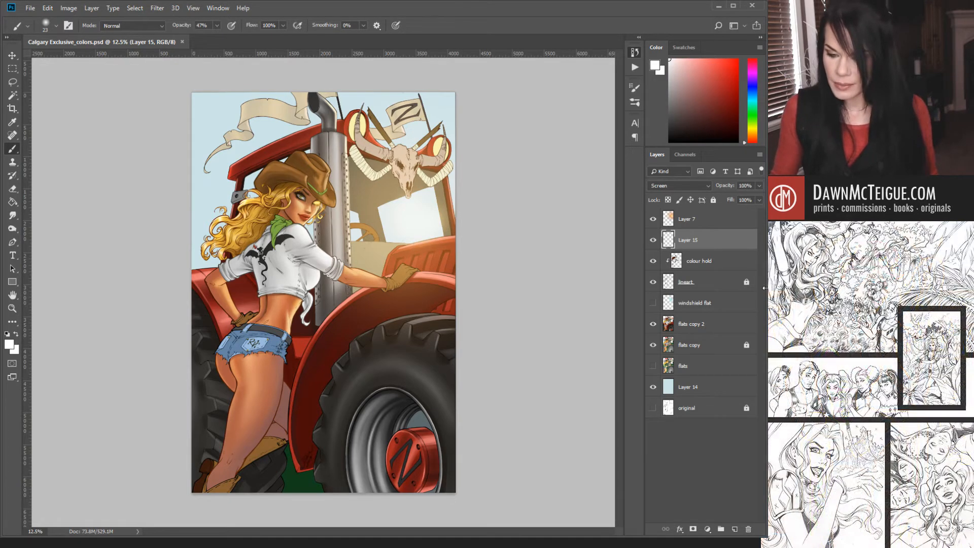
# Examine the cowgirl and tractor illustration in close-up and as a whole.
pyautogui.moveTo(762, 288); pyautogui.dragTo(753, 288)
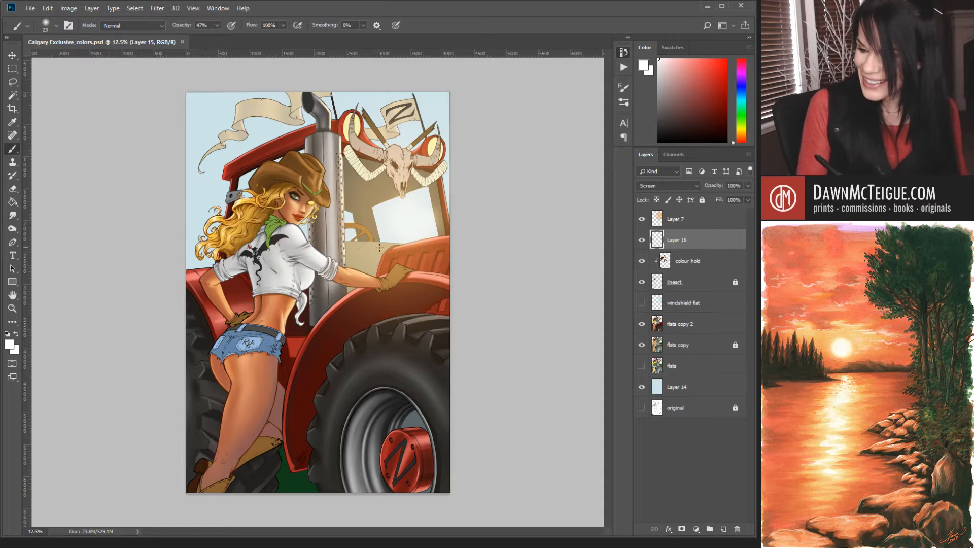
pyautogui.keyDown('ctrl'); pyautogui.click(394, 221); pyautogui.keyUp('ctrl')
pyautogui.keyDown('ctrl'); pyautogui.click(391, 225); pyautogui.keyUp('ctrl')
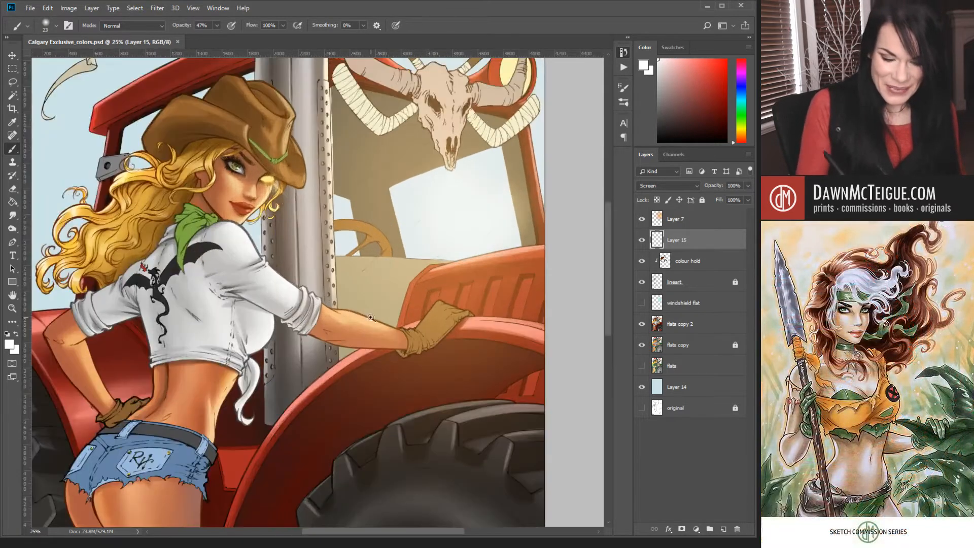
pyautogui.keyDown('ctrl'); pyautogui.click(377, 313); pyautogui.keyUp('ctrl')
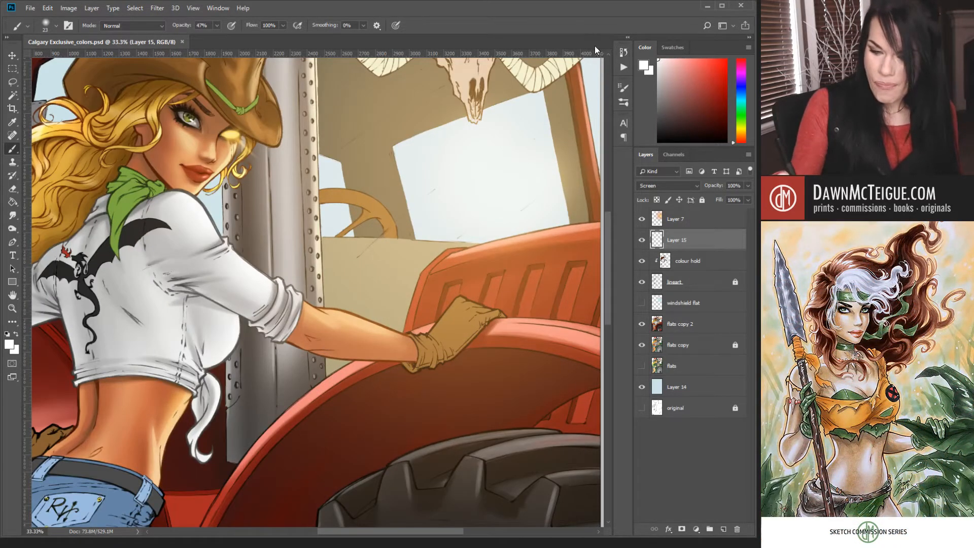
pyautogui.moveTo(353, 306); pyautogui.dragTo(485, 300)
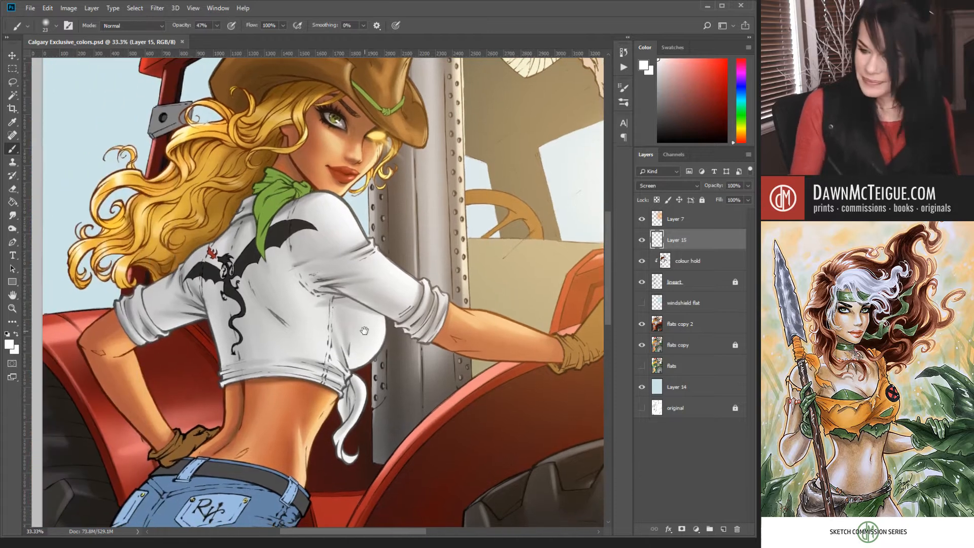
pyautogui.moveTo(365, 330); pyautogui.dragTo(418, 382)
pyautogui.moveTo(435, 267); pyautogui.dragTo(418, 323)
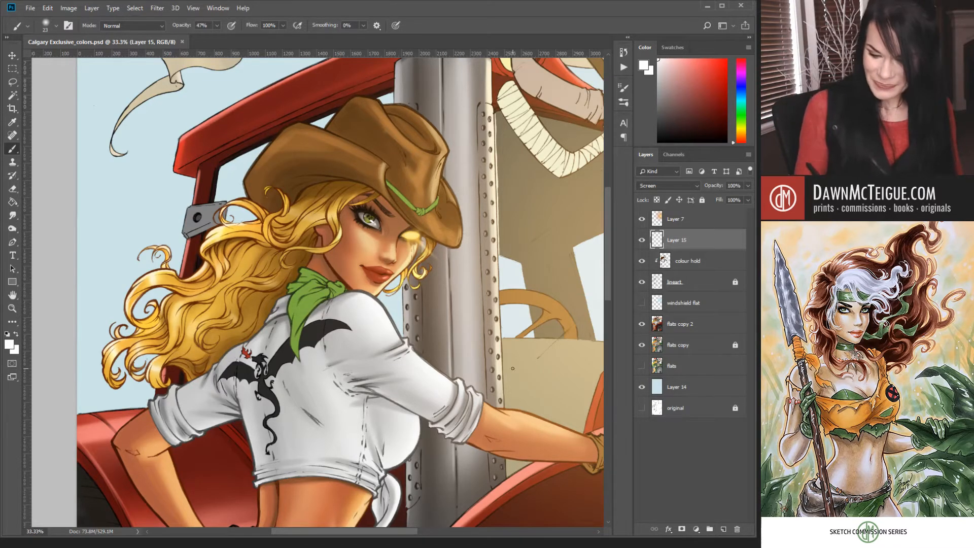
pyautogui.keyDown('ctrl'); pyautogui.click(463, 304); pyautogui.keyUp('ctrl')
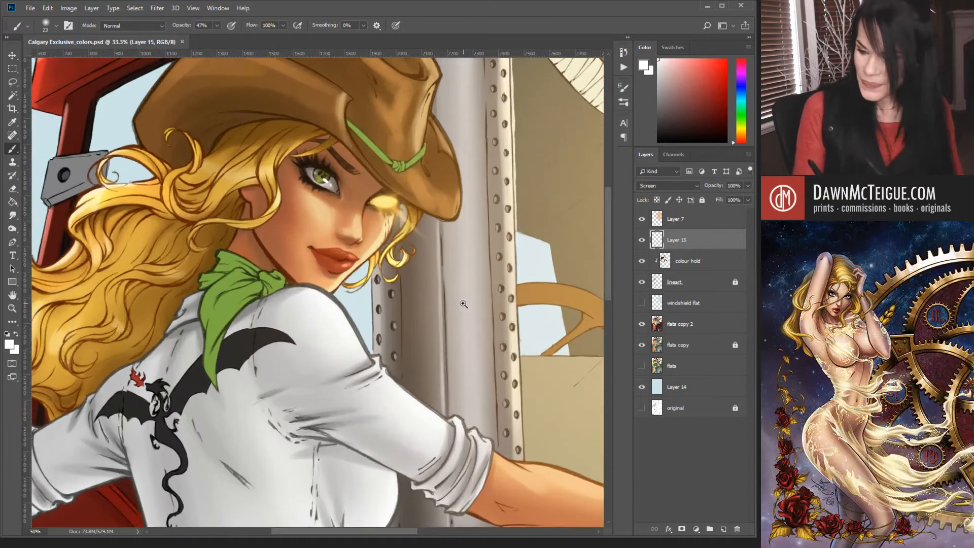
pyautogui.keyDown('ctrl'); pyautogui.keyDown('alt'); pyautogui.click(462, 302); pyautogui.keyUp('alt'); pyautogui.keyUp('ctrl')
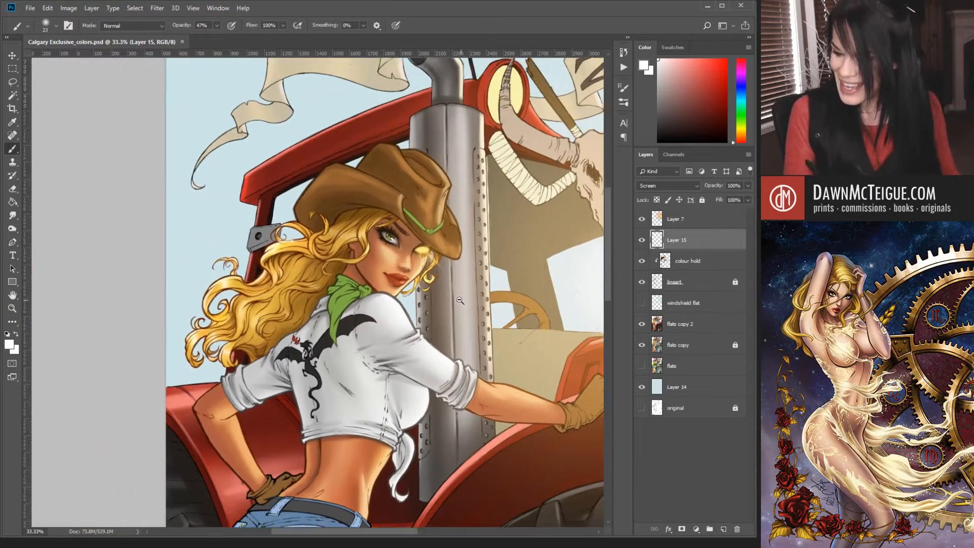
pyautogui.keyDown('ctrl'); pyautogui.keyDown('alt'); pyautogui.click(459, 300); pyautogui.keyUp('alt'); pyautogui.keyUp('ctrl')
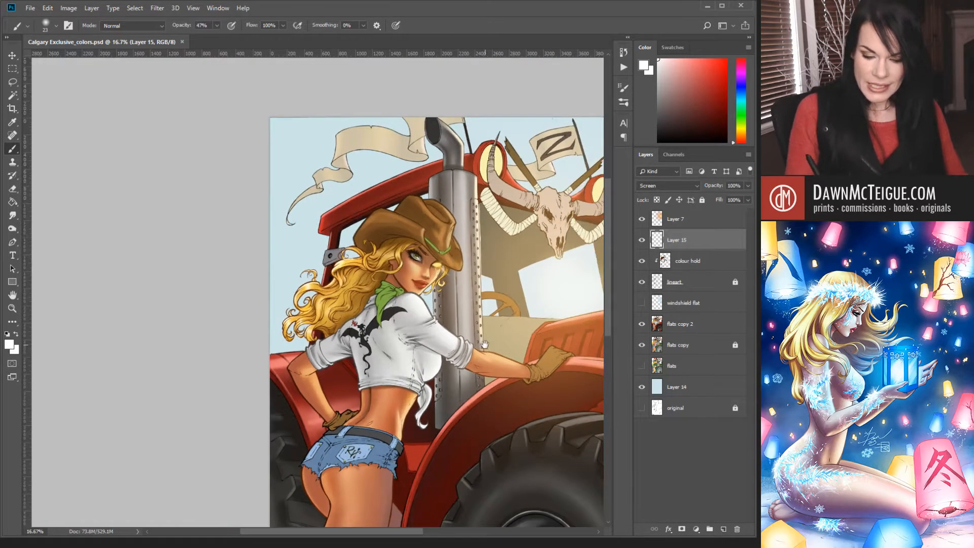
pyautogui.moveTo(489, 391); pyautogui.dragTo(446, 321)
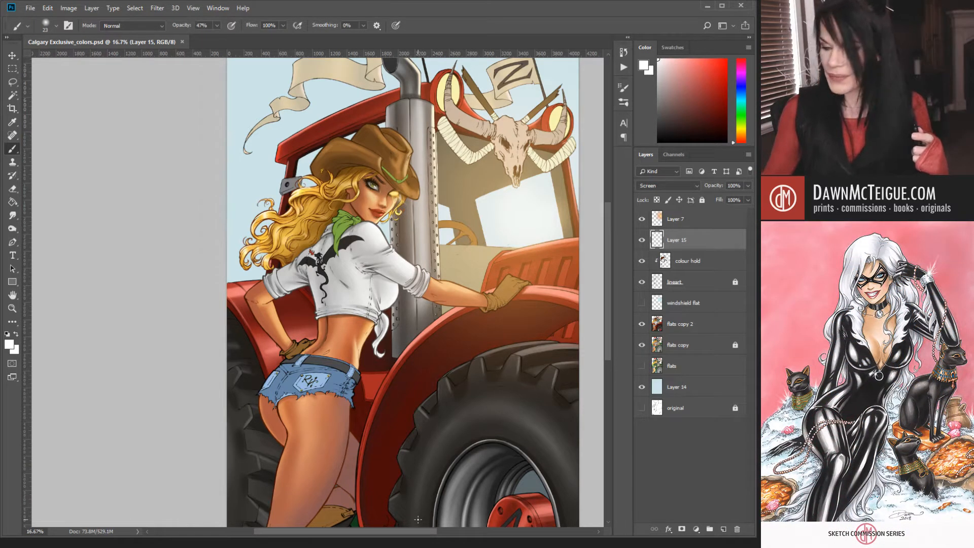
# Compare the artwork with and without Layer 7, leaving that layer hidden.
pyautogui.click(642, 220)
pyautogui.click(643, 220)
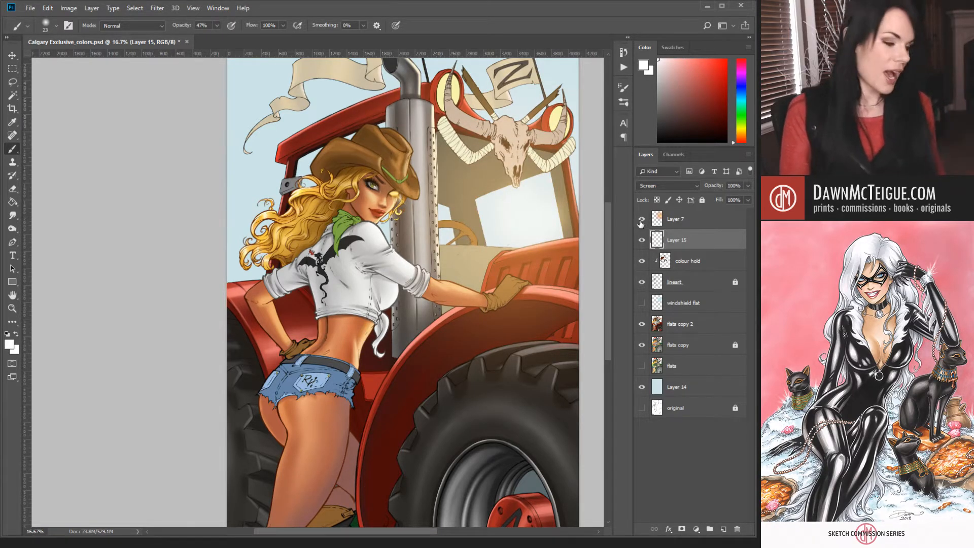
pyautogui.click(642, 220)
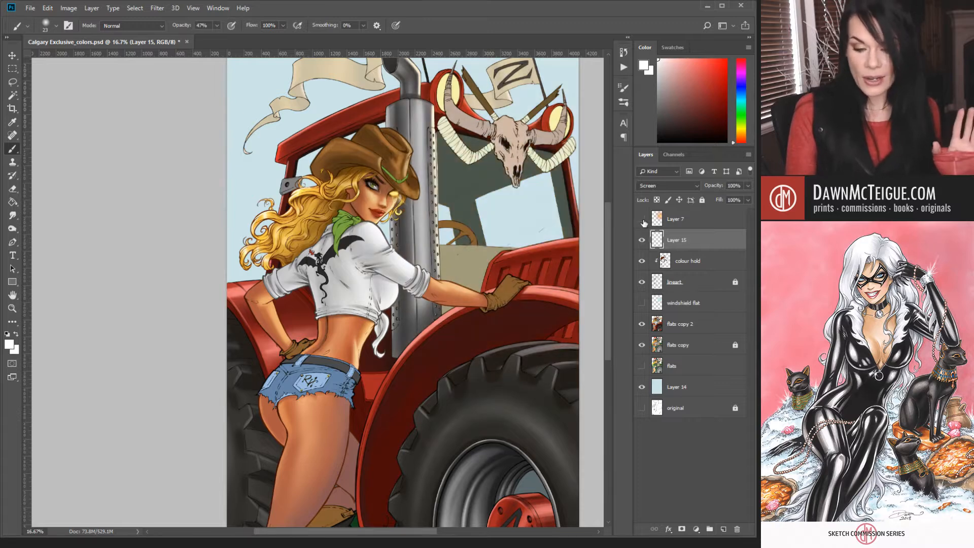
pyautogui.click(643, 220)
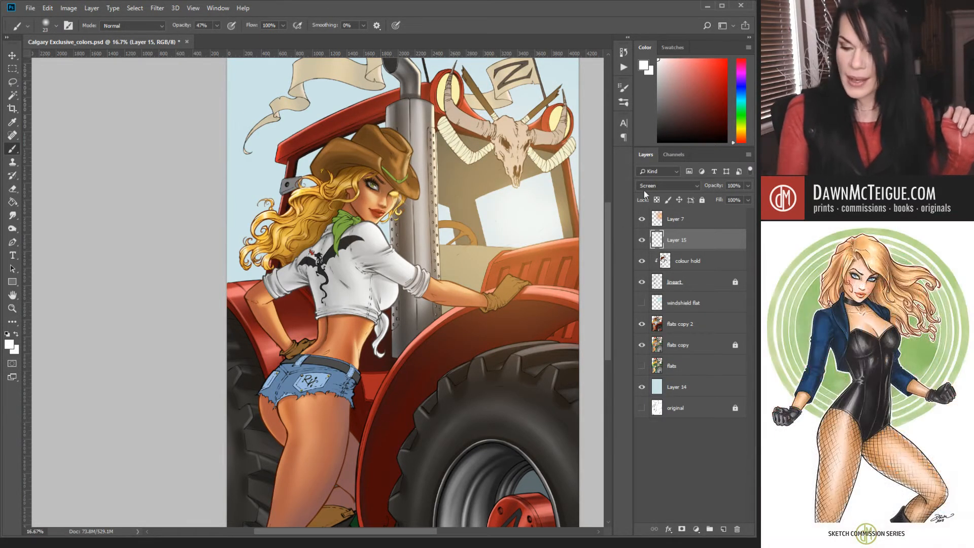
pyautogui.click(642, 219)
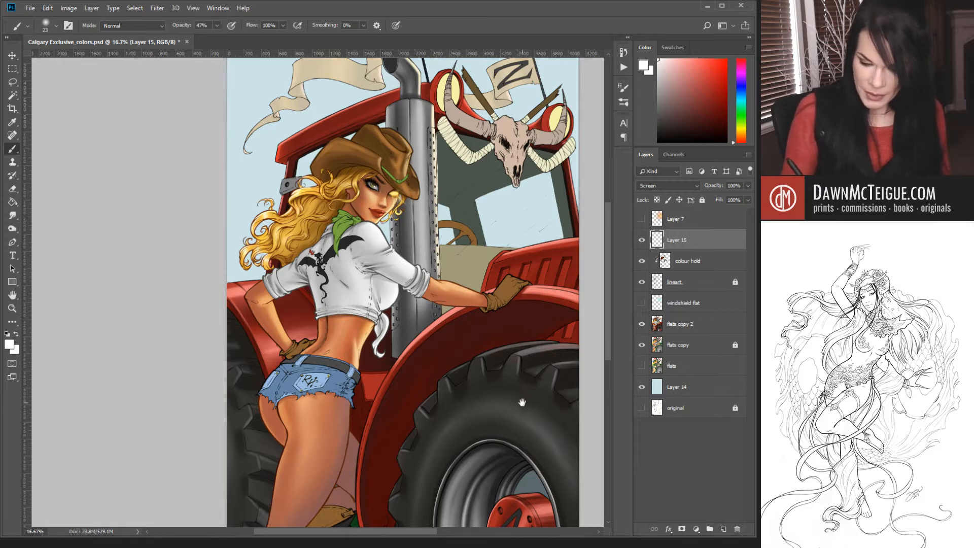
# Look over the illustration without the glow layer, from the skull and tractor down to the denim shorts.
pyautogui.moveTo(516, 386); pyautogui.dragTo(480, 239)
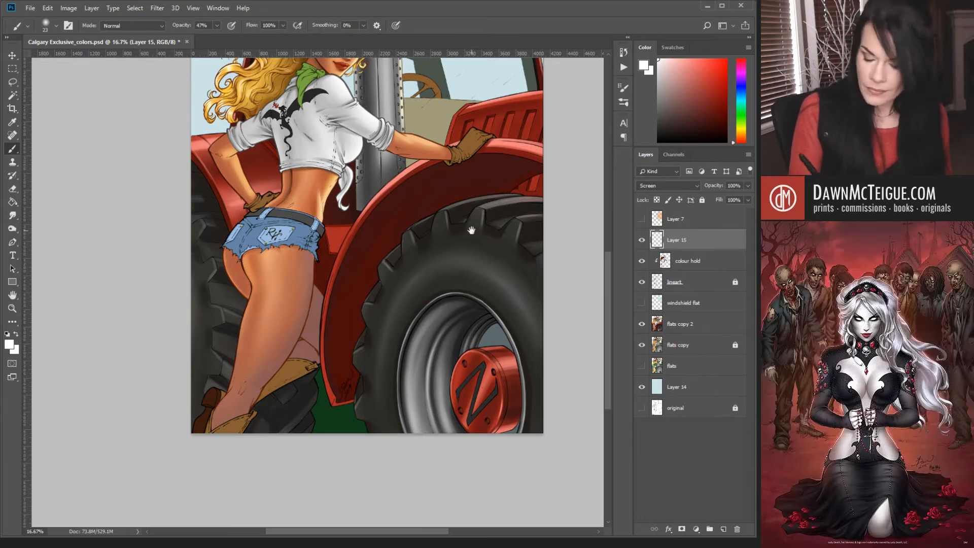
pyautogui.moveTo(469, 234); pyautogui.dragTo(477, 308)
pyautogui.moveTo(481, 259); pyautogui.dragTo(486, 318)
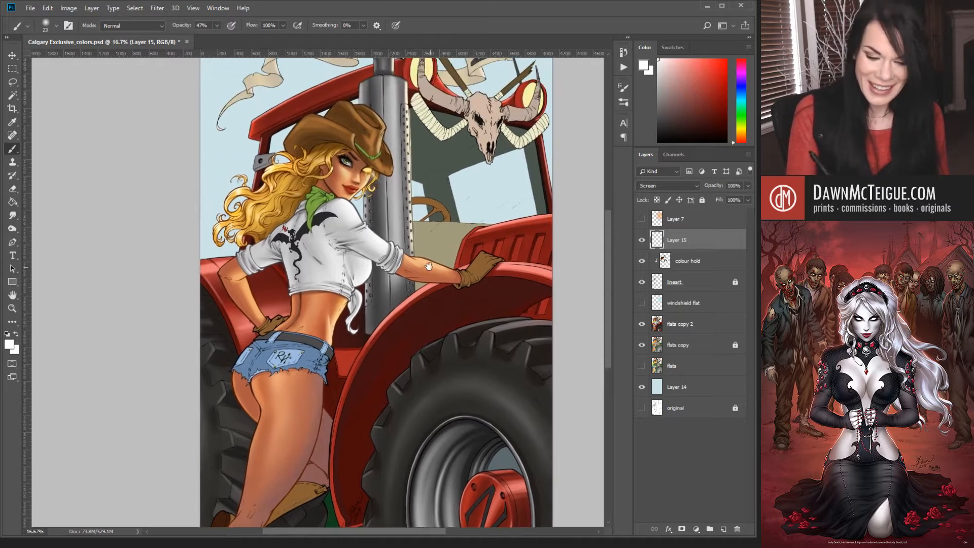
pyautogui.moveTo(430, 277); pyautogui.dragTo(462, 300)
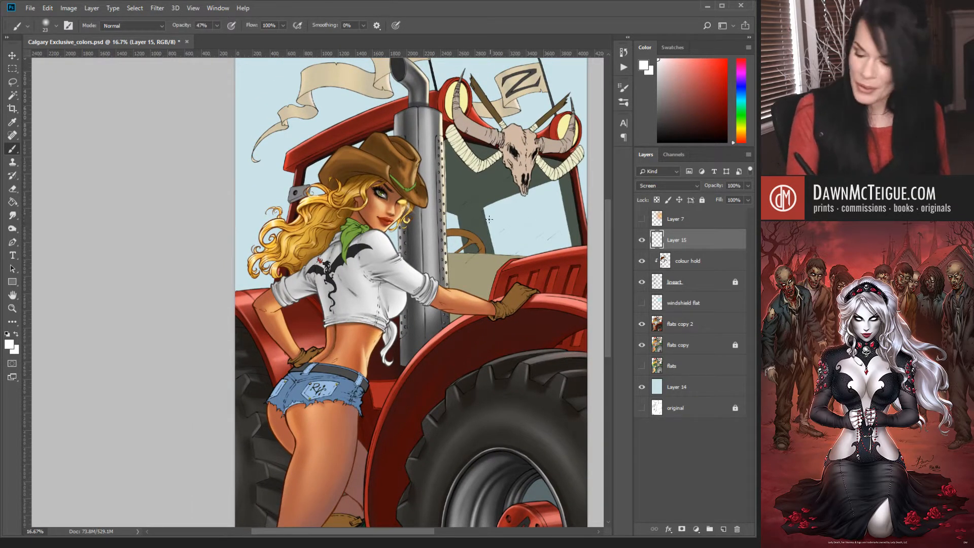
pyautogui.moveTo(463, 193); pyautogui.dragTo(467, 248)
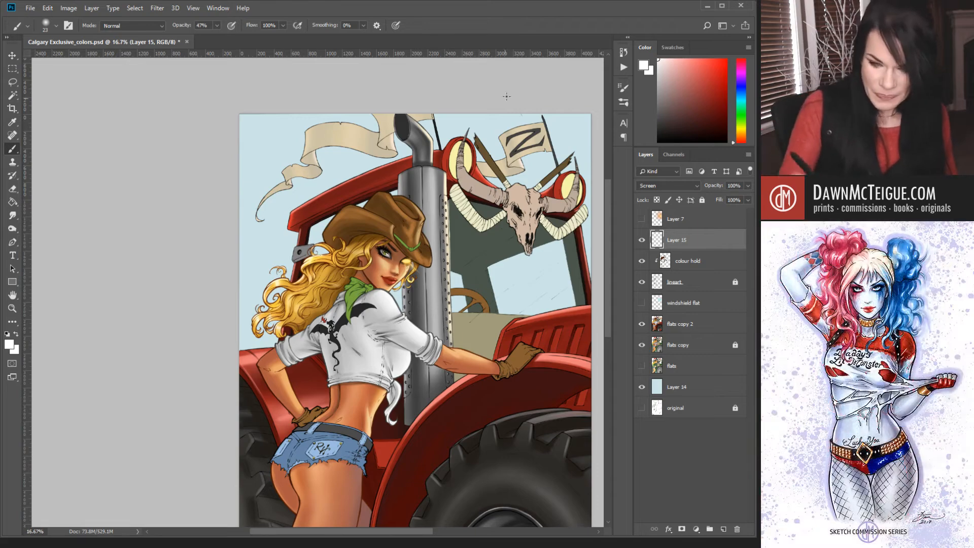
pyautogui.moveTo(426, 313); pyautogui.dragTo(415, 243)
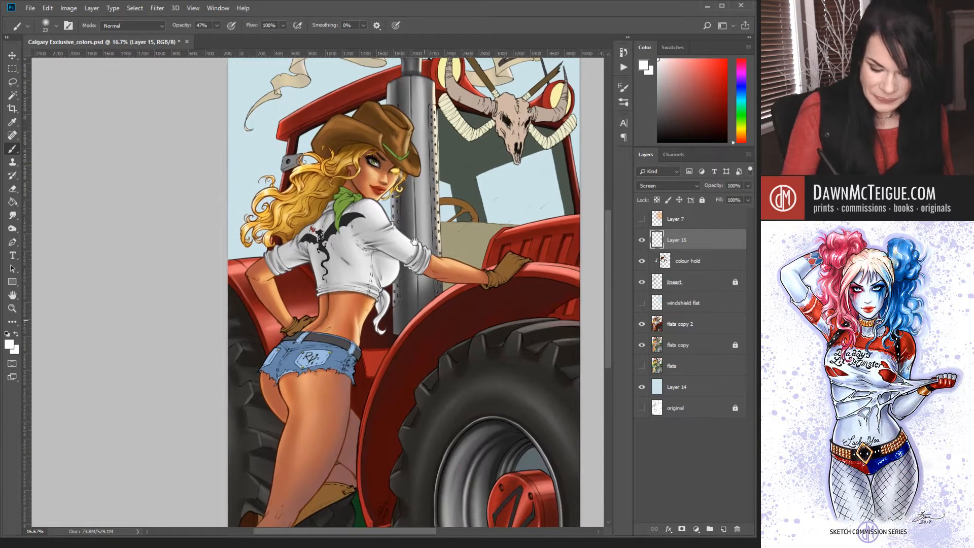
pyautogui.keyDown('ctrl'); pyautogui.click(419, 247); pyautogui.keyUp('ctrl')
pyautogui.keyDown('ctrl'); pyautogui.click(419, 246); pyautogui.keyUp('ctrl')
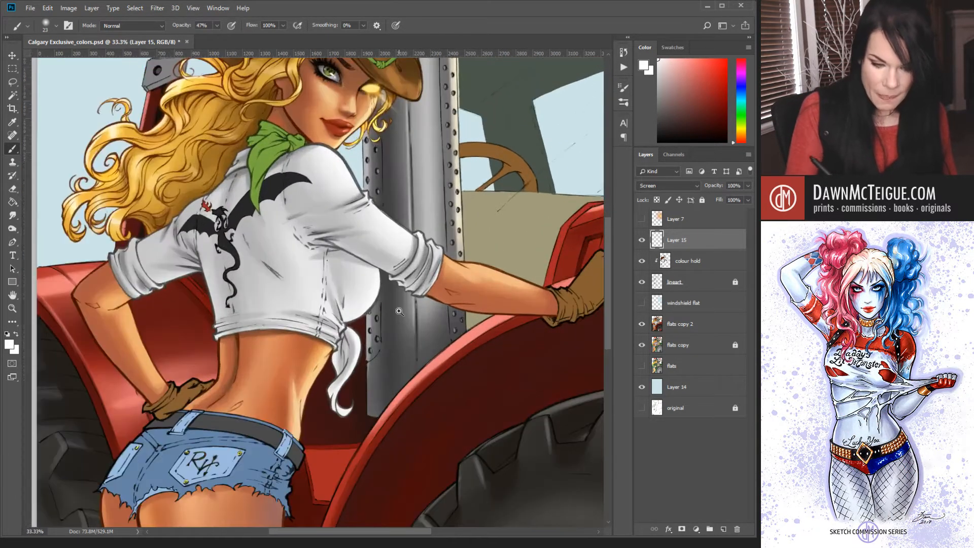
pyautogui.moveTo(313, 311); pyautogui.dragTo(433, 351)
pyautogui.moveTo(416, 298); pyautogui.dragTo(438, 176)
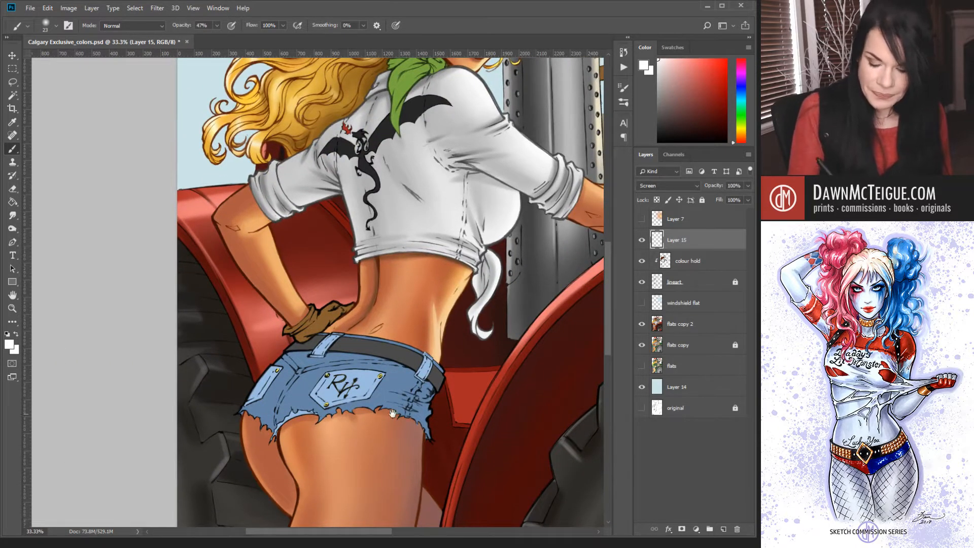
pyautogui.moveTo(333, 441)
pyautogui.mouseDown()
pyautogui.moveTo(350, 419)
pyautogui.moveTo(350, 335)
pyautogui.mouseUp()
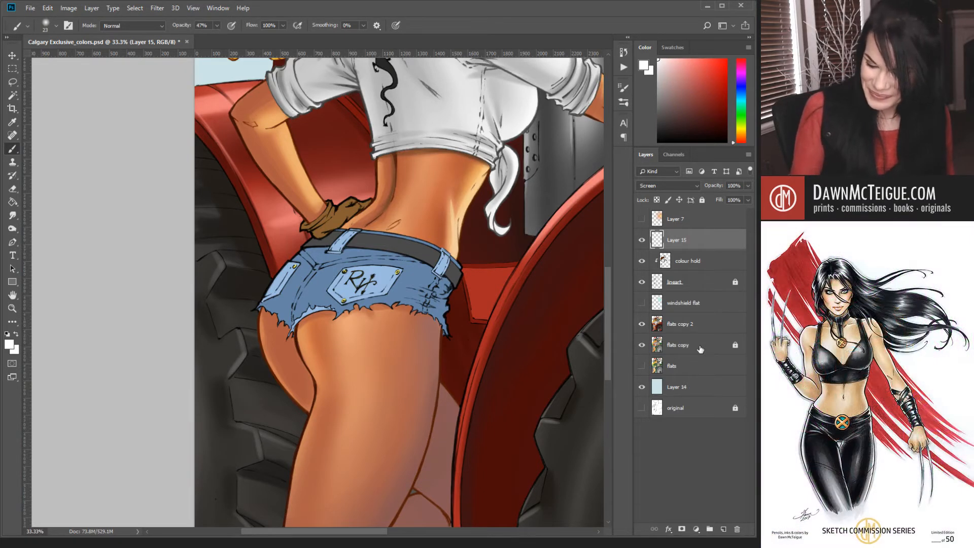
# Select the denim shorts including the back pockets with the Magic Wand, using the flats copy layer, and make flats copy 2 active.
pyautogui.click(697, 348)
pyautogui.press('w')
pyautogui.click(345, 277)
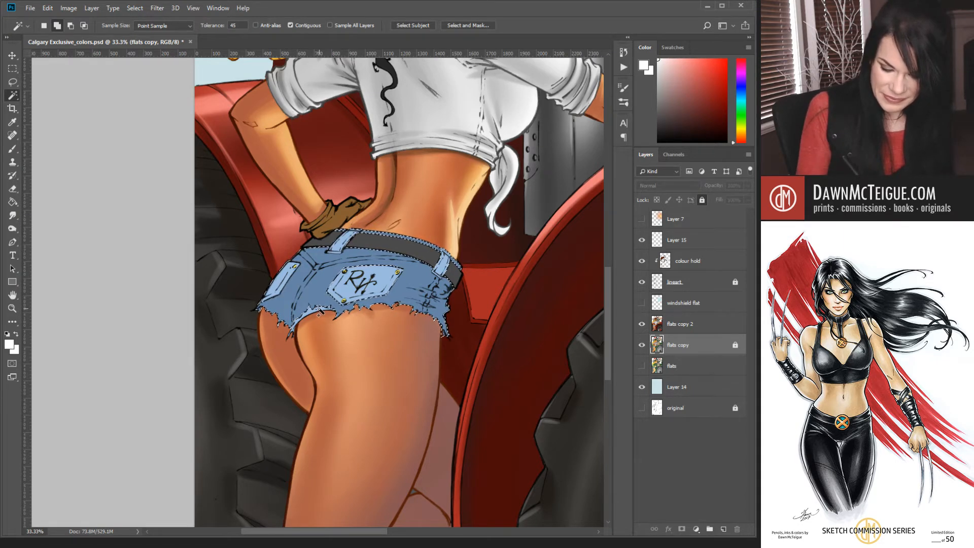
pyautogui.click(684, 324)
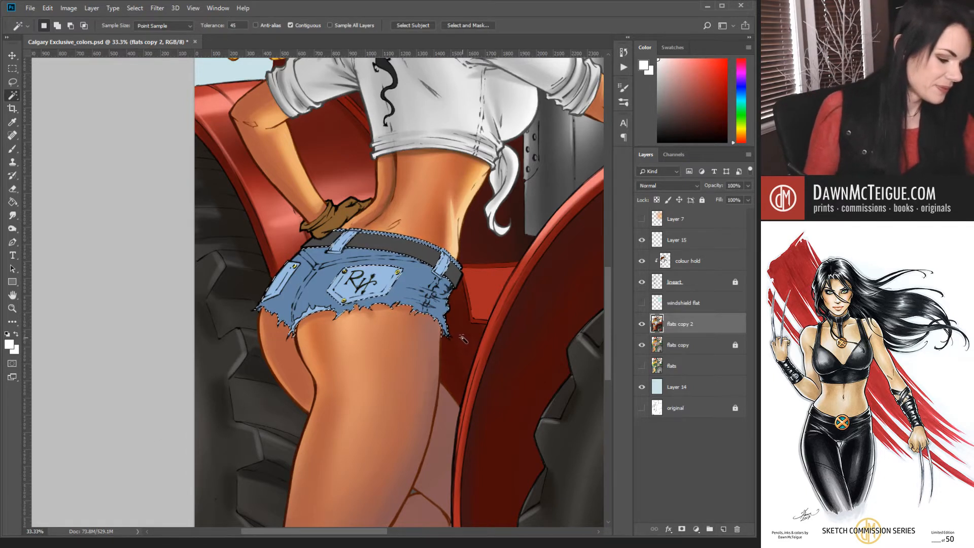
pyautogui.press('b')
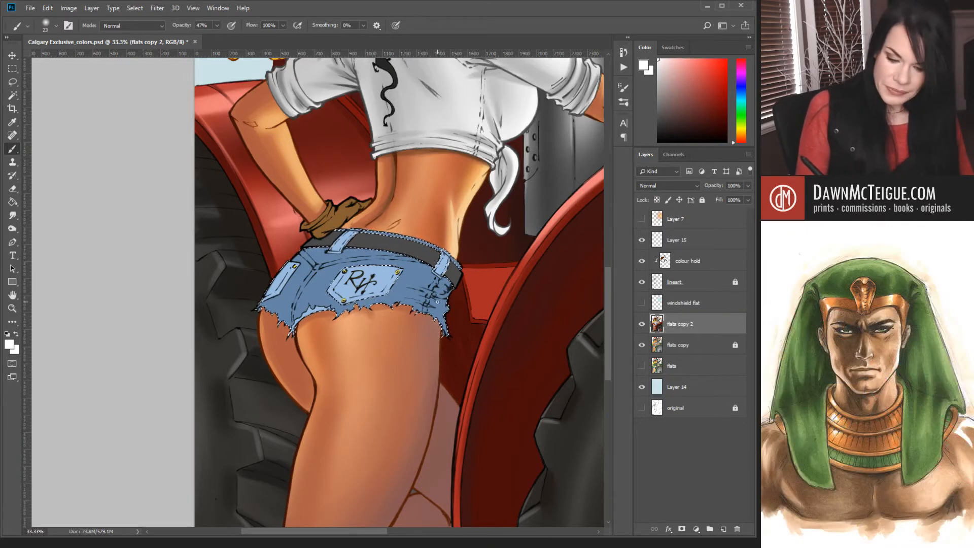
pyautogui.press('w')
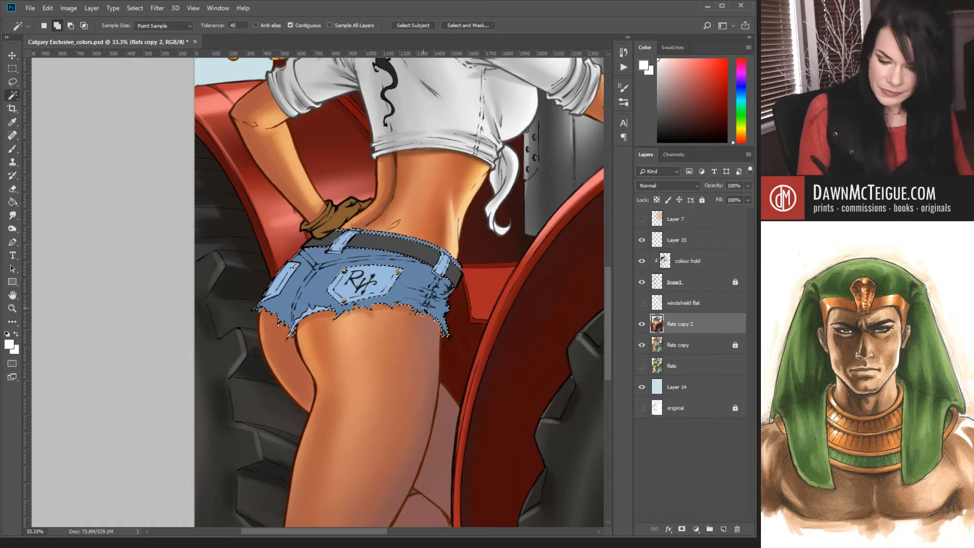
pyautogui.keyDown('alt'); pyautogui.click(363, 287); pyautogui.keyUp('alt')
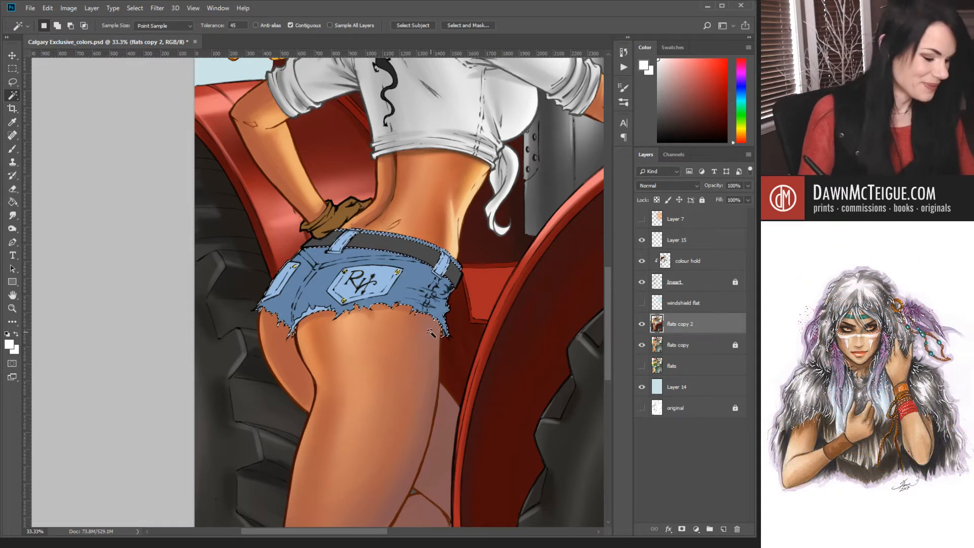
# Fill the selected shorts and pockets on flats copy 2 with the sampled denim blue, and deselect.
pyautogui.press('h')
pyautogui.press('g')
pyautogui.keyDown('alt'); pyautogui.click(420, 274); pyautogui.keyUp('alt')
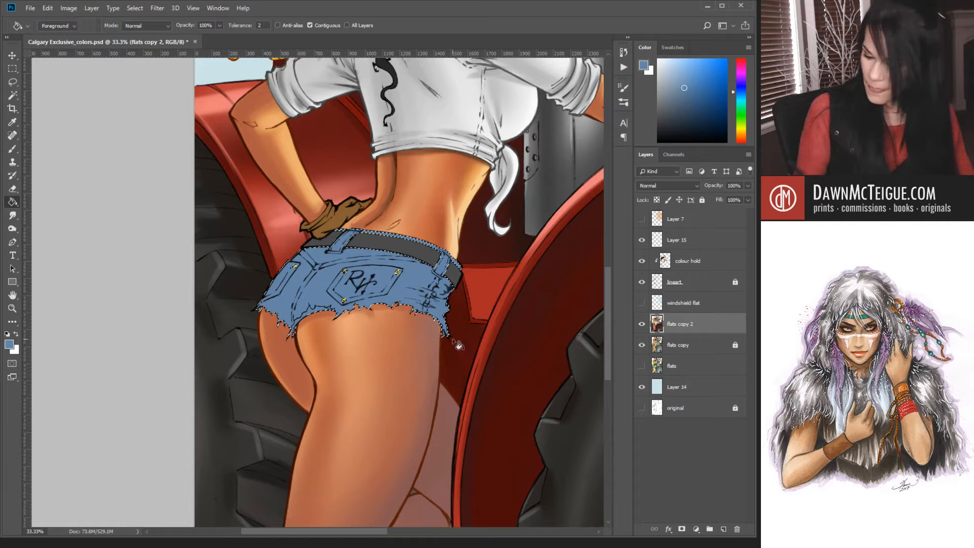
pyautogui.hotkey('ctrl', 'd')
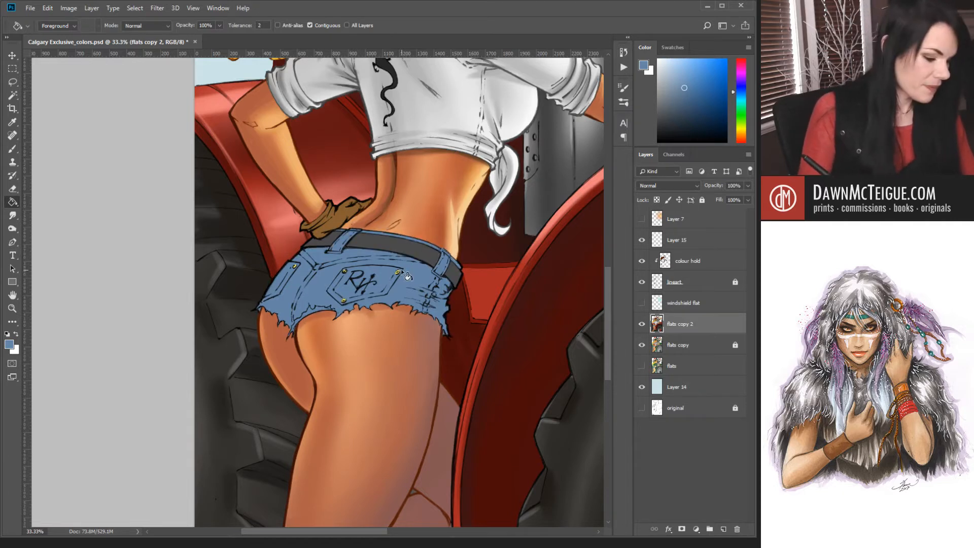
# Set up a 40 px textured brush with pen pressure controlling size, and choose a darker denim blue as the foreground colour.
pyautogui.press('b')
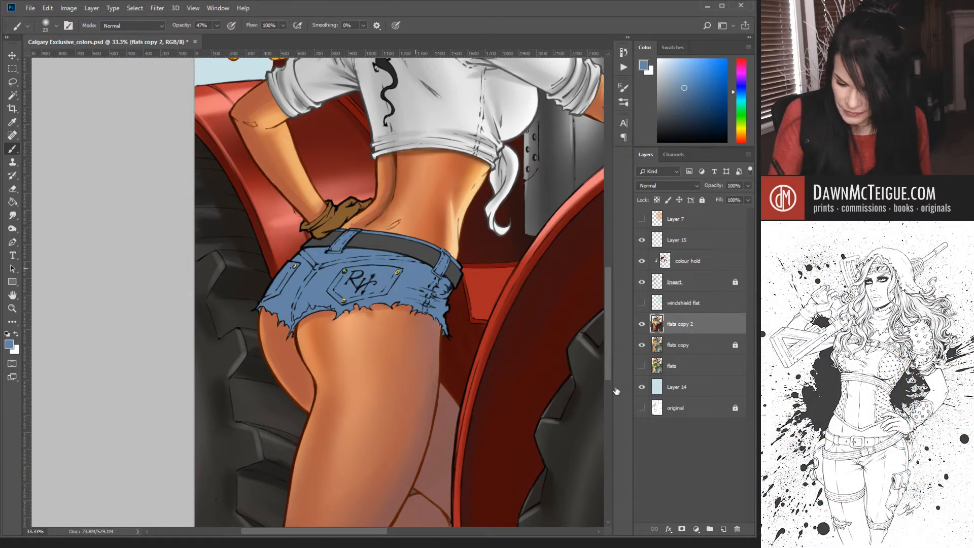
pyautogui.press('.')
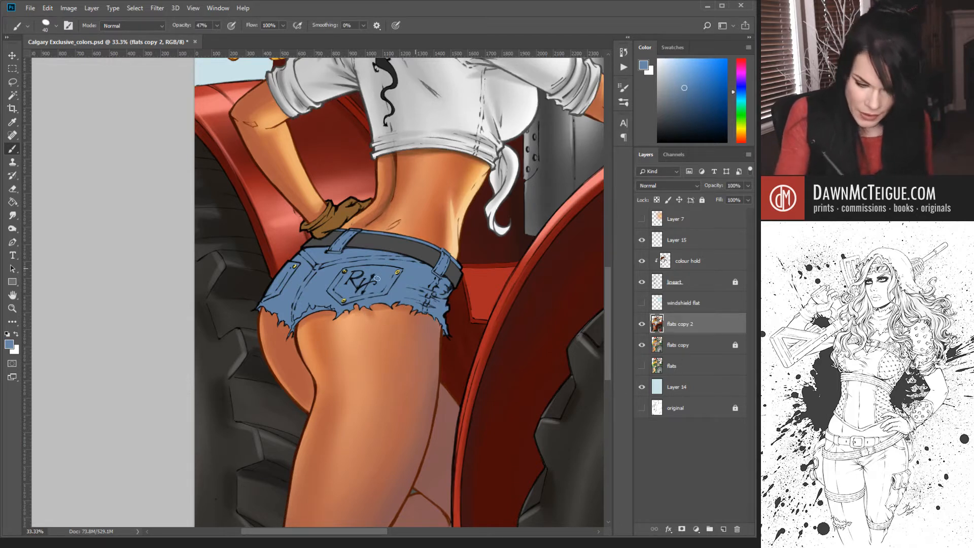
pyautogui.press(',')
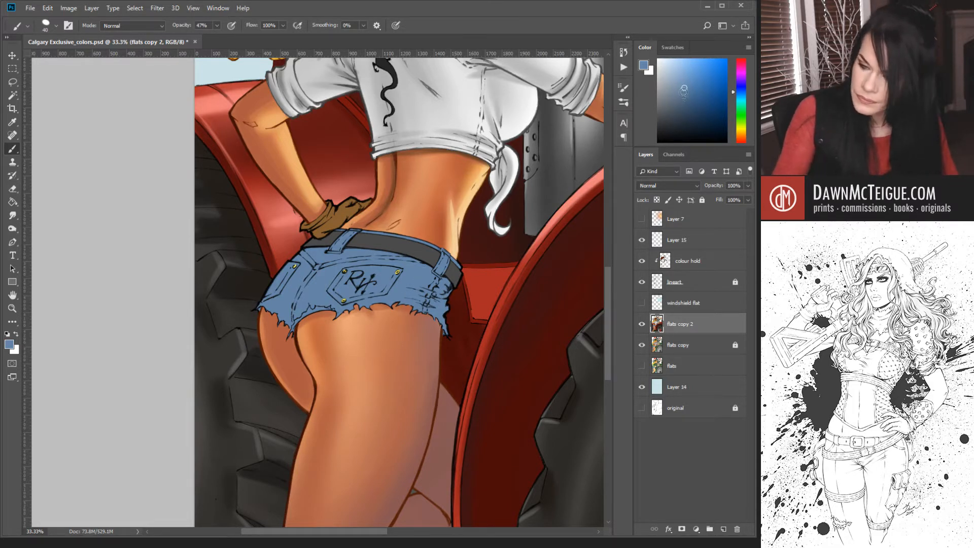
pyautogui.click(683, 102)
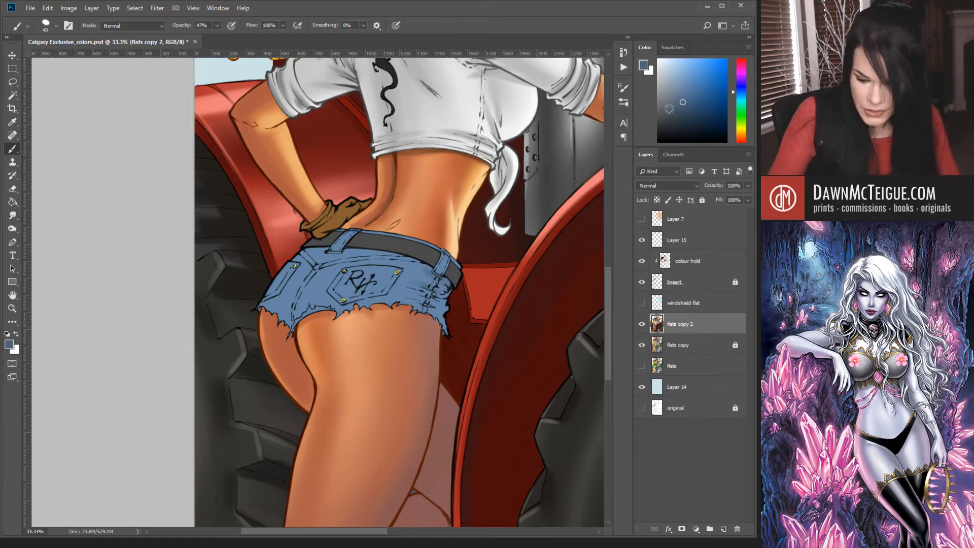
pyautogui.click(683, 111)
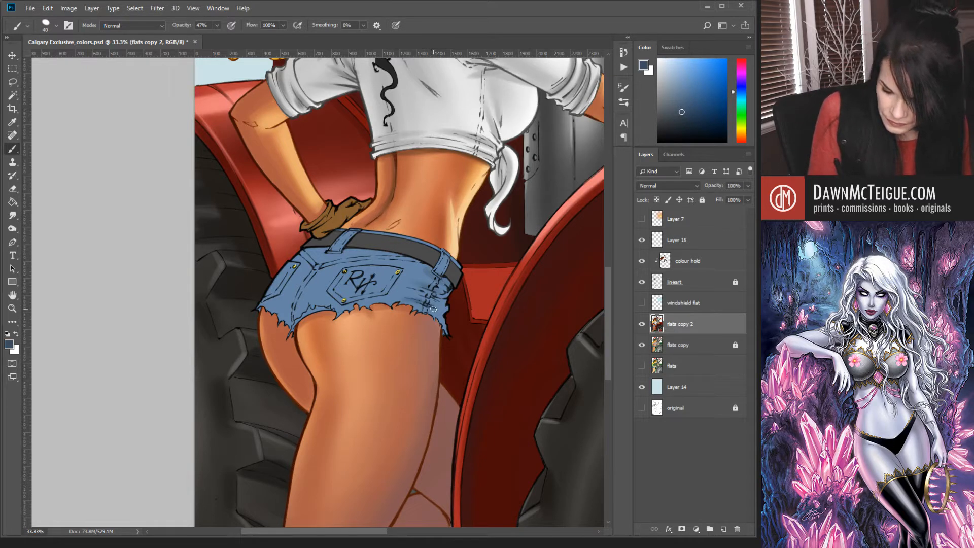
pyautogui.click(395, 27)
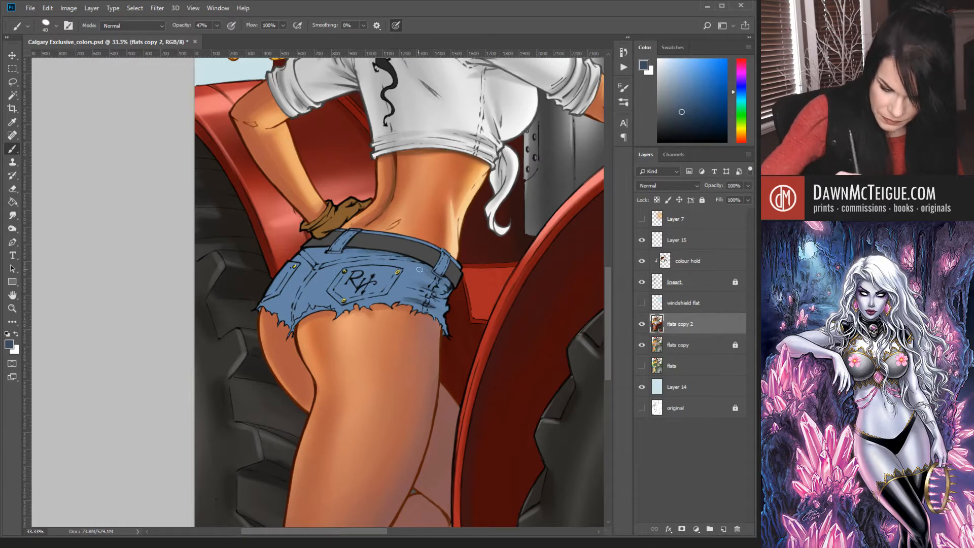
# Shade the hip creases, the area below the belt and the back seams of the shorts in darker denim blue.
pyautogui.keyDown('ctrl'); pyautogui.click(449, 298); pyautogui.keyUp('ctrl')
pyautogui.keyDown('ctrl'); pyautogui.click(449, 299); pyautogui.keyUp('ctrl')
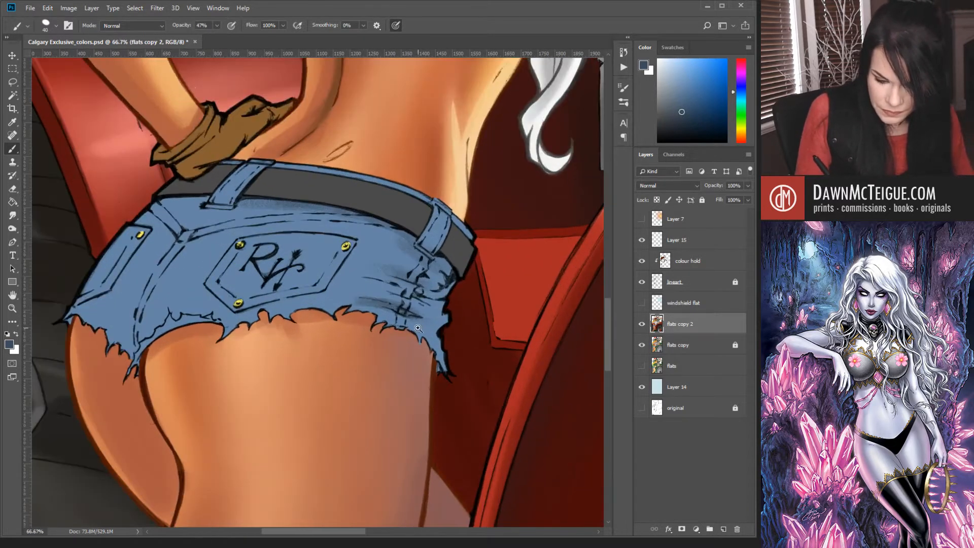
pyautogui.moveTo(408, 323); pyautogui.dragTo(380, 311)
pyautogui.hotkey('ctrl', '+')
pyautogui.moveTo(337, 350); pyautogui.dragTo(452, 406)
pyautogui.moveTo(429, 366); pyautogui.dragTo(479, 405)
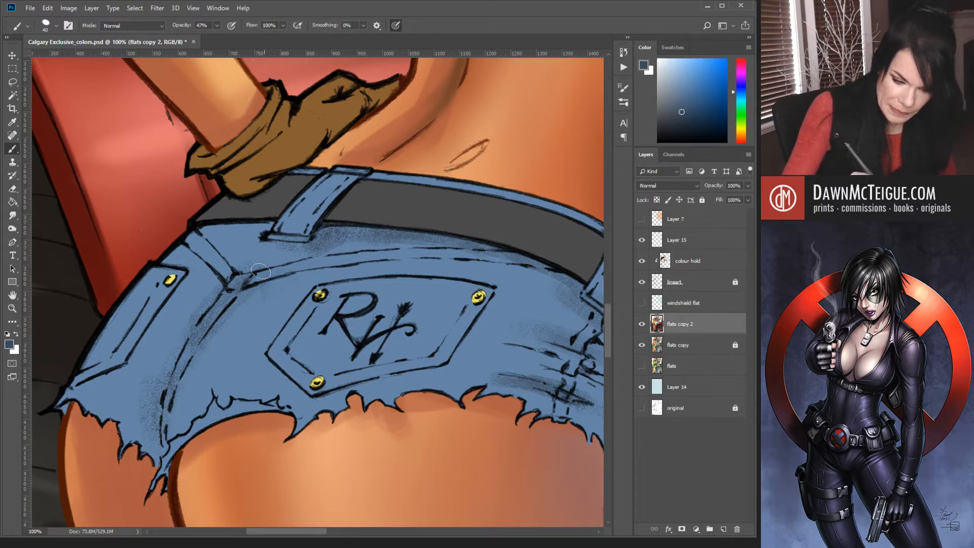
pyautogui.moveTo(381, 259); pyautogui.dragTo(503, 262)
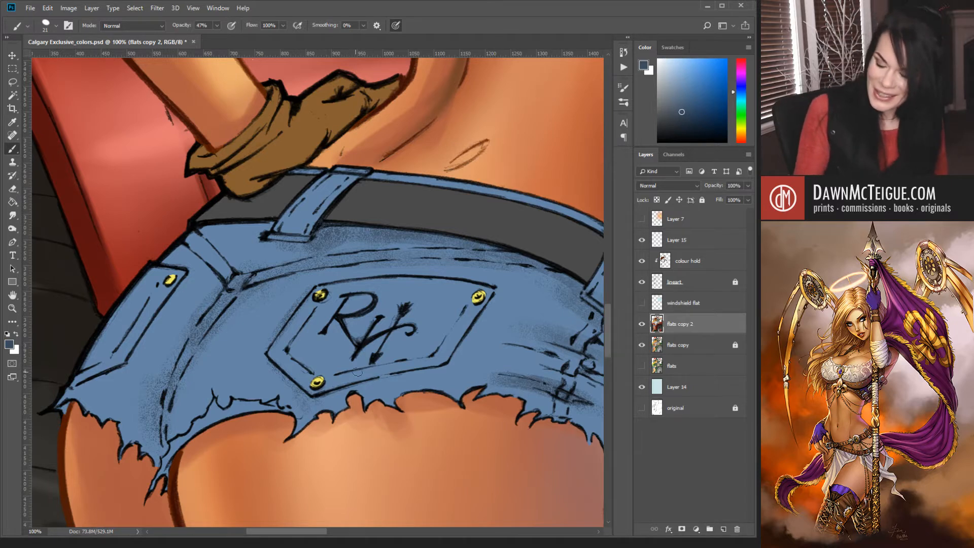
# Shade beneath the lettered back pocket with a small brush, and beside it towards the hip creases with a larger one.
pyautogui.moveTo(317, 400); pyautogui.dragTo(417, 373)
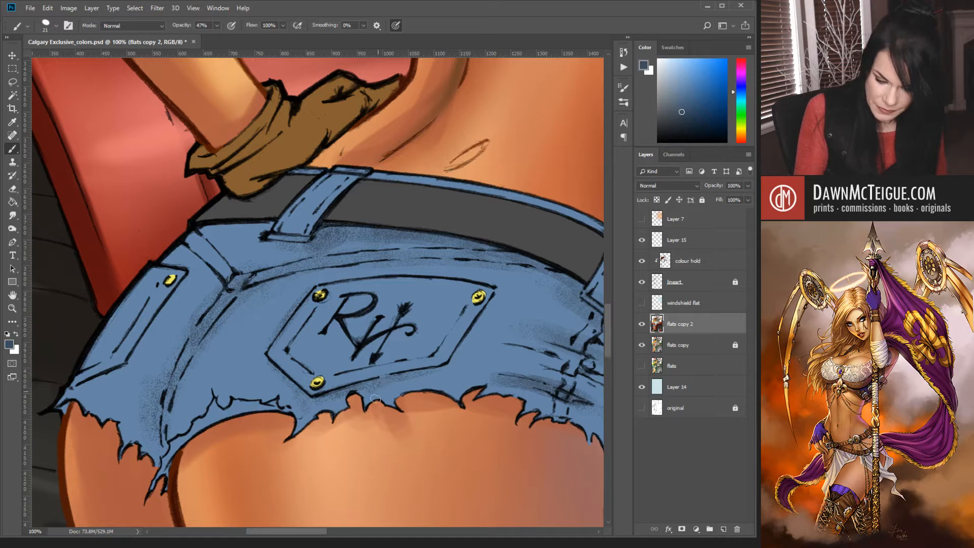
pyautogui.moveTo(392, 380); pyautogui.dragTo(436, 374)
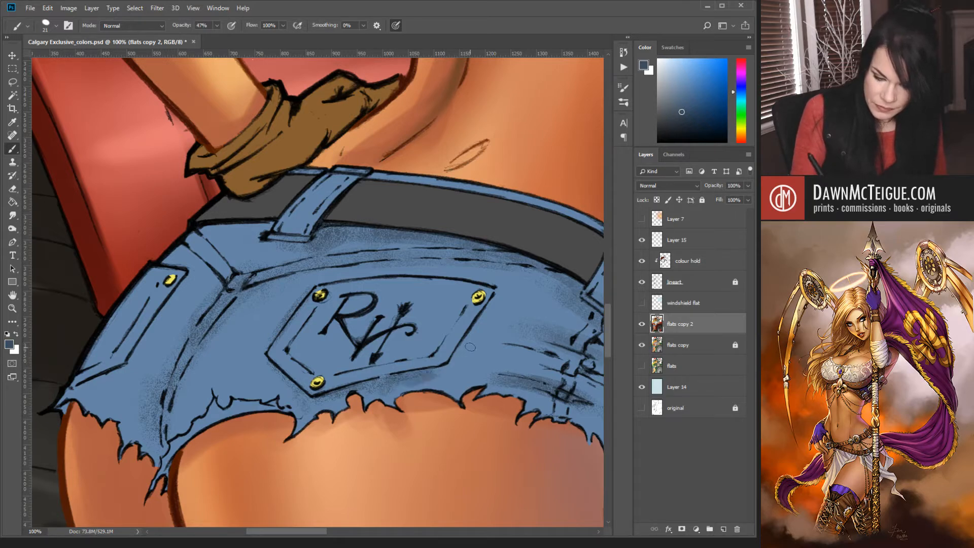
pyautogui.press(']')
pyautogui.press(']')
pyautogui.press(']')
pyautogui.press(']')
pyautogui.press(']')
pyautogui.press(']')
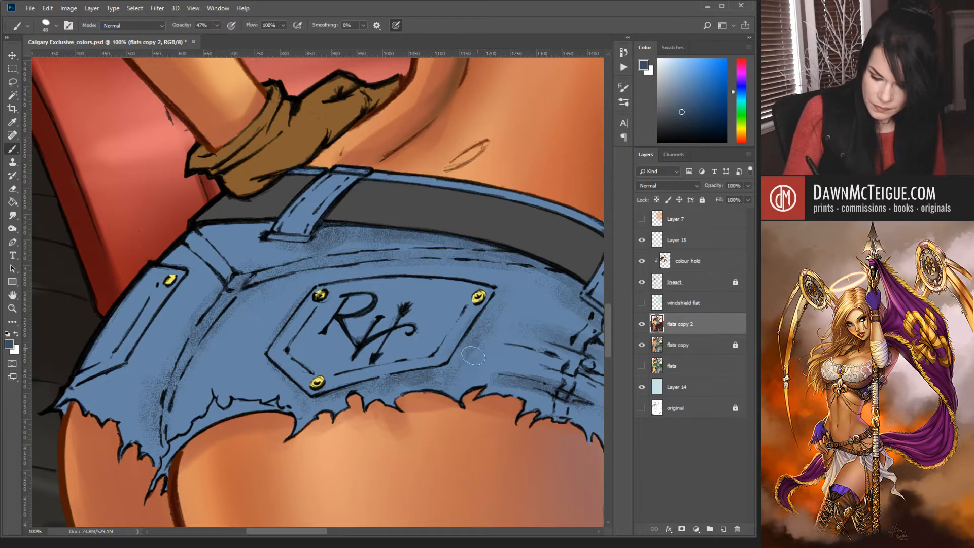
pyautogui.moveTo(576, 394)
pyautogui.mouseDown()
pyautogui.moveTo(566, 359)
pyautogui.moveTo(560, 409)
pyautogui.mouseUp()
pyautogui.moveTo(583, 335)
pyautogui.mouseDown()
pyautogui.moveTo(580, 393)
pyautogui.moveTo(582, 366)
pyautogui.moveTo(551, 410)
pyautogui.moveTo(539, 416)
pyautogui.moveTo(546, 393)
pyautogui.moveTo(530, 407)
pyautogui.mouseUp()
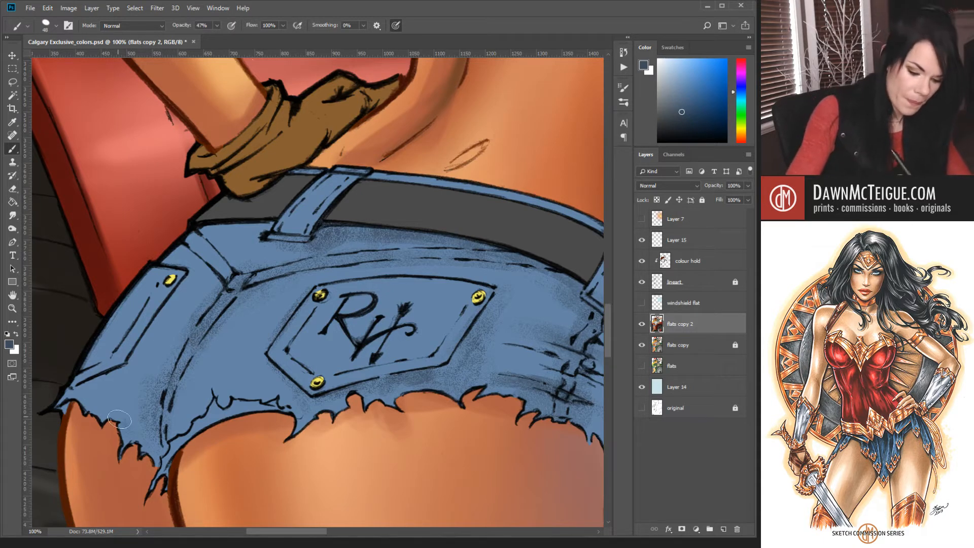
# Shade around the centre back seam, the yoke corner and the smaller back pocket with the darker denim blue.
pyautogui.moveTo(120, 419)
pyautogui.mouseDown()
pyautogui.moveTo(147, 447)
pyautogui.moveTo(131, 387)
pyautogui.moveTo(154, 450)
pyautogui.moveTo(173, 336)
pyautogui.moveTo(144, 437)
pyautogui.moveTo(209, 302)
pyautogui.moveTo(152, 366)
pyautogui.moveTo(222, 276)
pyautogui.moveTo(145, 385)
pyautogui.moveTo(236, 266)
pyautogui.moveTo(181, 324)
pyautogui.moveTo(258, 270)
pyautogui.mouseUp()
pyautogui.moveTo(228, 316); pyautogui.dragTo(232, 328)
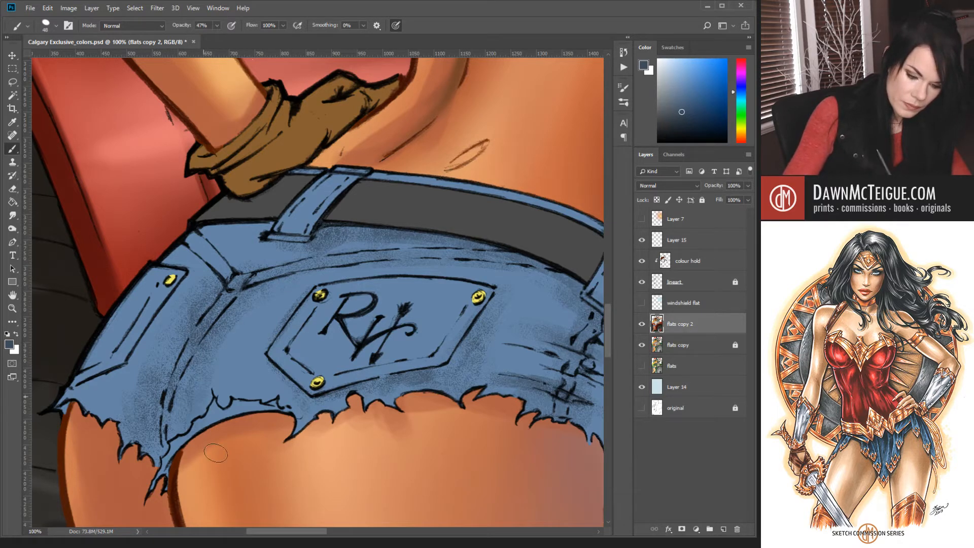
pyautogui.moveTo(213, 239); pyautogui.dragTo(246, 275)
pyautogui.moveTo(206, 230)
pyautogui.mouseDown()
pyautogui.moveTo(294, 232)
pyautogui.moveTo(262, 250)
pyautogui.moveTo(195, 237)
pyautogui.moveTo(193, 252)
pyautogui.moveTo(194, 239)
pyautogui.mouseUp()
pyautogui.moveTo(152, 276)
pyautogui.mouseDown()
pyautogui.moveTo(100, 346)
pyautogui.moveTo(169, 267)
pyautogui.moveTo(99, 376)
pyautogui.moveTo(153, 277)
pyautogui.moveTo(113, 324)
pyautogui.moveTo(81, 396)
pyautogui.mouseUp()
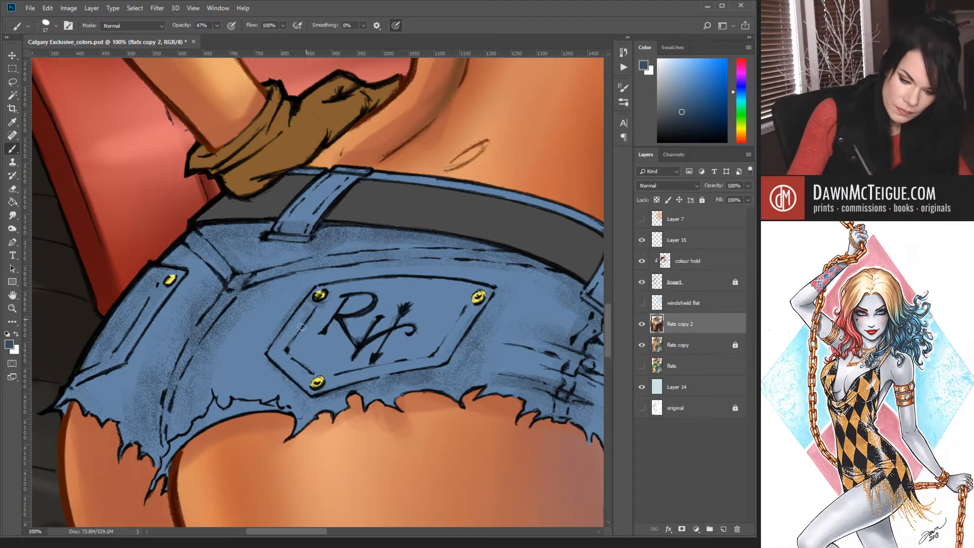
# Darken the stitched borders of both back pockets with a 17 px brush.
pyautogui.moveTo(308, 320)
pyautogui.mouseDown()
pyautogui.moveTo(285, 357)
pyautogui.moveTo(304, 388)
pyautogui.mouseUp()
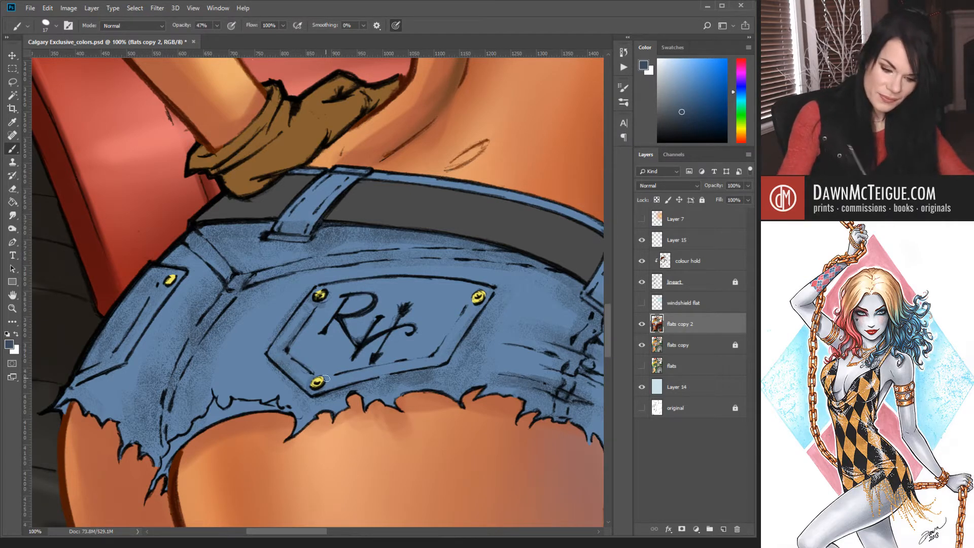
pyautogui.moveTo(473, 299)
pyautogui.mouseDown()
pyautogui.moveTo(483, 301)
pyautogui.moveTo(449, 335)
pyautogui.mouseUp()
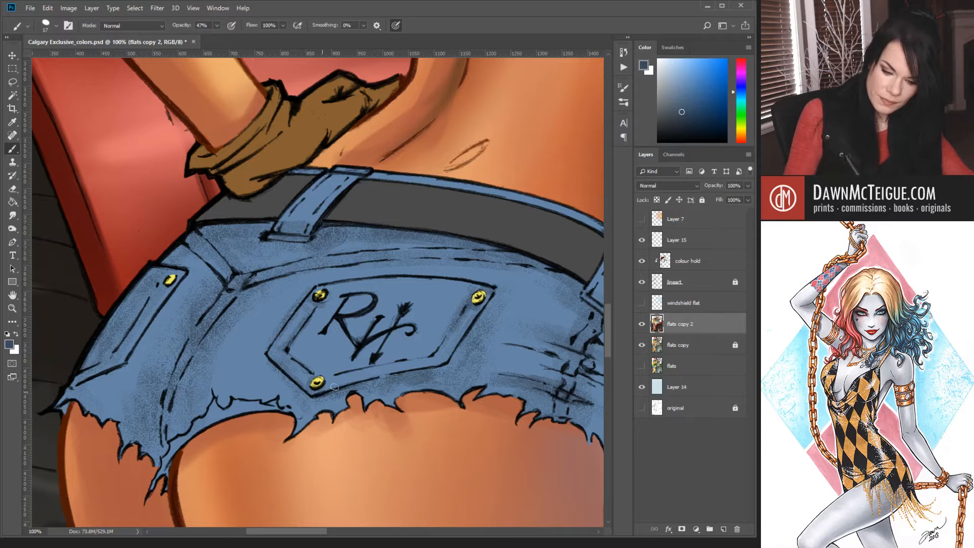
pyautogui.moveTo(335, 387); pyautogui.dragTo(425, 368)
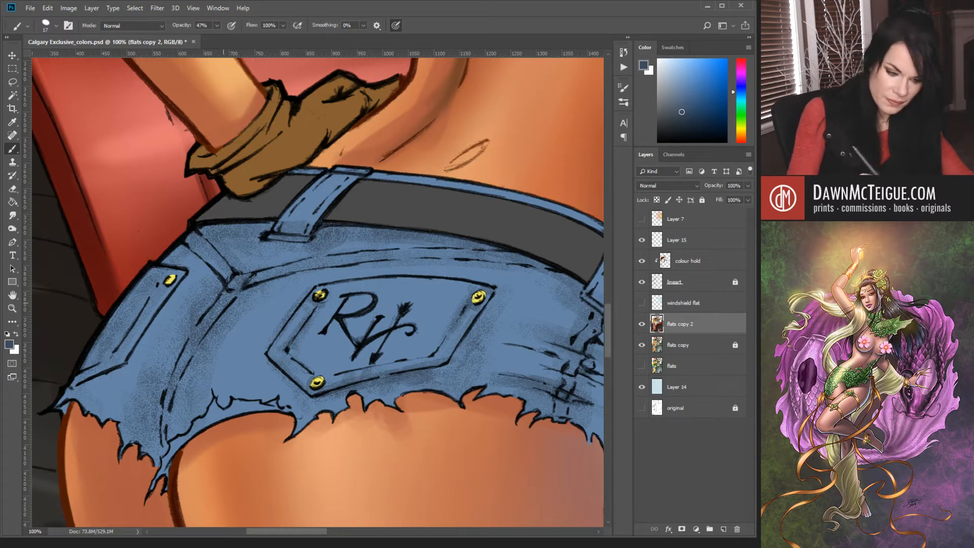
pyautogui.moveTo(78, 387)
pyautogui.mouseDown()
pyautogui.moveTo(118, 372)
pyautogui.moveTo(91, 380)
pyautogui.moveTo(130, 361)
pyautogui.moveTo(147, 331)
pyautogui.mouseUp()
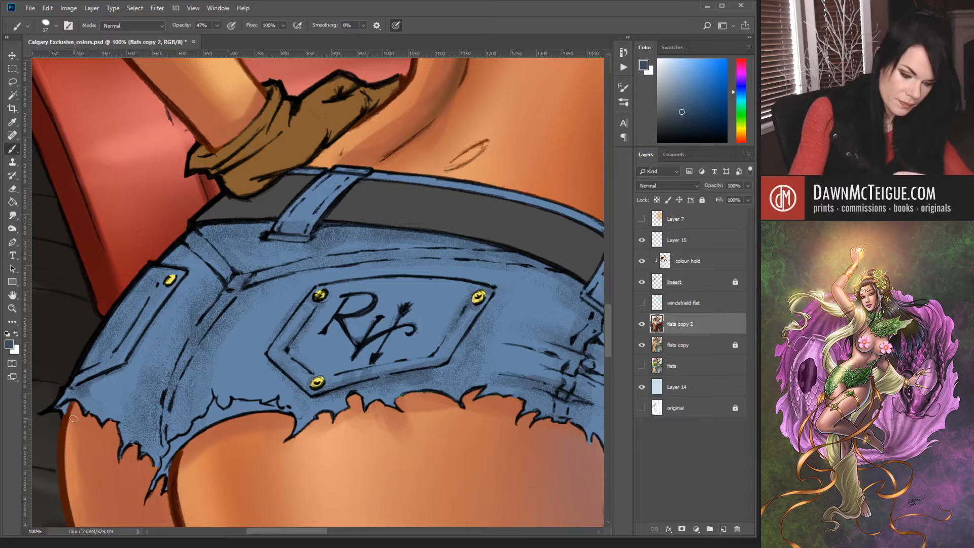
# Build up broad dark shading over the hip creases below the side belt loop with a 99 px brush.
pyautogui.keyDown('ctrl'); pyautogui.keyDown('alt'); pyautogui.click(475, 363); pyautogui.keyUp('alt'); pyautogui.keyUp('ctrl')
pyautogui.moveTo(483, 371); pyautogui.dragTo(486, 424)
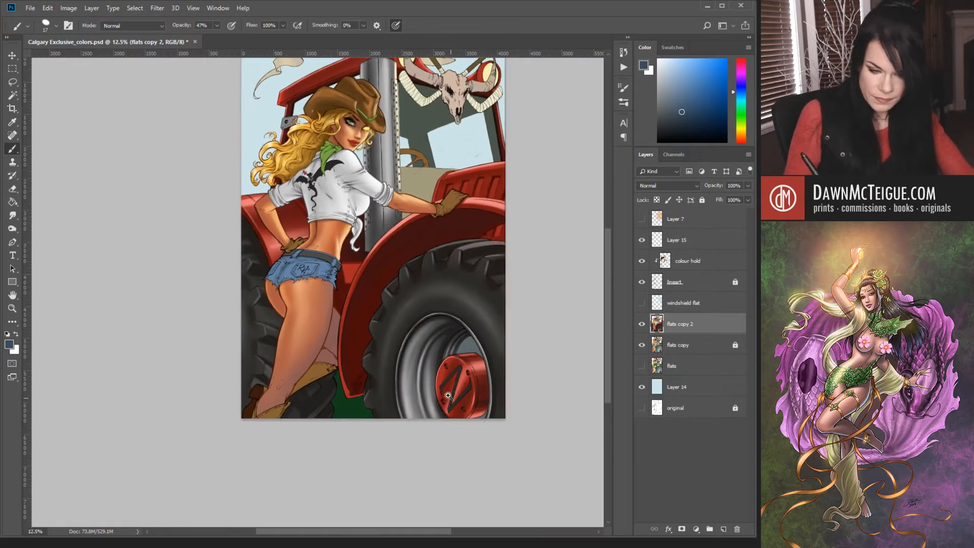
pyautogui.moveTo(317, 278); pyautogui.dragTo(361, 292)
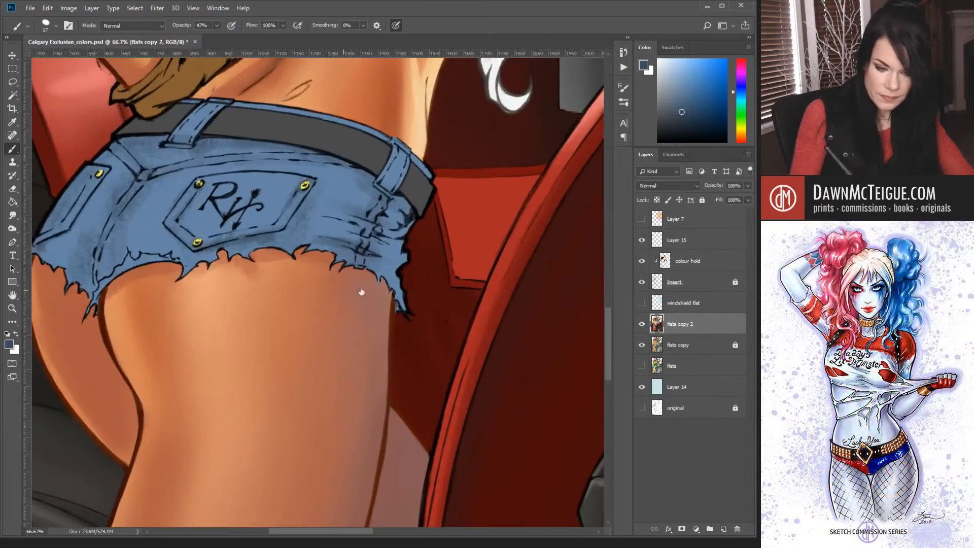
pyautogui.press(']')
pyautogui.press(']')
pyautogui.press(']')
pyautogui.press(']')
pyautogui.press(']')
pyautogui.press(']')
pyautogui.press(']')
pyautogui.press(']')
pyautogui.press(']')
pyautogui.press(']')
pyautogui.moveTo(348, 192)
pyautogui.mouseDown()
pyautogui.moveTo(370, 205)
pyautogui.moveTo(355, 166)
pyautogui.mouseUp()
pyautogui.moveTo(374, 219); pyautogui.dragTo(366, 205)
pyautogui.moveTo(329, 175); pyautogui.dragTo(395, 269)
pyautogui.moveTo(355, 189); pyautogui.dragTo(394, 237)
pyautogui.moveTo(387, 199)
pyautogui.mouseDown()
pyautogui.moveTo(386, 255)
pyautogui.moveTo(360, 214)
pyautogui.moveTo(368, 246)
pyautogui.moveTo(323, 219)
pyautogui.moveTo(348, 229)
pyautogui.moveTo(333, 226)
pyautogui.moveTo(378, 269)
pyautogui.mouseUp()
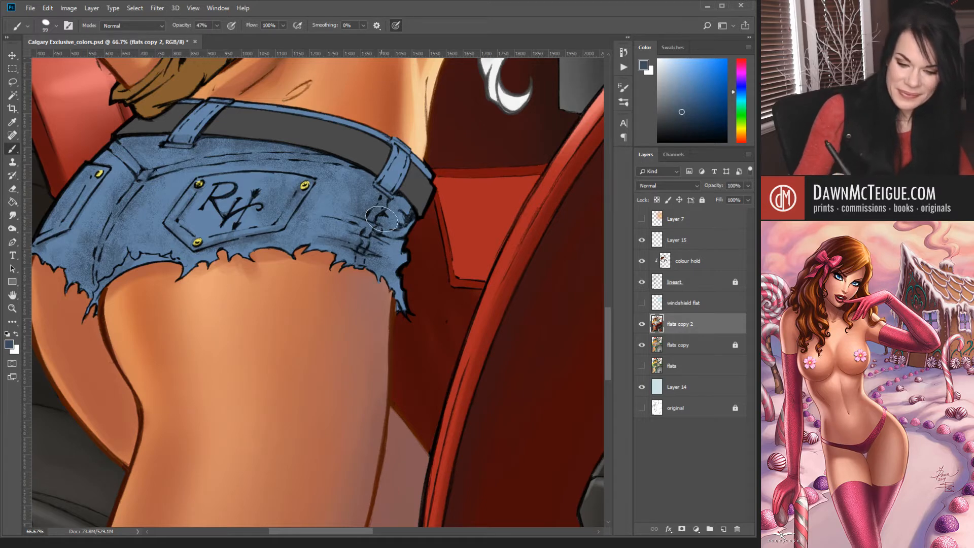
# Add finer dark shading to the hip edge, yoke corner and belt loops with a 17 px brush.
pyautogui.keyDown('alt'); pyautogui.click(435, 277); pyautogui.keyUp('alt')
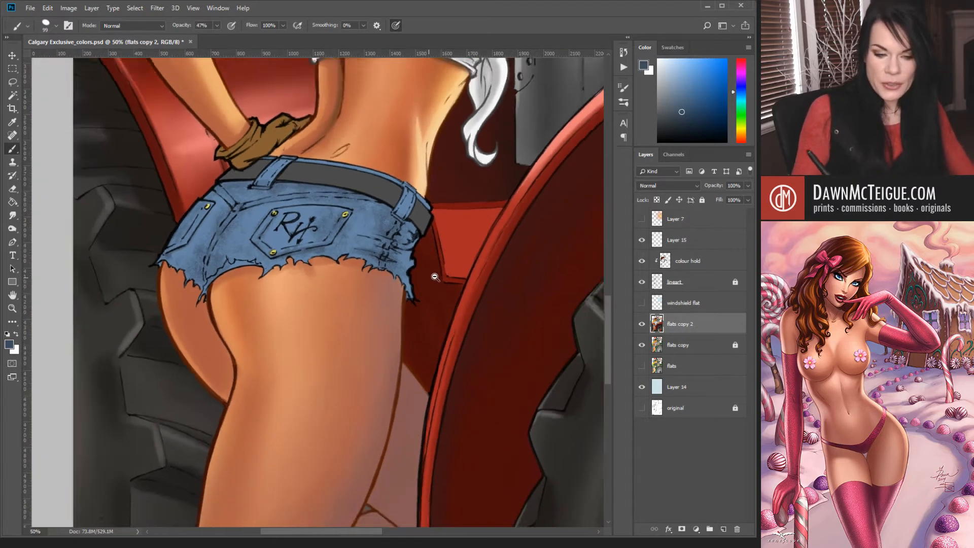
pyautogui.keyDown('alt'); pyautogui.click(435, 277); pyautogui.keyUp('alt')
pyautogui.keyDown('alt'); pyautogui.click(435, 277); pyautogui.keyUp('alt')
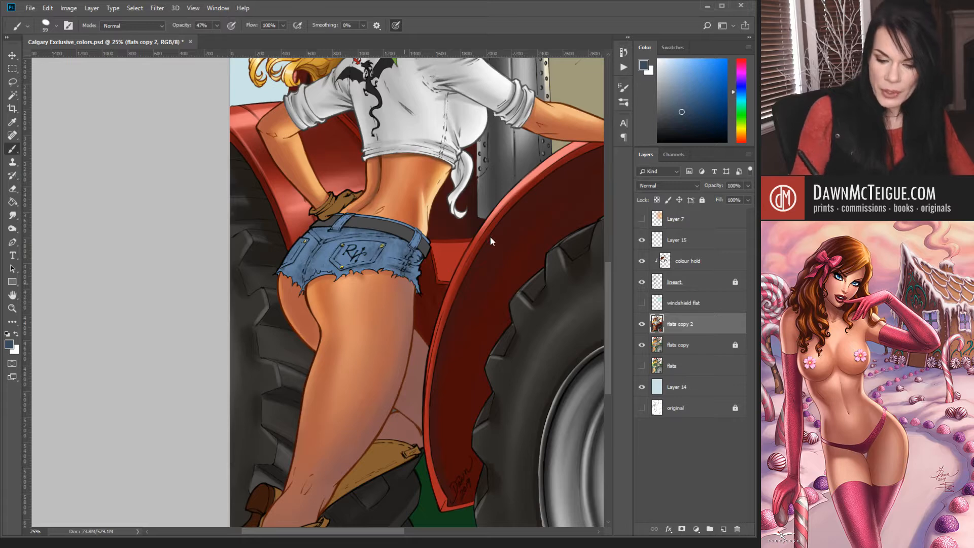
pyautogui.press('[')
pyautogui.press('[')
pyautogui.press('[')
pyautogui.press('[')
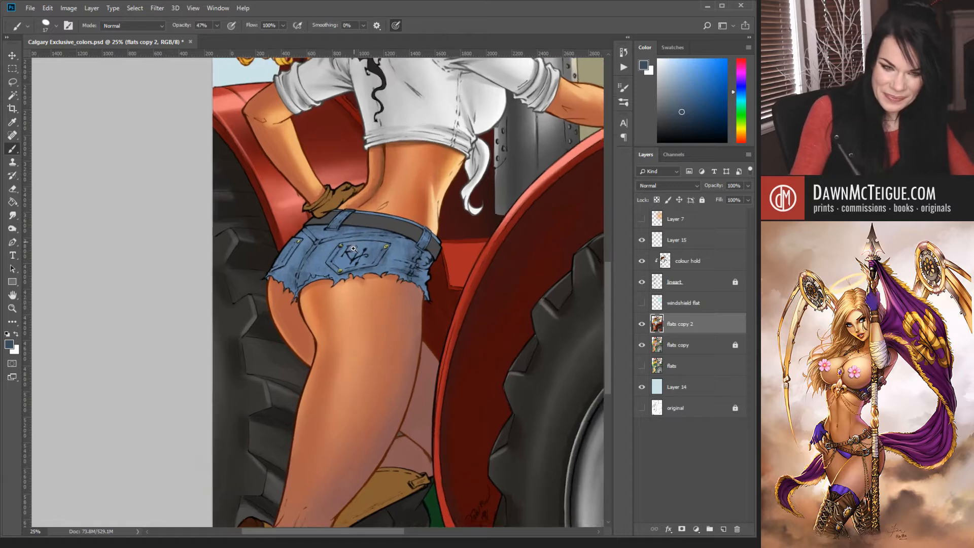
pyautogui.scroll(3, 353, 249)
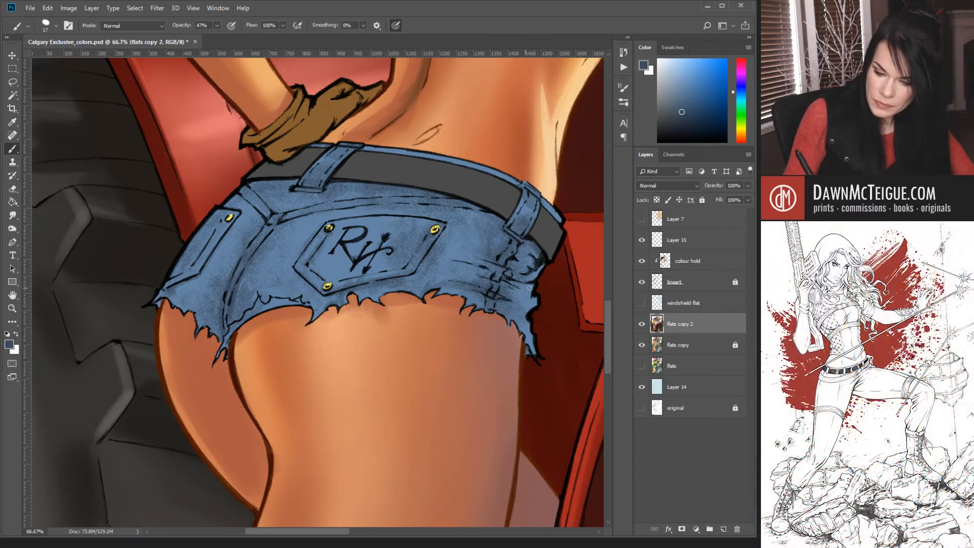
pyautogui.moveTo(530, 288)
pyautogui.mouseDown()
pyautogui.moveTo(508, 280)
pyautogui.moveTo(539, 278)
pyautogui.moveTo(509, 281)
pyautogui.moveTo(532, 298)
pyautogui.mouseUp()
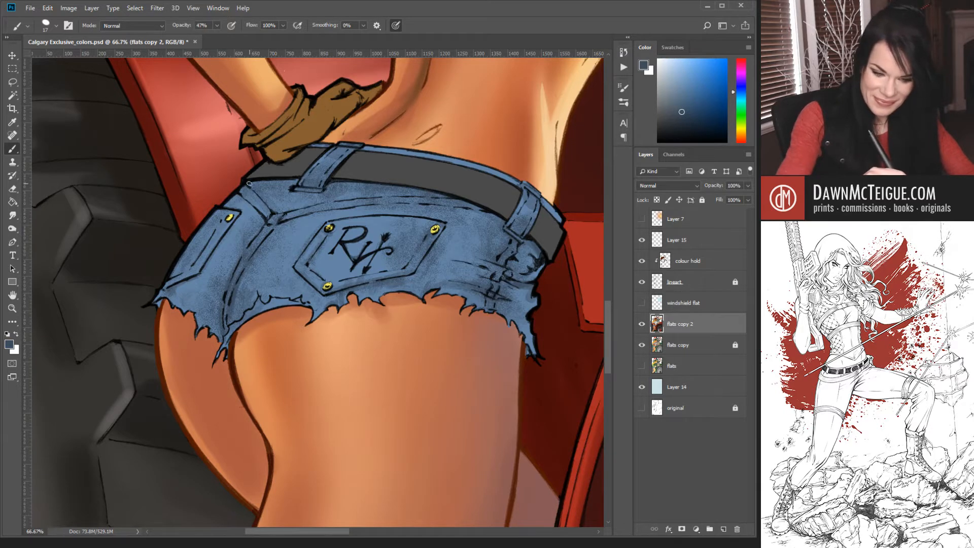
pyautogui.moveTo(238, 193); pyautogui.dragTo(264, 214)
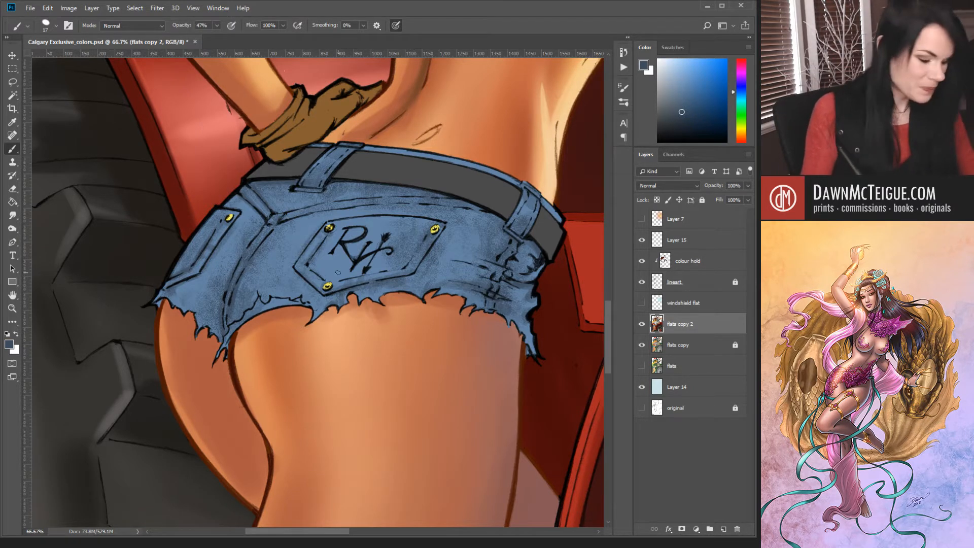
# Choose a pale denim blue and paint highlights along the upper edge of the lettered back pocket.
pyautogui.click(685, 88)
pyautogui.moveTo(687, 79); pyautogui.dragTo(676, 80)
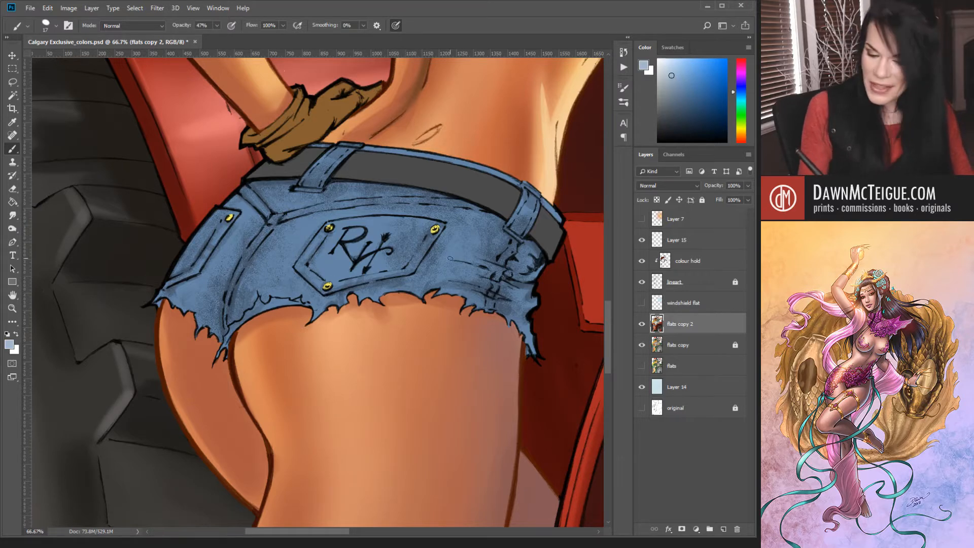
pyautogui.moveTo(336, 223); pyautogui.dragTo(440, 221)
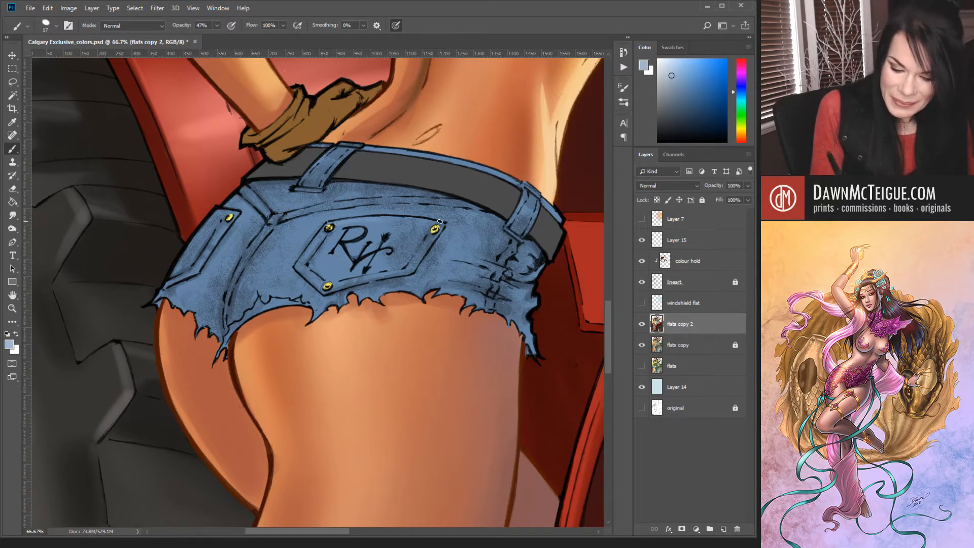
pyautogui.moveTo(336, 223); pyautogui.dragTo(371, 222)
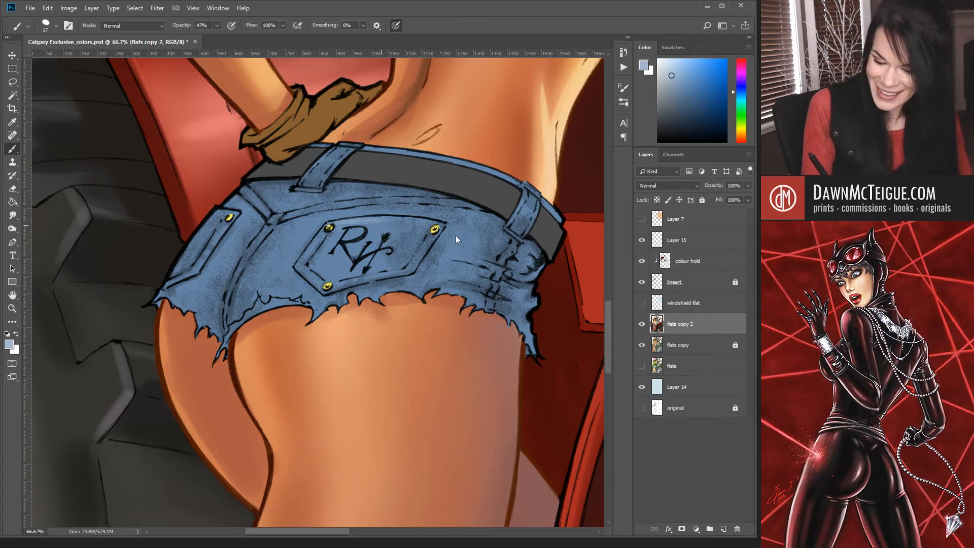
# Brush a soft pale highlight over the middle of the lettered back pocket with a larger brush.
pyautogui.press(']')
pyautogui.press(']')
pyautogui.press(']')
pyautogui.press(']')
pyautogui.press(']')
pyautogui.press(']')
pyautogui.press(']')
pyautogui.press(']')
pyautogui.moveTo(365, 242)
pyautogui.mouseDown()
pyautogui.moveTo(333, 238)
pyautogui.moveTo(373, 222)
pyautogui.moveTo(321, 285)
pyautogui.moveTo(378, 226)
pyautogui.moveTo(373, 237)
pyautogui.moveTo(386, 234)
pyautogui.moveTo(353, 268)
pyautogui.moveTo(388, 222)
pyautogui.moveTo(344, 266)
pyautogui.moveTo(355, 233)
pyautogui.moveTo(311, 277)
pyautogui.moveTo(344, 228)
pyautogui.moveTo(353, 253)
pyautogui.moveTo(332, 286)
pyautogui.moveTo(381, 235)
pyautogui.moveTo(364, 258)
pyautogui.moveTo(371, 265)
pyautogui.moveTo(390, 232)
pyautogui.moveTo(333, 293)
pyautogui.moveTo(360, 236)
pyautogui.moveTo(325, 287)
pyautogui.moveTo(406, 247)
pyautogui.moveTo(371, 265)
pyautogui.moveTo(388, 251)
pyautogui.mouseUp()
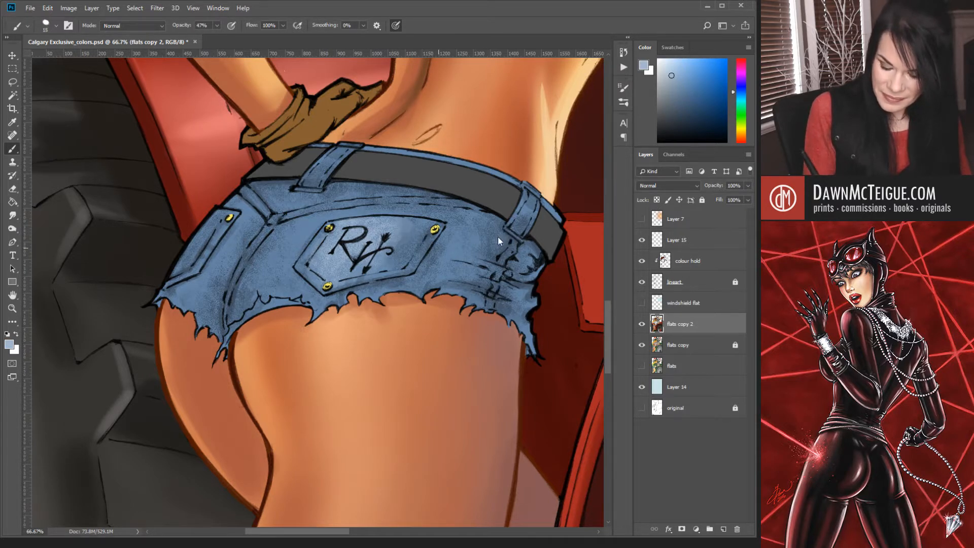
# Paint fine pale highlights along the lettered pocket's rim and the hip creases with a much smaller brush.
pyautogui.press('[')
pyautogui.press('[')
pyautogui.press('[')
pyautogui.press('[')
pyautogui.press('[')
pyautogui.press('[')
pyautogui.press('[')
pyautogui.press('[')
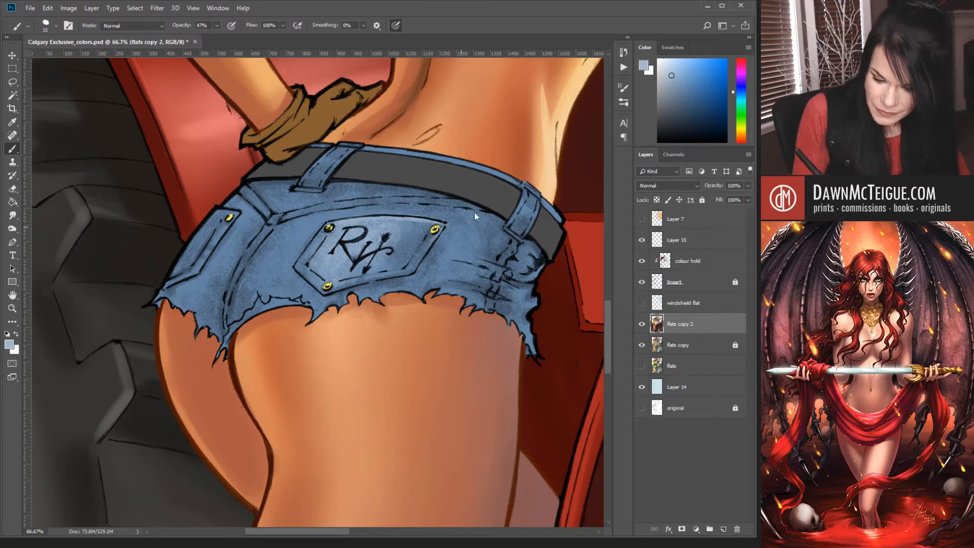
pyautogui.press('[')
pyautogui.press('[')
pyautogui.press('[')
pyautogui.press('[')
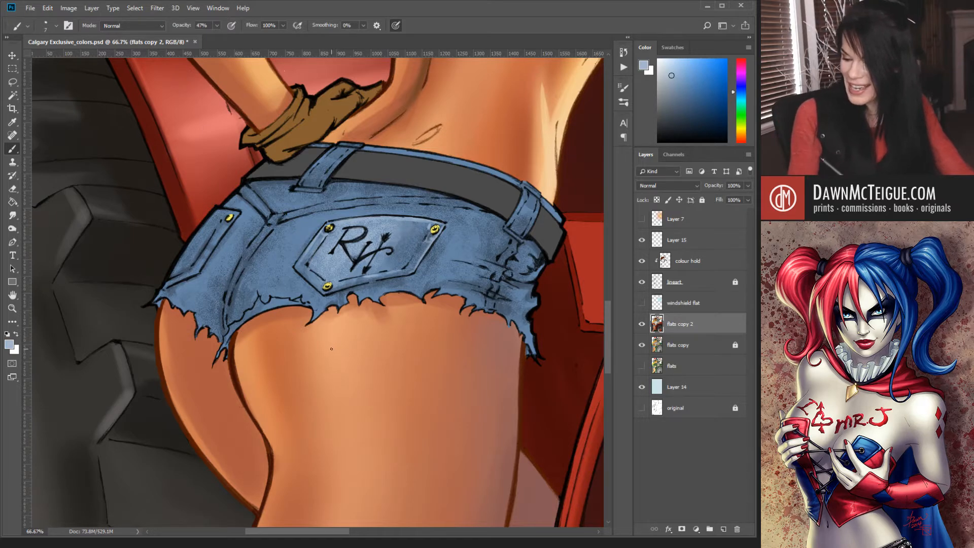
pyautogui.moveTo(435, 337); pyautogui.dragTo(397, 343)
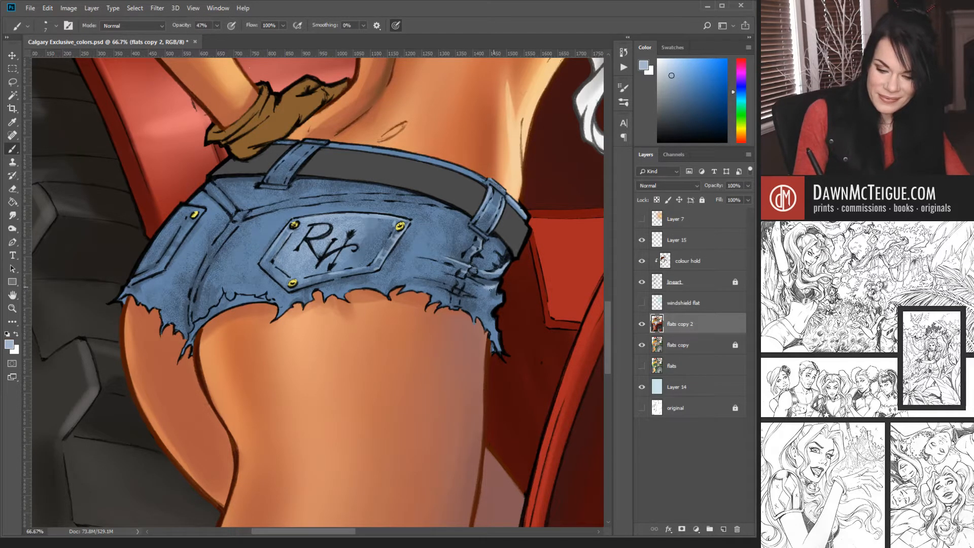
# Brush soft pale highlights along the creased hip edge of the denim shorts with a 20 px brush at 47% opacity.
pyautogui.click(547, 236)
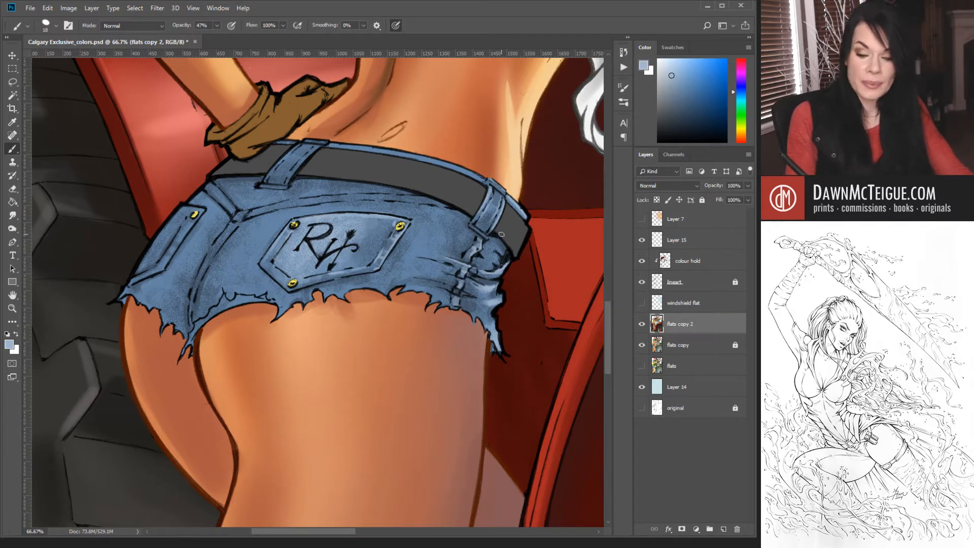
pyautogui.press('[')
pyautogui.press('[')
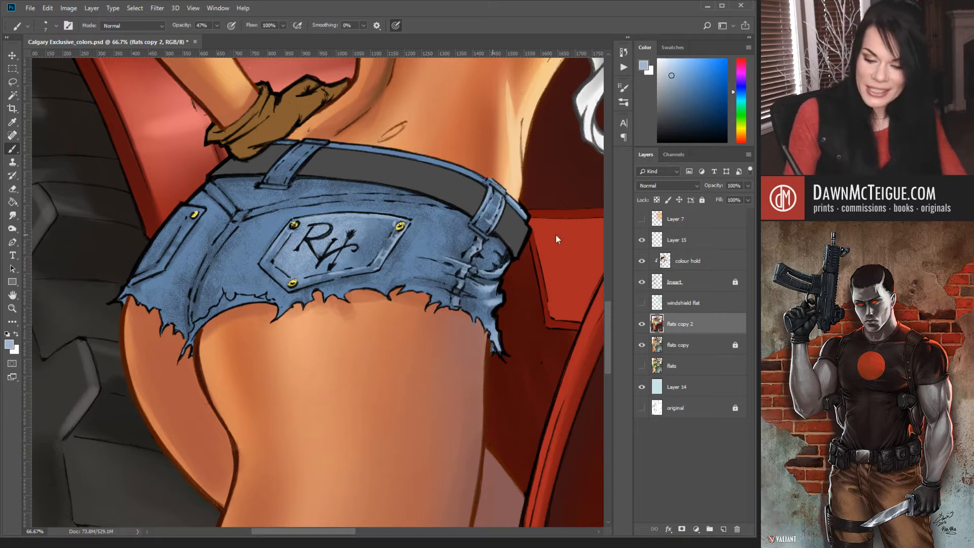
pyautogui.press(']')
pyautogui.press(']')
pyautogui.press(']')
pyautogui.press(']')
pyautogui.press(']')
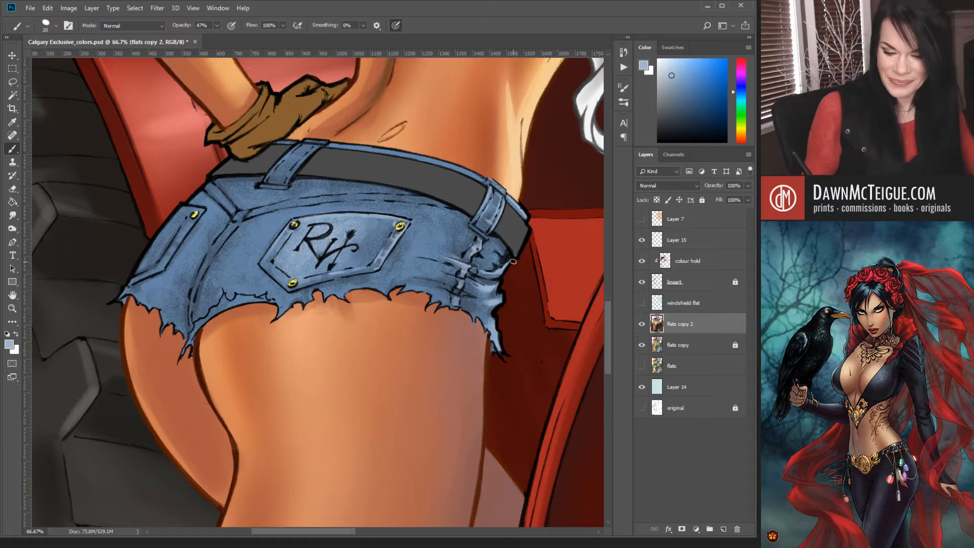
pyautogui.moveTo(519, 273); pyautogui.dragTo(526, 346)
pyautogui.moveTo(303, 307)
pyautogui.mouseDown()
pyautogui.moveTo(293, 291)
pyautogui.moveTo(349, 378)
pyautogui.mouseUp()
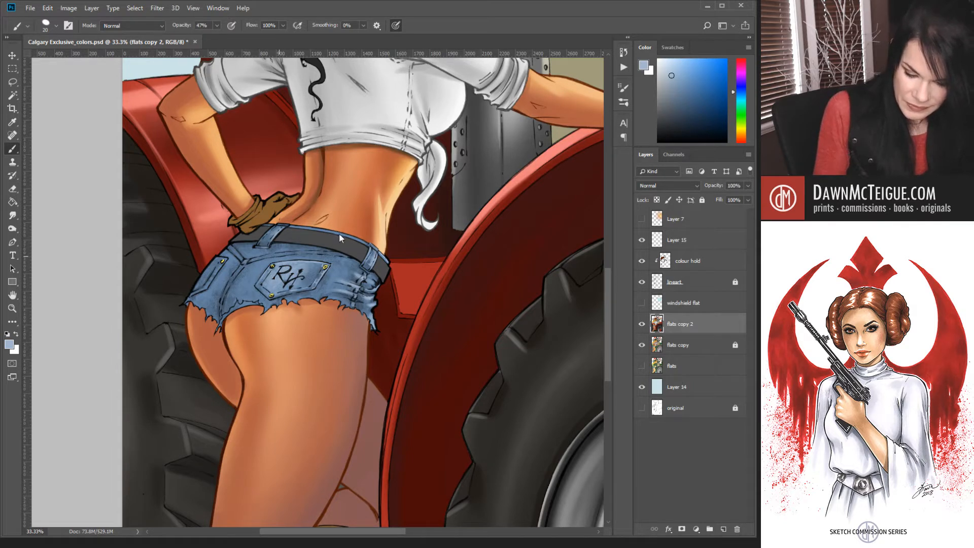
# Paint fine pale highlights down the centre back seam of the shorts with a much smaller brush at 90% opacity.
pyautogui.press('[')
pyautogui.press('[')
pyautogui.press('[')
pyautogui.press('[')
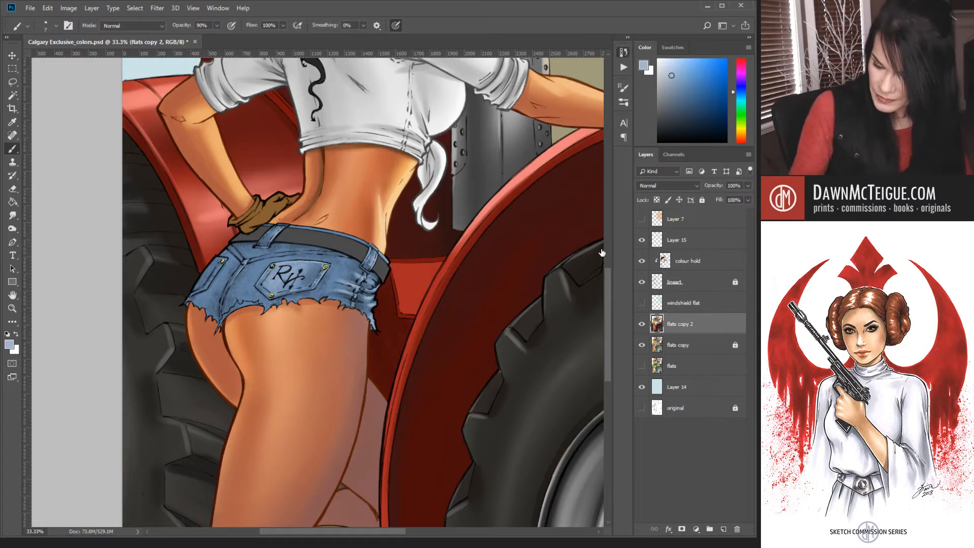
pyautogui.keyDown('ctrl'); pyautogui.click(266, 286); pyautogui.keyUp('ctrl')
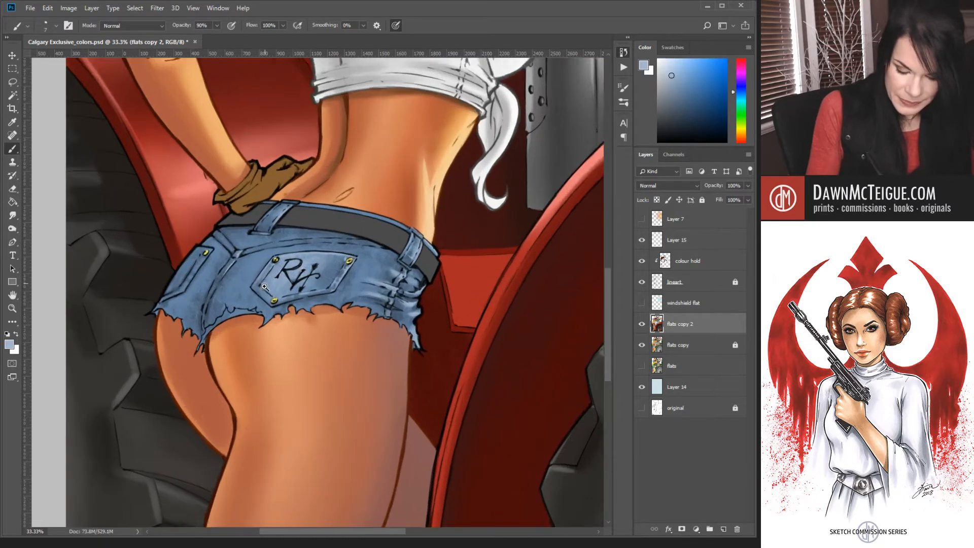
pyautogui.keyDown('ctrl'); pyautogui.click(265, 286); pyautogui.keyUp('ctrl')
pyautogui.keyDown('ctrl'); pyautogui.click(266, 286); pyautogui.keyUp('ctrl')
pyautogui.keyDown('ctrl'); pyautogui.click(265, 291); pyautogui.keyUp('ctrl')
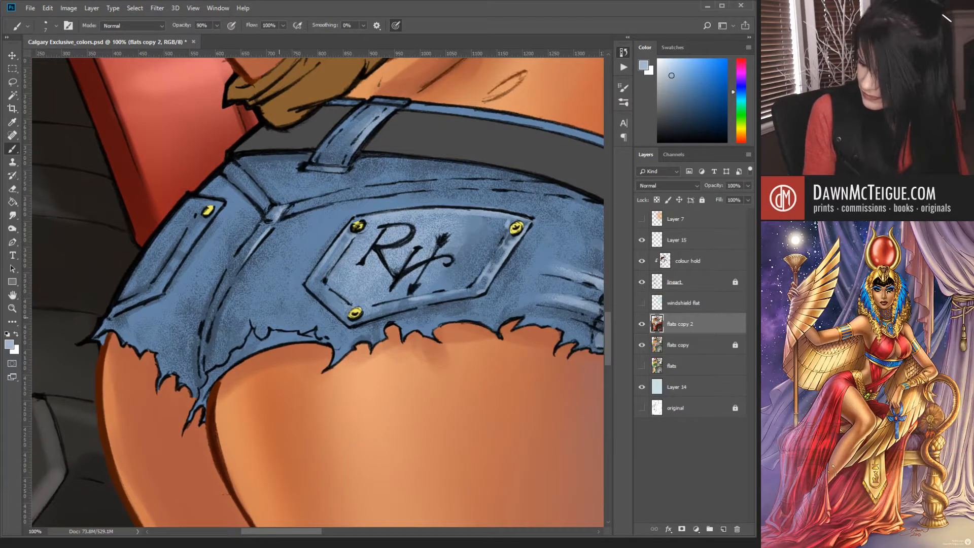
pyautogui.moveTo(235, 274); pyautogui.dragTo(209, 328)
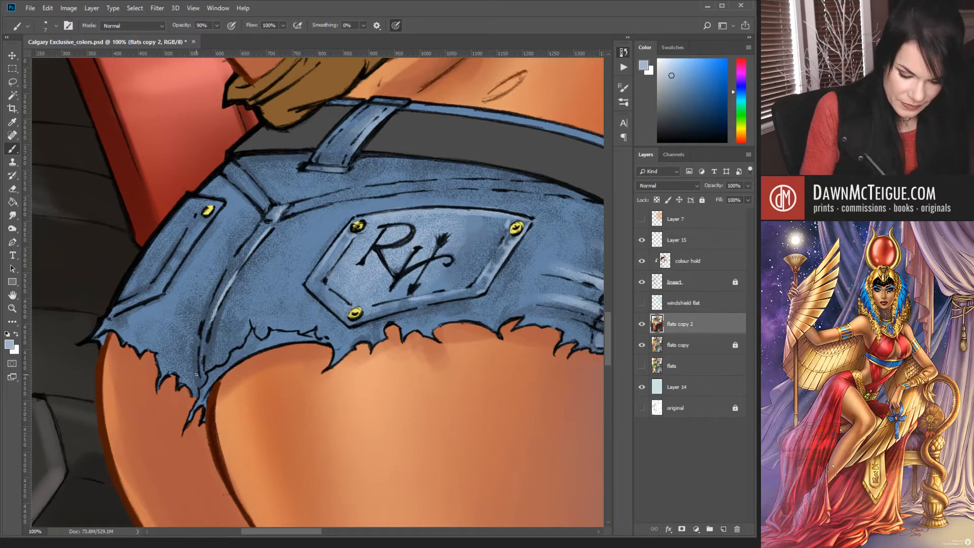
pyautogui.moveTo(224, 292); pyautogui.dragTo(205, 355)
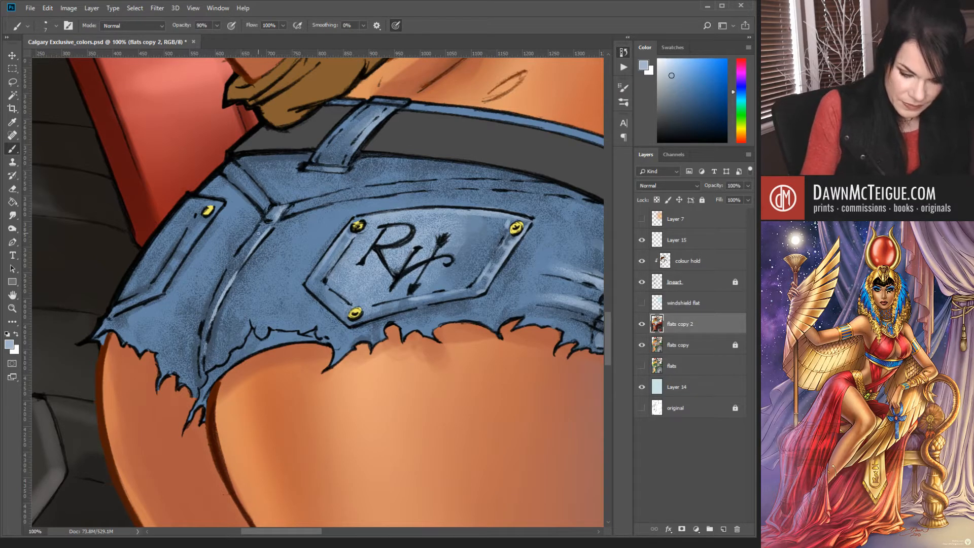
pyautogui.moveTo(262, 225); pyautogui.dragTo(246, 245)
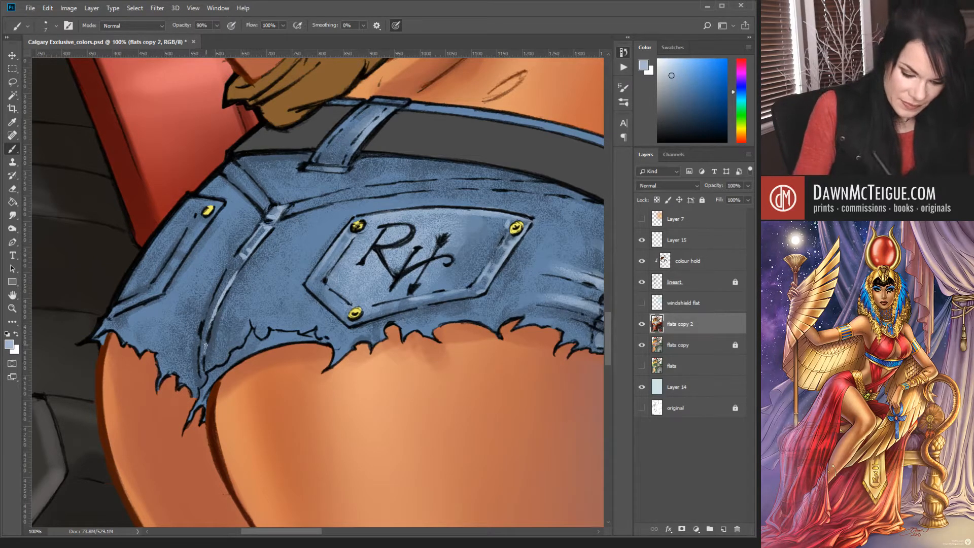
# Highlight the frayed hem between the centre seam's lower tip and the lettered pocket with fine pale strokes.
pyautogui.moveTo(253, 332)
pyautogui.mouseDown()
pyautogui.moveTo(242, 355)
pyautogui.moveTo(297, 337)
pyautogui.mouseUp()
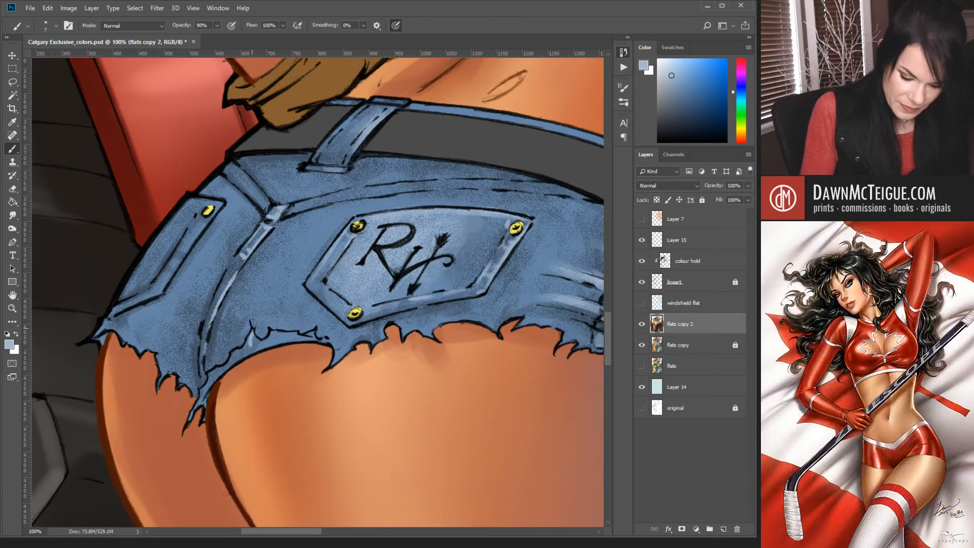
pyautogui.moveTo(221, 373)
pyautogui.mouseDown()
pyautogui.moveTo(245, 349)
pyautogui.moveTo(207, 380)
pyautogui.mouseUp()
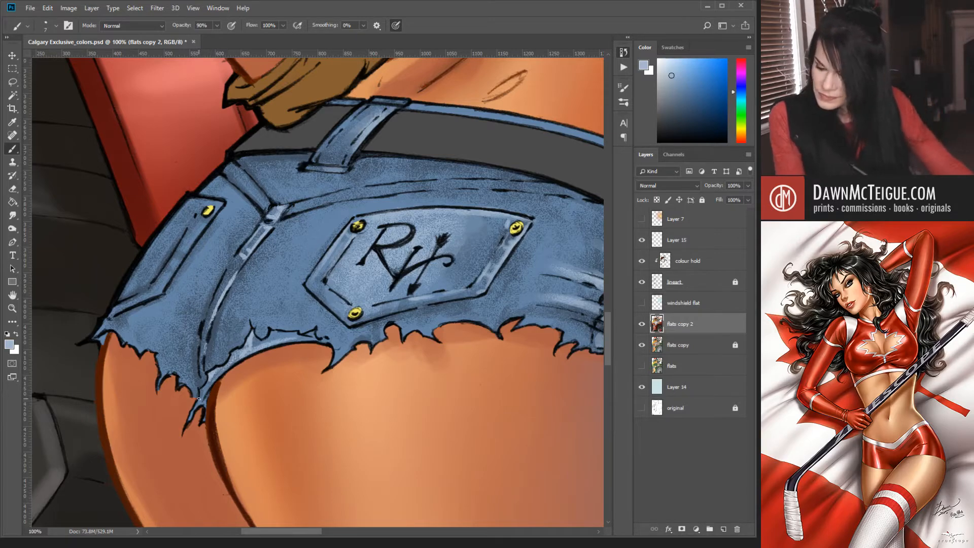
pyautogui.moveTo(205, 381); pyautogui.dragTo(198, 399)
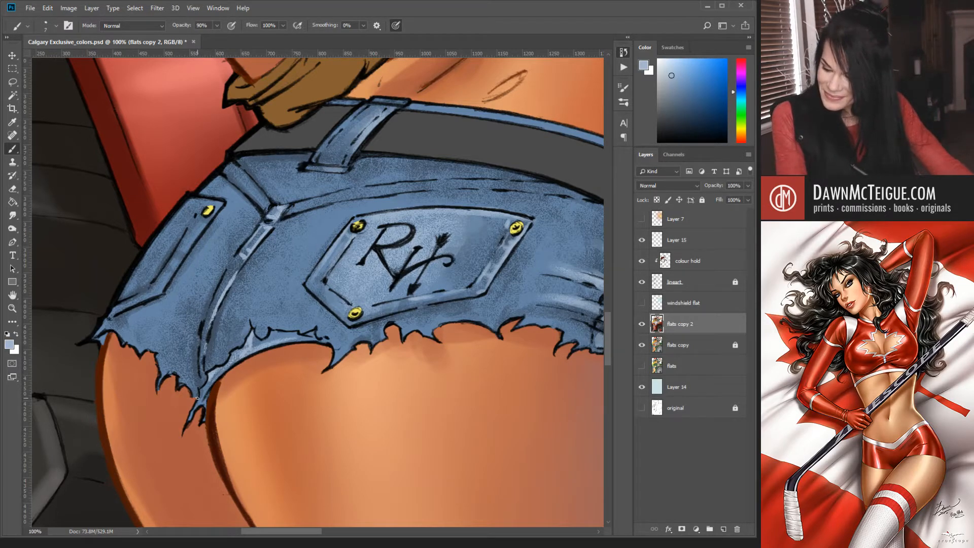
pyautogui.moveTo(216, 377); pyautogui.dragTo(194, 412)
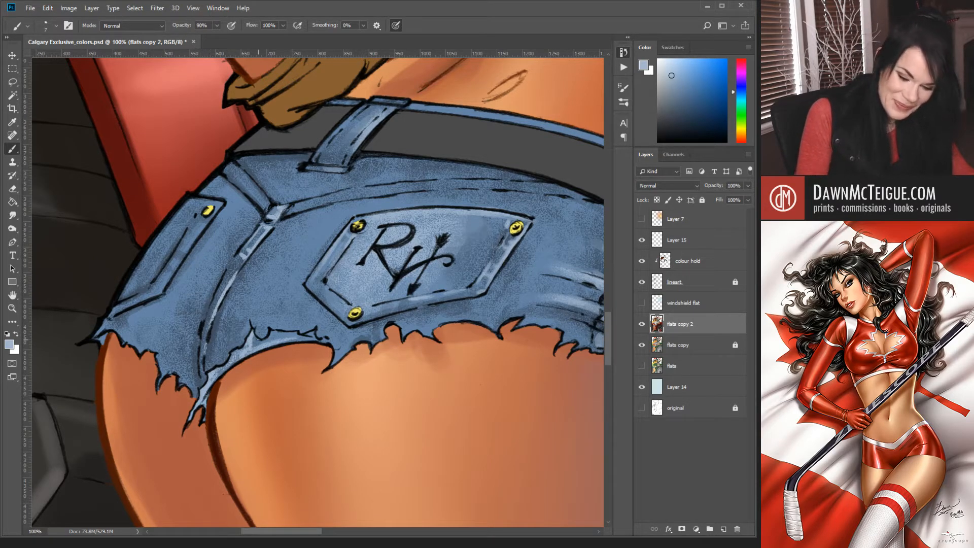
pyautogui.moveTo(253, 342)
pyautogui.mouseDown()
pyautogui.moveTo(264, 337)
pyautogui.moveTo(228, 363)
pyautogui.mouseUp()
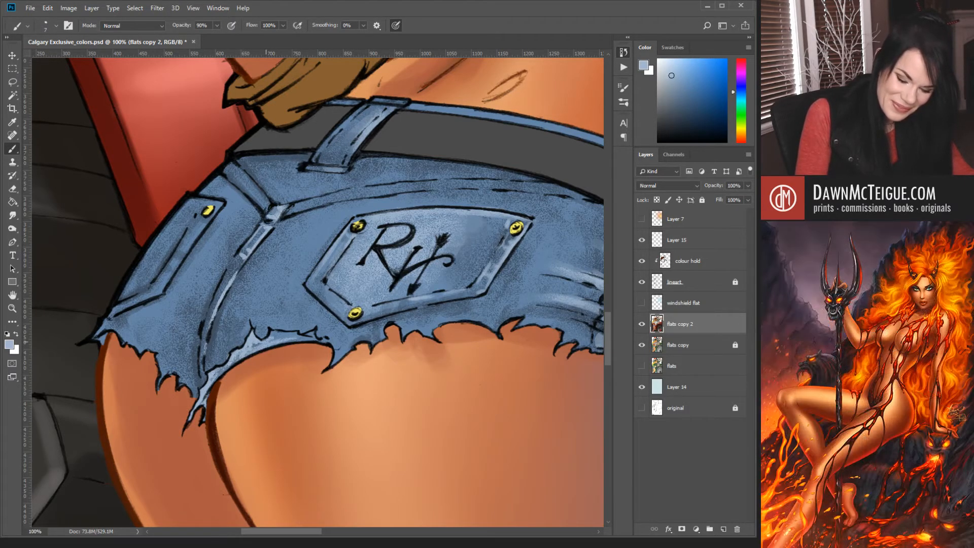
pyautogui.moveTo(270, 334); pyautogui.dragTo(305, 338)
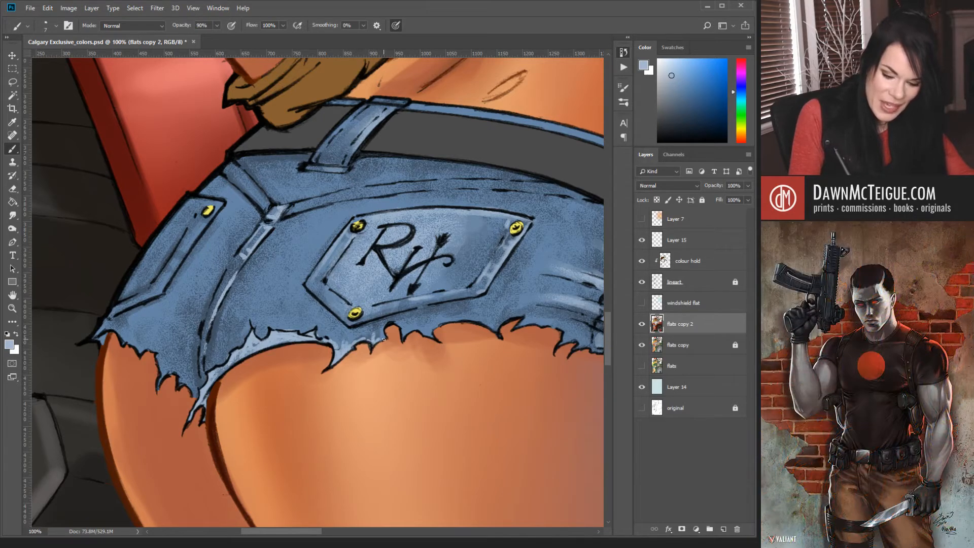
# Continue the fine pale highlights along the frayed hem beneath the lettered pocket and towards the hip.
pyautogui.moveTo(383, 330); pyautogui.dragTo(380, 343)
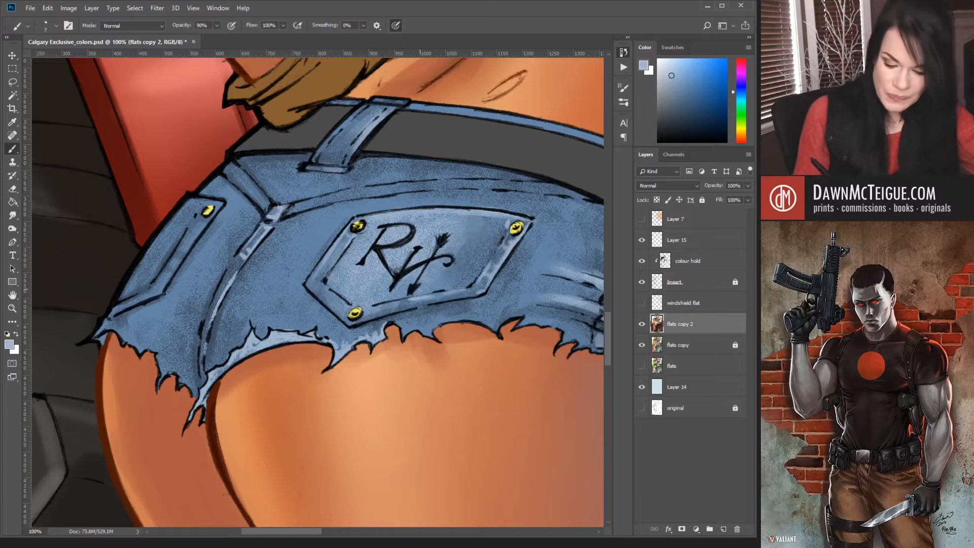
pyautogui.moveTo(419, 355); pyautogui.dragTo(279, 367)
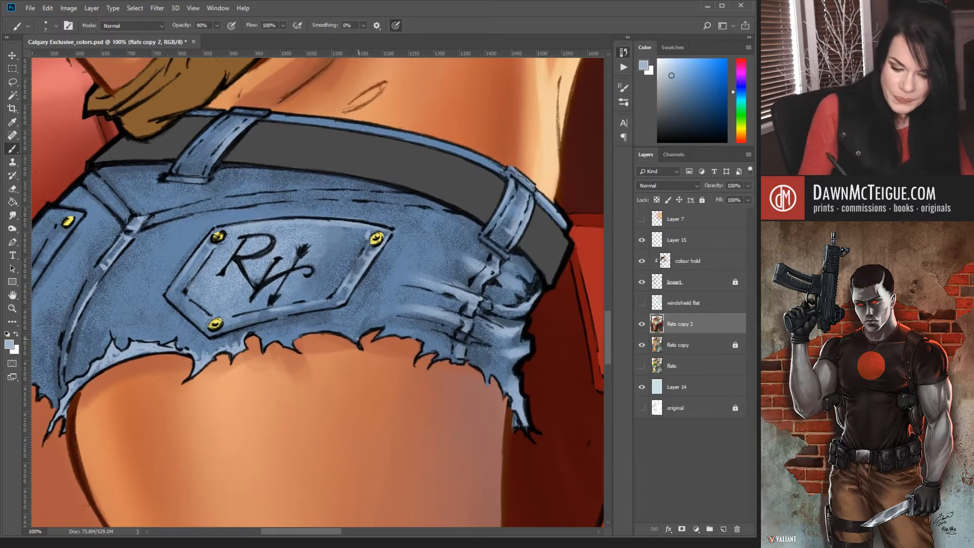
pyautogui.moveTo(308, 332); pyautogui.dragTo(291, 347)
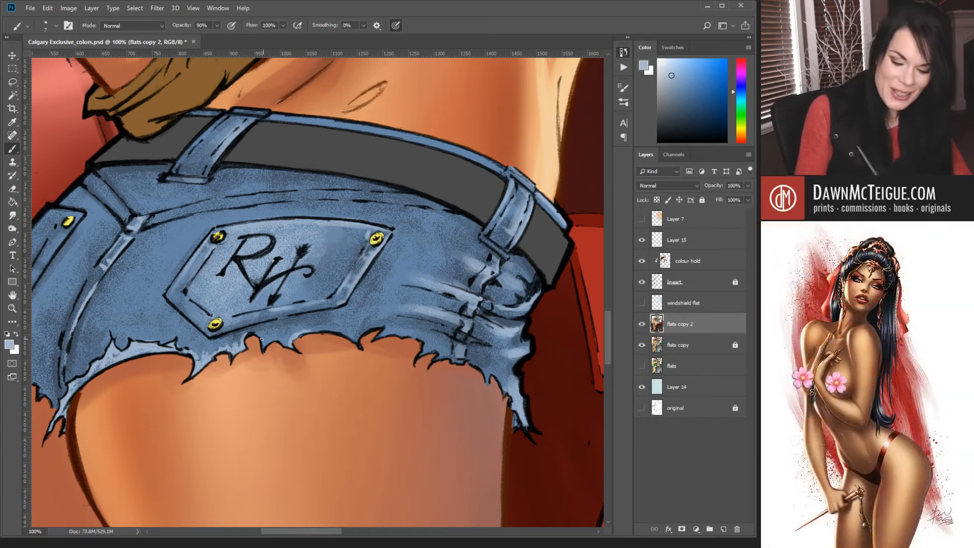
pyautogui.moveTo(257, 335)
pyautogui.mouseDown()
pyautogui.moveTo(265, 355)
pyautogui.moveTo(283, 341)
pyautogui.mouseUp()
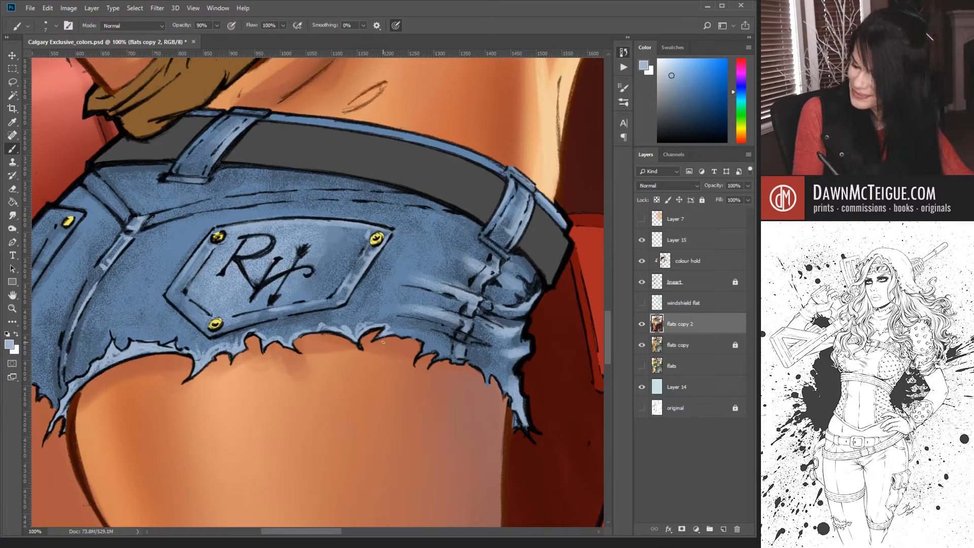
pyautogui.moveTo(392, 331); pyautogui.dragTo(413, 336)
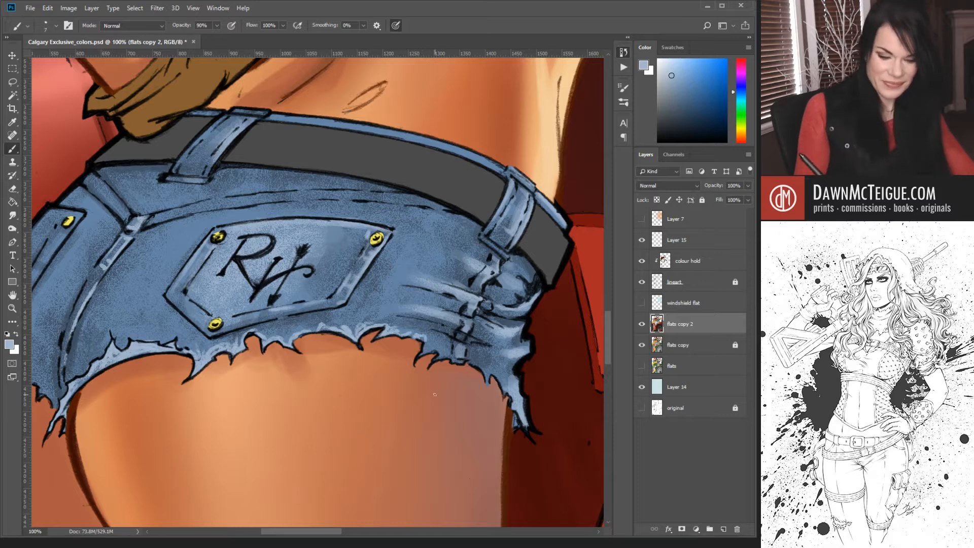
# Rotate the canvas to 54° and brush pale highlights along the yoke below the belt and on the plain back pocket at 20 px.
pyautogui.keyDown('ctrl'); pyautogui.keyDown('alt'); pyautogui.click(436, 336); pyautogui.keyUp('alt'); pyautogui.keyUp('ctrl')
pyautogui.keyDown('ctrl'); pyautogui.keyDown('alt'); pyautogui.click(436, 336); pyautogui.keyUp('alt'); pyautogui.keyUp('ctrl')
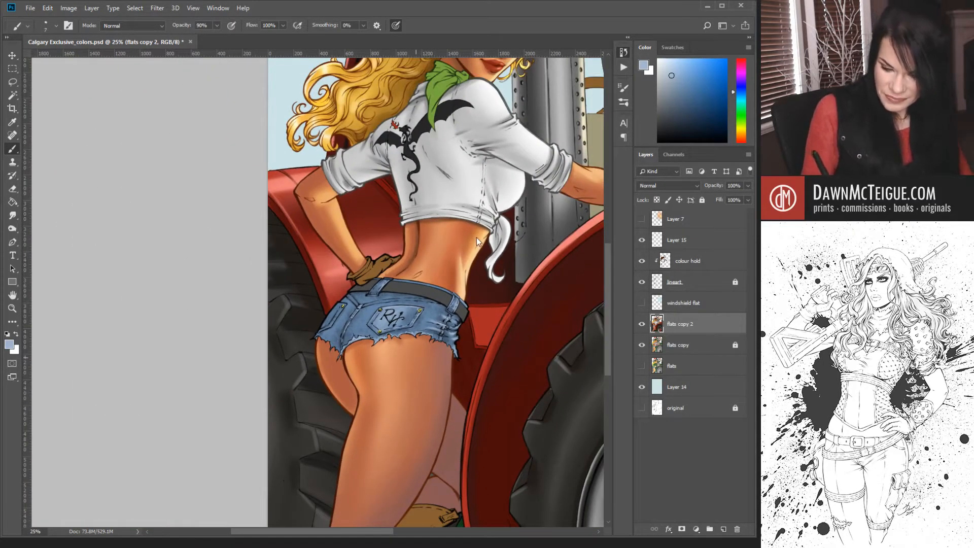
pyautogui.press(']')
pyautogui.press(']')
pyautogui.press(']')
pyautogui.press(']')
pyautogui.press(']')
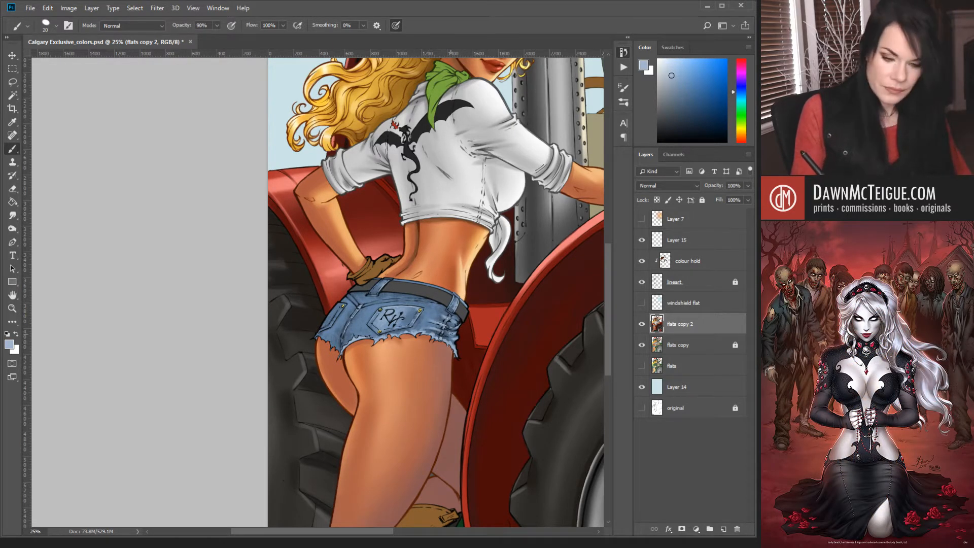
pyautogui.press('r')
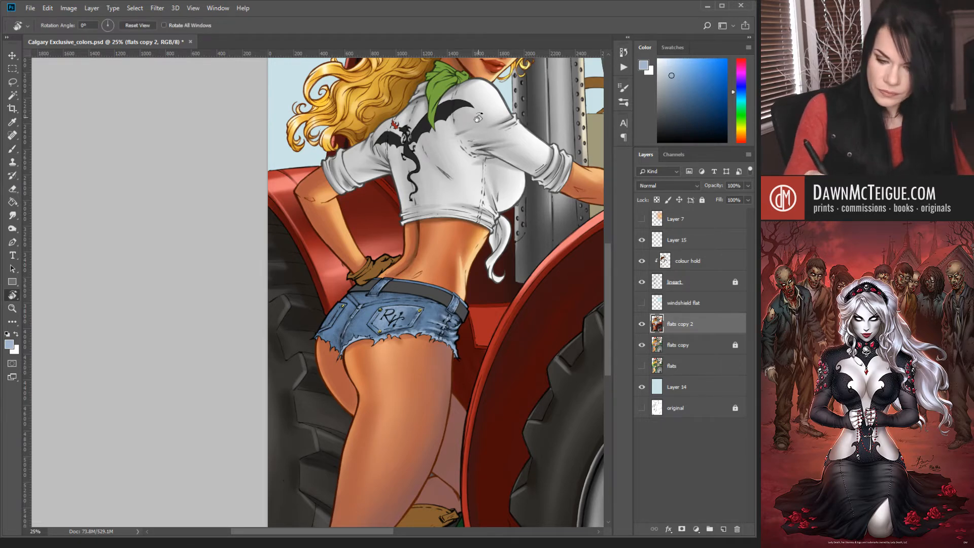
pyautogui.moveTo(478, 118); pyautogui.dragTo(542, 315)
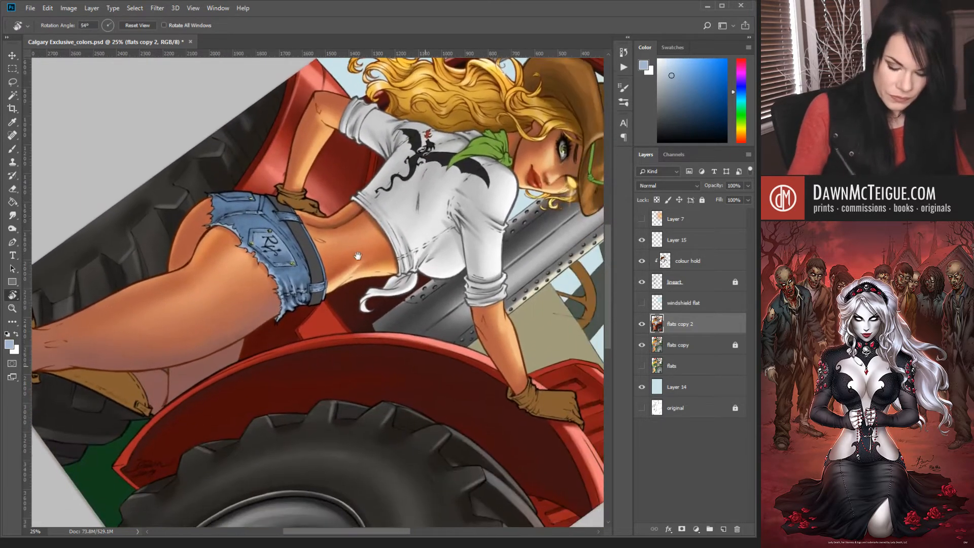
pyautogui.hotkey('ctrl', '+')
pyautogui.hotkey('ctrl', '+')
pyautogui.moveTo(325, 264); pyautogui.dragTo(454, 340)
pyautogui.press('b')
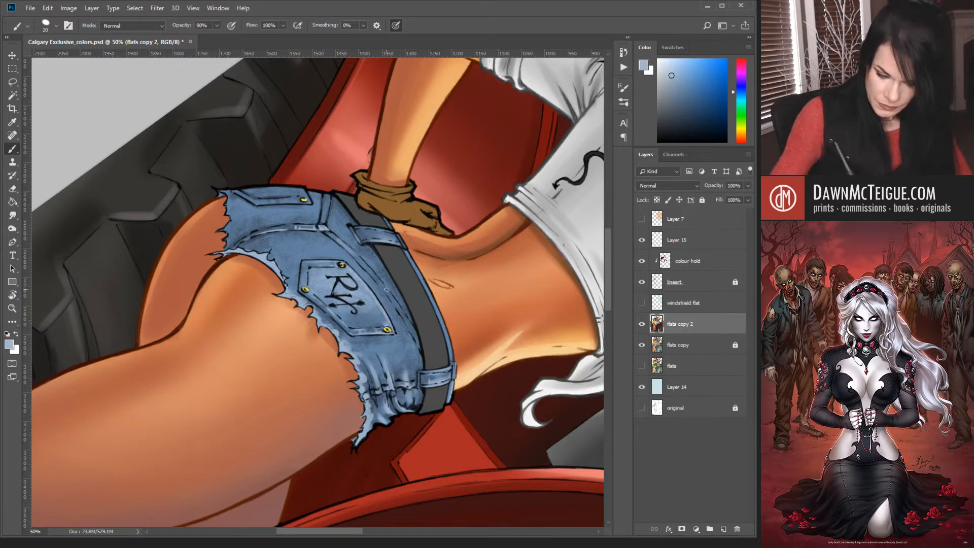
pyautogui.moveTo(387, 290); pyautogui.dragTo(404, 320)
pyautogui.moveTo(357, 257); pyautogui.dragTo(382, 285)
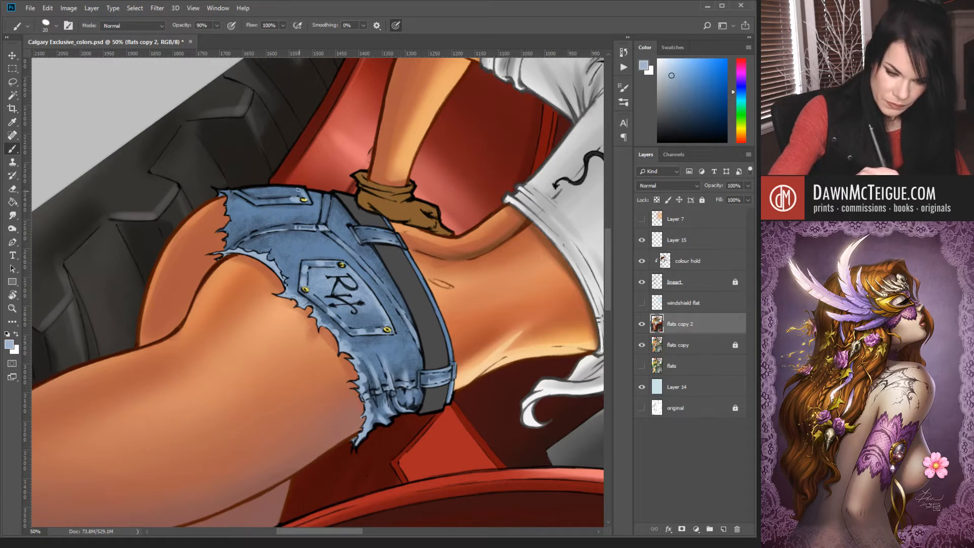
pyautogui.moveTo(280, 199); pyautogui.dragTo(275, 201)
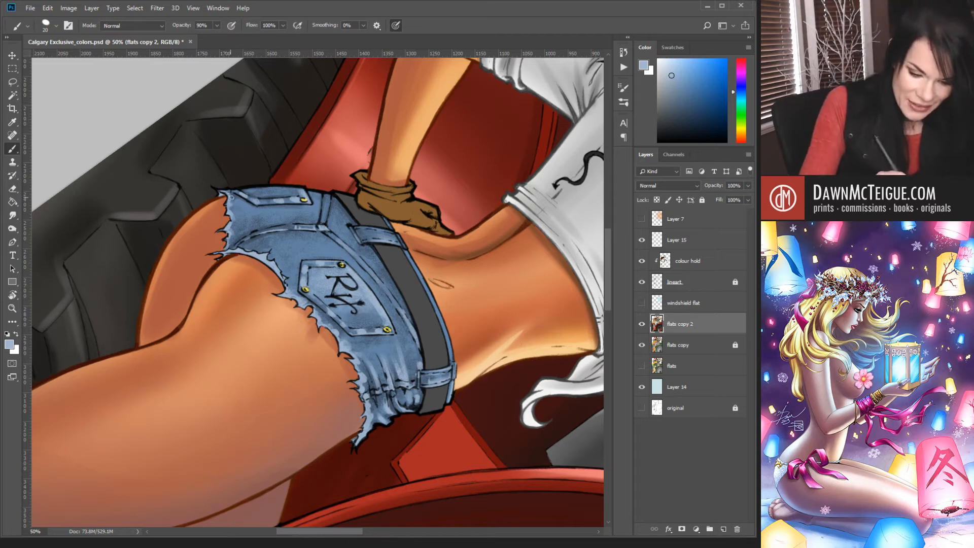
# Reset the canvas rotation to 0° and save the illustration.
pyautogui.press('space')
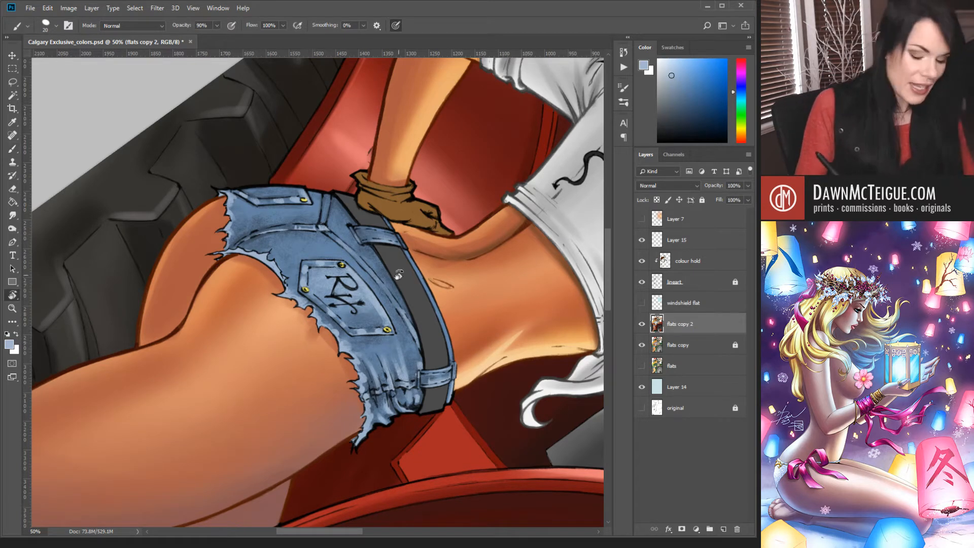
pyautogui.click(138, 25)
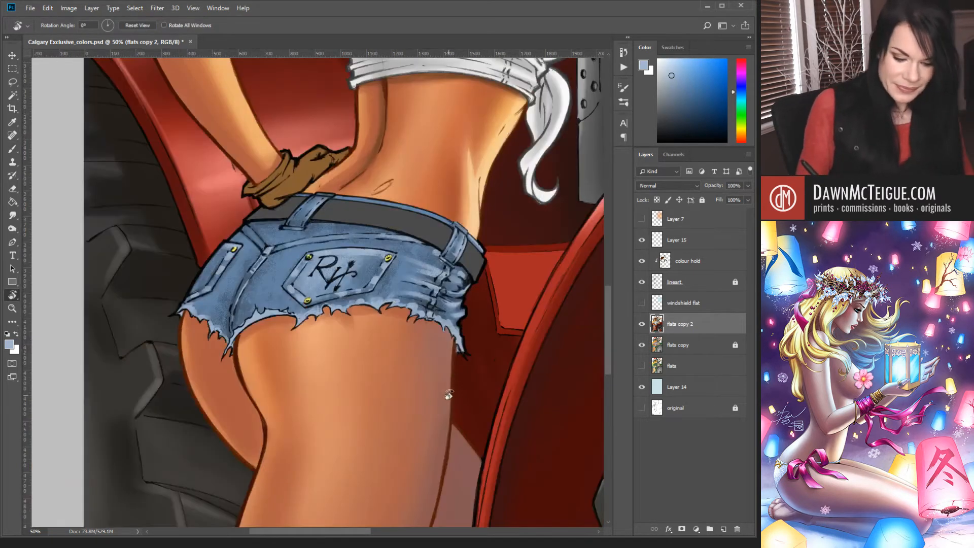
pyautogui.press('b')
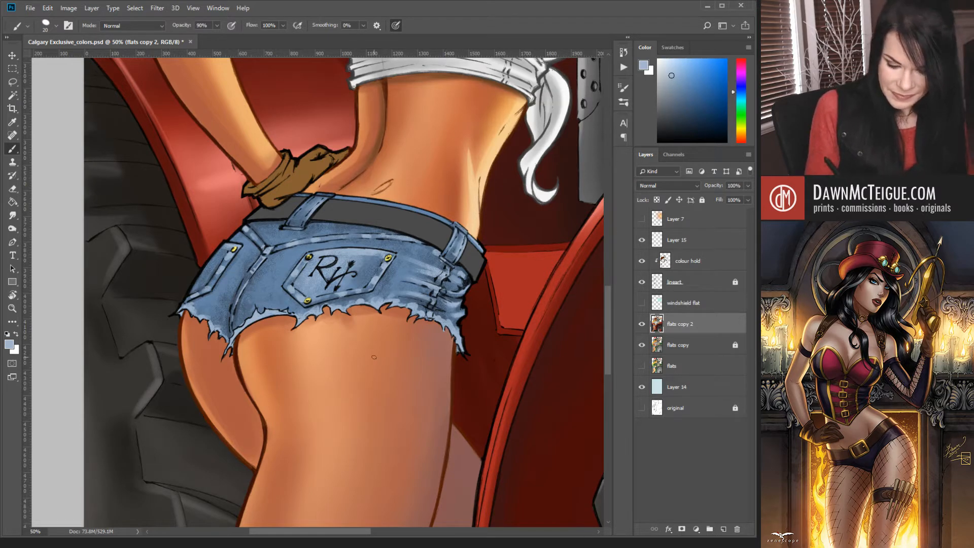
pyautogui.keyDown('ctrl'); pyautogui.keyDown('alt'); pyautogui.click(405, 296); pyautogui.keyUp('alt'); pyautogui.keyUp('ctrl')
pyautogui.keyDown('ctrl'); pyautogui.keyDown('alt'); pyautogui.click(405, 317); pyautogui.keyUp('alt'); pyautogui.keyUp('ctrl')
pyautogui.keyDown('ctrl'); pyautogui.keyDown('alt'); pyautogui.click(405, 355); pyautogui.keyUp('alt'); pyautogui.keyUp('ctrl')
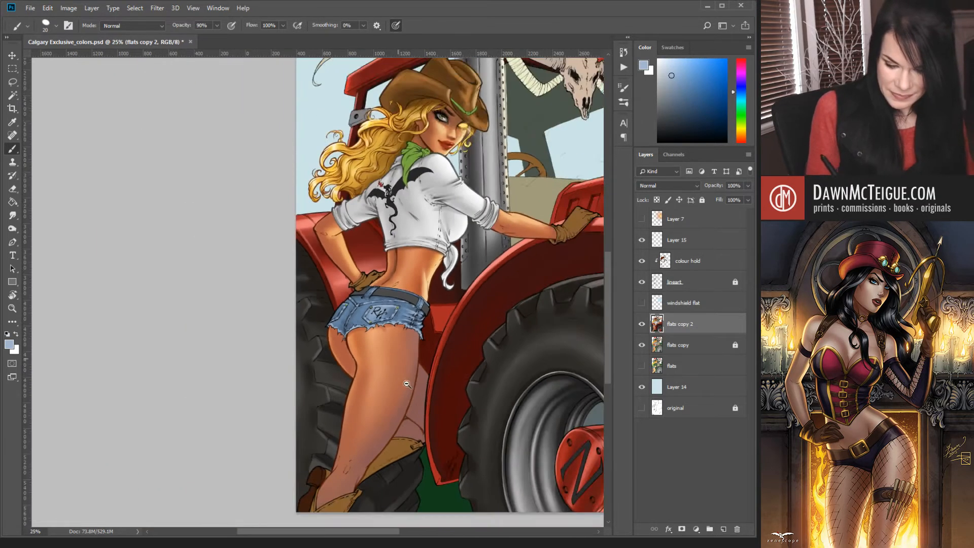
pyautogui.keyDown('ctrl'); pyautogui.keyDown('alt'); pyautogui.click(400, 370); pyautogui.keyUp('alt'); pyautogui.keyUp('ctrl')
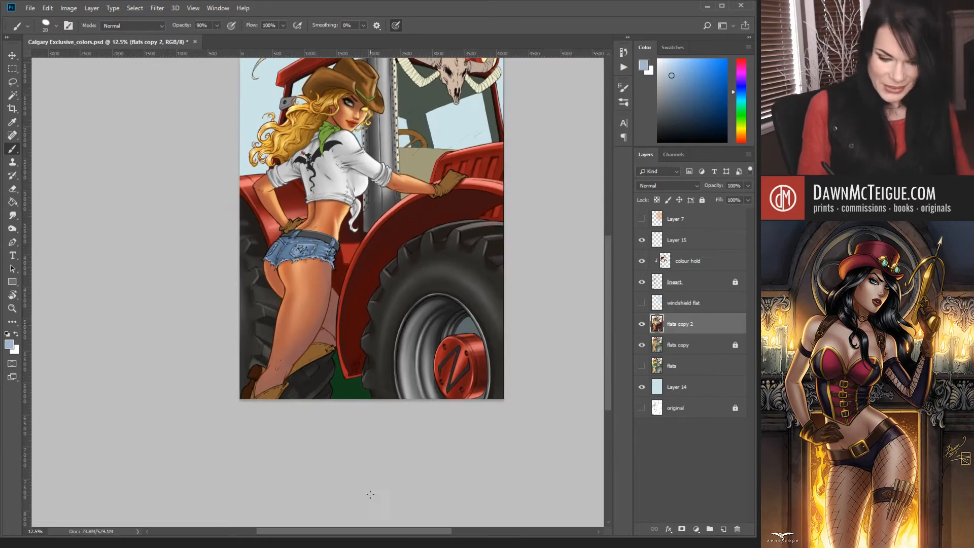
pyautogui.hotkey('ctrl', 's')
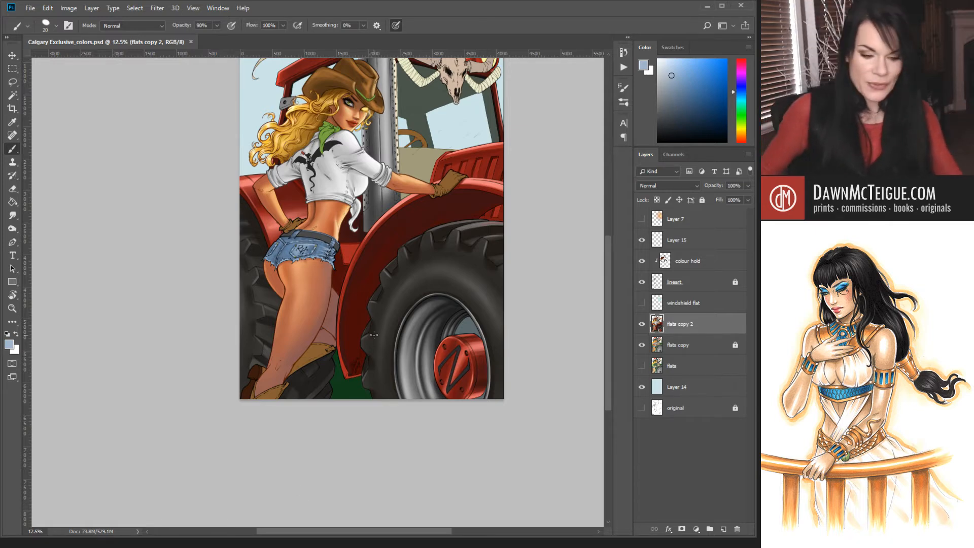
pyautogui.keyDown('ctrl'); pyautogui.click(305, 252); pyautogui.keyUp('ctrl')
pyautogui.keyDown('ctrl'); pyautogui.click(304, 253); pyautogui.keyUp('ctrl')
pyautogui.keyDown('ctrl'); pyautogui.click(304, 255); pyautogui.keyUp('ctrl')
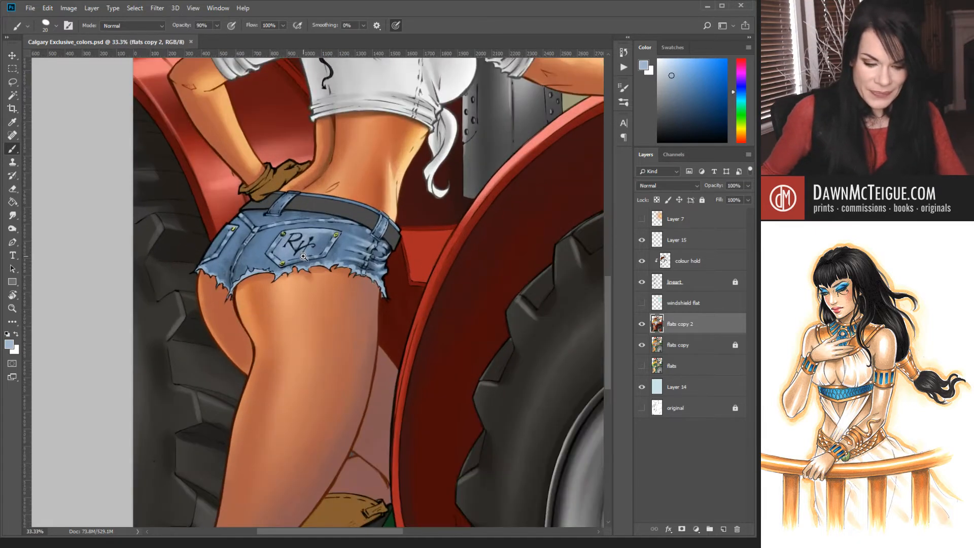
# Try a broad pale highlight on the denim between the centre seam and the lettered pocket at 102 px.
pyautogui.keyDown('ctrl'); pyautogui.click(303, 256); pyautogui.keyUp('ctrl')
pyautogui.keyDown('ctrl'); pyautogui.click(303, 257); pyautogui.keyUp('ctrl')
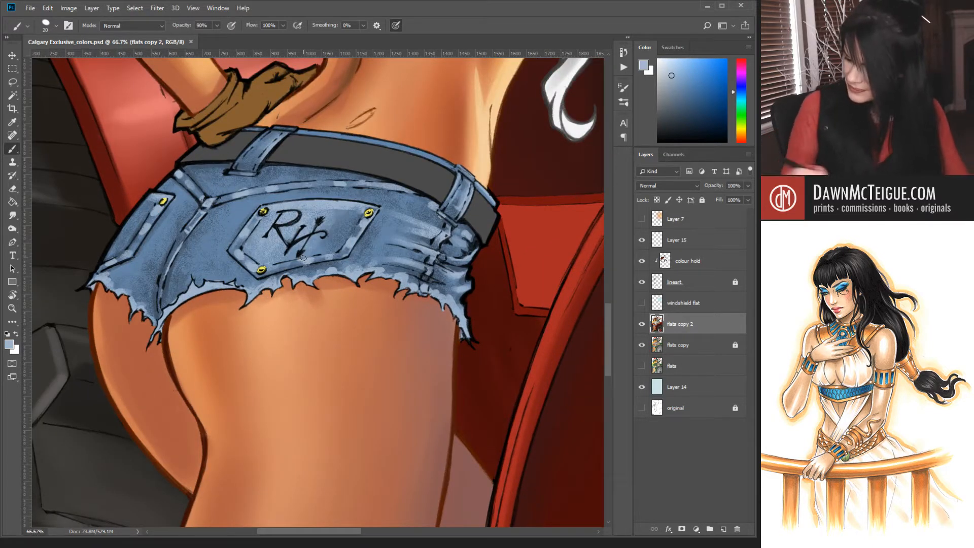
pyautogui.moveTo(320, 277); pyautogui.dragTo(329, 272)
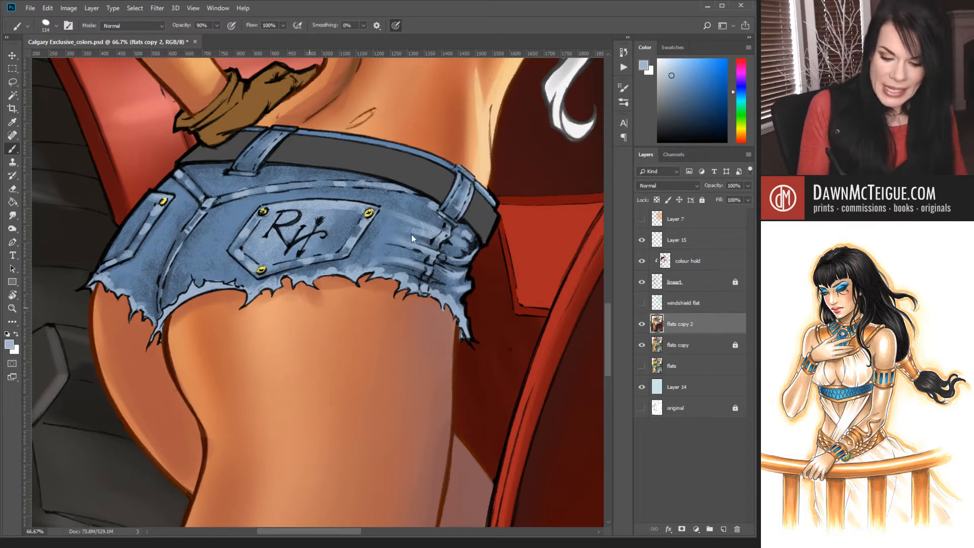
pyautogui.moveTo(404, 243)
pyautogui.keyDown('alt'); pyautogui.mouseDown()
pyautogui.moveTo(429, 240)
pyautogui.moveTo(395, 237)
pyautogui.mouseUp(); pyautogui.keyUp('alt')
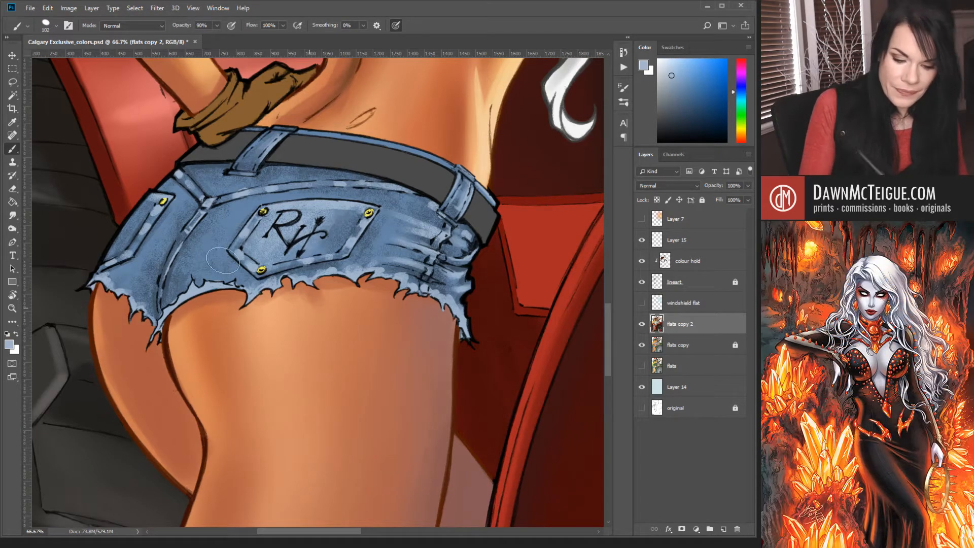
pyautogui.moveTo(237, 215); pyautogui.dragTo(207, 260)
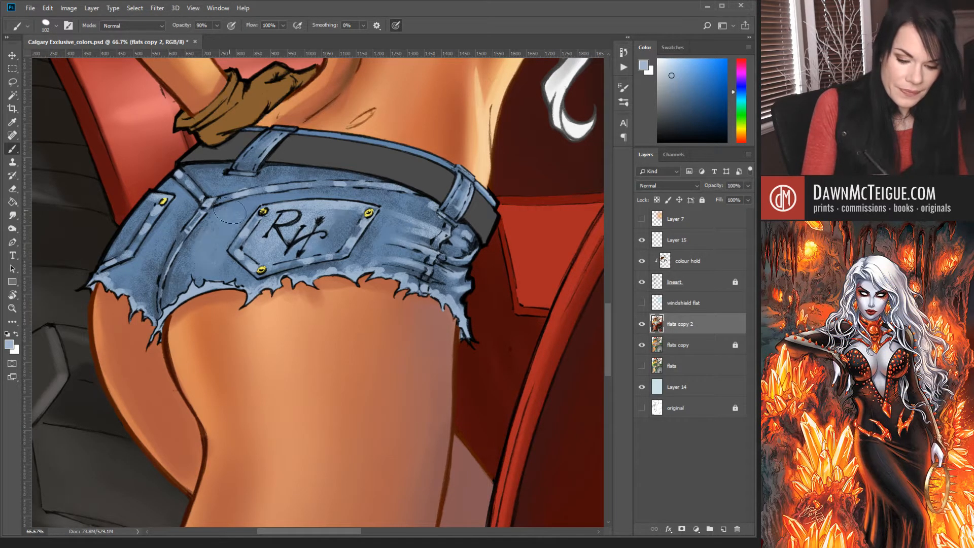
pyautogui.hotkey('ctrl', 'z')
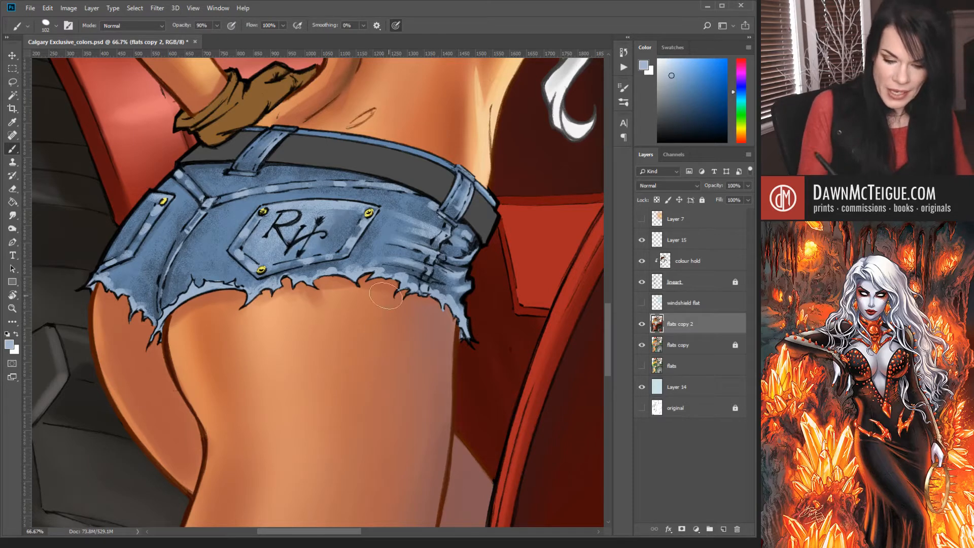
# Brush soft pale highlights on the denim between the centre seam and the lettered pocket at 58 px.
pyautogui.keyDown('alt'); pyautogui.moveTo(454, 238); pyautogui.dragTo(447, 239); pyautogui.keyUp('alt')
pyautogui.moveTo(222, 258)
pyautogui.mouseDown()
pyautogui.moveTo(221, 236)
pyautogui.moveTo(219, 244)
pyautogui.mouseUp()
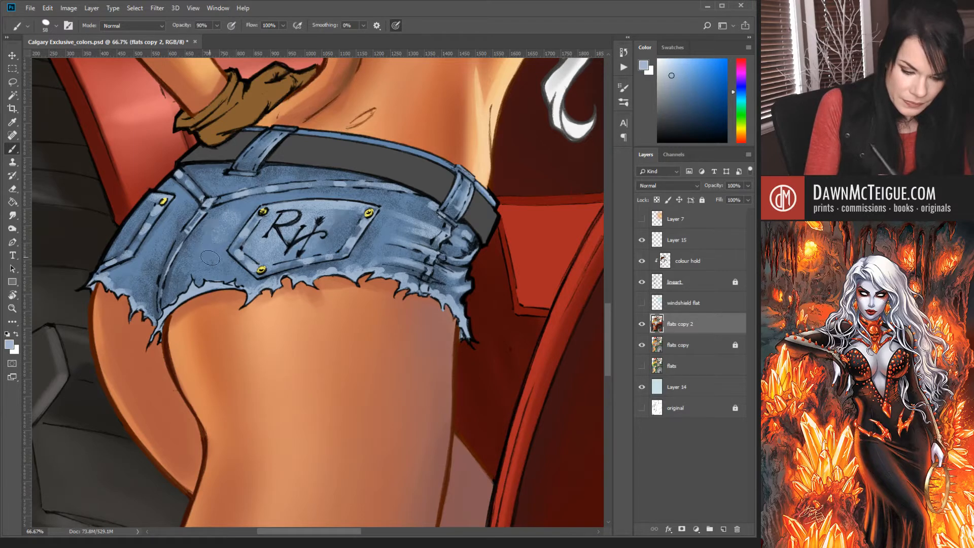
pyautogui.moveTo(213, 240); pyautogui.dragTo(217, 256)
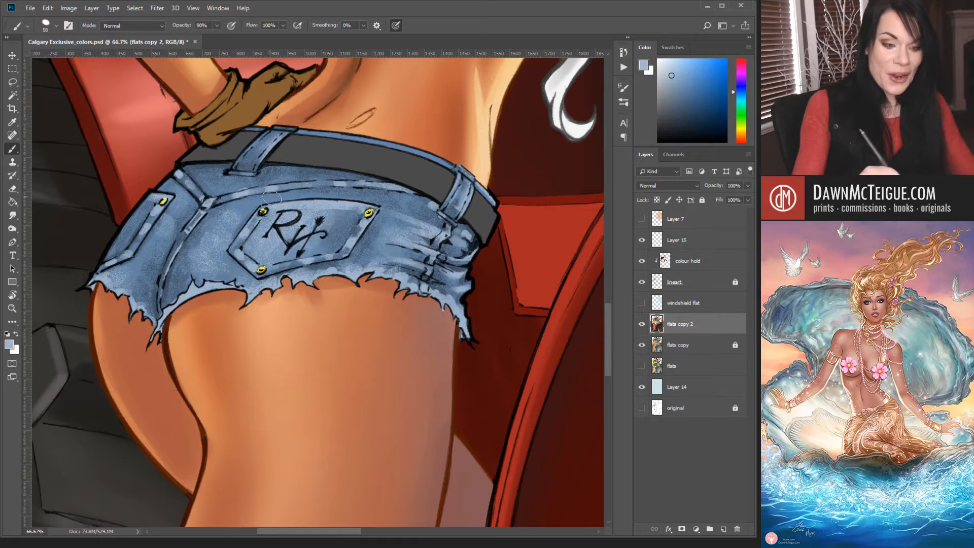
# Reduce the brush size to 14 px for fine pale highlights on the shorts.
pyautogui.press('[')
pyautogui.press('[')
pyautogui.press('[')
pyautogui.press('[')
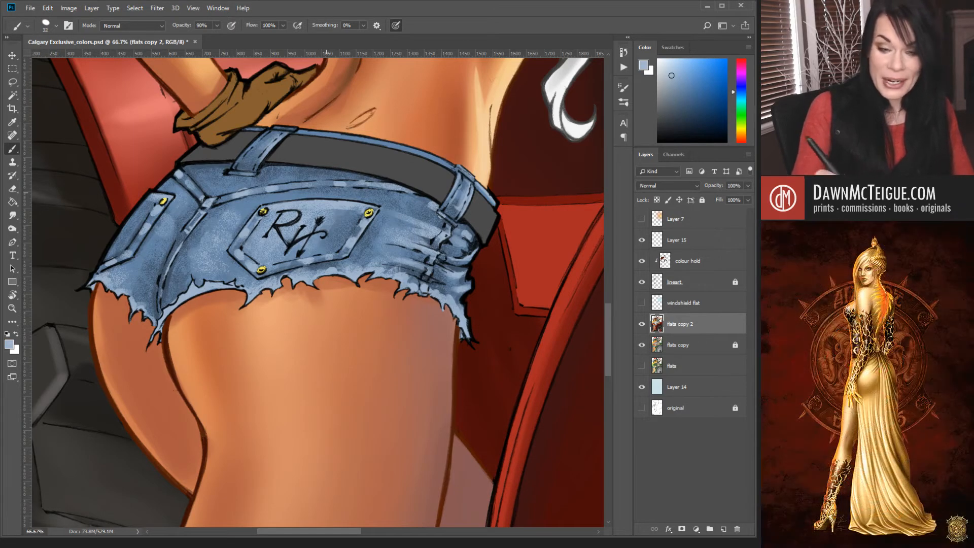
pyautogui.press('[')
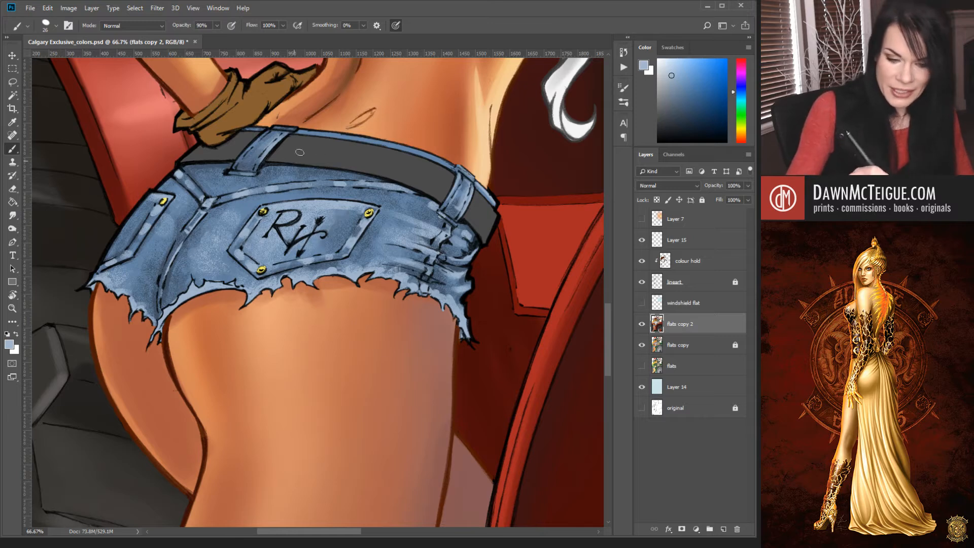
pyautogui.press('[')
pyautogui.press('[')
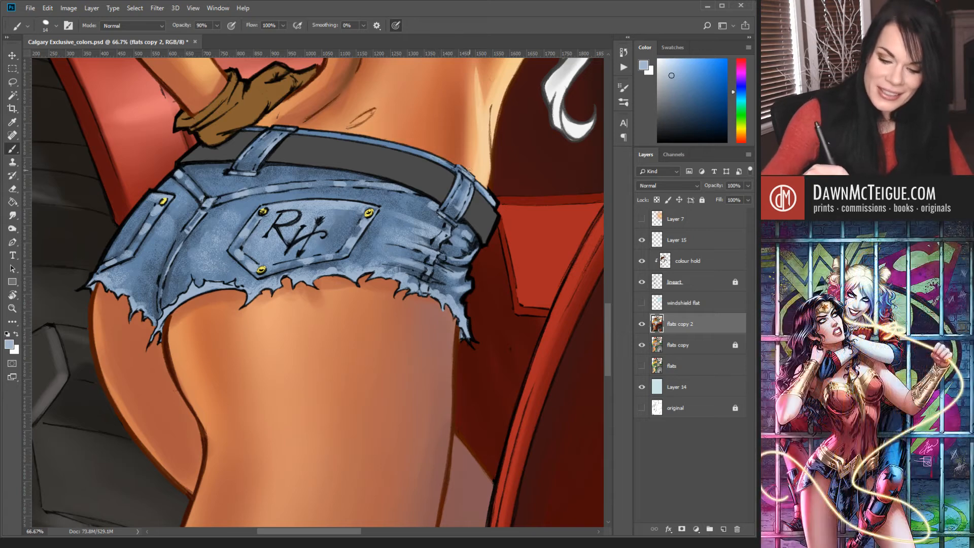
# Enlarge the brush to 61 px and brush a soft pale highlight across the yoke below the belt.
pyautogui.click(543, 182)
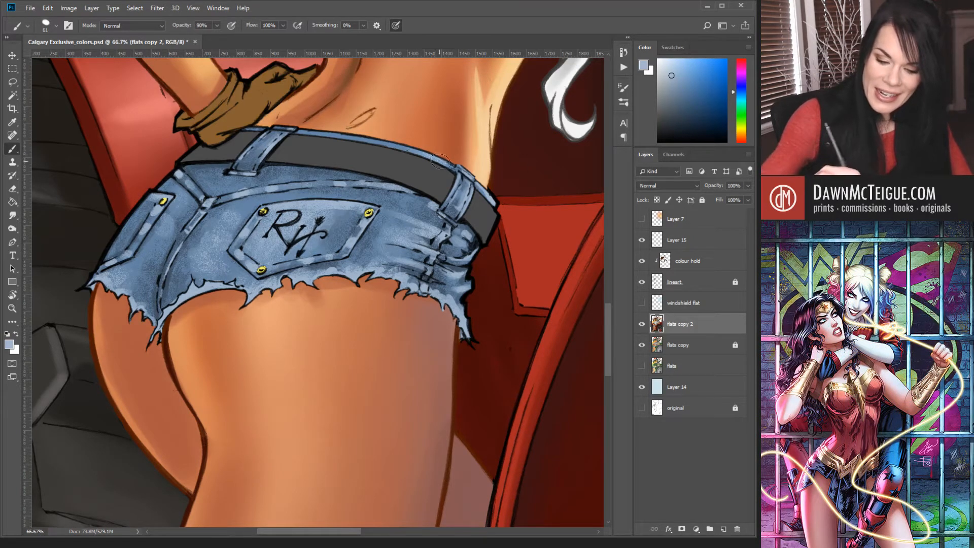
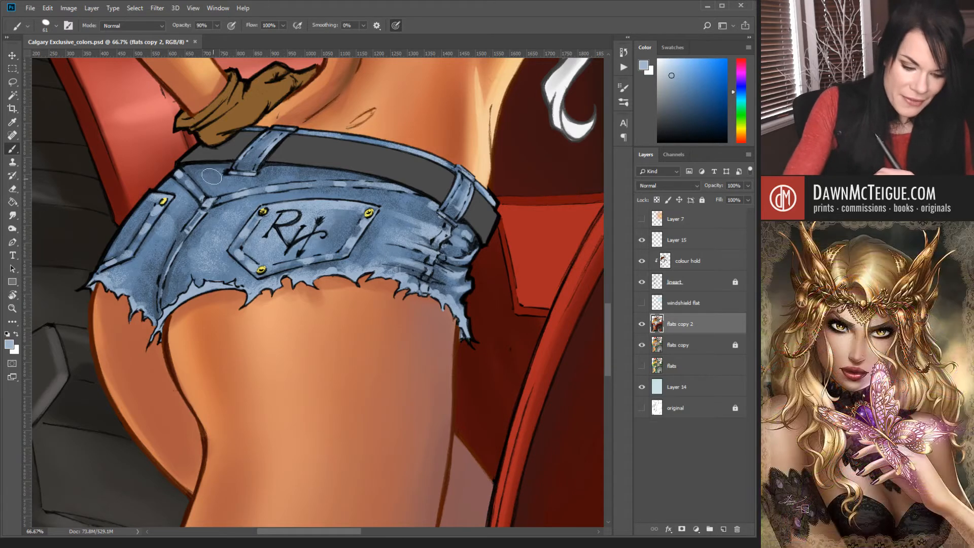
pyautogui.moveTo(211, 176)
pyautogui.mouseDown()
pyautogui.moveTo(222, 189)
pyautogui.moveTo(236, 182)
pyautogui.mouseUp()
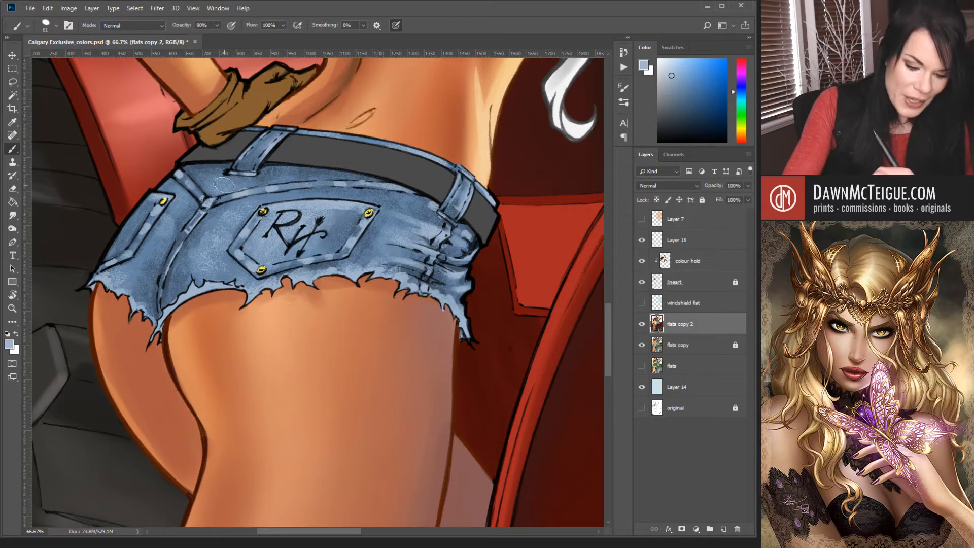
pyautogui.keyDown('alt'); pyautogui.click(458, 269); pyautogui.keyUp('alt')
pyautogui.keyDown('alt'); pyautogui.click(468, 275); pyautogui.keyUp('alt')
pyautogui.keyDown('alt'); pyautogui.click(477, 300); pyautogui.keyUp('alt')
pyautogui.keyDown('alt'); pyautogui.click(474, 315); pyautogui.keyUp('alt')
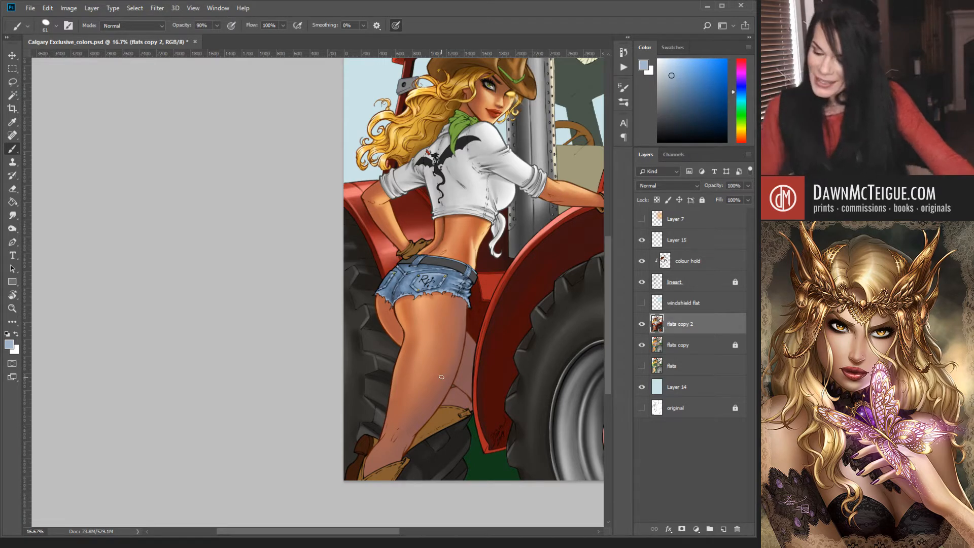
# Sample the denim blue, darken it to deep navy and brush shadows into the hip folds at 23 px.
pyautogui.scroll(4, 443, 307)
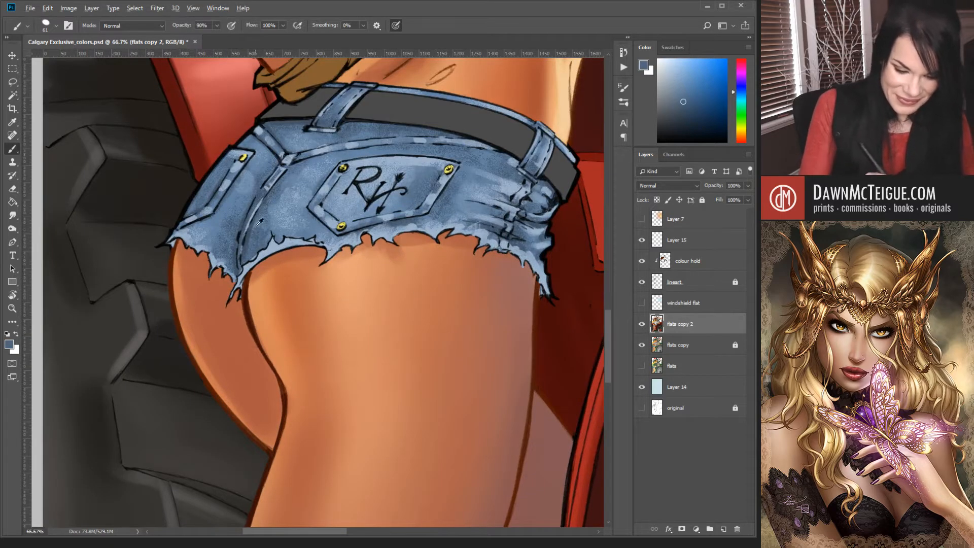
pyautogui.keyDown('alt'); pyautogui.click(254, 230); pyautogui.keyUp('alt')
pyautogui.click(683, 121)
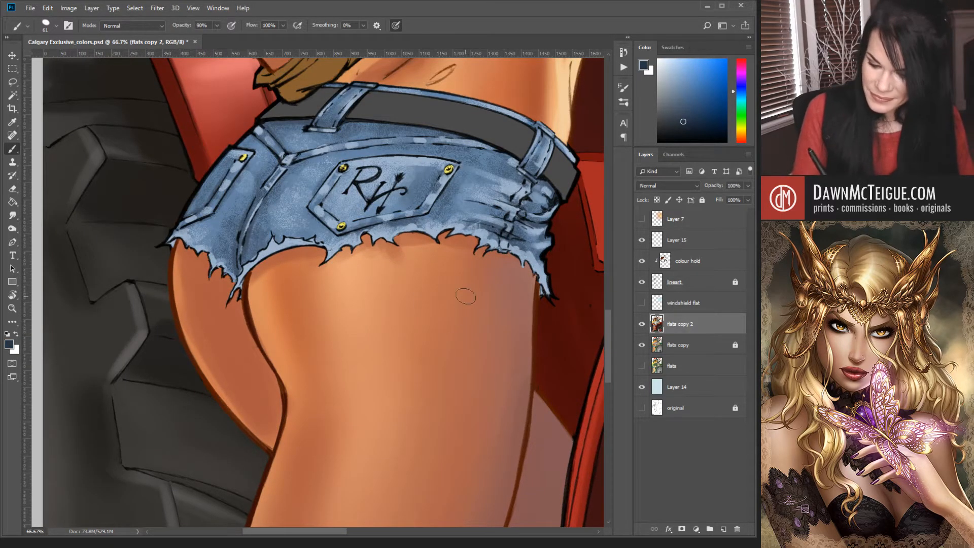
pyautogui.press('[')
pyautogui.press('[')
pyautogui.press('[')
pyautogui.press('[')
pyautogui.press('[')
pyautogui.press('[')
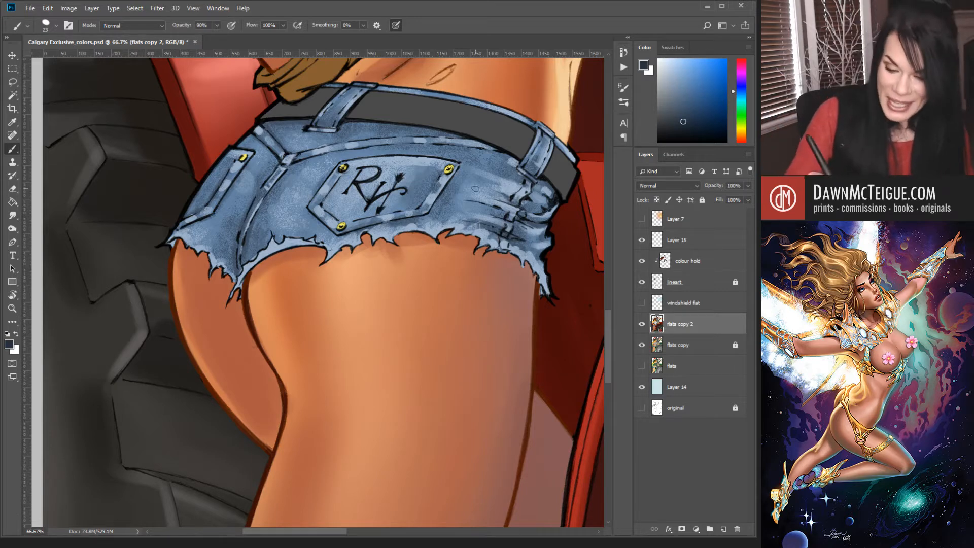
pyautogui.moveTo(526, 209); pyautogui.dragTo(505, 197)
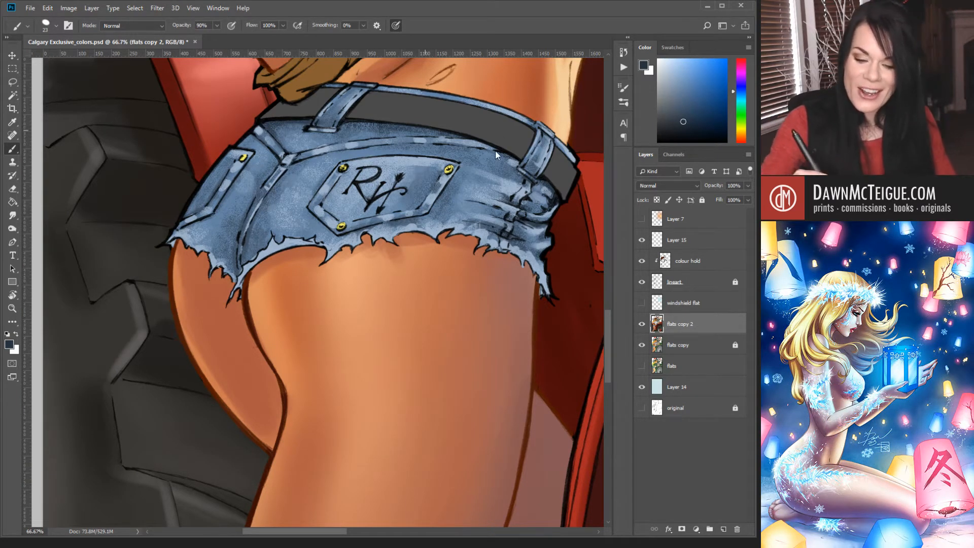
# Paint fine dark shadows around the base of the back belt loop and along the hip folds at 10 px.
pyautogui.press('[')
pyautogui.press('[')
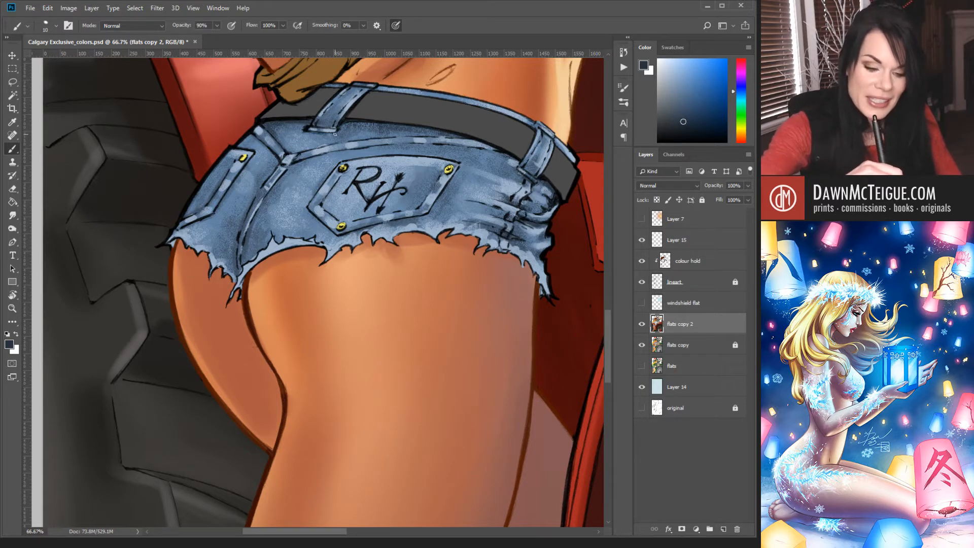
pyautogui.moveTo(322, 128); pyautogui.dragTo(318, 125)
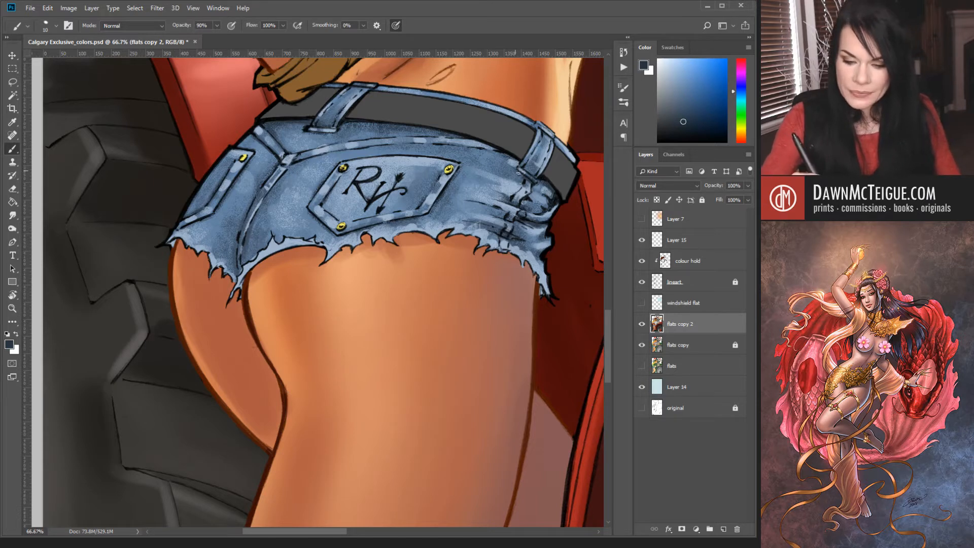
pyautogui.moveTo(532, 185); pyautogui.dragTo(524, 202)
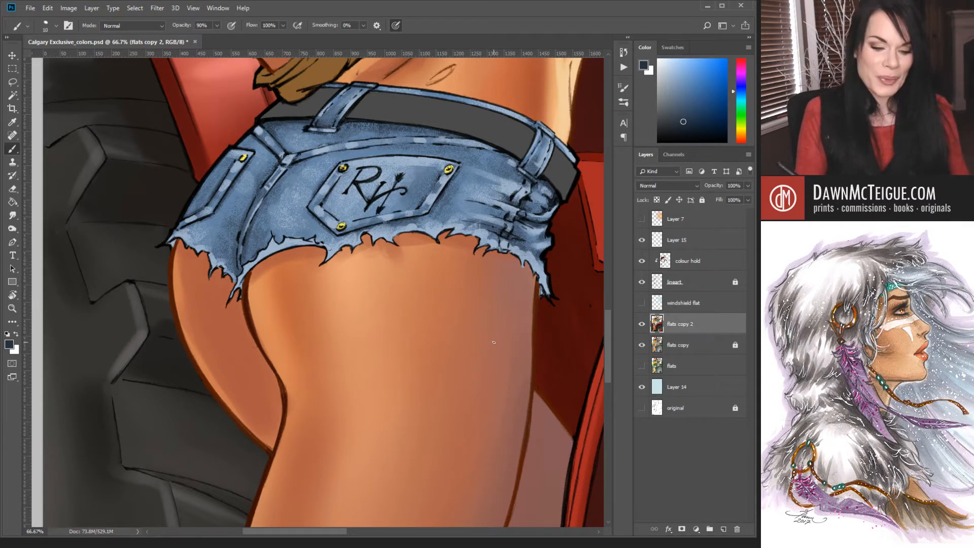
# Examine the shading of the shorts up close and against the whole figure.
pyautogui.keyDown('alt'); pyautogui.click(540, 246); pyautogui.keyUp('alt')
pyautogui.keyDown('alt'); pyautogui.click(538, 251); pyautogui.keyUp('alt')
pyautogui.keyDown('alt'); pyautogui.click(537, 259); pyautogui.keyUp('alt')
pyautogui.keyDown('alt'); pyautogui.click(523, 277); pyautogui.keyUp('alt')
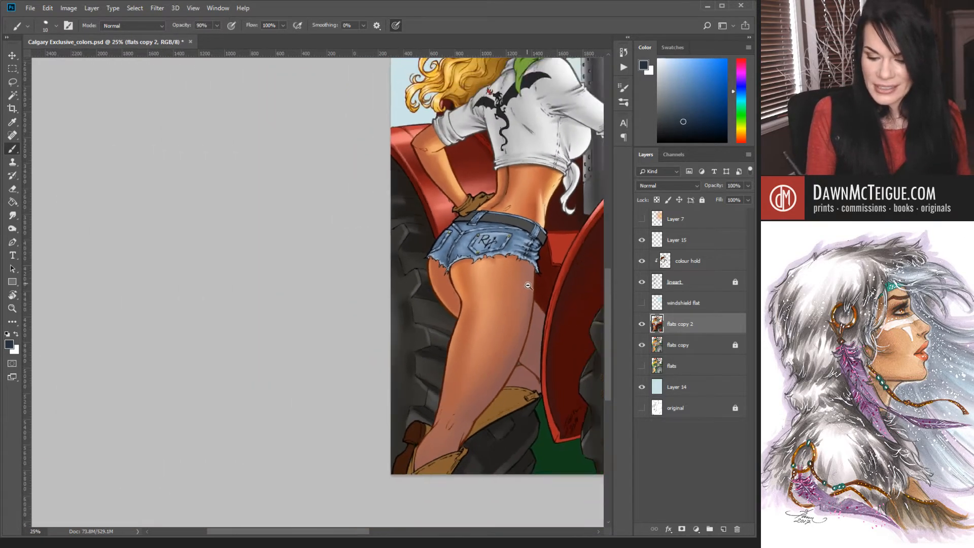
pyautogui.moveTo(509, 283); pyautogui.dragTo(396, 313)
pyautogui.keyDown('ctrl'); pyautogui.click(406, 307); pyautogui.keyUp('ctrl')
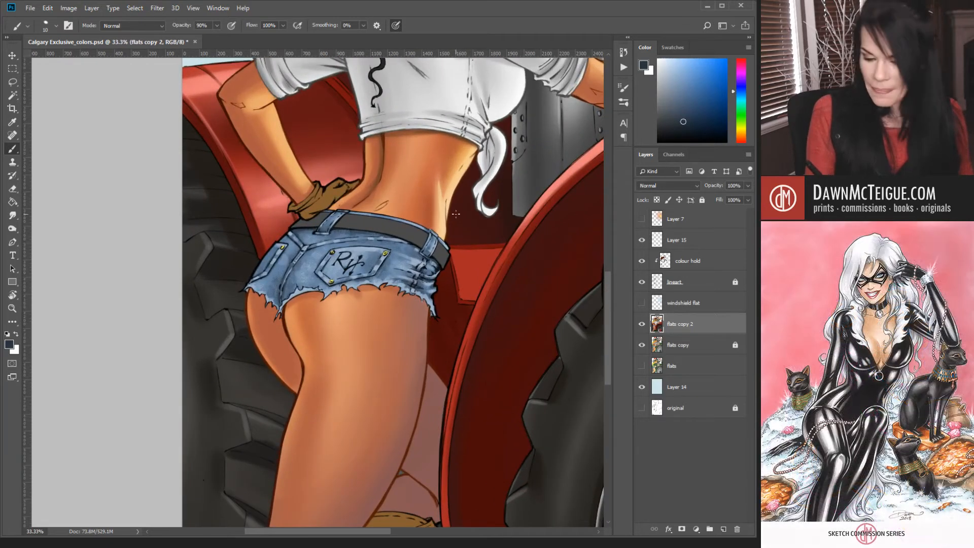
pyautogui.keyDown('ctrl'); pyautogui.click(405, 249); pyautogui.keyUp('ctrl')
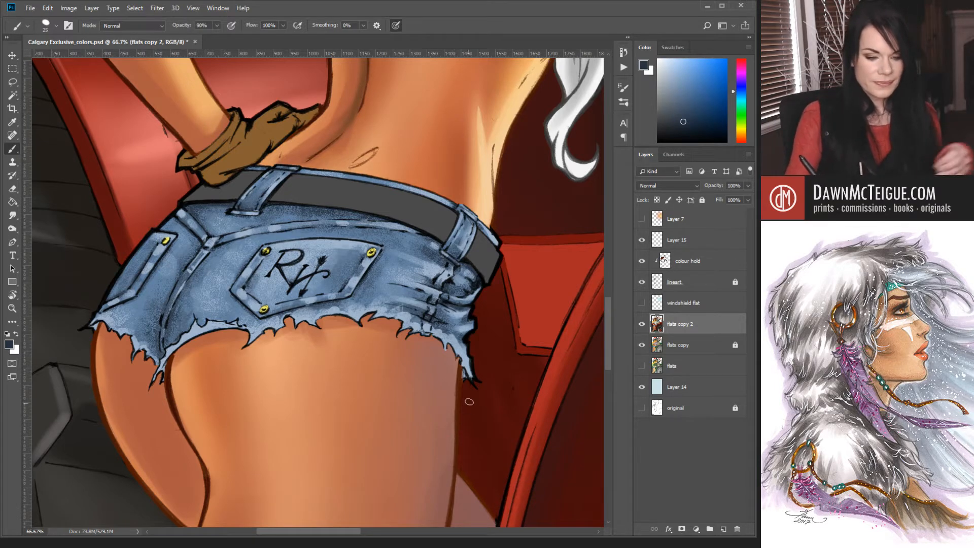
pyautogui.keyDown('alt'); pyautogui.click(492, 320); pyautogui.keyUp('alt')
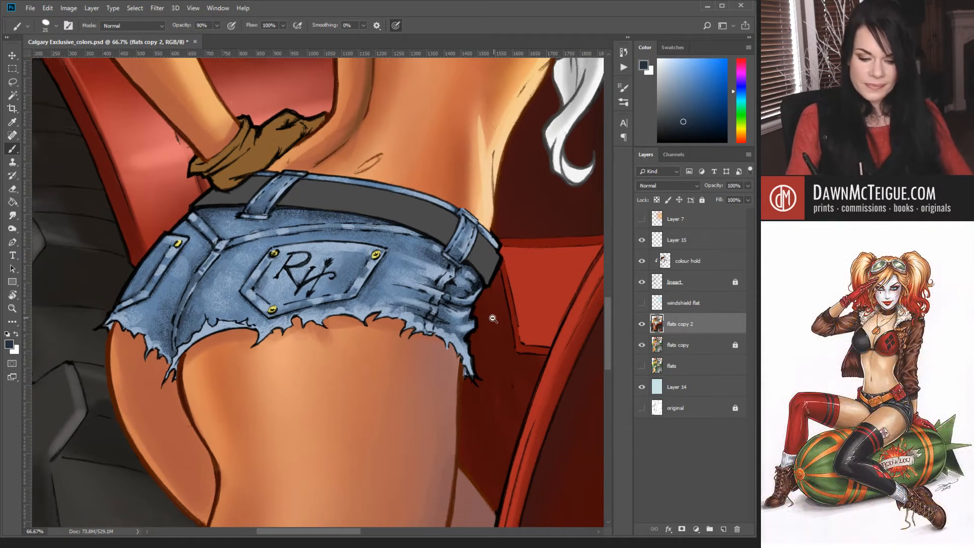
pyautogui.keyDown('alt'); pyautogui.click(492, 322); pyautogui.keyUp('alt')
pyautogui.keyDown('alt'); pyautogui.click(490, 330); pyautogui.keyUp('alt')
pyautogui.keyDown('alt'); pyautogui.click(490, 343); pyautogui.keyUp('alt')
pyautogui.keyDown('alt'); pyautogui.click(490, 375); pyautogui.keyUp('alt')
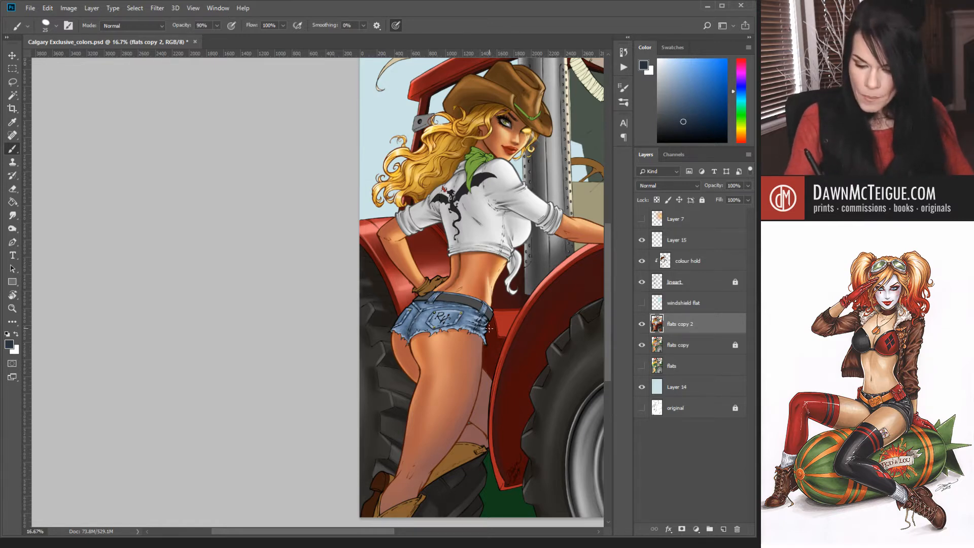
# Refine the dark shading on the shorts with the brush reduced to 17 px.
pyautogui.scroll(3, 490, 329)
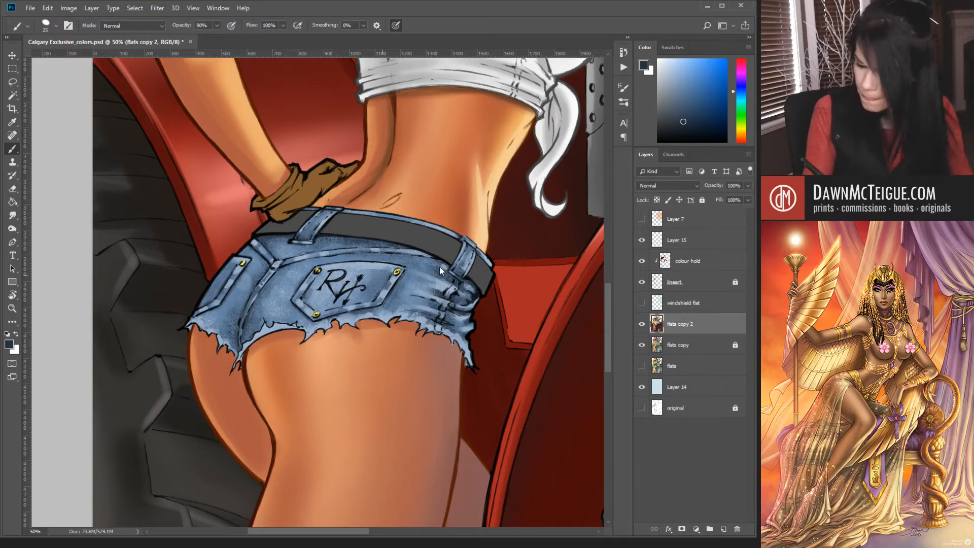
pyautogui.press('[')
pyautogui.press('[')
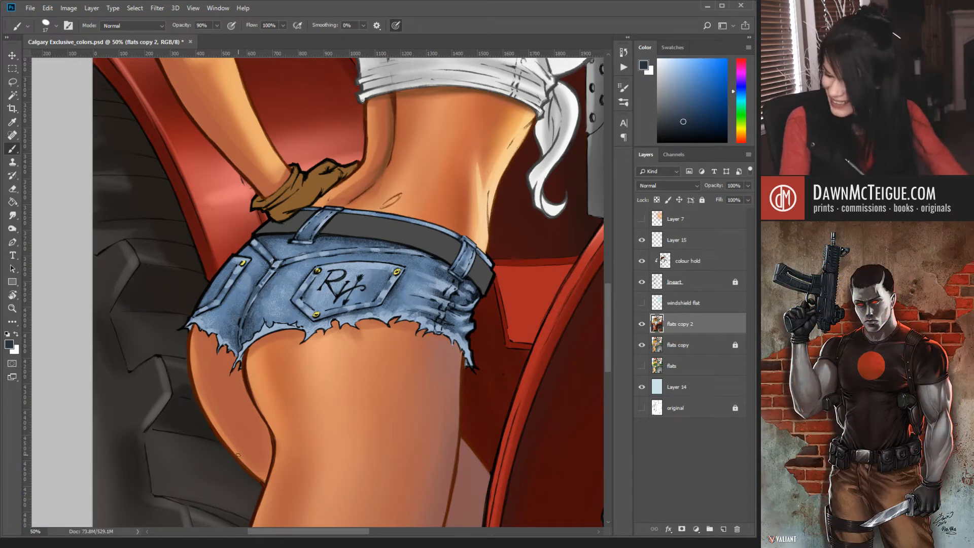
pyautogui.keyDown('alt'); pyautogui.click(464, 304); pyautogui.keyUp('alt')
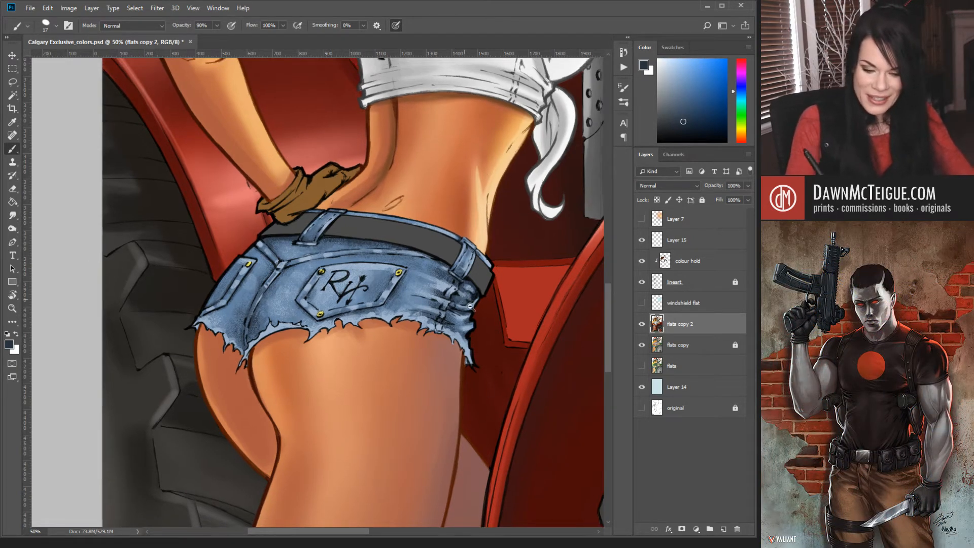
pyautogui.keyDown('alt'); pyautogui.click(472, 308); pyautogui.keyUp('alt')
pyautogui.keyDown('alt'); pyautogui.click(472, 325); pyautogui.keyUp('alt')
pyautogui.moveTo(503, 365); pyautogui.dragTo(364, 358)
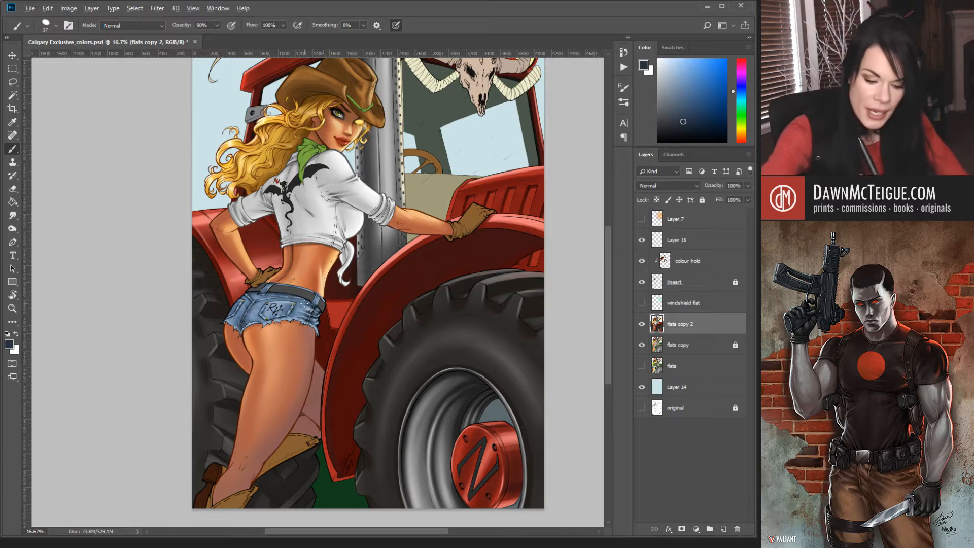
# Sample light and dark blues from the denim and touch up the hip folds below the side belt loop at 17 px.
pyautogui.keyDown('alt'); pyautogui.click(308, 298); pyautogui.keyUp('alt')
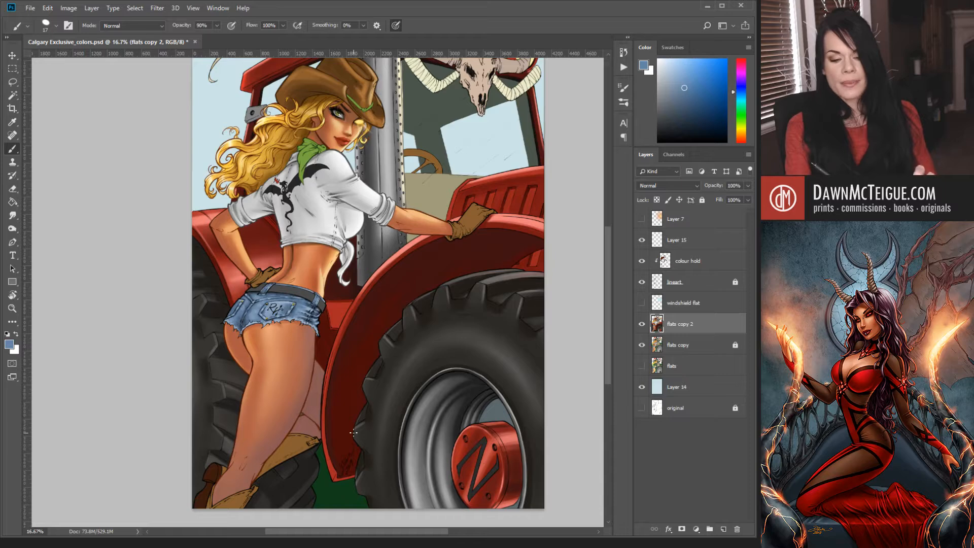
pyautogui.moveTo(317, 308); pyautogui.dragTo(320, 313)
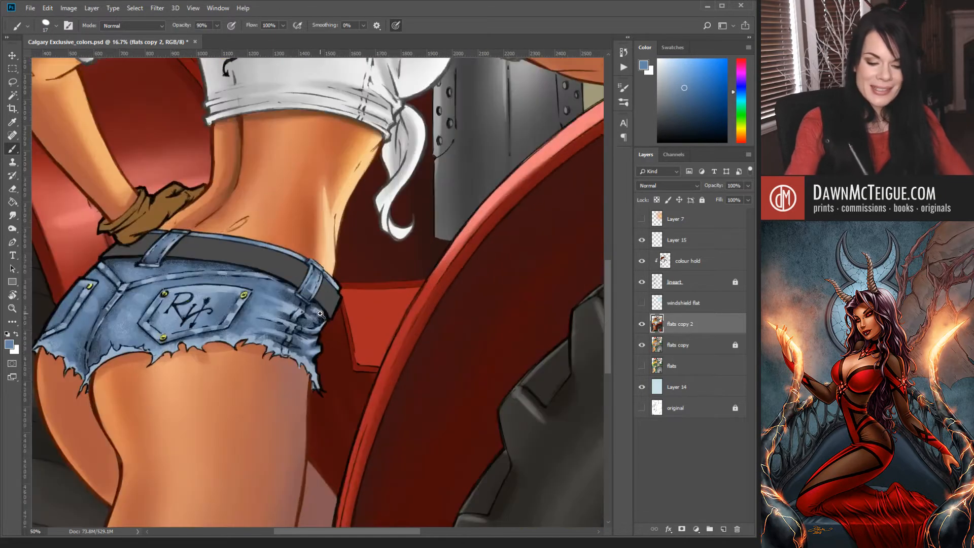
pyautogui.click(320, 314)
pyautogui.keyDown('alt'); pyautogui.click(274, 310); pyautogui.keyUp('alt')
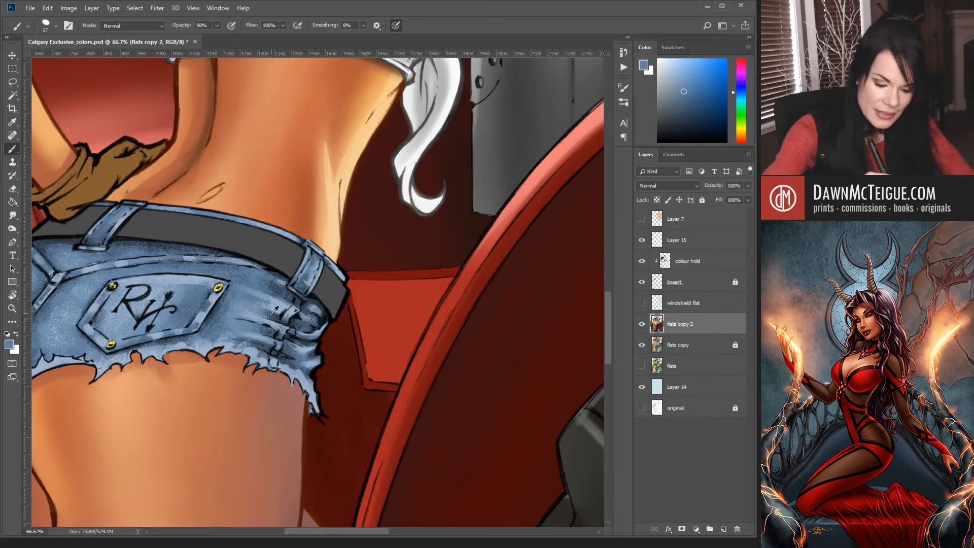
pyautogui.keyDown('alt'); pyautogui.click(261, 268); pyautogui.keyUp('alt')
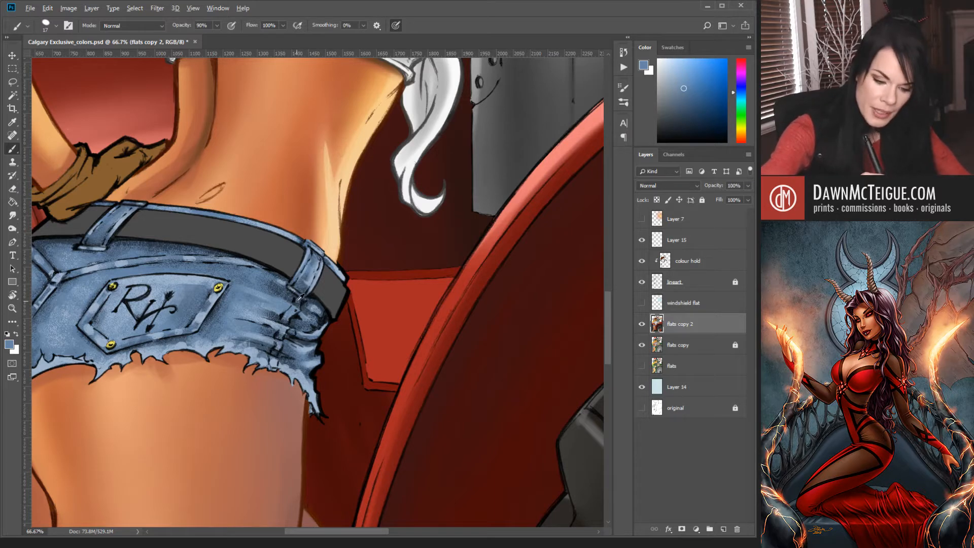
pyautogui.keyDown('alt'); pyautogui.click(298, 302); pyautogui.keyUp('alt')
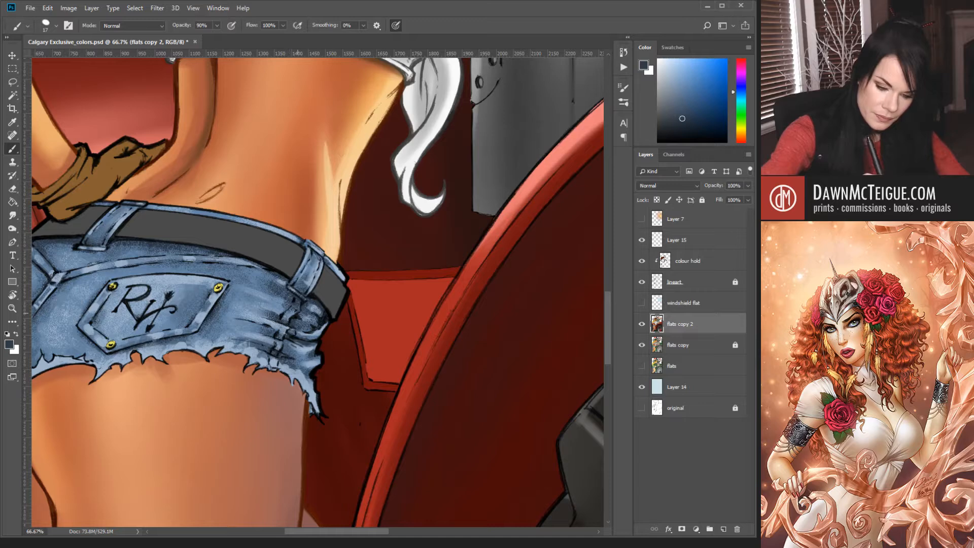
# Examine the hip folds of the shorts against the whole figure and up close.
pyautogui.keyDown('ctrl'); pyautogui.keyDown('alt'); pyautogui.click(427, 319); pyautogui.keyUp('alt'); pyautogui.keyUp('ctrl')
pyautogui.keyDown('ctrl'); pyautogui.keyDown('alt'); pyautogui.click(431, 336); pyautogui.keyUp('alt'); pyautogui.keyUp('ctrl')
pyautogui.keyDown('ctrl'); pyautogui.keyDown('alt'); pyautogui.click(437, 355); pyautogui.keyUp('alt'); pyautogui.keyUp('ctrl')
pyautogui.keyDown('ctrl'); pyautogui.keyDown('alt'); pyautogui.click(441, 369); pyautogui.keyUp('alt'); pyautogui.keyUp('ctrl')
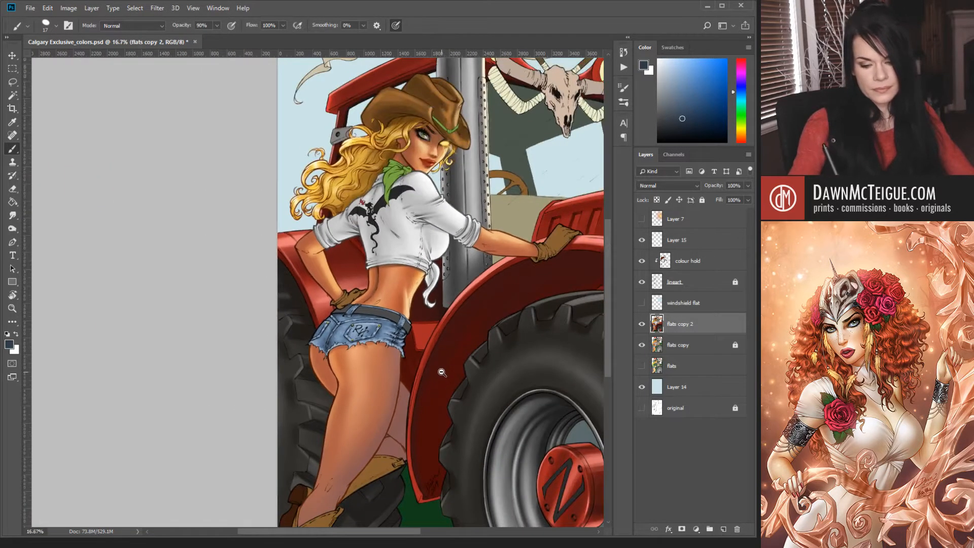
pyautogui.keyDown('ctrl'); pyautogui.keyDown('alt'); pyautogui.click(442, 373); pyautogui.keyUp('alt'); pyautogui.keyUp('ctrl')
pyautogui.keyDown('ctrl'); pyautogui.click(296, 258); pyautogui.keyUp('ctrl')
pyautogui.keyDown('ctrl'); pyautogui.click(294, 262); pyautogui.keyUp('ctrl')
pyautogui.keyDown('ctrl'); pyautogui.click(297, 269); pyautogui.keyUp('ctrl')
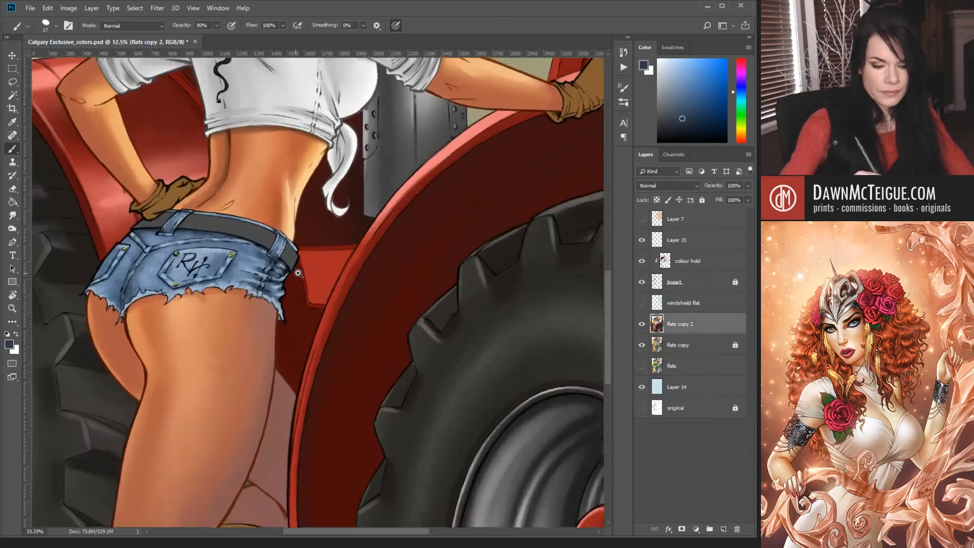
pyautogui.keyDown('ctrl'); pyautogui.click(298, 273); pyautogui.keyUp('ctrl')
pyautogui.keyDown('ctrl'); pyautogui.click(304, 258); pyautogui.keyUp('ctrl')
pyautogui.keyDown('ctrl'); pyautogui.click(303, 257); pyautogui.keyUp('ctrl')
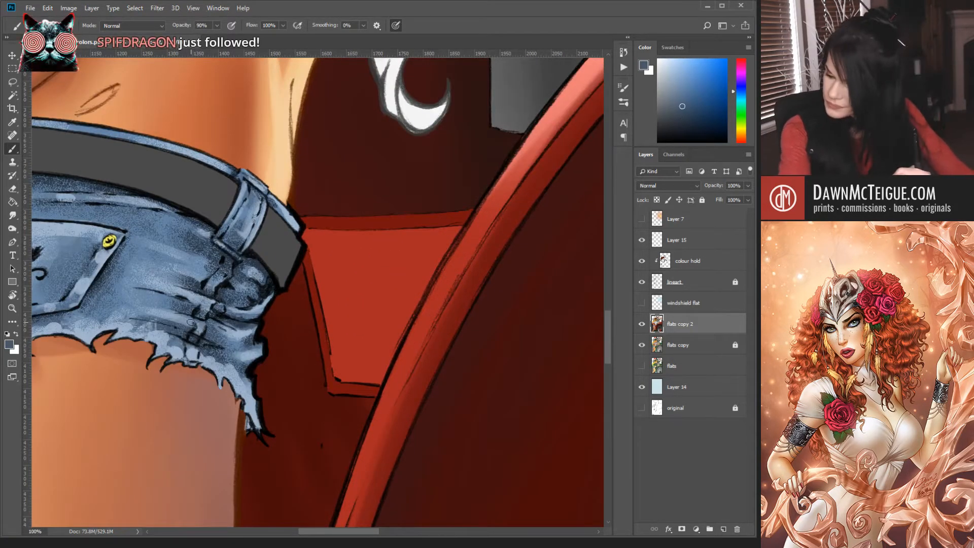
# Compare the shading around the back pocket and hip folds with the rest of the body.
pyautogui.moveTo(322, 290); pyautogui.dragTo(416, 307)
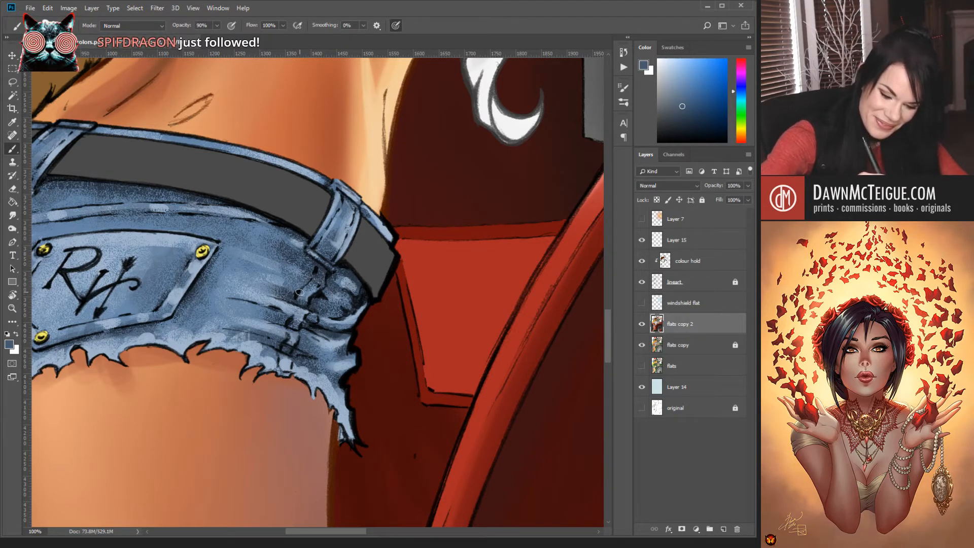
pyautogui.keyDown('alt'); pyautogui.click(423, 290); pyautogui.keyUp('alt')
pyautogui.keyDown('alt'); pyautogui.click(435, 305); pyautogui.keyUp('alt')
pyautogui.keyDown('alt'); pyautogui.click(436, 319); pyautogui.keyUp('alt')
pyautogui.keyDown('alt'); pyautogui.click(381, 376); pyautogui.keyUp('alt')
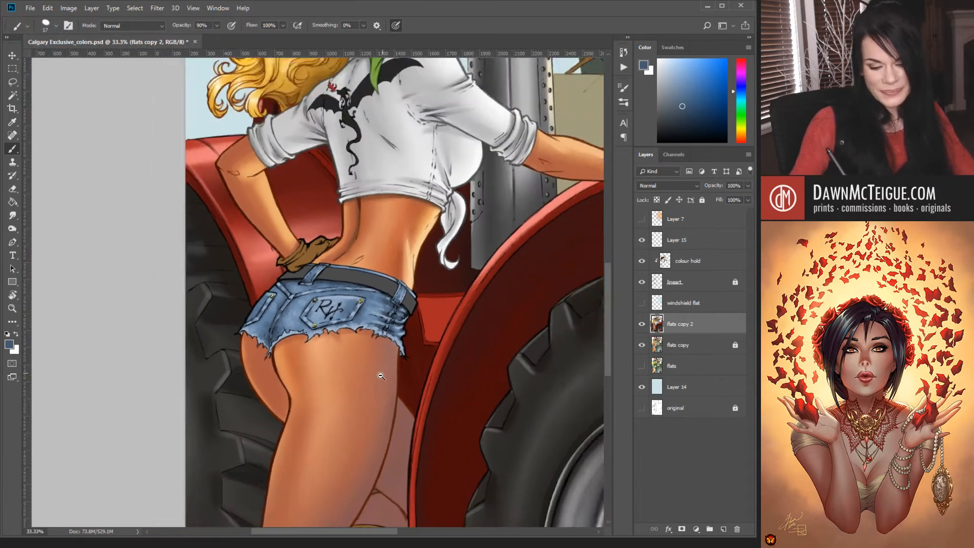
pyautogui.moveTo(390, 367); pyautogui.dragTo(481, 369)
pyautogui.keyDown('ctrl'); pyautogui.click(481, 369); pyautogui.keyUp('ctrl')
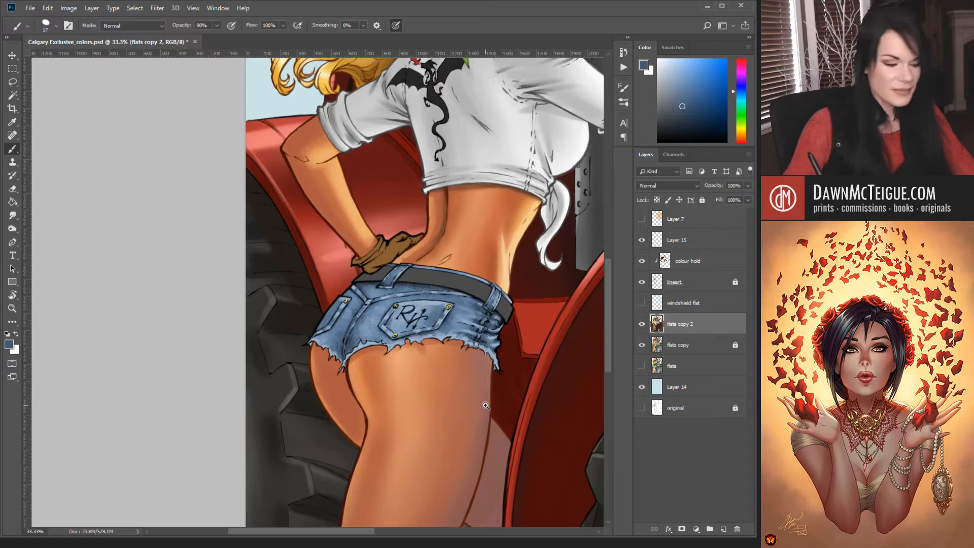
pyautogui.keyDown('ctrl'); pyautogui.click(486, 405); pyautogui.keyUp('ctrl')
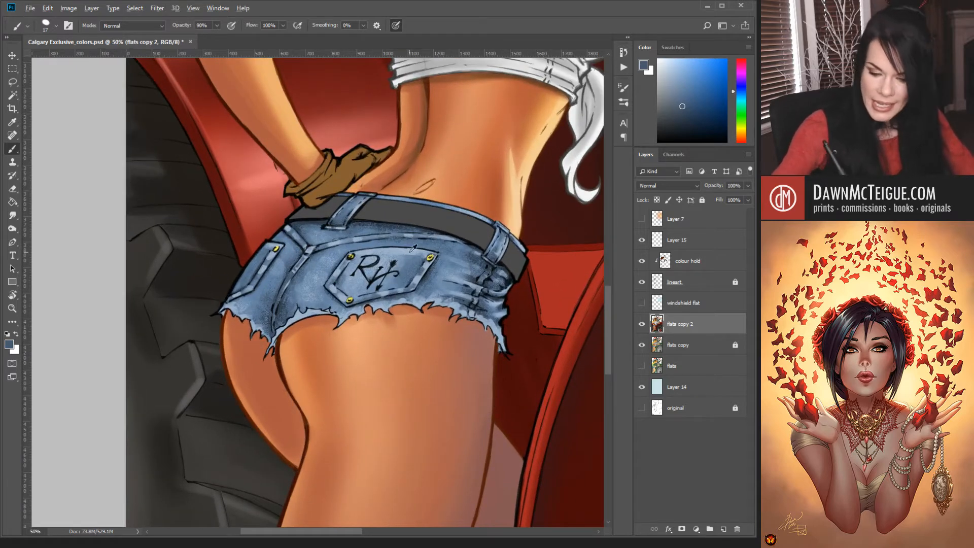
# Pick a very pale blue and paint thin highlights on the pocket and yoke seams with the brush reduced to 6 px.
pyautogui.click(672, 76)
pyautogui.click(667, 64)
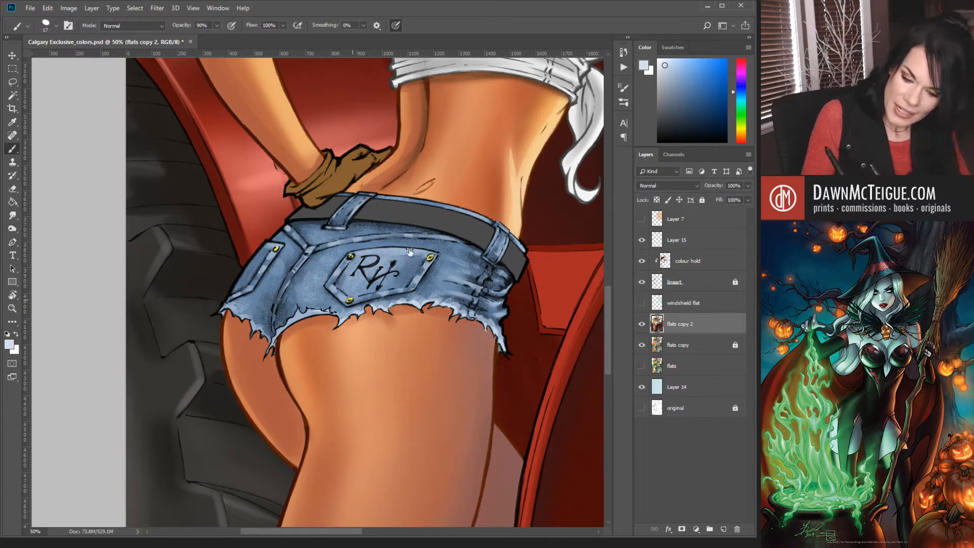
pyautogui.press('[')
pyautogui.press('[')
pyautogui.press('[')
pyautogui.press('[')
pyautogui.press('[')
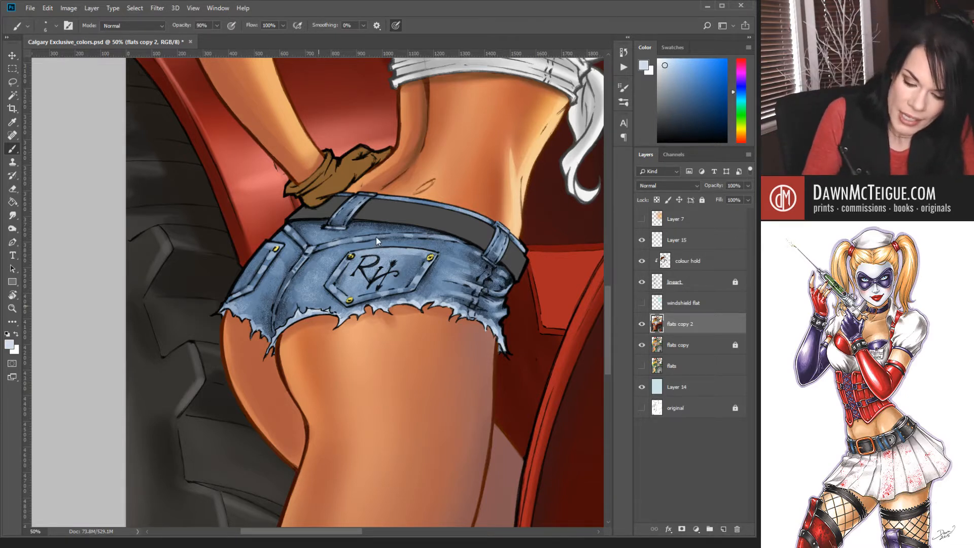
# Enlarge the brush to 14 px and sample the mid denim blue from the back pocket to touch up the shorts.
pyautogui.press(']')
pyautogui.press(']')
pyautogui.press(']')
pyautogui.press(']')
pyautogui.press(']')
pyautogui.press(']')
pyautogui.press(']')
pyautogui.press(']')
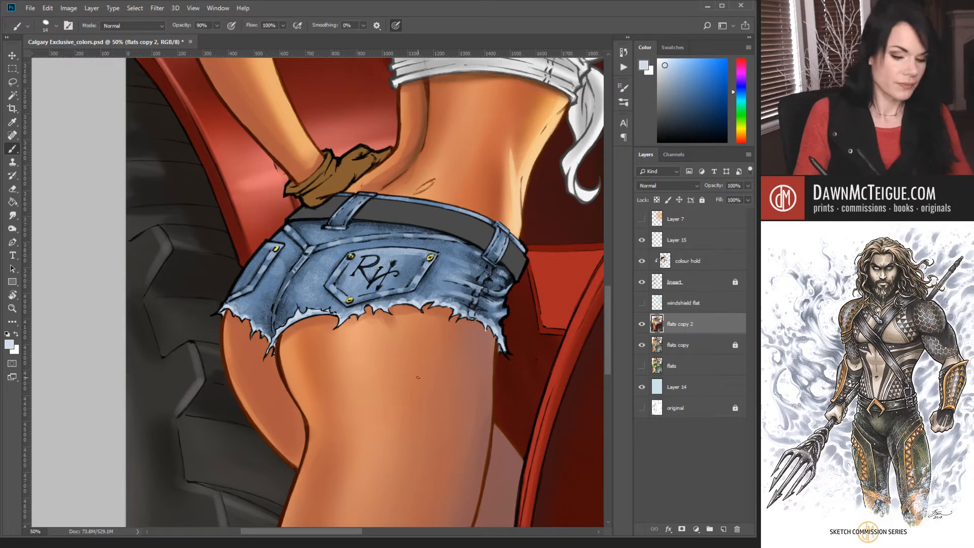
pyautogui.keyDown('alt'); pyautogui.click(411, 265); pyautogui.keyUp('alt')
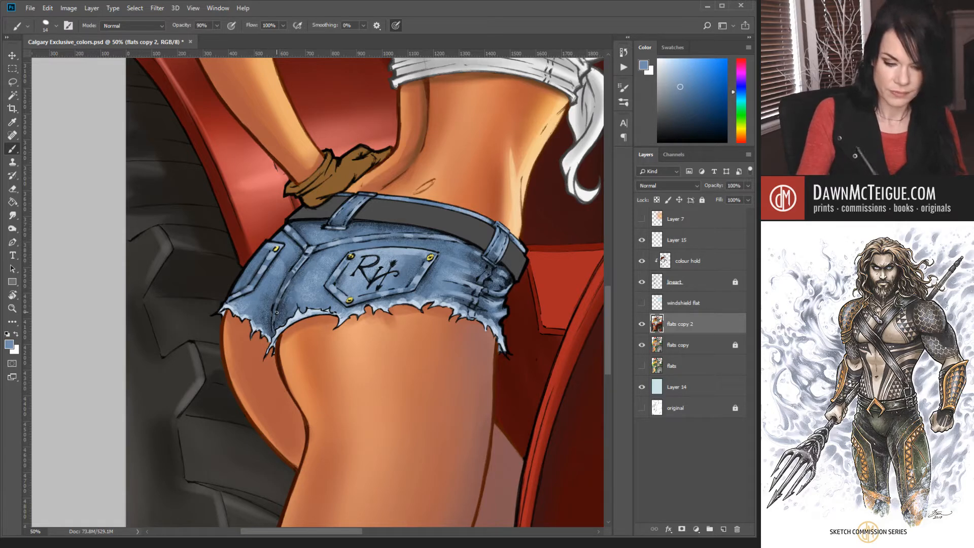
# Check the finished shorts against the whole figure and save the illustration.
pyautogui.keyDown('ctrl'); pyautogui.keyDown('alt'); pyautogui.click(519, 325); pyautogui.keyUp('alt'); pyautogui.keyUp('ctrl')
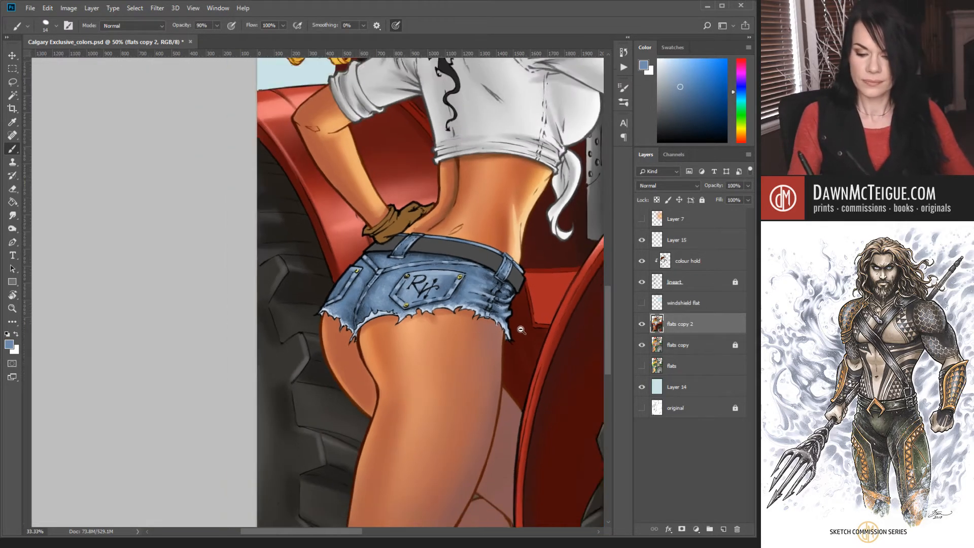
pyautogui.keyDown('ctrl'); pyautogui.keyDown('alt'); pyautogui.click(521, 330); pyautogui.keyUp('alt'); pyautogui.keyUp('ctrl')
pyautogui.keyDown('ctrl'); pyautogui.keyDown('alt'); pyautogui.click(521, 330); pyautogui.keyUp('alt'); pyautogui.keyUp('ctrl')
pyautogui.moveTo(516, 366)
pyautogui.mouseDown()
pyautogui.moveTo(401, 319)
pyautogui.moveTo(418, 355)
pyautogui.moveTo(401, 394)
pyautogui.mouseUp()
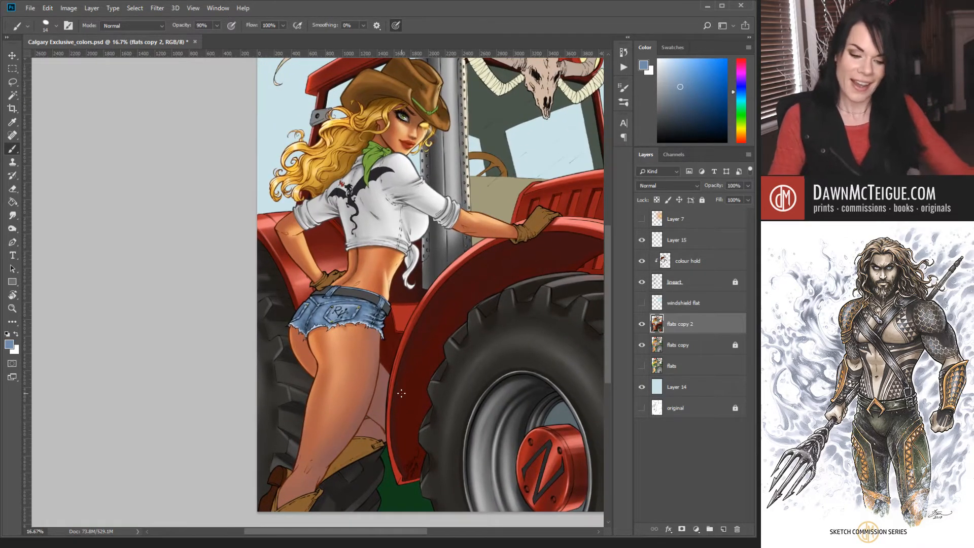
pyautogui.hotkey('ctrl', 's')
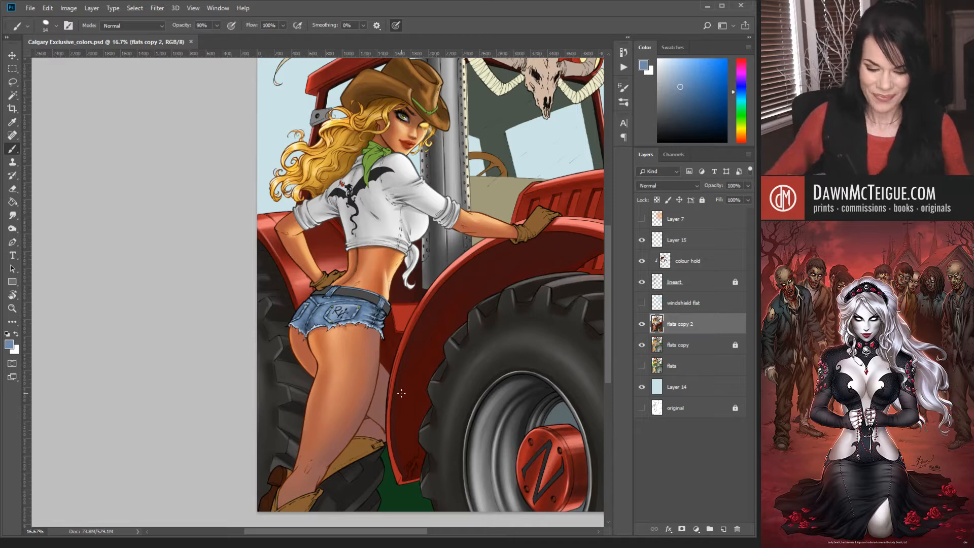
# On the colour hold layer, recolor the frayed hem's black outlines below the hip folds with sampled denim blue.
pyautogui.scroll(3, 378, 314)
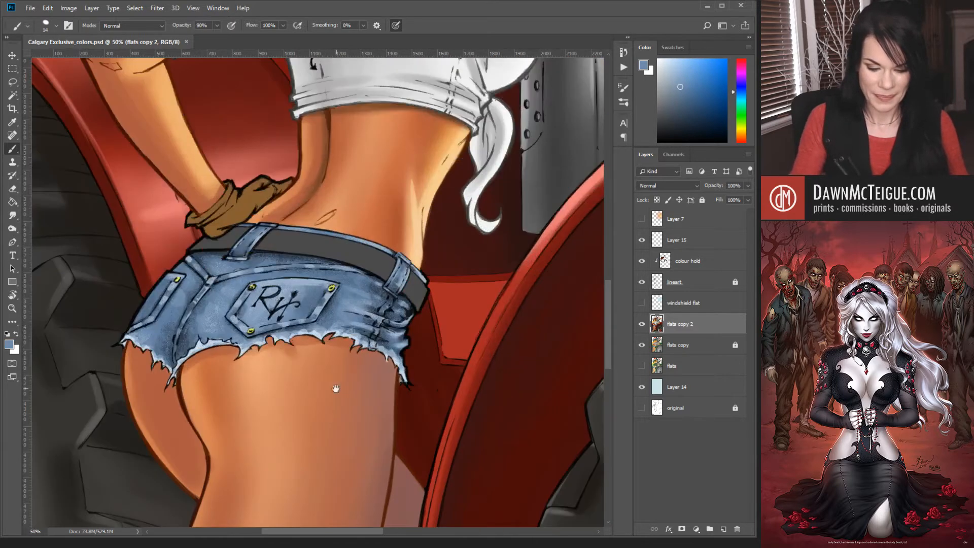
pyautogui.moveTo(335, 389); pyautogui.dragTo(443, 410)
pyautogui.scroll(1, 443, 410)
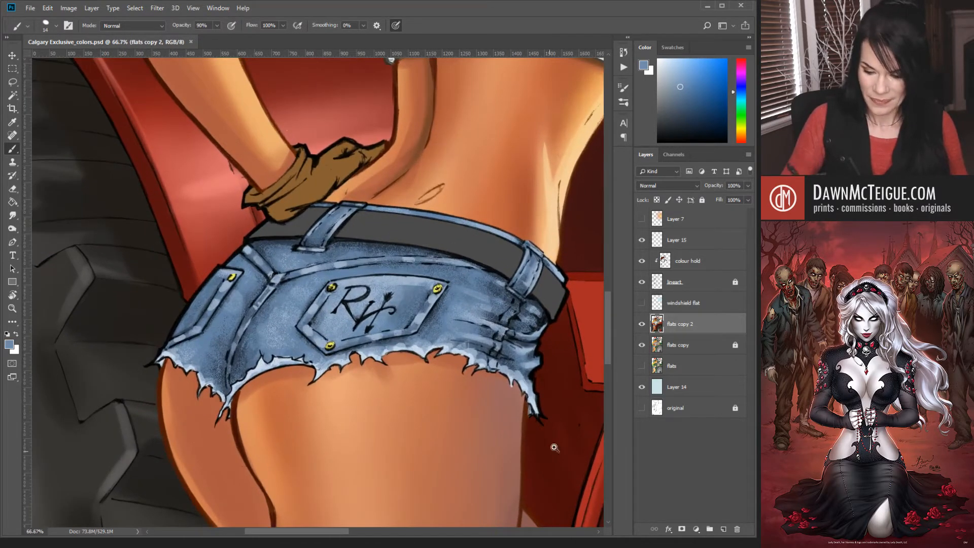
pyautogui.click(711, 259)
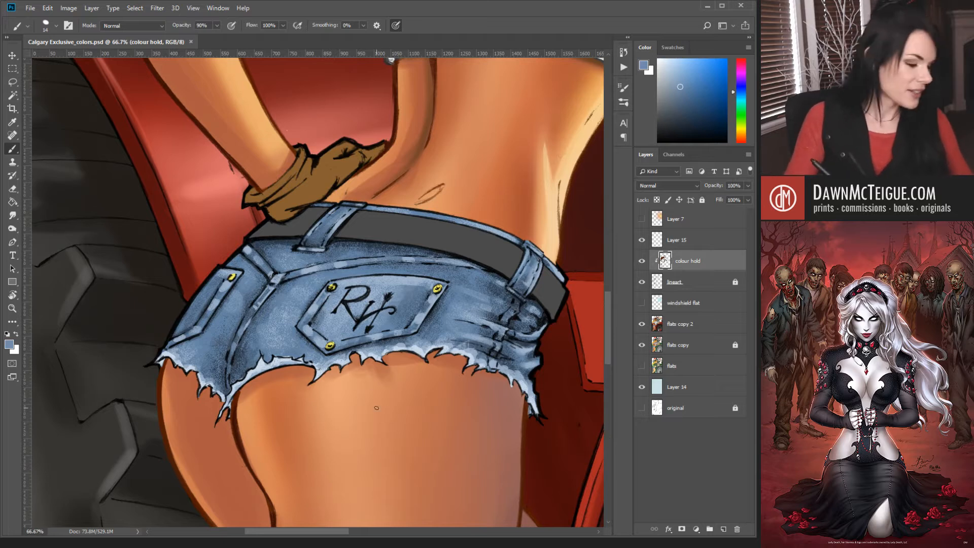
pyautogui.keyDown('alt'); pyautogui.click(471, 301); pyautogui.keyUp('alt')
pyautogui.click(467, 364)
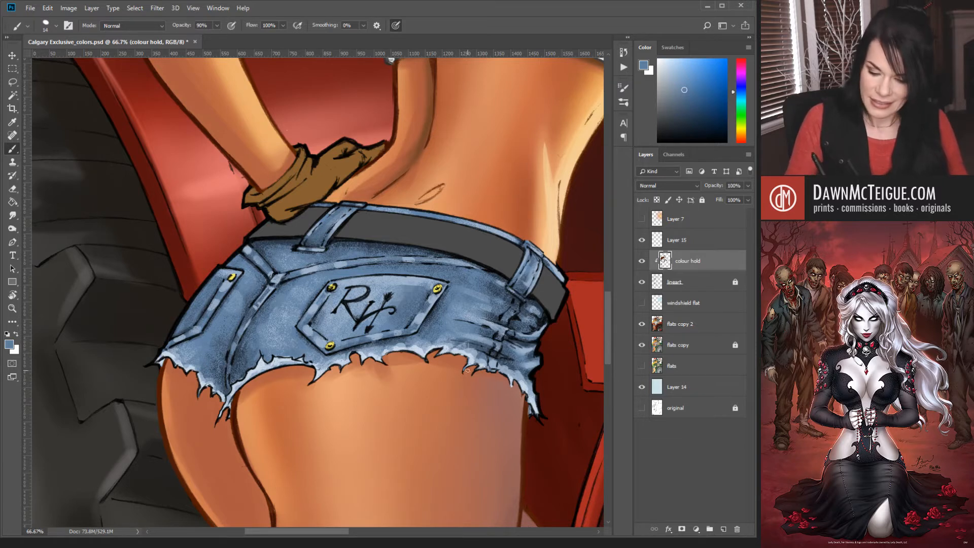
pyautogui.moveTo(468, 362)
pyautogui.mouseDown()
pyautogui.moveTo(463, 375)
pyautogui.moveTo(495, 374)
pyautogui.mouseUp()
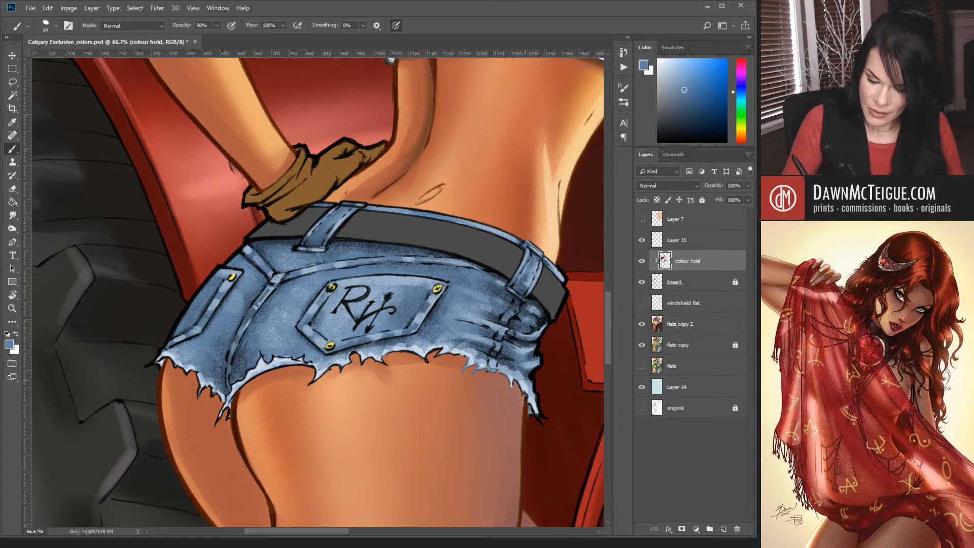
pyautogui.moveTo(511, 379)
pyautogui.mouseDown()
pyautogui.moveTo(531, 388)
pyautogui.moveTo(545, 431)
pyautogui.moveTo(532, 373)
pyautogui.mouseUp()
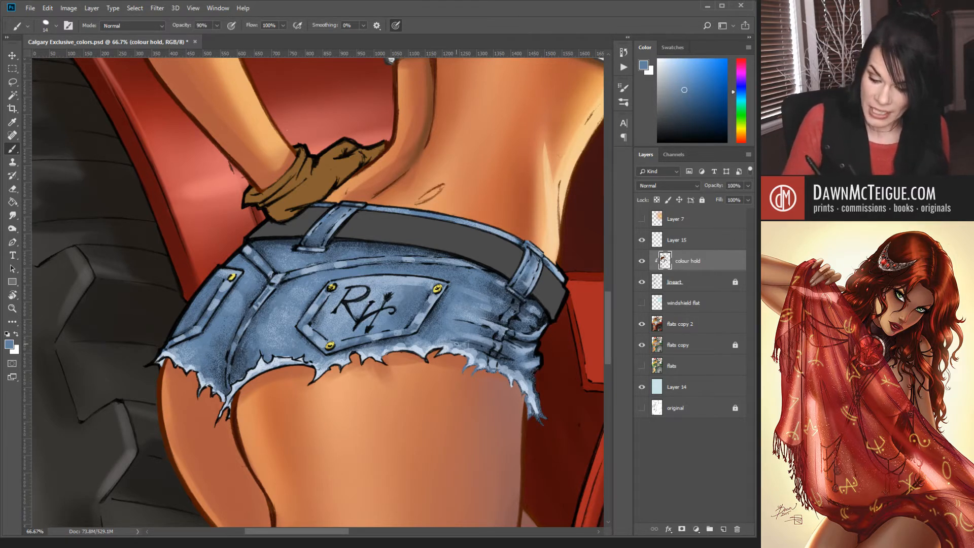
# Continue recoloring the frayed hem's outlines in denim blue from below the back pocket to the inner thigh.
pyautogui.moveTo(453, 355)
pyautogui.mouseDown()
pyautogui.moveTo(434, 358)
pyautogui.moveTo(436, 351)
pyautogui.moveTo(429, 362)
pyautogui.moveTo(397, 351)
pyautogui.moveTo(379, 364)
pyautogui.mouseUp()
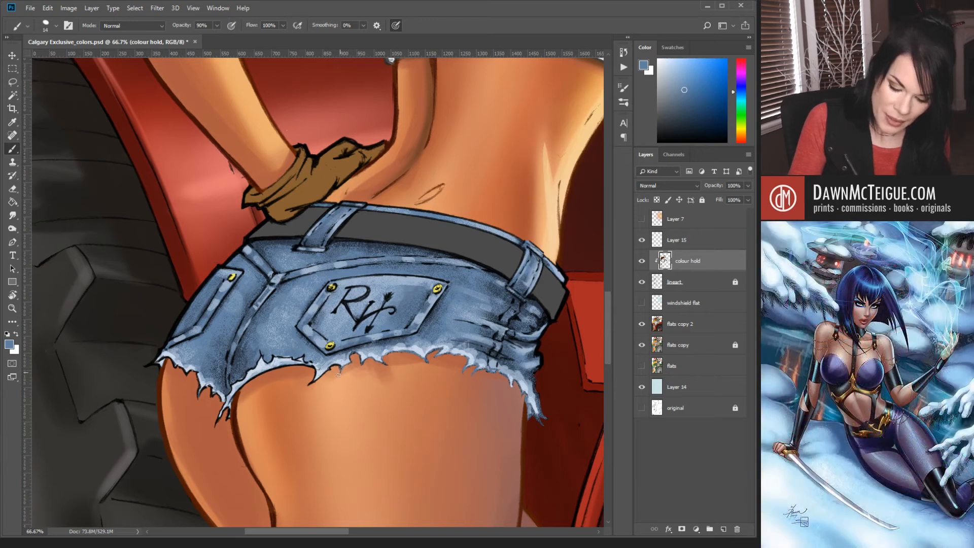
pyautogui.moveTo(338, 374)
pyautogui.mouseDown()
pyautogui.moveTo(305, 387)
pyautogui.moveTo(322, 367)
pyautogui.moveTo(310, 390)
pyautogui.moveTo(318, 369)
pyautogui.moveTo(312, 380)
pyautogui.moveTo(303, 355)
pyautogui.moveTo(291, 373)
pyautogui.moveTo(310, 364)
pyautogui.moveTo(228, 405)
pyautogui.moveTo(227, 436)
pyautogui.moveTo(226, 400)
pyautogui.moveTo(257, 364)
pyautogui.mouseUp()
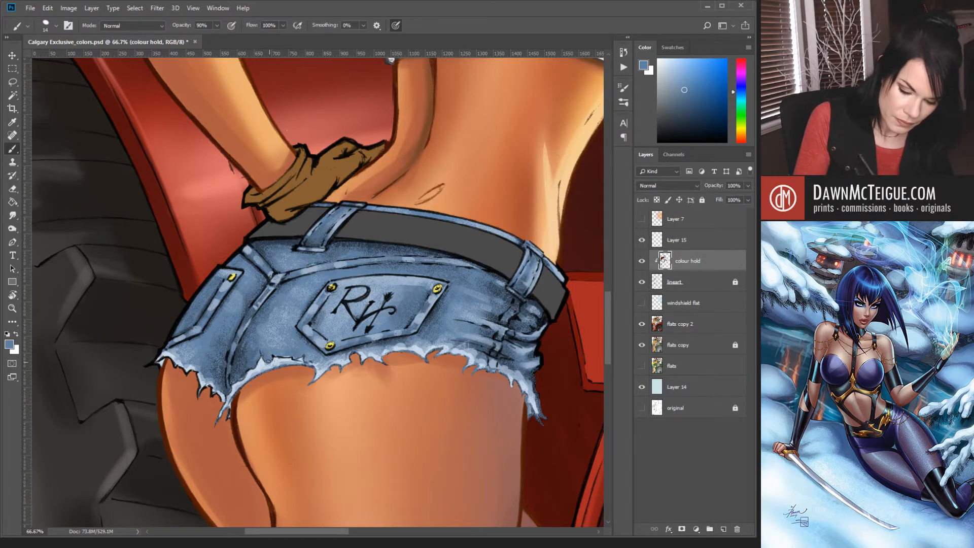
pyautogui.moveTo(274, 357); pyautogui.dragTo(290, 358)
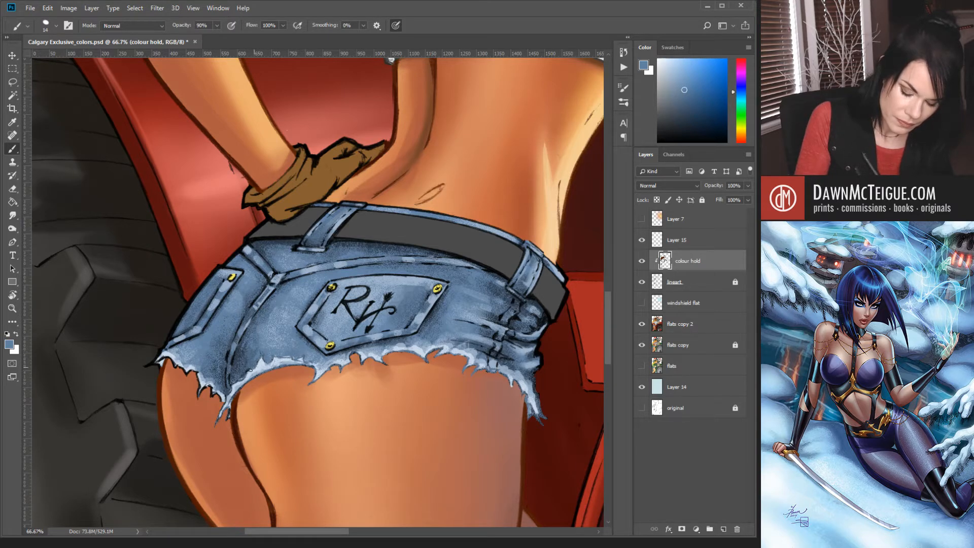
# Switch to white and paint the outlines of the loose threads along the frayed hem on the colour hold layer.
pyautogui.click(659, 59)
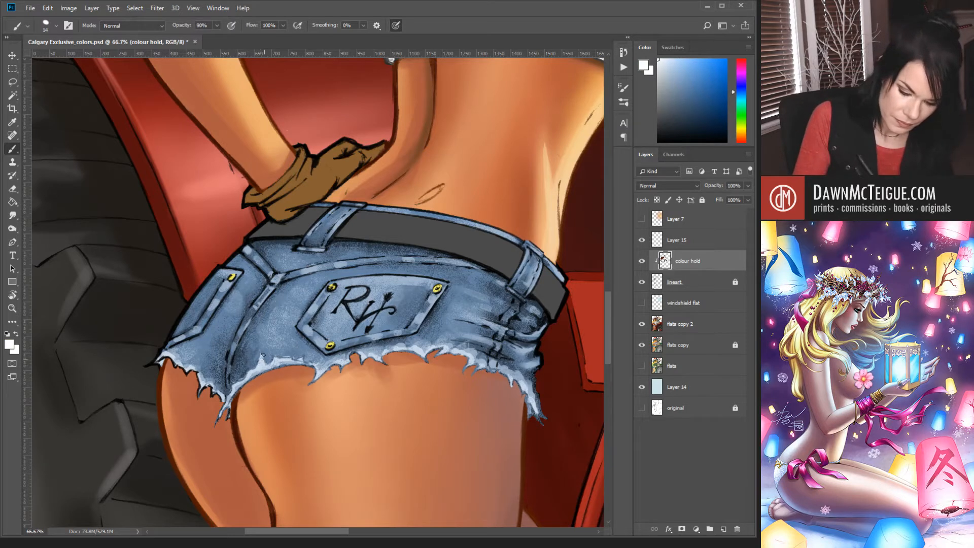
pyautogui.moveTo(266, 363)
pyautogui.mouseDown()
pyautogui.moveTo(309, 351)
pyautogui.moveTo(300, 359)
pyautogui.moveTo(283, 356)
pyautogui.moveTo(319, 335)
pyautogui.moveTo(307, 357)
pyautogui.moveTo(320, 360)
pyautogui.moveTo(319, 381)
pyautogui.moveTo(315, 373)
pyautogui.moveTo(305, 389)
pyautogui.moveTo(334, 369)
pyautogui.mouseUp()
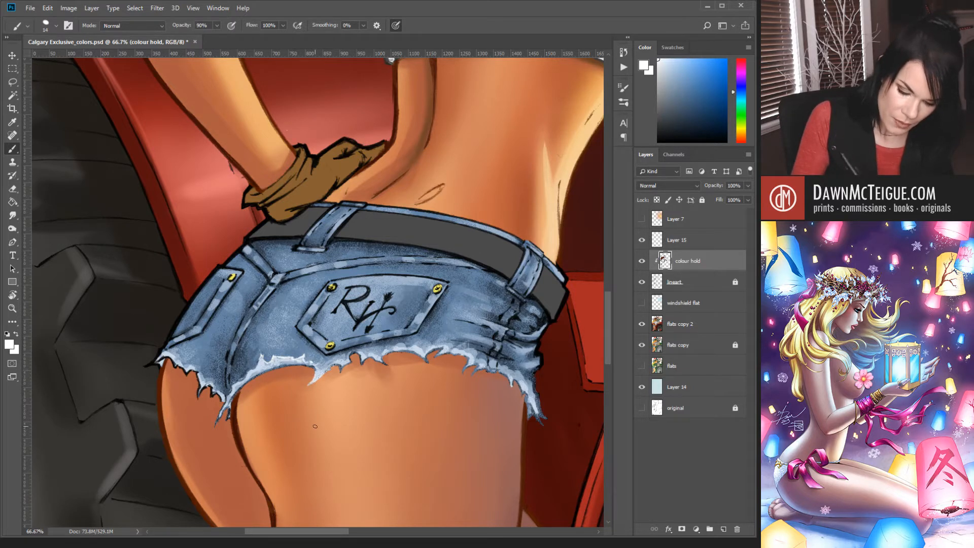
pyautogui.moveTo(246, 376); pyautogui.dragTo(226, 417)
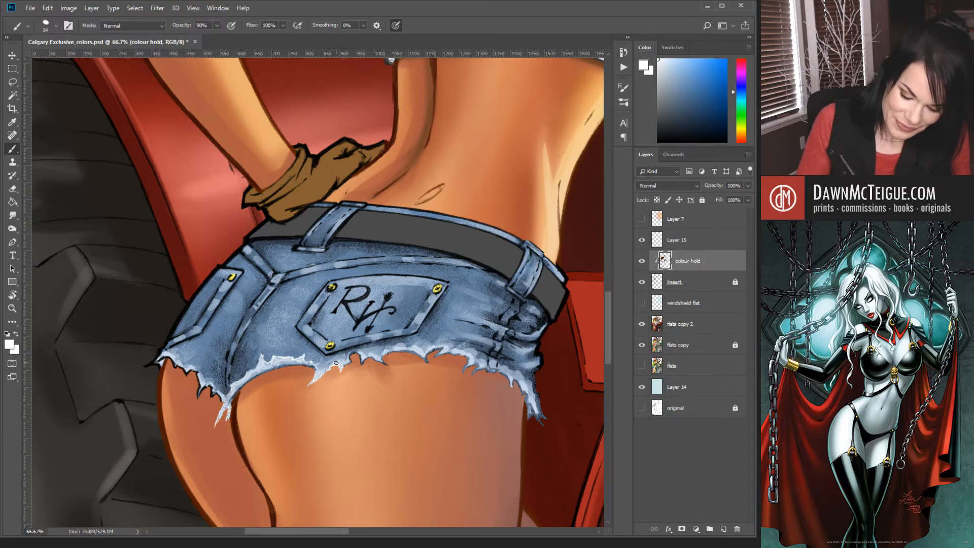
pyautogui.moveTo(350, 356); pyautogui.dragTo(370, 364)
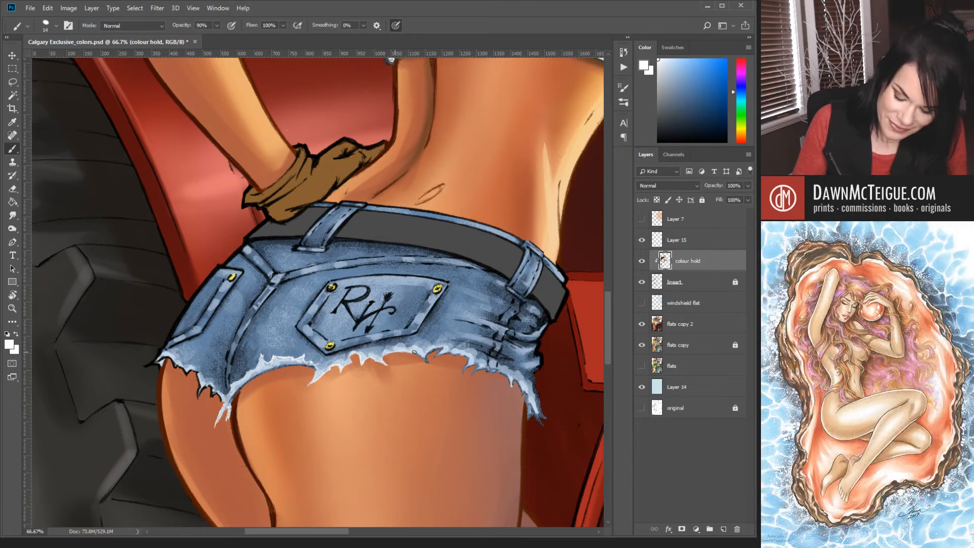
pyautogui.moveTo(415, 351)
pyautogui.mouseDown()
pyautogui.moveTo(426, 358)
pyautogui.moveTo(443, 350)
pyautogui.moveTo(464, 375)
pyautogui.moveTo(503, 376)
pyautogui.moveTo(542, 425)
pyautogui.moveTo(543, 416)
pyautogui.moveTo(527, 428)
pyautogui.mouseUp()
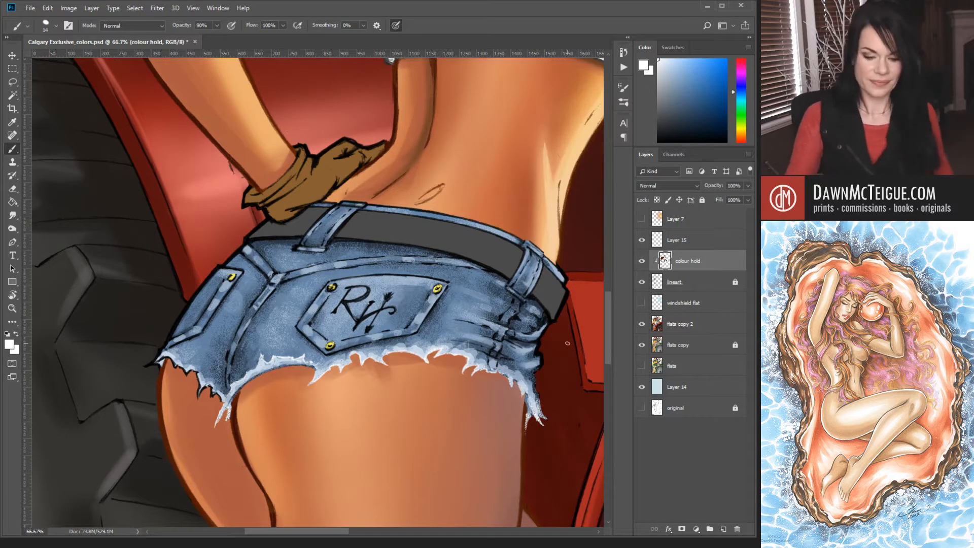
pyautogui.keyDown('alt'); pyautogui.click(515, 326); pyautogui.keyUp('alt')
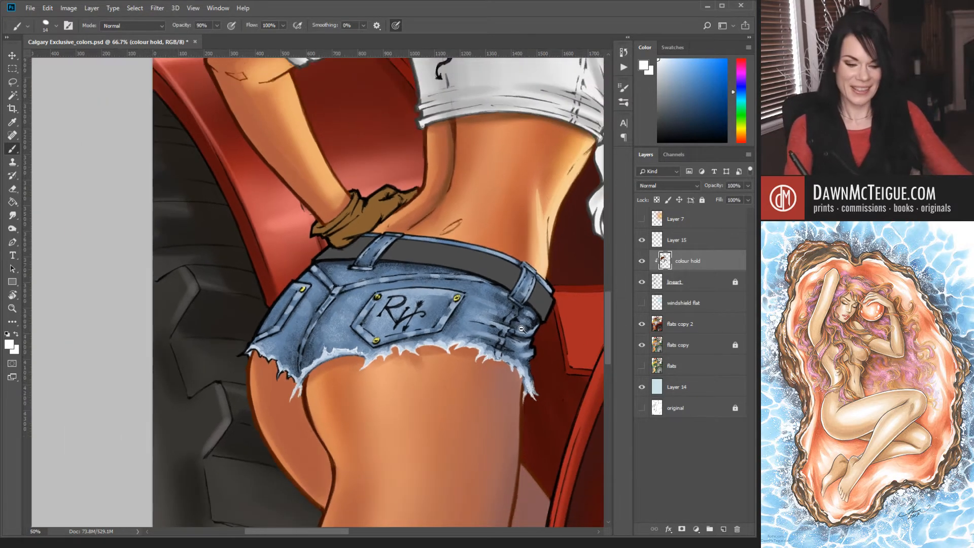
pyautogui.keyDown('alt'); pyautogui.click(528, 335); pyautogui.keyUp('alt')
pyautogui.keyDown('alt'); pyautogui.click(542, 398); pyautogui.keyUp('alt')
pyautogui.keyDown('alt'); pyautogui.click(542, 398); pyautogui.keyUp('alt')
pyautogui.keyDown('alt'); pyautogui.click(544, 408); pyautogui.keyUp('alt')
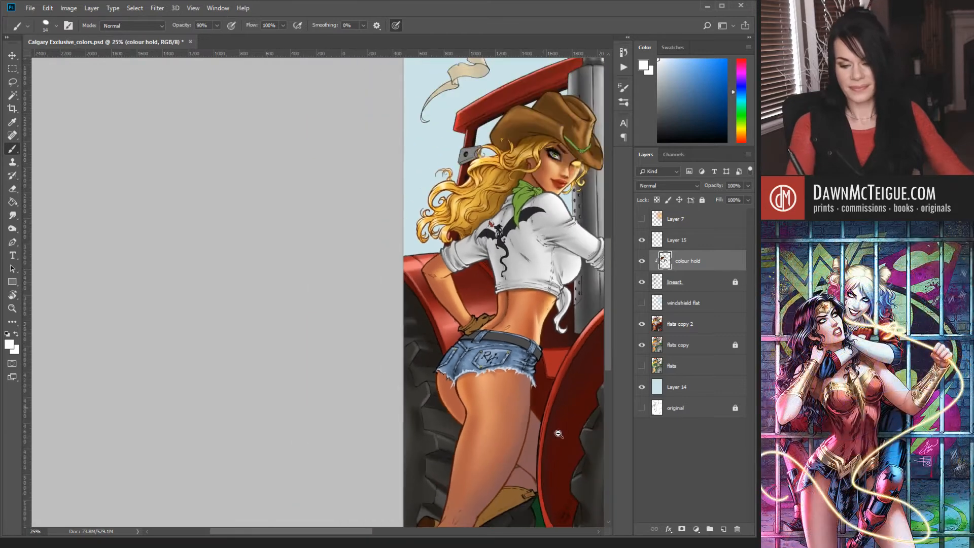
# Paint the remaining black outlines of the frayed hem white, from the inner thigh to the loose threads at the far hip.
pyautogui.moveTo(548, 355)
pyautogui.mouseDown()
pyautogui.moveTo(518, 340)
pyautogui.moveTo(522, 358)
pyautogui.mouseUp()
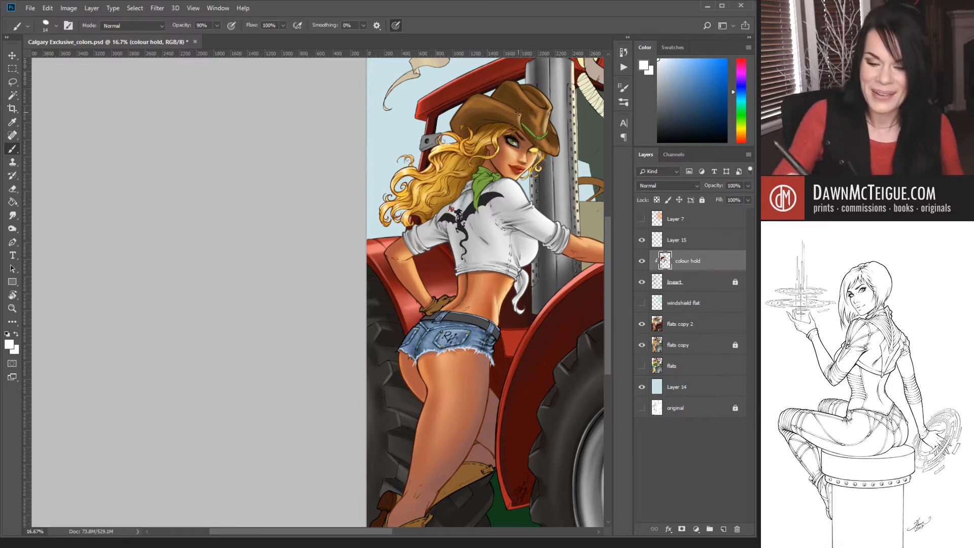
pyautogui.keyDown('ctrl'); pyautogui.click(471, 351); pyautogui.keyUp('ctrl')
pyautogui.keyDown('ctrl'); pyautogui.click(470, 351); pyautogui.keyUp('ctrl')
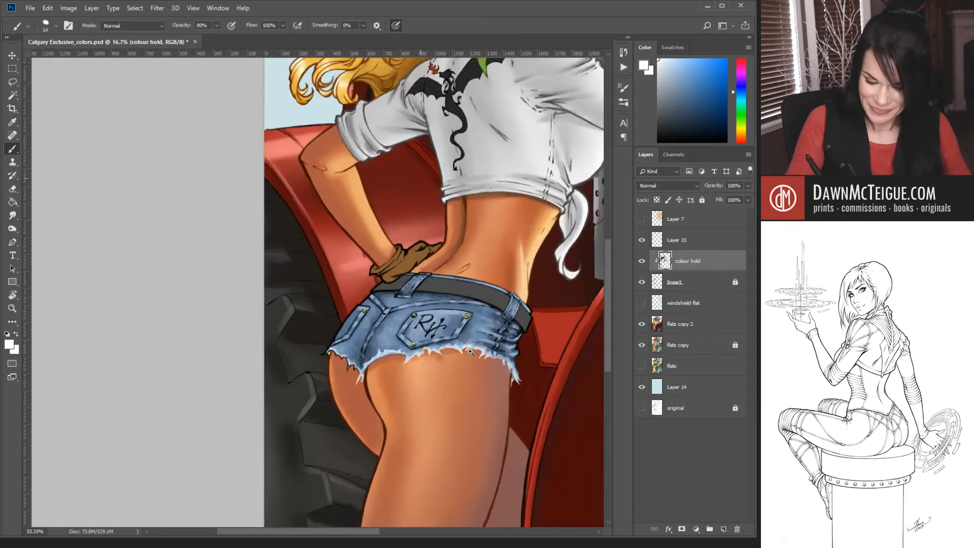
pyautogui.keyDown('ctrl'); pyautogui.click(471, 352); pyautogui.keyUp('ctrl')
pyautogui.keyDown('ctrl'); pyautogui.click(443, 350); pyautogui.keyUp('ctrl')
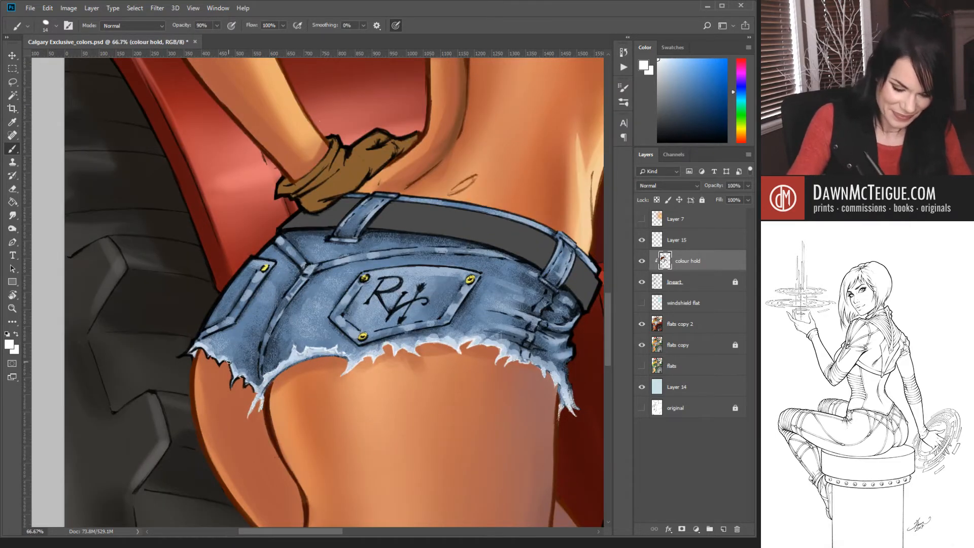
pyautogui.moveTo(231, 364)
pyautogui.mouseDown()
pyautogui.moveTo(228, 394)
pyautogui.moveTo(256, 392)
pyautogui.moveTo(231, 389)
pyautogui.mouseUp()
pyautogui.moveTo(243, 376); pyautogui.dragTo(237, 382)
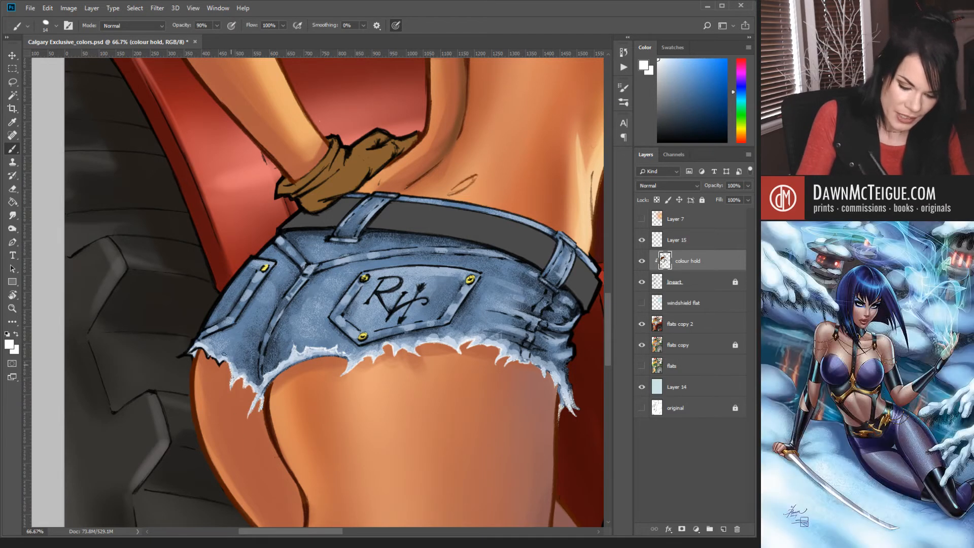
pyautogui.moveTo(227, 361); pyautogui.dragTo(202, 351)
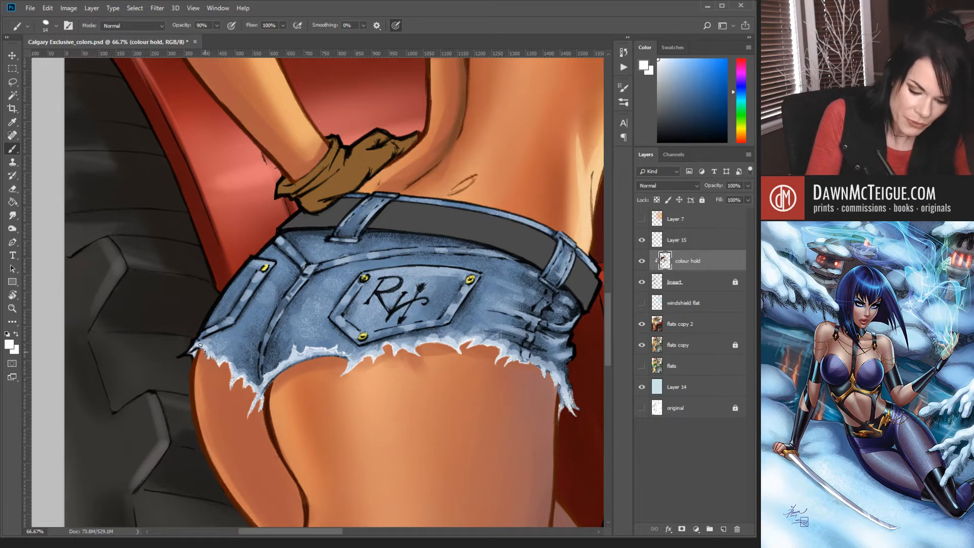
pyautogui.moveTo(206, 357)
pyautogui.mouseDown()
pyautogui.moveTo(193, 343)
pyautogui.moveTo(176, 359)
pyautogui.moveTo(190, 358)
pyautogui.moveTo(190, 373)
pyautogui.mouseUp()
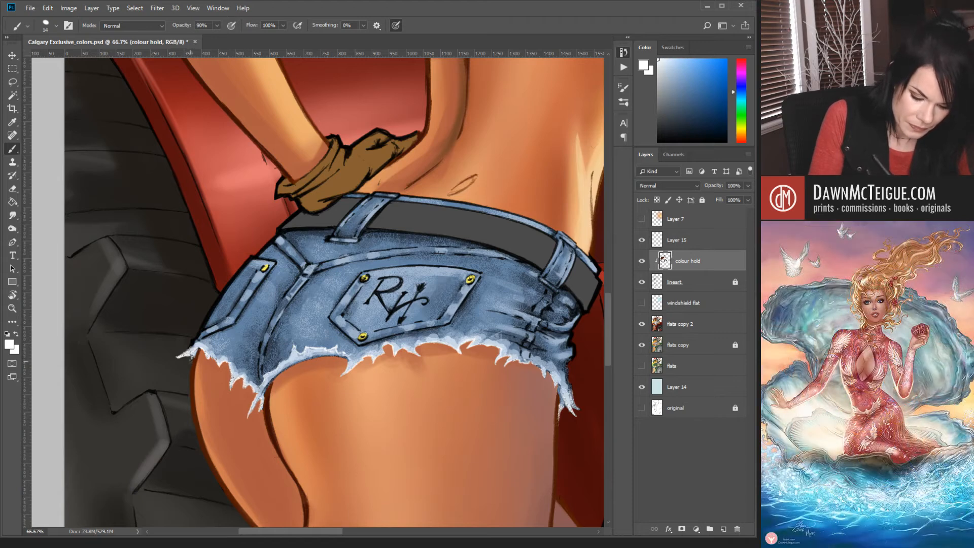
pyautogui.moveTo(195, 350); pyautogui.dragTo(196, 338)
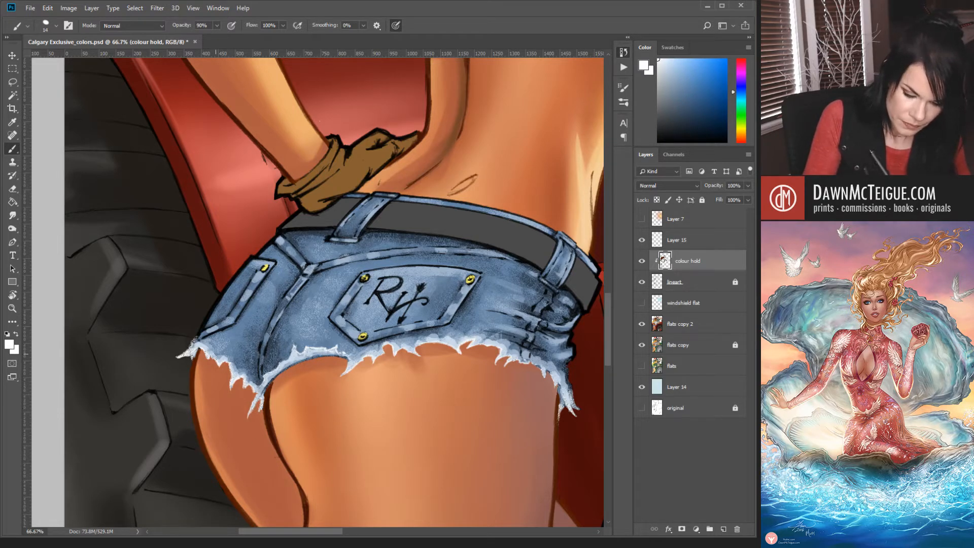
# Check the recolored hem against the whole figure and tractor, and return to a close view of the shorts.
pyautogui.keyDown('alt'); pyautogui.click(428, 332); pyautogui.keyUp('alt')
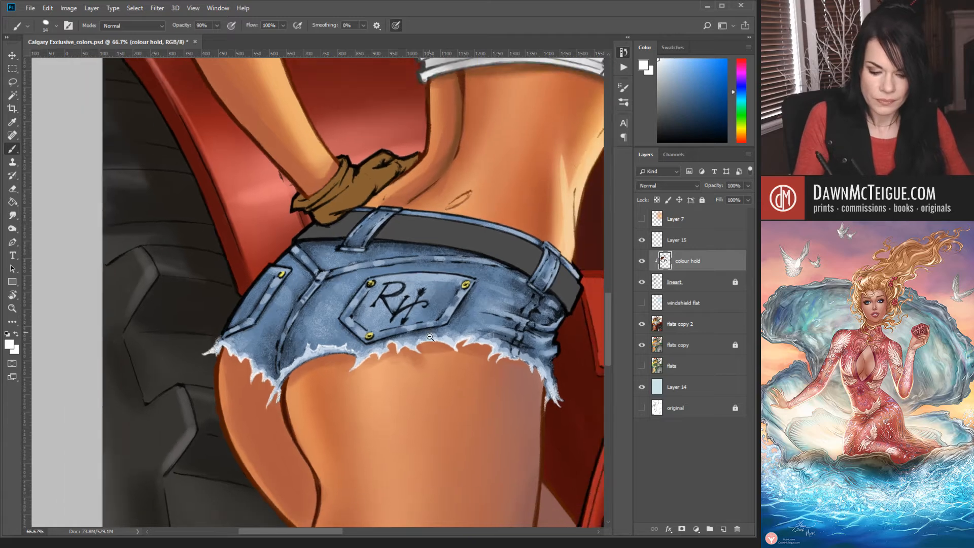
pyautogui.keyDown('alt'); pyautogui.click(431, 362); pyautogui.keyUp('alt')
pyautogui.keyDown('alt'); pyautogui.click(432, 401); pyautogui.keyUp('alt')
pyautogui.keyDown('alt'); pyautogui.click(432, 400); pyautogui.keyUp('alt')
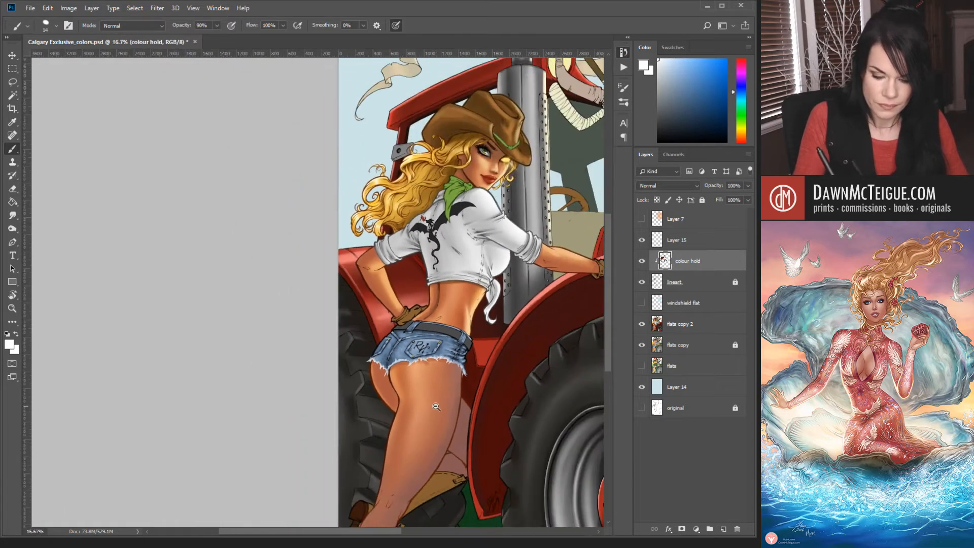
pyautogui.keyDown('alt'); pyautogui.click(435, 391); pyautogui.keyUp('alt')
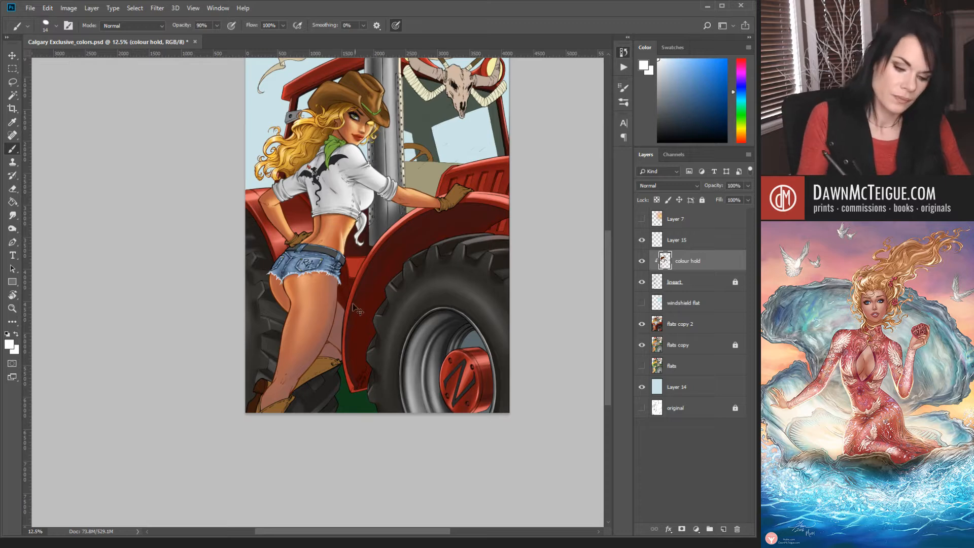
pyautogui.keyDown('ctrl'); pyautogui.click(333, 300); pyautogui.keyUp('ctrl')
pyautogui.keyDown('ctrl'); pyautogui.click(333, 299); pyautogui.keyUp('ctrl')
pyautogui.keyDown('ctrl'); pyautogui.click(333, 300); pyautogui.keyUp('ctrl')
pyautogui.keyDown('ctrl'); pyautogui.click(333, 299); pyautogui.keyUp('ctrl')
pyautogui.moveTo(327, 276); pyautogui.dragTo(350, 413)
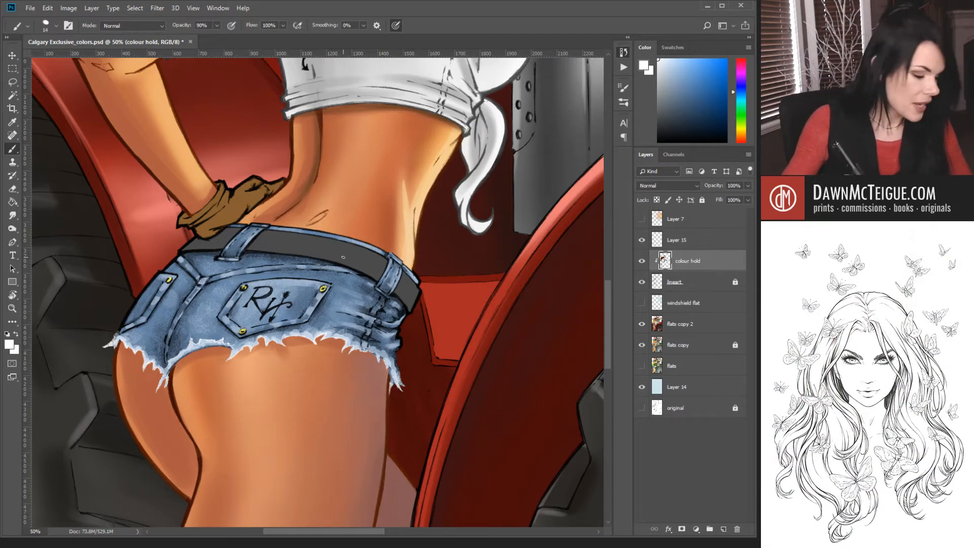
# Choose a dark navy blue and recolor the black outlines of the monogrammed back pocket on the colour hold layer.
pyautogui.keyDown('alt'); pyautogui.click(202, 248); pyautogui.keyUp('alt')
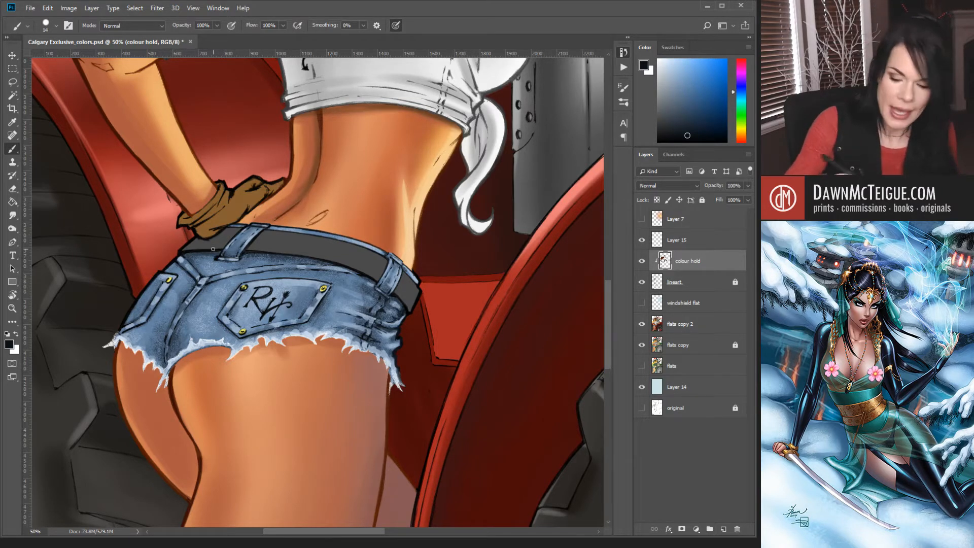
pyautogui.click(695, 122)
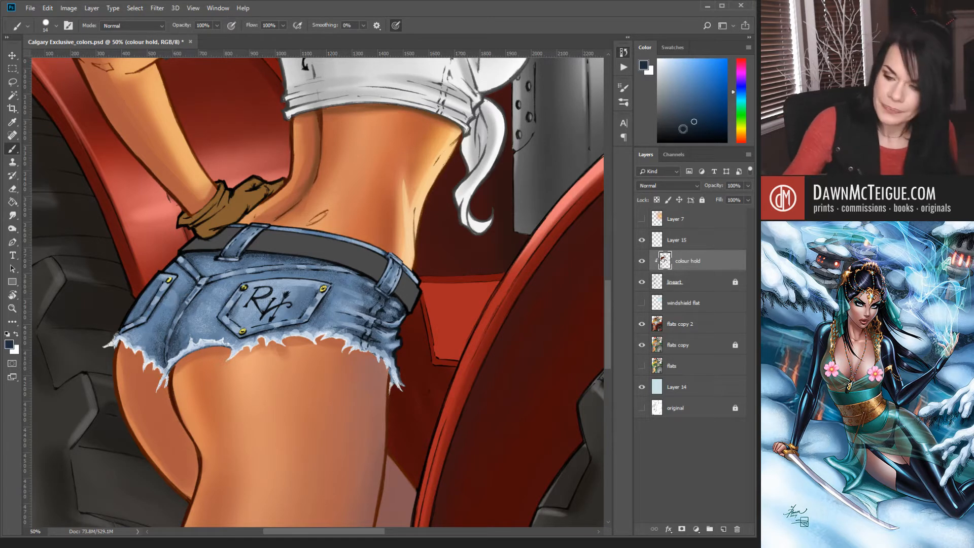
pyautogui.click(699, 126)
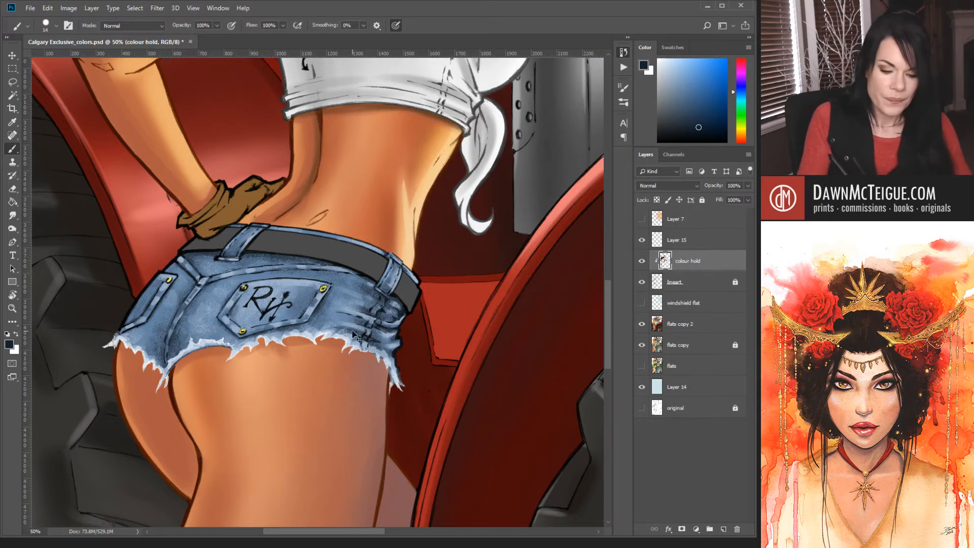
pyautogui.click(355, 336)
pyautogui.click(357, 337)
pyautogui.click(356, 337)
pyautogui.moveTo(268, 353); pyautogui.dragTo(441, 414)
pyautogui.moveTo(220, 371)
pyautogui.mouseDown()
pyautogui.moveTo(348, 415)
pyautogui.moveTo(395, 417)
pyautogui.mouseUp()
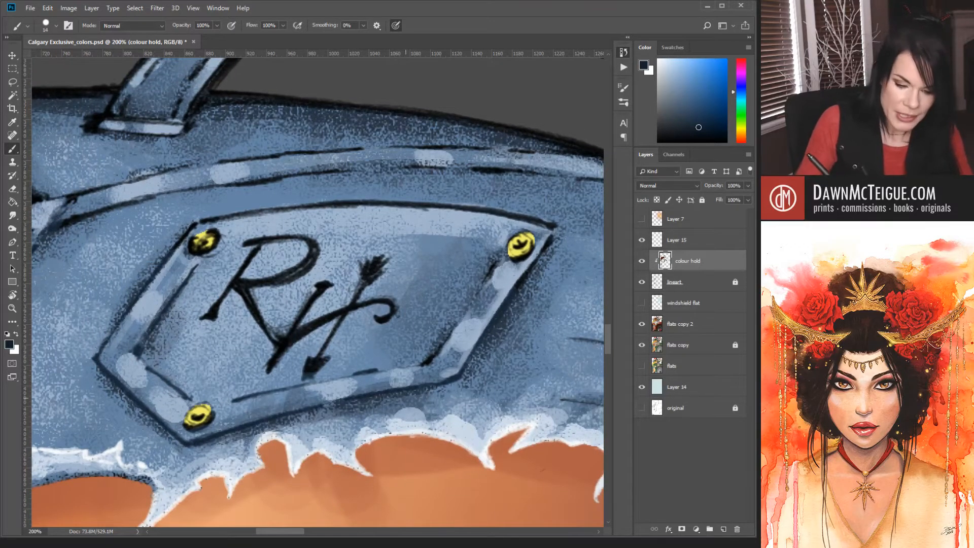
pyautogui.moveTo(435, 366); pyautogui.dragTo(321, 388)
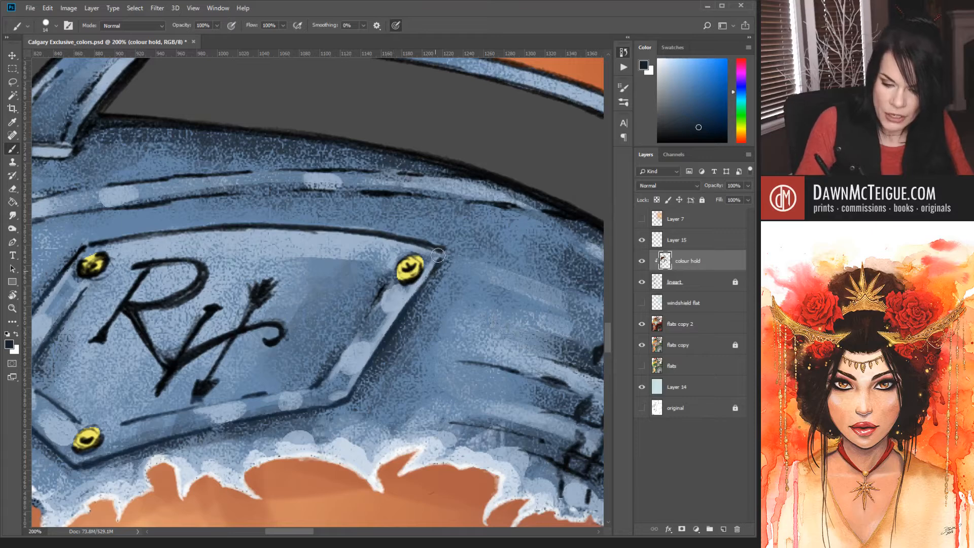
pyautogui.moveTo(304, 226)
pyautogui.mouseDown()
pyautogui.moveTo(180, 228)
pyautogui.moveTo(86, 244)
pyautogui.mouseUp()
pyautogui.moveTo(98, 317); pyautogui.dragTo(198, 281)
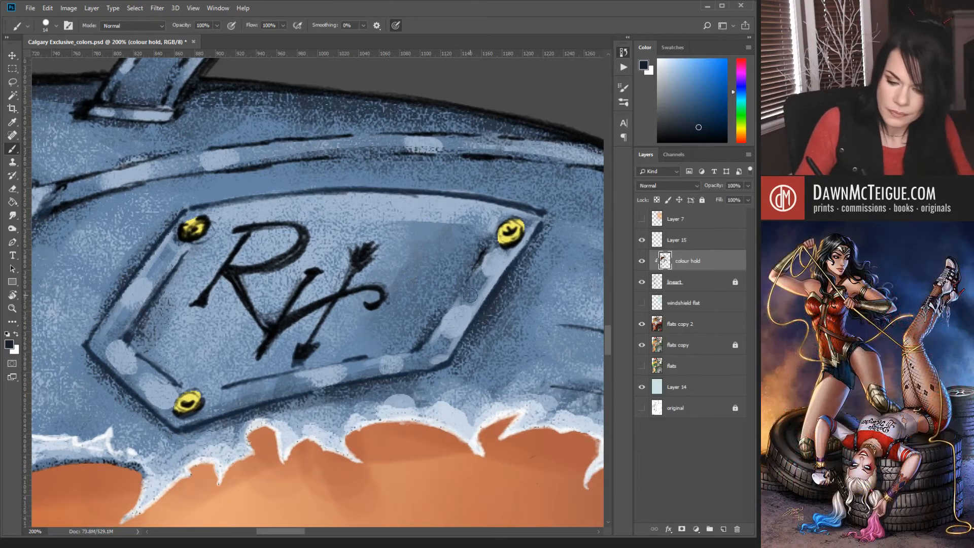
# Recolor the black crease lines of the denim folds between the back pocket and the hip in dark navy.
pyautogui.moveTo(538, 370); pyautogui.dragTo(271, 385)
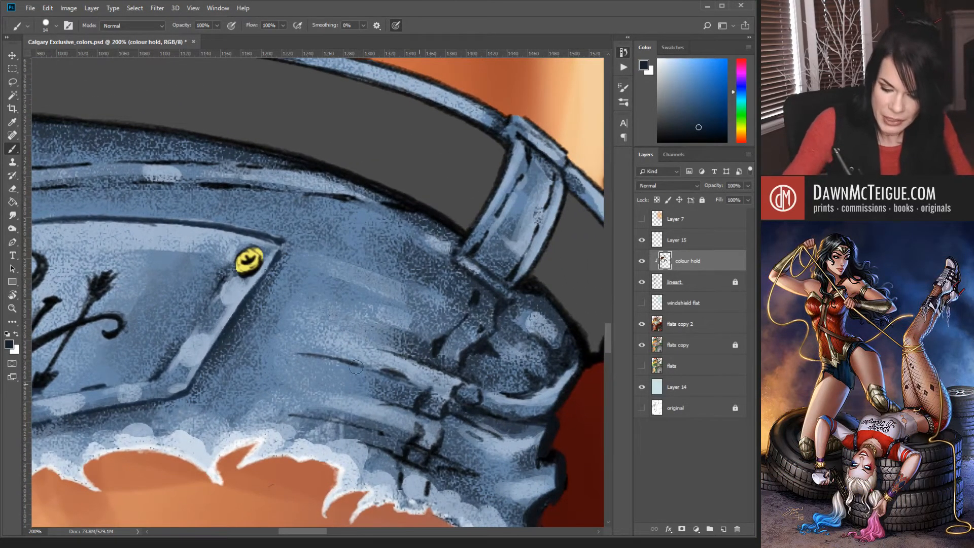
pyautogui.moveTo(467, 418)
pyautogui.mouseDown()
pyautogui.moveTo(396, 410)
pyautogui.moveTo(418, 445)
pyautogui.mouseUp()
pyautogui.moveTo(473, 473)
pyautogui.mouseDown()
pyautogui.moveTo(383, 453)
pyautogui.moveTo(408, 492)
pyautogui.mouseUp()
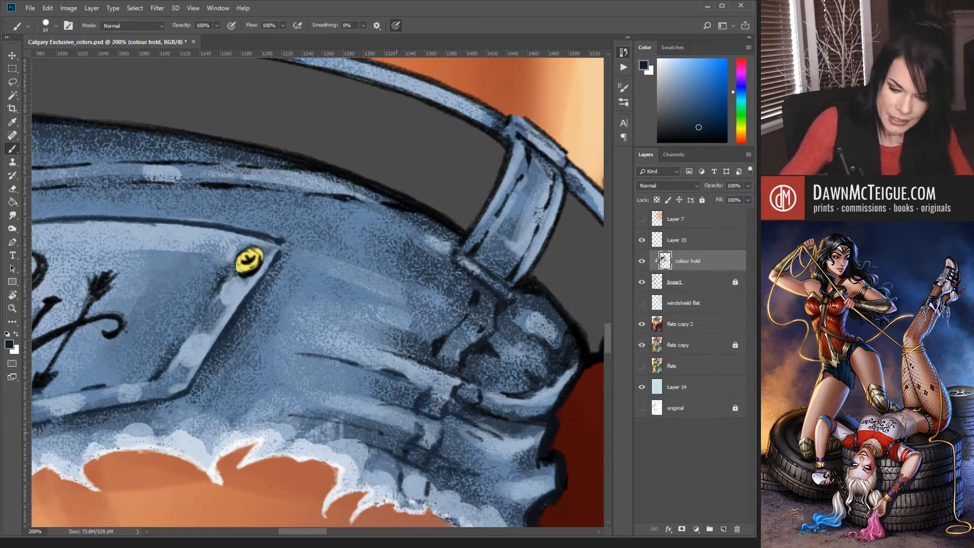
# Recolor the outlines of the bunched hip folds, the shorts' outer edge and the adjoining belt loop and waistband in dark navy.
pyautogui.moveTo(431, 372)
pyautogui.mouseDown()
pyautogui.moveTo(218, 382)
pyautogui.moveTo(289, 370)
pyautogui.moveTo(257, 293)
pyautogui.mouseUp()
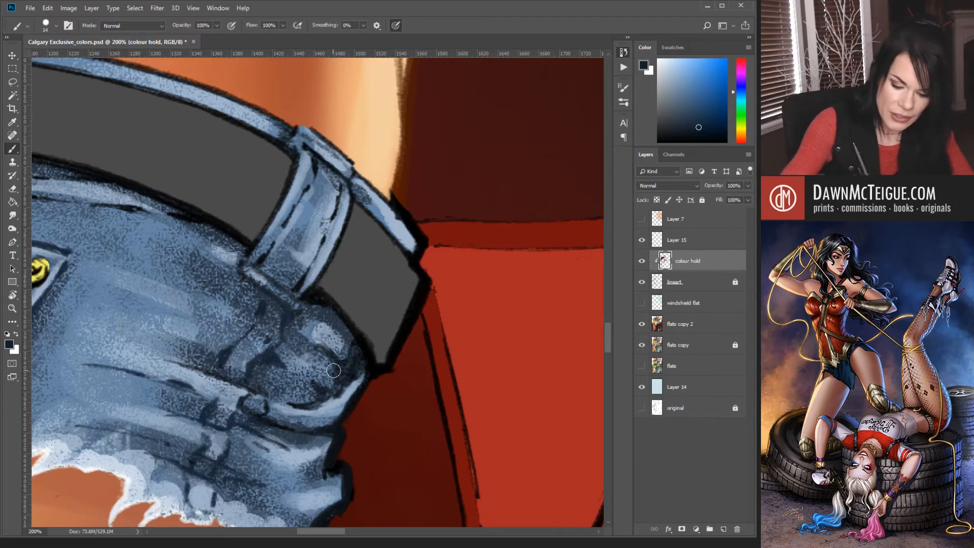
pyautogui.moveTo(325, 373); pyautogui.dragTo(316, 395)
pyautogui.moveTo(267, 413); pyautogui.dragTo(246, 391)
pyautogui.moveTo(281, 420)
pyautogui.mouseDown()
pyautogui.moveTo(334, 443)
pyautogui.moveTo(328, 475)
pyautogui.moveTo(349, 459)
pyautogui.moveTo(346, 501)
pyautogui.moveTo(344, 418)
pyautogui.moveTo(338, 422)
pyautogui.moveTo(365, 382)
pyautogui.moveTo(356, 370)
pyautogui.moveTo(367, 380)
pyautogui.moveTo(354, 354)
pyautogui.mouseUp()
pyautogui.moveTo(310, 298); pyautogui.dragTo(296, 284)
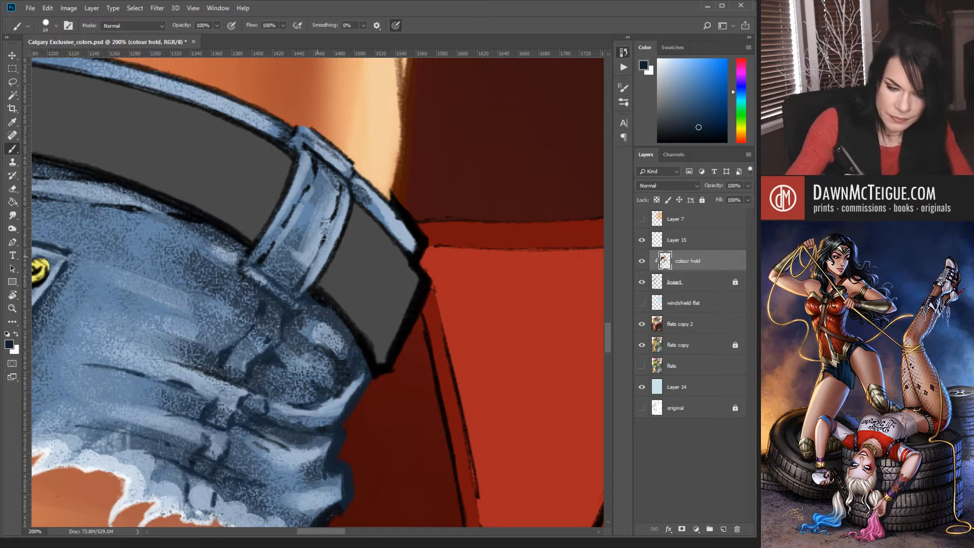
pyautogui.moveTo(324, 246)
pyautogui.mouseDown()
pyautogui.moveTo(305, 287)
pyautogui.moveTo(337, 238)
pyautogui.moveTo(345, 183)
pyautogui.moveTo(349, 197)
pyautogui.mouseUp()
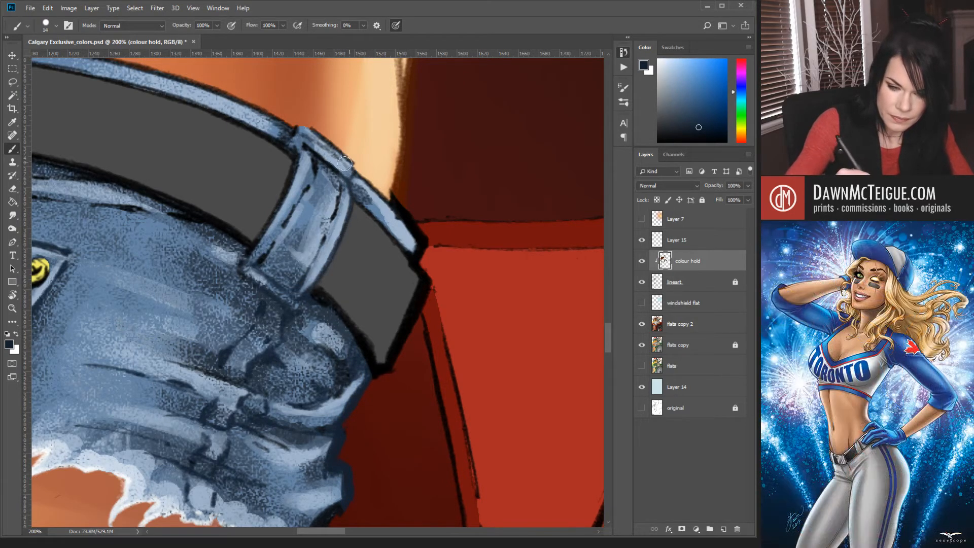
pyautogui.moveTo(345, 163)
pyautogui.mouseDown()
pyautogui.moveTo(301, 139)
pyautogui.moveTo(324, 174)
pyautogui.moveTo(332, 229)
pyautogui.moveTo(320, 246)
pyautogui.moveTo(310, 177)
pyautogui.moveTo(264, 258)
pyautogui.moveTo(247, 264)
pyautogui.moveTo(299, 155)
pyautogui.moveTo(290, 129)
pyautogui.moveTo(384, 201)
pyautogui.moveTo(339, 158)
pyautogui.moveTo(412, 227)
pyautogui.moveTo(363, 183)
pyautogui.moveTo(395, 204)
pyautogui.moveTo(377, 187)
pyautogui.moveTo(421, 250)
pyautogui.moveTo(395, 204)
pyautogui.moveTo(419, 243)
pyautogui.moveTo(405, 215)
pyautogui.moveTo(421, 240)
pyautogui.moveTo(418, 233)
pyautogui.moveTo(421, 265)
pyautogui.mouseUp()
# Recolor the black lines of the curved yoke seam above the back pocket and its side seam junction in dark navy.
pyautogui.press('space')
pyautogui.moveTo(332, 246)
pyautogui.mouseDown()
pyautogui.moveTo(379, 307)
pyautogui.moveTo(421, 331)
pyautogui.mouseUp()
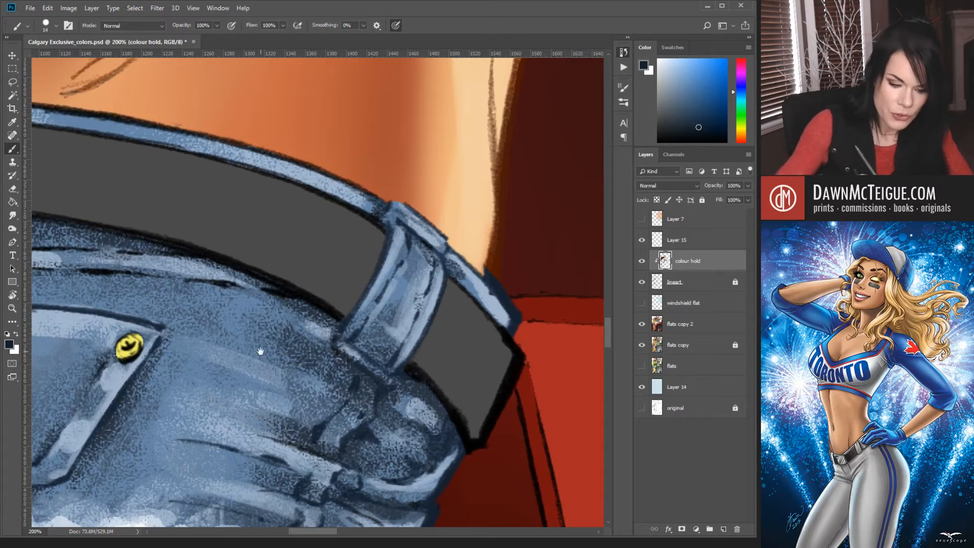
pyautogui.moveTo(260, 351); pyautogui.dragTo(476, 379)
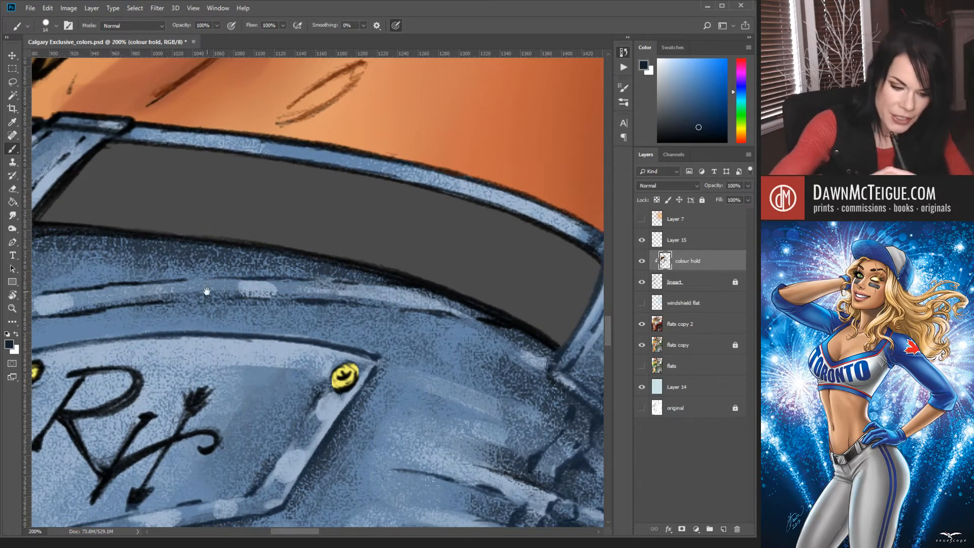
pyautogui.moveTo(207, 291); pyautogui.dragTo(368, 288)
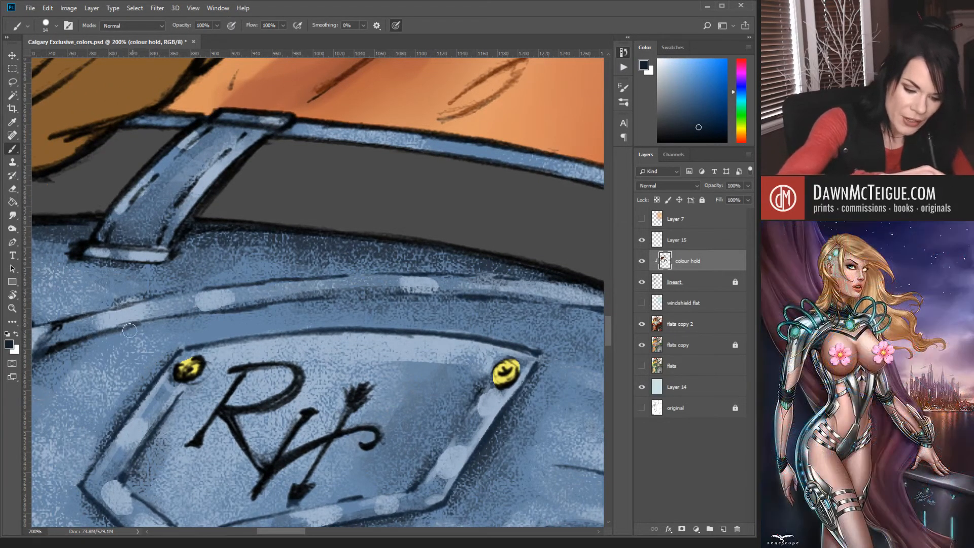
pyautogui.moveTo(129, 331); pyautogui.dragTo(324, 341)
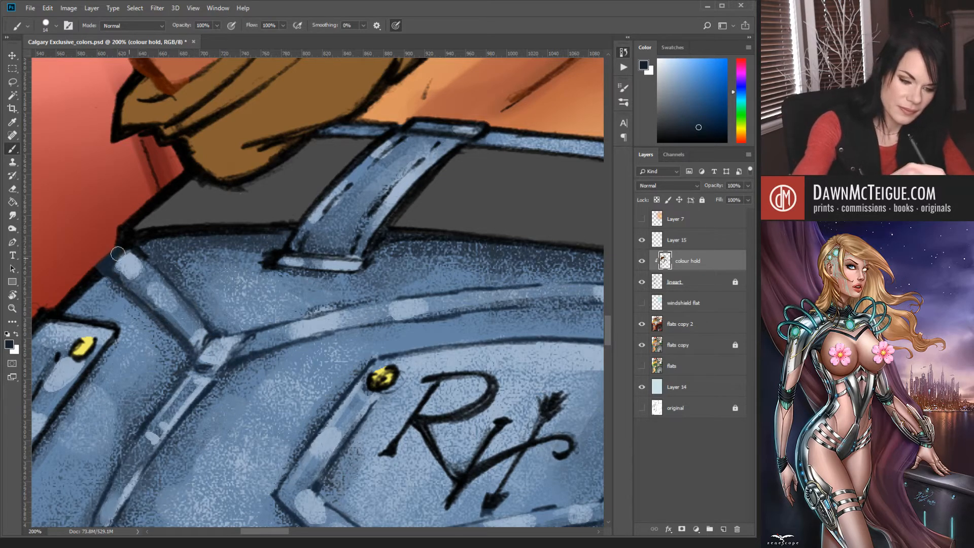
# Recolor the outlines and stitching of the belt loop beside the gloved hand in dark navy.
pyautogui.moveTo(264, 258)
pyautogui.mouseDown()
pyautogui.moveTo(348, 275)
pyautogui.moveTo(263, 263)
pyautogui.mouseUp()
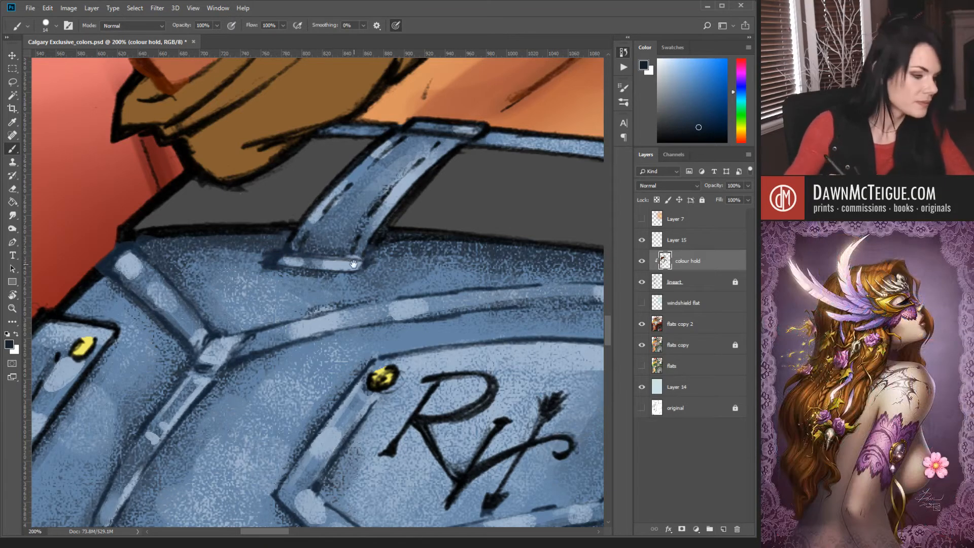
pyautogui.moveTo(306, 235)
pyautogui.mouseDown()
pyautogui.moveTo(320, 347)
pyautogui.moveTo(398, 253)
pyautogui.moveTo(446, 235)
pyautogui.moveTo(449, 254)
pyautogui.moveTo(479, 242)
pyautogui.moveTo(392, 266)
pyautogui.moveTo(413, 265)
pyautogui.moveTo(336, 330)
pyautogui.mouseUp()
pyautogui.moveTo(369, 297)
pyautogui.mouseDown()
pyautogui.moveTo(303, 365)
pyautogui.moveTo(367, 307)
pyautogui.moveTo(305, 376)
pyautogui.moveTo(274, 389)
pyautogui.mouseUp()
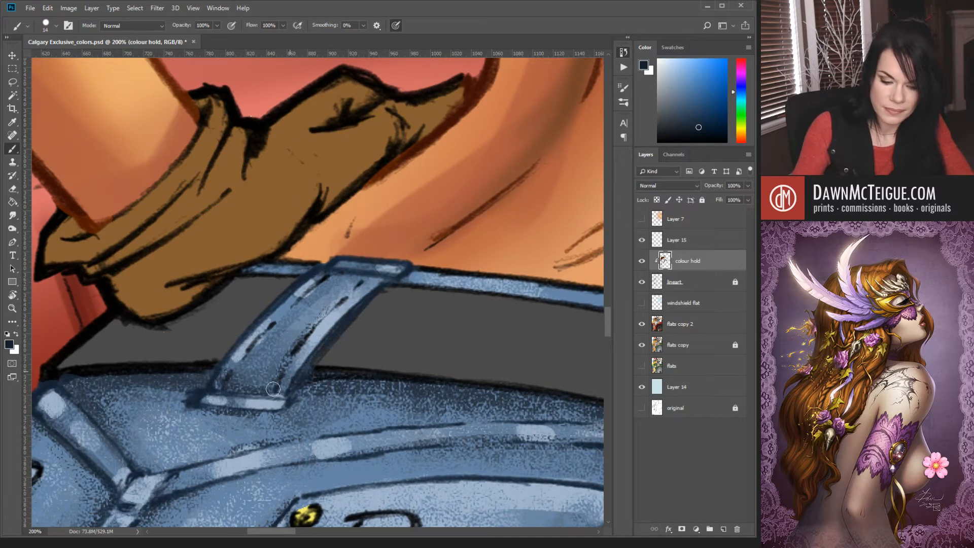
pyautogui.moveTo(300, 345); pyautogui.dragTo(326, 317)
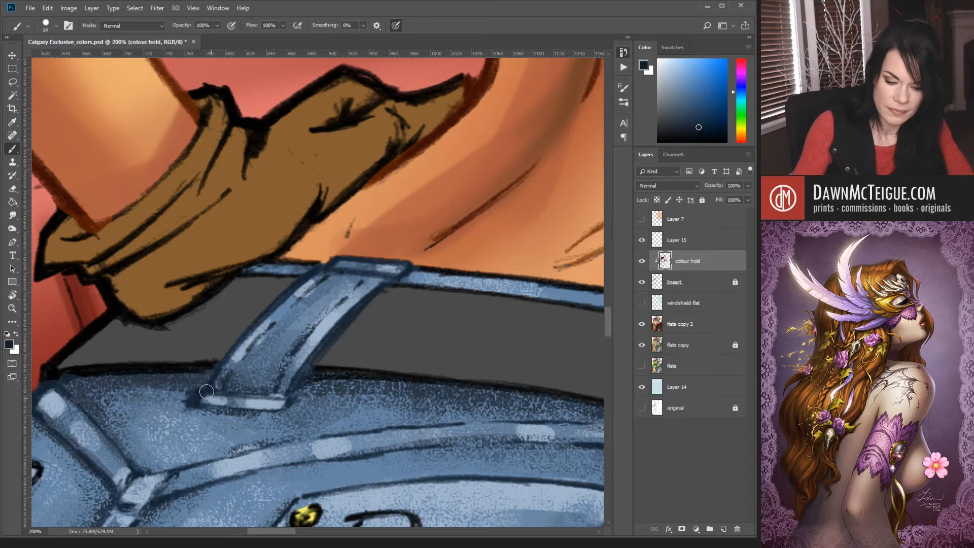
# Recolor the far pocket's outline and inner stitching, along with the adjoining hip edge, in dark navy.
pyautogui.moveTo(250, 369); pyautogui.dragTo(445, 306)
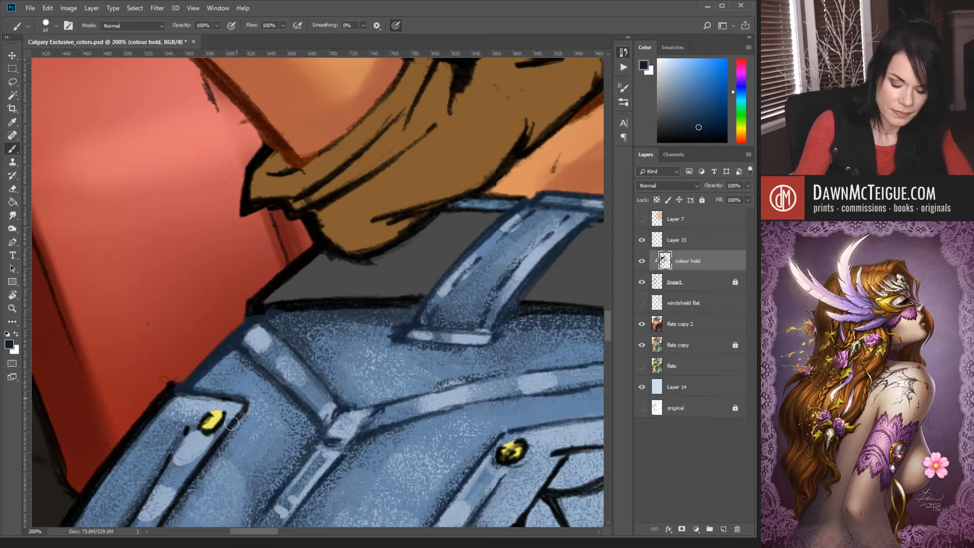
pyautogui.moveTo(261, 403); pyautogui.dragTo(403, 208)
pyautogui.moveTo(257, 393)
pyautogui.mouseDown()
pyautogui.moveTo(158, 439)
pyautogui.moveTo(154, 420)
pyautogui.moveTo(140, 441)
pyautogui.moveTo(257, 264)
pyautogui.moveTo(245, 272)
pyautogui.moveTo(303, 203)
pyautogui.moveTo(327, 192)
pyautogui.mouseUp()
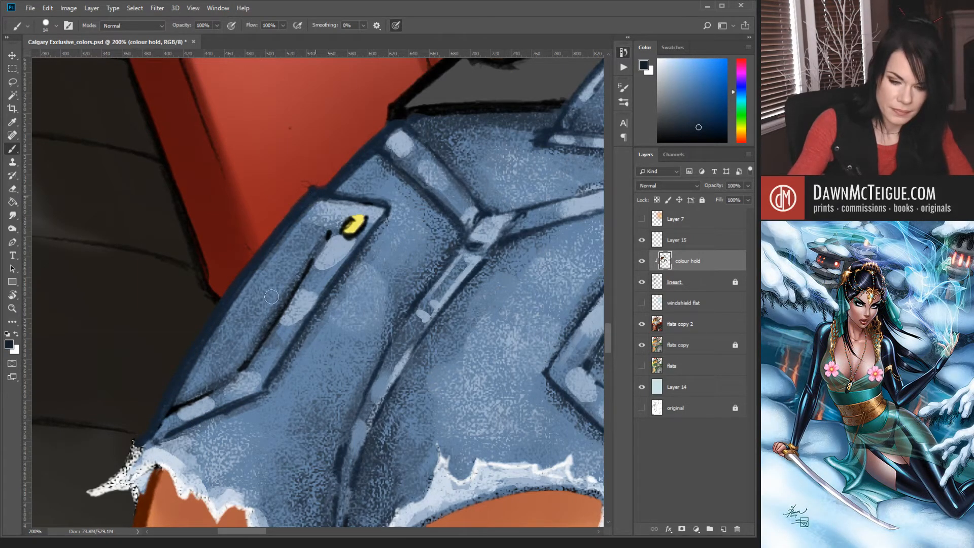
pyautogui.moveTo(312, 253)
pyautogui.mouseDown()
pyautogui.moveTo(240, 374)
pyautogui.moveTo(215, 400)
pyautogui.moveTo(209, 385)
pyautogui.moveTo(176, 397)
pyautogui.mouseUp()
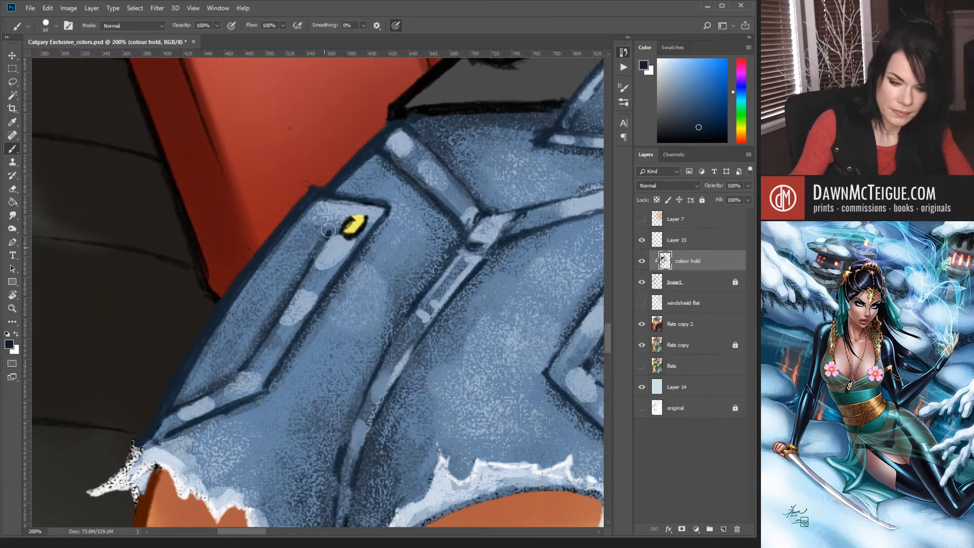
# Sample the pale blue of the frayed hem and recolor the black line art at the hem's outer corner below the far pocket.
pyautogui.moveTo(308, 321); pyautogui.dragTo(398, 194)
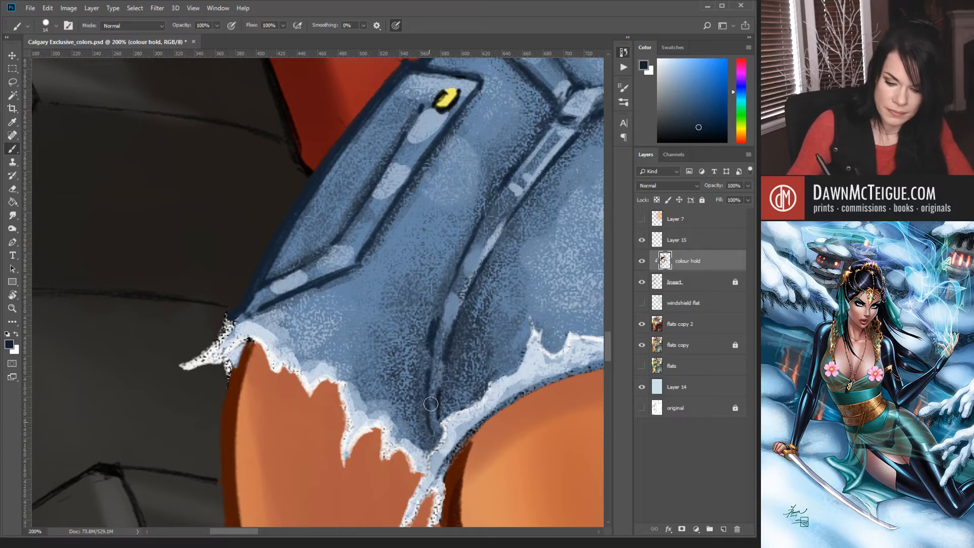
pyautogui.moveTo(324, 313); pyautogui.dragTo(411, 281)
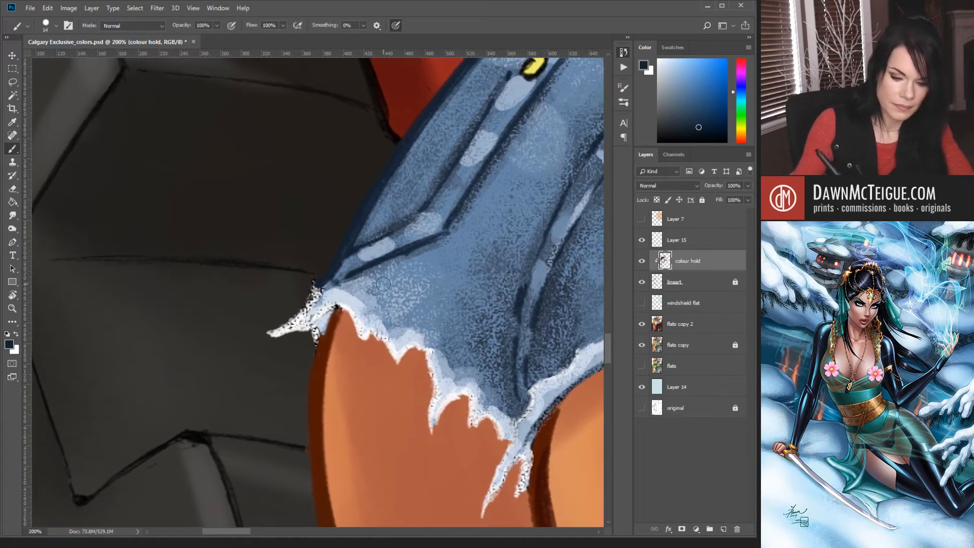
pyautogui.keyDown('alt'); pyautogui.click(327, 329); pyautogui.keyUp('alt')
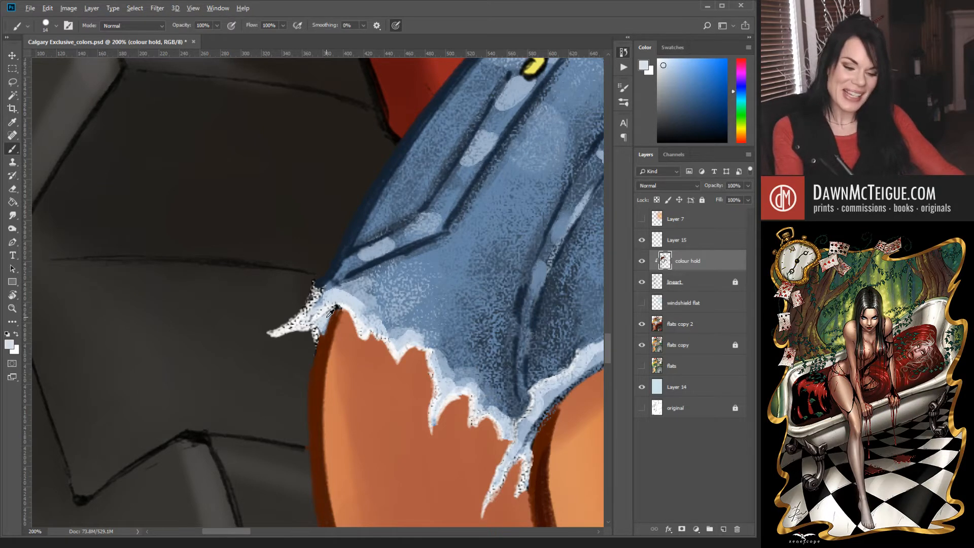
pyautogui.keyDown('alt'); pyautogui.click(327, 316); pyautogui.keyUp('alt')
pyautogui.moveTo(325, 277)
pyautogui.mouseDown()
pyautogui.moveTo(312, 294)
pyautogui.moveTo(324, 275)
pyautogui.mouseUp()
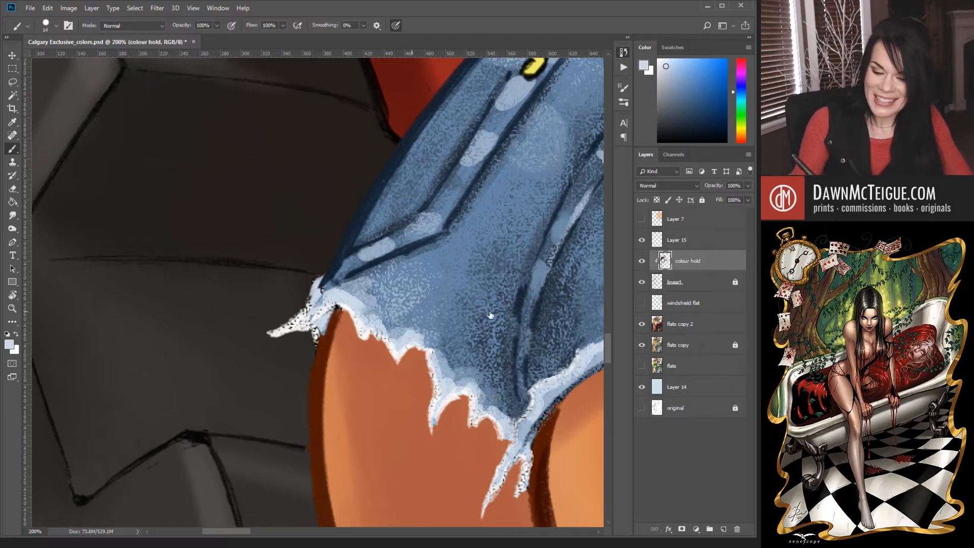
# Roughen the outline above the hem's outer corner with pale blue flecks, using a textured brush at size 112.
pyautogui.click(623, 491)
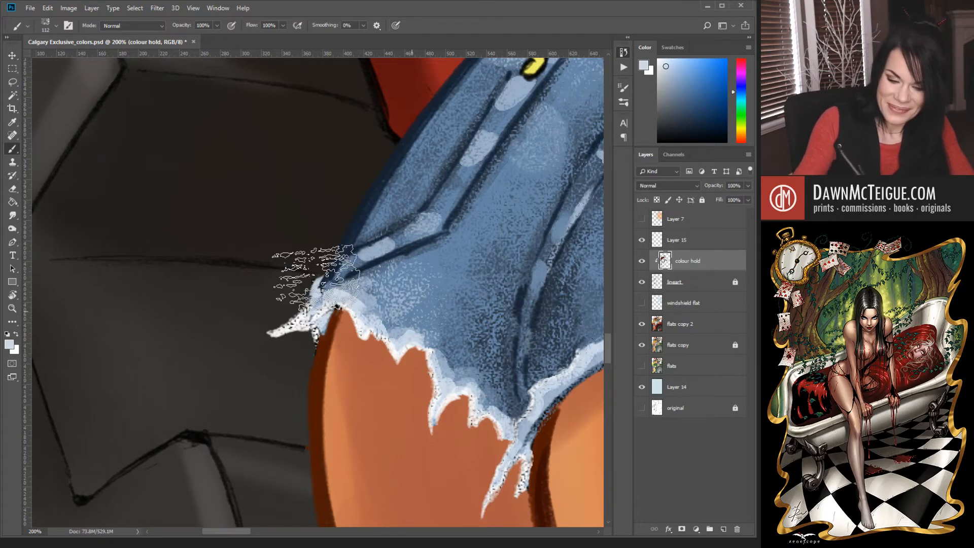
pyautogui.moveTo(325, 287); pyautogui.dragTo(347, 236)
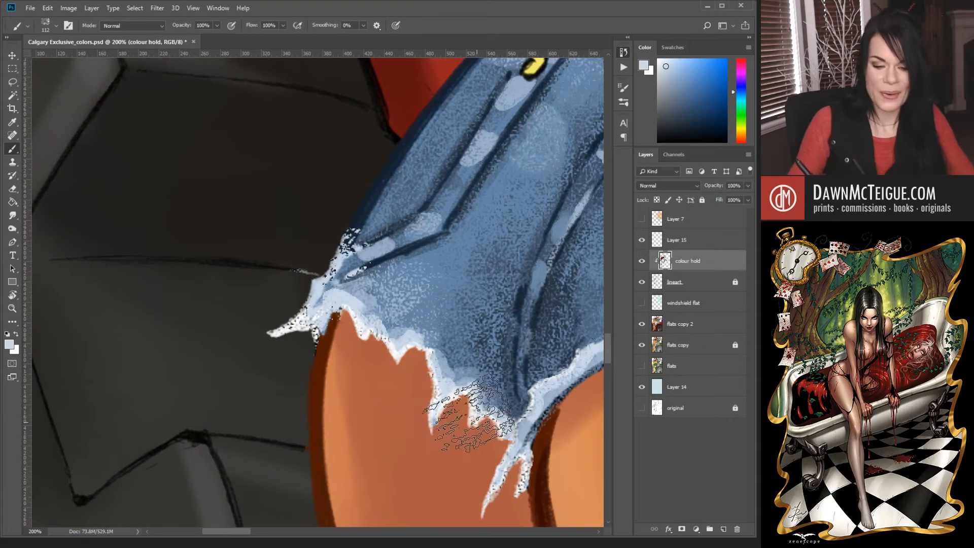
pyautogui.hotkey('ctrl', 'z')
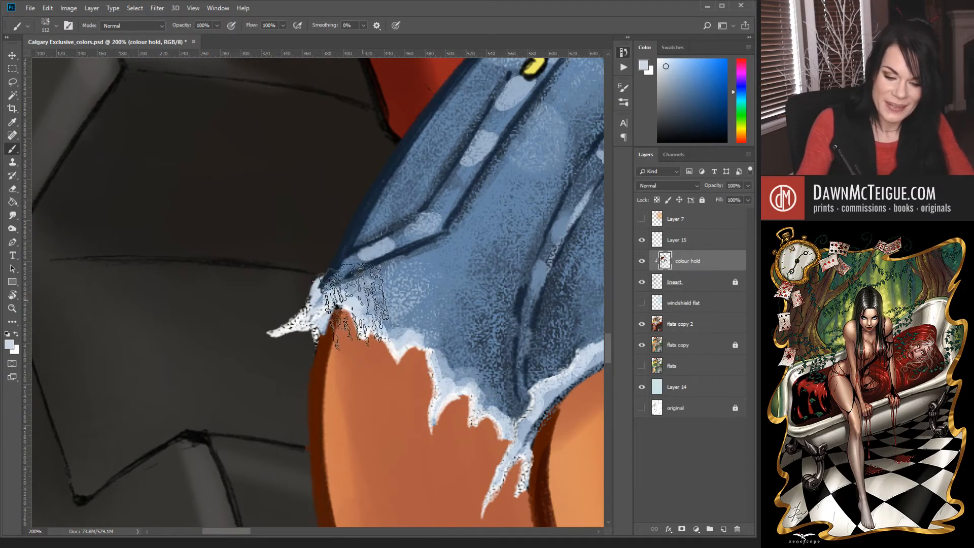
pyautogui.moveTo(354, 293); pyautogui.dragTo(339, 285)
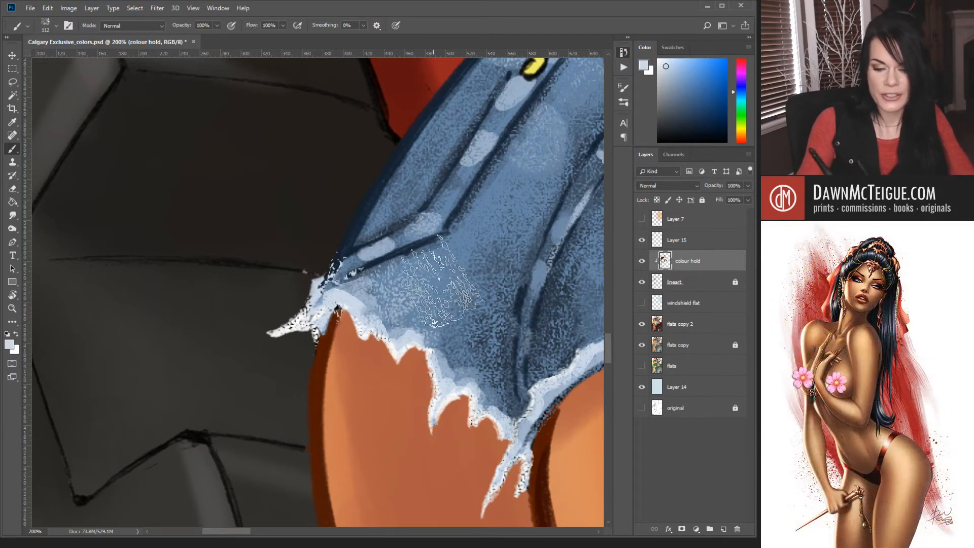
# Examine the recolored shorts up close and against the whole tractor illustration.
pyautogui.scroll(-5, 447, 335)
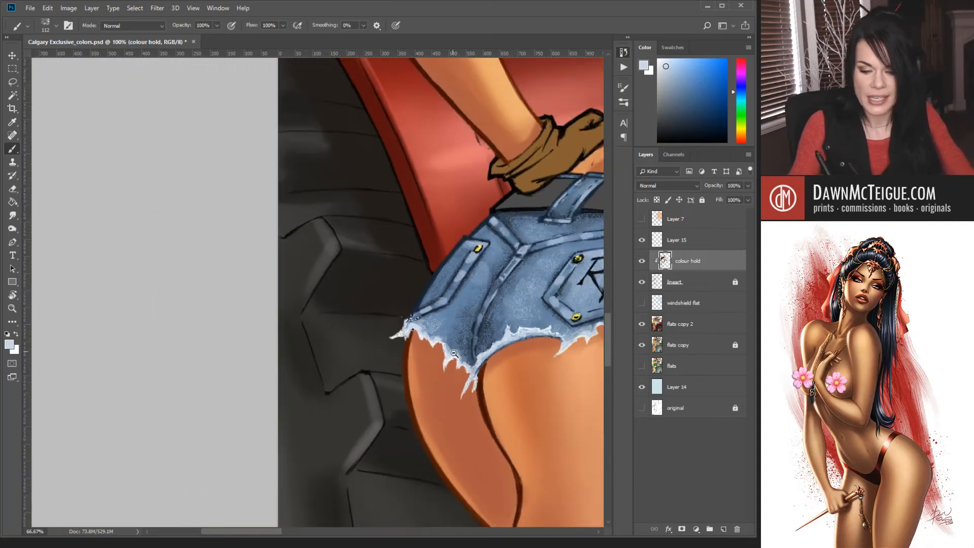
pyautogui.hscroll(5, 471, 373)
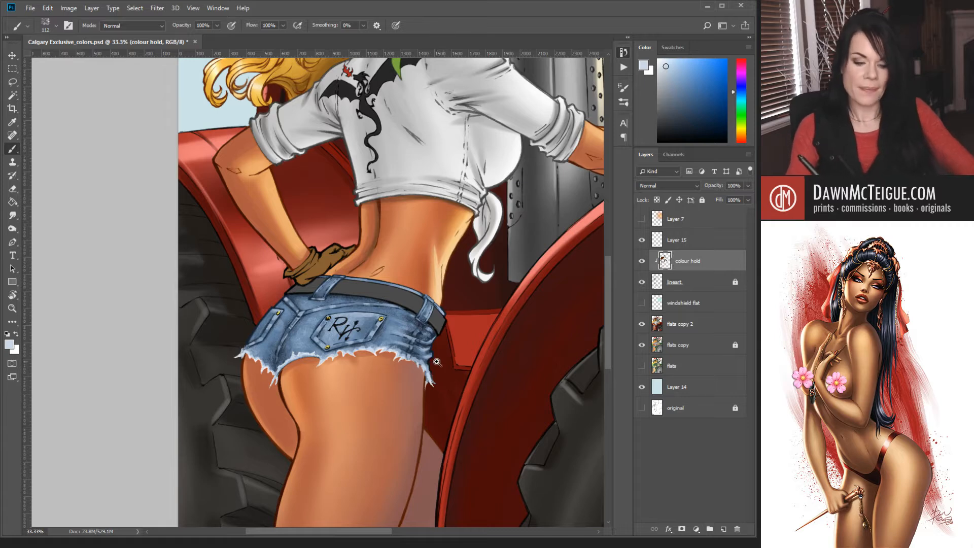
pyautogui.scroll(-1, 437, 362)
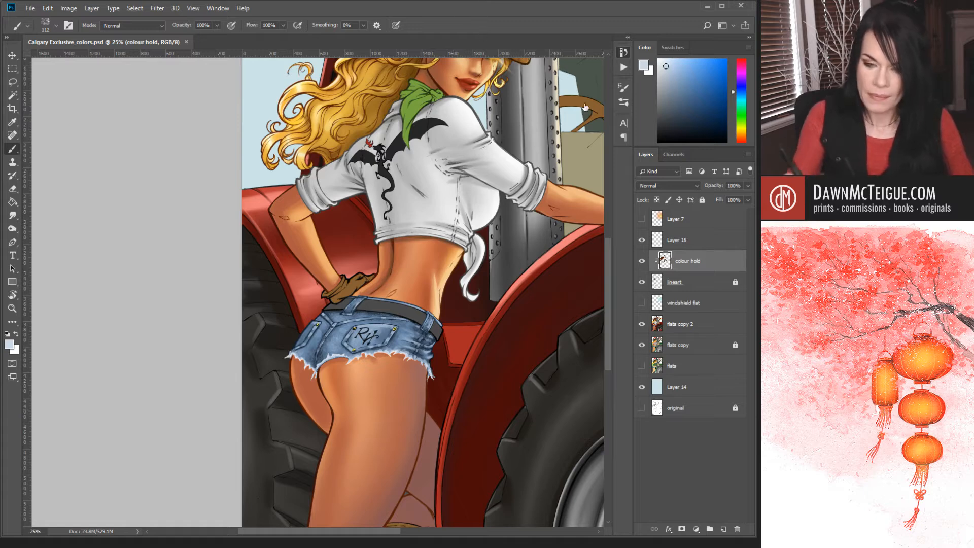
pyautogui.keyDown('alt'); pyautogui.click(486, 331); pyautogui.keyUp('alt')
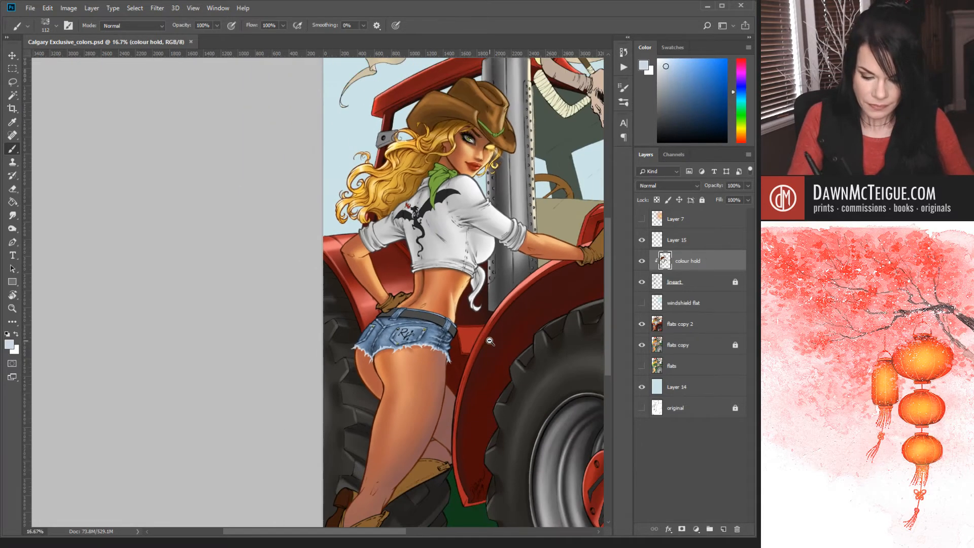
pyautogui.keyDown('alt'); pyautogui.click(490, 342); pyautogui.keyUp('alt')
pyautogui.moveTo(352, 364)
pyautogui.mouseDown()
pyautogui.moveTo(467, 382)
pyautogui.moveTo(457, 403)
pyautogui.mouseUp()
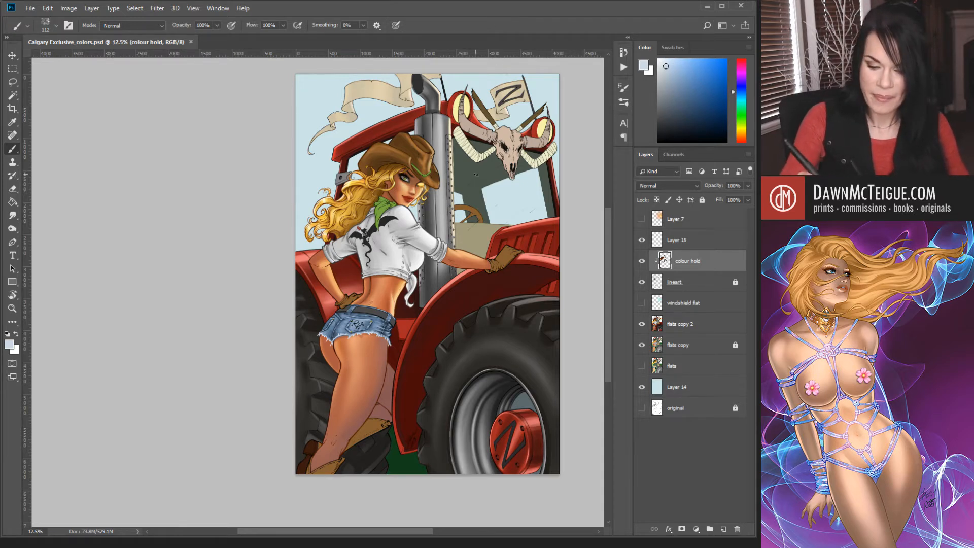
pyautogui.scroll(3, 425, 335)
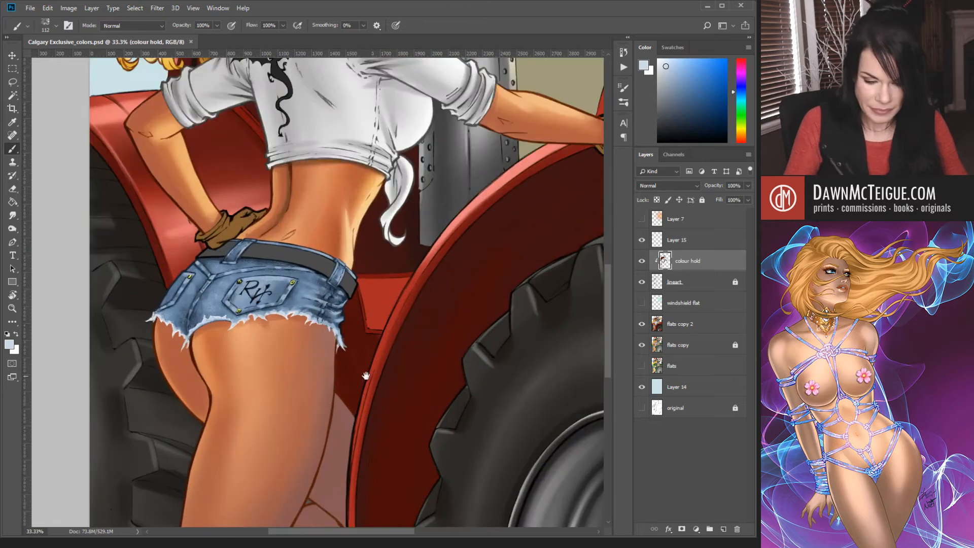
pyautogui.moveTo(366, 376); pyautogui.dragTo(444, 362)
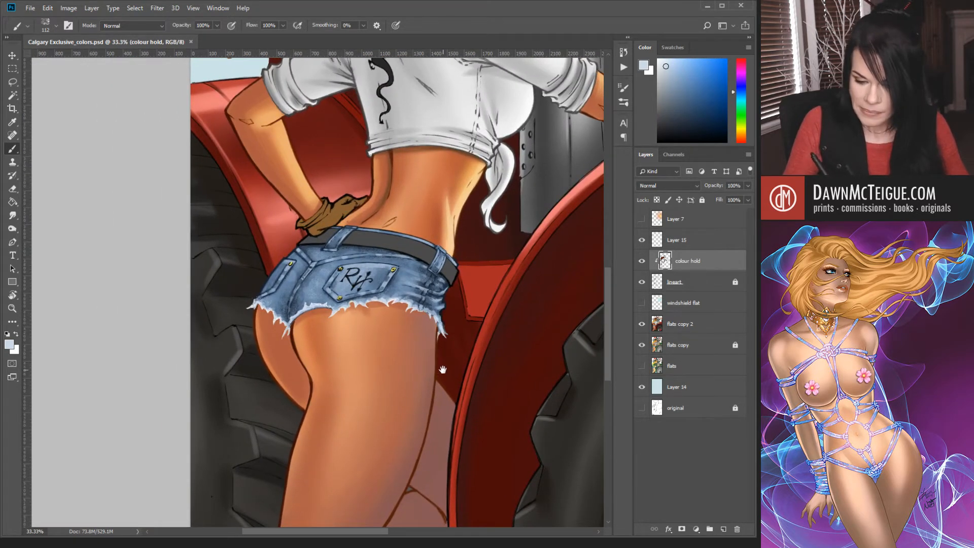
pyautogui.scroll(5, 397, 262)
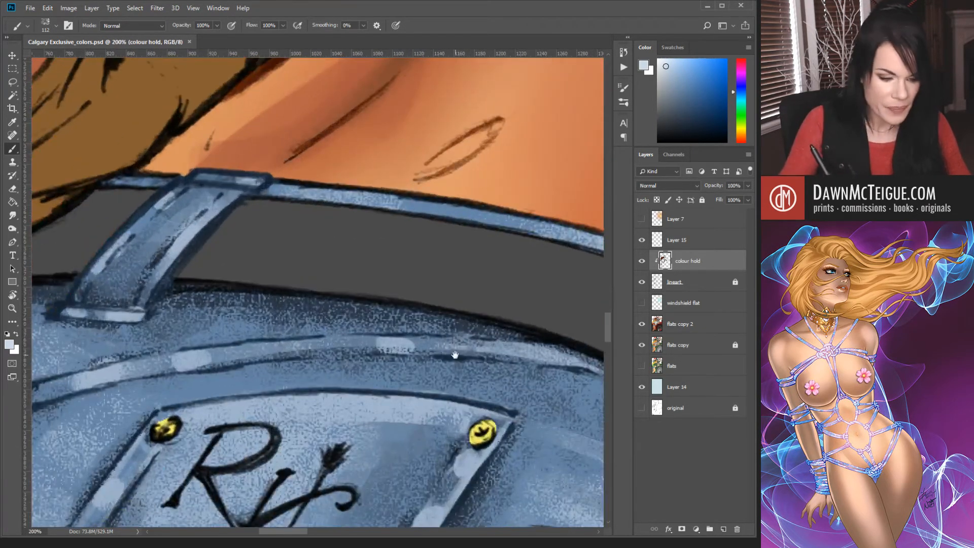
pyautogui.scroll(-3, 461, 295)
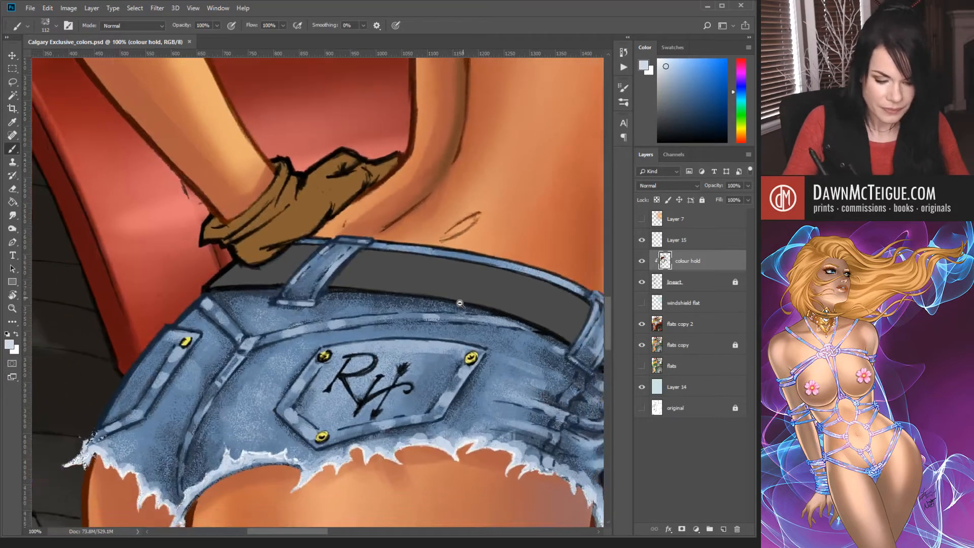
pyautogui.scroll(-4, 419, 348)
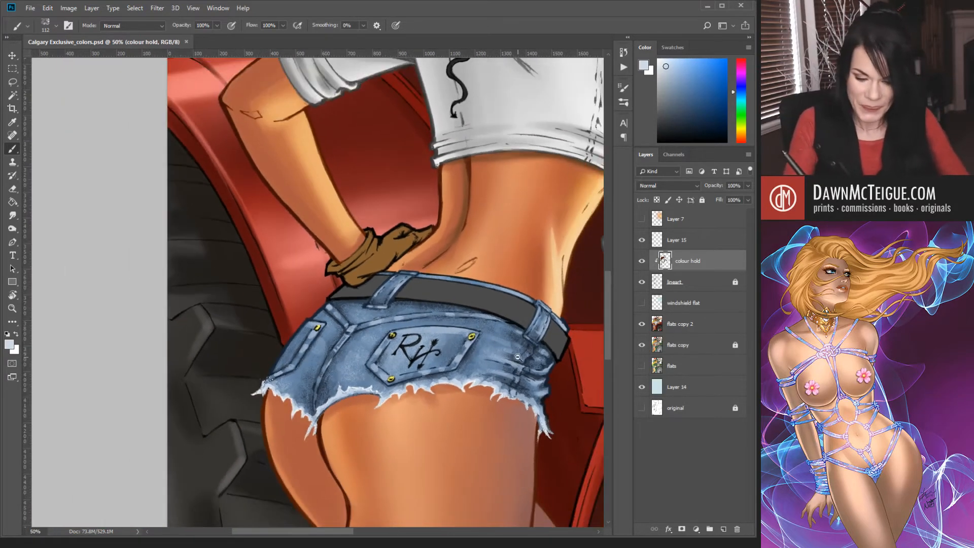
pyautogui.scroll(-1, 505, 372)
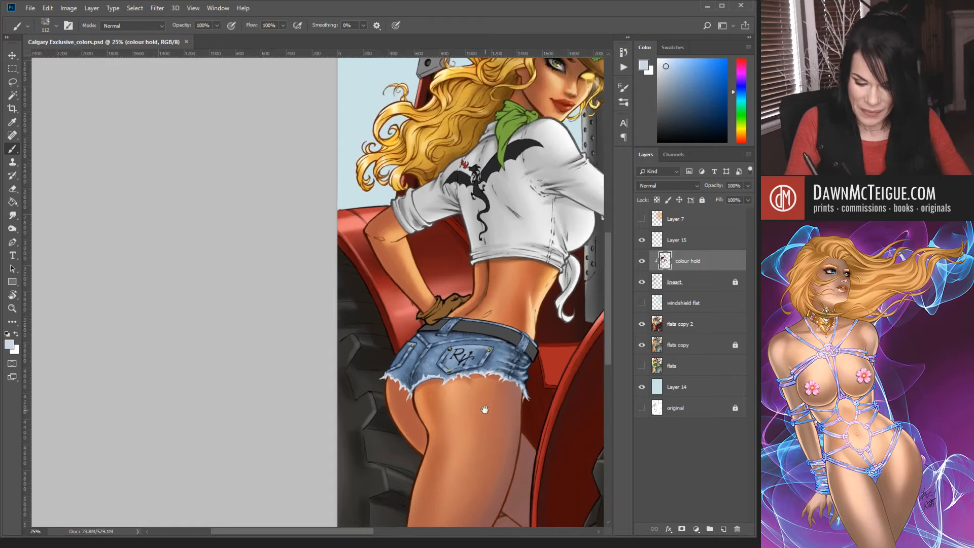
pyautogui.moveTo(483, 409); pyautogui.dragTo(446, 326)
pyautogui.moveTo(451, 372); pyautogui.dragTo(404, 392)
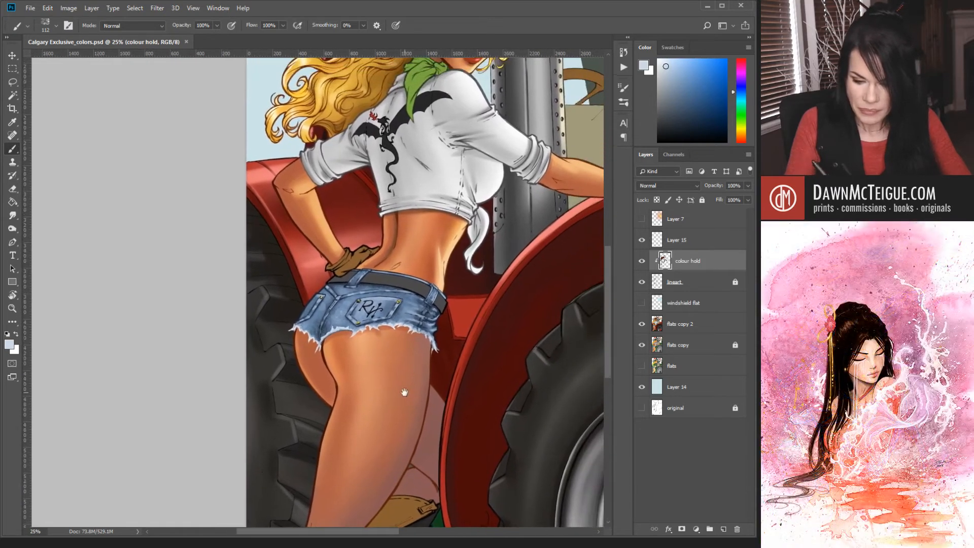
pyautogui.moveTo(472, 290); pyautogui.dragTo(376, 403)
pyautogui.moveTo(461, 320); pyautogui.dragTo(512, 246)
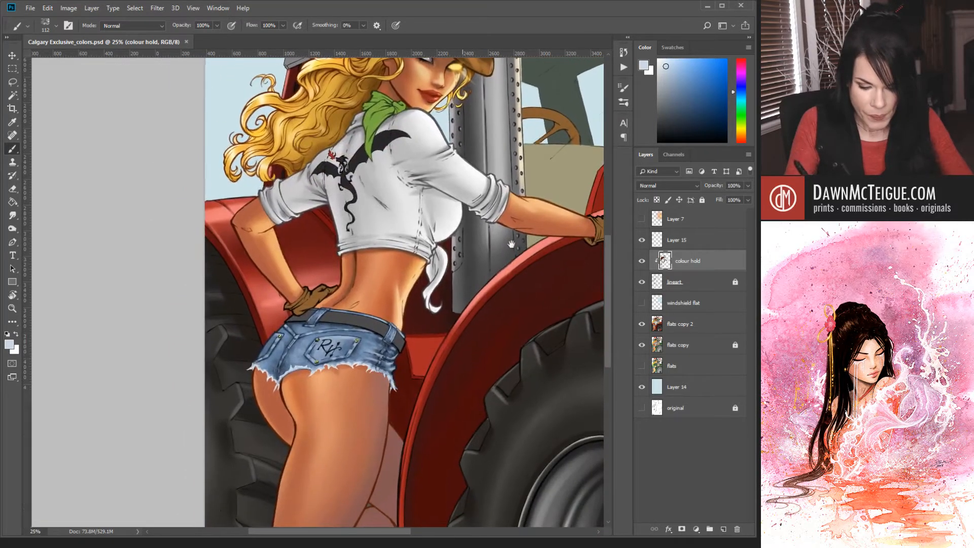
pyautogui.moveTo(439, 392); pyautogui.dragTo(458, 330)
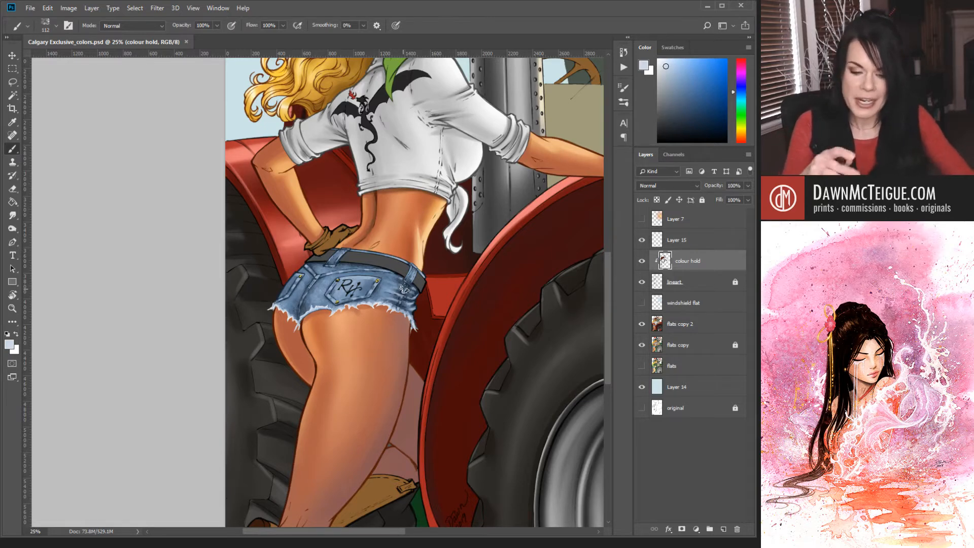
pyautogui.keyDown('alt'); pyautogui.click(411, 296); pyautogui.keyUp('alt')
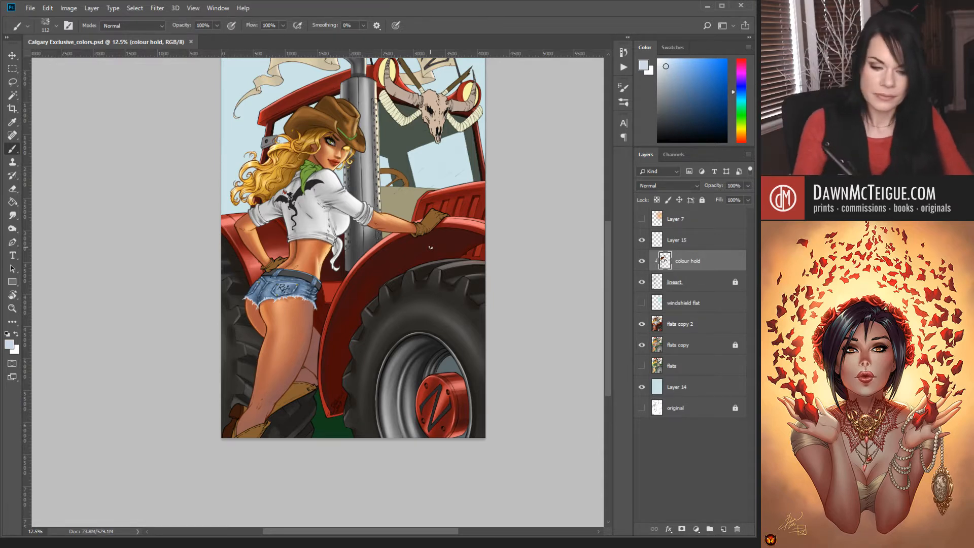
# Tint the frayed threads below the bunched hip folds with sampled light blue, using a textured brush at size 42 and 100% flow.
pyautogui.moveTo(324, 304)
pyautogui.mouseDown()
pyautogui.moveTo(301, 316)
pyautogui.moveTo(317, 356)
pyautogui.moveTo(355, 391)
pyautogui.mouseUp()
pyautogui.click(319, 319)
pyautogui.keyDown('alt'); pyautogui.click(348, 350); pyautogui.keyUp('alt')
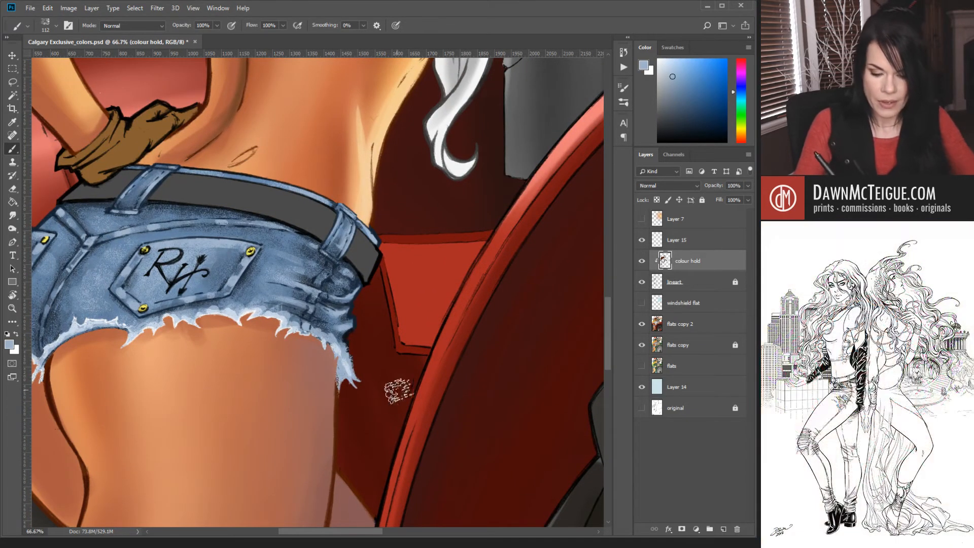
pyautogui.hotkey('ctrl', 'z')
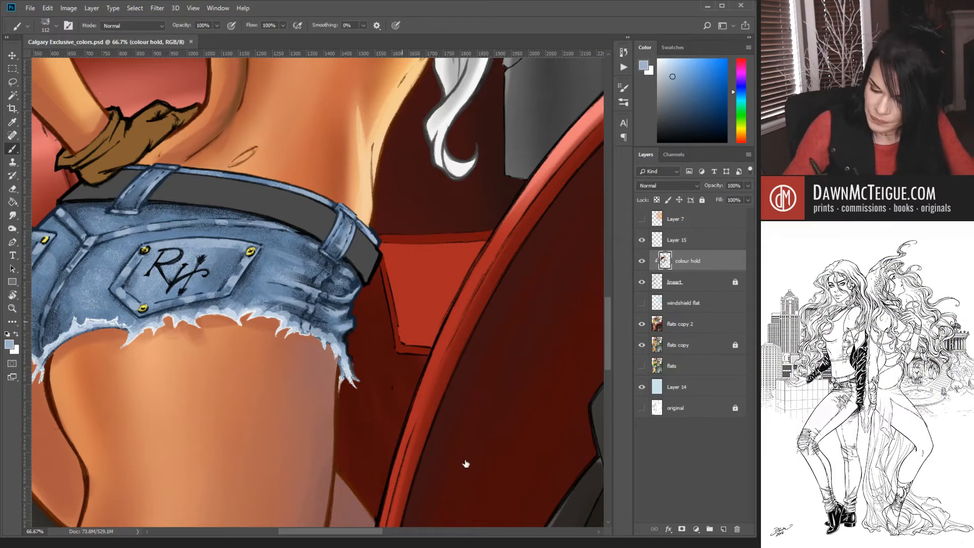
pyautogui.moveTo(348, 374); pyautogui.dragTo(341, 354)
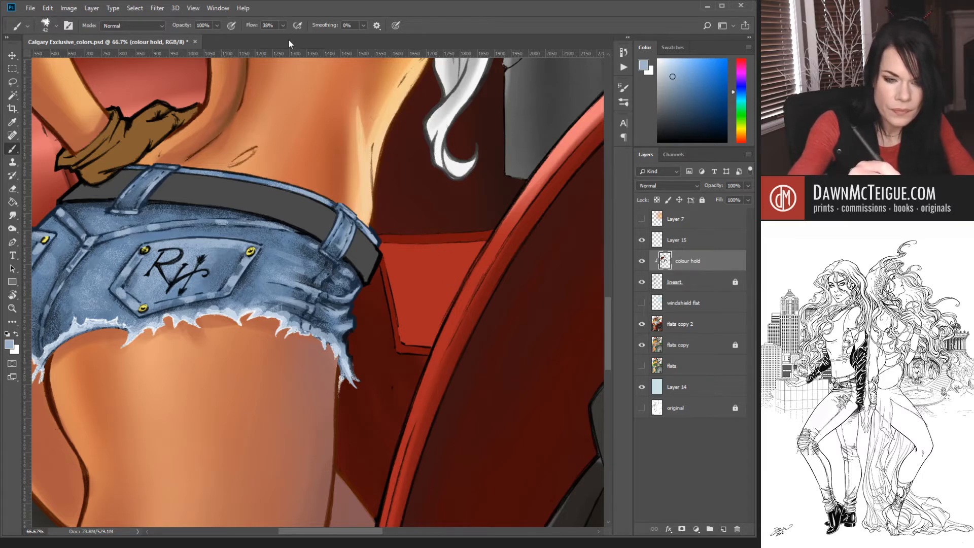
pyautogui.moveTo(283, 38); pyautogui.dragTo(317, 38)
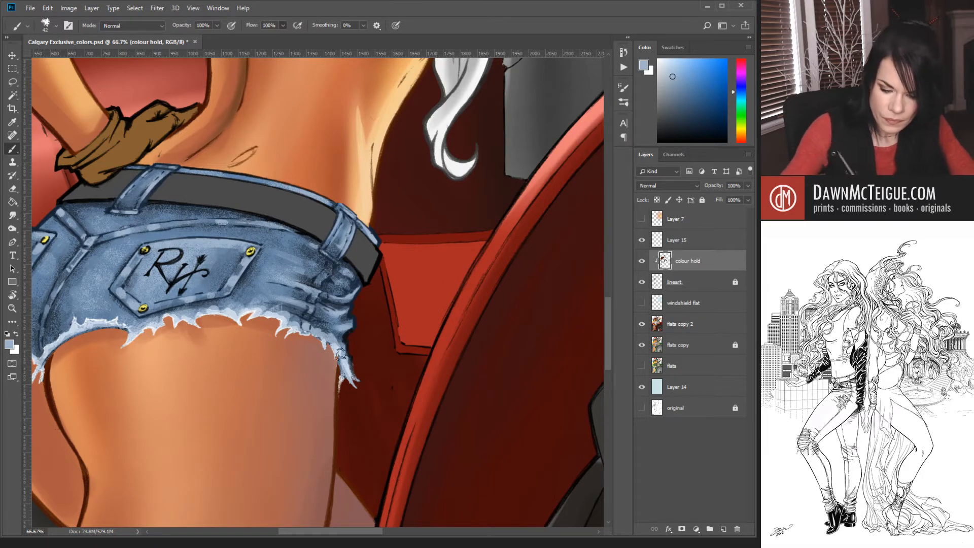
pyautogui.moveTo(341, 354); pyautogui.dragTo(356, 378)
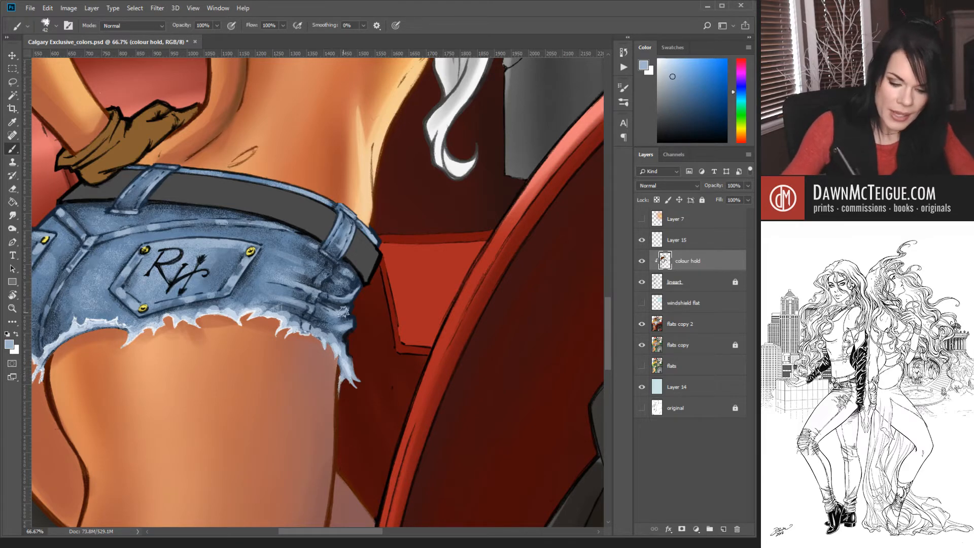
# Shade the hem threads from the inner thigh to the outer corner with a sampled medium denim blue, using a size 20 brush.
pyautogui.moveTo(304, 375); pyautogui.dragTo(427, 361)
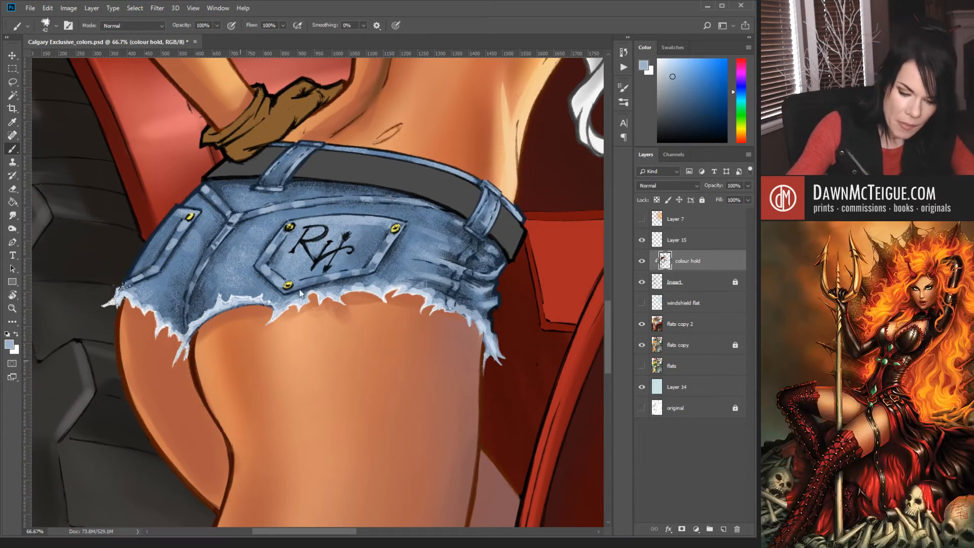
pyautogui.press('[')
pyautogui.press('[')
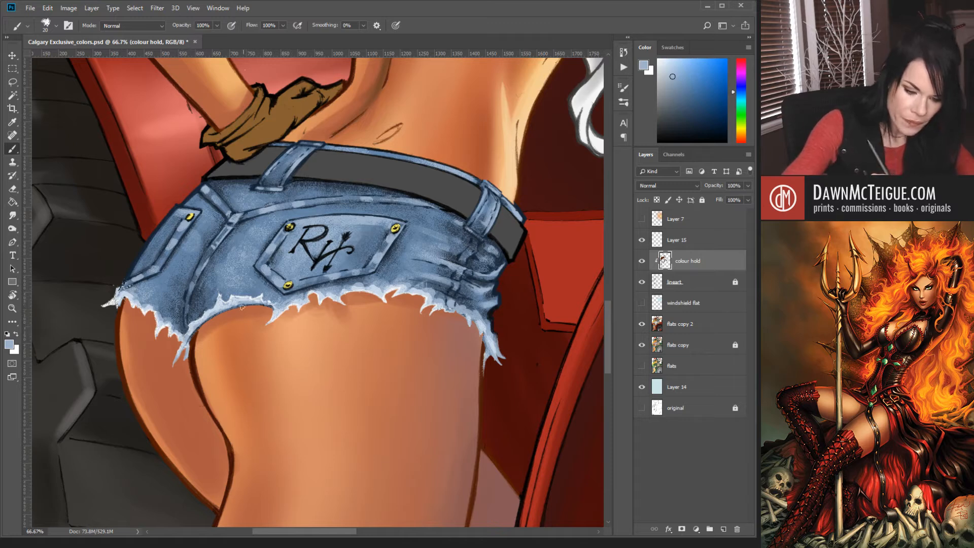
pyautogui.keyDown('alt'); pyautogui.click(175, 330); pyautogui.keyUp('alt')
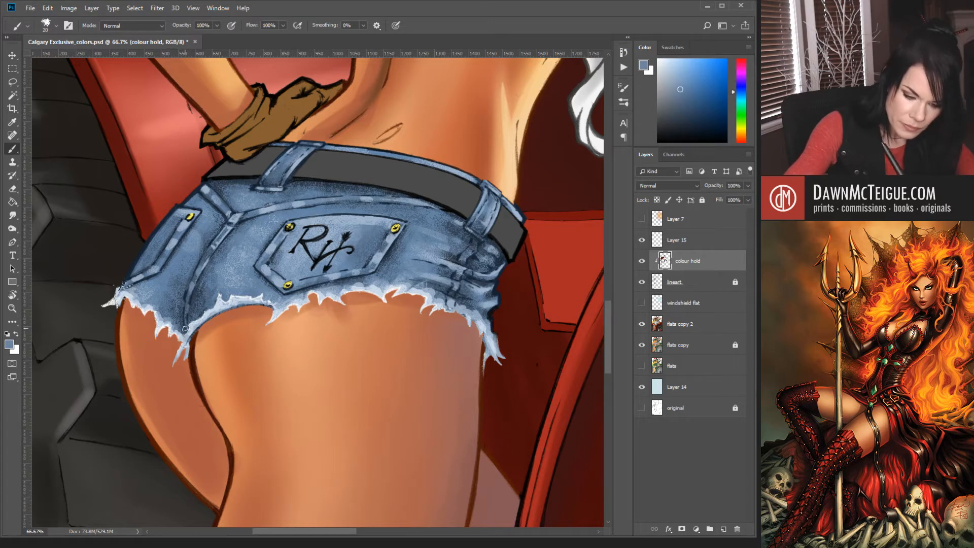
pyautogui.moveTo(185, 321); pyautogui.dragTo(190, 301)
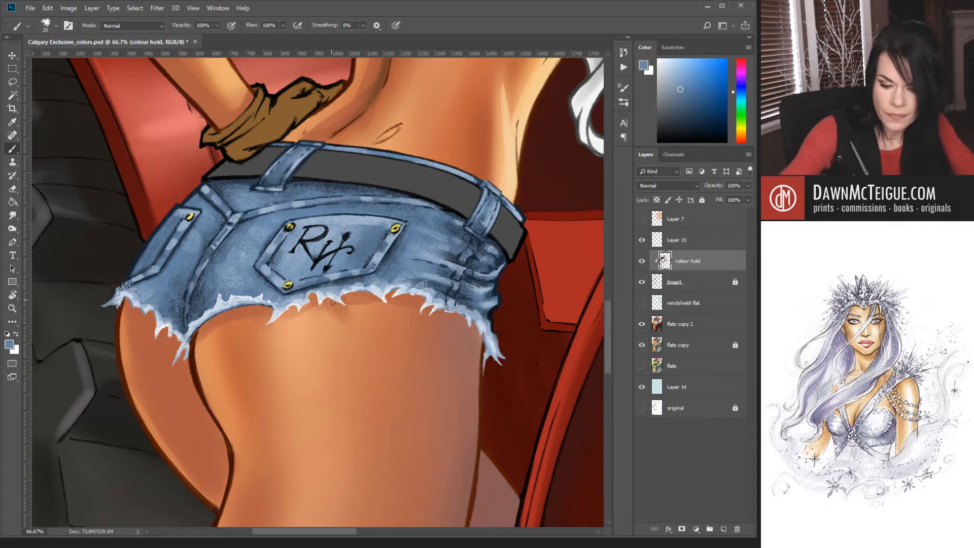
# Compare the shaded hem with the full figure and inspect its outer corner below the far pocket up close.
pyautogui.keyDown('ctrl'); pyautogui.keyDown('alt'); pyautogui.click(528, 319); pyautogui.keyUp('alt'); pyautogui.keyUp('ctrl')
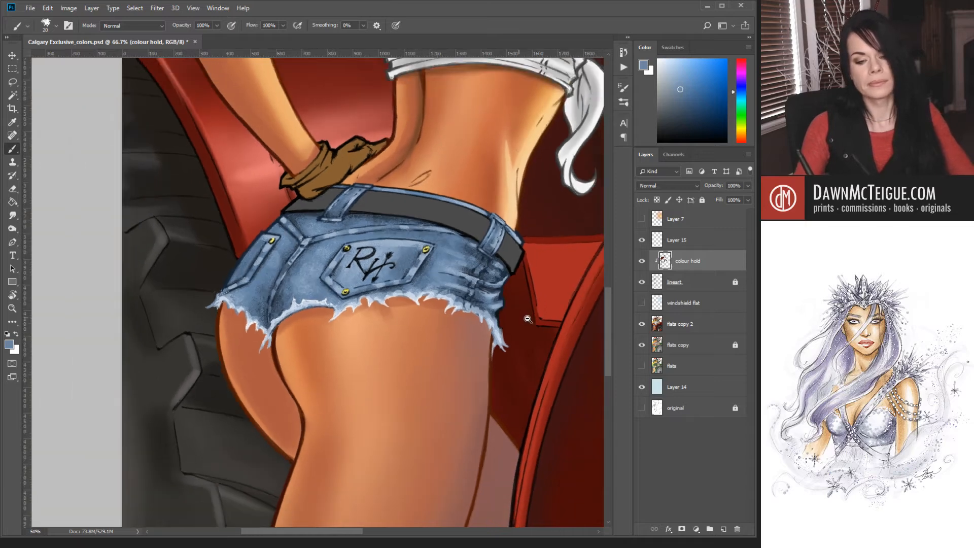
pyautogui.keyDown('alt'); pyautogui.click(527, 325); pyautogui.keyUp('alt')
pyautogui.keyDown('alt'); pyautogui.click(528, 340); pyautogui.keyUp('alt')
pyautogui.keyDown('alt'); pyautogui.click(534, 358); pyautogui.keyUp('alt')
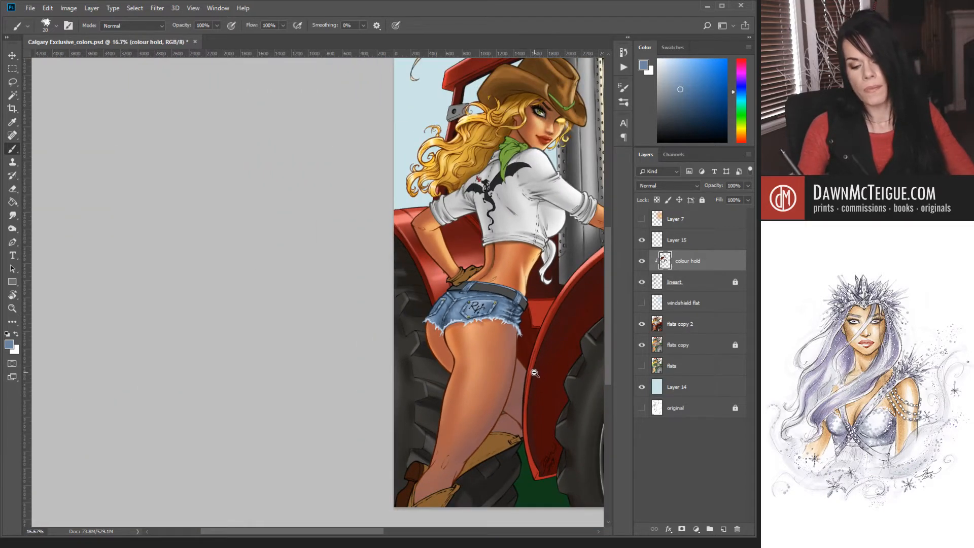
pyautogui.keyDown('ctrl'); pyautogui.click(465, 319); pyautogui.keyUp('ctrl')
pyautogui.keyDown('ctrl'); pyautogui.click(465, 321); pyautogui.keyUp('ctrl')
pyautogui.keyDown('ctrl'); pyautogui.click(465, 325); pyautogui.keyUp('ctrl')
pyautogui.keyDown('ctrl'); pyautogui.click(465, 330); pyautogui.keyUp('ctrl')
pyautogui.keyDown('ctrl'); pyautogui.click(465, 335); pyautogui.keyUp('ctrl')
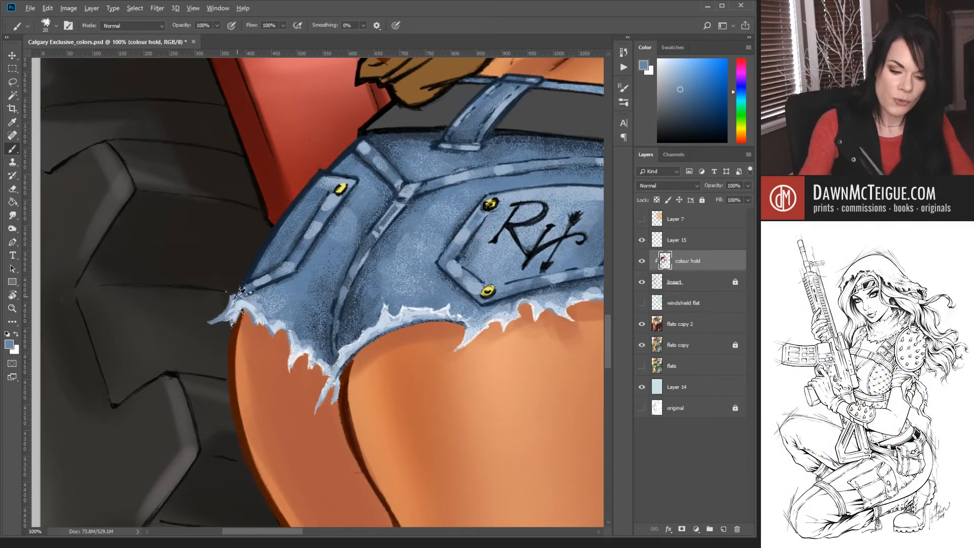
# Touch up the dark line art at the shorts' outer hem corner with sampled denim blue and navy.
pyautogui.keyDown('alt'); pyautogui.click(240, 292); pyautogui.keyUp('alt')
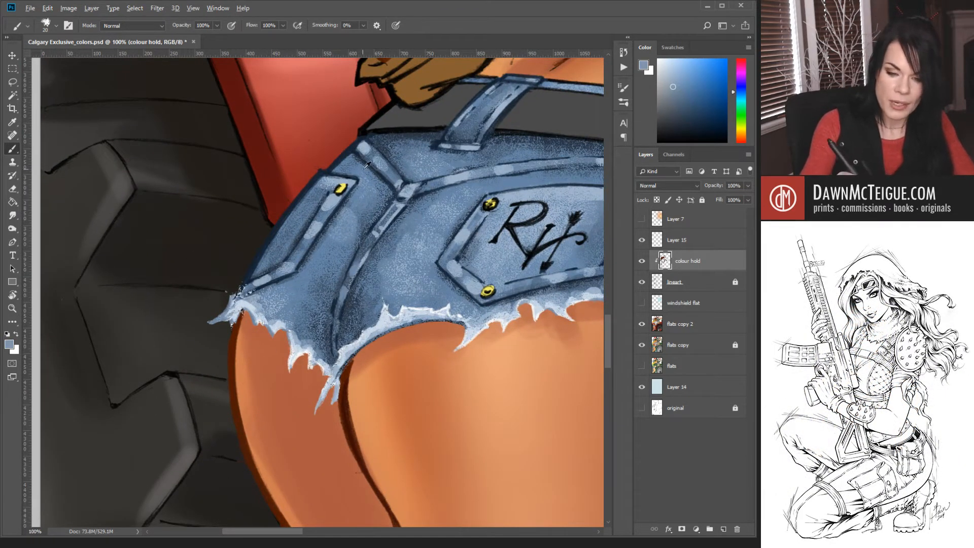
pyautogui.keyDown('alt'); pyautogui.click(247, 290); pyautogui.keyUp('alt')
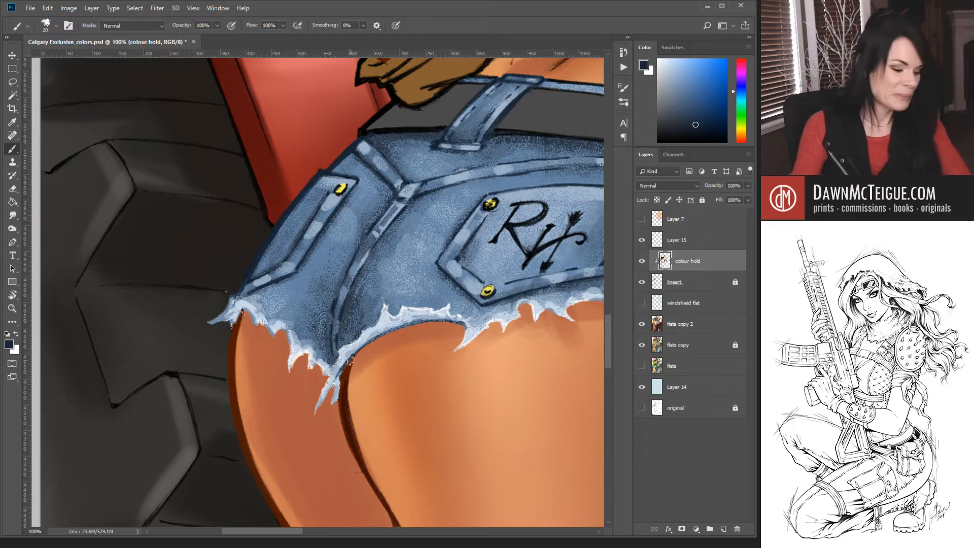
# Recolor the black outlines of the thighs and lower leg with sampled dark brown on the colour hold layer, using a size 20 brush.
pyautogui.keyDown('alt'); pyautogui.click(352, 376); pyautogui.keyUp('alt')
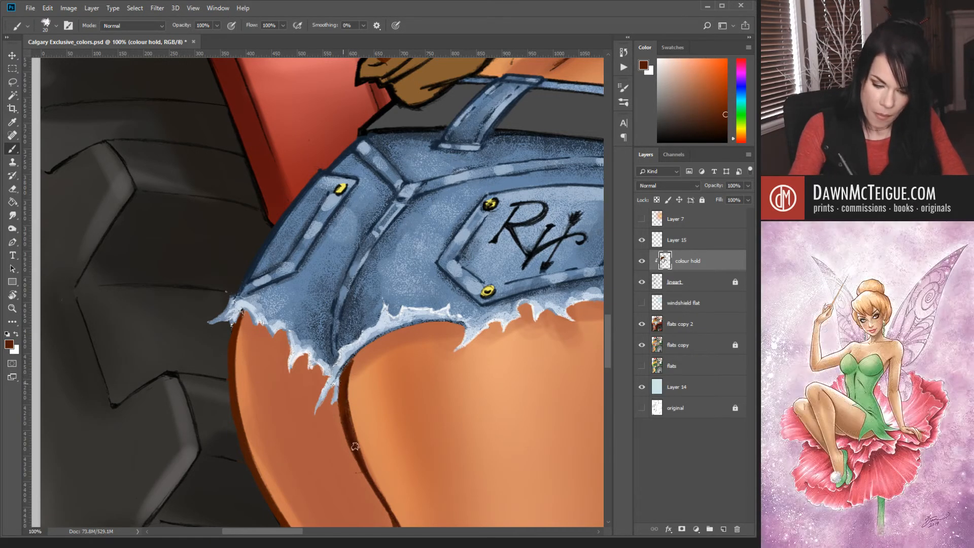
pyautogui.moveTo(413, 462); pyautogui.dragTo(380, 194)
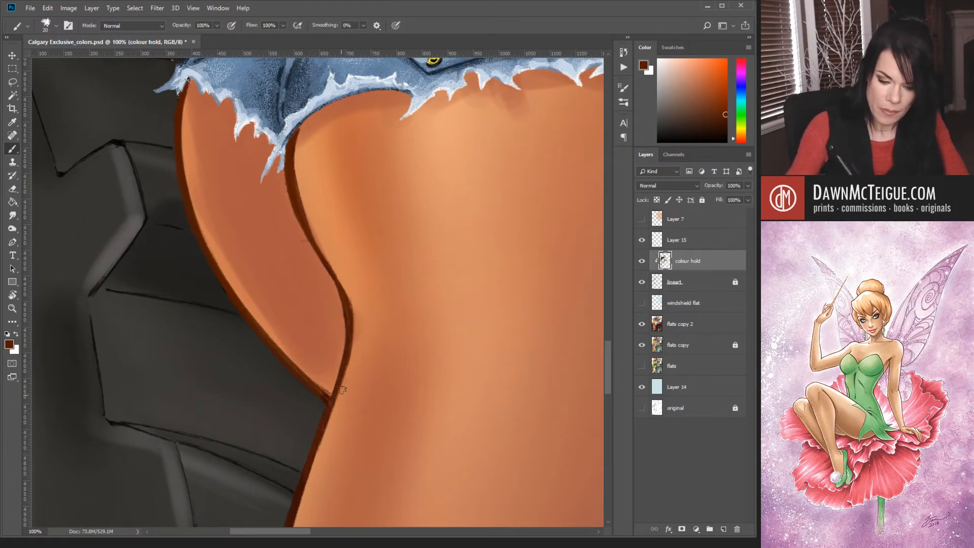
pyautogui.moveTo(356, 424); pyautogui.dragTo(406, 182)
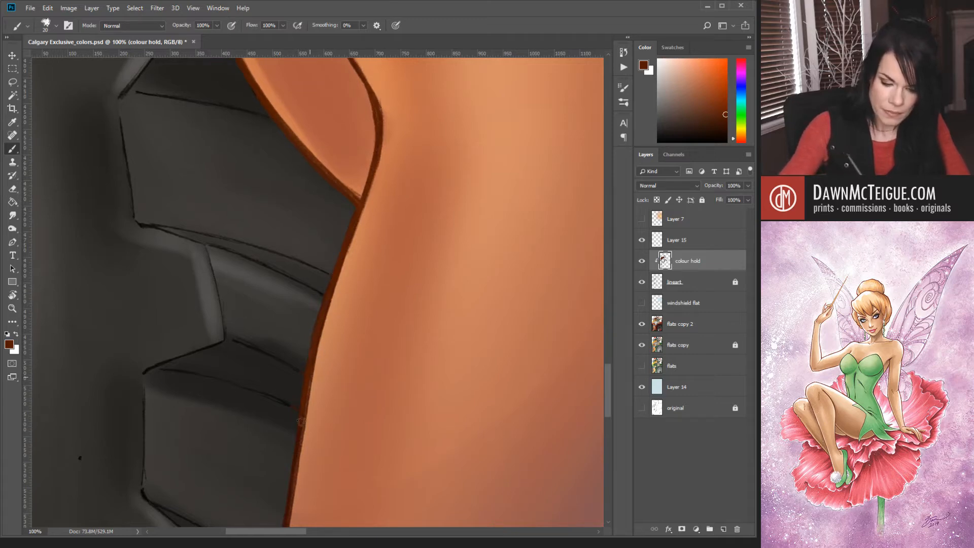
pyautogui.moveTo(315, 474); pyautogui.dragTo(363, 208)
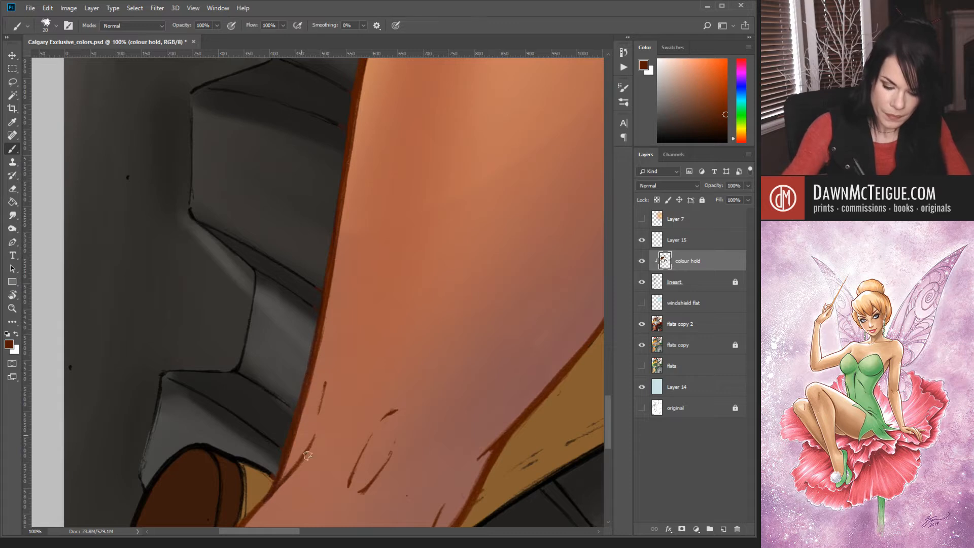
pyautogui.moveTo(469, 190); pyautogui.dragTo(320, 456)
pyautogui.moveTo(527, 132); pyautogui.dragTo(274, 497)
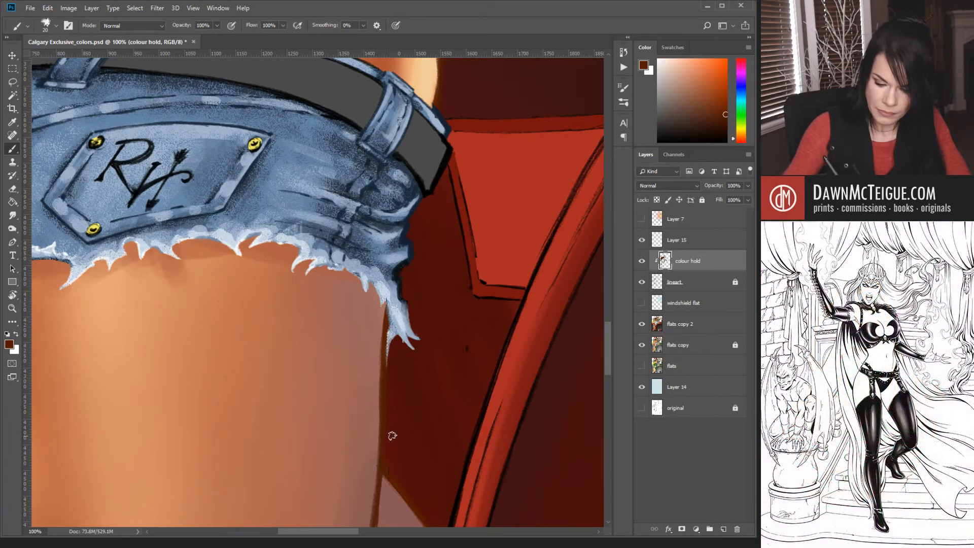
pyautogui.moveTo(386, 451)
pyautogui.mouseDown()
pyautogui.moveTo(387, 480)
pyautogui.moveTo(403, 457)
pyautogui.moveTo(385, 239)
pyautogui.mouseUp()
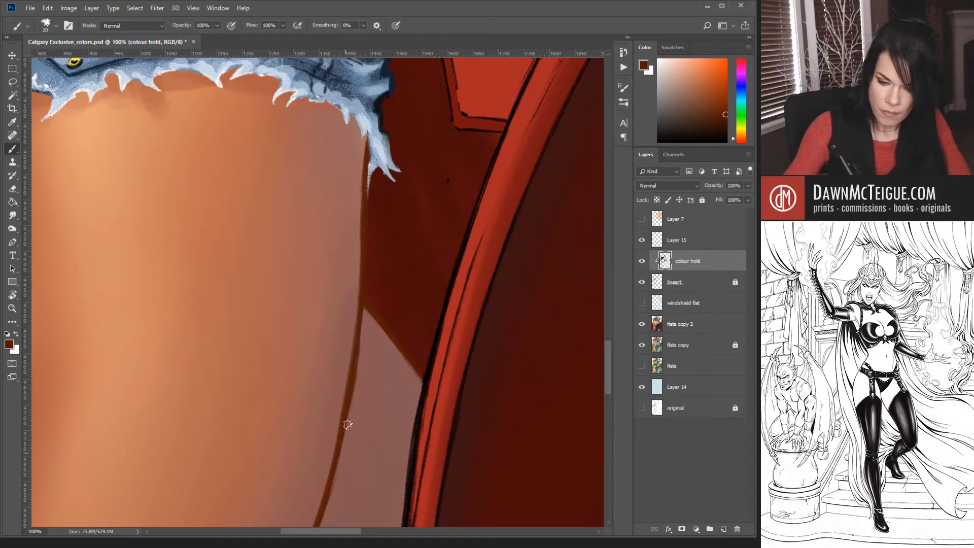
pyautogui.moveTo(344, 441); pyautogui.dragTo(418, 264)
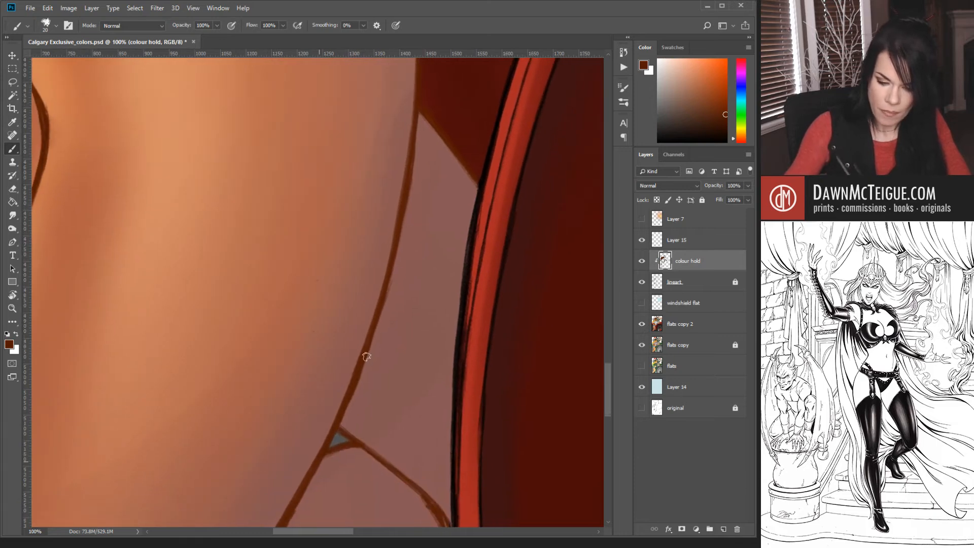
pyautogui.moveTo(381, 398); pyautogui.dragTo(478, 267)
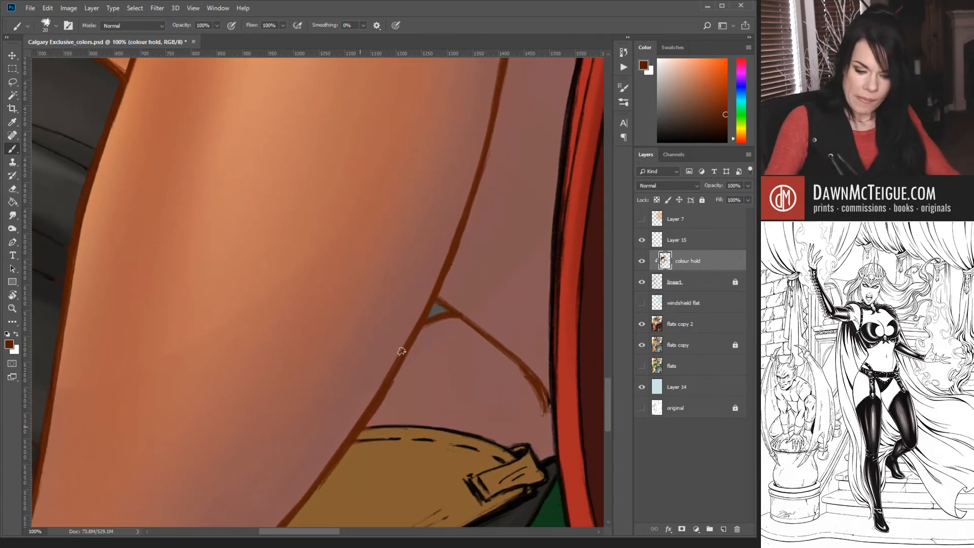
# Examine the recolored leg outlines and denim shorts up close and against the cowgirl's whole figure.
pyautogui.keyDown('ctrl'); pyautogui.keyDown('alt'); pyautogui.click(469, 303); pyautogui.keyUp('alt'); pyautogui.keyUp('ctrl')
pyautogui.keyDown('ctrl'); pyautogui.keyDown('alt'); pyautogui.click(469, 303); pyautogui.keyUp('alt'); pyautogui.keyUp('ctrl')
pyautogui.keyDown('ctrl'); pyautogui.keyDown('alt'); pyautogui.click(469, 305); pyautogui.keyUp('alt'); pyautogui.keyUp('ctrl')
pyautogui.keyDown('ctrl'); pyautogui.keyDown('alt'); pyautogui.click(474, 309); pyautogui.keyUp('alt'); pyautogui.keyUp('ctrl')
pyautogui.moveTo(447, 258); pyautogui.dragTo(473, 359)
pyautogui.keyDown('ctrl'); pyautogui.click(475, 295); pyautogui.keyUp('ctrl')
pyautogui.keyDown('ctrl'); pyautogui.click(475, 311); pyautogui.keyUp('ctrl')
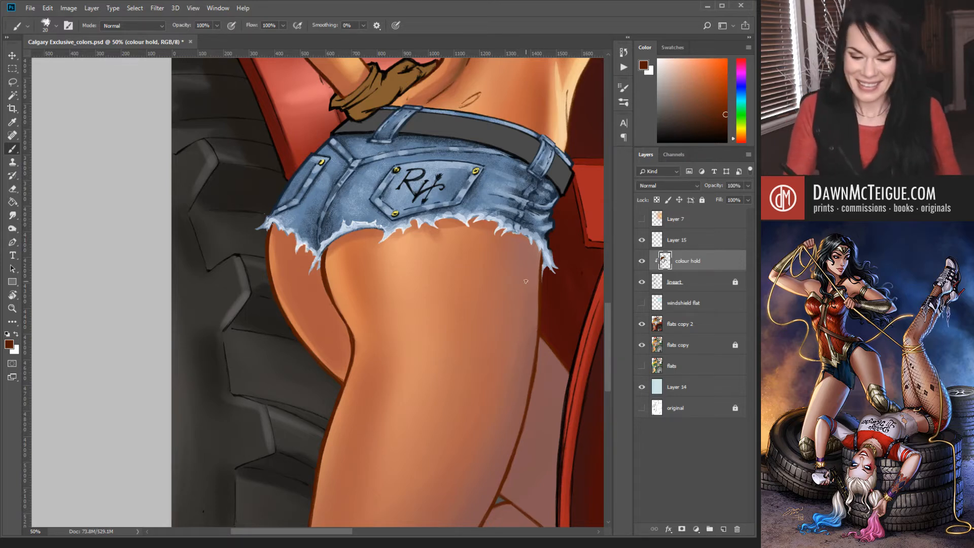
pyautogui.moveTo(470, 236); pyautogui.dragTo(452, 355)
pyautogui.moveTo(498, 397); pyautogui.dragTo(438, 380)
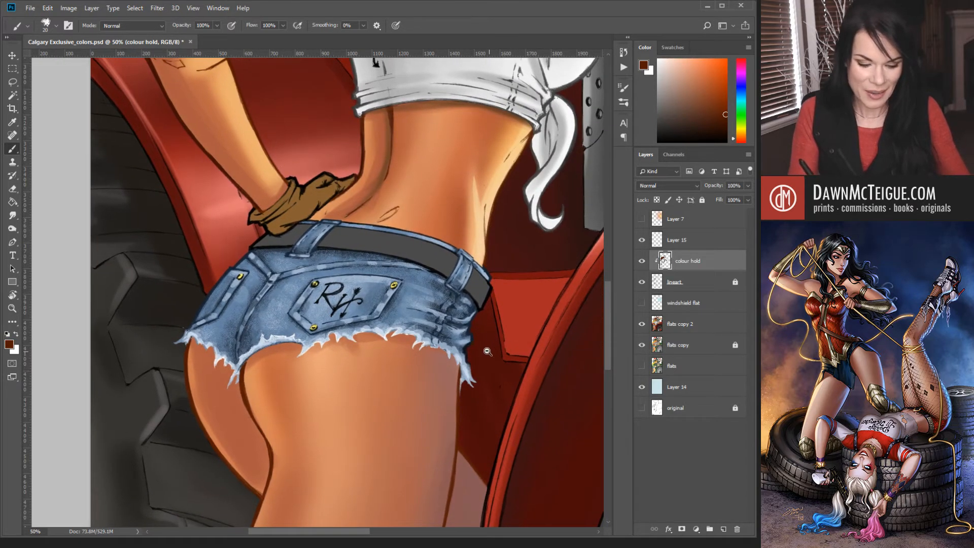
pyautogui.keyDown('ctrl'); pyautogui.keyDown('alt'); pyautogui.click(490, 350); pyautogui.keyUp('alt'); pyautogui.keyUp('ctrl')
pyautogui.keyDown('ctrl'); pyautogui.keyDown('alt'); pyautogui.click(490, 367); pyautogui.keyUp('alt'); pyautogui.keyUp('ctrl')
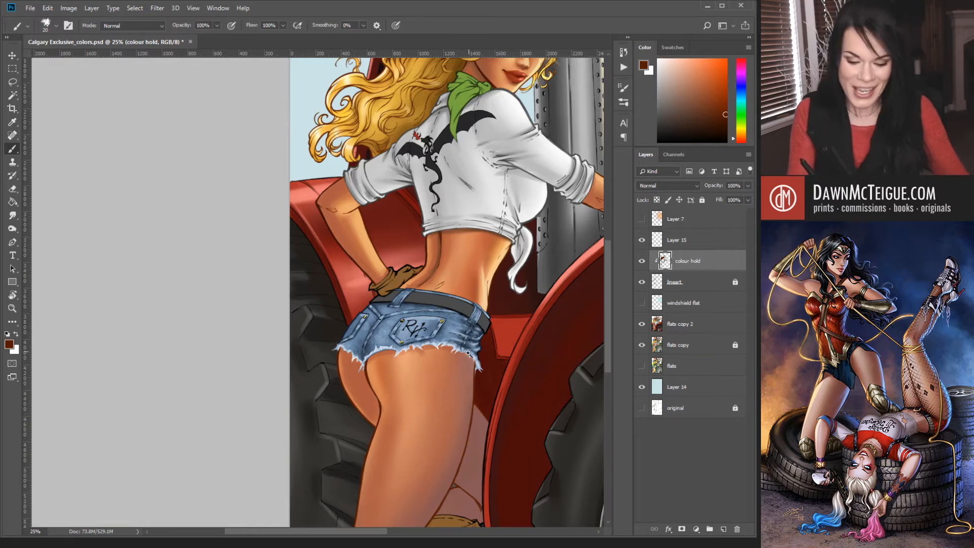
pyautogui.click(705, 343)
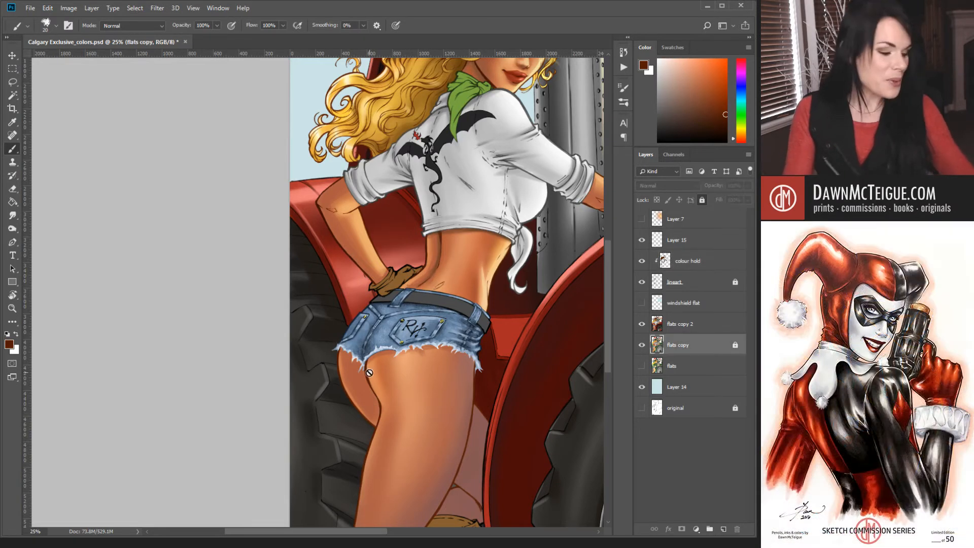
pyautogui.press('w')
pyautogui.click(390, 327)
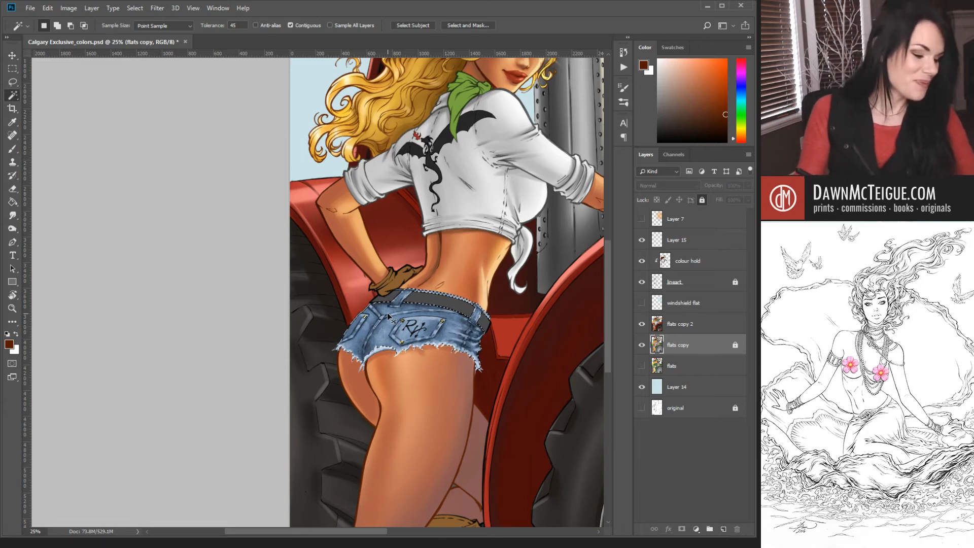
pyautogui.hotkey('ctrl', 'd')
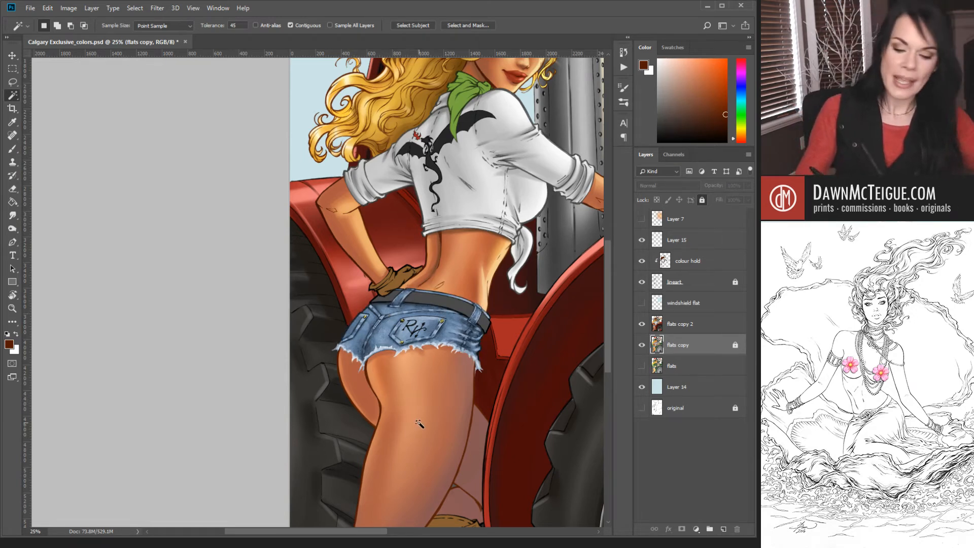
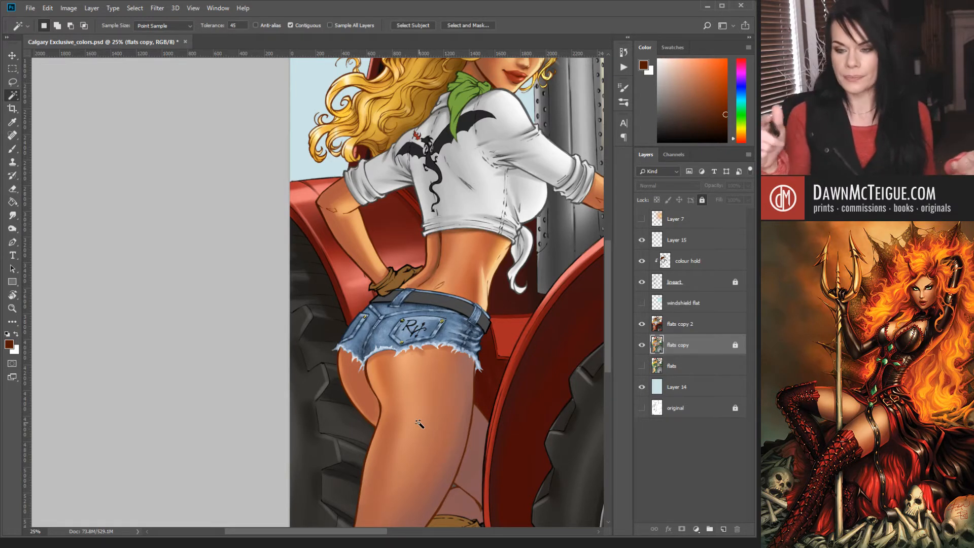
# Darken the shadow areas of the denim shorts on the flats copy 2 layer with the Burn tool, midtones at 46% exposure, size 143.
pyautogui.click(675, 326)
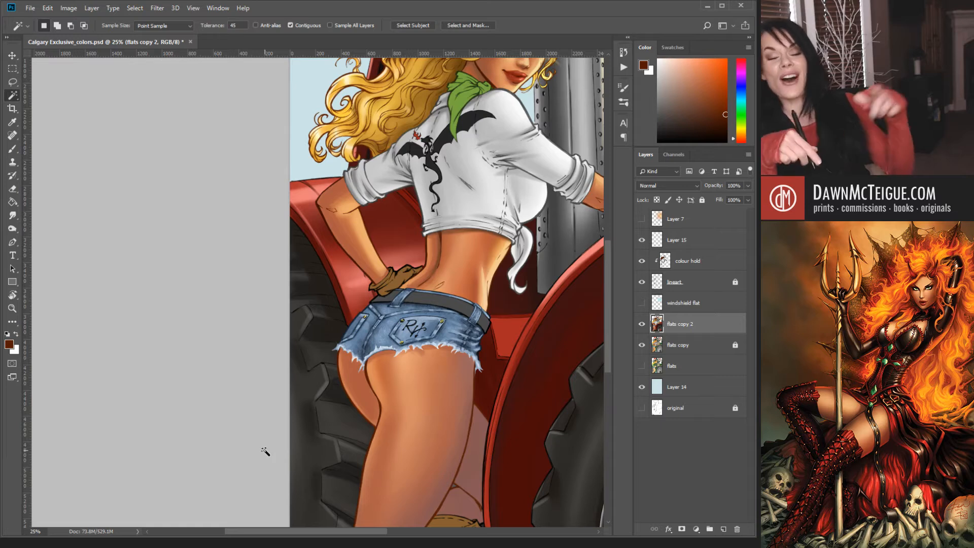
pyautogui.keyDown('ctrl'); pyautogui.click(421, 321); pyautogui.keyUp('ctrl')
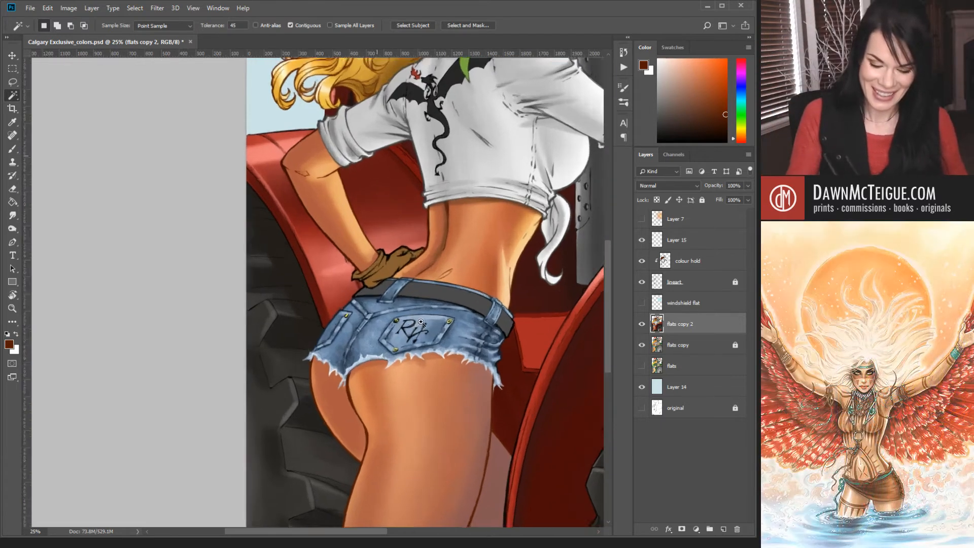
pyautogui.press('o')
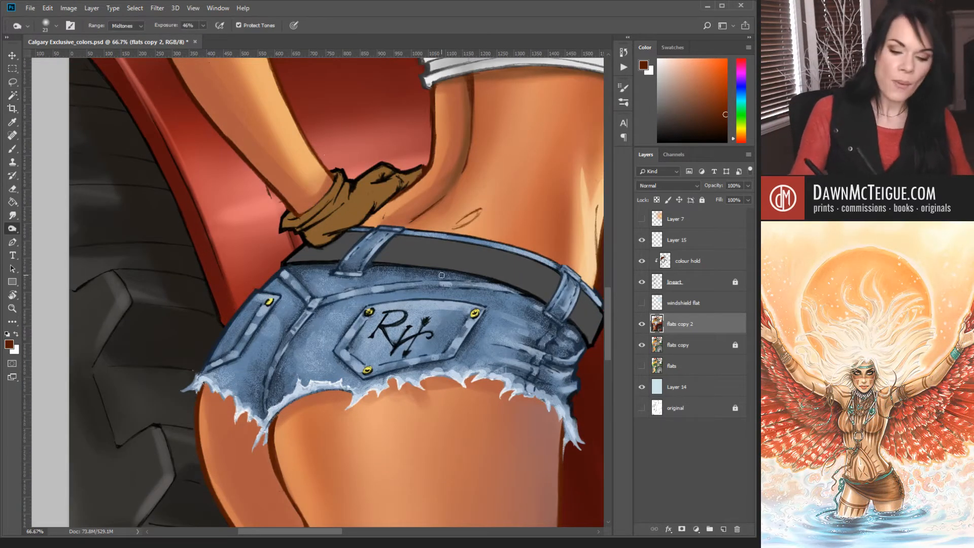
pyautogui.keyDown('alt'); pyautogui.click(462, 291); pyautogui.keyUp('alt')
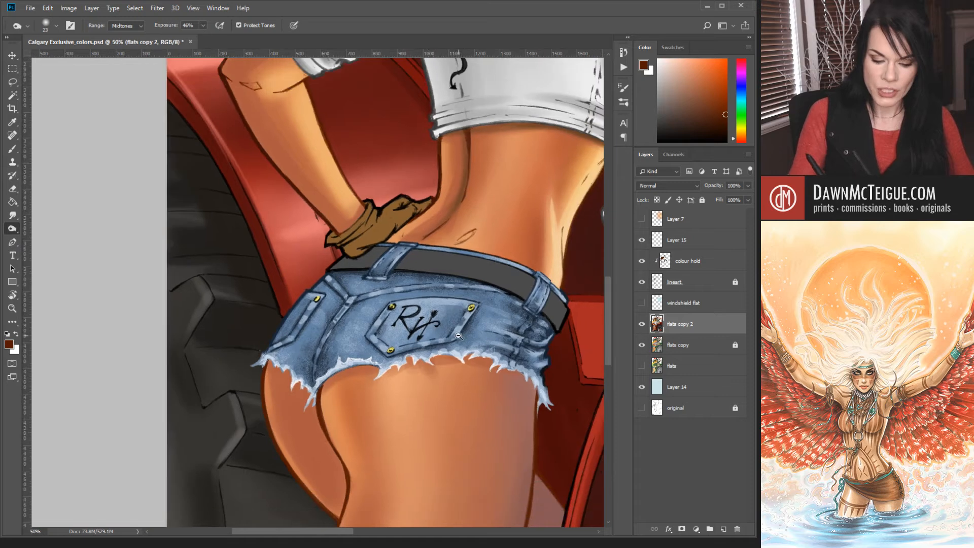
pyautogui.keyDown('alt'); pyautogui.click(430, 354); pyautogui.keyUp('alt')
pyautogui.moveTo(454, 370); pyautogui.dragTo(343, 344)
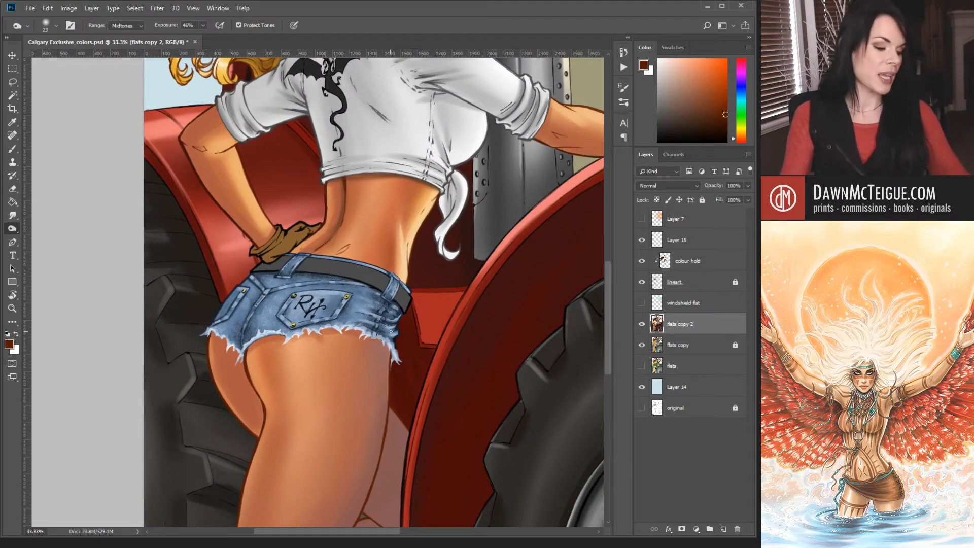
pyautogui.keyDown('alt'); pyautogui.click(413, 323); pyautogui.keyUp('alt')
pyautogui.keyDown('alt'); pyautogui.click(413, 323); pyautogui.keyUp('alt')
pyautogui.keyDown('alt'); pyautogui.click(414, 323); pyautogui.keyUp('alt')
pyautogui.keyDown('alt'); pyautogui.click(413, 323); pyautogui.keyUp('alt')
pyautogui.moveTo(447, 400)
pyautogui.mouseDown()
pyautogui.moveTo(358, 375)
pyautogui.moveTo(436, 355)
pyautogui.mouseUp()
pyautogui.keyDown('ctrl'); pyautogui.click(276, 300); pyautogui.keyUp('ctrl')
pyautogui.keyDown('ctrl'); pyautogui.click(277, 300); pyautogui.keyUp('ctrl')
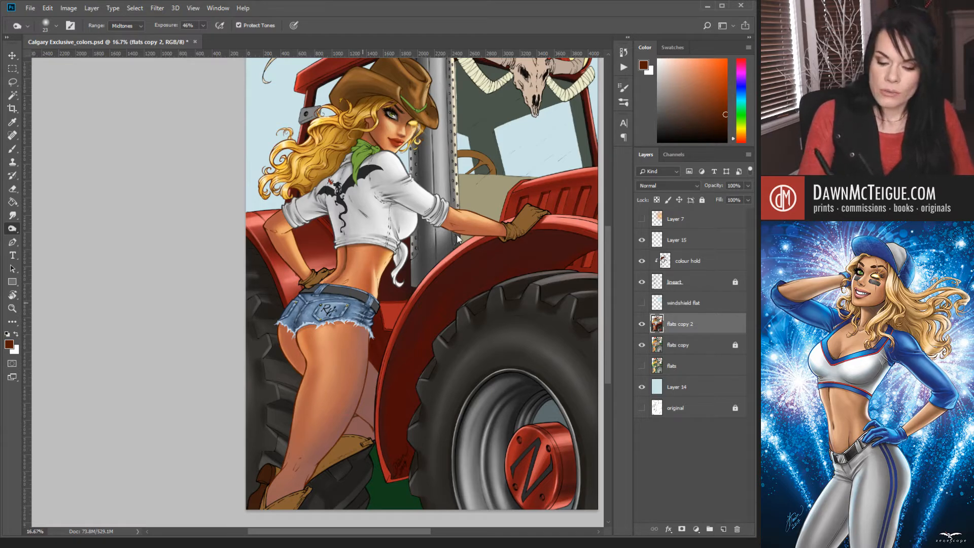
pyautogui.press(']')
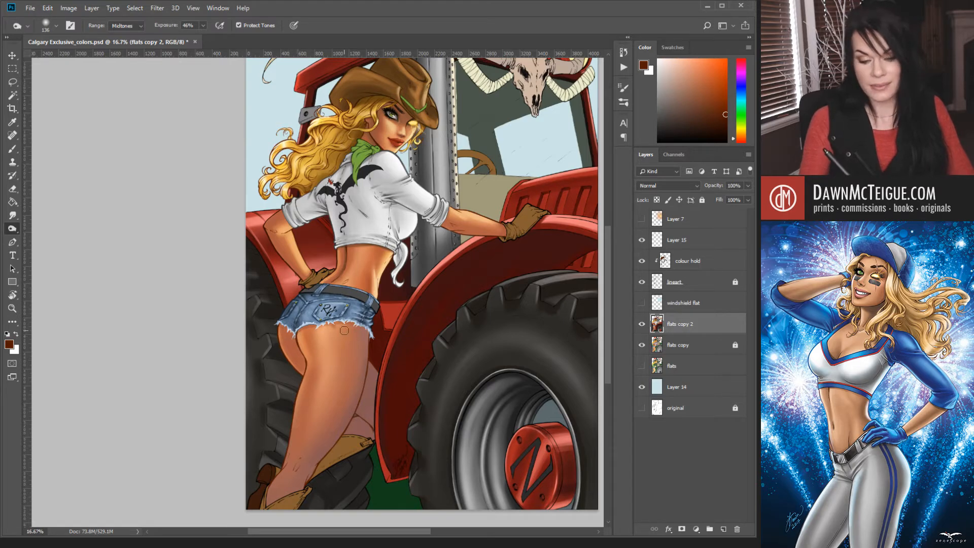
pyautogui.moveTo(438, 237); pyautogui.dragTo(429, 235)
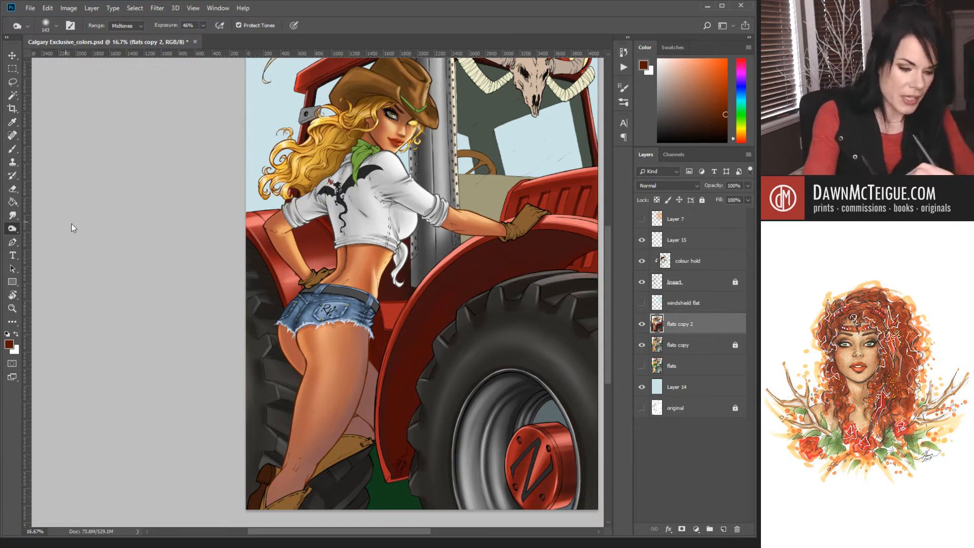
# Brighten the denim between the yoke and the side seam with the Dodge tool, midtones at 77% exposure, size 120.
pyautogui.hotkey('shift', 'o')
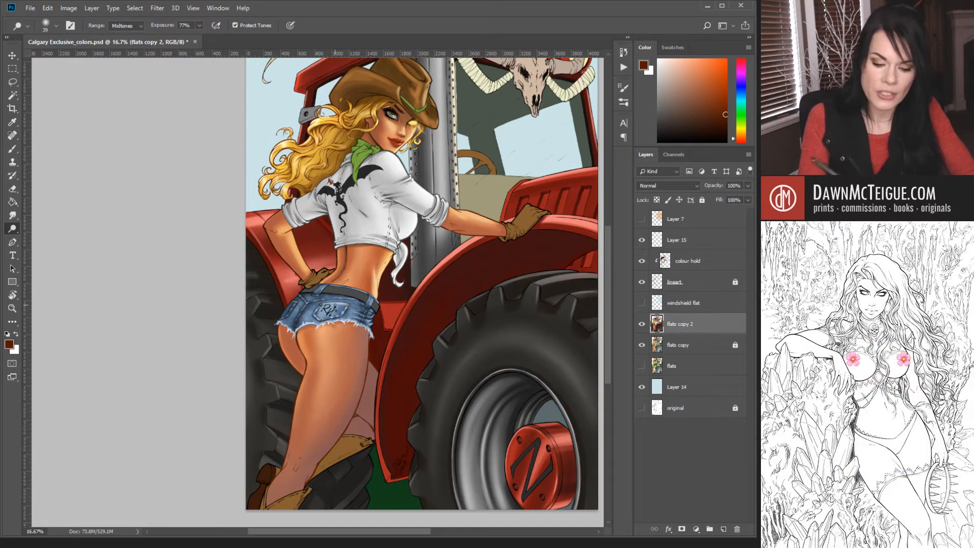
pyautogui.keyDown('ctrl'); pyautogui.click(422, 307); pyautogui.keyUp('ctrl')
pyautogui.keyDown('ctrl'); pyautogui.click(422, 306); pyautogui.keyUp('ctrl')
pyautogui.moveTo(386, 379); pyautogui.dragTo(500, 373)
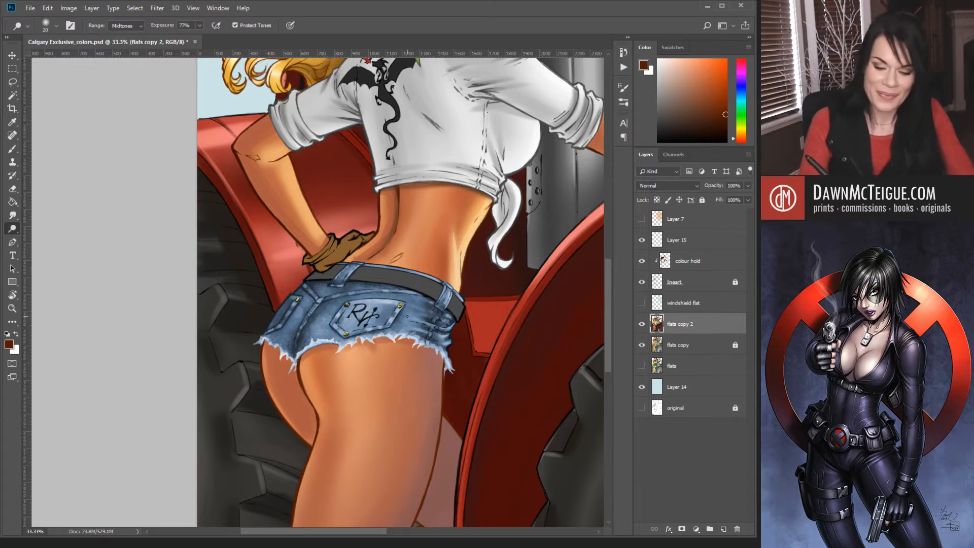
pyautogui.press(']')
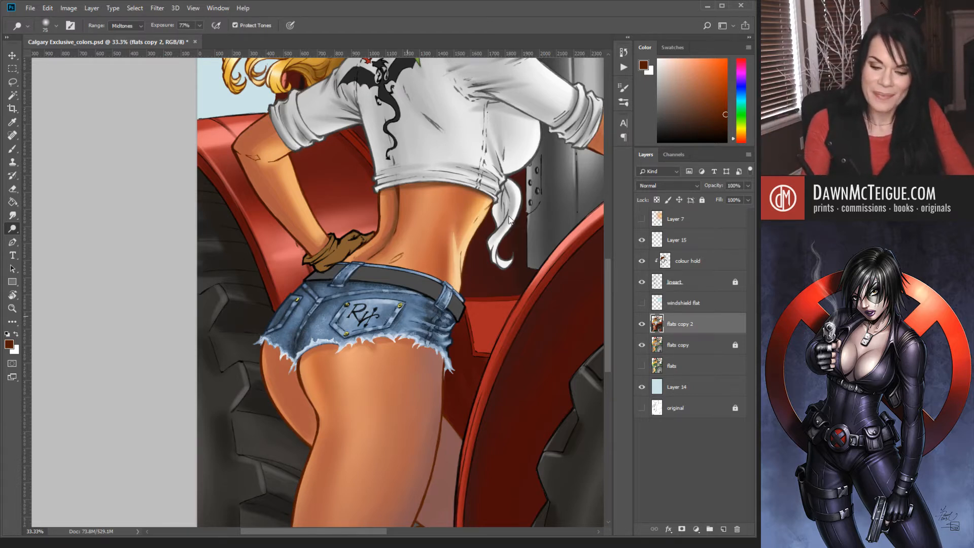
pyautogui.press(']')
pyautogui.press(']')
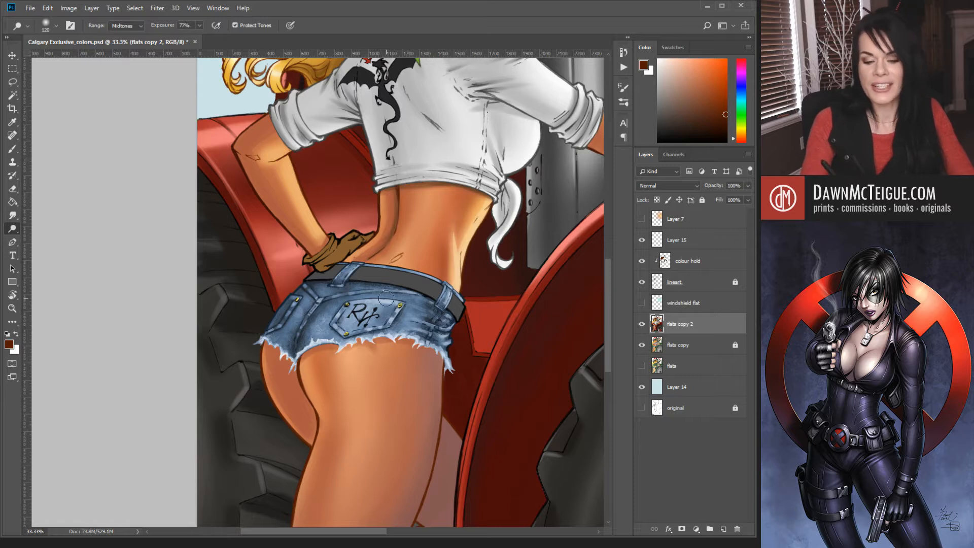
pyautogui.moveTo(372, 298)
pyautogui.mouseDown()
pyautogui.moveTo(338, 315)
pyautogui.moveTo(326, 316)
pyautogui.mouseUp()
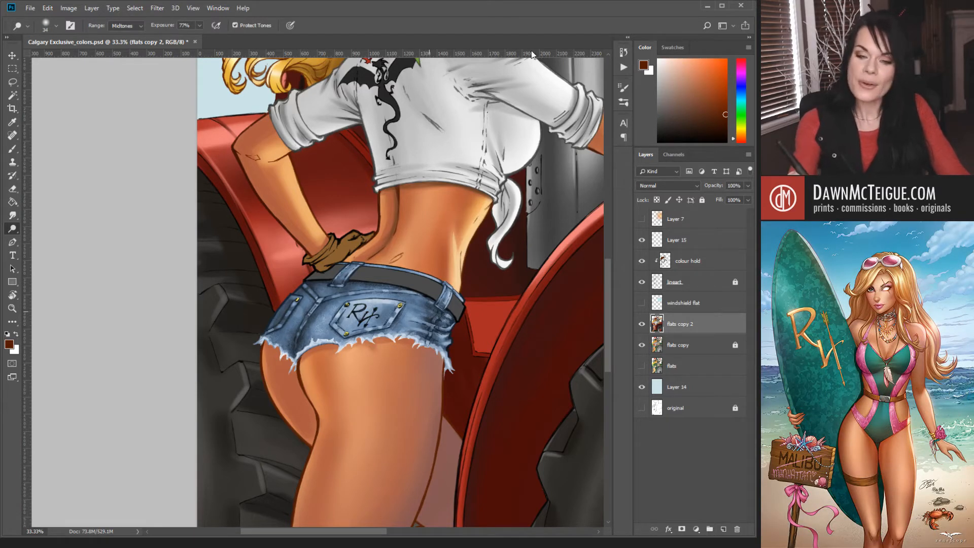
# Refine the highlights around the monogrammed back pocket with the Dodge brush reduced to size 34.
pyautogui.press('[')
pyautogui.press('[')
pyautogui.press('[')
pyautogui.press('[')
pyautogui.press('[')
pyautogui.press('[')
pyautogui.press('[')
pyautogui.press('[')
pyautogui.press('[')
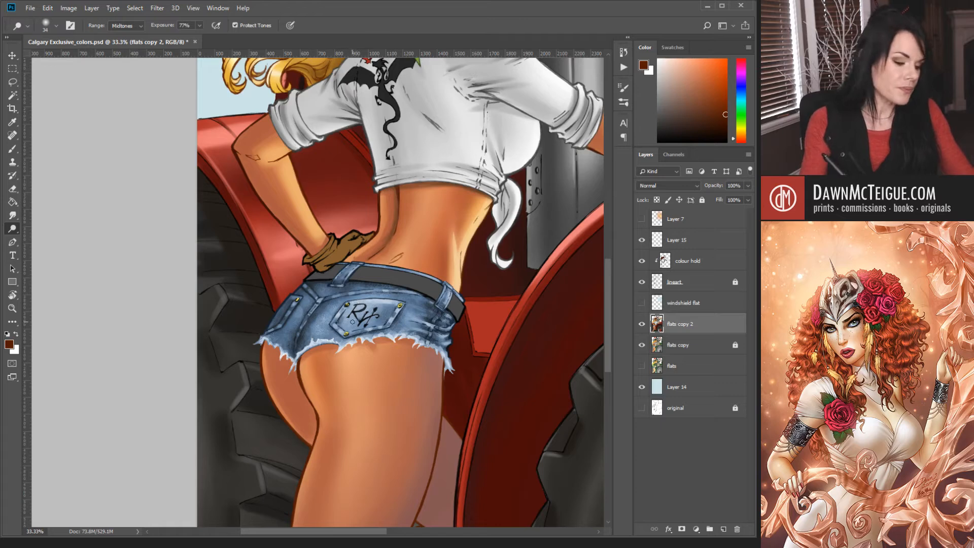
# Add denim grain beside the monogrammed pocket with a sampled grayish blue, using a size 180 textured brush at 54% opacity and 53% flow.
pyautogui.press('b')
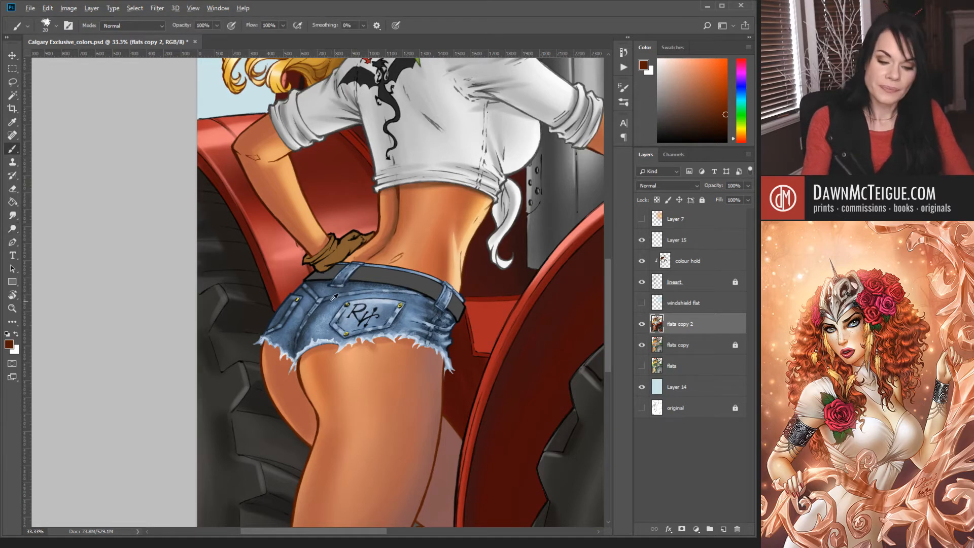
pyautogui.keyDown('alt'); pyautogui.click(334, 297); pyautogui.keyUp('alt')
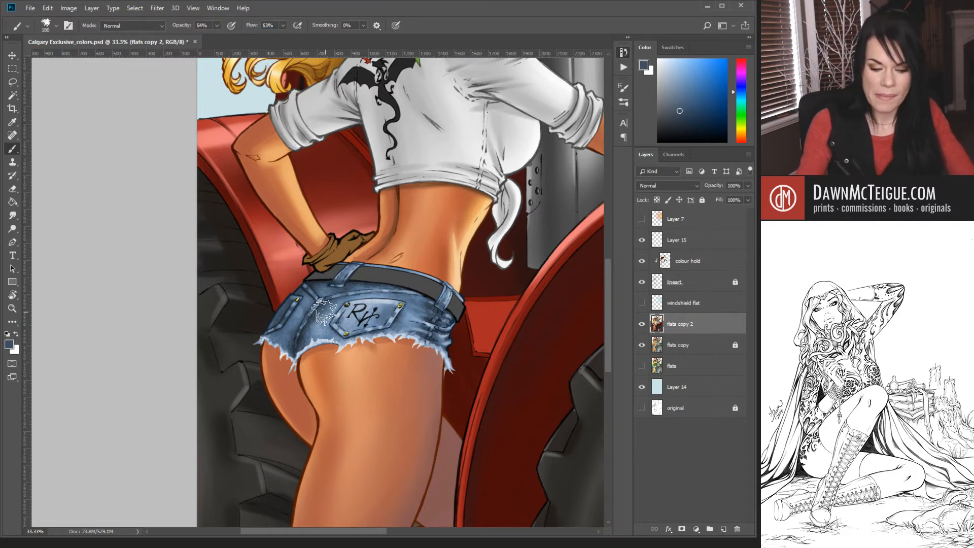
pyautogui.moveTo(330, 308); pyautogui.dragTo(315, 322)
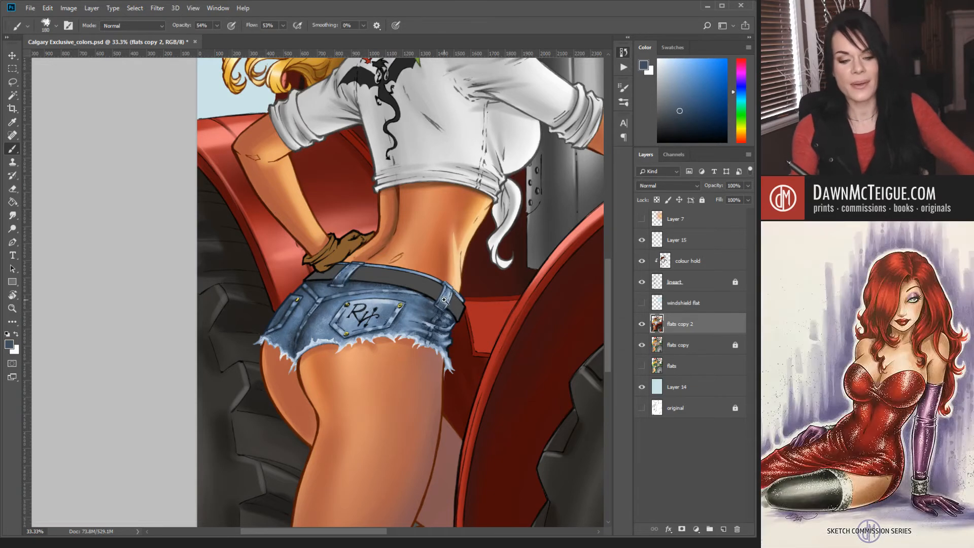
pyautogui.keyDown('alt'); pyautogui.click(437, 315); pyautogui.keyUp('alt')
pyautogui.keyDown('alt'); pyautogui.click(437, 315); pyautogui.keyUp('alt')
pyautogui.keyDown('alt'); pyautogui.click(451, 335); pyautogui.keyUp('alt')
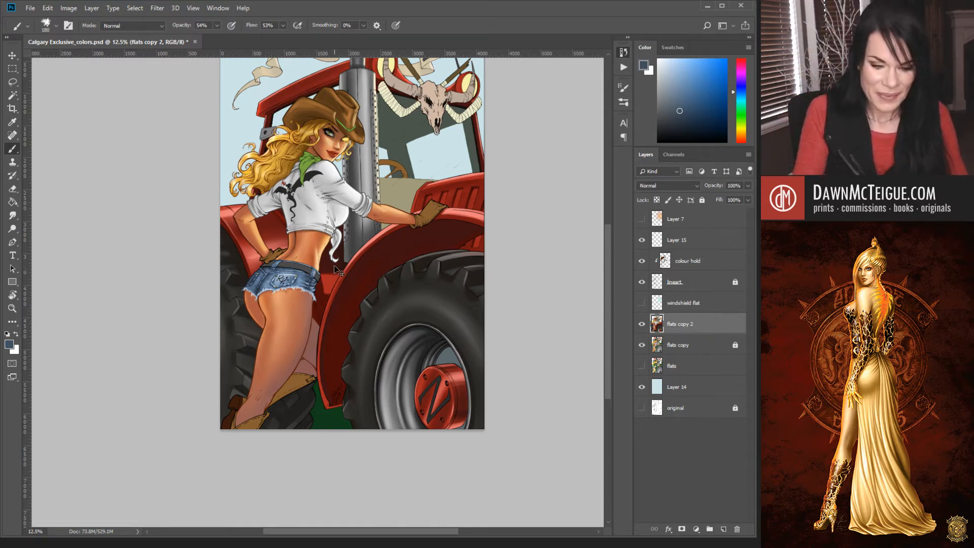
# Review the denim shorts, shirt, hair and legs up close and within the full illustration.
pyautogui.scroll(3, 320, 267)
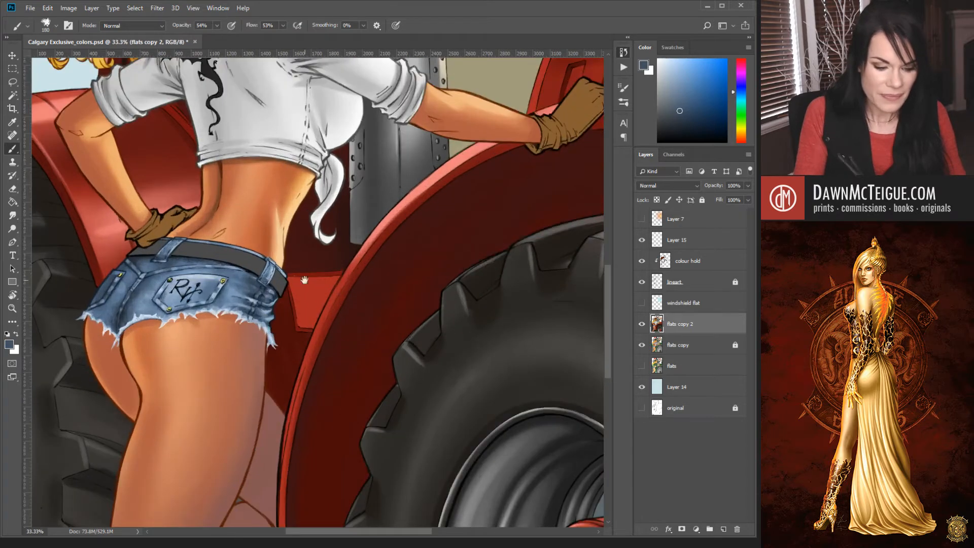
pyautogui.moveTo(305, 280); pyautogui.dragTo(372, 299)
pyautogui.moveTo(403, 194); pyautogui.dragTo(382, 282)
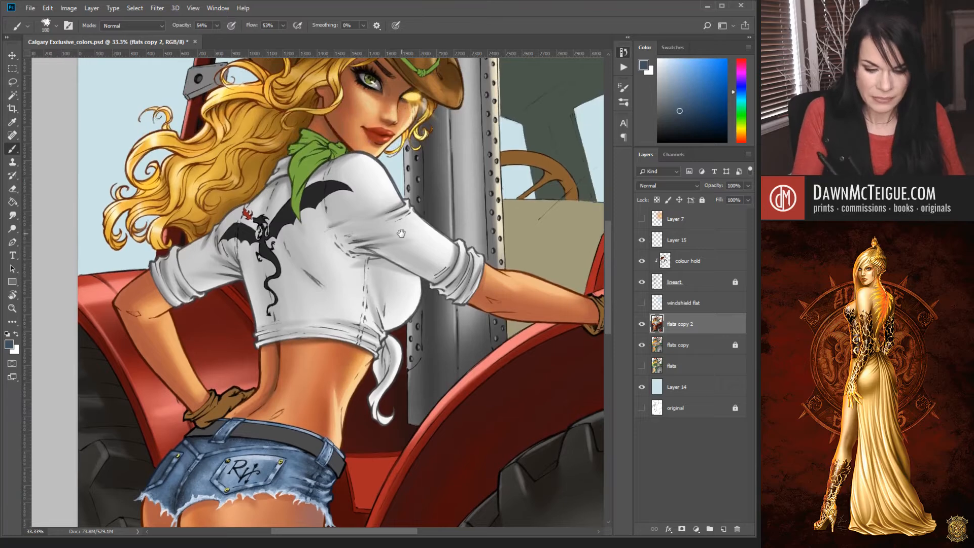
pyautogui.moveTo(401, 234); pyautogui.dragTo(393, 254)
pyautogui.scroll(-1, 406, 294)
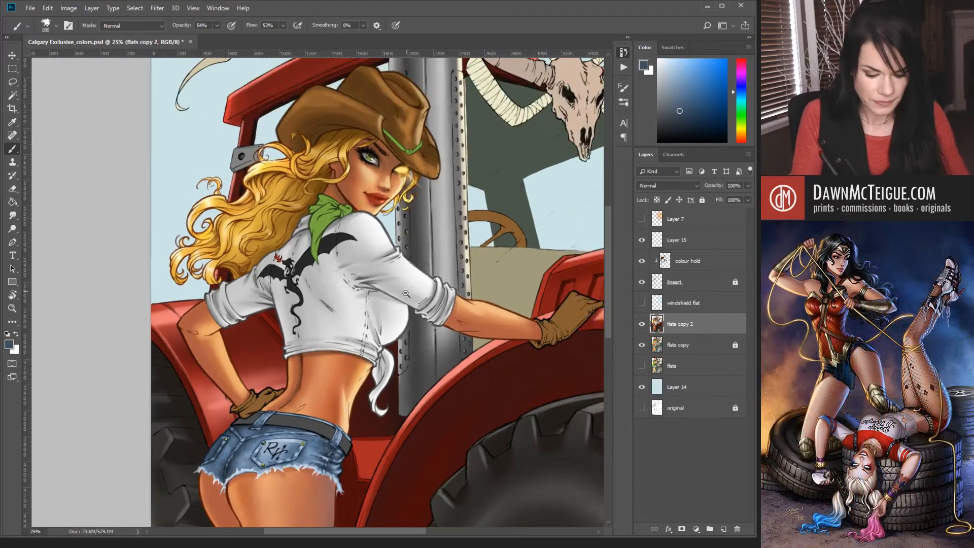
pyautogui.scroll(-1, 406, 293)
pyautogui.scroll(-1, 408, 302)
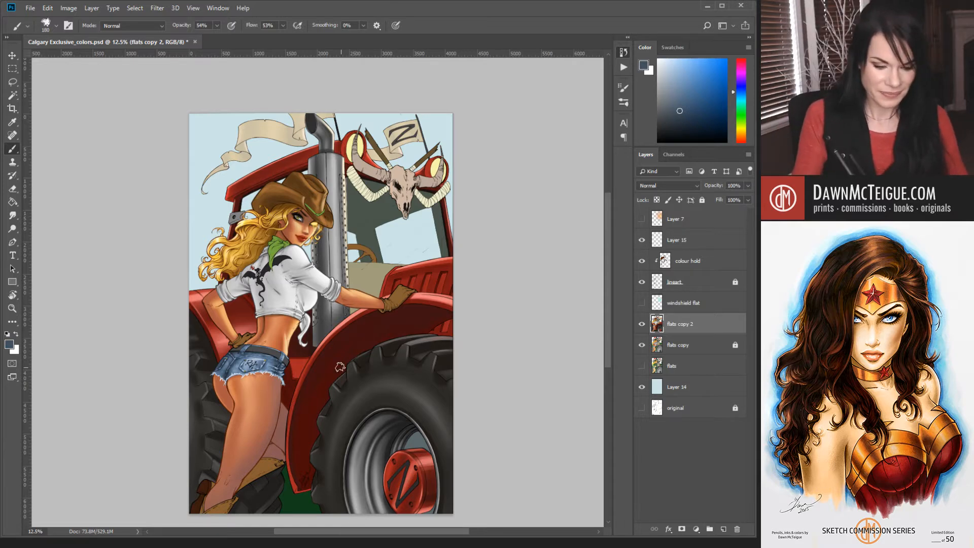
pyautogui.moveTo(336, 350); pyautogui.dragTo(415, 326)
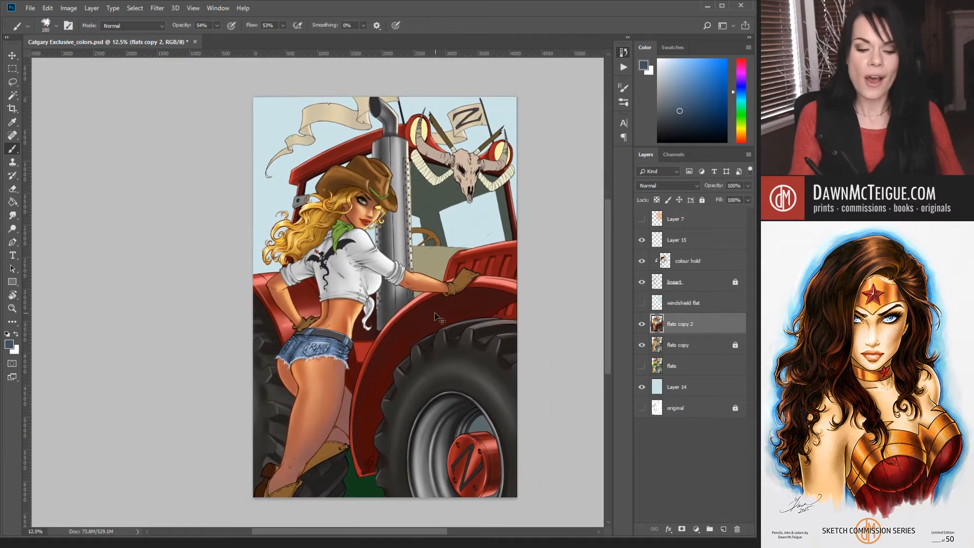
pyautogui.scroll(3, 422, 327)
pyautogui.moveTo(342, 381)
pyautogui.mouseDown()
pyautogui.moveTo(419, 285)
pyautogui.moveTo(444, 224)
pyautogui.moveTo(403, 311)
pyautogui.mouseUp()
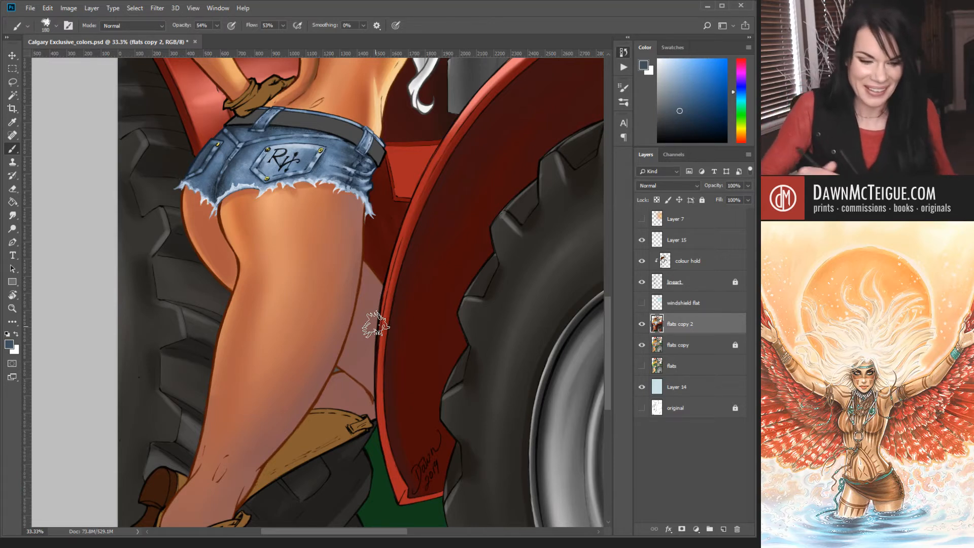
pyautogui.keyDown('alt'); pyautogui.click(420, 187); pyautogui.keyUp('alt')
pyautogui.keyDown('alt'); pyautogui.click(424, 205); pyautogui.keyUp('alt')
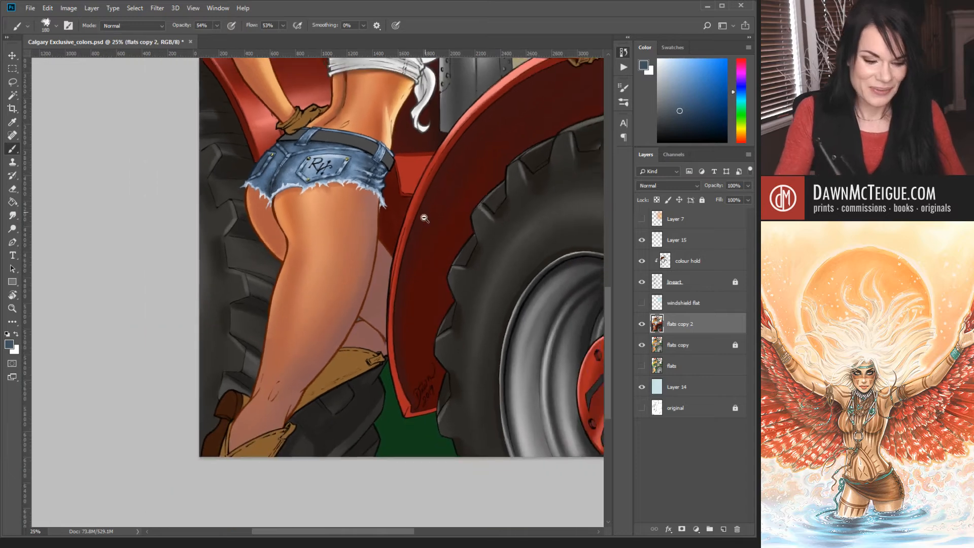
pyautogui.moveTo(429, 258); pyautogui.dragTo(543, 513)
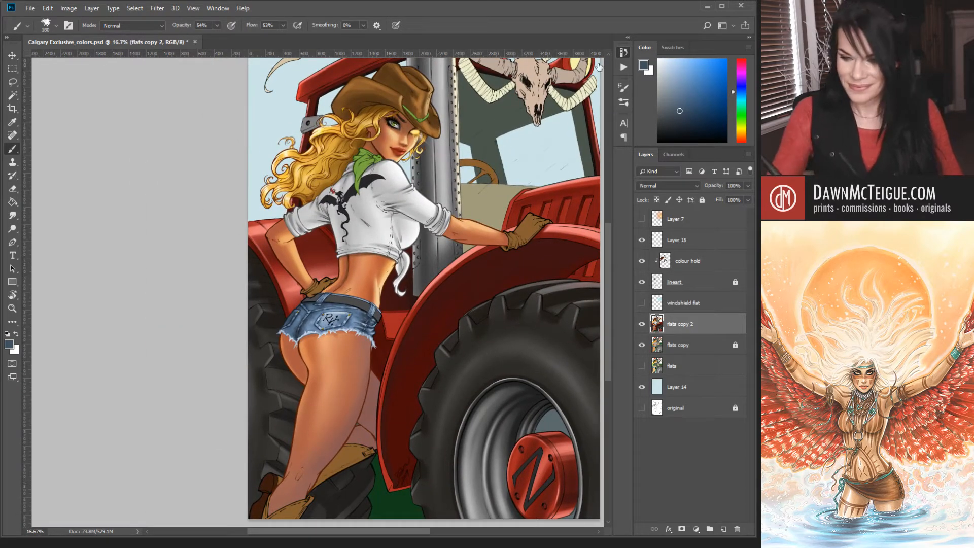
pyautogui.moveTo(514, 506); pyautogui.dragTo(405, 425)
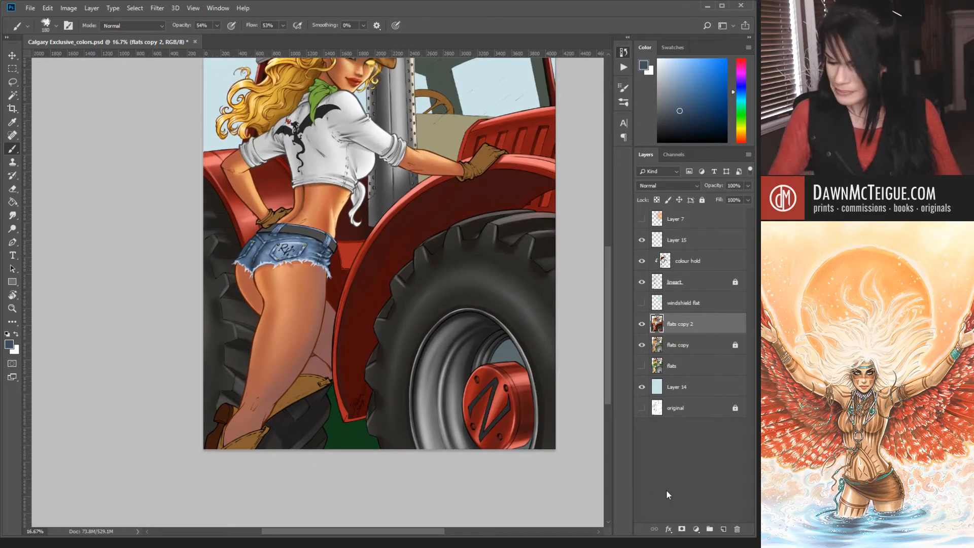
# Select the leg skin from the flats copy layer with the Magic Wand, hide the selection outline and activate flats copy 2.
pyautogui.click(686, 341)
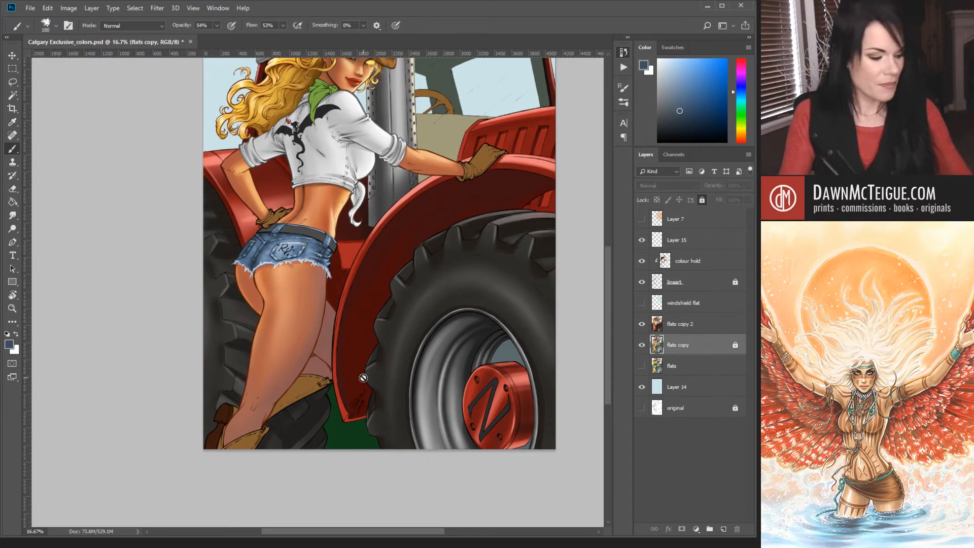
pyautogui.press('w')
pyautogui.click(305, 317)
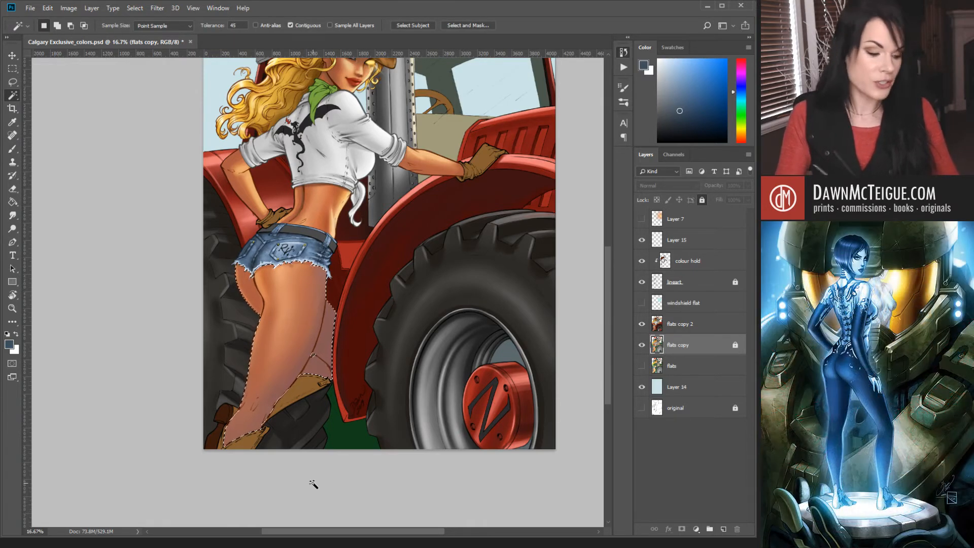
pyautogui.hotkey('ctrl', 'd')
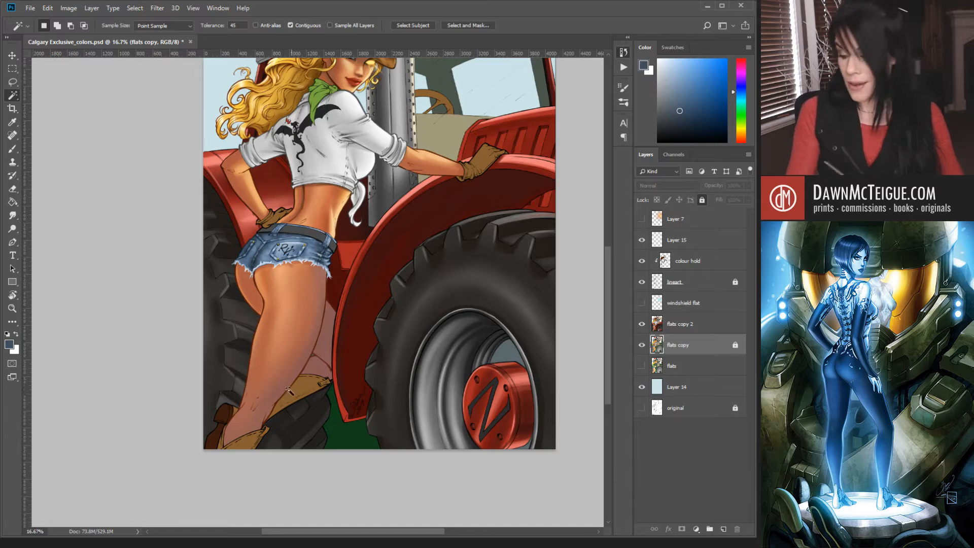
pyautogui.scroll(2, 356, 295)
pyautogui.moveTo(319, 345); pyautogui.dragTo(459, 339)
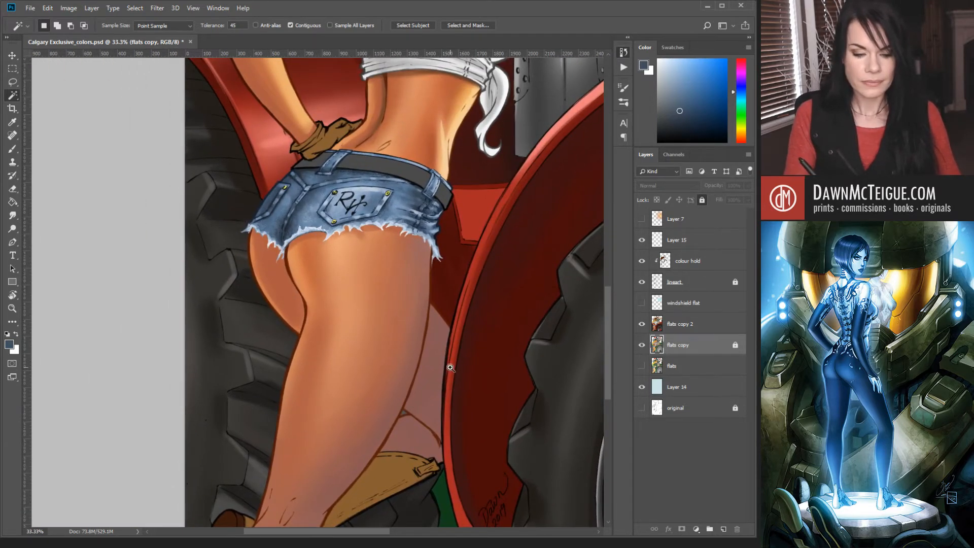
pyautogui.scroll(-2, 441, 350)
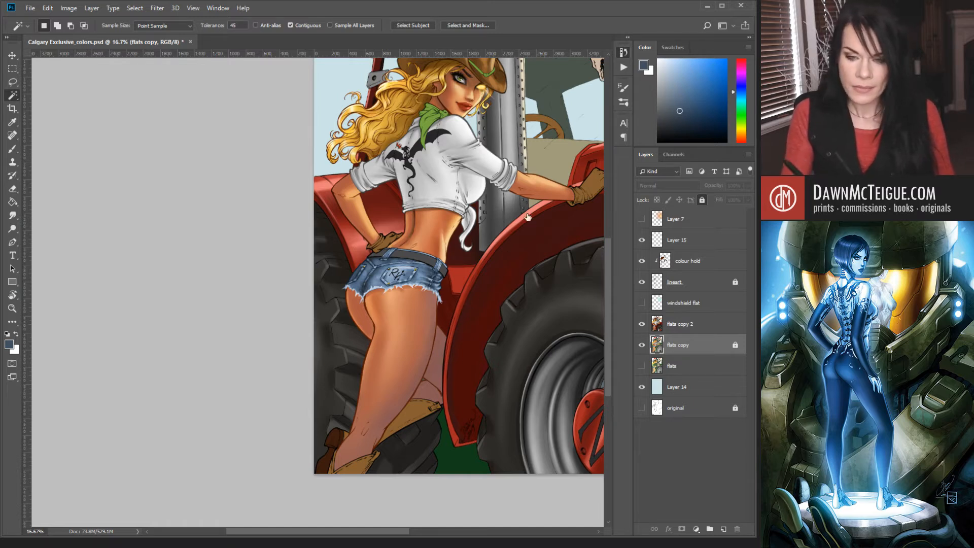
pyautogui.moveTo(483, 352); pyautogui.dragTo(456, 257)
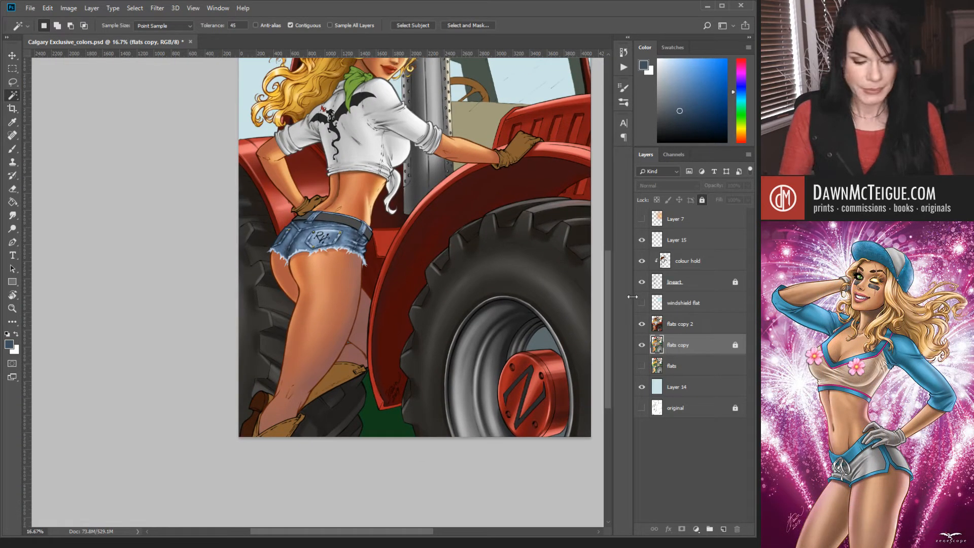
pyautogui.hotkey('ctrl', 'shift', 'd')
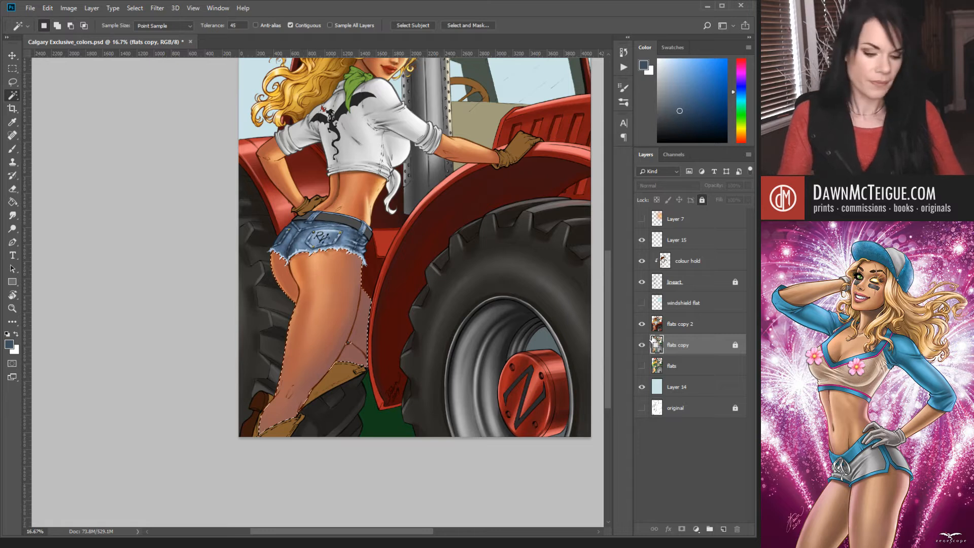
pyautogui.hotkey('ctrl', 'h')
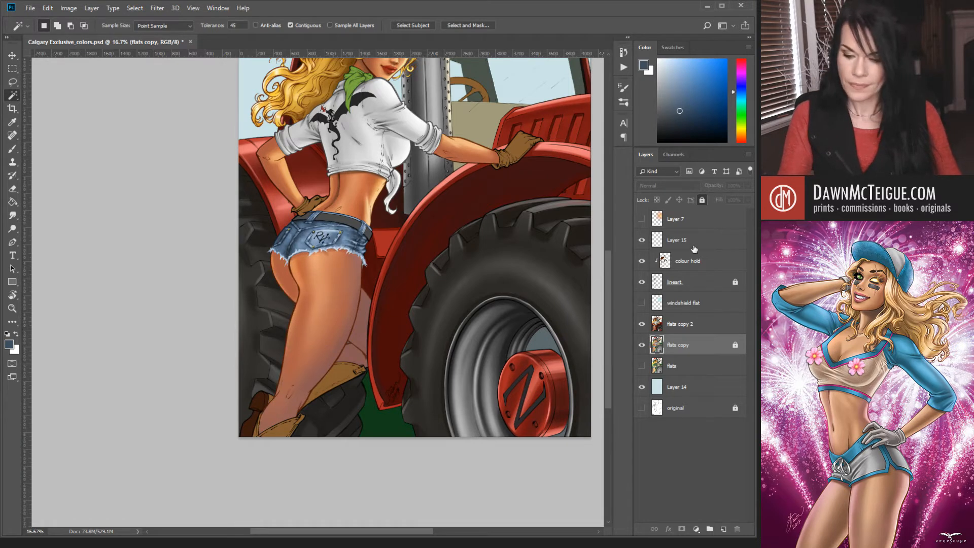
pyautogui.click(696, 326)
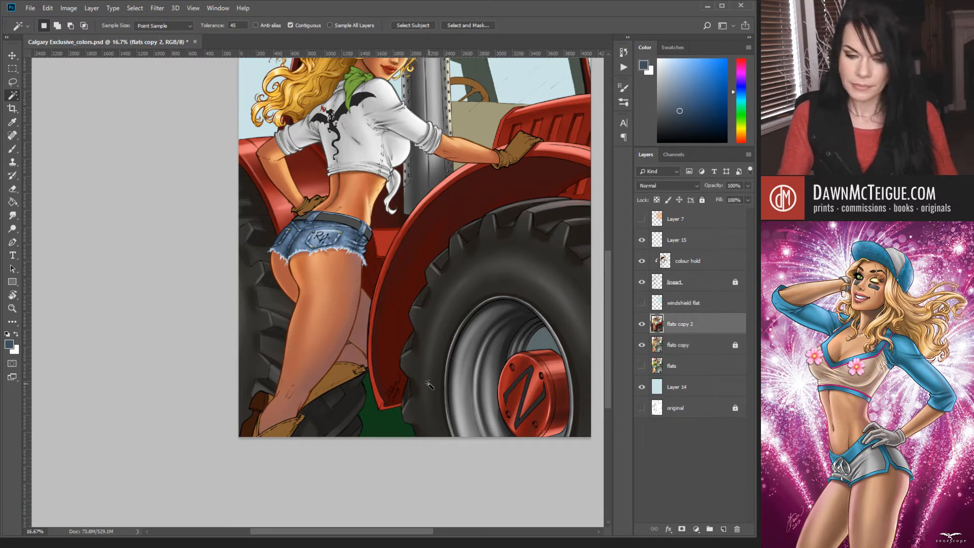
pyautogui.moveTo(453, 291); pyautogui.dragTo(412, 416)
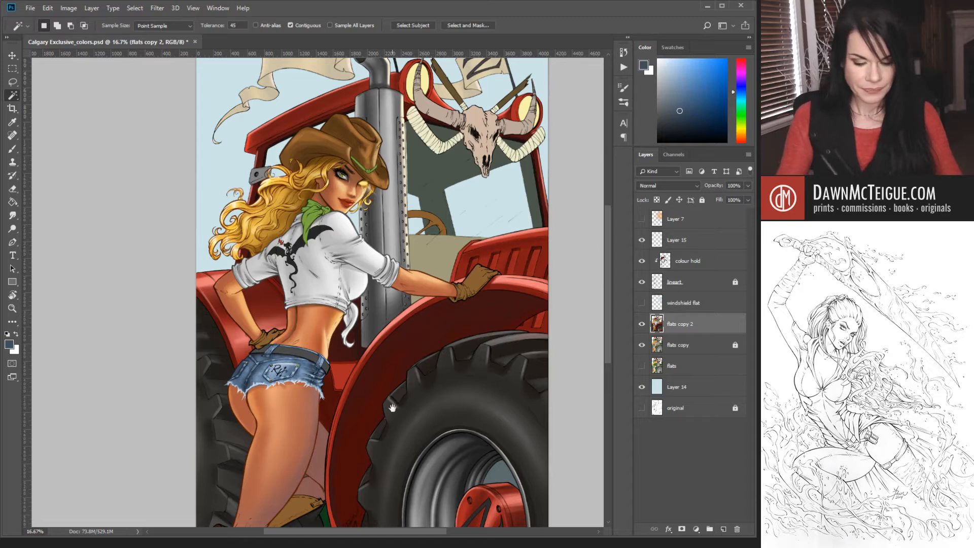
pyautogui.moveTo(394, 406); pyautogui.dragTo(458, 331)
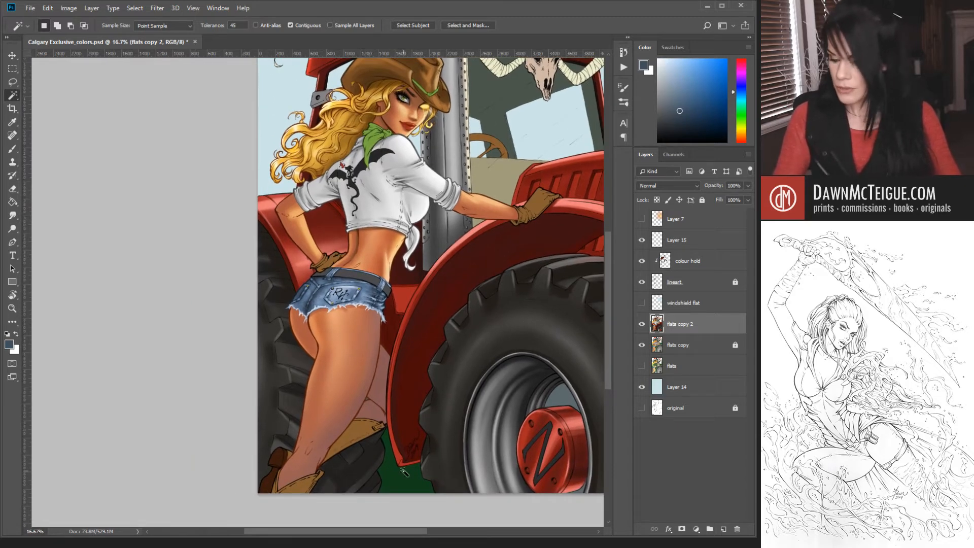
# Make Layer 7 with the warm glow visible over the tractor.
pyautogui.click(642, 219)
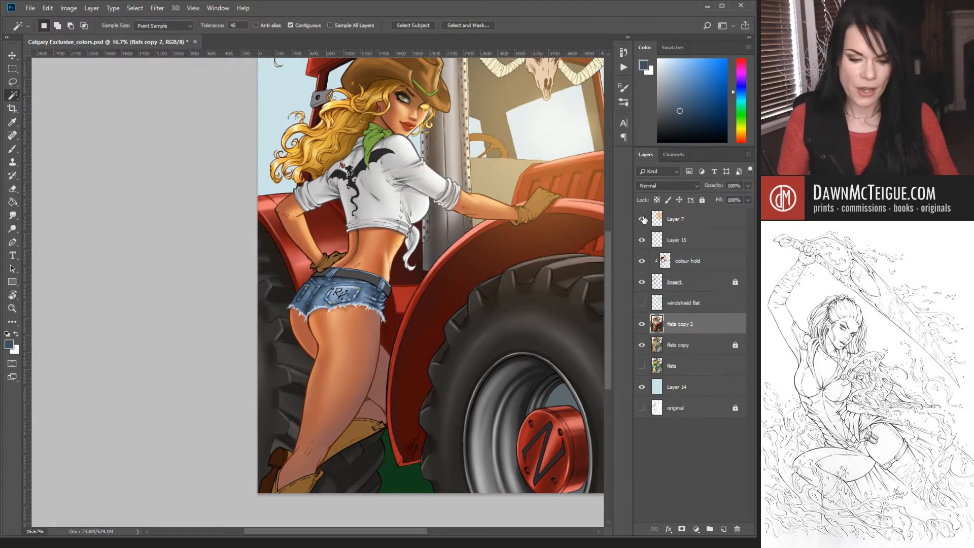
pyautogui.click(642, 219)
pyautogui.click(642, 219)
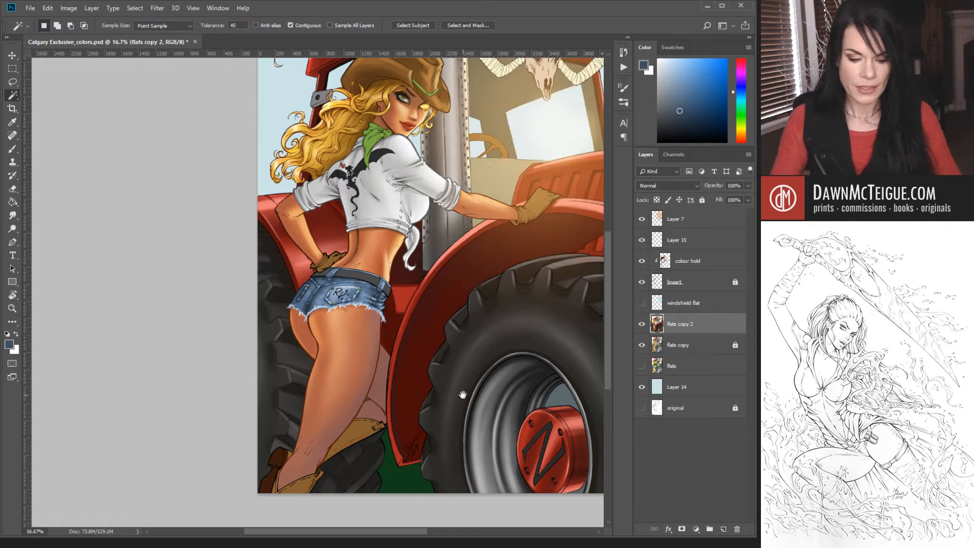
pyautogui.scroll(-2, 462, 375)
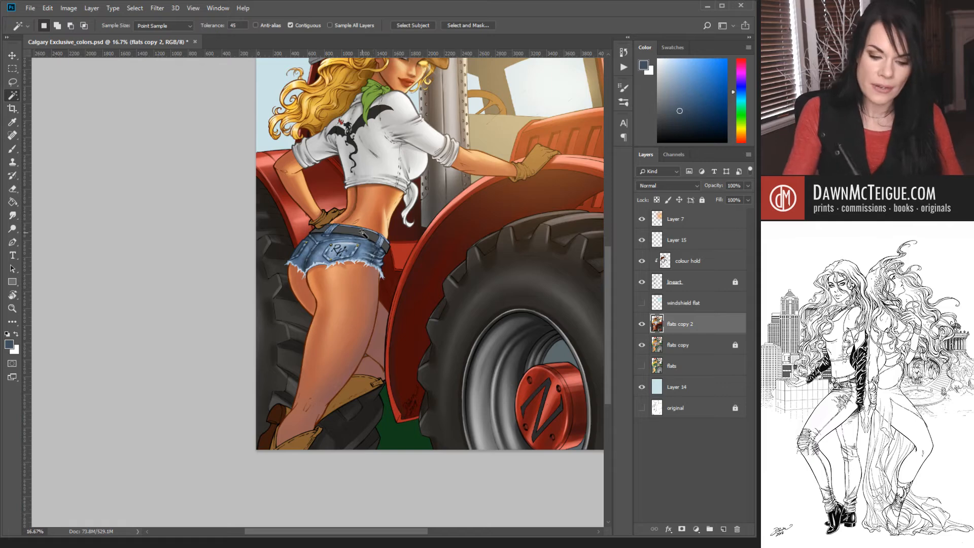
# Select all sections of the cowgirl's gray belt on the flats copy layer with the Magic Wand at tolerance 45.
pyautogui.click(362, 232)
pyautogui.hotkey('alt', '[')
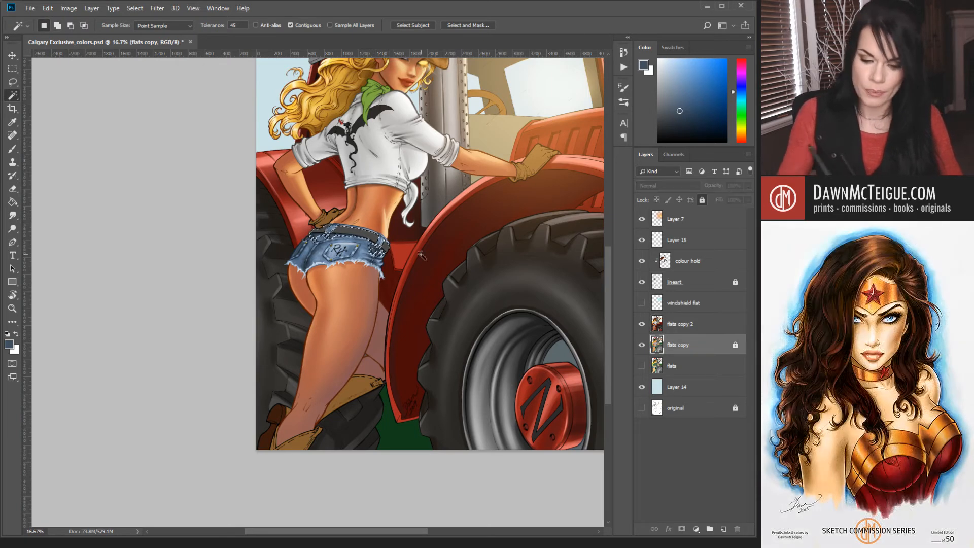
pyautogui.click(367, 234)
pyautogui.keyDown('shift'); pyautogui.click(386, 246); pyautogui.keyUp('shift')
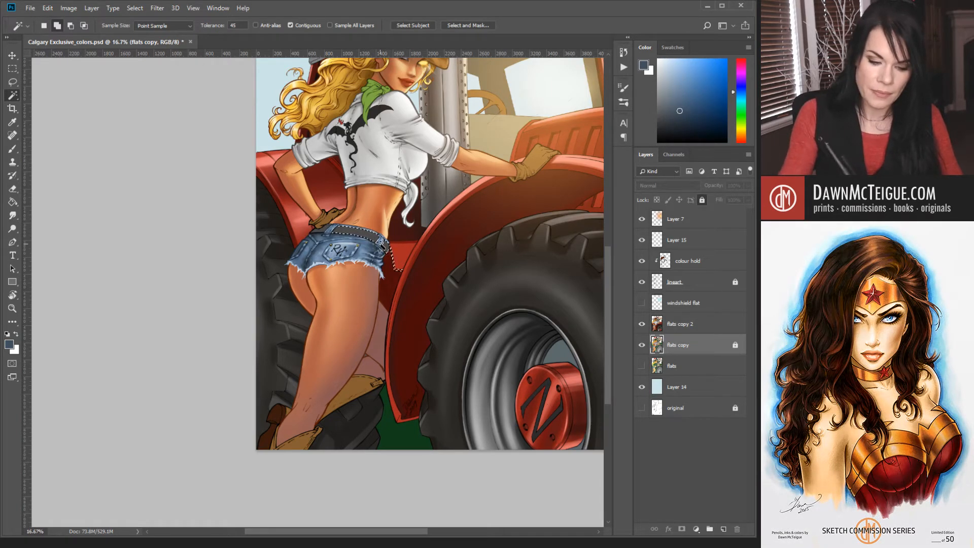
pyautogui.keyDown('shift'); pyautogui.click(321, 231); pyautogui.keyUp('shift')
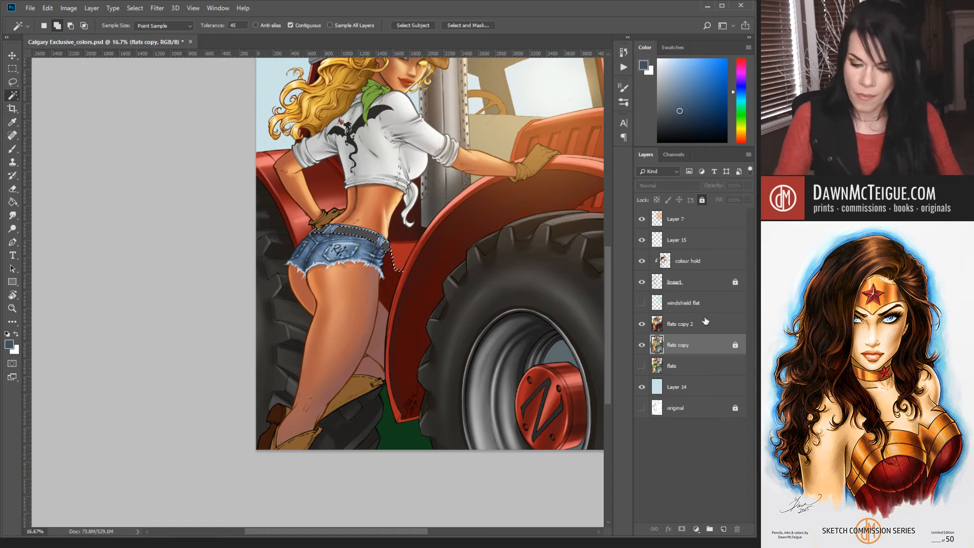
# Subtract the stray strip of red tractor frame beside the belt from the selection with the Lasso.
pyautogui.scroll(5, 400, 270)
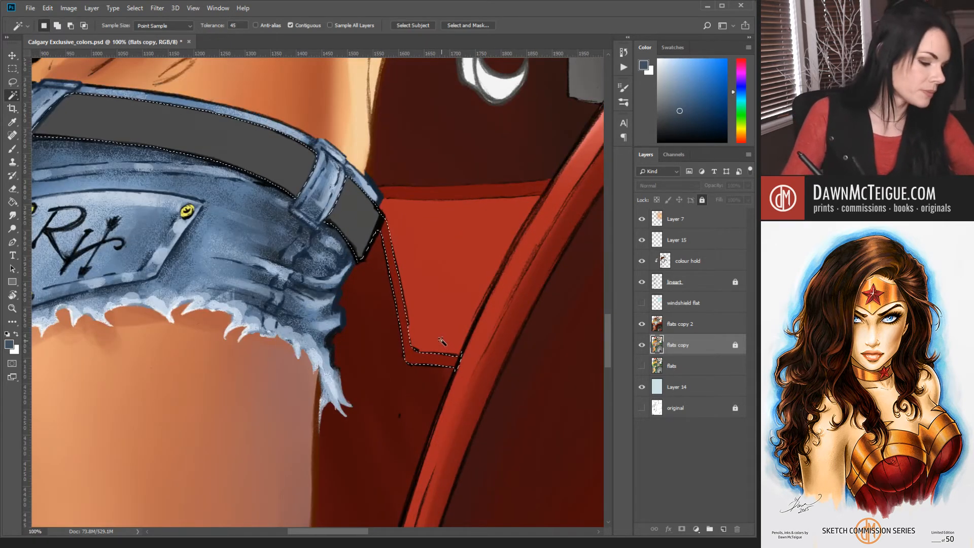
pyautogui.press('l')
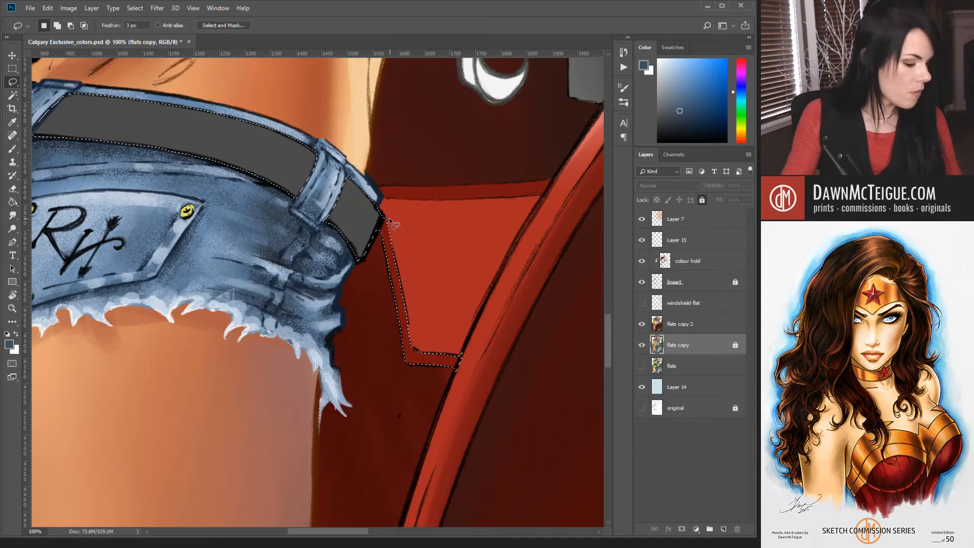
pyautogui.press('alt')
pyautogui.moveTo(388, 213)
pyautogui.mouseDown()
pyautogui.moveTo(377, 355)
pyautogui.moveTo(442, 424)
pyautogui.moveTo(488, 298)
pyautogui.moveTo(417, 216)
pyautogui.moveTo(384, 213)
pyautogui.mouseUp()
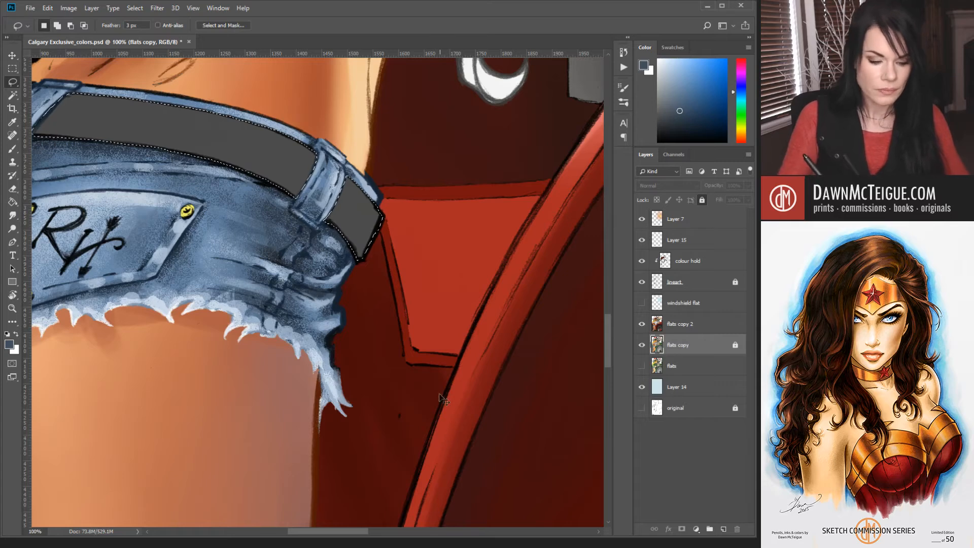
pyautogui.keyDown('alt'); pyautogui.click(421, 343); pyautogui.keyUp('alt')
pyautogui.keyDown('alt'); pyautogui.click(412, 365); pyautogui.keyUp('alt')
pyautogui.moveTo(331, 372)
pyautogui.mouseDown()
pyautogui.moveTo(374, 387)
pyautogui.moveTo(442, 374)
pyautogui.moveTo(438, 387)
pyautogui.mouseUp()
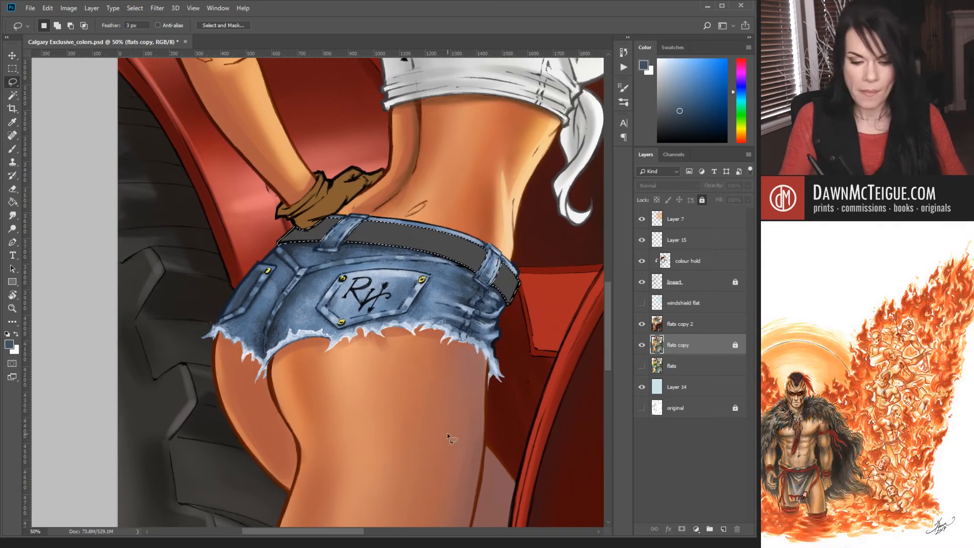
pyautogui.hotkey('ctrl', 'd')
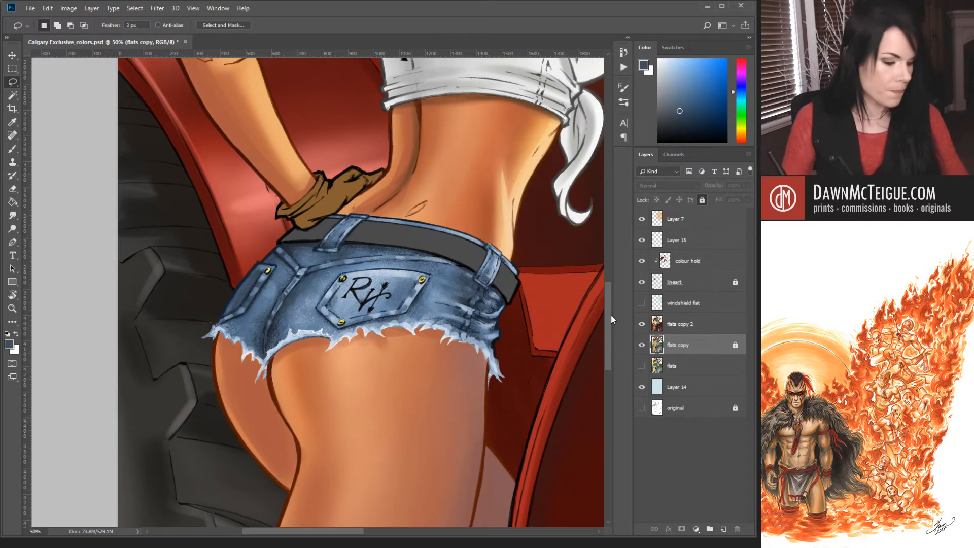
# Fill the selected gray belt on flats copy 2 with the brown sampled from the cowgirl's hat using the Paint Bucket.
pyautogui.press('g')
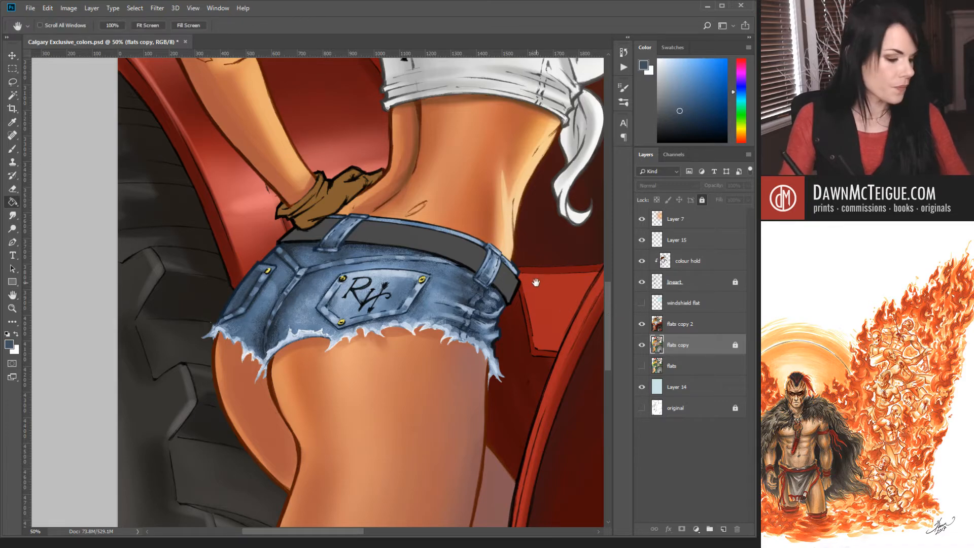
pyautogui.moveTo(512, 128); pyautogui.dragTo(451, 447)
pyautogui.moveTo(495, 127); pyautogui.dragTo(417, 425)
pyautogui.keyDown('alt'); pyautogui.click(366, 237); pyautogui.keyUp('alt')
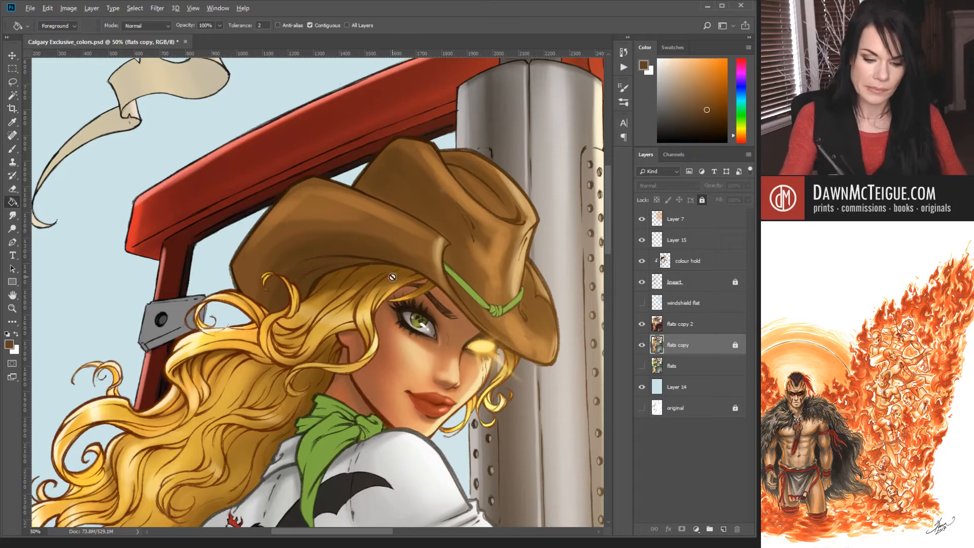
pyautogui.moveTo(420, 394); pyautogui.dragTo(470, 225)
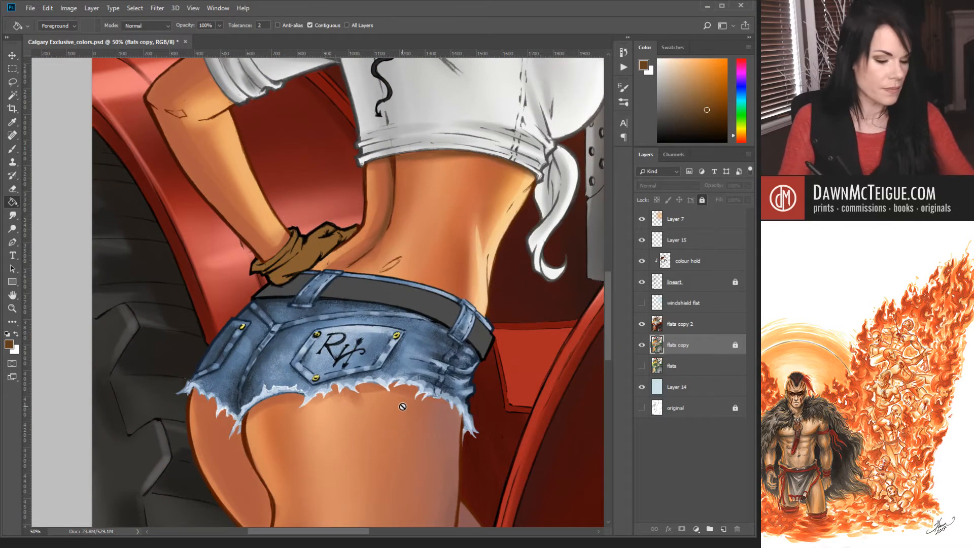
pyautogui.press('i')
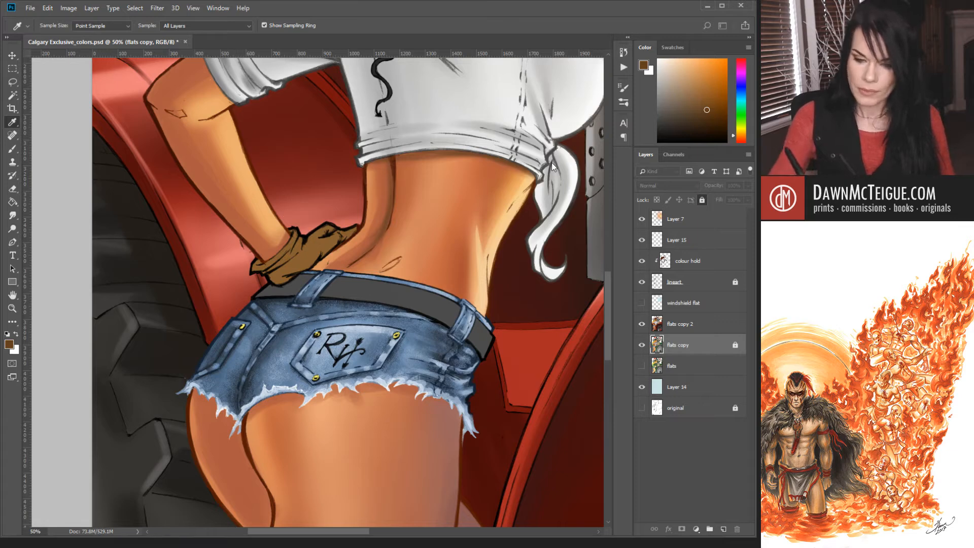
pyautogui.press('g')
pyautogui.click(685, 325)
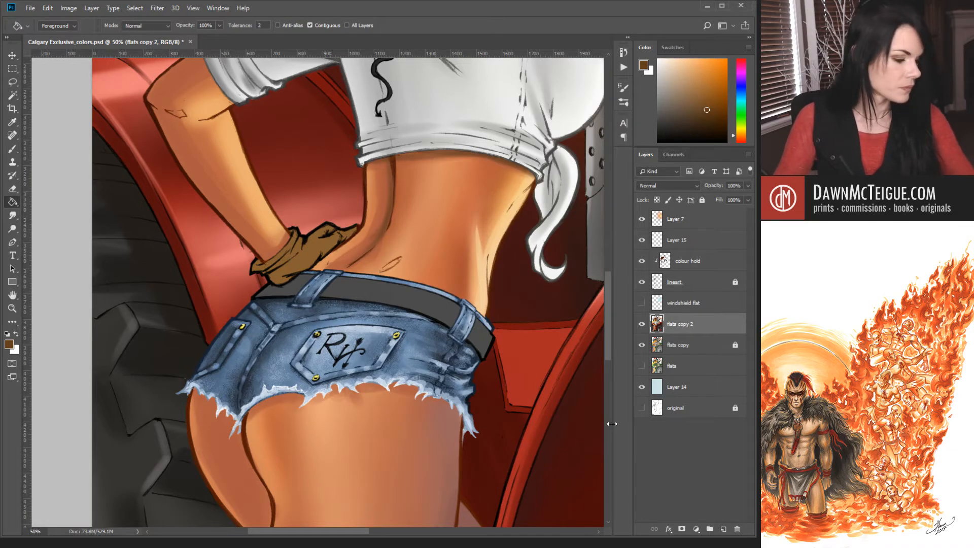
pyautogui.press('i')
pyautogui.press('g')
pyautogui.click(378, 294)
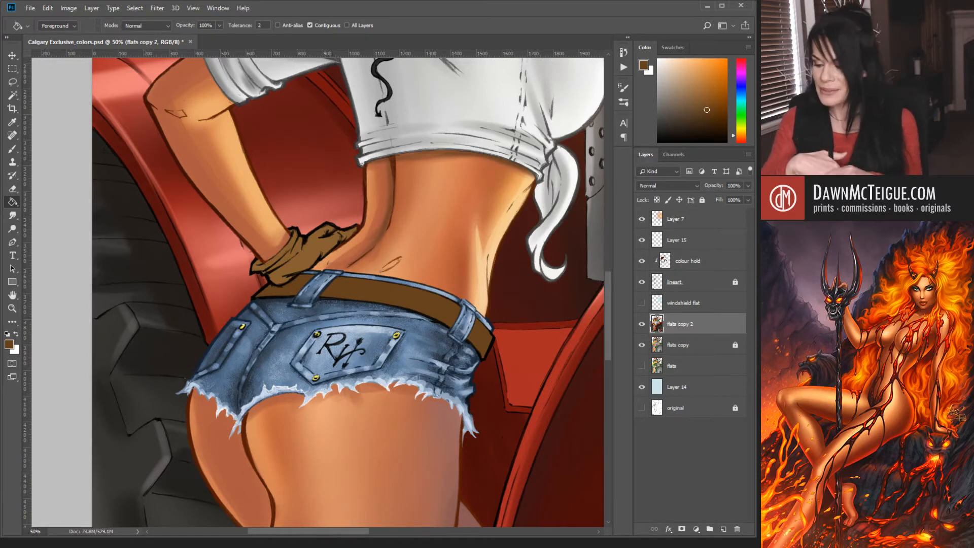
# Paint lighter brown highlights along the belt with a round brush reduced to 47 px, using a tone sampled from the hat.
pyautogui.keyDown('alt'); pyautogui.click(516, 324); pyautogui.keyUp('alt')
pyautogui.keyDown('alt'); pyautogui.click(515, 323); pyautogui.keyUp('alt')
pyautogui.keyDown('alt'); pyautogui.click(516, 323); pyautogui.keyUp('alt')
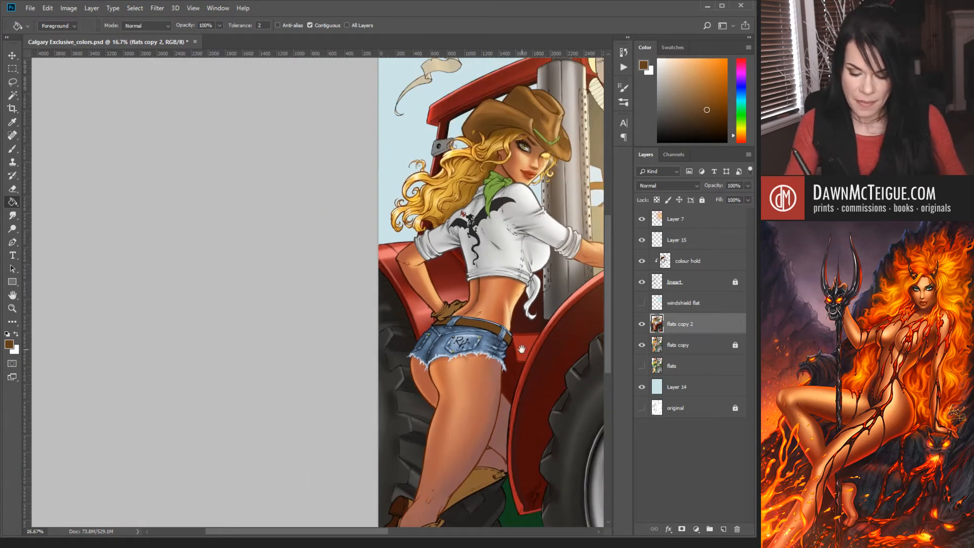
pyautogui.moveTo(522, 349); pyautogui.dragTo(429, 324)
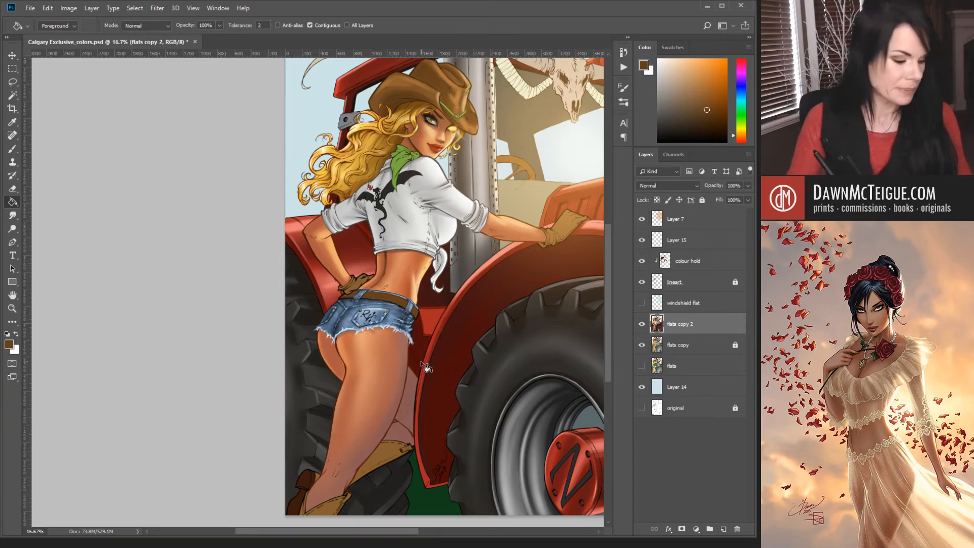
pyautogui.press('b')
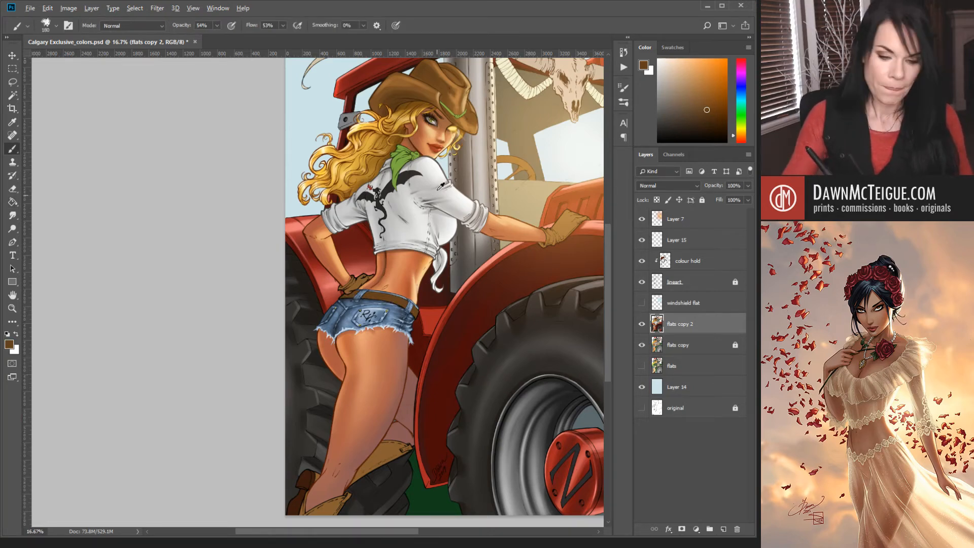
pyautogui.keyDown('alt'); pyautogui.click(422, 82); pyautogui.keyUp('alt')
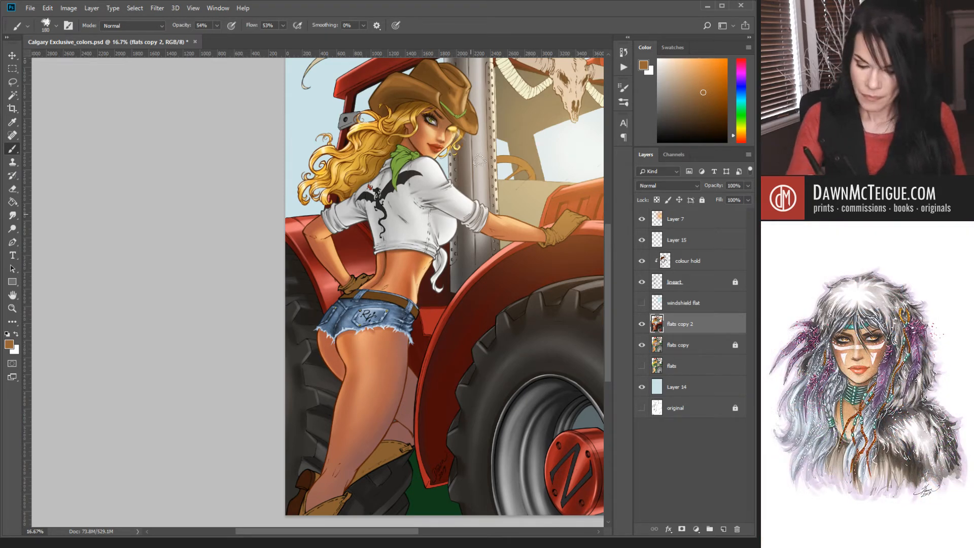
pyautogui.press(',')
pyautogui.press(',')
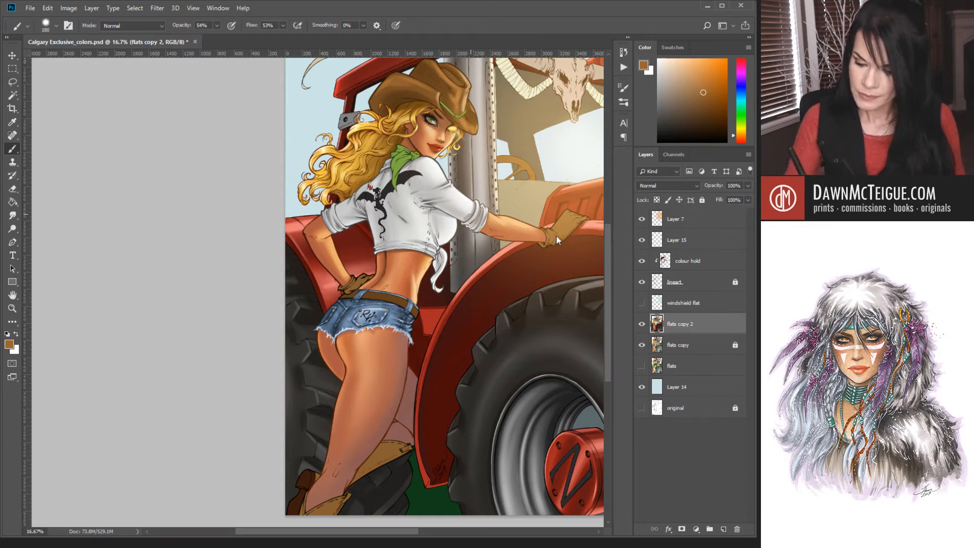
pyautogui.press('[')
pyautogui.press('[')
pyautogui.press('[')
pyautogui.press('[')
pyautogui.press('[')
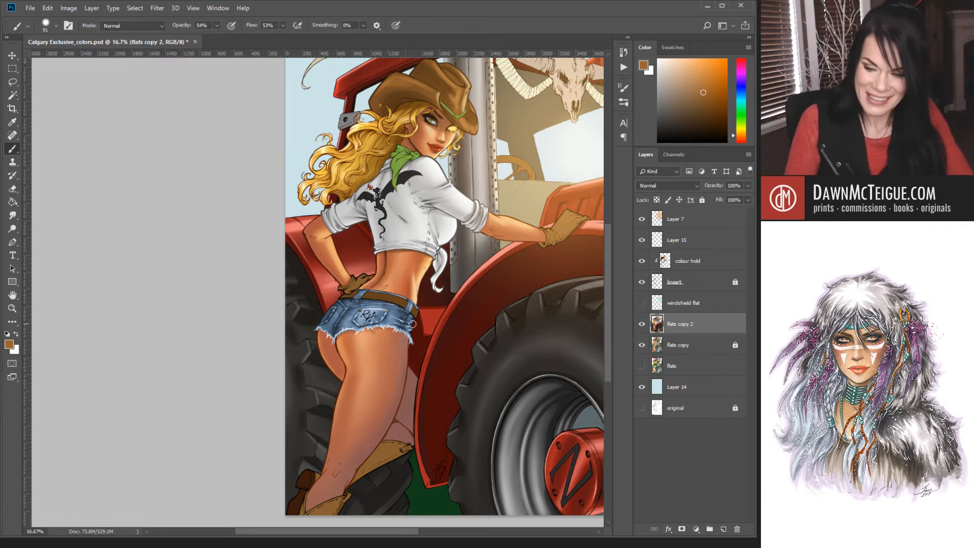
pyautogui.press('[')
pyautogui.press('[')
pyautogui.press('[')
pyautogui.press('[')
pyautogui.press('[')
pyautogui.press('[')
pyautogui.press('[')
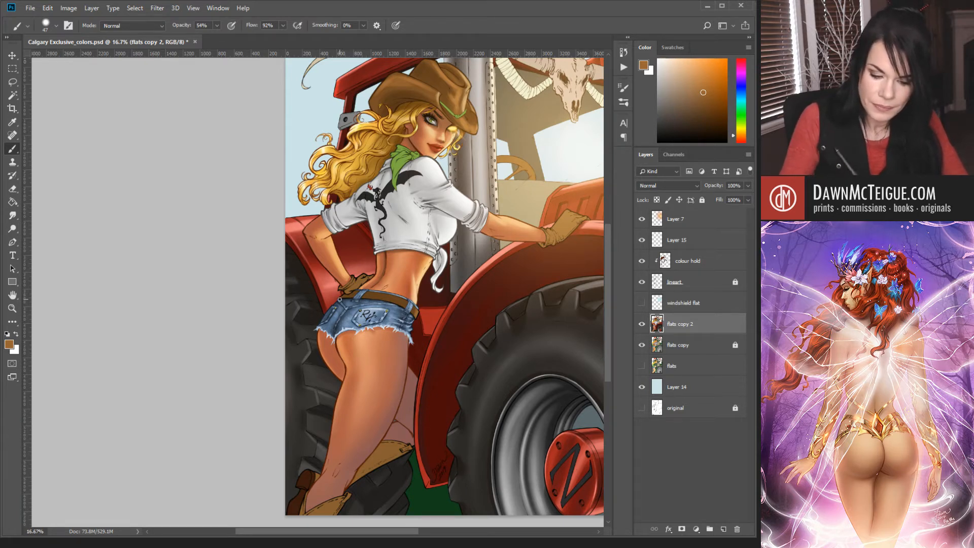
# Blend the belt's shading with dark and mid browns sampled from the hat, enlarging the brush for softer coverage.
pyautogui.keyDown('alt'); pyautogui.click(405, 97); pyautogui.keyUp('alt')
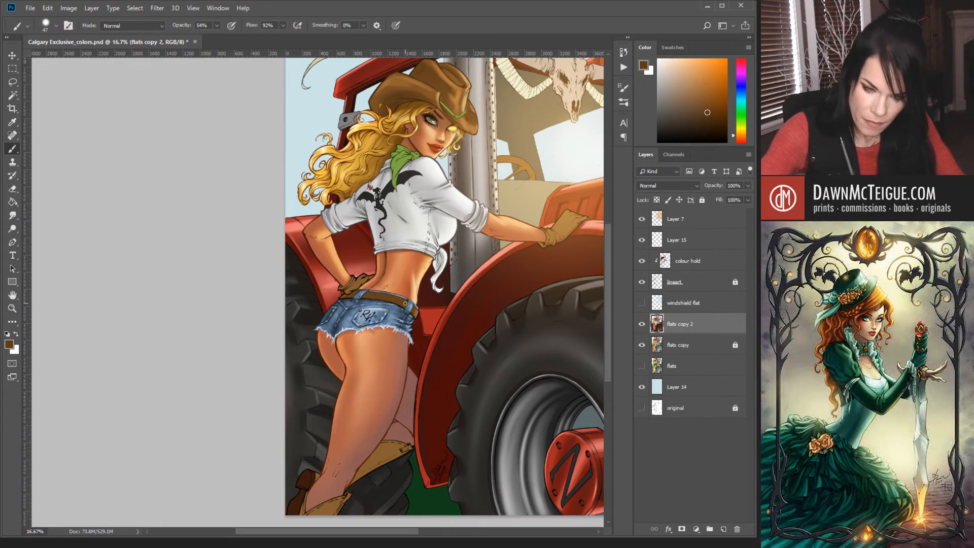
pyautogui.keyDown('alt'); pyautogui.click(426, 91); pyautogui.keyUp('alt')
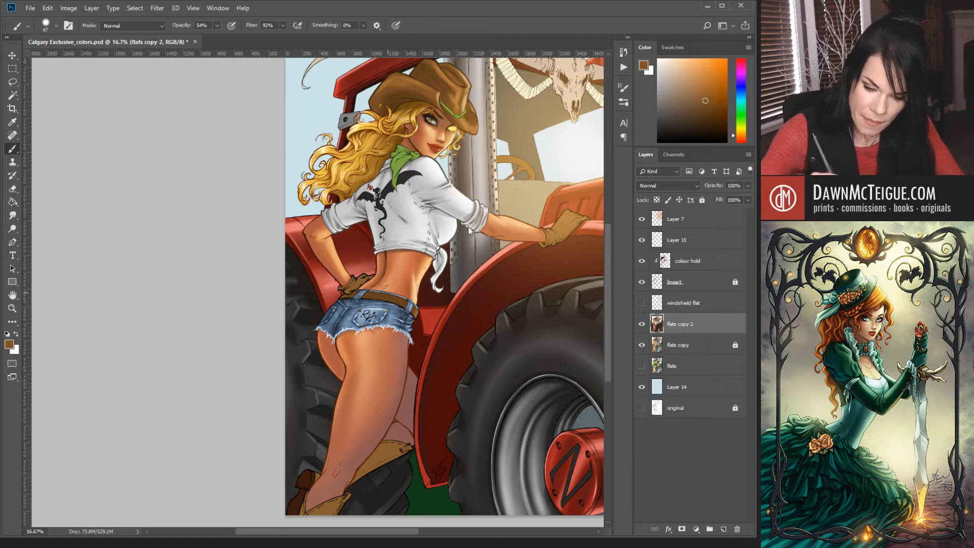
pyautogui.press(']')
pyautogui.press(']')
pyautogui.press(']')
pyautogui.press(']')
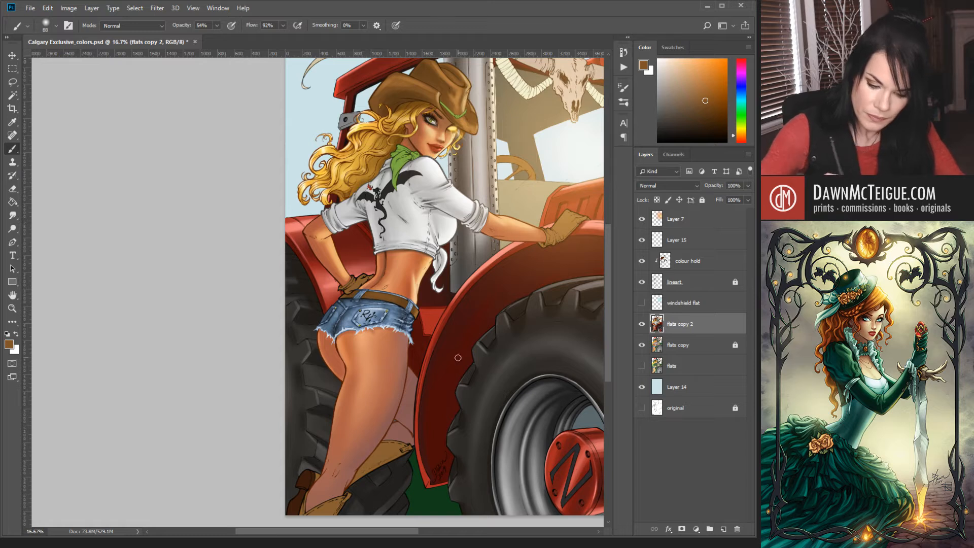
# Add fine dark brown shading and tan accents to the belt with an 18 px brush, sampling base tones from the hat.
pyautogui.keyDown('alt'); pyautogui.click(405, 95); pyautogui.keyUp('alt')
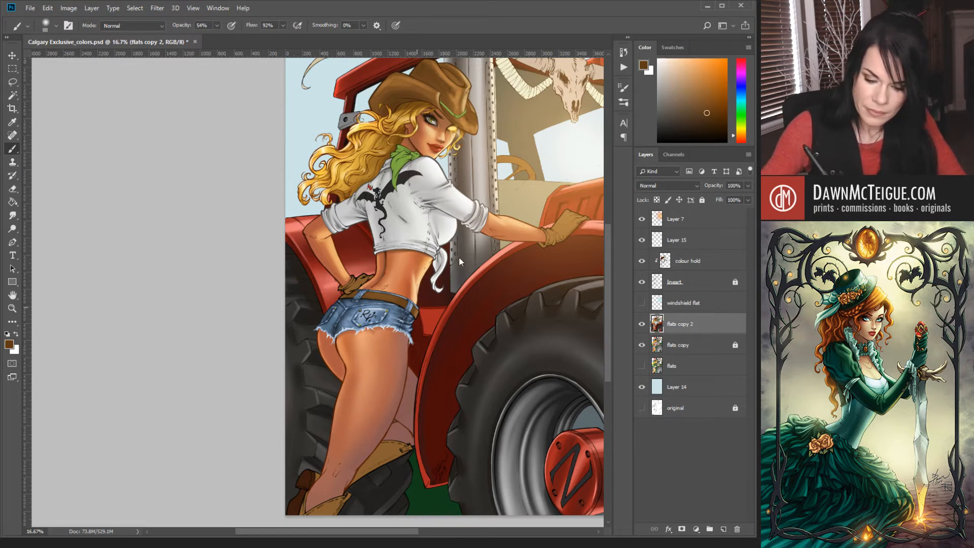
pyautogui.press('[')
pyautogui.press('[')
pyautogui.press('[')
pyautogui.press('[')
pyautogui.press('[')
pyautogui.press('[')
pyautogui.press('[')
pyautogui.press('[')
pyautogui.press('[')
pyautogui.press('[')
pyautogui.press('[')
pyautogui.press('[')
pyautogui.press('[')
pyautogui.press('[')
pyautogui.press('[')
pyautogui.press('[')
pyautogui.press('[')
pyautogui.press('[')
pyautogui.click(707, 121)
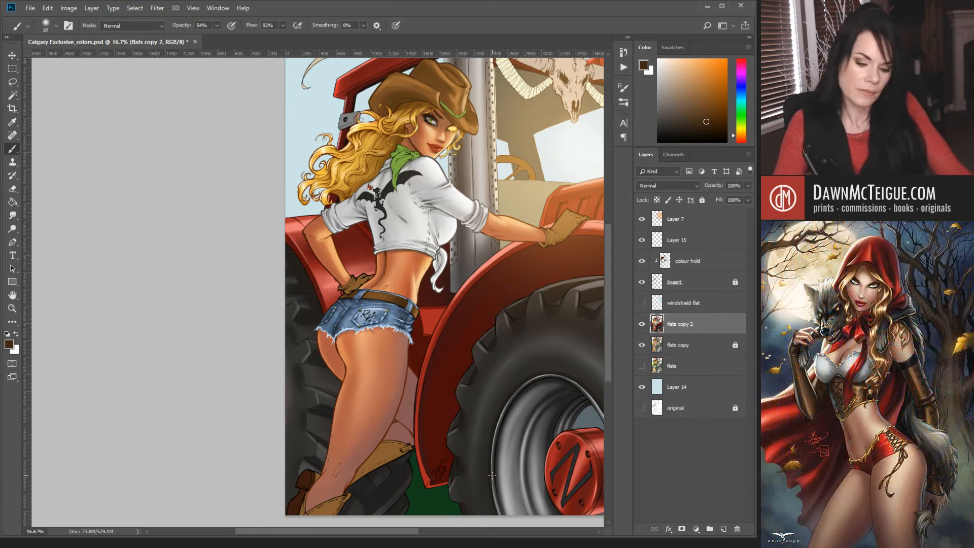
pyautogui.keyDown('alt'); pyautogui.click(466, 104); pyautogui.keyUp('alt')
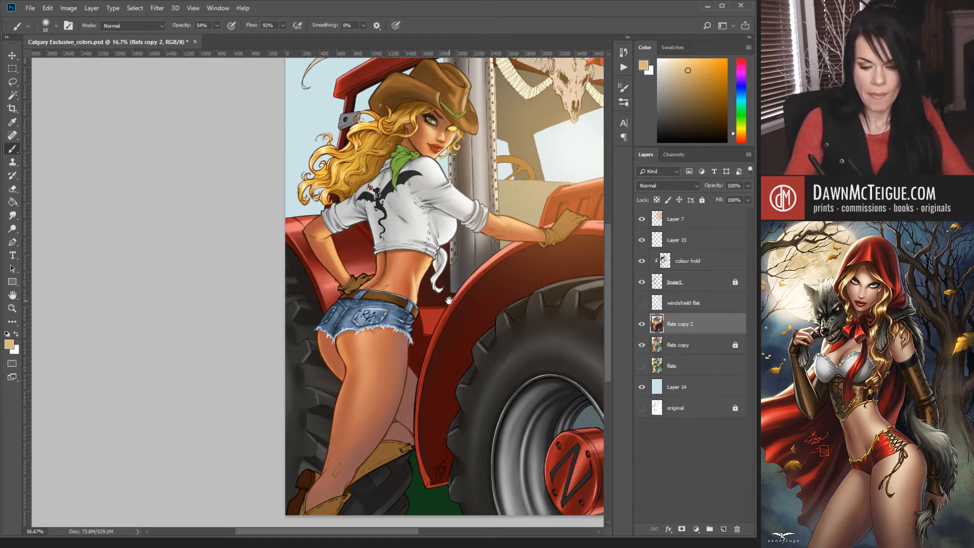
# Hide the Layer 7 glow and sample a brown from the artwork, keeping flats copy 2 as the active layer.
pyautogui.moveTo(447, 301)
pyautogui.mouseDown()
pyautogui.moveTo(390, 398)
pyautogui.moveTo(447, 296)
pyautogui.mouseUp()
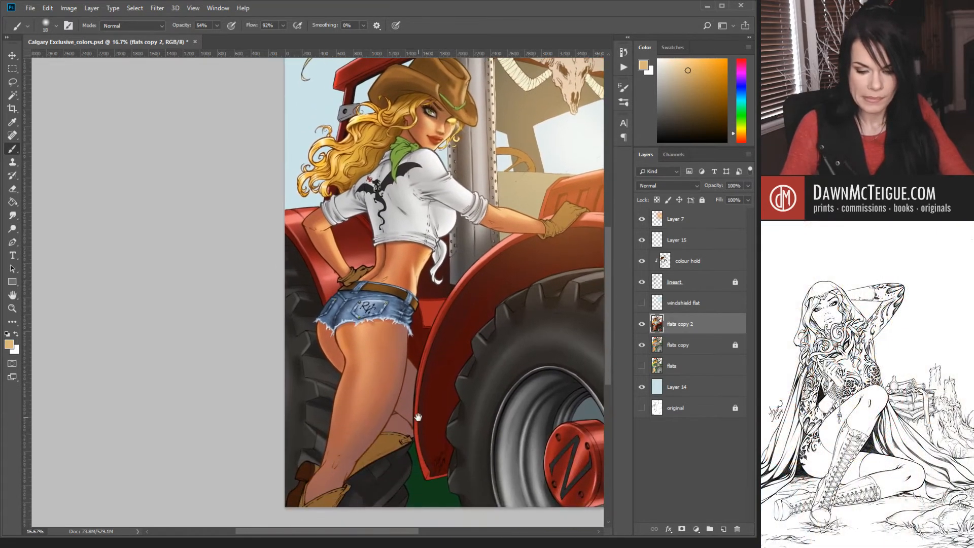
pyautogui.moveTo(419, 418); pyautogui.dragTo(437, 399)
pyautogui.press('g')
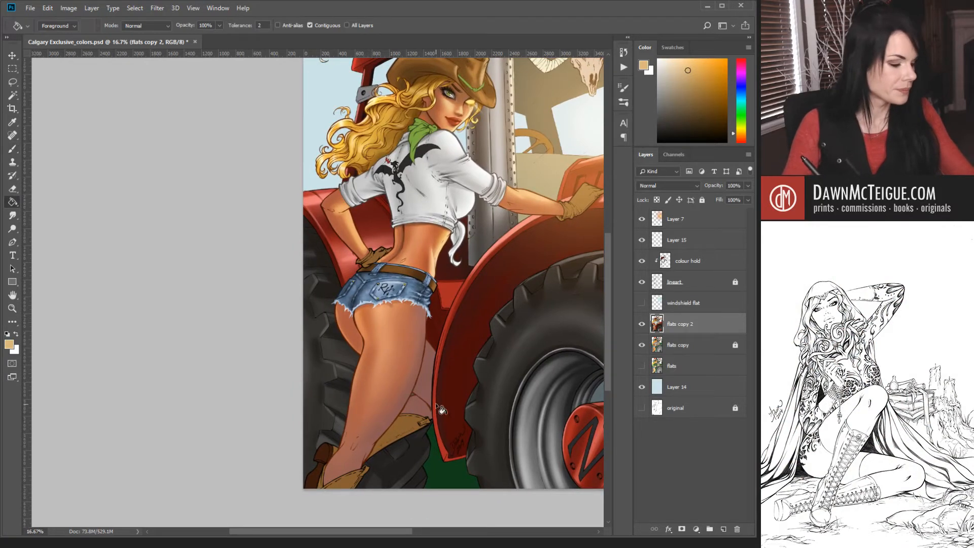
pyautogui.click(642, 219)
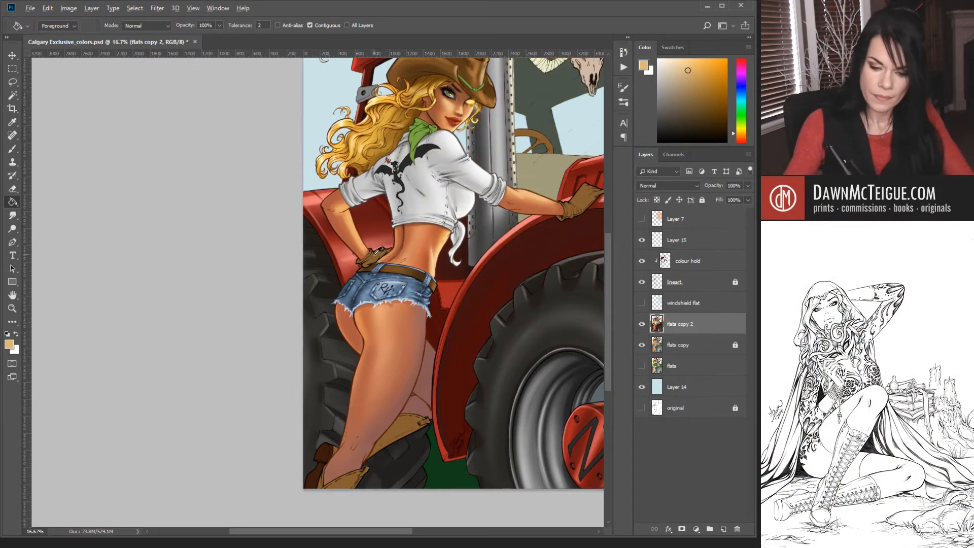
pyautogui.keyDown('alt'); pyautogui.click(515, 269); pyautogui.keyUp('alt')
pyautogui.click(685, 347)
pyautogui.click(689, 327)
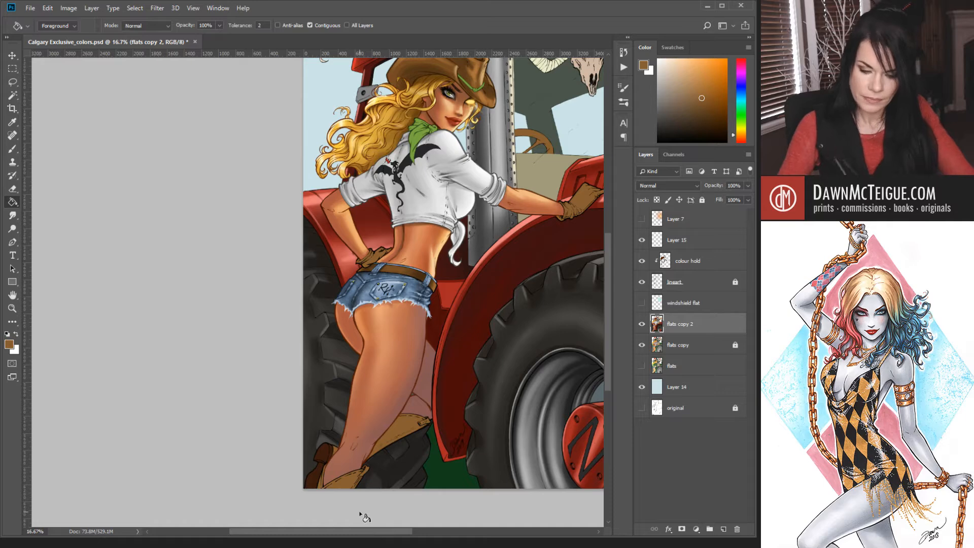
# Select the cowgirl's back, arm and leg skin on flats copy with the Magic Wand, activate flats copy 2 and hide the selection outline.
pyautogui.moveTo(506, 312); pyautogui.dragTo(450, 375)
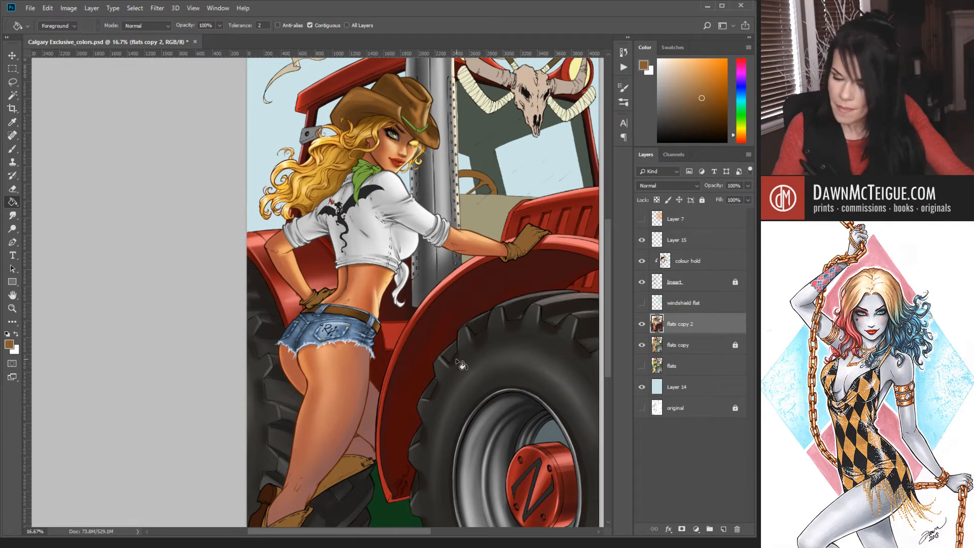
pyautogui.moveTo(479, 314); pyautogui.dragTo(493, 330)
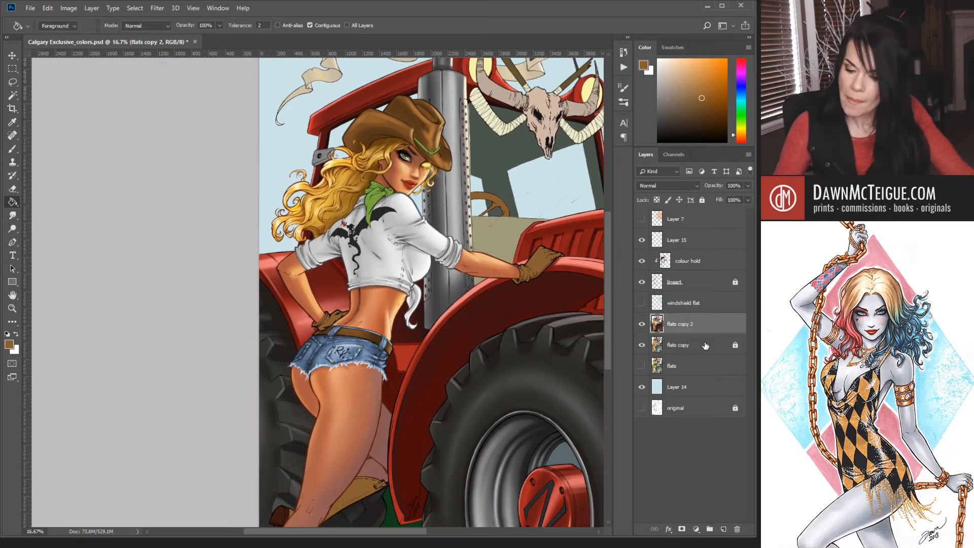
pyautogui.hotkey('alt', '[')
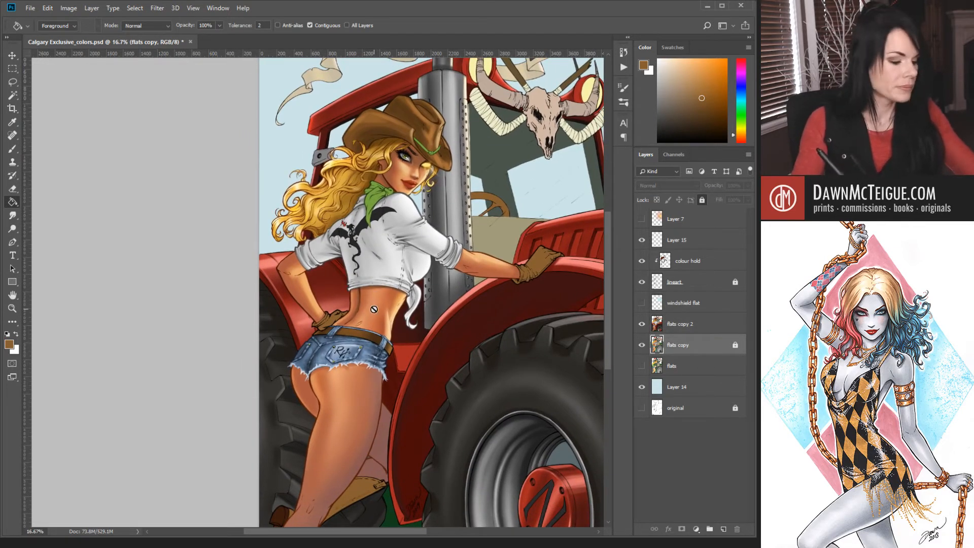
pyautogui.press('w')
pyautogui.click(378, 302)
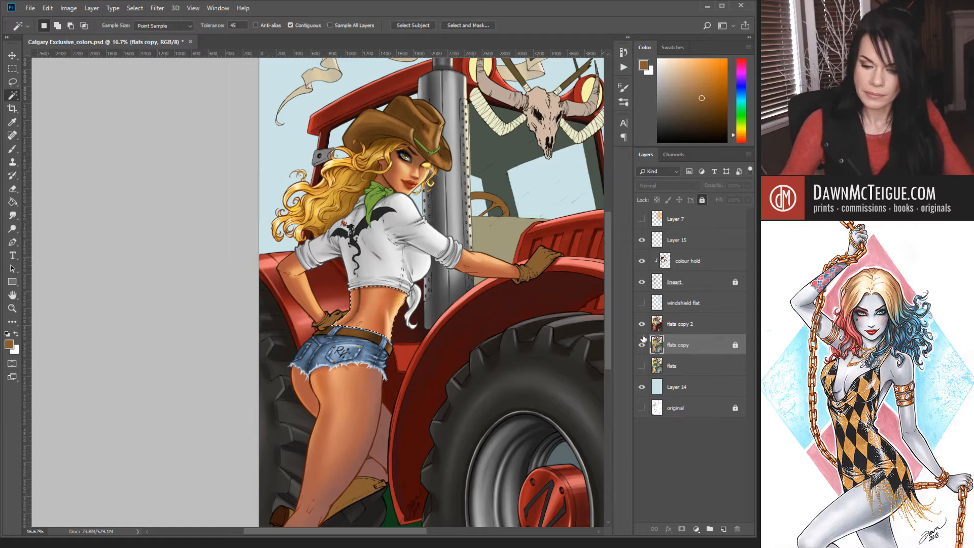
pyautogui.keyDown('shift'); pyautogui.click(299, 285); pyautogui.keyUp('shift')
pyautogui.keyDown('shift'); pyautogui.click(492, 266); pyautogui.keyUp('shift')
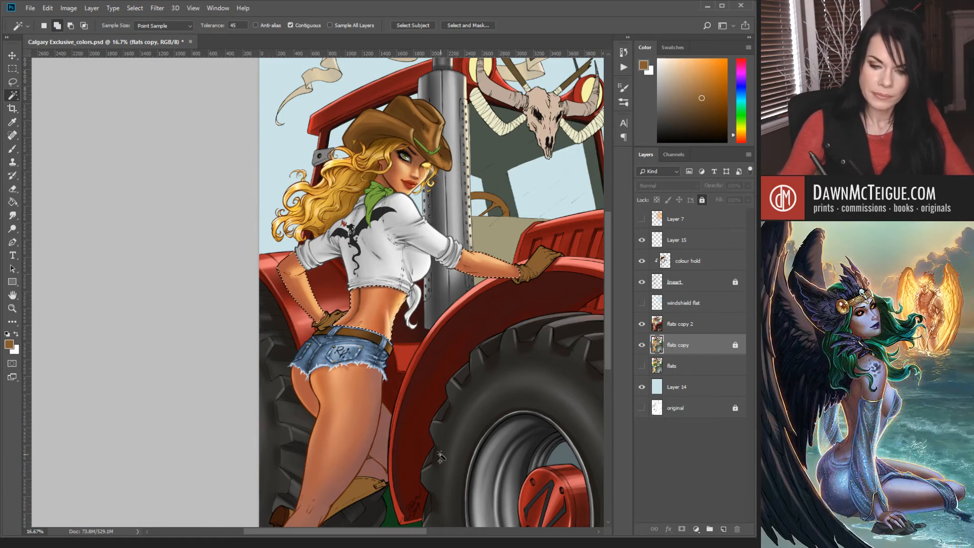
pyautogui.keyDown('shift'); pyautogui.click(355, 417); pyautogui.keyUp('shift')
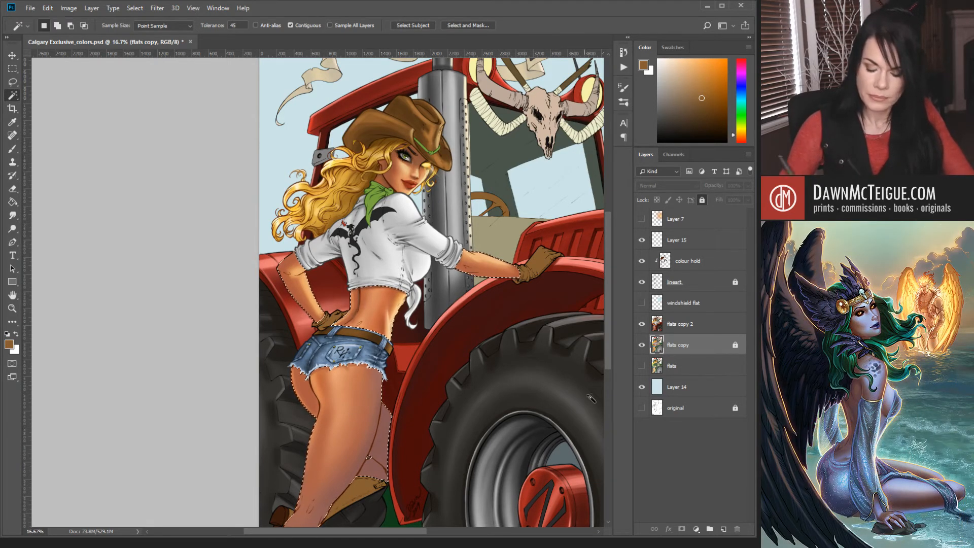
pyautogui.click(688, 325)
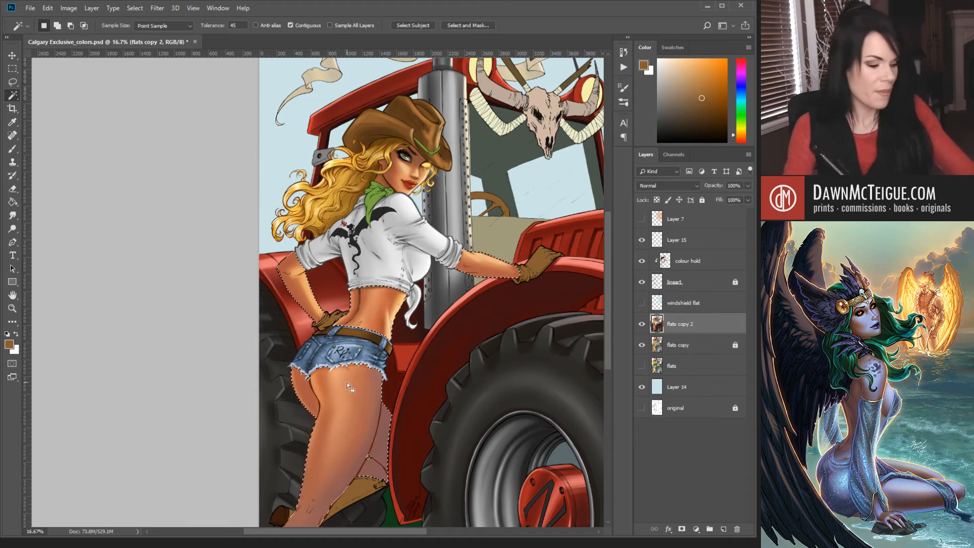
pyautogui.hotkey('ctrl', 'h')
# Shade the bent arm and lower back with a 92 px brush, sampling light peach and orange-brown tones from the skin.
pyautogui.press('b')
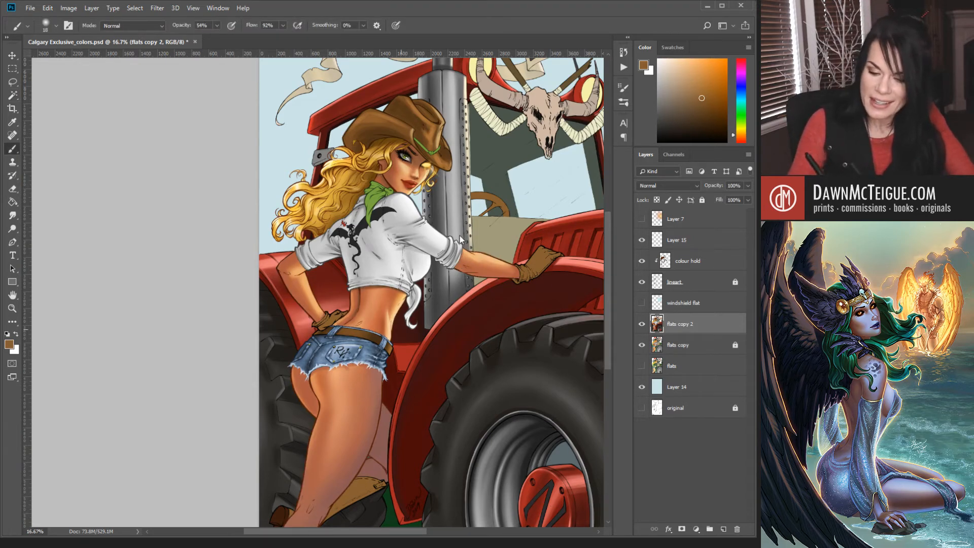
pyautogui.keyDown('alt'); pyautogui.rightClick(485, 237); pyautogui.keyUp('alt')
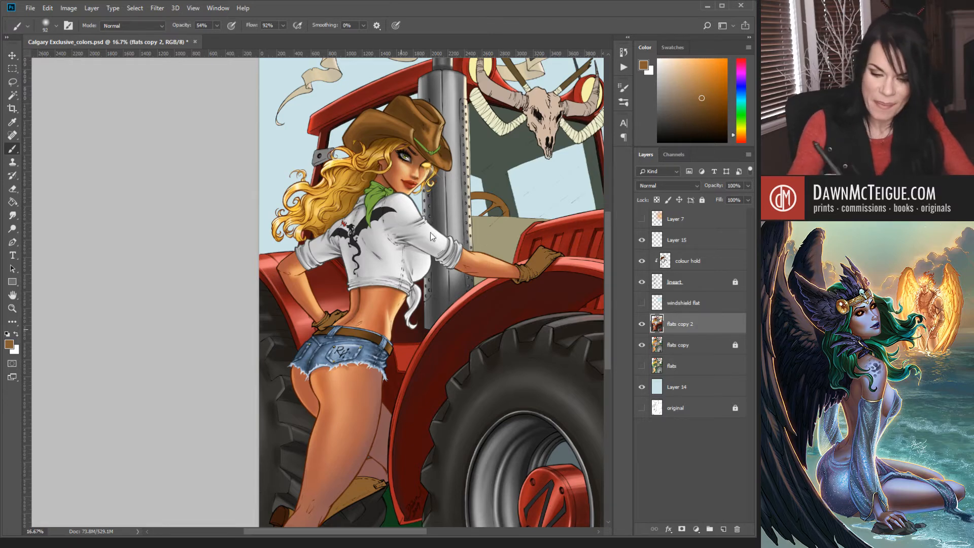
pyautogui.keyDown('alt'); pyautogui.click(308, 286); pyautogui.keyUp('alt')
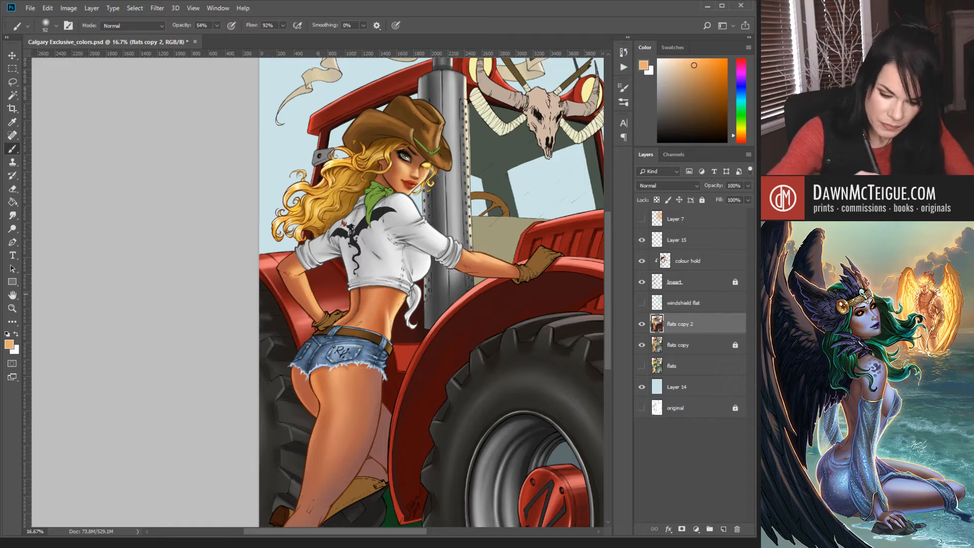
pyautogui.keyDown('alt'); pyautogui.click(296, 279); pyautogui.keyUp('alt')
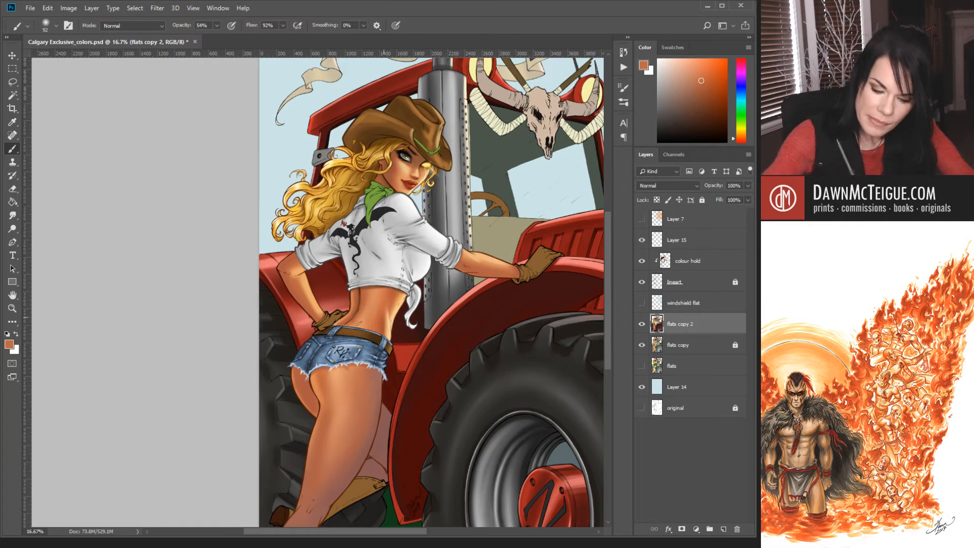
pyautogui.keyDown('alt'); pyautogui.click(354, 315); pyautogui.keyUp('alt')
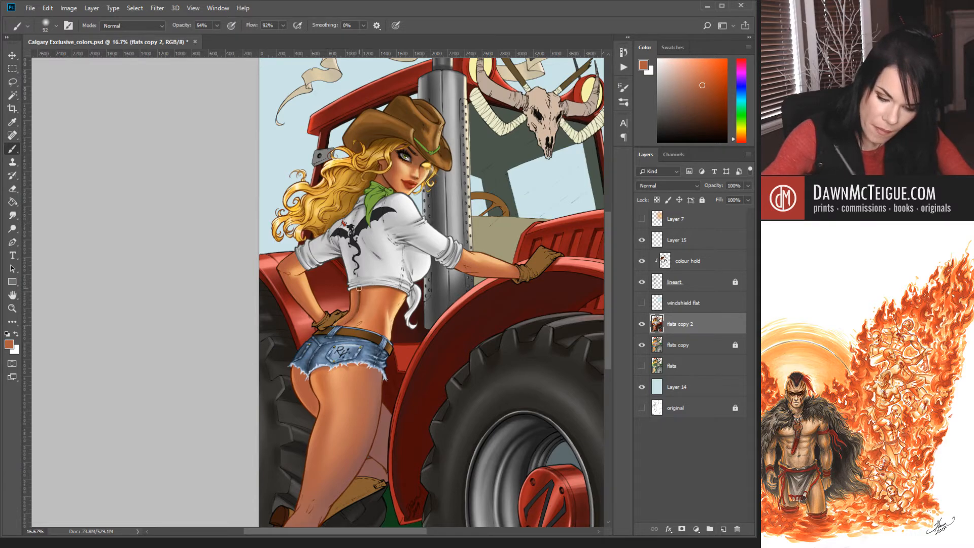
# Deepen the lower back's shading with a sampled dark brown, reducing the brush to 28 px for fine strokes.
pyautogui.keyDown('alt'); pyautogui.click(360, 303); pyautogui.keyUp('alt')
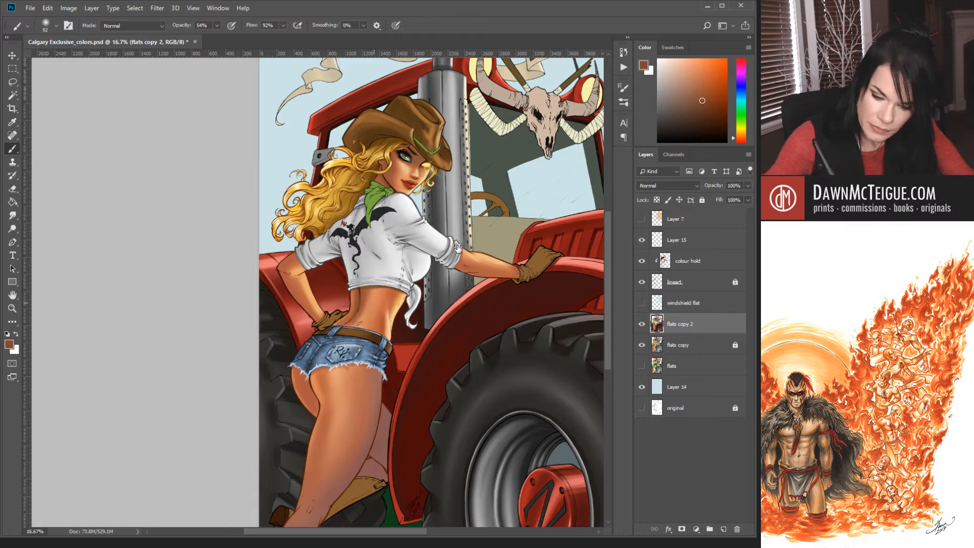
pyautogui.press('[')
pyautogui.press('[')
pyautogui.press('[')
pyautogui.press('[')
pyautogui.press('[')
pyautogui.press('[')
pyautogui.press('[')
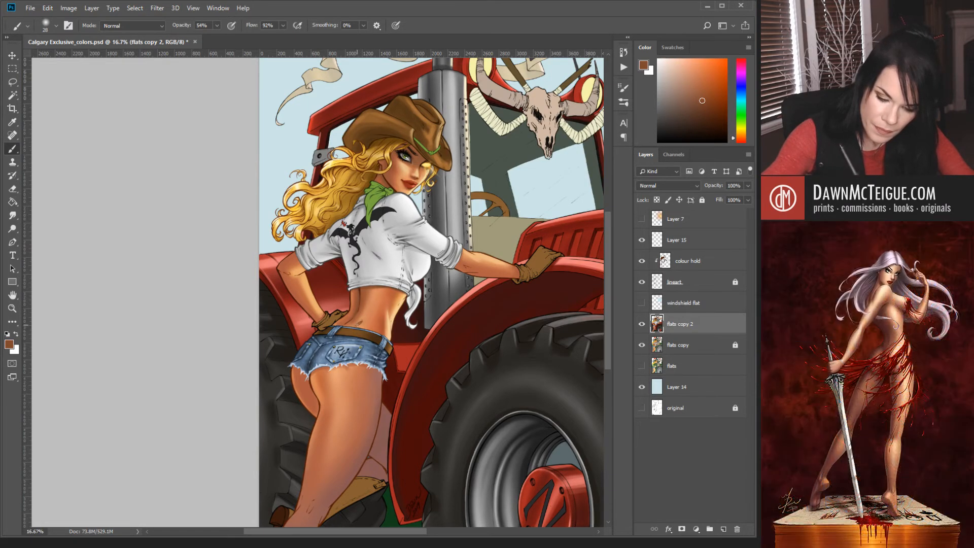
# Refine the lower back and waist with reddish-orange and light peach tones sampled from the skin, using the 28 px brush.
pyautogui.keyDown('alt'); pyautogui.click(360, 323); pyautogui.keyUp('alt')
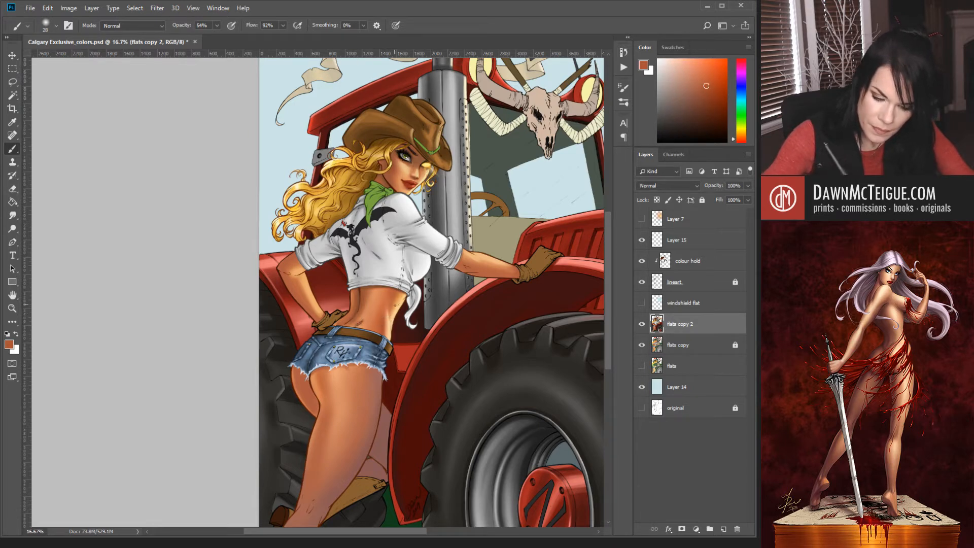
pyautogui.keyDown('alt'); pyautogui.click(390, 325); pyautogui.keyUp('alt')
pyautogui.keyDown('alt'); pyautogui.click(390, 319); pyautogui.keyUp('alt')
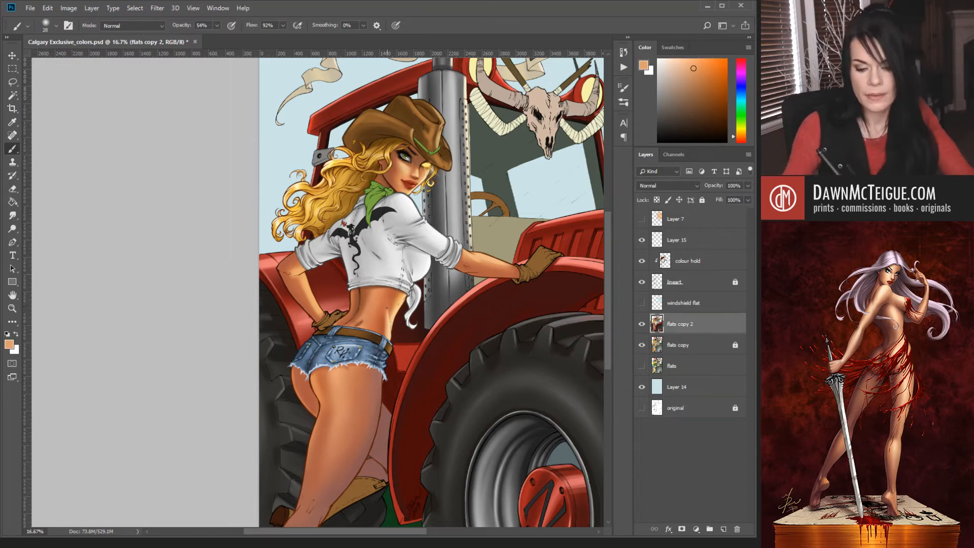
pyautogui.keyDown('alt'); pyautogui.click(377, 304); pyautogui.keyUp('alt')
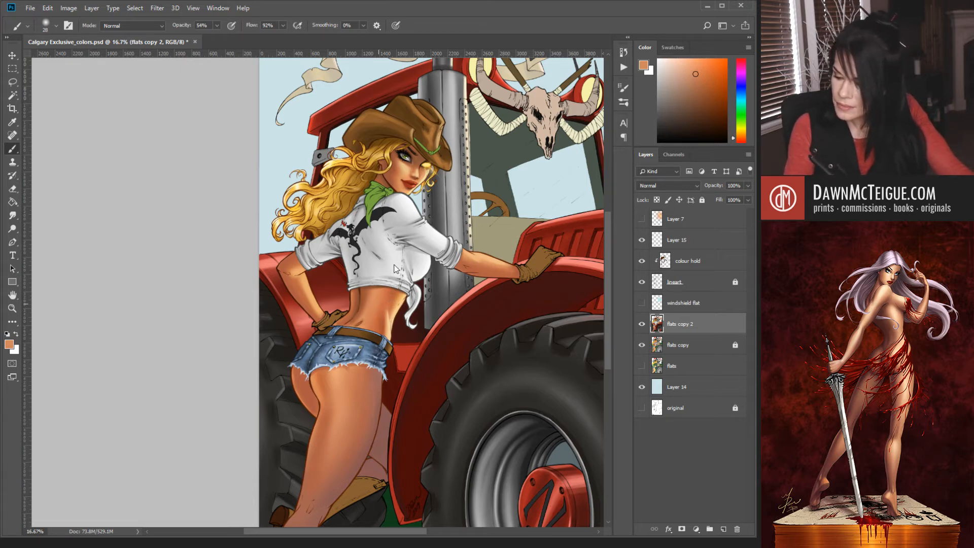
# Blend an orange-brown sampled from the back into the skin shading, enlarging the brush to 80 px and further to 168 px.
pyautogui.press(']')
pyautogui.press(']')
pyautogui.press(']')
pyautogui.press(']')
pyautogui.press(']')
pyautogui.press(']')
pyautogui.press(']')
pyautogui.press(']')
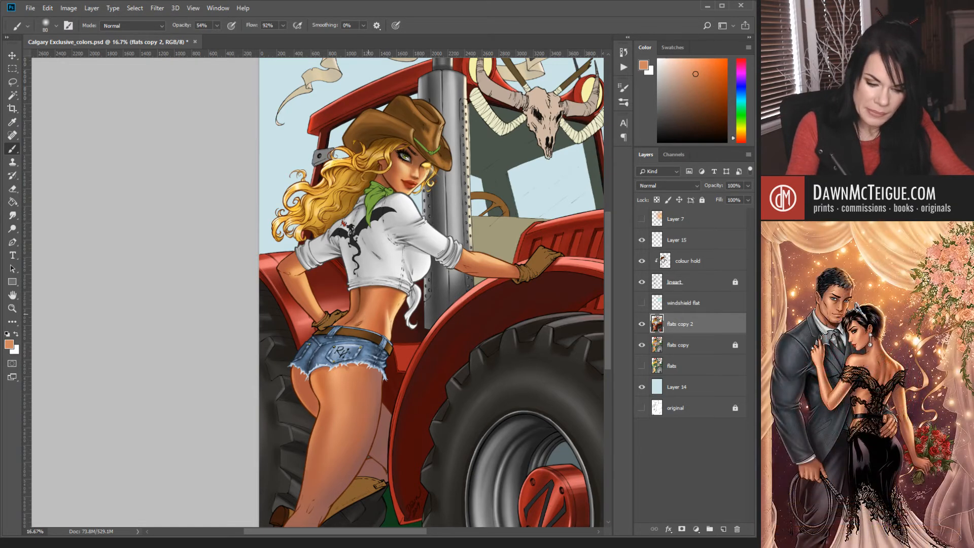
pyautogui.keyDown('alt'); pyautogui.click(367, 298); pyautogui.keyUp('alt')
pyautogui.moveTo(466, 240)
pyautogui.mouseDown()
pyautogui.moveTo(478, 235)
pyautogui.moveTo(471, 239)
pyautogui.mouseUp()
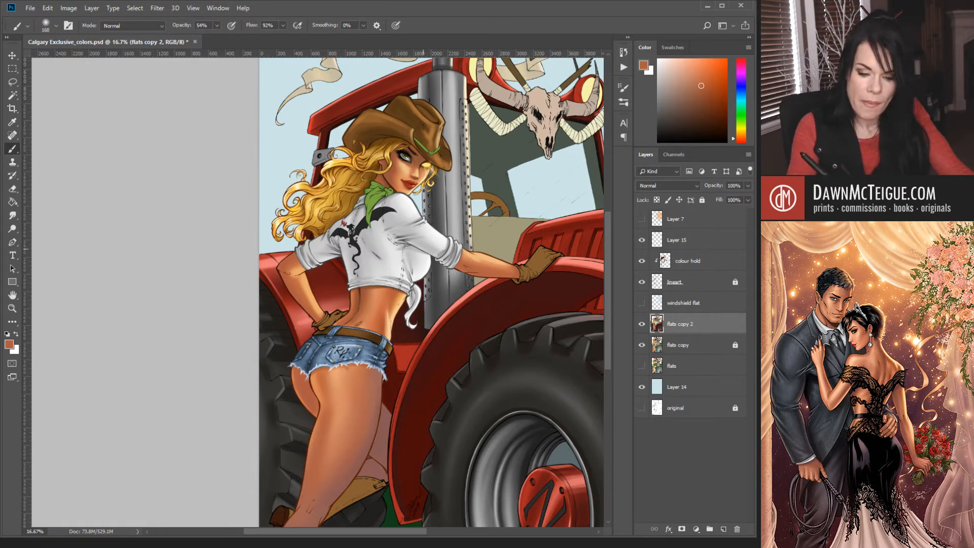
# Lay soft orange and light peach tones over the upper thigh with a 338 px brush, sampling from the waist and thigh.
pyautogui.keyDown('alt'); pyautogui.click(384, 307); pyautogui.keyUp('alt')
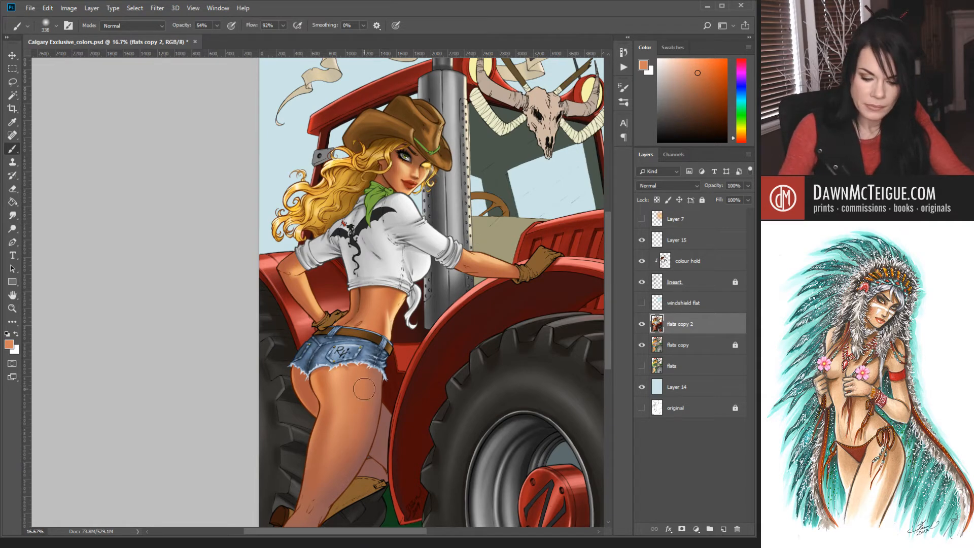
pyautogui.keyDown('alt'); pyautogui.click(344, 379); pyautogui.keyUp('alt')
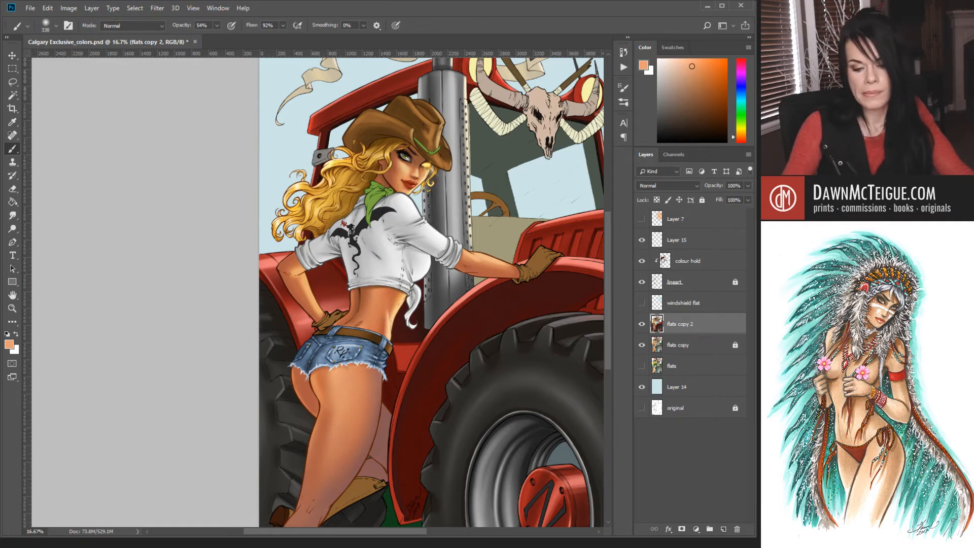
pyautogui.keyDown('alt'); pyautogui.click(375, 307); pyautogui.keyUp('alt')
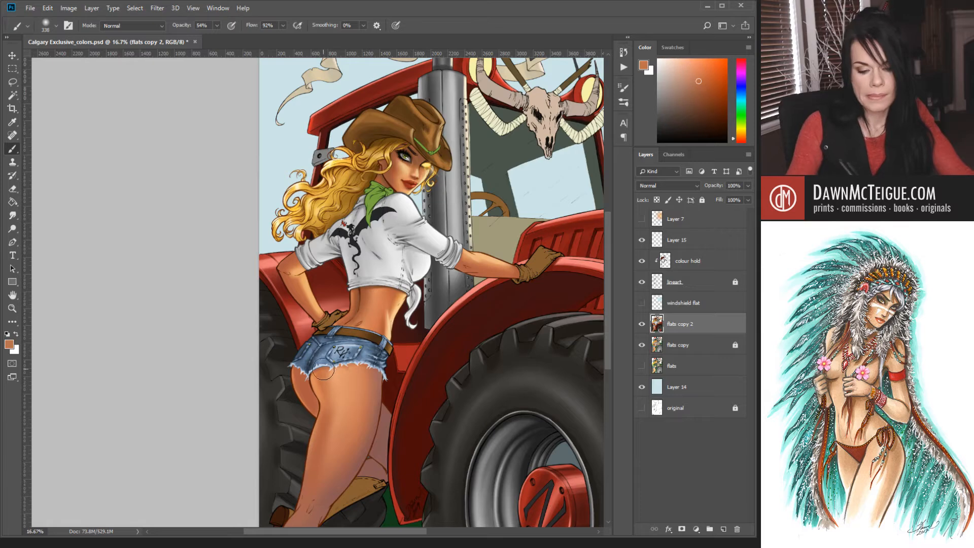
# Shade the skin below the shorts' hem and the thigh in orange-brown with a small brush of about 55 to 90 px.
pyautogui.press('[')
pyautogui.press('[')
pyautogui.press('[')
pyautogui.press('[')
pyautogui.press('[')
pyautogui.press('[')
pyautogui.press('[')
pyautogui.press('[')
pyautogui.press('[')
pyautogui.press('[')
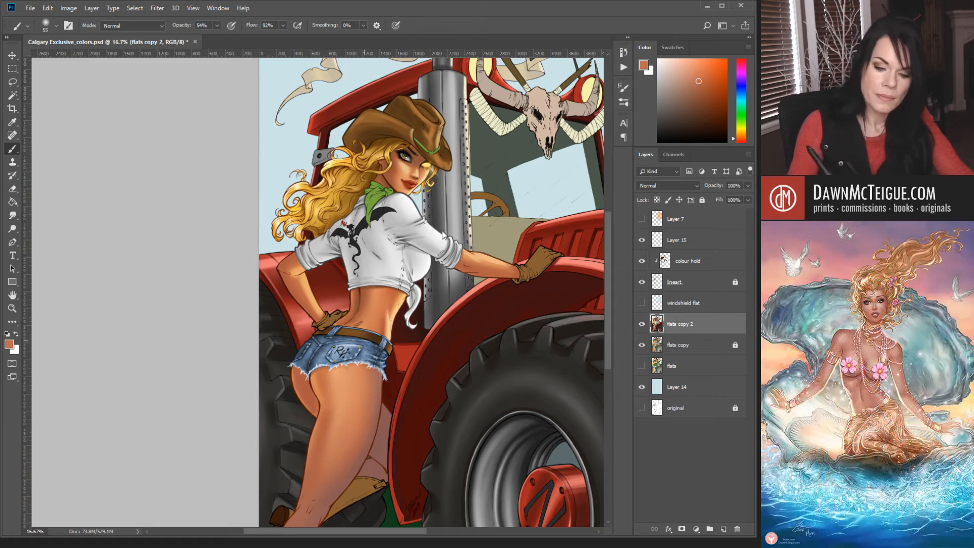
pyautogui.press(']')
pyautogui.press(']')
pyautogui.press(']')
pyautogui.press(']')
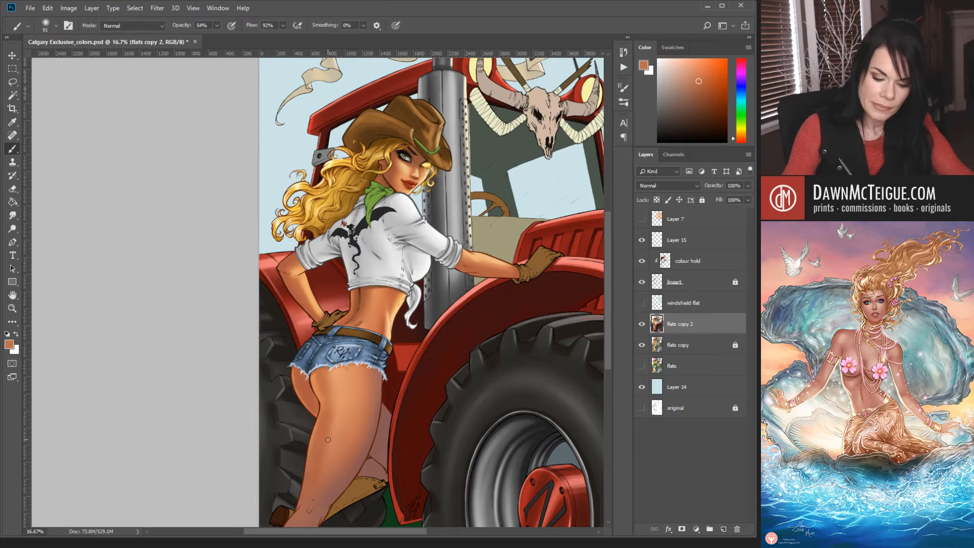
# Brighten the thigh with a sampled light peach, using a large soft brush and a 177 px brush toward the knee.
pyautogui.keyDown('alt'); pyautogui.click(334, 424); pyautogui.keyUp('alt')
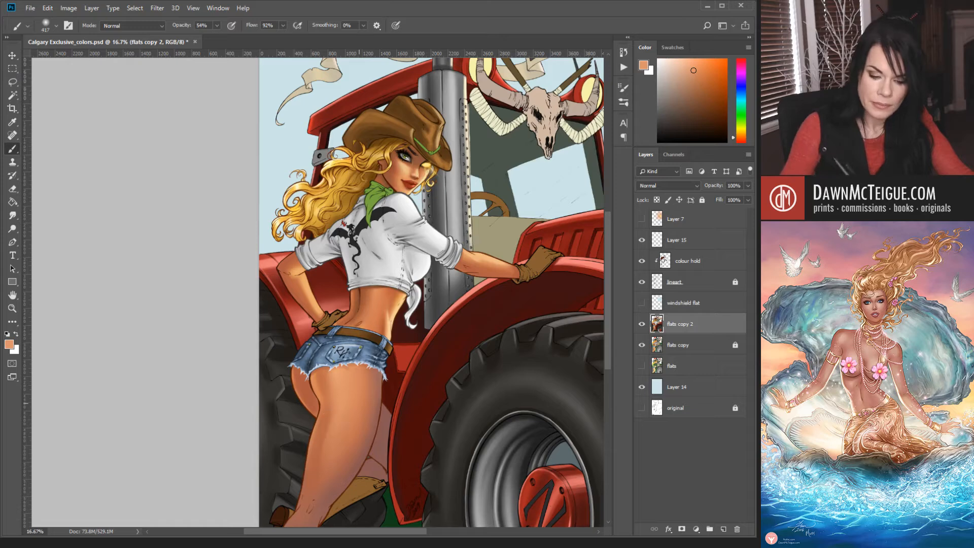
pyautogui.press(']')
pyautogui.press(']')
pyautogui.press(']')
pyautogui.press(']')
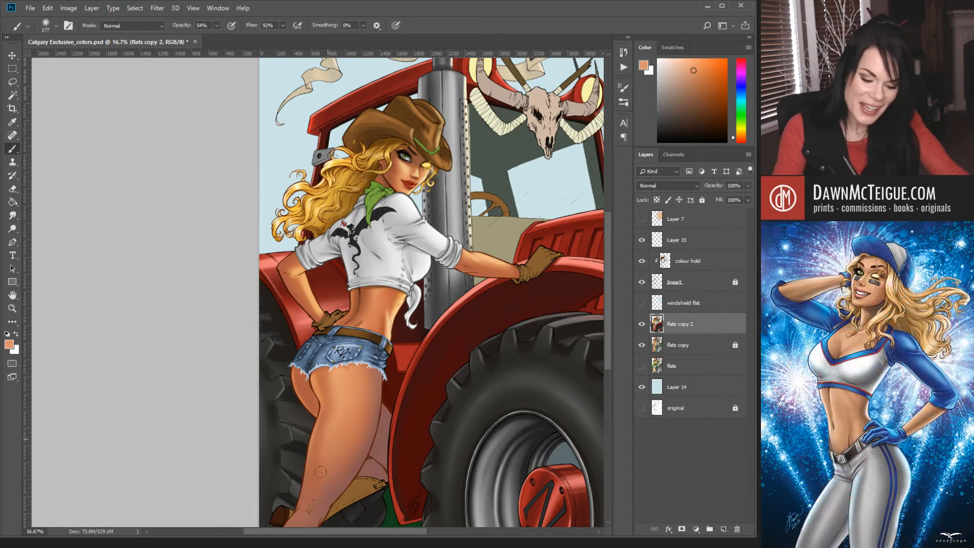
# Model the thigh and far leg at 177 px with orange-brown, peach and muted reddish-brown tones sampled from the skin.
pyautogui.keyDown('alt'); pyautogui.click(385, 327); pyautogui.keyUp('alt')
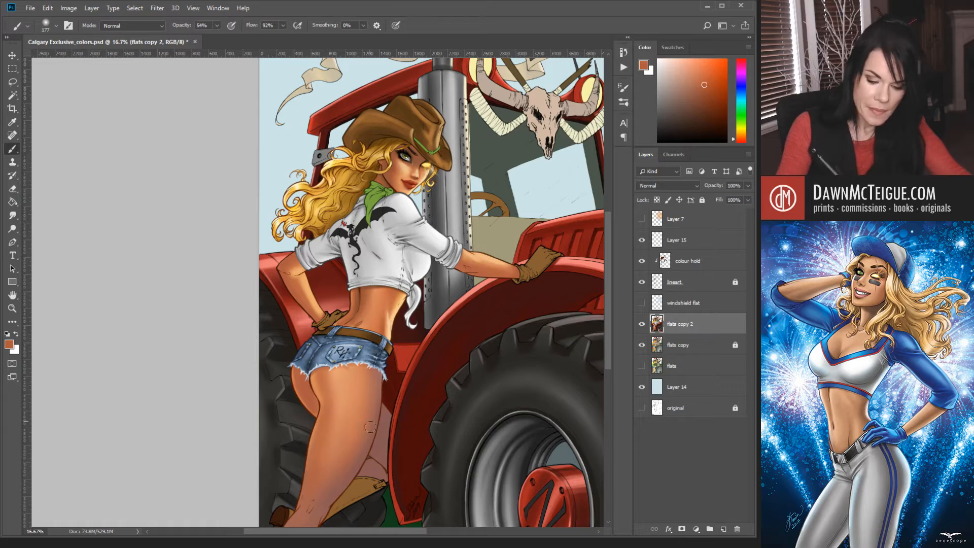
pyautogui.keyDown('alt'); pyautogui.click(340, 371); pyautogui.keyUp('alt')
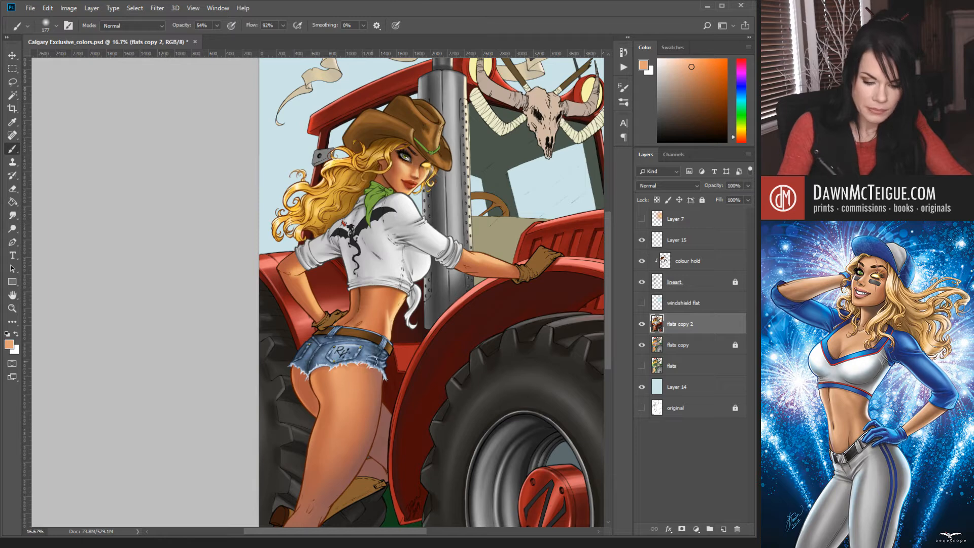
pyautogui.keyDown('alt'); pyautogui.click(373, 368); pyautogui.keyUp('alt')
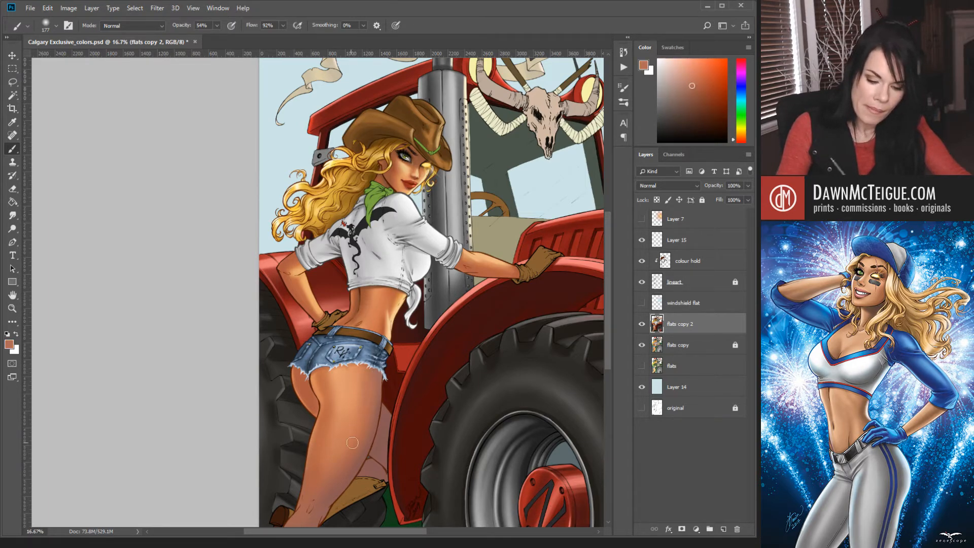
pyautogui.keyDown('alt'); pyautogui.click(376, 437); pyautogui.keyUp('alt')
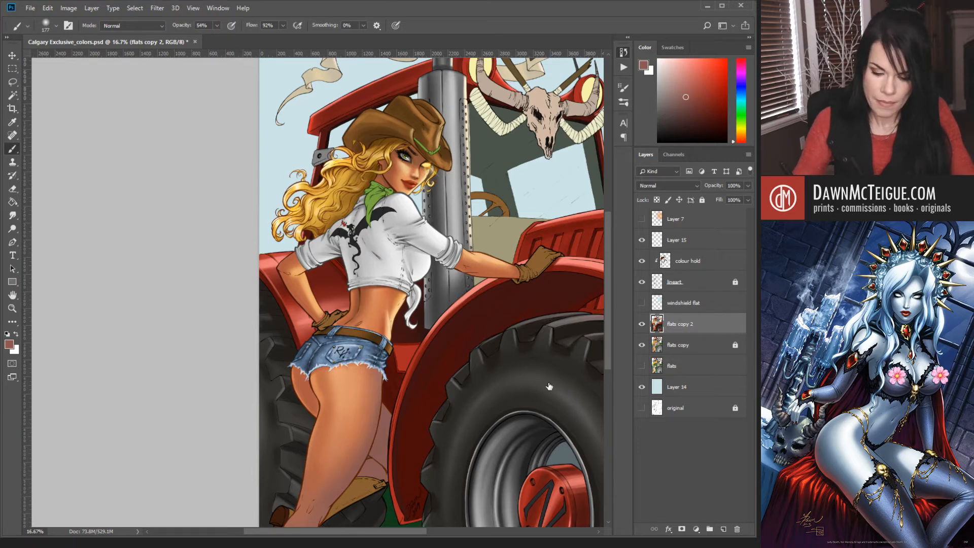
# Smooth the middle of the thigh with mid-orange tones sampled from the back and thigh, enlarging the brush to 306 px.
pyautogui.keyDown('alt'); pyautogui.click(376, 310); pyautogui.keyUp('alt')
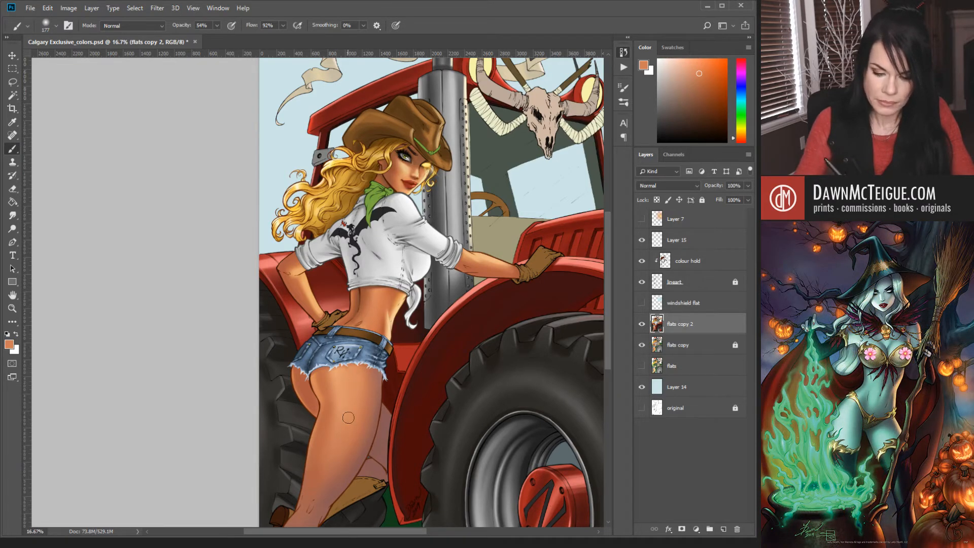
pyautogui.keyDown('alt'); pyautogui.click(330, 392); pyautogui.keyUp('alt')
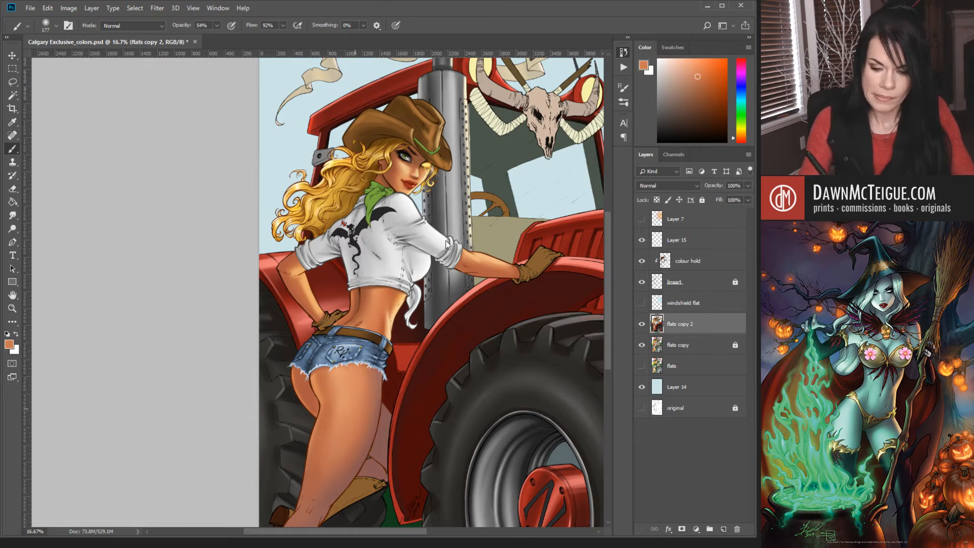
pyautogui.keyDown('alt'); pyautogui.moveTo(473, 232); pyautogui.dragTo(527, 232); pyautogui.keyUp('alt')
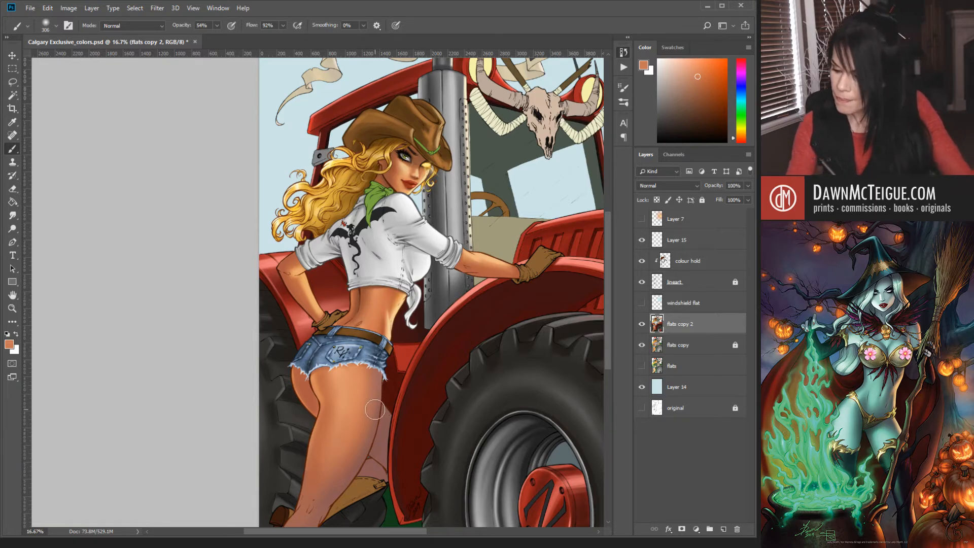
# Darken the thigh's shadow edge with orange-brown and muted reddish-brown sampled from the skin, using the 306 px brush.
pyautogui.keyDown('alt'); pyautogui.click(374, 377); pyautogui.keyUp('alt')
pyautogui.keyDown('alt'); pyautogui.click(386, 325); pyautogui.keyUp('alt')
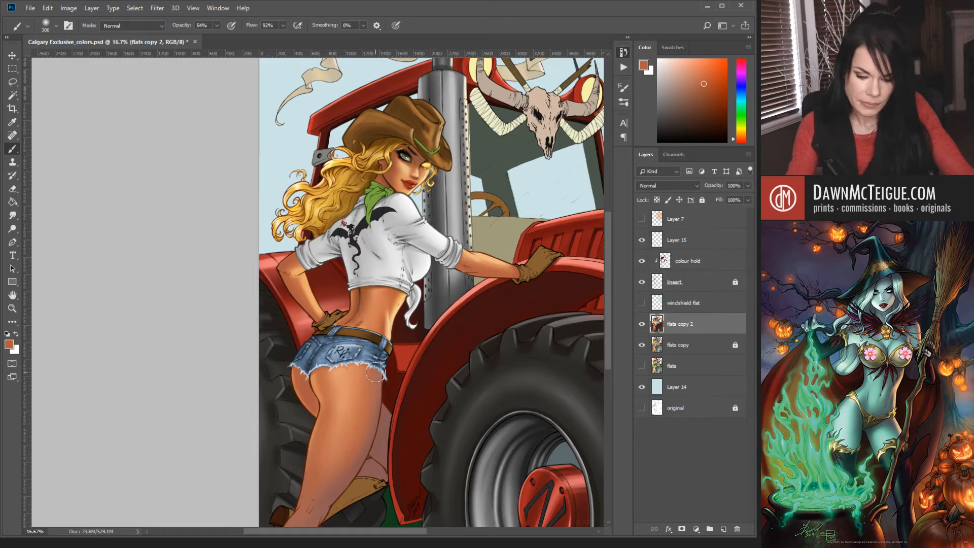
pyautogui.keyDown('alt'); pyautogui.click(368, 453); pyautogui.keyUp('alt')
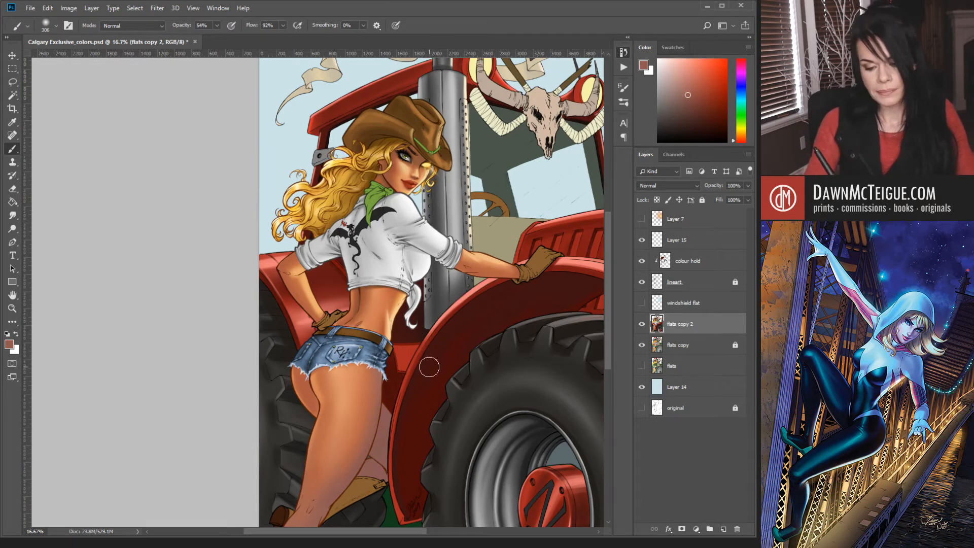
# Shade the buttock crease and lower leg in brown sampled from the back, using brush sizes of 108 px and 165 px.
pyautogui.keyDown('alt'); pyautogui.click(365, 297); pyautogui.keyUp('alt')
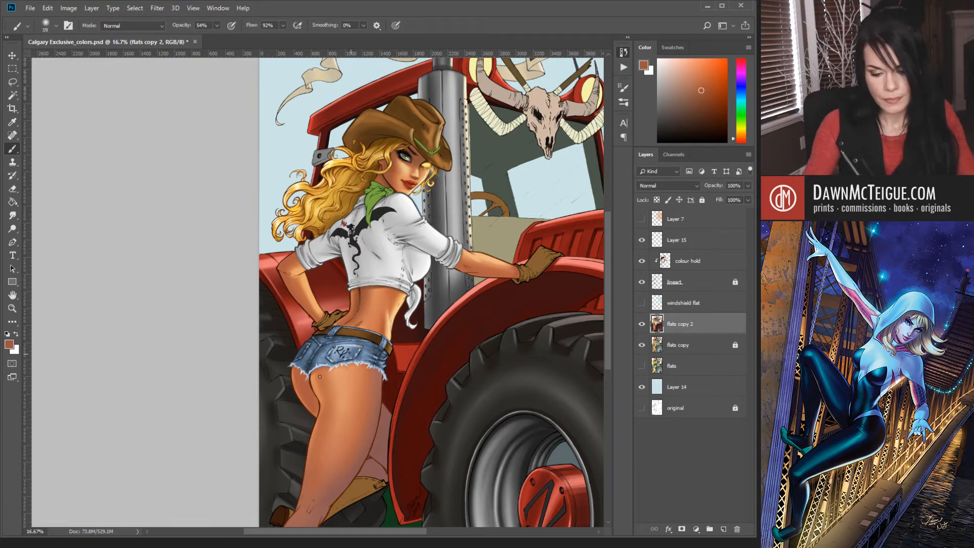
pyautogui.press(']')
pyautogui.press(']')
pyautogui.press(']')
pyautogui.press(']')
pyautogui.press(']')
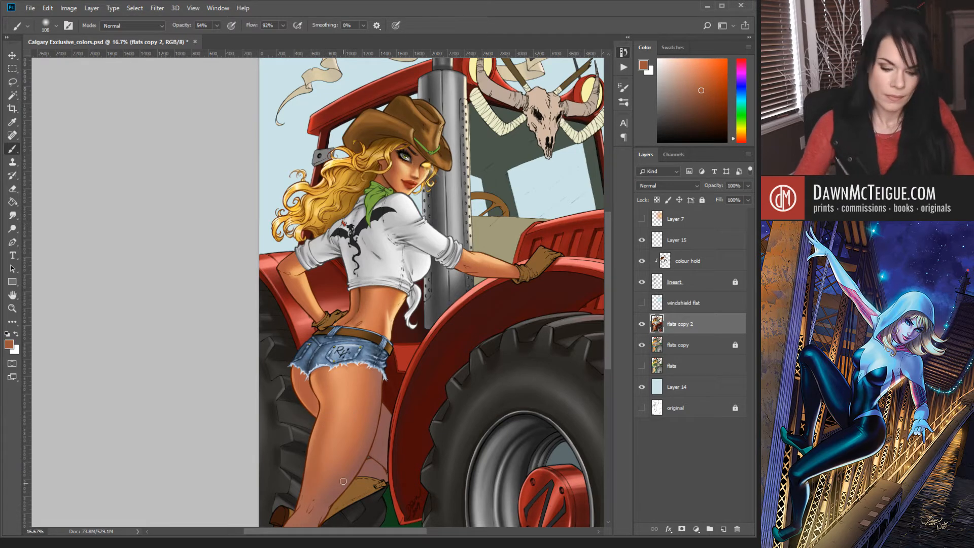
pyautogui.press(']')
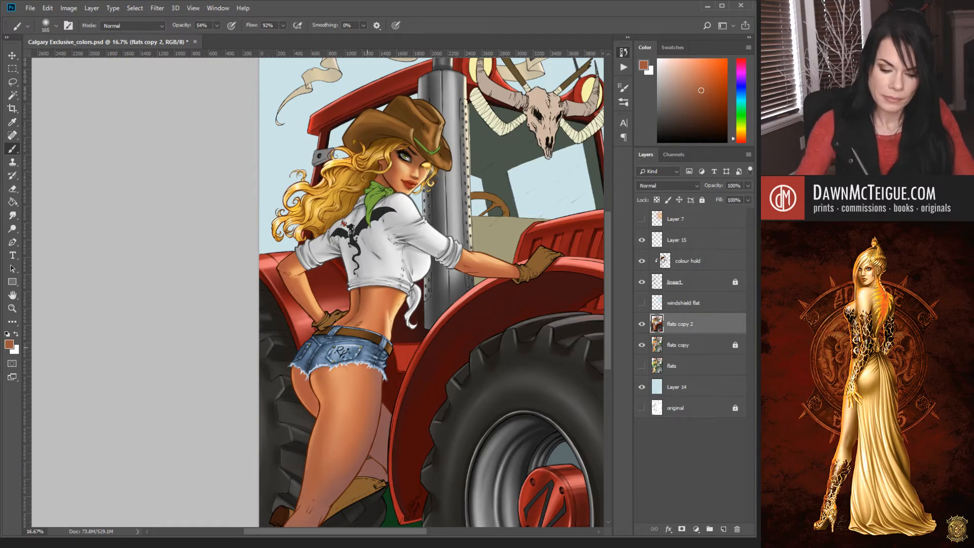
# Refine the buttock and thigh shading with sampled orange and brown tones, using 84 px and 50 px brushes.
pyautogui.keyDown('alt'); pyautogui.click(295, 375); pyautogui.keyUp('alt')
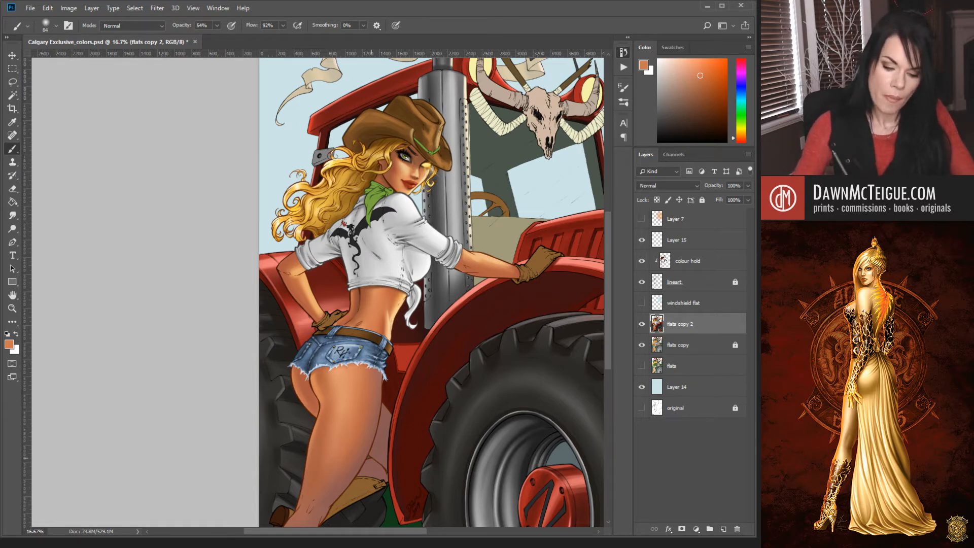
pyautogui.keyDown('alt'); pyautogui.click(324, 380); pyautogui.keyUp('alt')
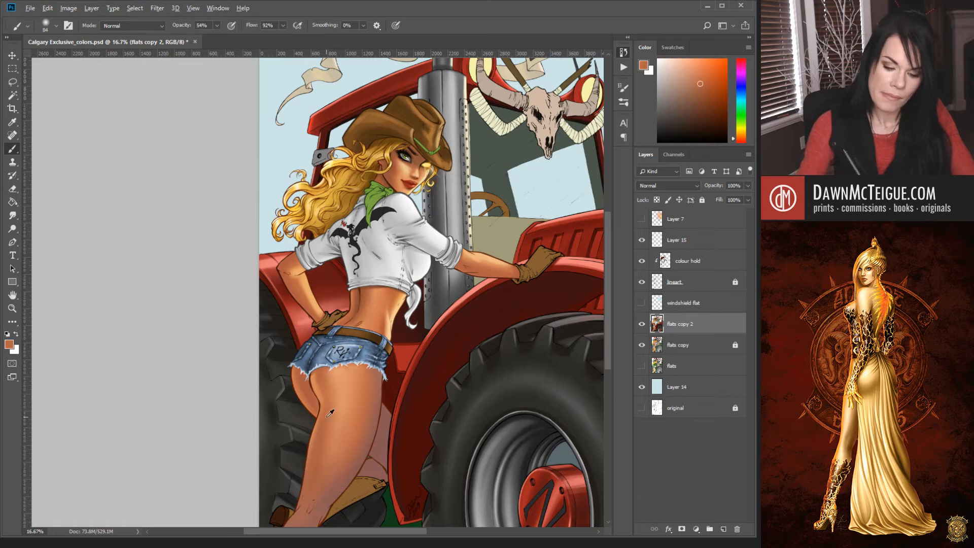
pyautogui.keyDown('alt'); pyautogui.click(366, 293); pyautogui.keyUp('alt')
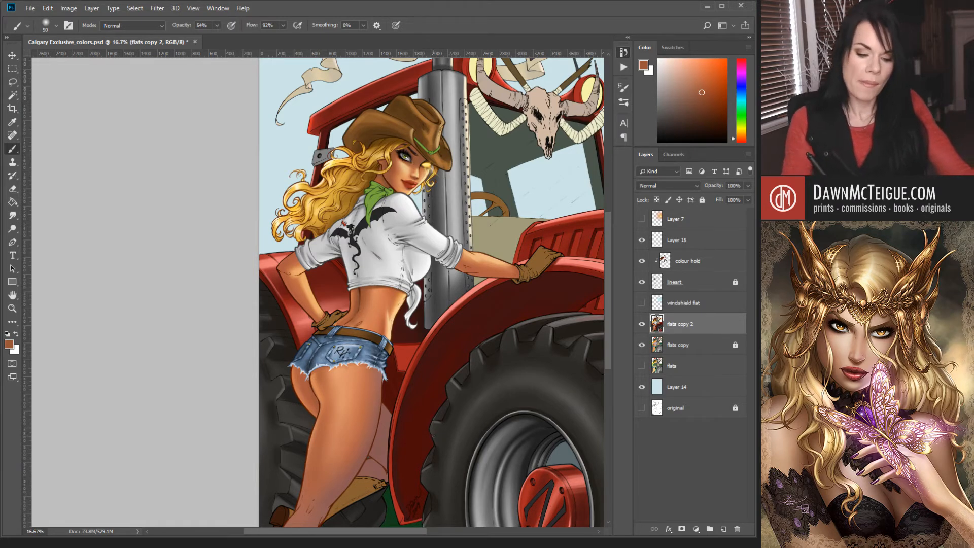
pyautogui.keyDown('alt'); pyautogui.click(318, 388); pyautogui.keyUp('alt')
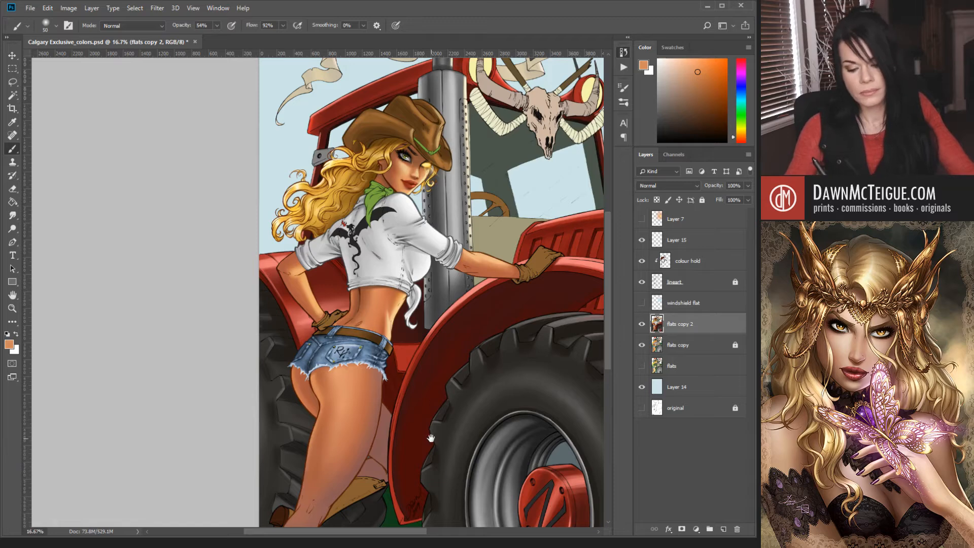
# Sample a light peach from the upper thigh and touch up the skin highlights with a brush of about 95 px.
pyautogui.moveTo(431, 438)
pyautogui.mouseDown()
pyautogui.moveTo(452, 352)
pyautogui.moveTo(433, 434)
pyautogui.mouseUp()
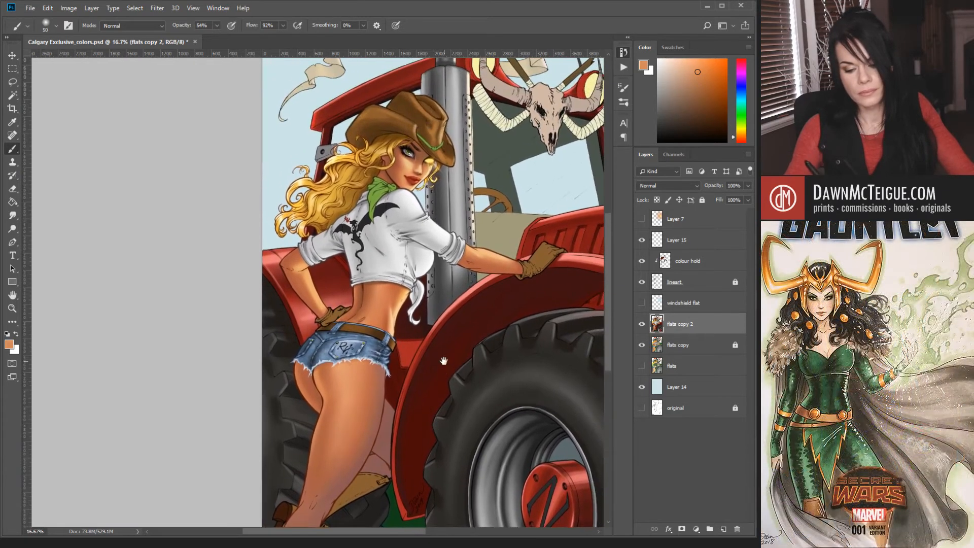
pyautogui.moveTo(444, 361); pyautogui.dragTo(431, 403)
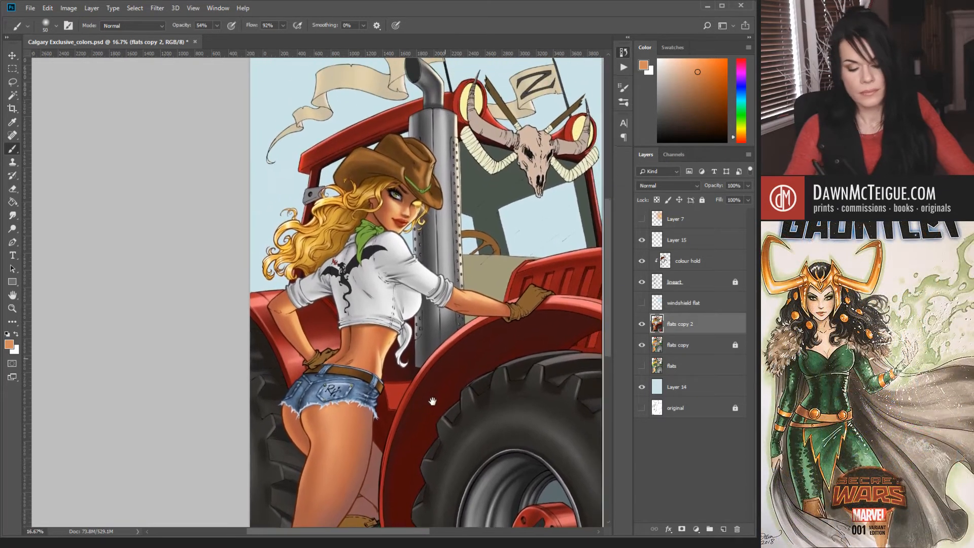
pyautogui.keyDown('alt'); pyautogui.click(330, 413); pyautogui.keyUp('alt')
pyautogui.press(']')
pyautogui.press(']')
pyautogui.press(']')
pyautogui.press(']')
pyautogui.press(']')
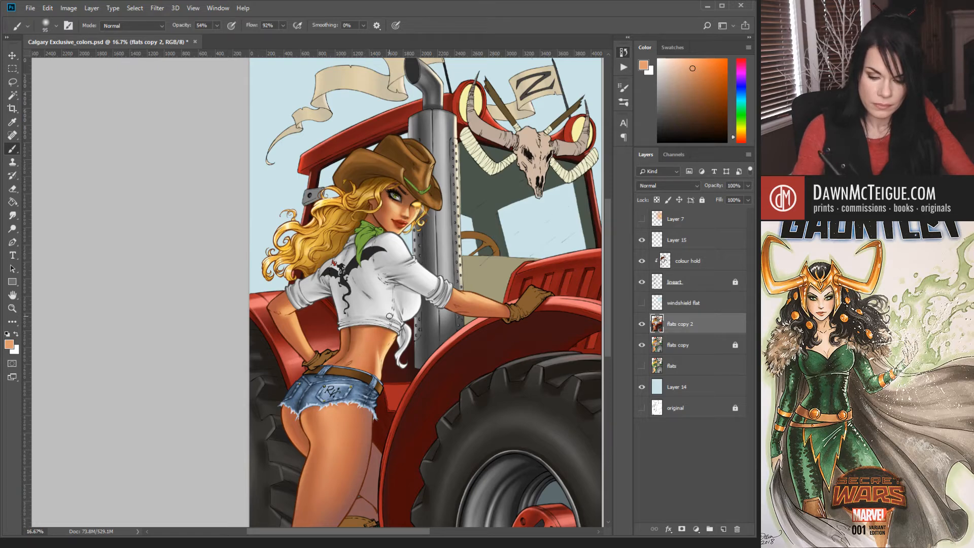
# Soften the skin's light peach highlights with a 139 px brush and review the whole illustration.
pyautogui.press(']')
pyautogui.press(']')
pyautogui.press(']')
pyautogui.press(']')
pyautogui.press(']')
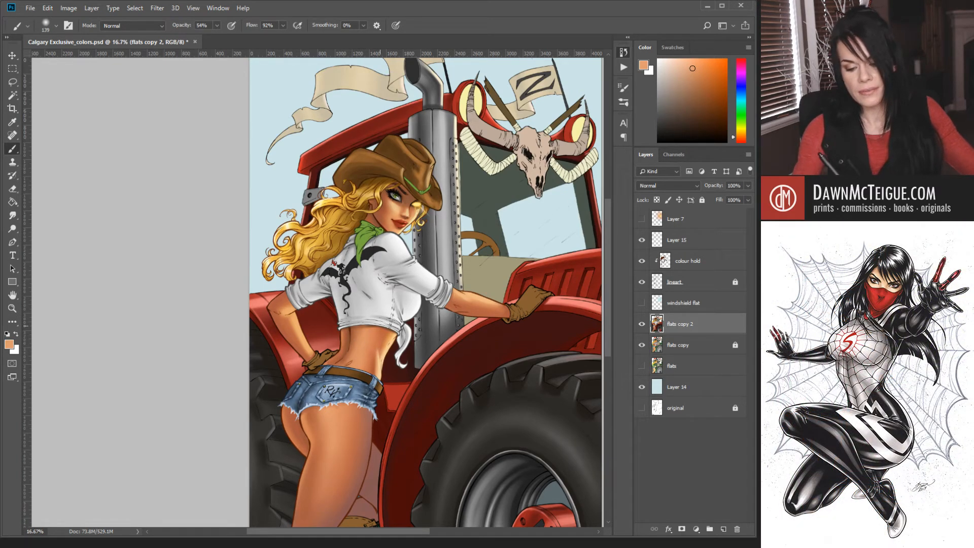
pyautogui.keyDown('ctrl'); pyautogui.keyDown('alt'); pyautogui.click(429, 318); pyautogui.keyUp('alt'); pyautogui.keyUp('ctrl')
pyautogui.keyDown('ctrl'); pyautogui.keyDown('alt'); pyautogui.click(436, 329); pyautogui.keyUp('alt'); pyautogui.keyUp('ctrl')
pyautogui.keyDown('ctrl'); pyautogui.keyDown('alt'); pyautogui.click(436, 328); pyautogui.keyUp('alt'); pyautogui.keyUp('ctrl')
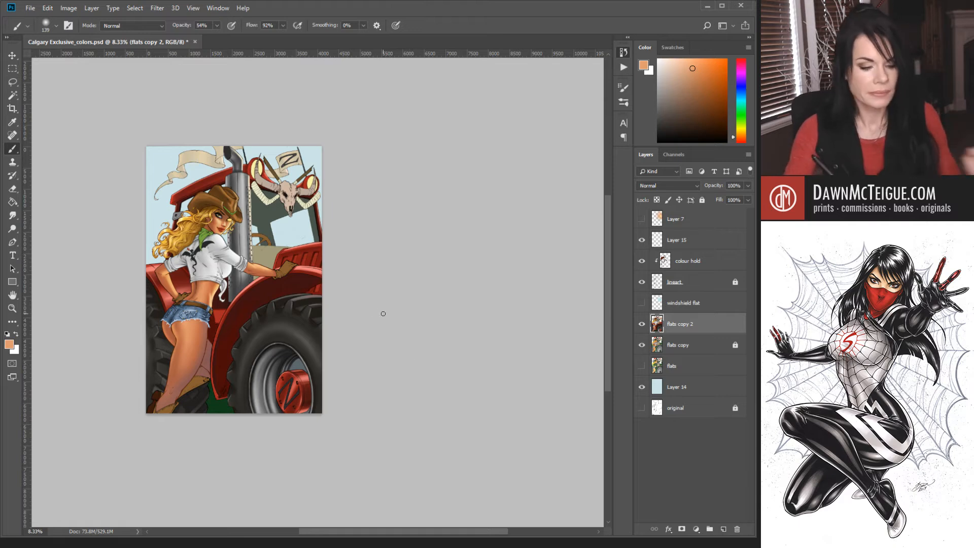
# Sample the orange skin tone along the edge of the woman's bare waist as the brush colour.
pyautogui.click(288, 319)
pyautogui.click(288, 320)
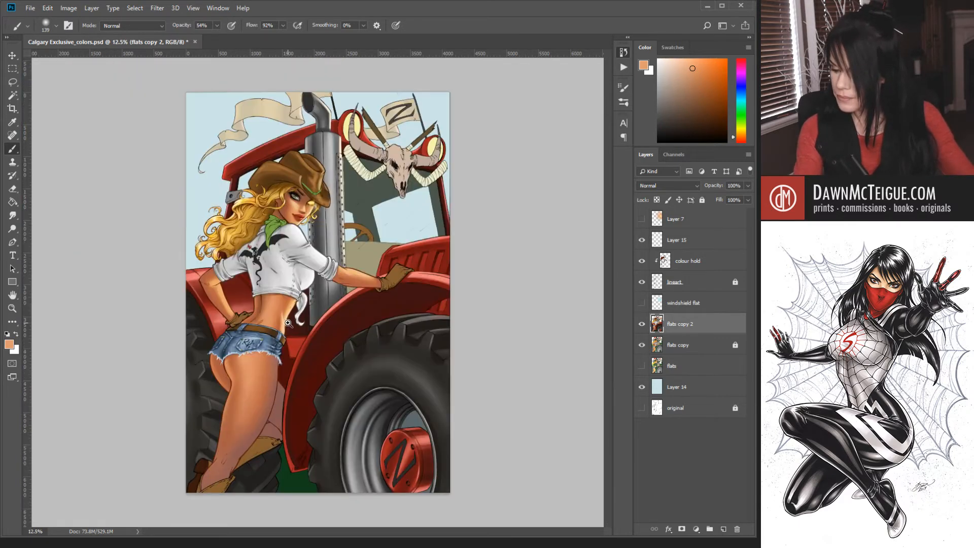
pyautogui.click(287, 323)
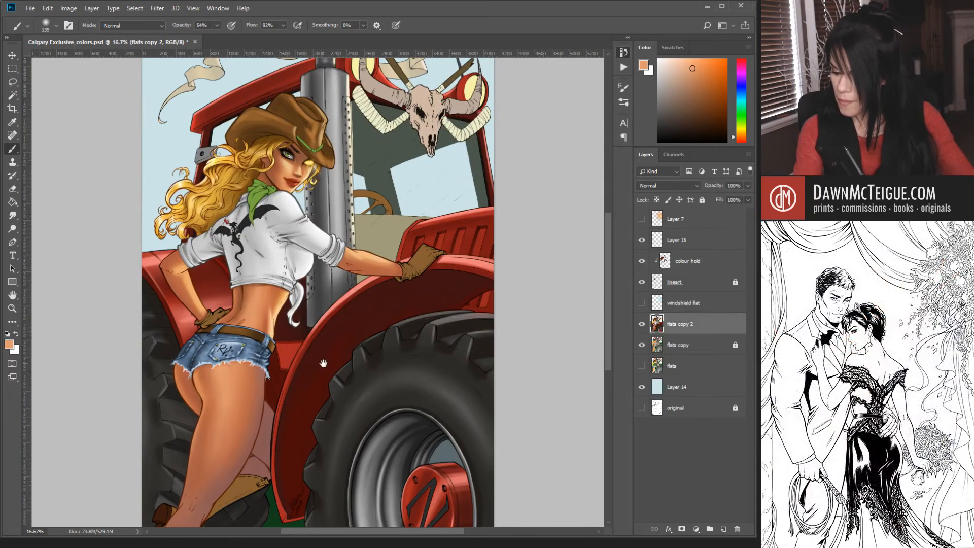
pyautogui.moveTo(322, 363); pyautogui.dragTo(322, 315)
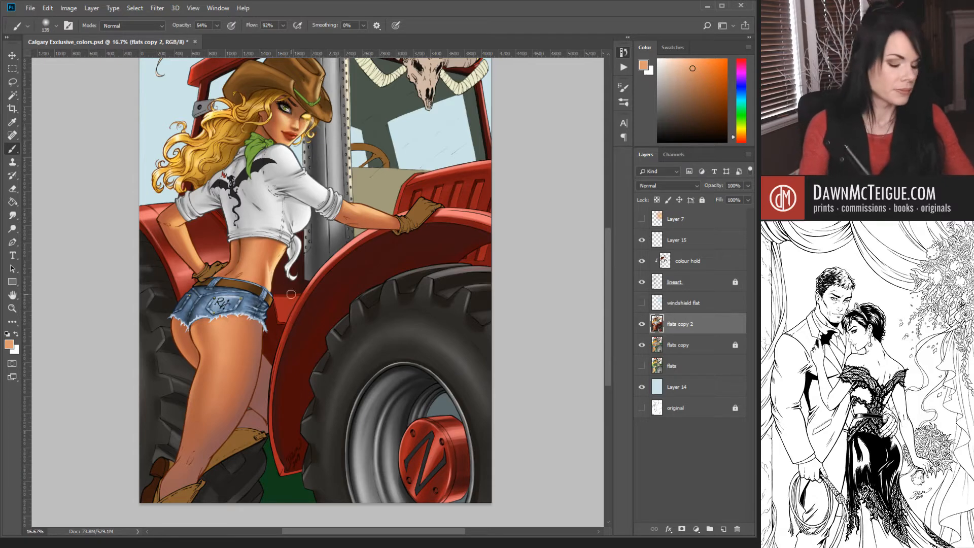
pyautogui.keyDown('alt'); pyautogui.click(272, 274); pyautogui.keyUp('alt')
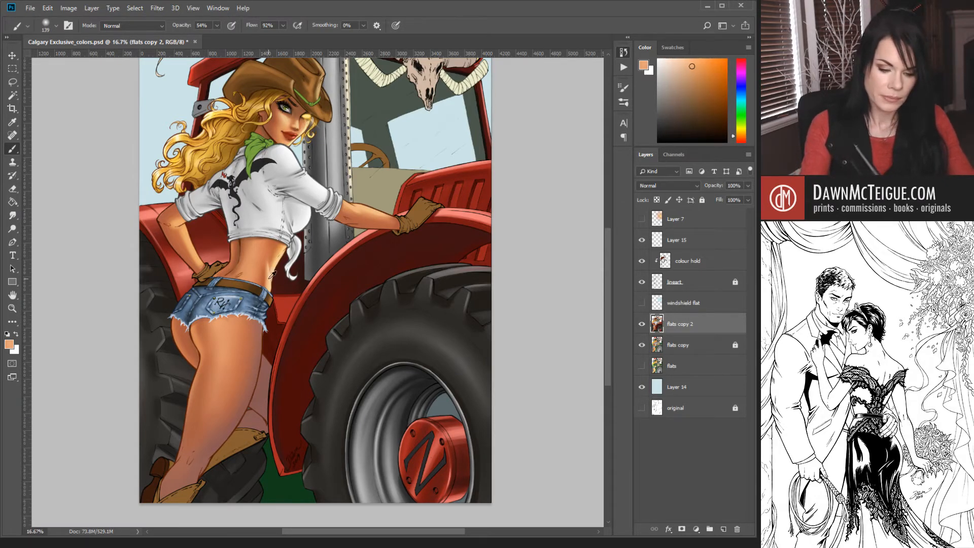
pyautogui.keyDown('alt'); pyautogui.click(269, 277); pyautogui.keyUp('alt')
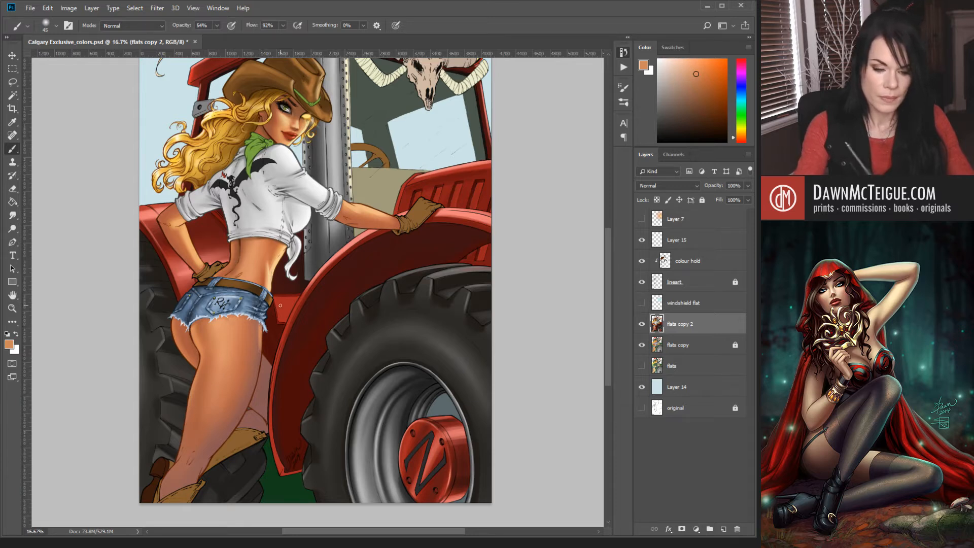
# Sample the far leg's reddish shadow tone and the waist's highlight tones for touching up the skin on the flats copy 2 layer.
pyautogui.keyDown('alt'); pyautogui.click(261, 351); pyautogui.keyUp('alt')
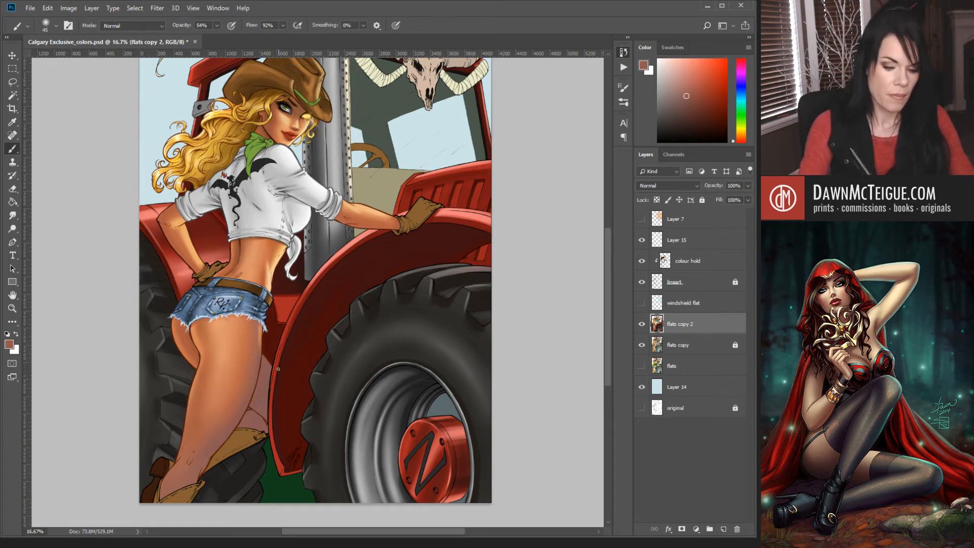
pyautogui.keyDown('alt'); pyautogui.click(271, 274); pyautogui.keyUp('alt')
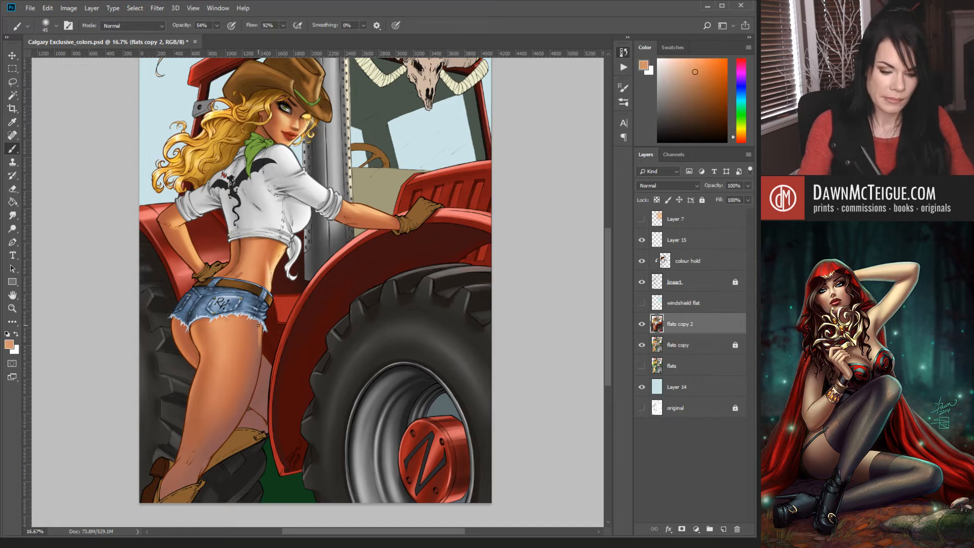
pyautogui.keyDown('alt'); pyautogui.click(280, 259); pyautogui.keyUp('alt')
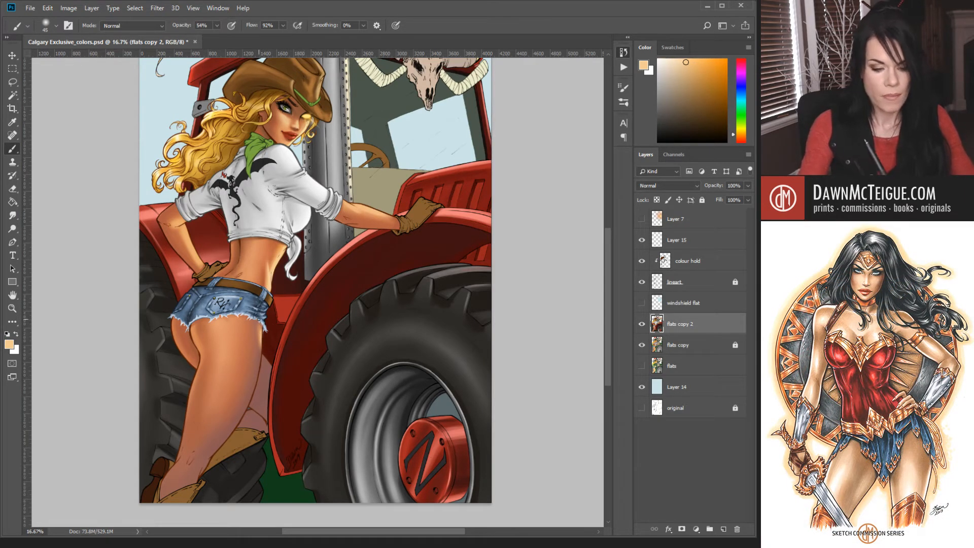
pyautogui.keyDown('alt'); pyautogui.click(261, 366); pyautogui.keyUp('alt')
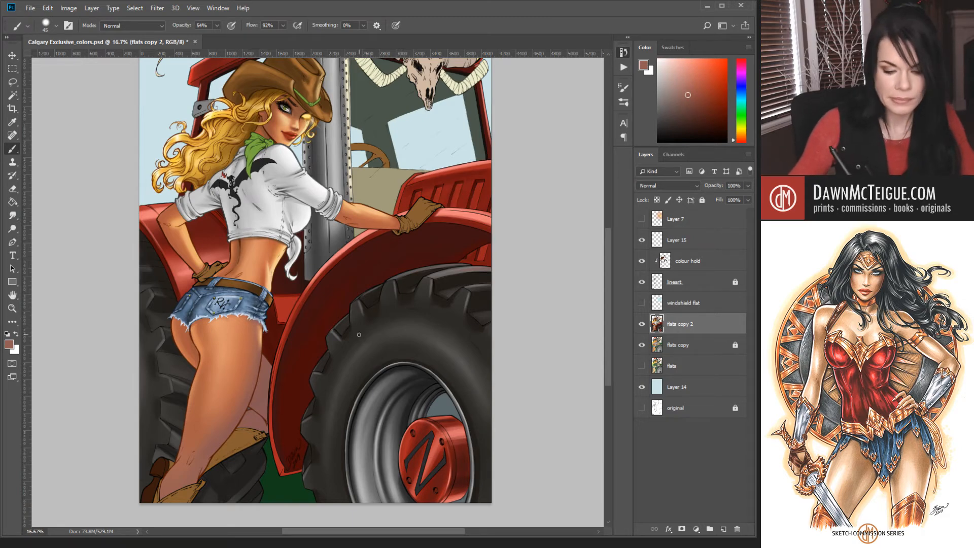
# Make Layer 7 visible to show the warm glow over the tractor.
pyautogui.moveTo(356, 321); pyautogui.dragTo(481, 357)
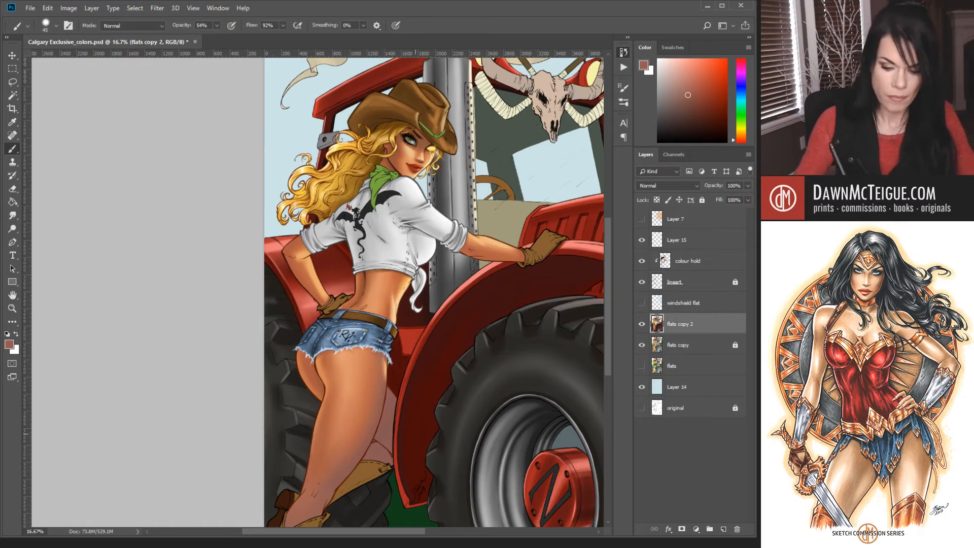
pyautogui.keyDown('ctrl'); pyautogui.keyDown('alt'); pyautogui.click(447, 351); pyautogui.keyUp('alt'); pyautogui.keyUp('ctrl')
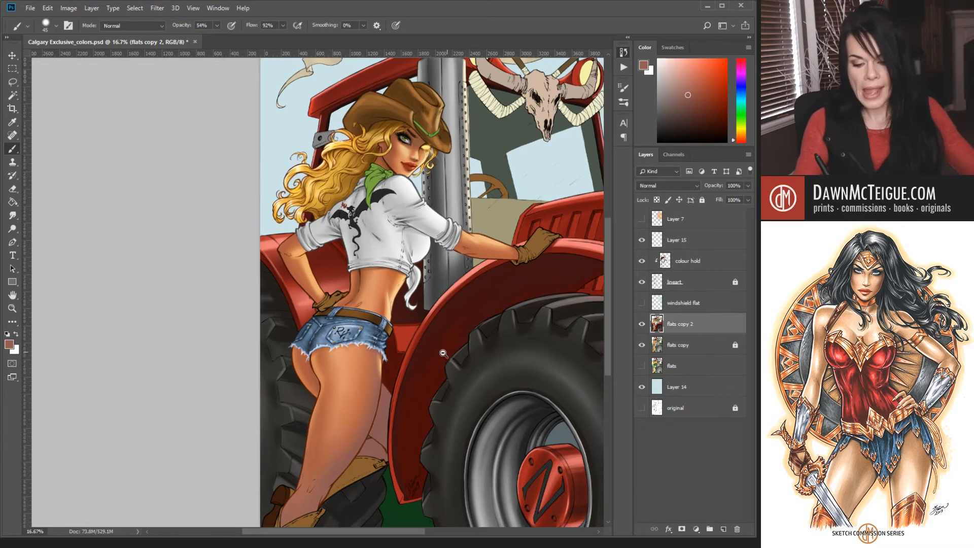
pyautogui.keyDown('ctrl'); pyautogui.keyDown('alt'); pyautogui.click(443, 357); pyautogui.keyUp('alt'); pyautogui.keyUp('ctrl')
pyautogui.keyDown('ctrl'); pyautogui.click(244, 279); pyautogui.keyUp('ctrl')
pyautogui.keyDown('ctrl'); pyautogui.click(244, 280); pyautogui.keyUp('ctrl')
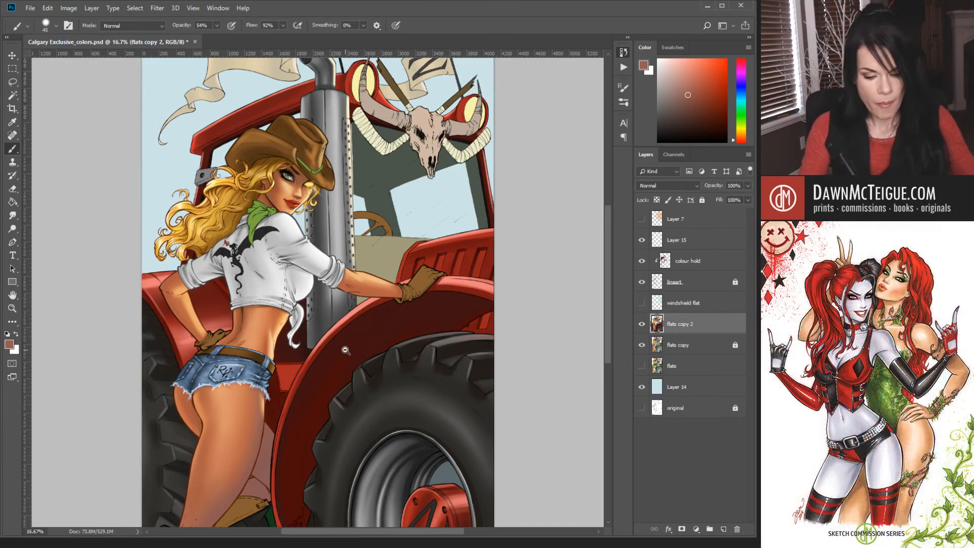
pyautogui.keyDown('alt'); pyautogui.click(345, 350); pyautogui.keyUp('alt')
pyautogui.keyDown('alt'); pyautogui.click(346, 355); pyautogui.keyUp('alt')
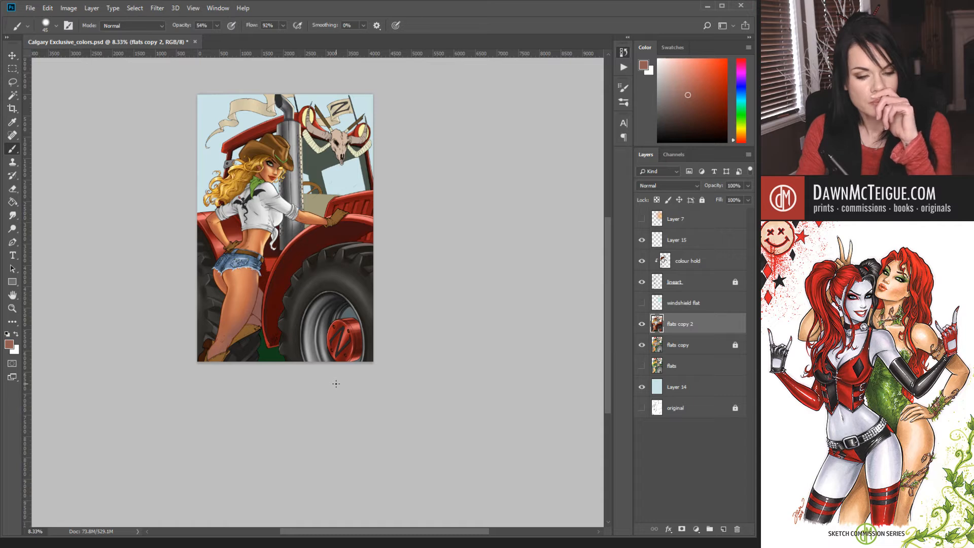
pyautogui.click(642, 219)
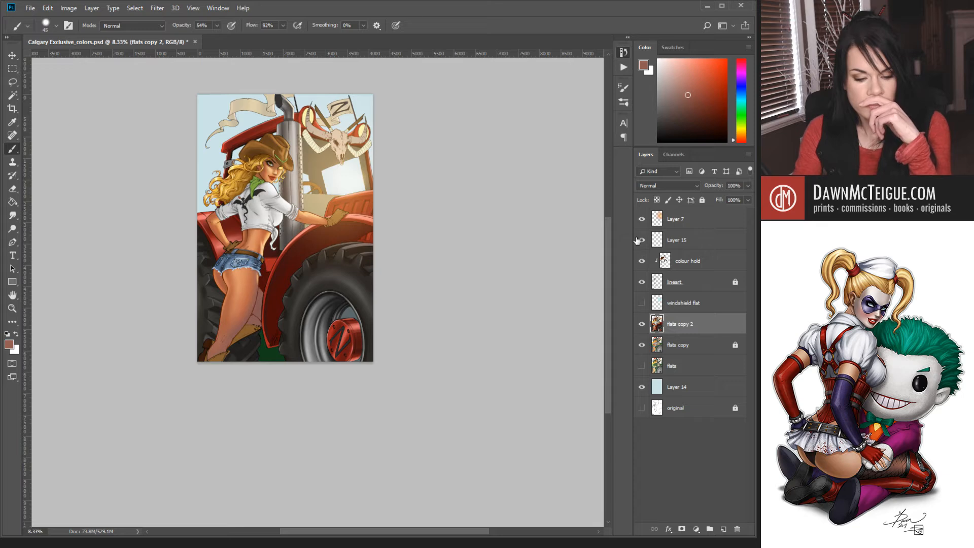
# Sample the shaded skin of the far leg and choose a darker reddish brown as the brush colour.
pyautogui.keyDown('ctrl'); pyautogui.click(327, 262); pyautogui.keyUp('ctrl')
pyautogui.keyDown('ctrl'); pyautogui.click(329, 269); pyautogui.keyUp('ctrl')
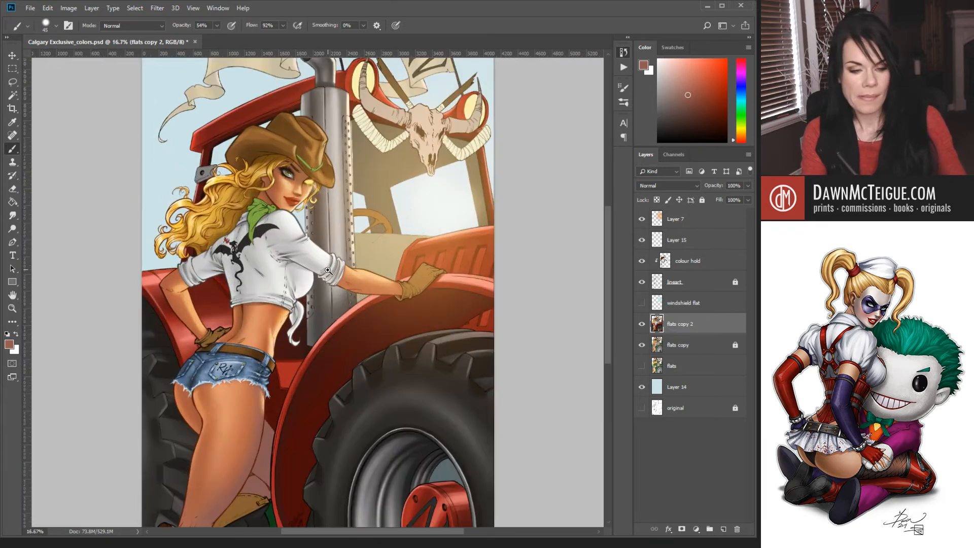
pyautogui.keyDown('ctrl'); pyautogui.click(331, 274); pyautogui.keyUp('ctrl')
pyautogui.moveTo(347, 318)
pyautogui.mouseDown()
pyautogui.moveTo(350, 226)
pyautogui.moveTo(326, 317)
pyautogui.moveTo(391, 286)
pyautogui.mouseUp()
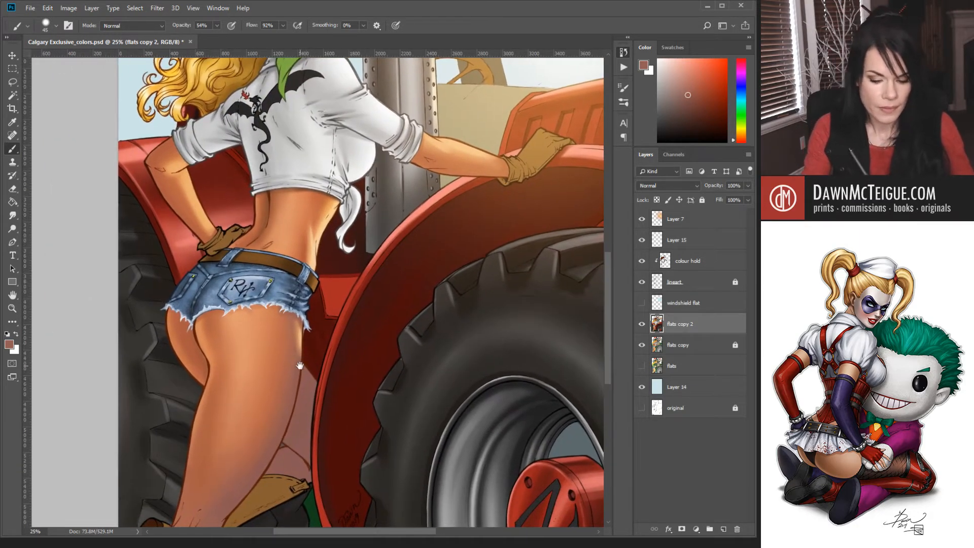
pyautogui.keyDown('alt'); pyautogui.click(299, 418); pyautogui.keyUp('alt')
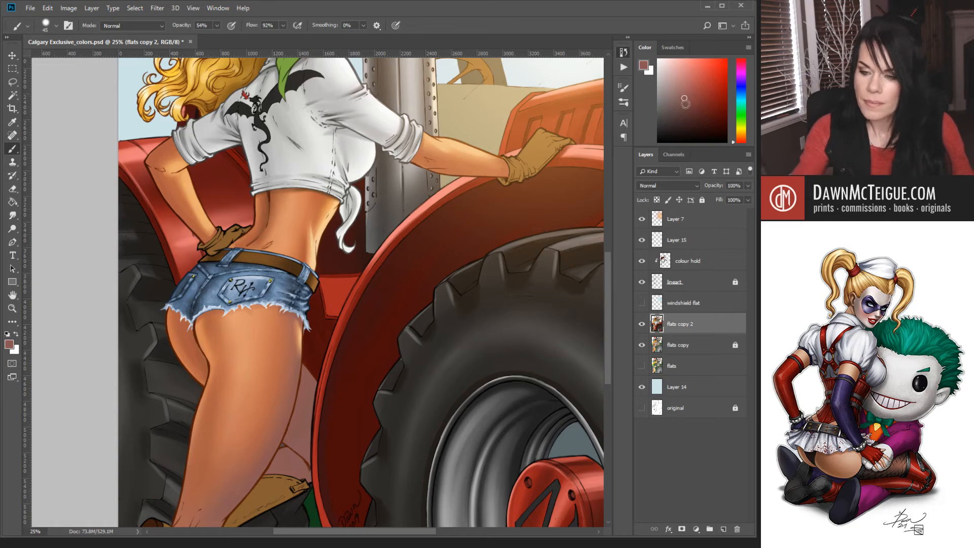
pyautogui.click(684, 106)
pyautogui.moveTo(295, 345); pyautogui.dragTo(384, 375)
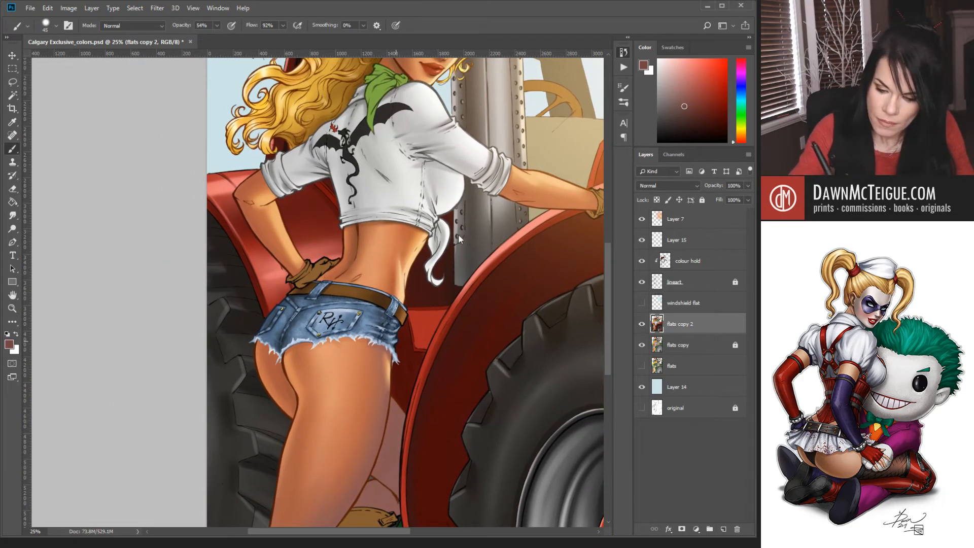
# Reduce the brush size to 20 px for finer skin shading.
pyautogui.press('[')
pyautogui.press('[')
pyautogui.press('[')
pyautogui.press('[')
pyautogui.press('[')
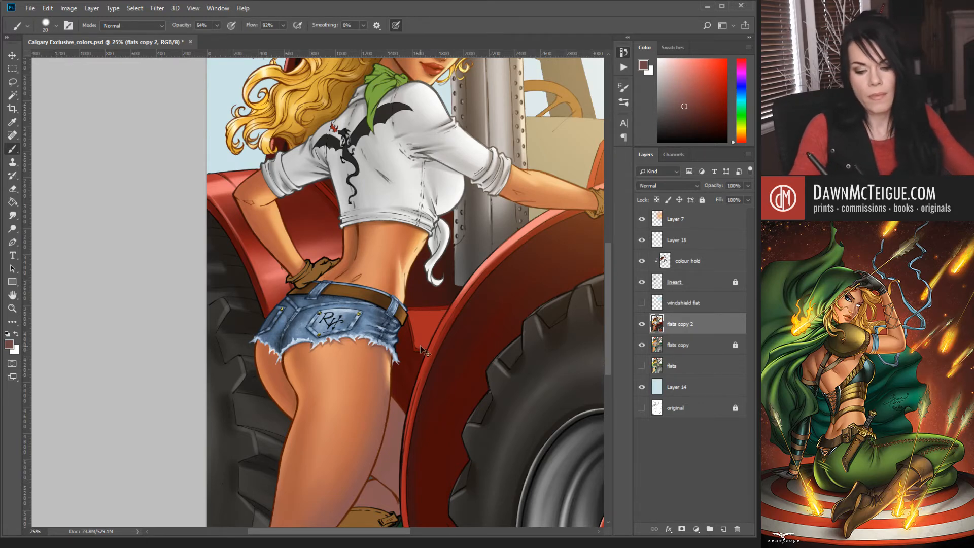
# Set the brush size to 28 px and save the document.
pyautogui.keyDown('alt'); pyautogui.click(427, 362); pyautogui.keyUp('alt')
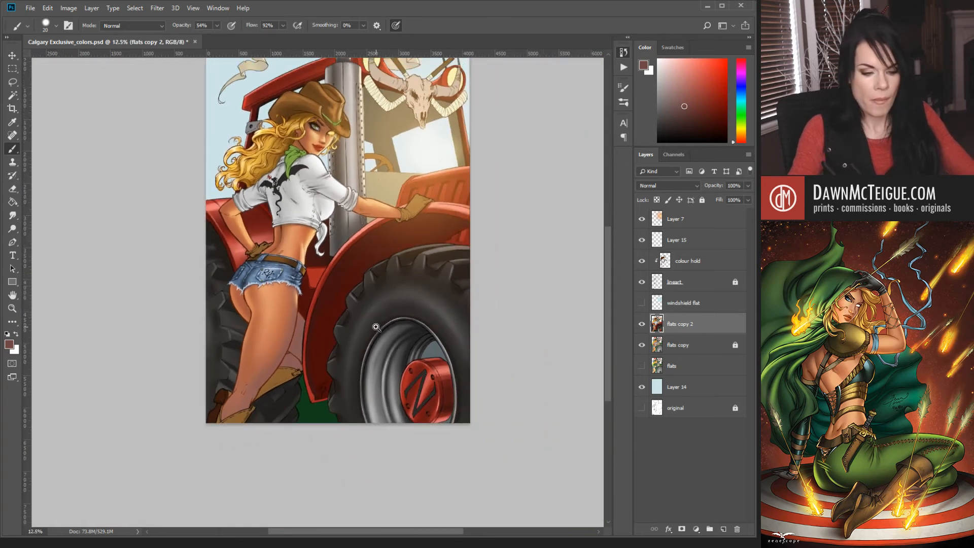
pyautogui.click(378, 329)
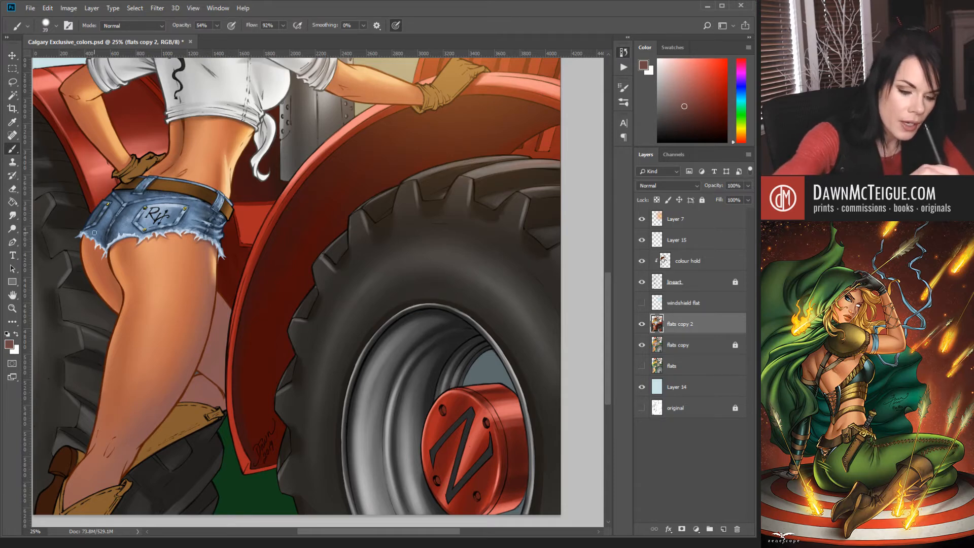
pyautogui.moveTo(94, 233); pyautogui.dragTo(273, 317)
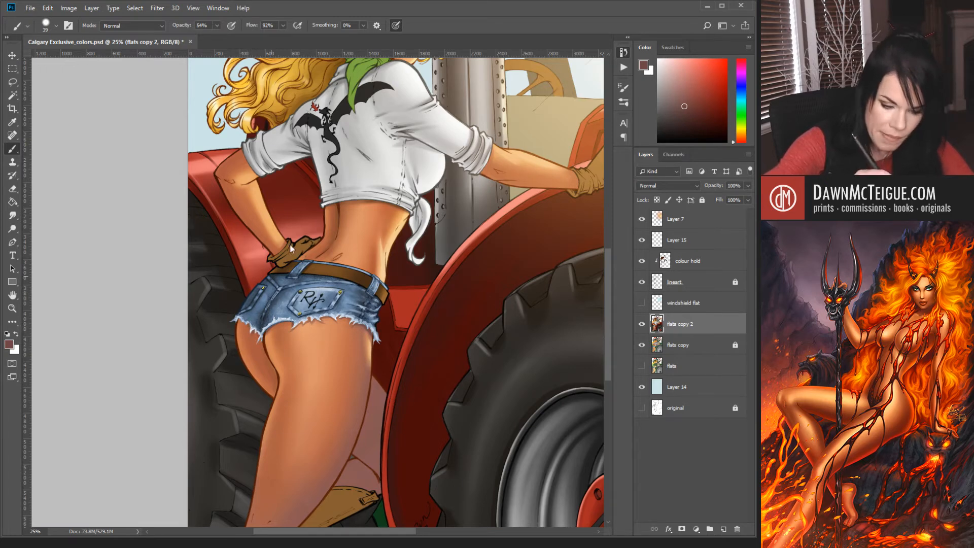
pyautogui.press('[')
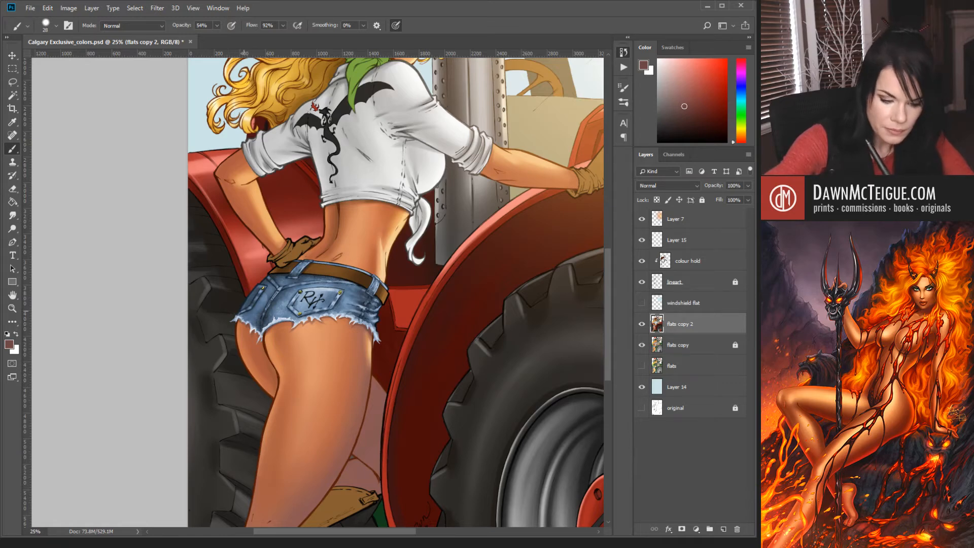
pyautogui.keyDown('alt'); pyautogui.click(426, 315); pyautogui.keyUp('alt')
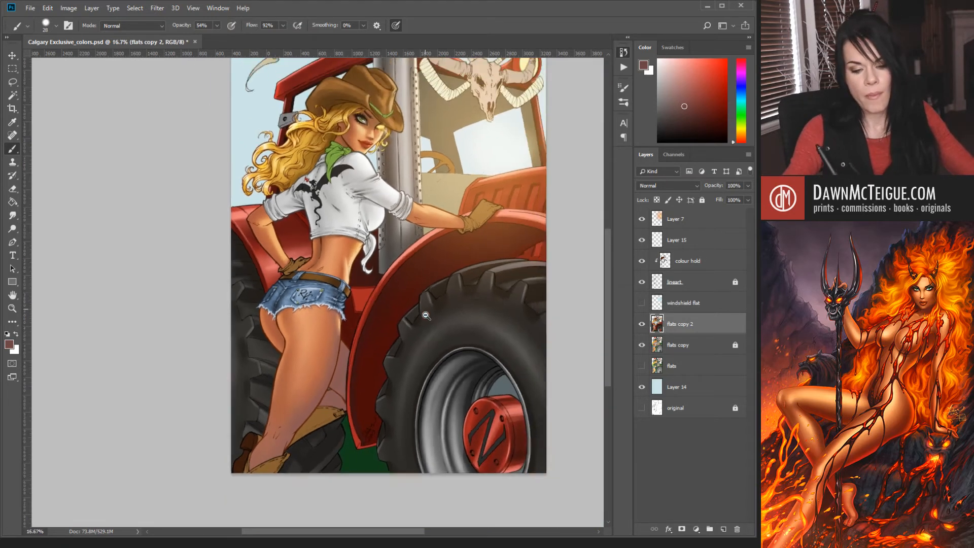
pyautogui.keyDown('alt'); pyautogui.click(426, 315); pyautogui.keyUp('alt')
pyautogui.hotkey('ctrl', 's')
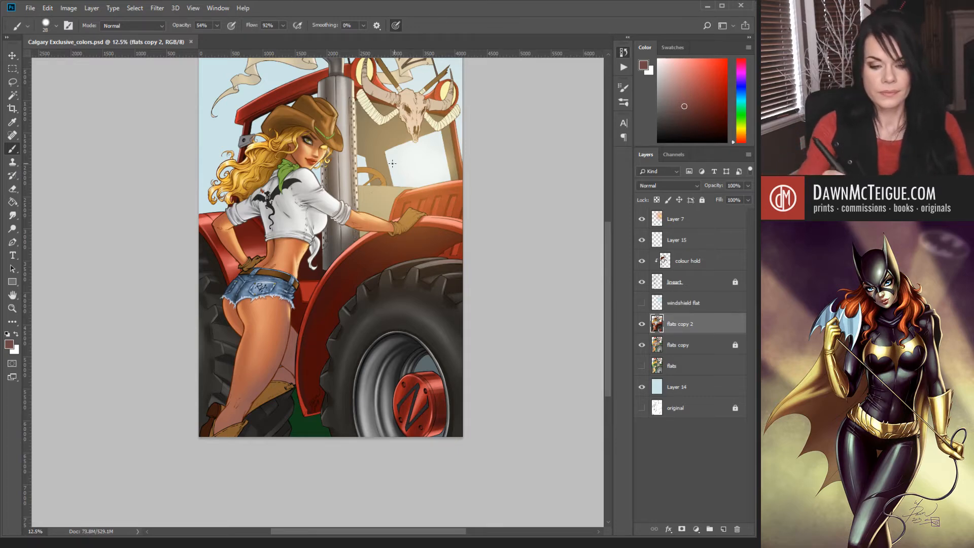
# Paint a short dark reddish-brown shadow stroke on the outstretched forearm beside the glove's cuff.
pyautogui.scroll(3, 382, 294)
pyautogui.moveTo(389, 288); pyautogui.dragTo(325, 406)
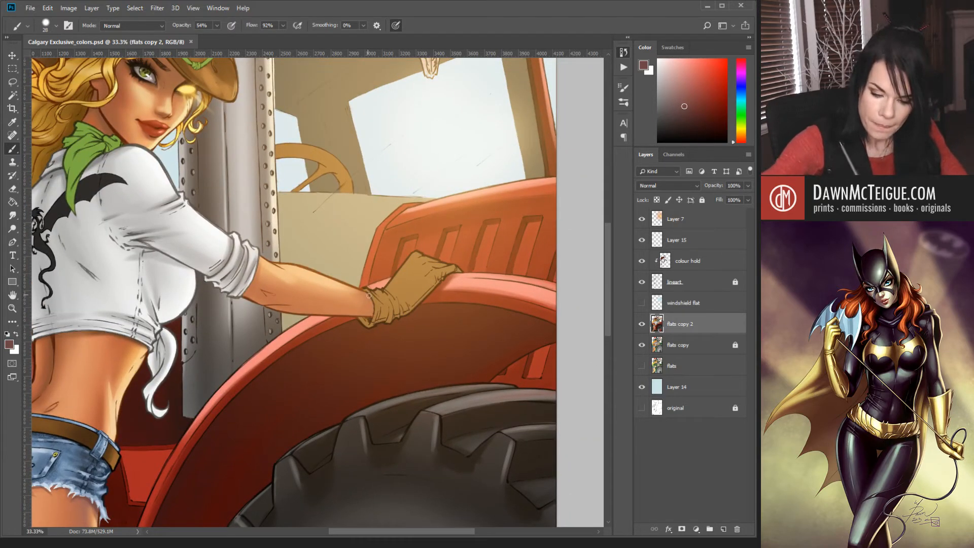
pyautogui.moveTo(369, 295); pyautogui.dragTo(365, 292)
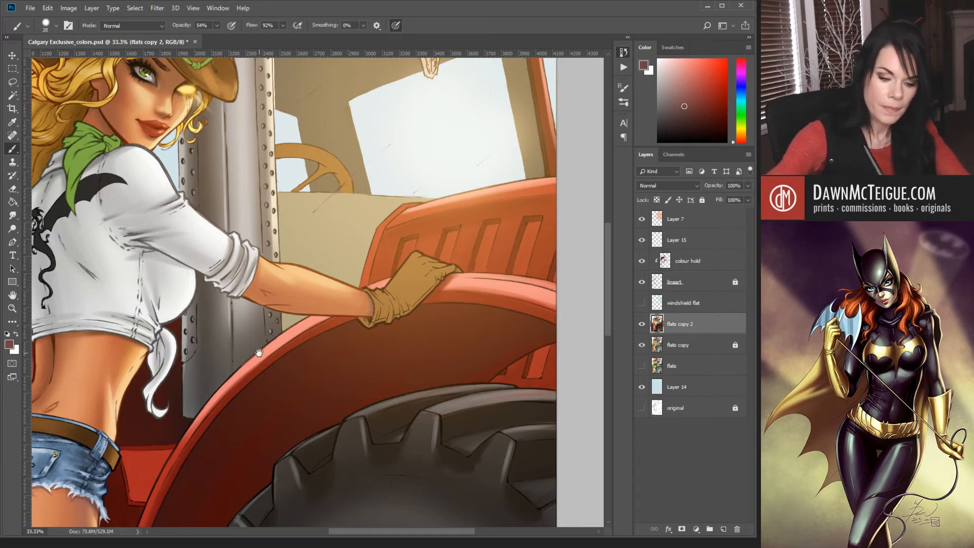
# Select the woman's face, forehead and both arms on the flats copy layer with the Magic Wand at tolerance 45.
pyautogui.hscroll(-5, 254, 350)
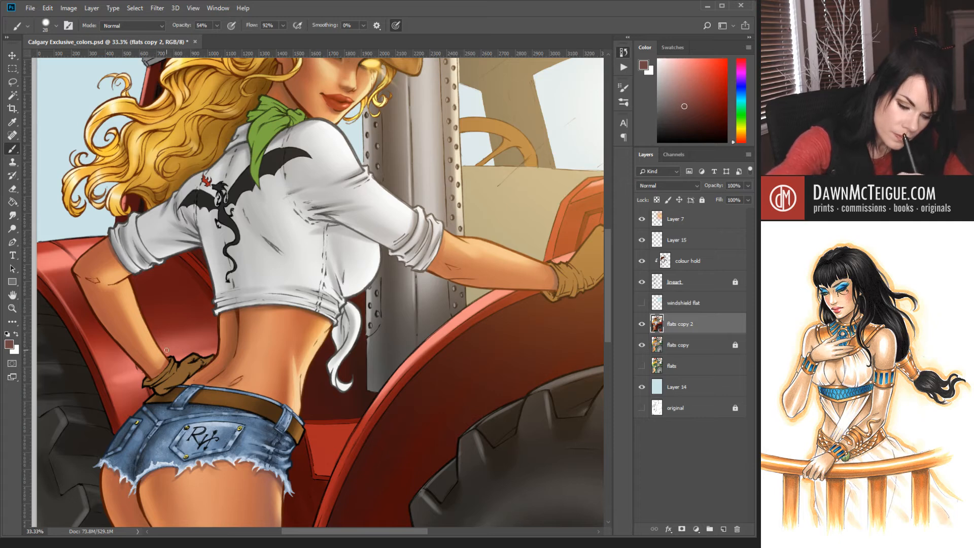
pyautogui.scroll(5, 324, 252)
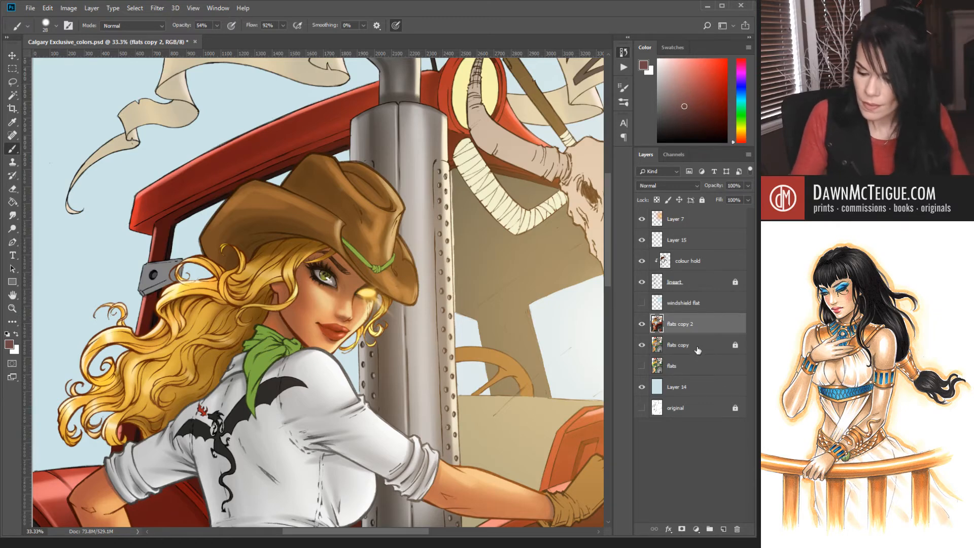
pyautogui.hotkey('alt', '[')
pyautogui.press('w')
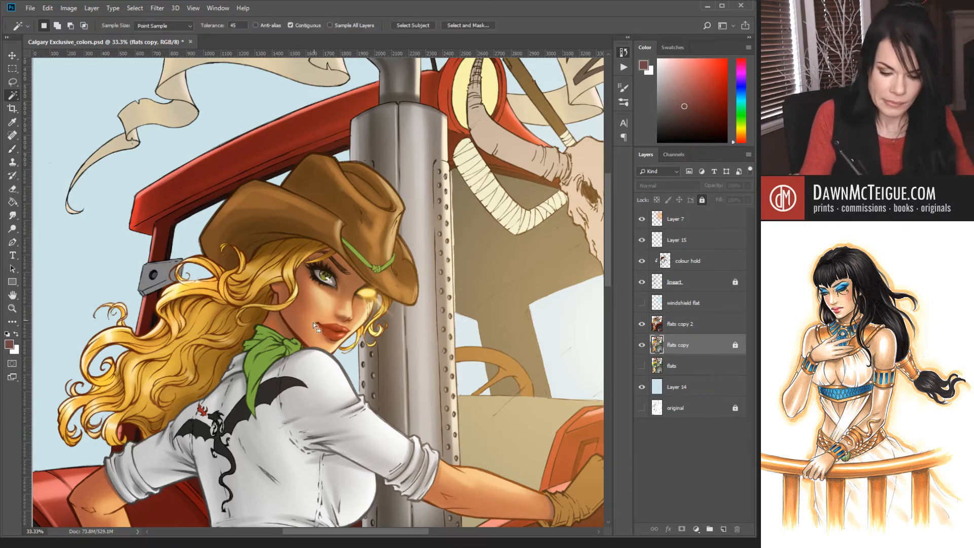
pyautogui.click(312, 322)
pyautogui.keyDown('shift'); pyautogui.click(476, 488); pyautogui.keyUp('shift')
pyautogui.keyDown('shift'); pyautogui.click(100, 493); pyautogui.keyUp('shift')
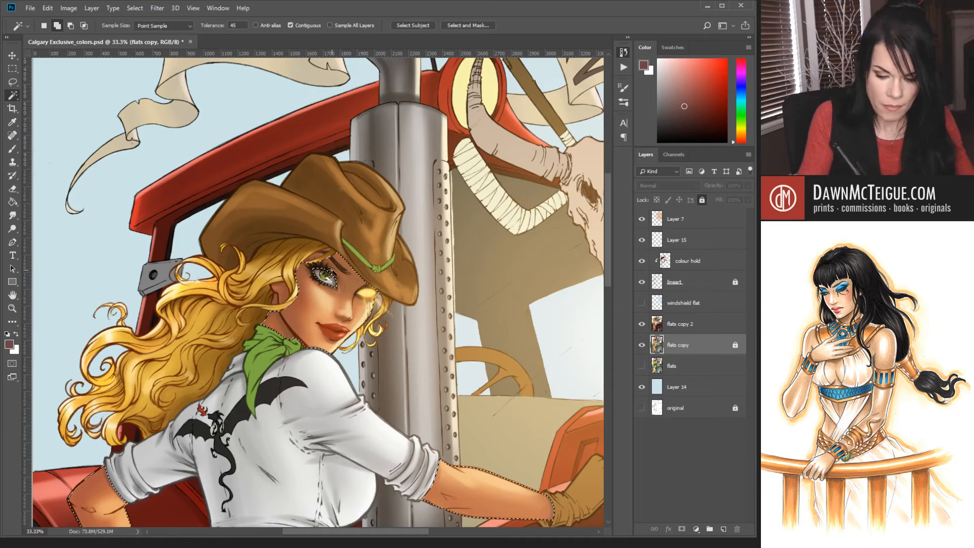
pyautogui.keyDown('shift'); pyautogui.click(322, 254); pyautogui.keyUp('shift')
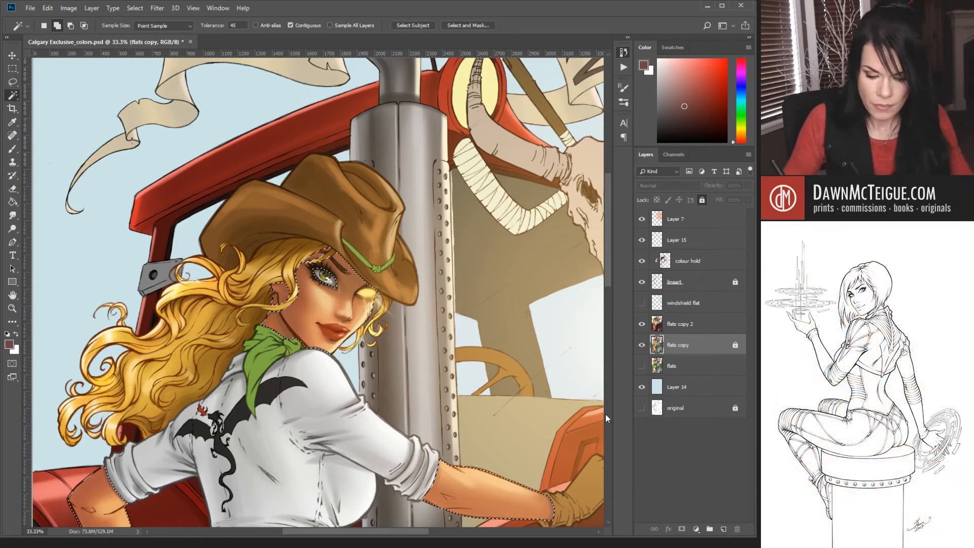
# Return to the flats copy 2 layer, hide the selection edges and switch back to the Brush tool.
pyautogui.click(683, 332)
pyautogui.hotkey('ctrl', 'h')
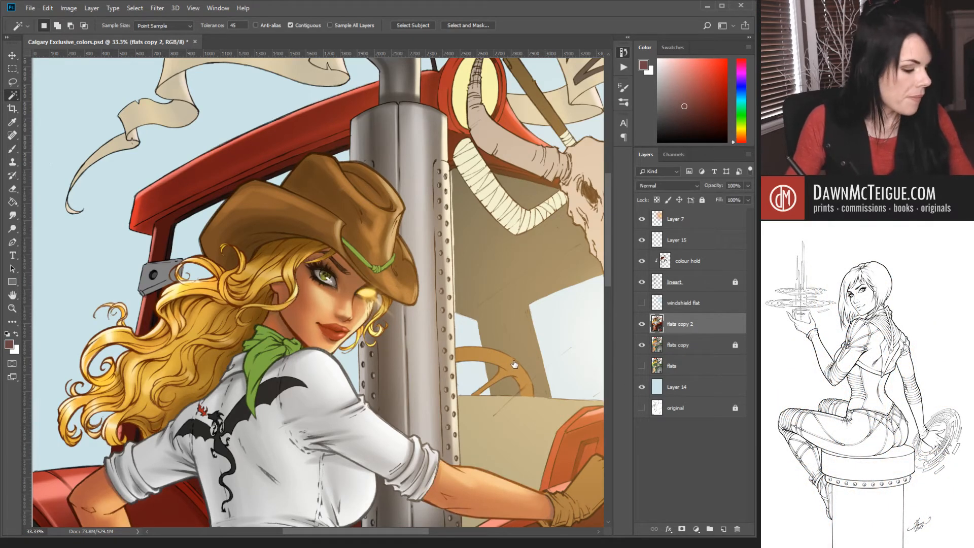
pyautogui.press('b')
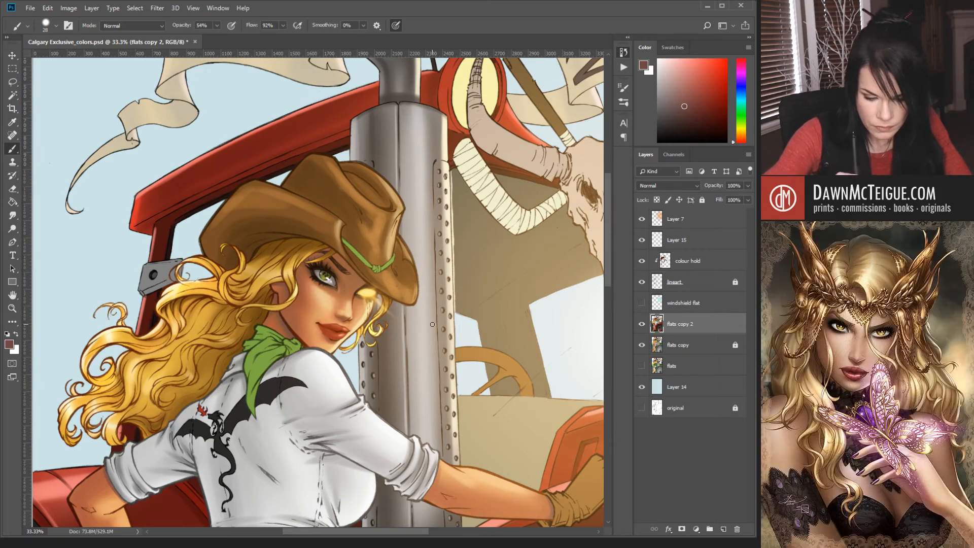
pyautogui.keyDown('alt'); pyautogui.click(462, 332); pyautogui.keyUp('alt')
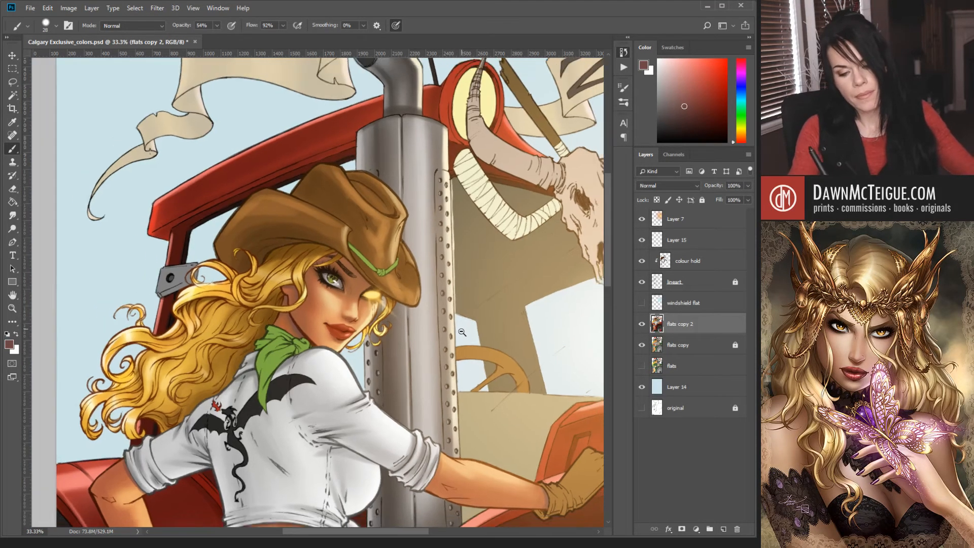
# Save the document.
pyautogui.keyDown('alt'); pyautogui.click(462, 333); pyautogui.keyUp('alt')
pyautogui.keyDown('alt'); pyautogui.click(467, 339); pyautogui.keyUp('alt')
pyautogui.keyDown('alt'); pyautogui.click(471, 348); pyautogui.keyUp('alt')
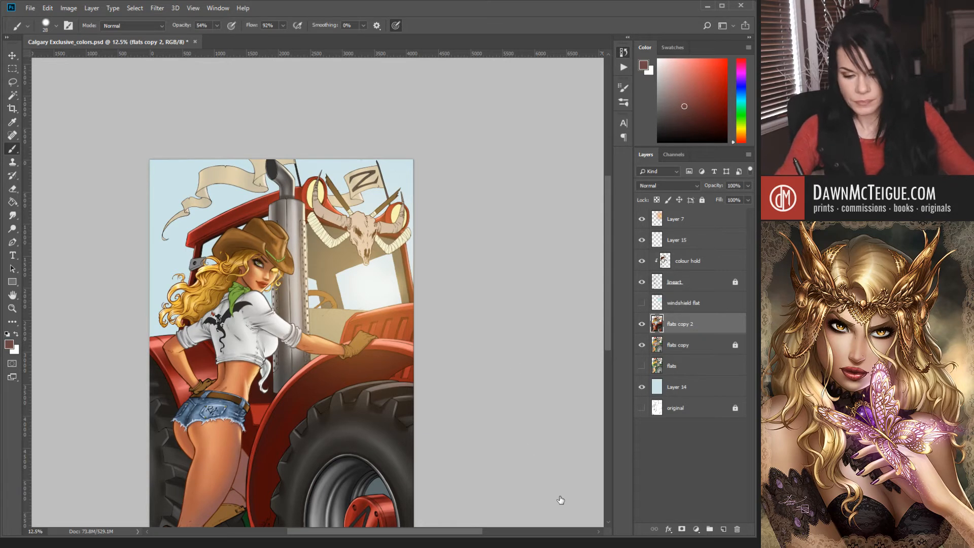
pyautogui.hotkey('ctrl', 's')
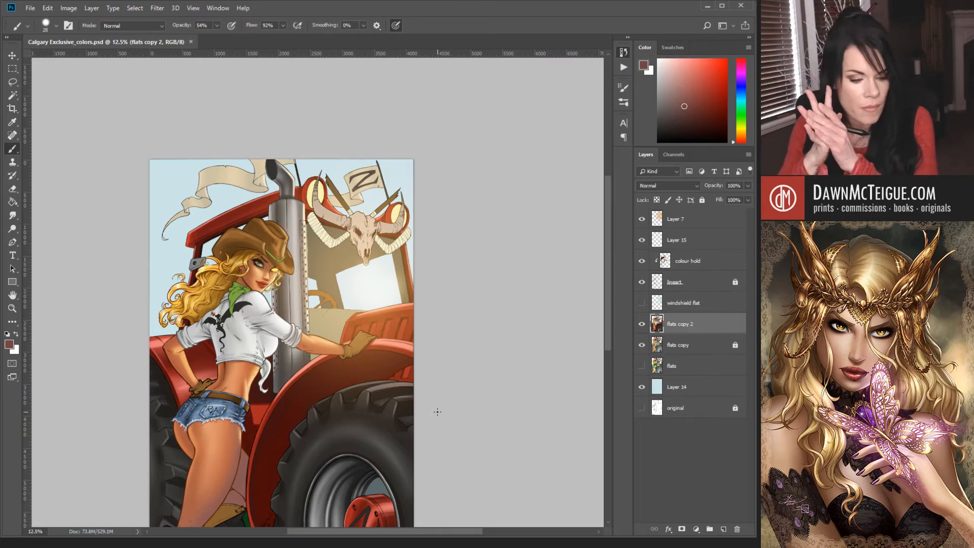
# Paint dark reddish-brown shadow strokes on the woman's lower back, beside the gloved hand and just above the jeans' belt.
pyautogui.keyDown('ctrl'); pyautogui.click(365, 368); pyautogui.keyUp('ctrl')
pyautogui.moveTo(231, 422); pyautogui.dragTo(464, 388)
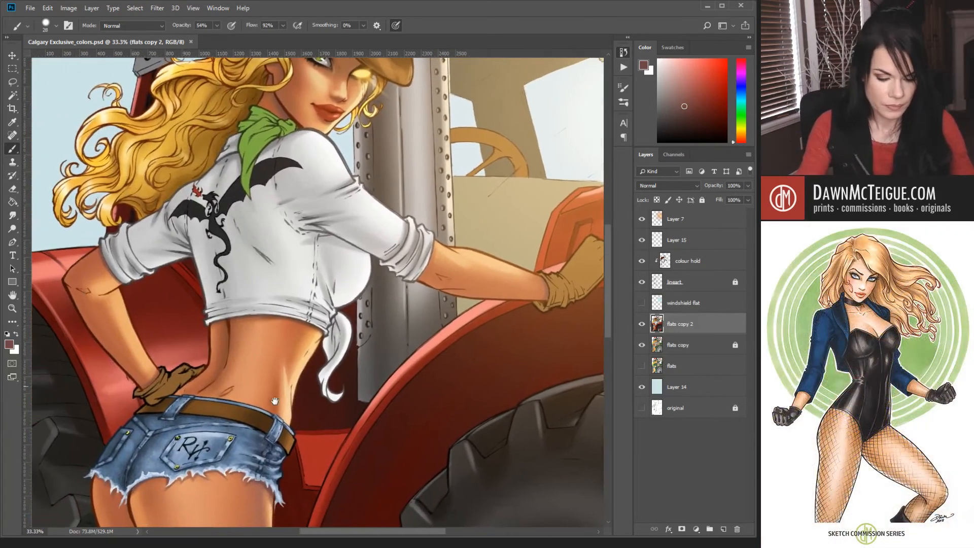
pyautogui.keyDown('ctrl'); pyautogui.click(276, 401); pyautogui.keyUp('ctrl')
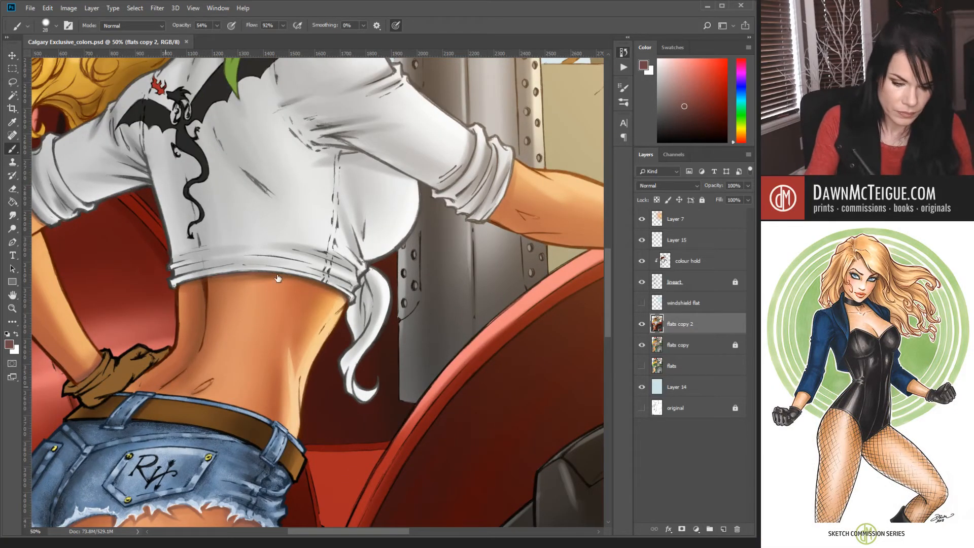
pyautogui.moveTo(130, 388); pyautogui.dragTo(138, 379)
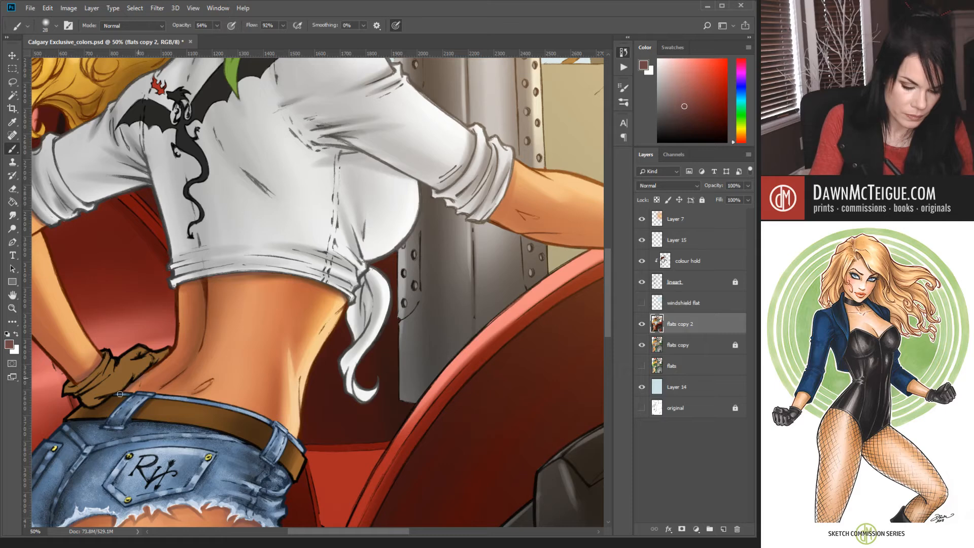
pyautogui.moveTo(149, 369); pyautogui.dragTo(147, 405)
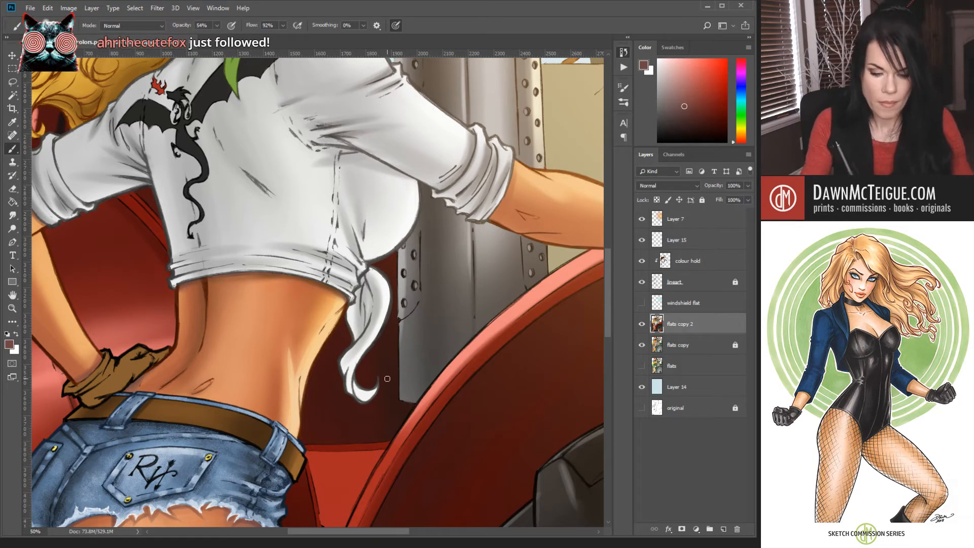
# Change the brush colour to a lighter, muted greyish pink.
pyautogui.keyDown('alt'); pyautogui.click(411, 318); pyautogui.keyUp('alt')
pyautogui.keyDown('alt'); pyautogui.click(412, 341); pyautogui.keyUp('alt')
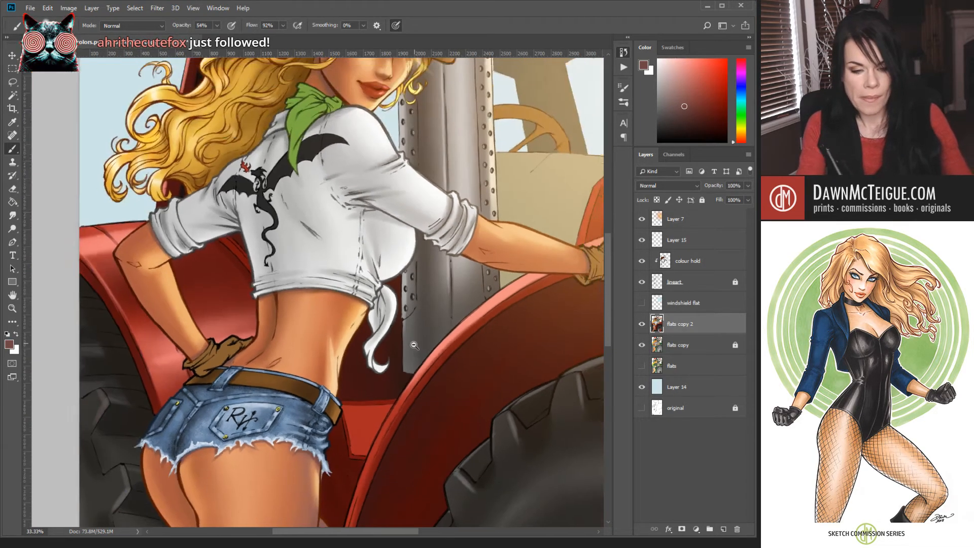
pyautogui.moveTo(678, 77); pyautogui.dragTo(676, 99)
pyautogui.click(668, 91)
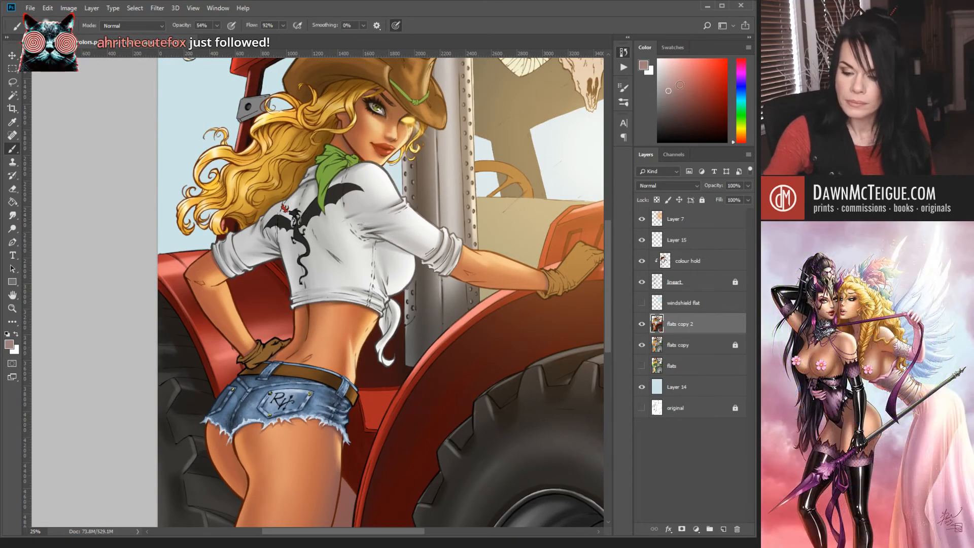
# Select the white shirt on the flats copy layer with the Magic Wand at tolerance 45, then return to flats copy 2 with the Brush and selection edges hidden.
pyautogui.click(705, 346)
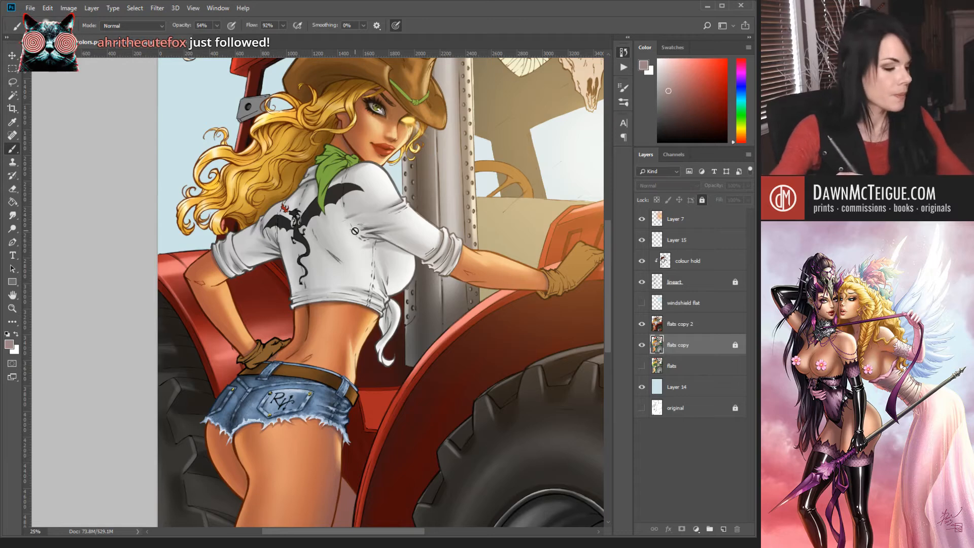
pyautogui.press('w')
pyautogui.click(369, 201)
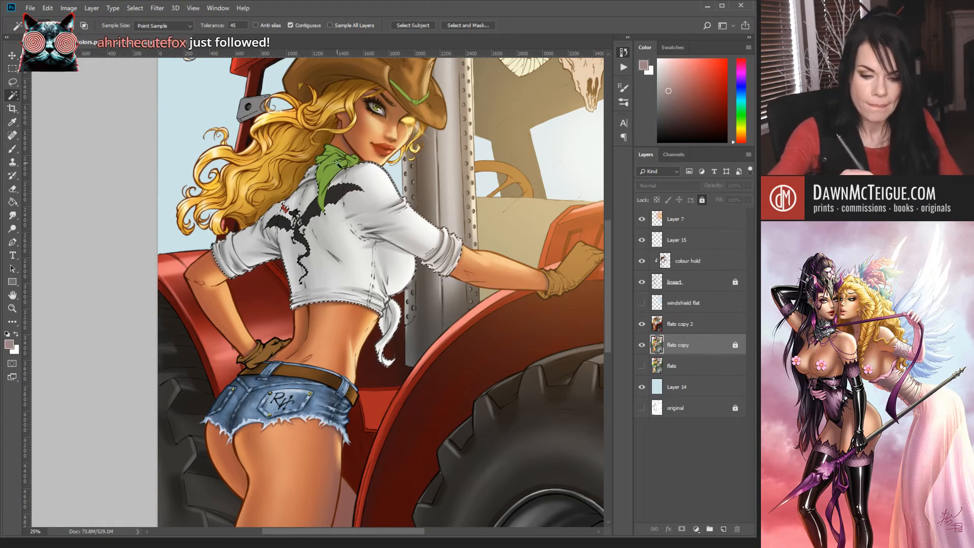
pyautogui.hotkey('ctrl', 'h')
pyautogui.press('b')
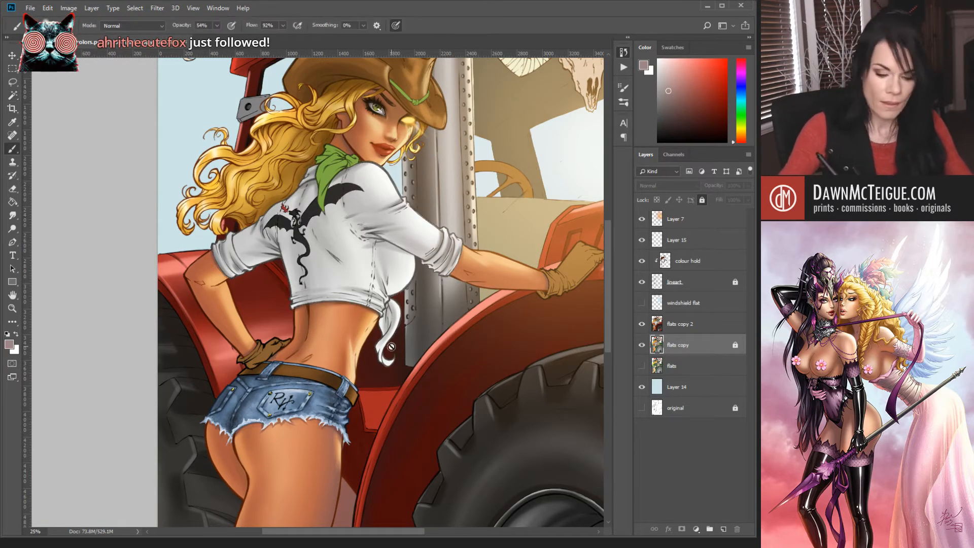
pyautogui.click(705, 325)
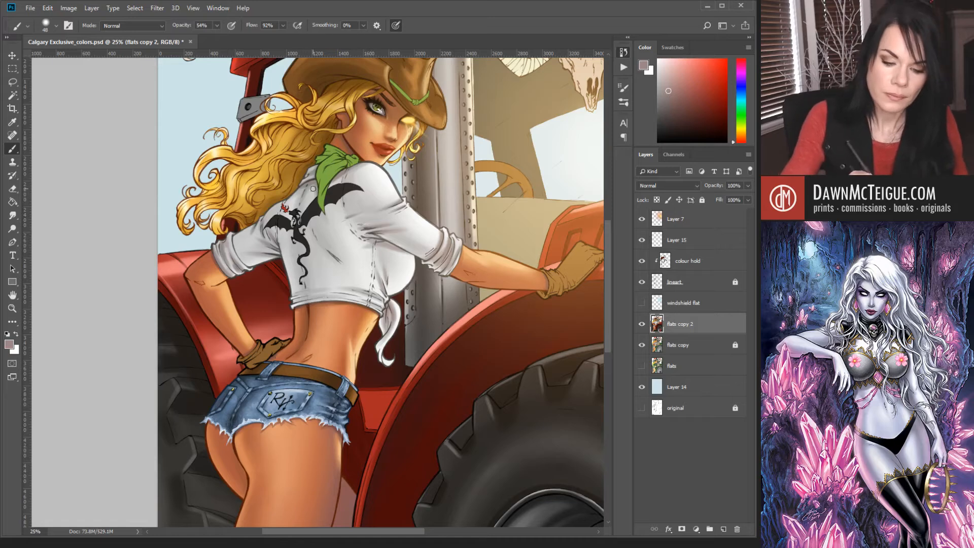
# Shade the white shirt in soft greyish pink, using a 111 px brush on the chest, and save the document.
pyautogui.keyDown('alt'); pyautogui.click(408, 274); pyautogui.keyUp('alt')
pyautogui.keyDown('ctrl'); pyautogui.click(331, 320); pyautogui.keyUp('ctrl')
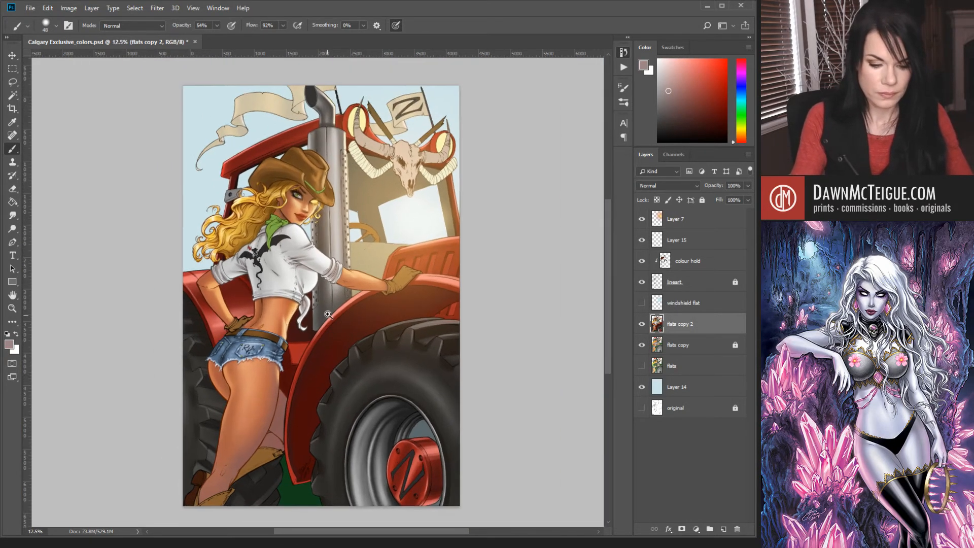
pyautogui.keyDown('ctrl'); pyautogui.click(334, 322); pyautogui.keyUp('ctrl')
pyautogui.keyDown('ctrl'); pyautogui.click(334, 321); pyautogui.keyUp('ctrl')
pyautogui.moveTo(294, 322); pyautogui.dragTo(482, 368)
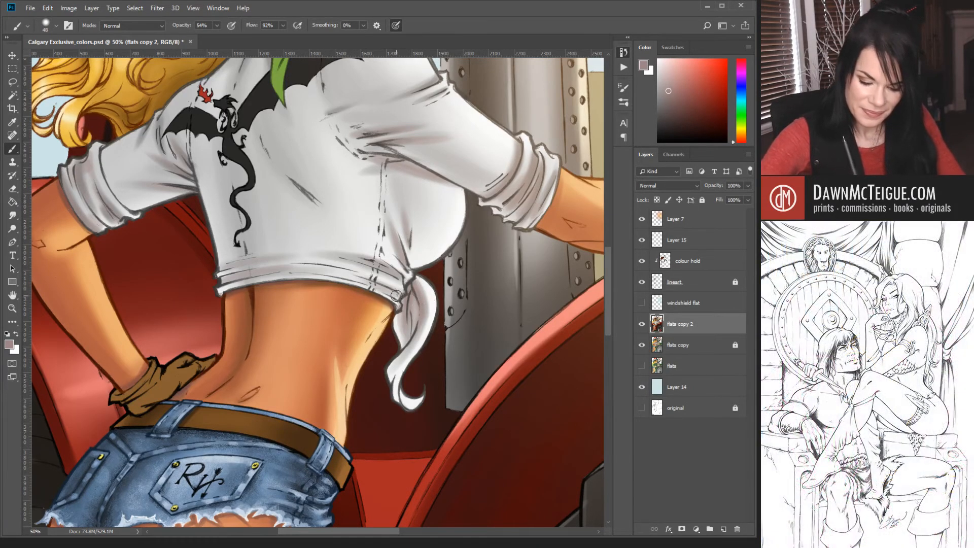
pyautogui.scroll(-1, 447, 249)
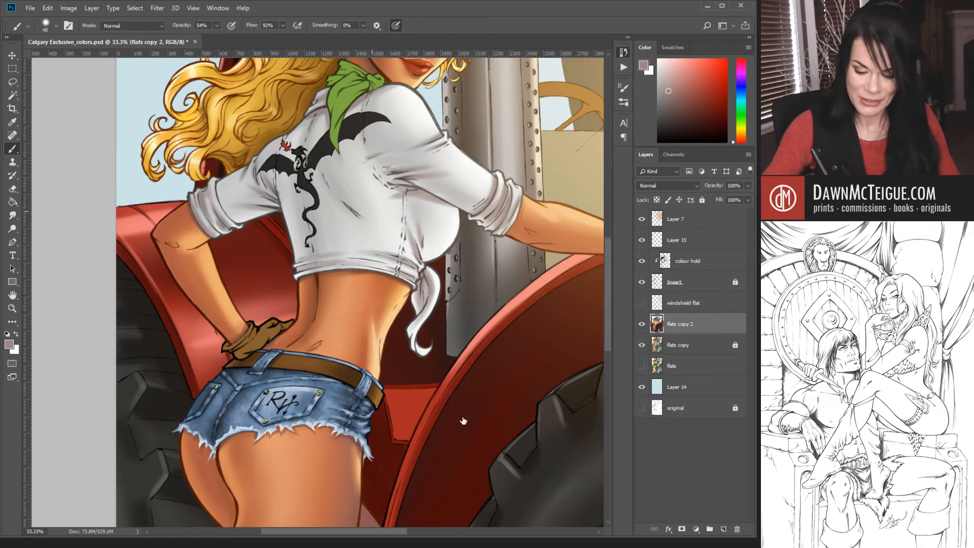
pyautogui.moveTo(439, 235); pyautogui.dragTo(452, 232)
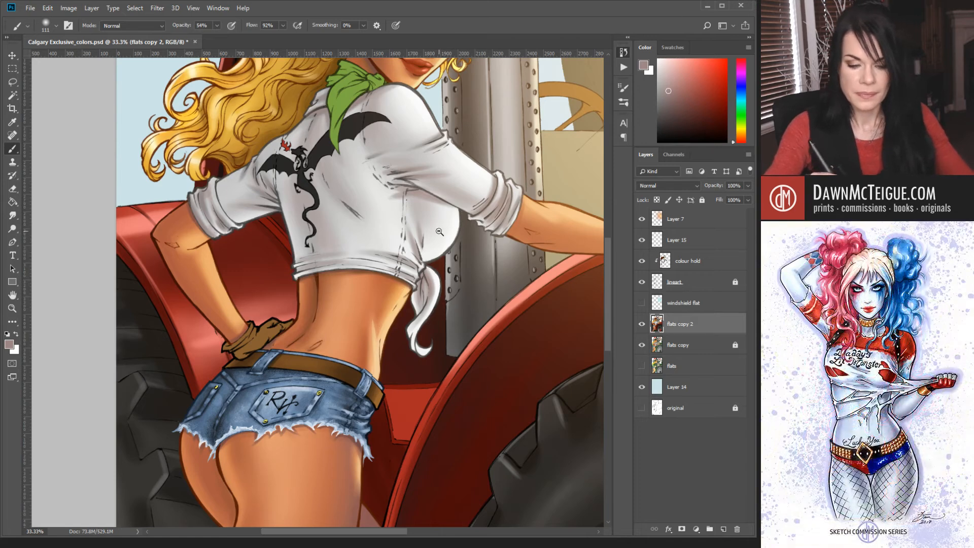
pyautogui.keyDown('alt'); pyautogui.click(459, 295); pyautogui.keyUp('alt')
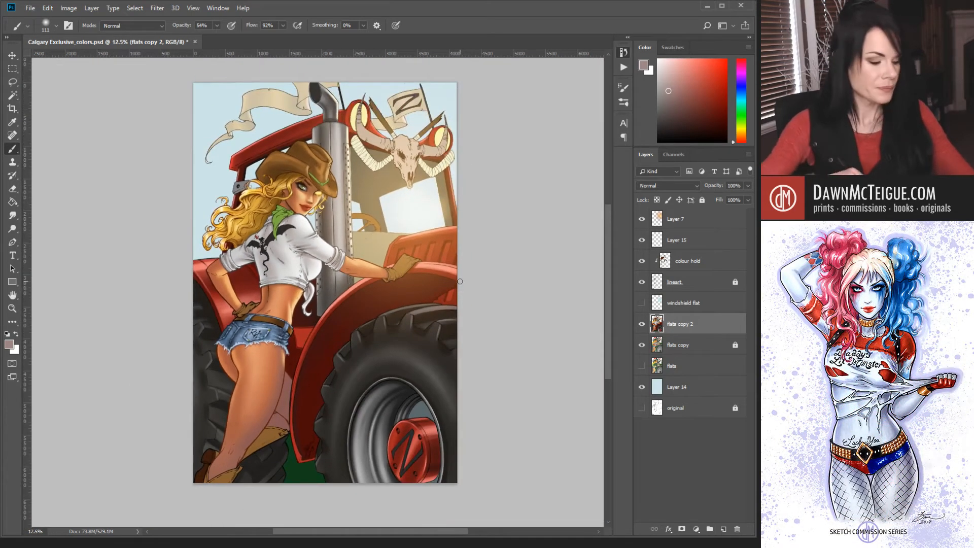
pyautogui.hotkey('ctrl', 's')
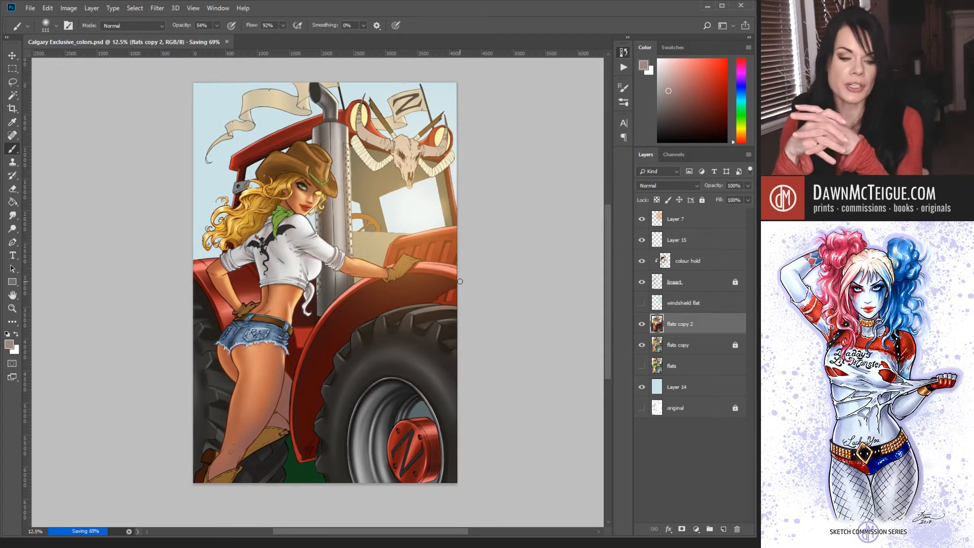
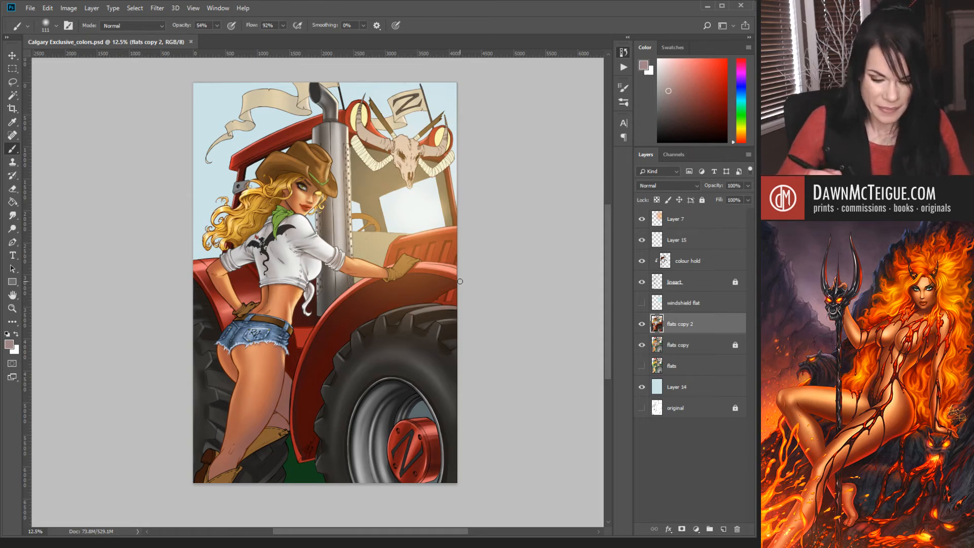
# Hide Layer 7.
pyautogui.keyDown('ctrl'); pyautogui.click(321, 207); pyautogui.keyUp('ctrl')
pyautogui.keyDown('ctrl'); pyautogui.click(321, 206); pyautogui.keyUp('ctrl')
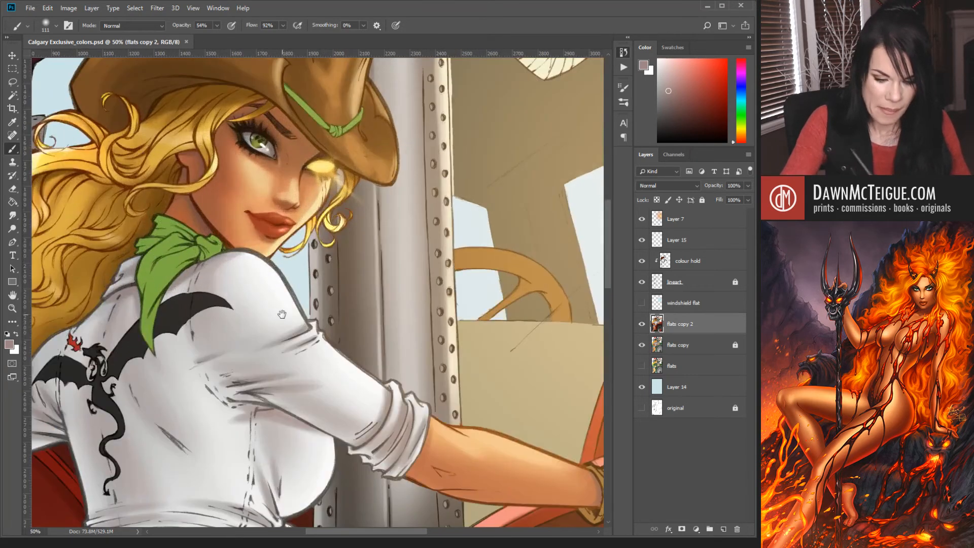
pyautogui.moveTo(283, 316); pyautogui.dragTo(435, 374)
pyautogui.click(643, 220)
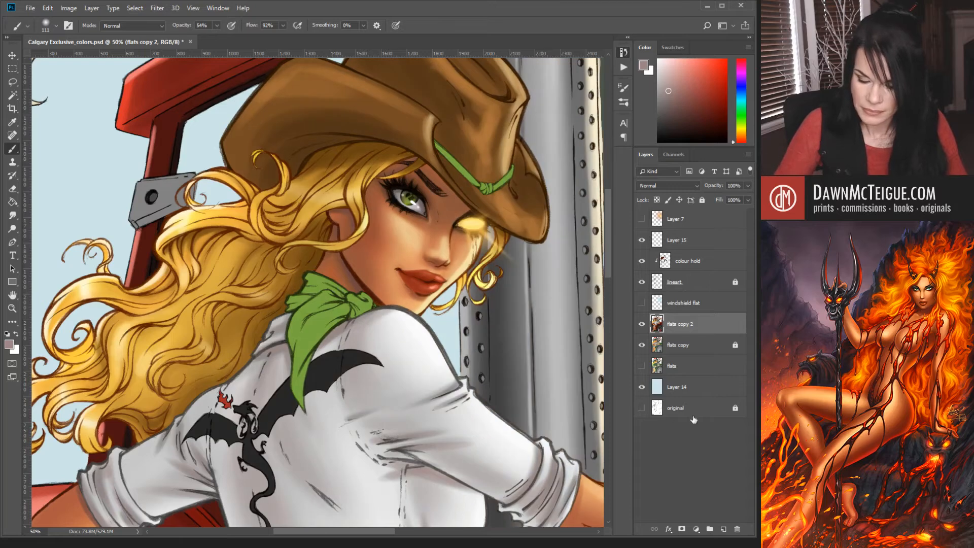
# Select the green neckerchief and hat band on flats copy with the Magic Wand, then return to flats copy 2 with the Brush and selection edges hidden.
pyautogui.click(683, 348)
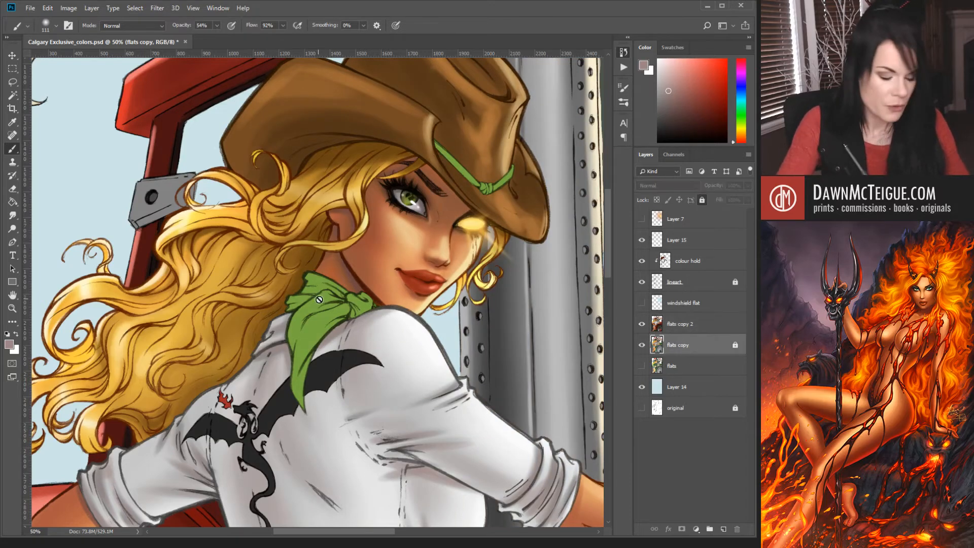
pyautogui.press('w')
pyautogui.click(327, 316)
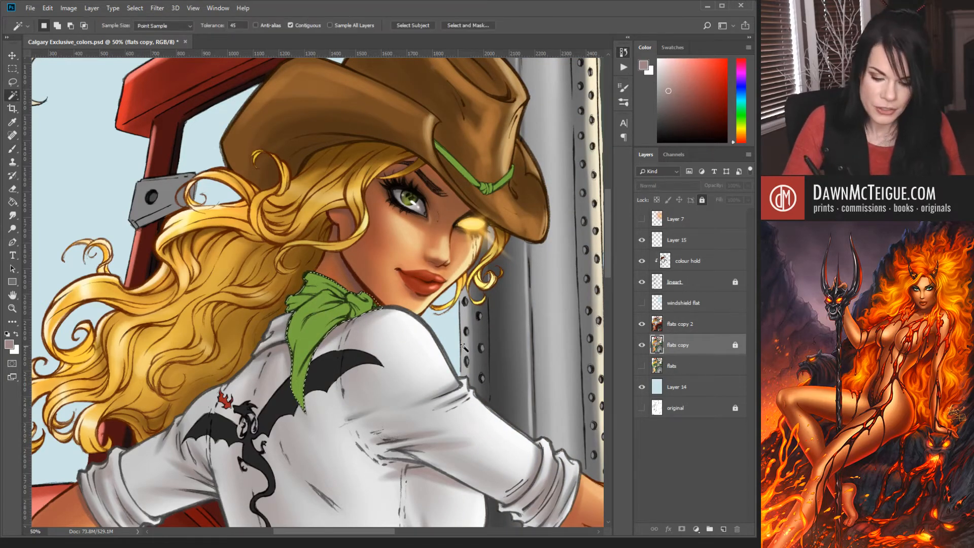
pyautogui.keyDown('shift'); pyautogui.click(472, 175); pyautogui.keyUp('shift')
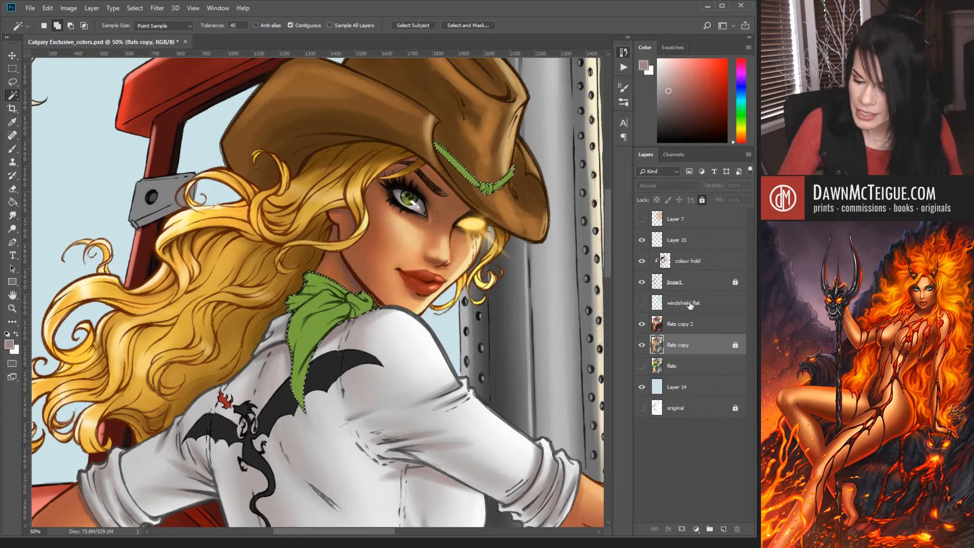
pyautogui.click(690, 324)
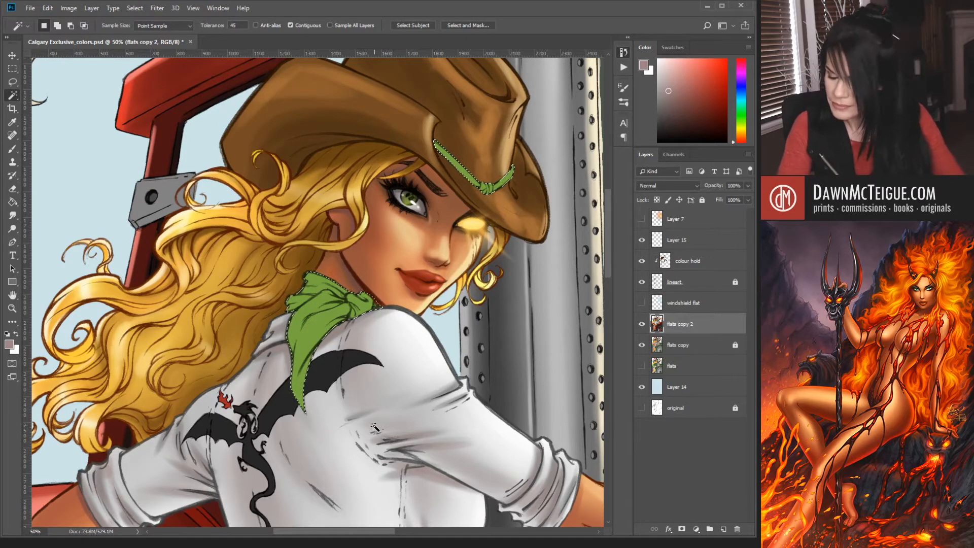
pyautogui.hotkey('ctrl', 'h')
pyautogui.press('b')
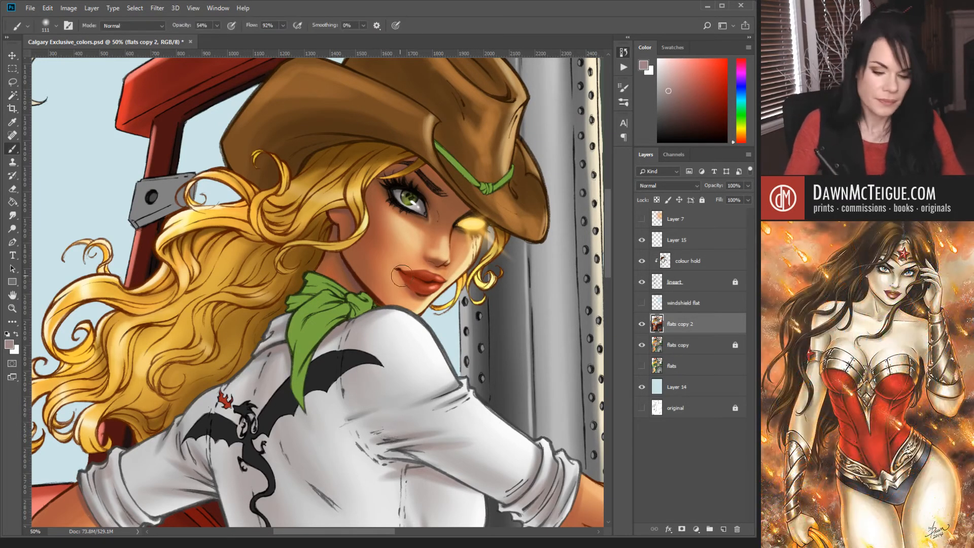
# Sample the neckerchief's green, darken it for shadows and reduce the brush size to 40 px.
pyautogui.keyDown('alt'); pyautogui.click(337, 307); pyautogui.keyUp('alt')
pyautogui.moveTo(704, 92); pyautogui.dragTo(702, 108)
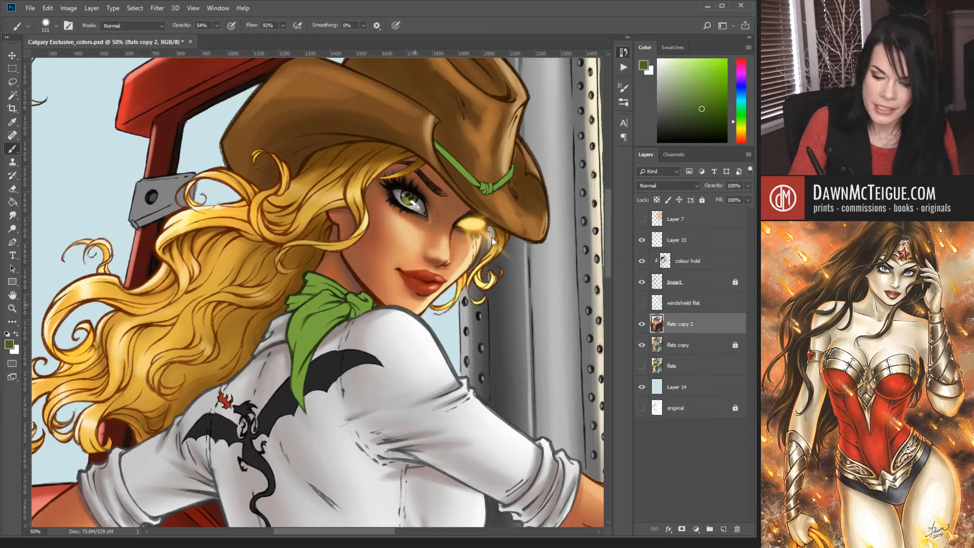
pyautogui.press('[')
pyautogui.press('[')
pyautogui.press('[')
pyautogui.press('[')
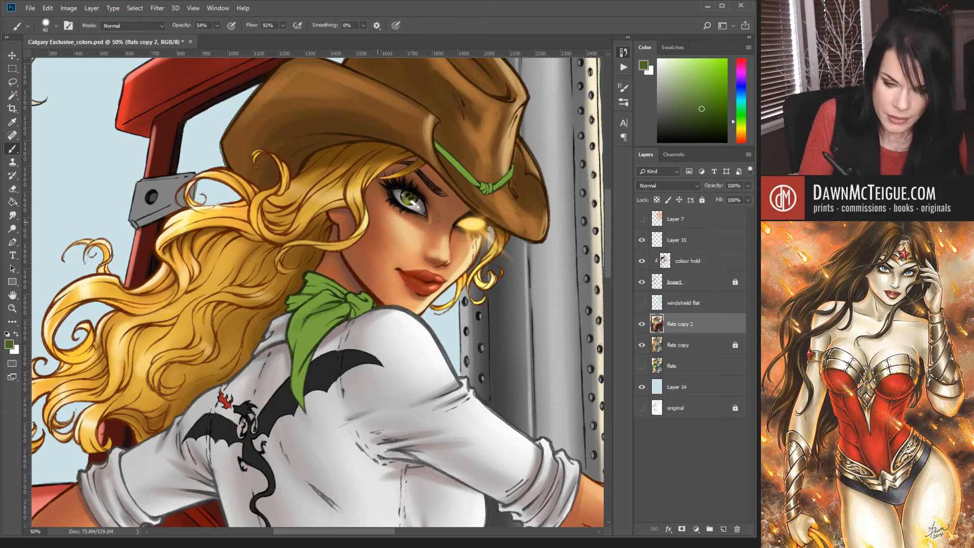
# Turn on pen pressure control for brush size and set the brush to 32 px.
pyautogui.click(395, 26)
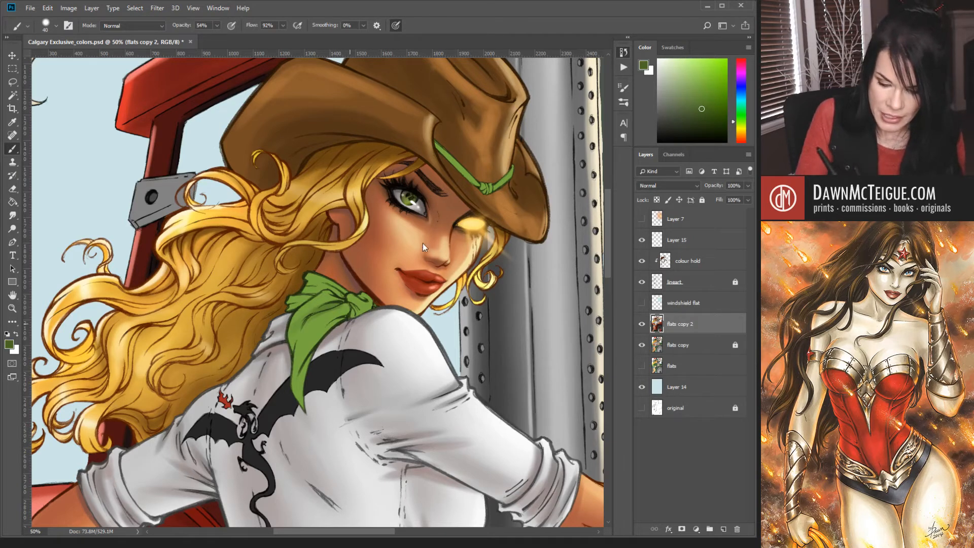
pyautogui.press('[')
pyautogui.press('[')
pyautogui.press('[')
pyautogui.press('[')
pyautogui.press('[')
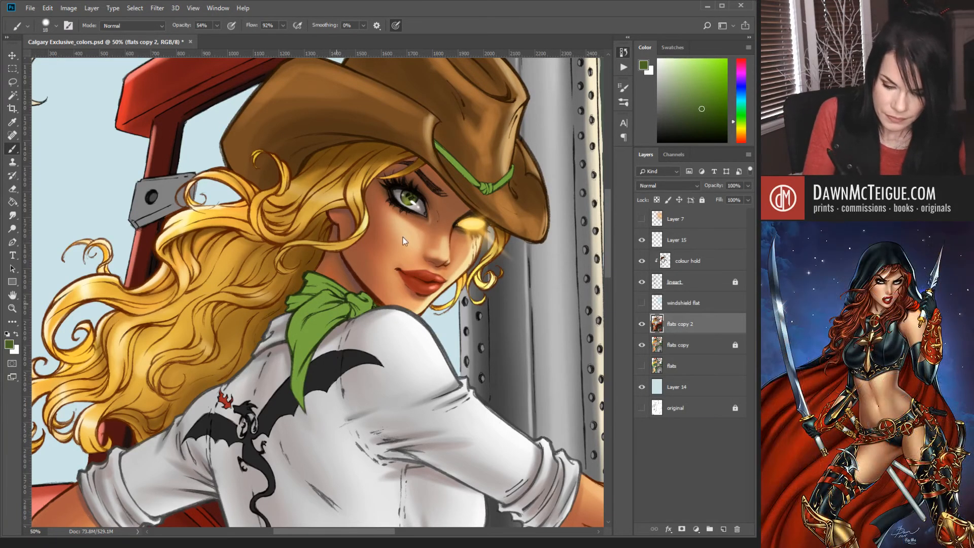
pyautogui.press(']')
pyautogui.press(']')
pyautogui.press(']')
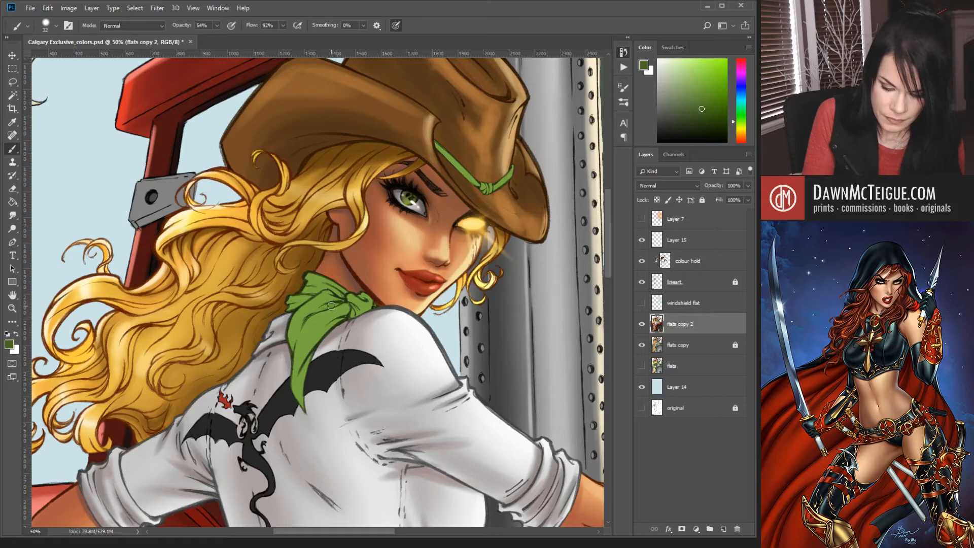
# Paint dark green fold shadows on the neckerchief's knot and hanging tail, then sample its lighter base green.
pyautogui.moveTo(335, 303)
pyautogui.mouseDown()
pyautogui.moveTo(289, 337)
pyautogui.moveTo(325, 306)
pyautogui.moveTo(288, 366)
pyautogui.moveTo(349, 306)
pyautogui.moveTo(306, 356)
pyautogui.moveTo(347, 318)
pyautogui.moveTo(309, 361)
pyautogui.moveTo(294, 433)
pyautogui.moveTo(316, 341)
pyautogui.moveTo(296, 381)
pyautogui.mouseUp()
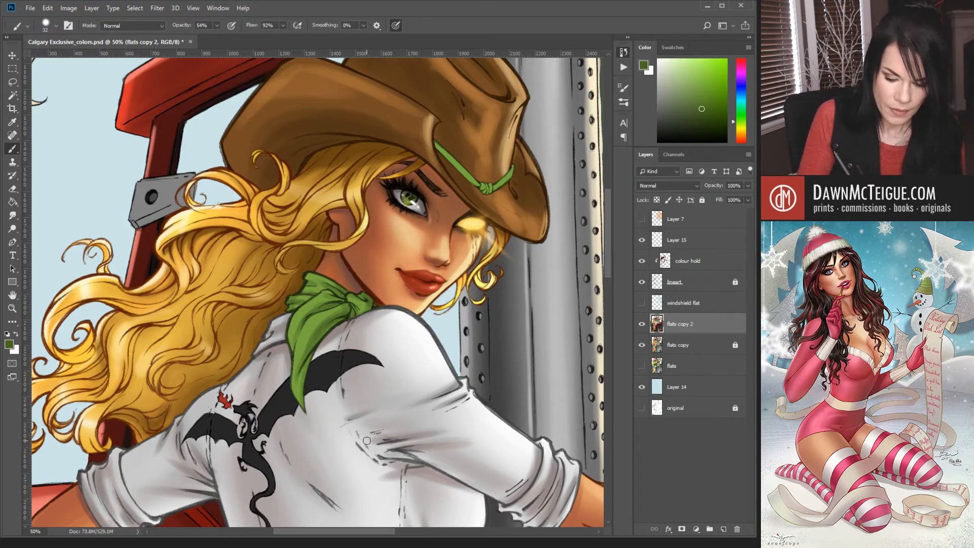
pyautogui.moveTo(292, 317); pyautogui.dragTo(291, 353)
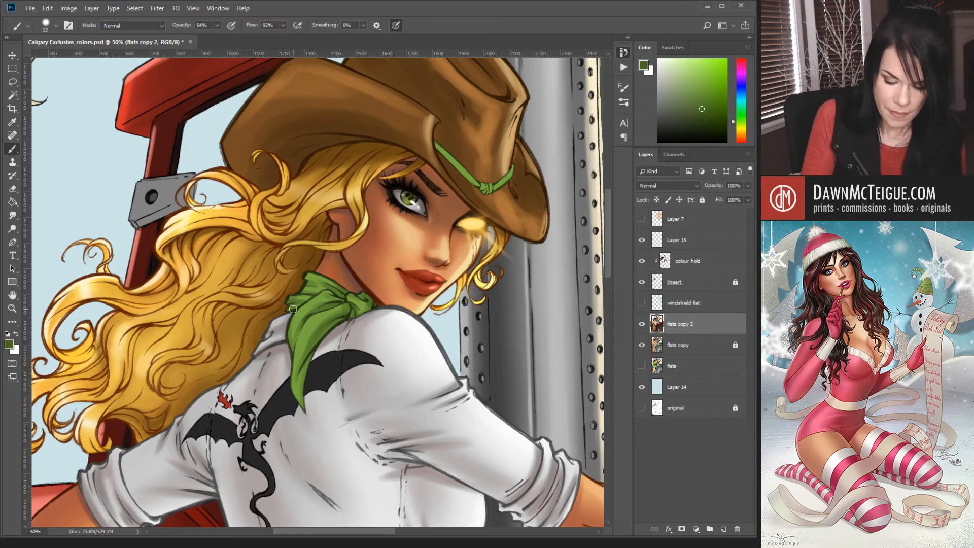
pyautogui.moveTo(293, 309)
pyautogui.mouseDown()
pyautogui.moveTo(293, 360)
pyautogui.moveTo(307, 313)
pyautogui.moveTo(297, 374)
pyautogui.moveTo(301, 327)
pyautogui.moveTo(292, 349)
pyautogui.moveTo(316, 292)
pyautogui.moveTo(292, 371)
pyautogui.moveTo(300, 382)
pyautogui.moveTo(291, 324)
pyautogui.moveTo(307, 459)
pyautogui.moveTo(296, 339)
pyautogui.moveTo(293, 379)
pyautogui.mouseUp()
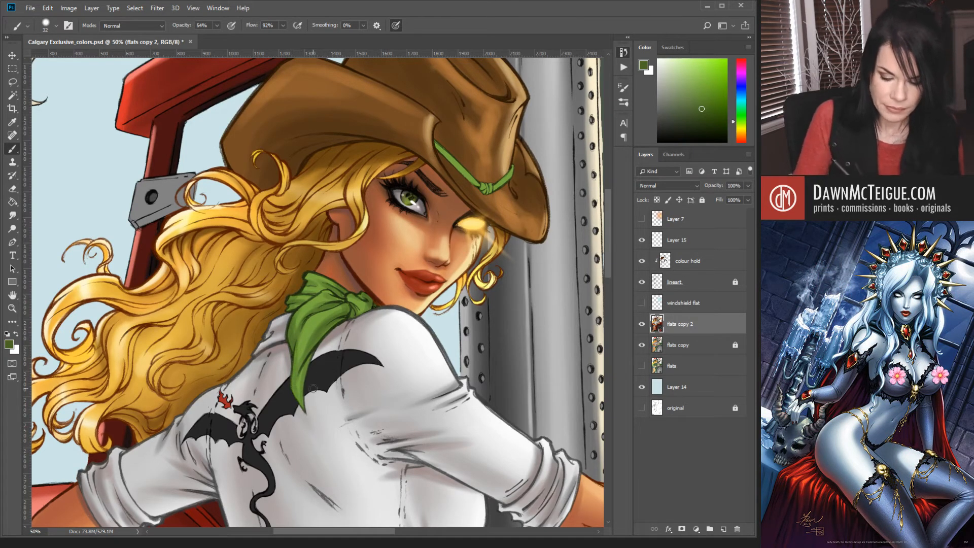
pyautogui.keyDown('alt'); pyautogui.click(318, 317); pyautogui.keyUp('alt')
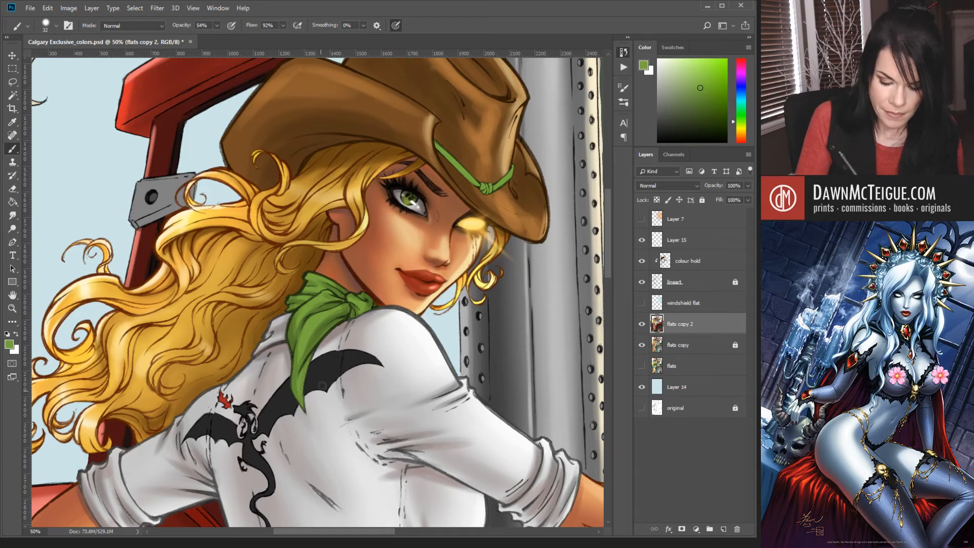
# Lighten the neckerchief's green to a bright yellow-green for highlights and reduce the brush size to 17 px.
pyautogui.click(704, 72)
pyautogui.click(699, 74)
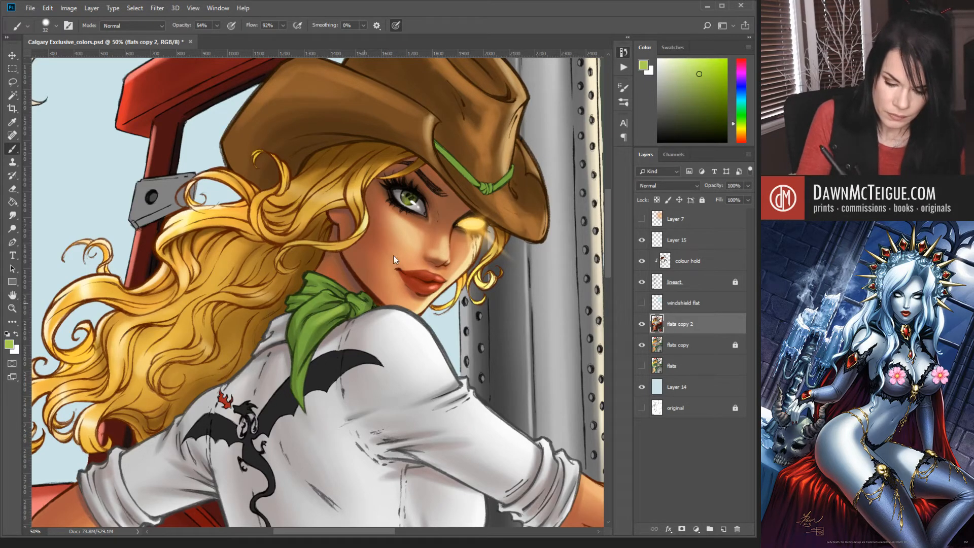
pyautogui.press('[')
pyautogui.press('[')
pyautogui.press('[')
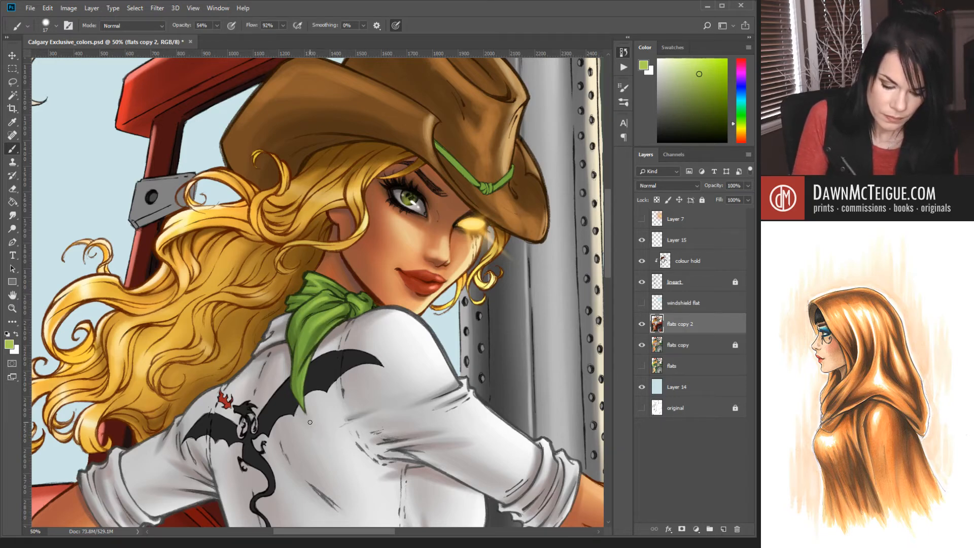
# Check the whole figure, return to a close view of the hat band and enlarge the brush to 34 px.
pyautogui.keyDown('ctrl'); pyautogui.keyDown('alt'); pyautogui.click(452, 300); pyautogui.keyUp('alt'); pyautogui.keyUp('ctrl')
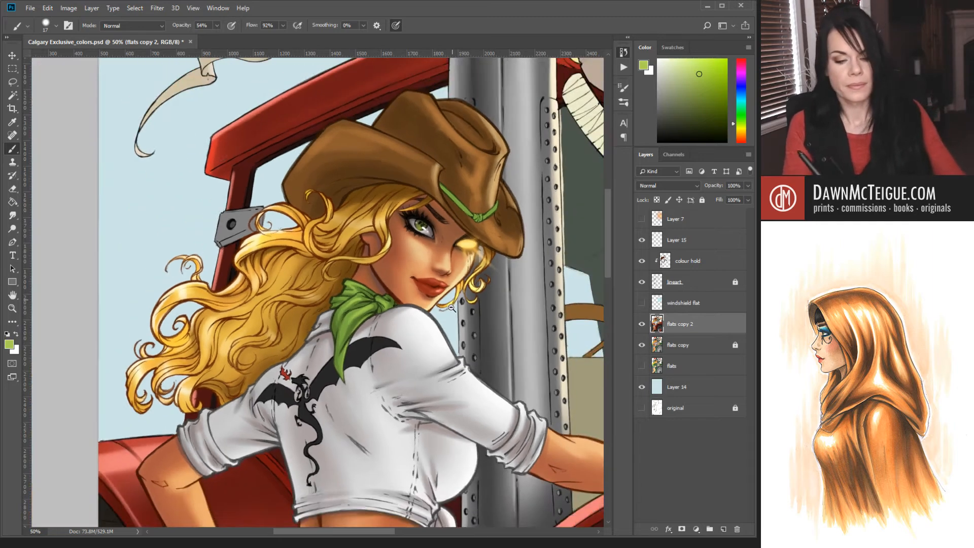
pyautogui.keyDown('ctrl'); pyautogui.keyDown('alt'); pyautogui.click(452, 308); pyautogui.keyUp('alt'); pyautogui.keyUp('ctrl')
pyautogui.keyDown('ctrl'); pyautogui.keyDown('alt'); pyautogui.click(452, 308); pyautogui.keyUp('alt'); pyautogui.keyUp('ctrl')
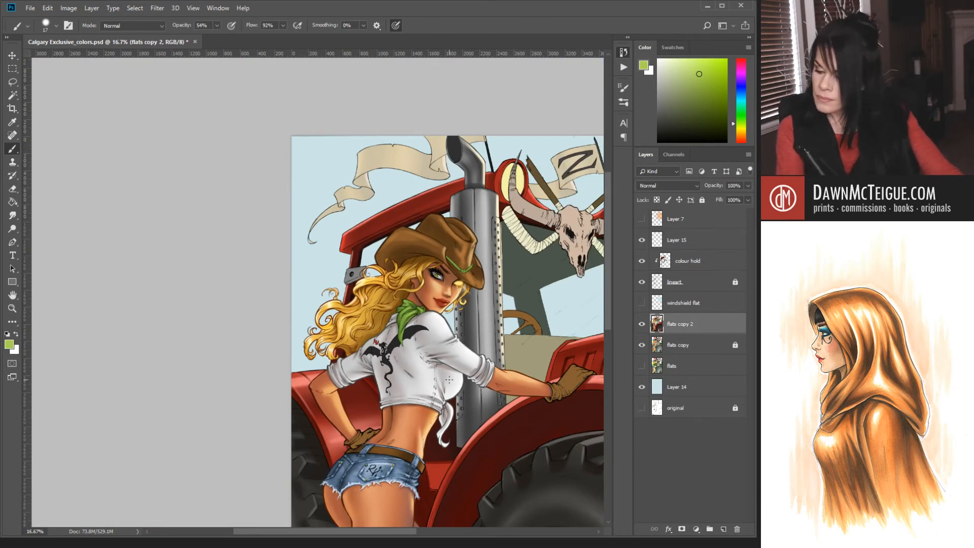
pyautogui.keyDown('ctrl'); pyautogui.click(469, 282); pyautogui.keyUp('ctrl')
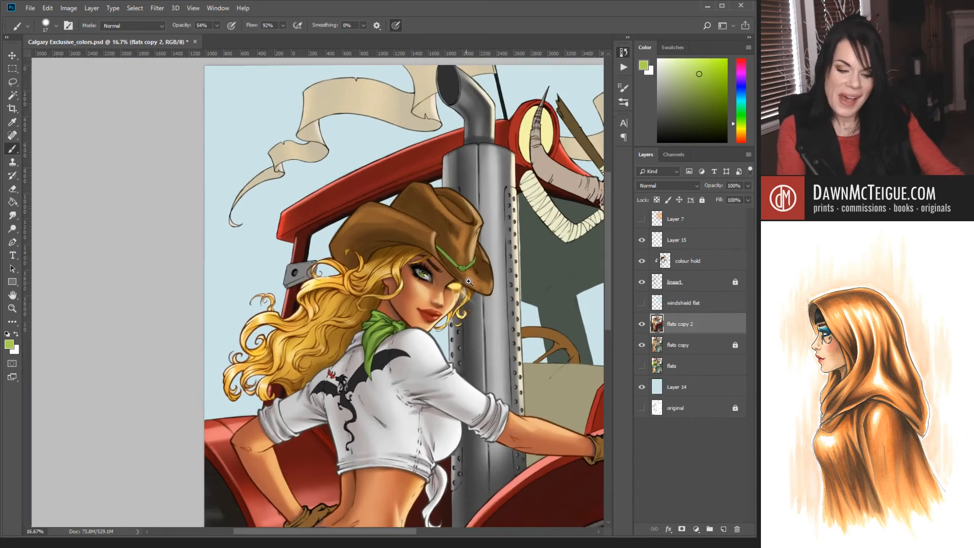
pyautogui.keyDown('ctrl'); pyautogui.click(469, 282); pyautogui.keyUp('ctrl')
pyautogui.keyDown('ctrl'); pyautogui.click(469, 281); pyautogui.keyUp('ctrl')
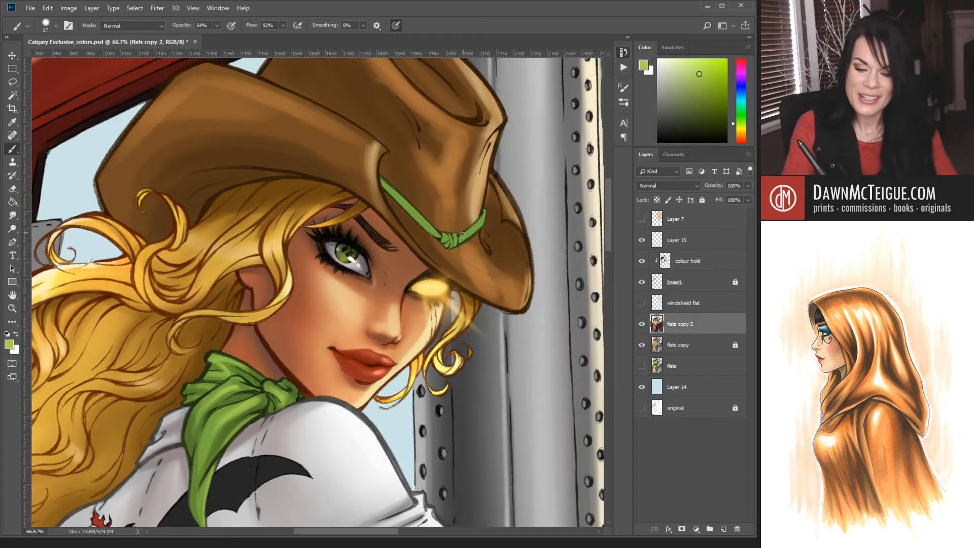
pyautogui.press(']')
pyautogui.press(']')
pyautogui.press(']')
pyautogui.press(']')
pyautogui.press(']')
pyautogui.press(']')
pyautogui.press(']')
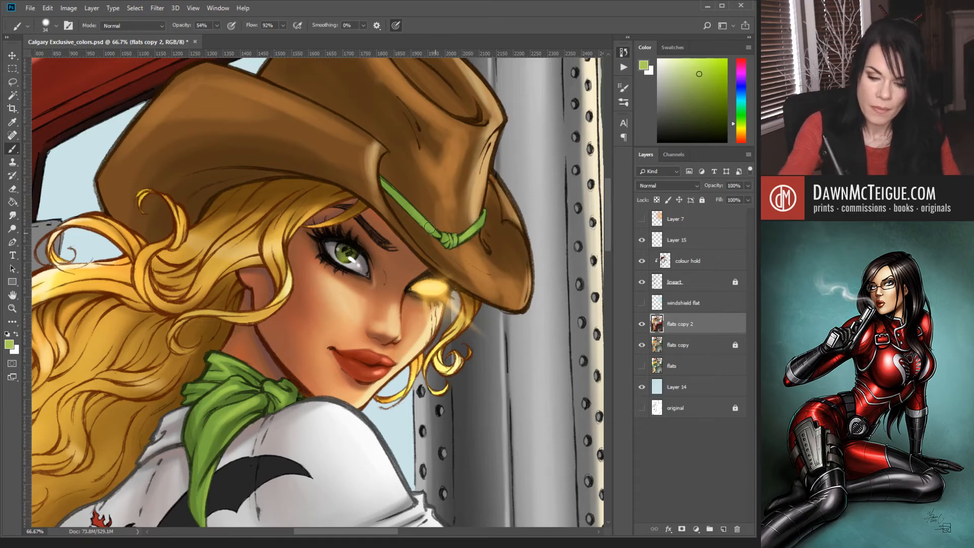
# Sample the neckerchief's dark green, reduce the brush to 15 px and paint shadows on the hat band beside its knot.
pyautogui.keyDown('alt'); pyautogui.click(249, 391); pyautogui.keyUp('alt')
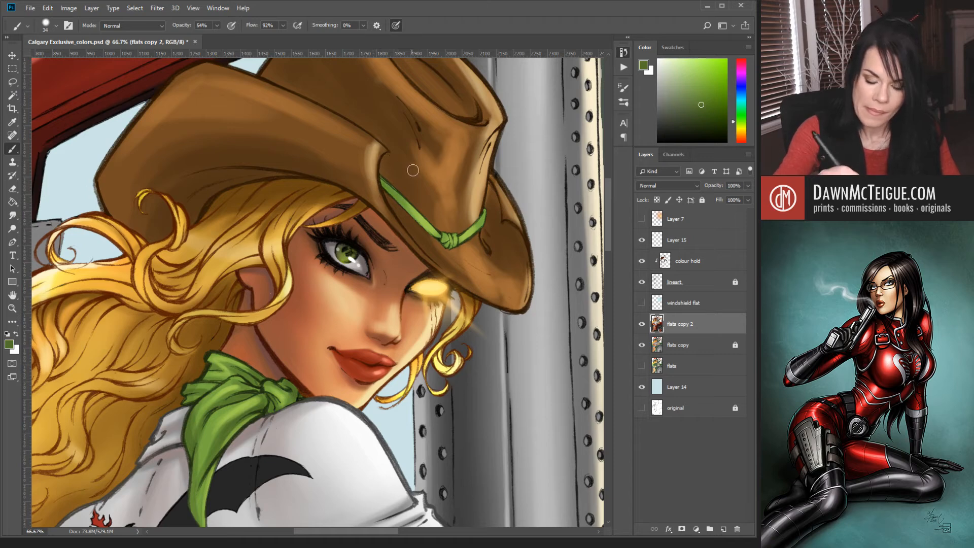
pyautogui.press('[')
pyautogui.press('[')
pyautogui.press('[')
pyautogui.press('[')
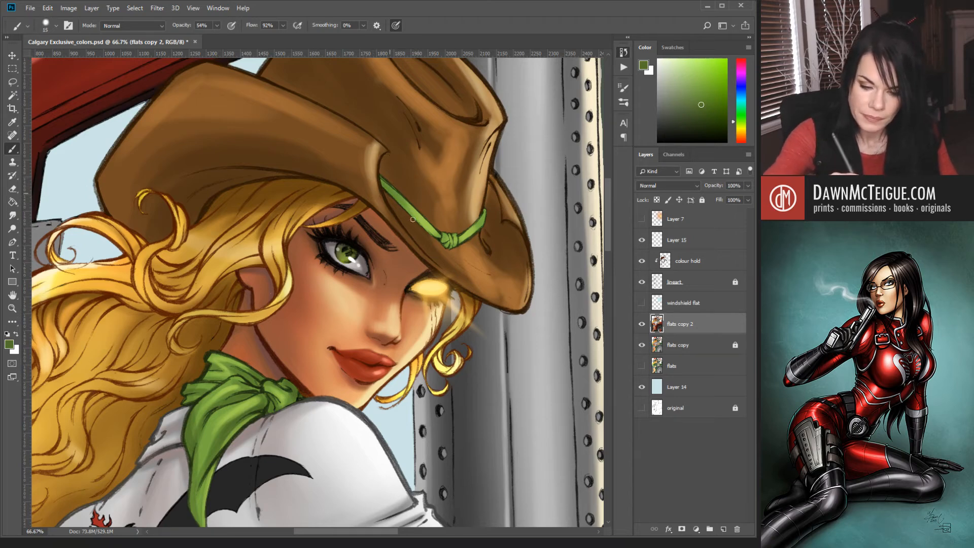
pyautogui.moveTo(432, 234); pyautogui.dragTo(436, 238)
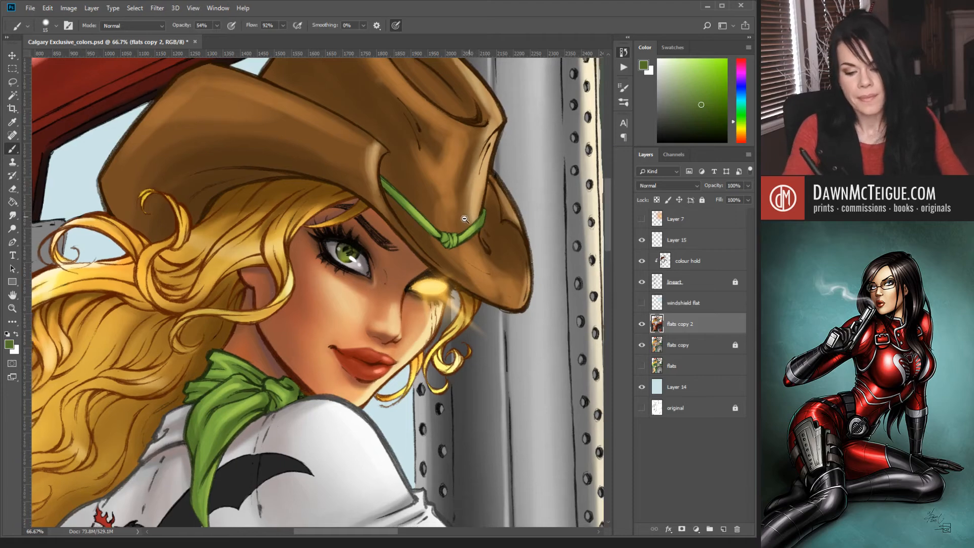
# Select the brown hat on flats copy with the Magic Wand, then return to flats copy 2 with the Brush and selection edges hidden.
pyautogui.scroll(-4, 465, 219)
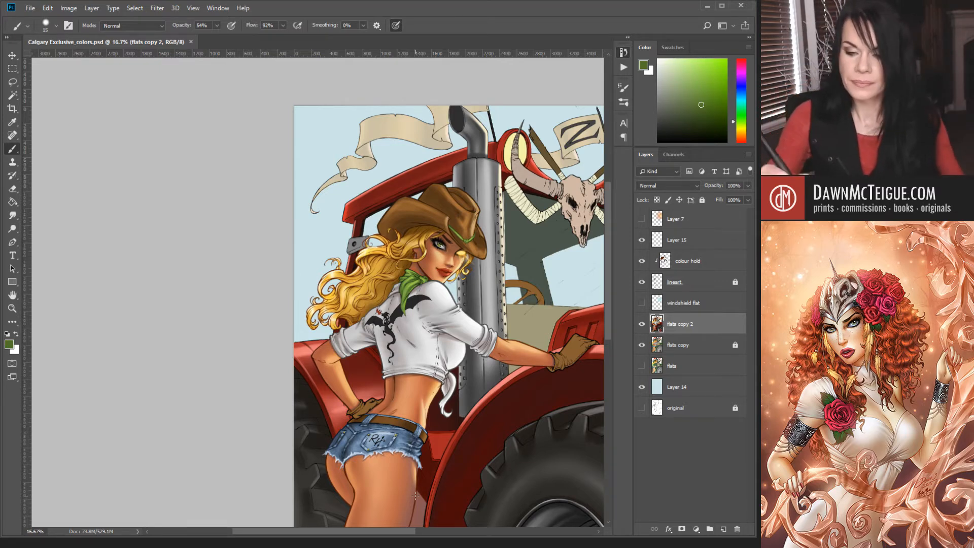
pyautogui.keyDown('ctrl'); pyautogui.click(495, 295); pyautogui.keyUp('ctrl')
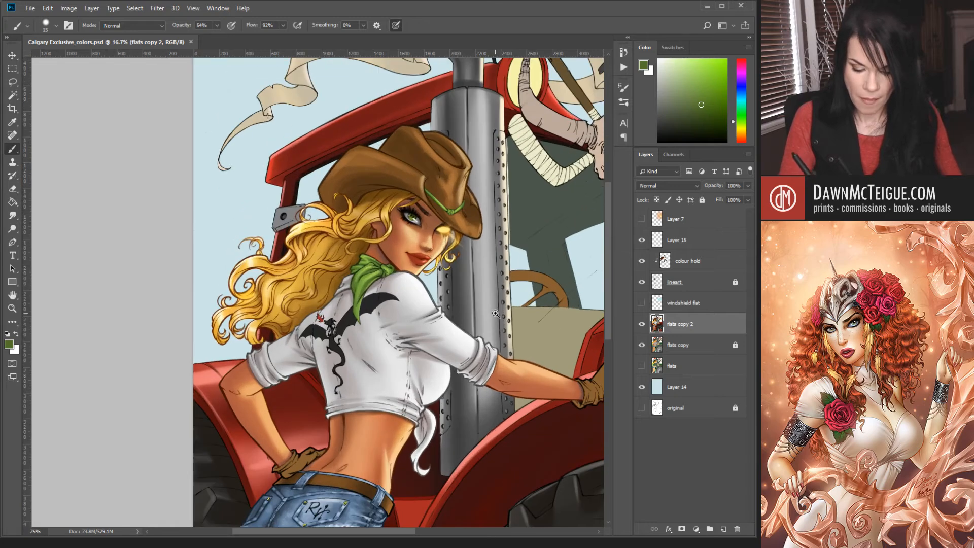
pyautogui.keyDown('ctrl'); pyautogui.click(496, 295); pyautogui.keyUp('ctrl')
pyautogui.moveTo(473, 284); pyautogui.dragTo(471, 367)
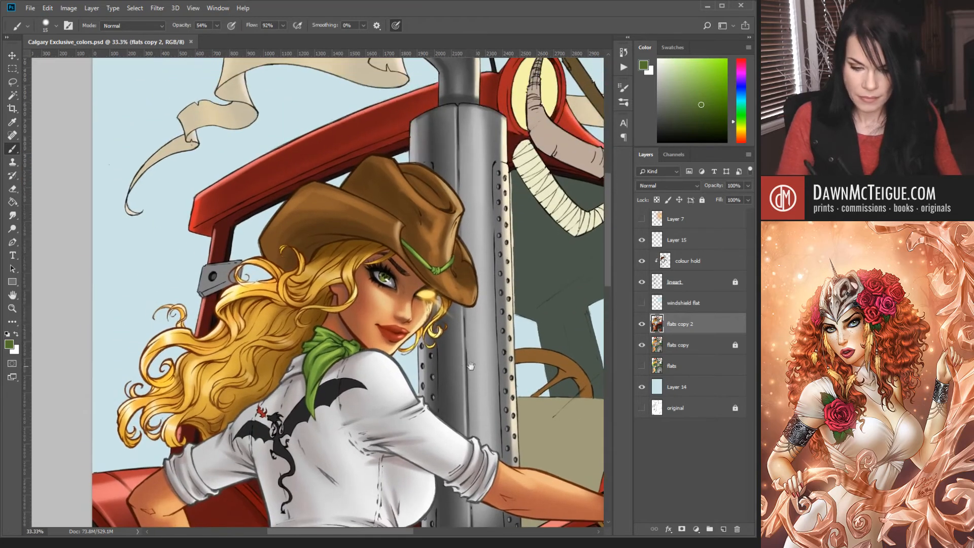
pyautogui.click(688, 344)
pyautogui.press('w')
pyautogui.click(422, 212)
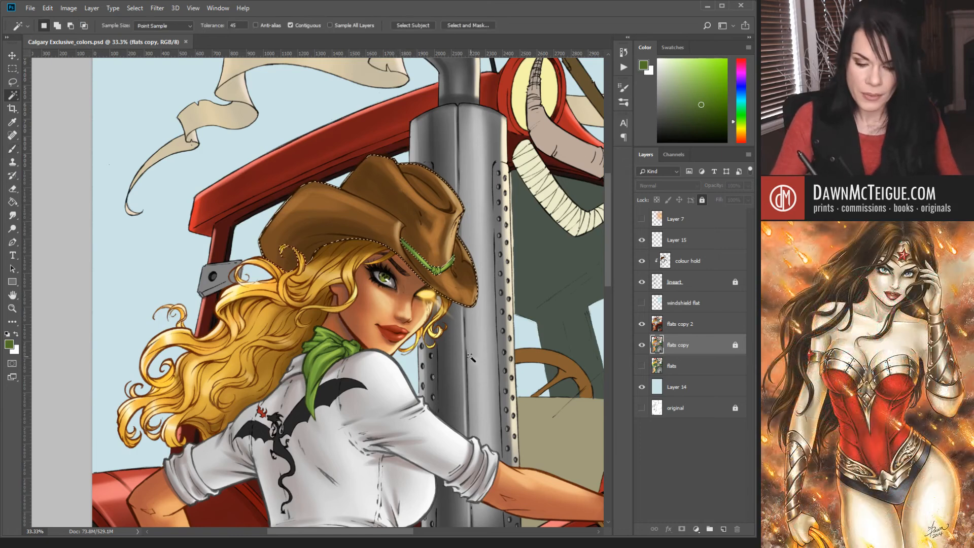
pyautogui.hotkey('alt', ']')
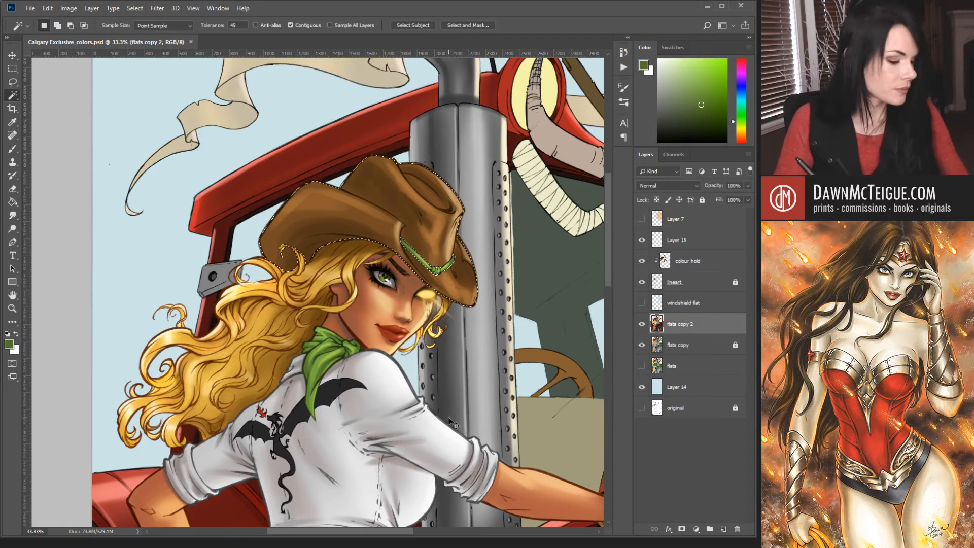
pyautogui.hotkey('ctrl', 'd')
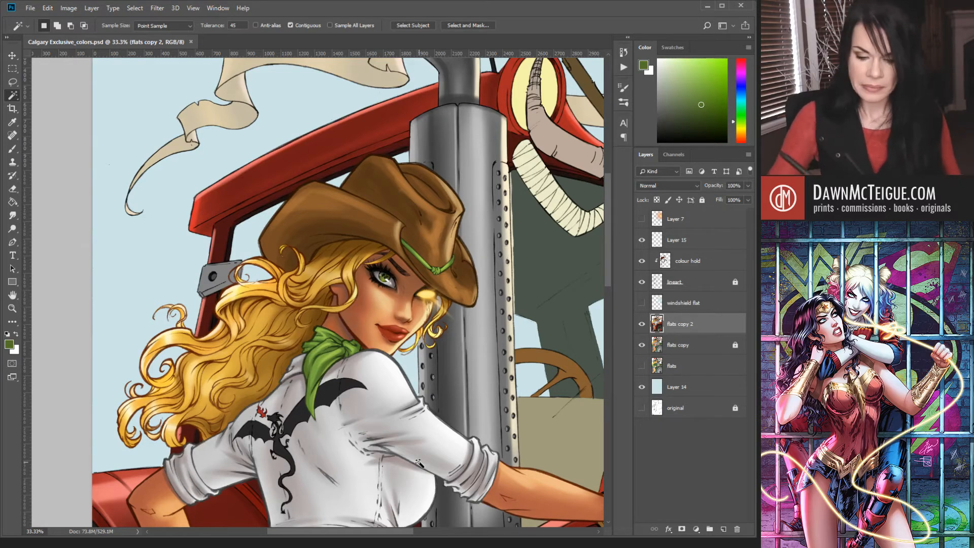
pyautogui.press('b')
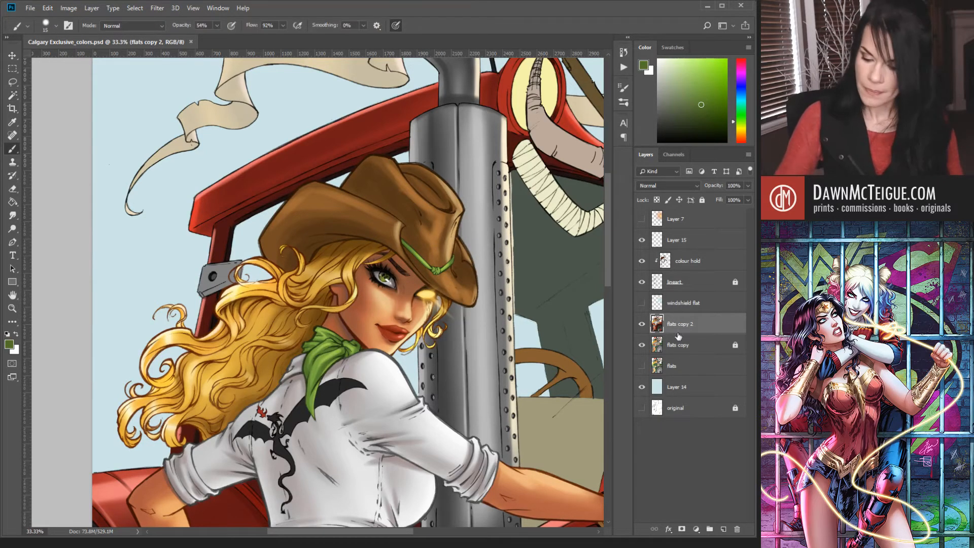
# Sample the hat's brown, turn off pen pressure control for brush size and enlarge the brush to 75 px.
pyautogui.keyDown('alt'); pyautogui.click(383, 218); pyautogui.keyUp('alt')
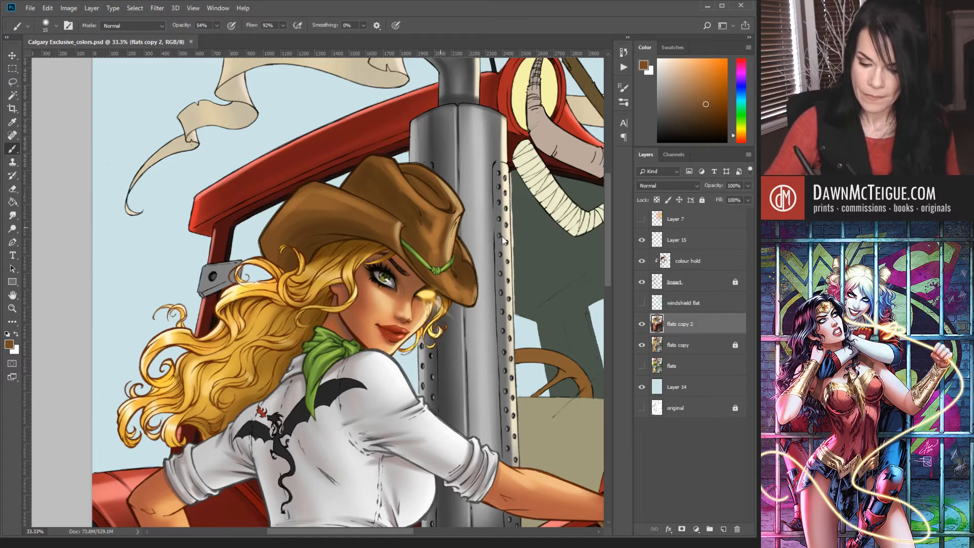
pyautogui.press(']')
pyautogui.press(']')
pyautogui.press(']')
pyautogui.press(']')
pyautogui.press(']')
pyautogui.press(']')
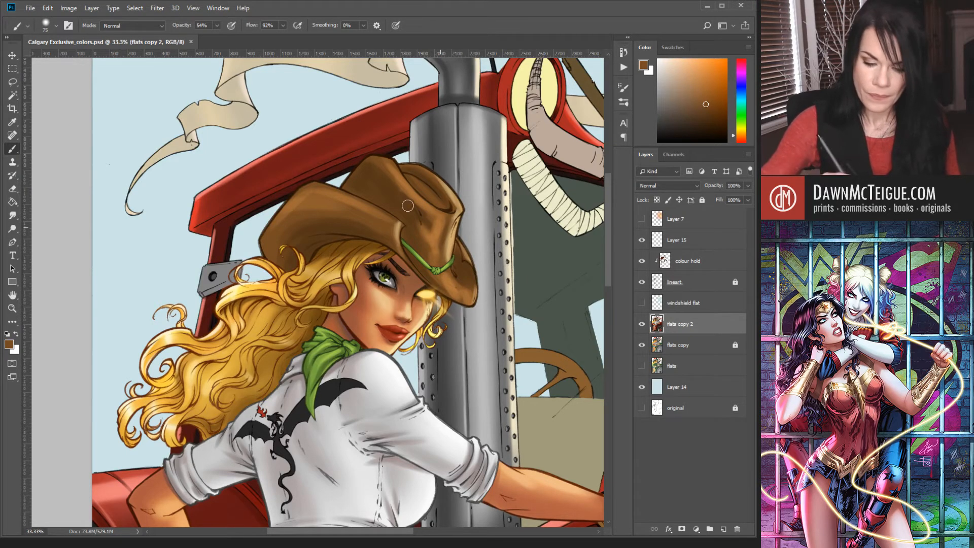
# Paint soft brown shading over the hat's crown and brim, resampling lighter and darker browns from the hat.
pyautogui.keyDown('alt'); pyautogui.click(367, 205); pyautogui.keyUp('alt')
pyautogui.moveTo(403, 227); pyautogui.dragTo(350, 200)
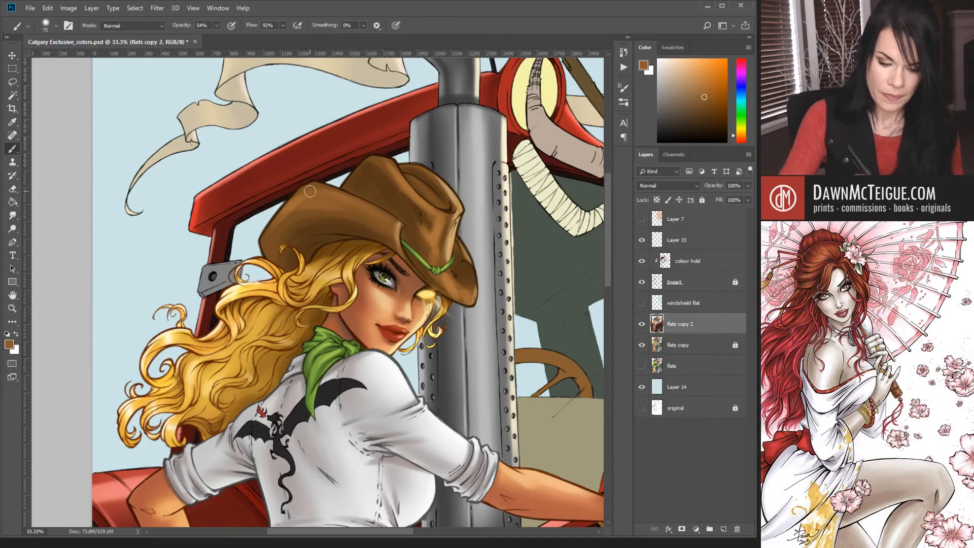
pyautogui.keyDown('alt'); pyautogui.click(304, 213); pyautogui.keyUp('alt')
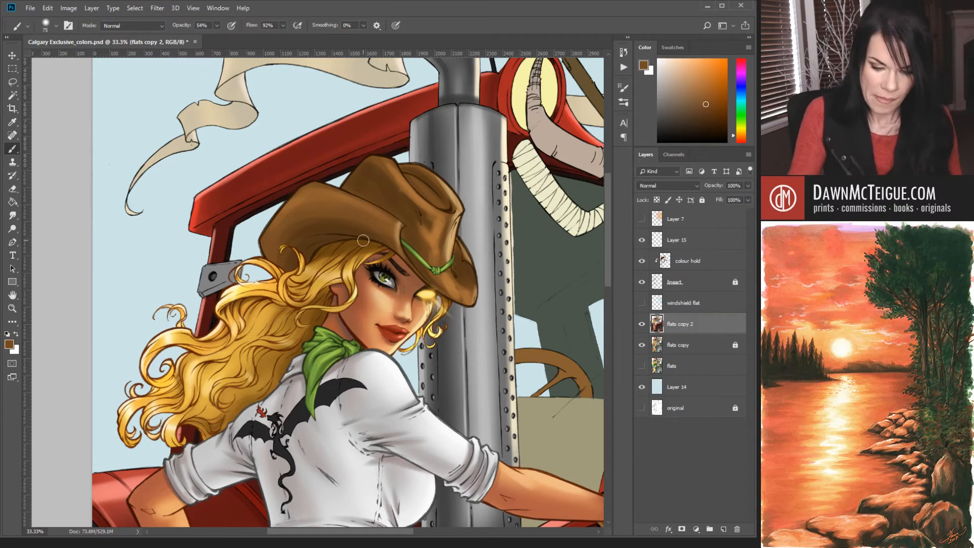
pyautogui.keyDown('alt'); pyautogui.click(355, 225); pyautogui.keyUp('alt')
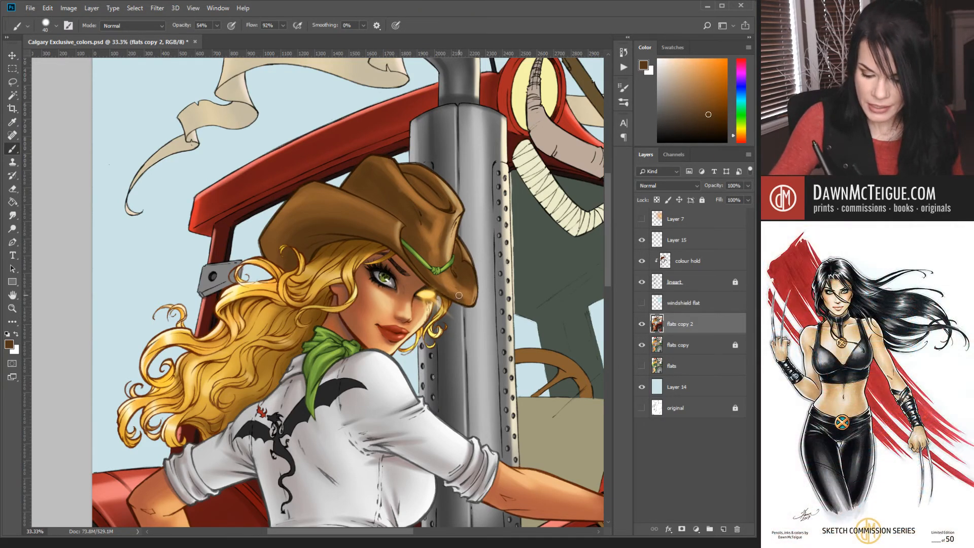
# Turn on pen pressure control for brush size and paint very dark brown shadows on the hat's far brim at 40 px.
pyautogui.click(396, 25)
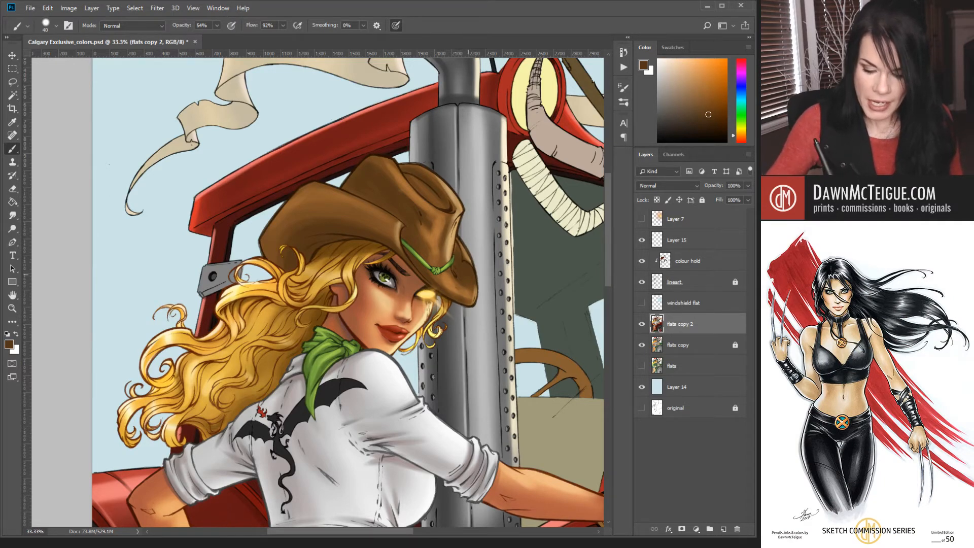
pyautogui.keyDown('alt'); pyautogui.click(466, 268); pyautogui.keyUp('alt')
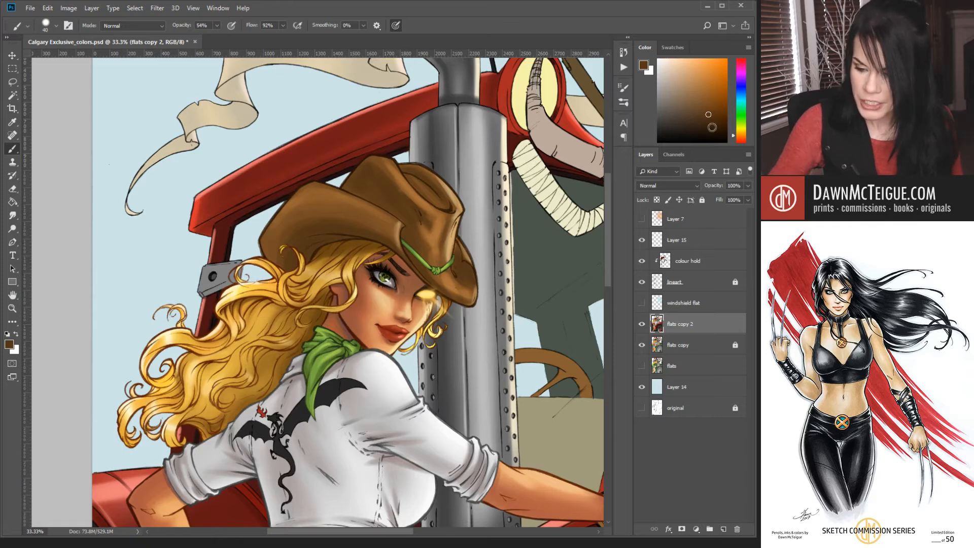
pyautogui.moveTo(469, 268); pyautogui.dragTo(459, 260)
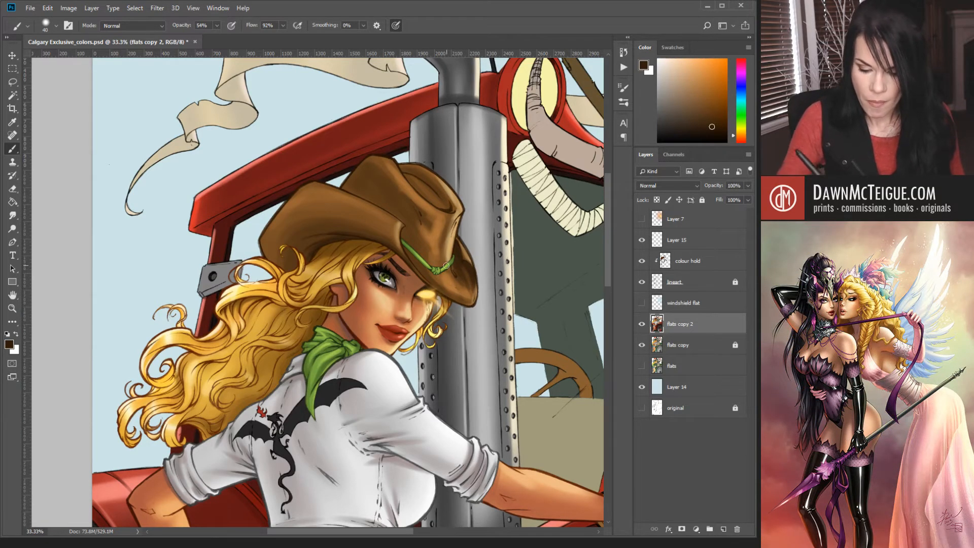
# Sample the hat's dark and mid browns and blend the shading on the brim above the eye.
pyautogui.keyDown('alt'); pyautogui.click(422, 267); pyautogui.keyUp('alt')
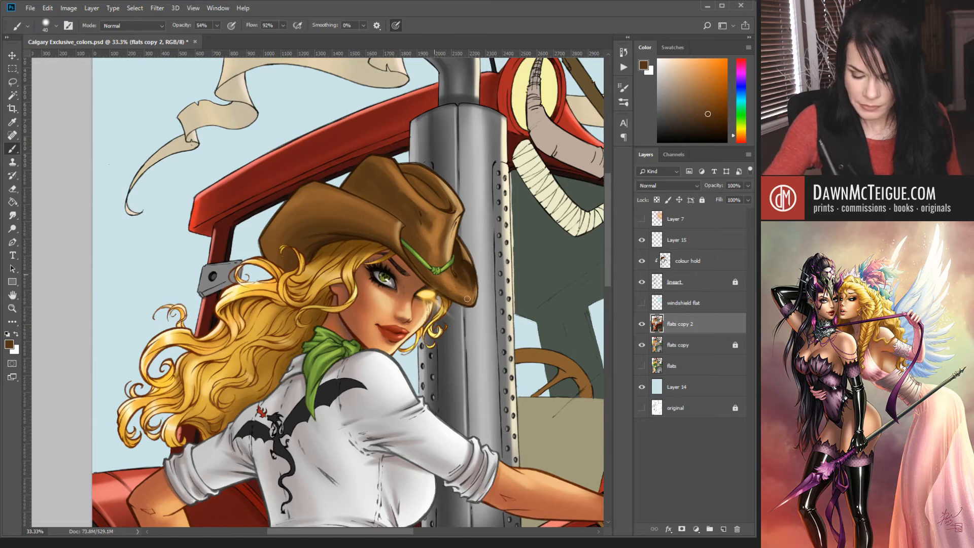
pyautogui.keyDown('alt'); pyautogui.click(452, 288); pyautogui.keyUp('alt')
pyautogui.moveTo(452, 287); pyautogui.dragTo(451, 289)
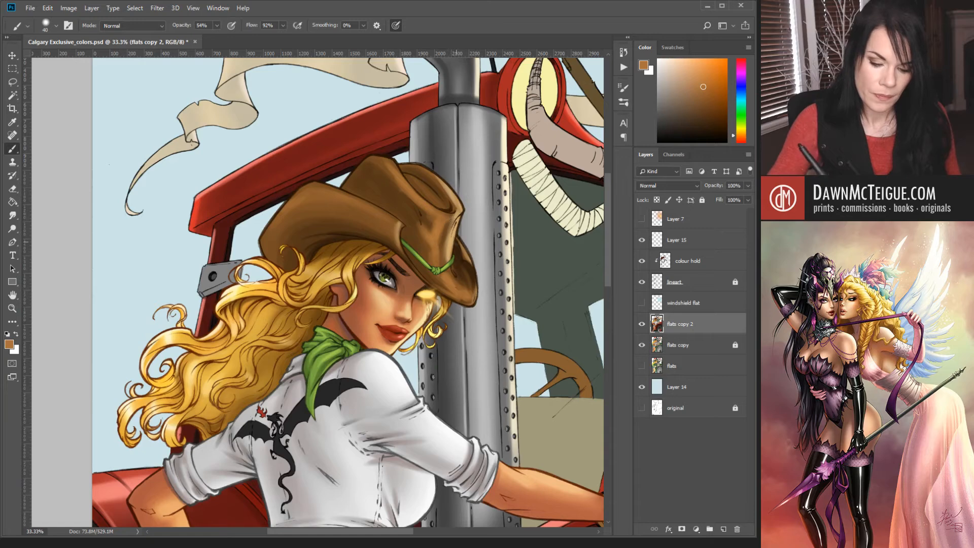
# Sample the hat's light tan, lighten it to a pale peach for highlights and reduce the brush to 21 px.
pyautogui.keyDown('alt'); pyautogui.click(457, 238); pyautogui.keyUp('alt')
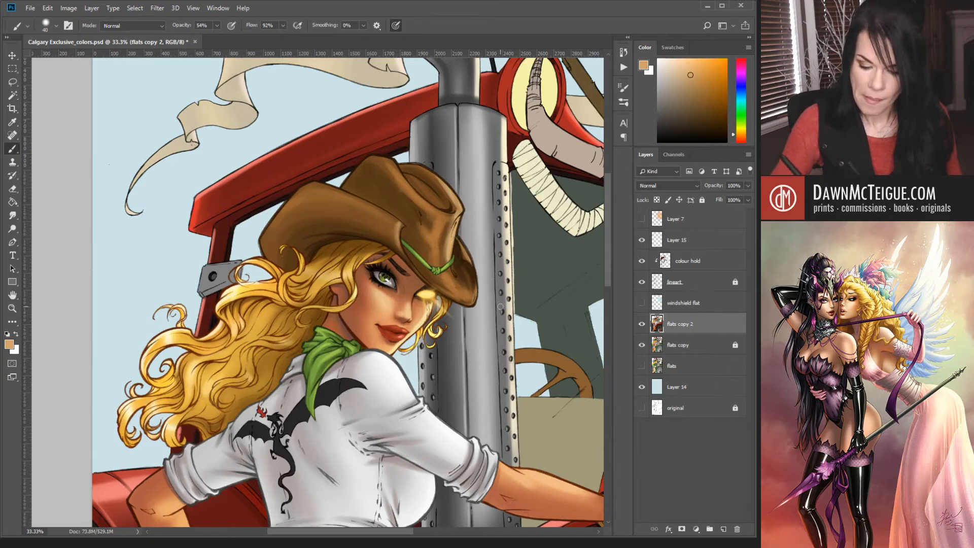
pyautogui.moveTo(694, 71); pyautogui.dragTo(684, 60)
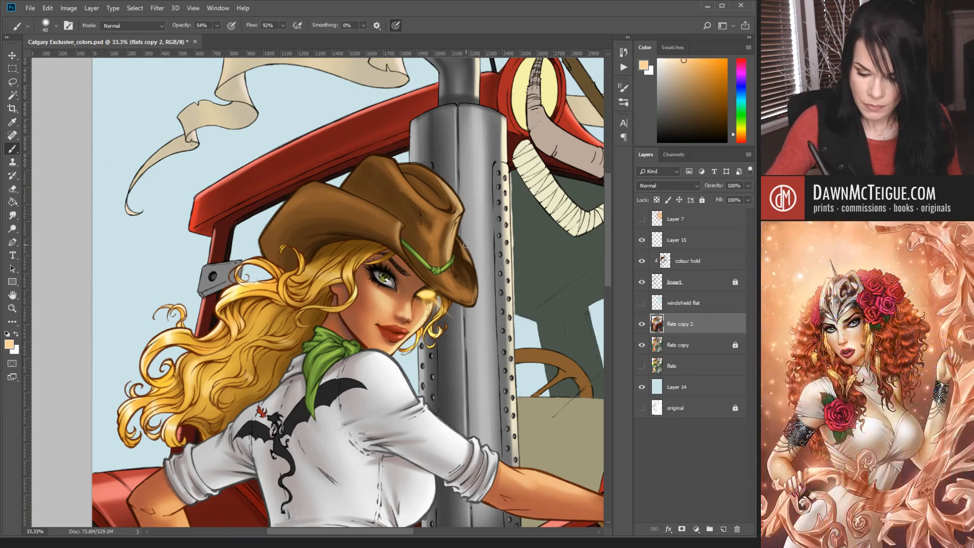
pyautogui.press('[')
pyautogui.press('[')
pyautogui.press('[')
pyautogui.press('[')
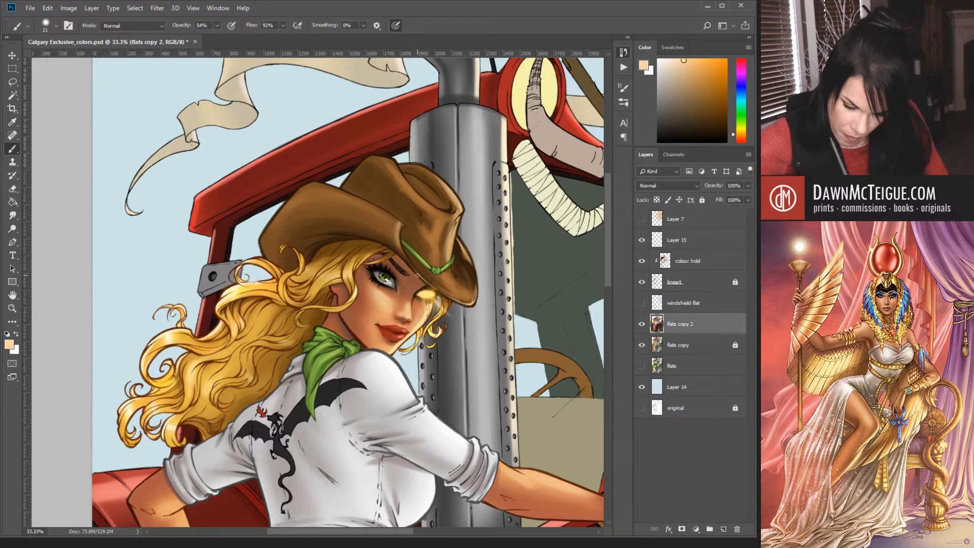
# Touch up the hat's brim and crown with sampled dark brown and orange-brown, then sample the front brim's mid brown.
pyautogui.keyDown('alt'); pyautogui.click(402, 253); pyautogui.keyUp('alt')
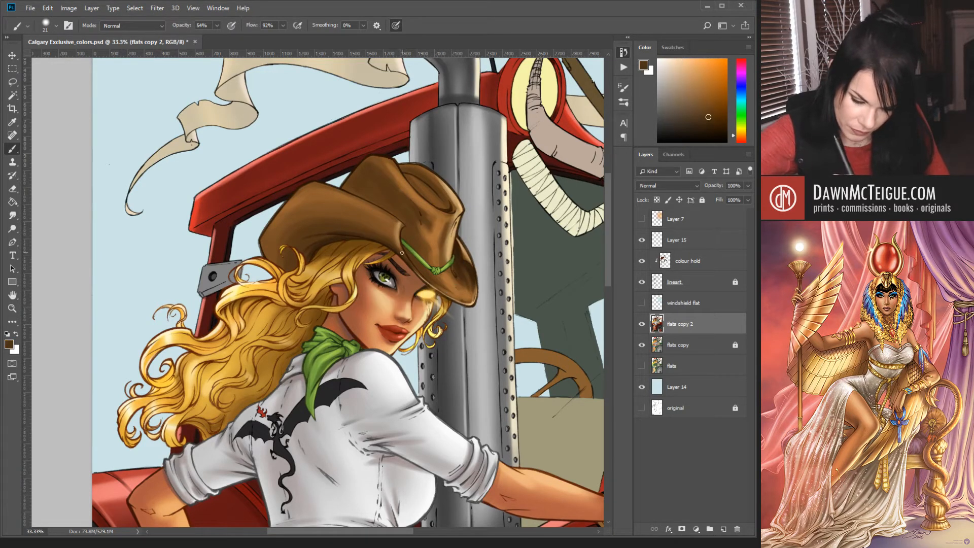
pyautogui.keyDown('alt'); pyautogui.click(451, 275); pyautogui.keyUp('alt')
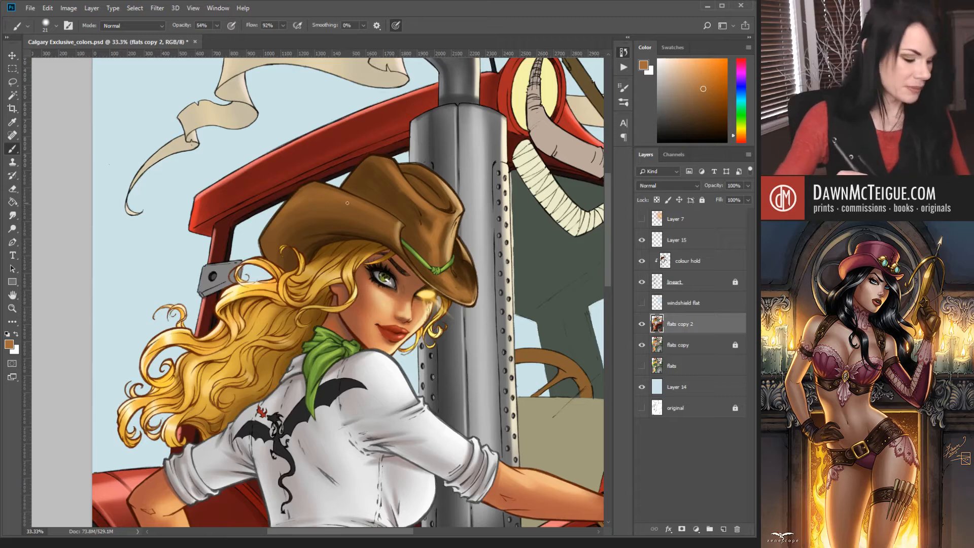
pyautogui.keyDown('alt'); pyautogui.click(394, 221); pyautogui.keyUp('alt')
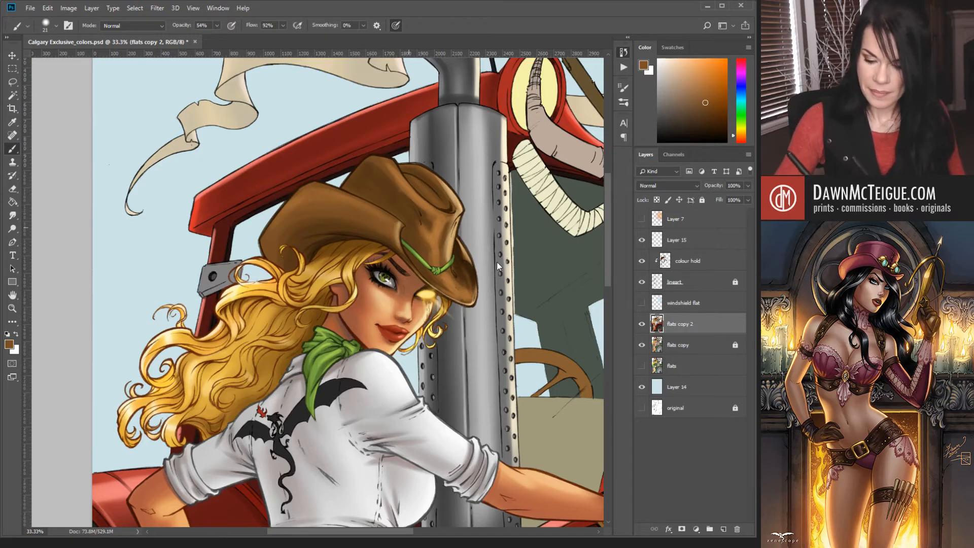
# Enlarge the brush to 67 px and blend the hat's near brim with sampled dark and mid browns.
pyautogui.press(']')
pyautogui.press(']')
pyautogui.press(']')
pyautogui.press(']')
pyautogui.press(']')
pyautogui.press(']')
pyautogui.press(']')
pyautogui.press(']')
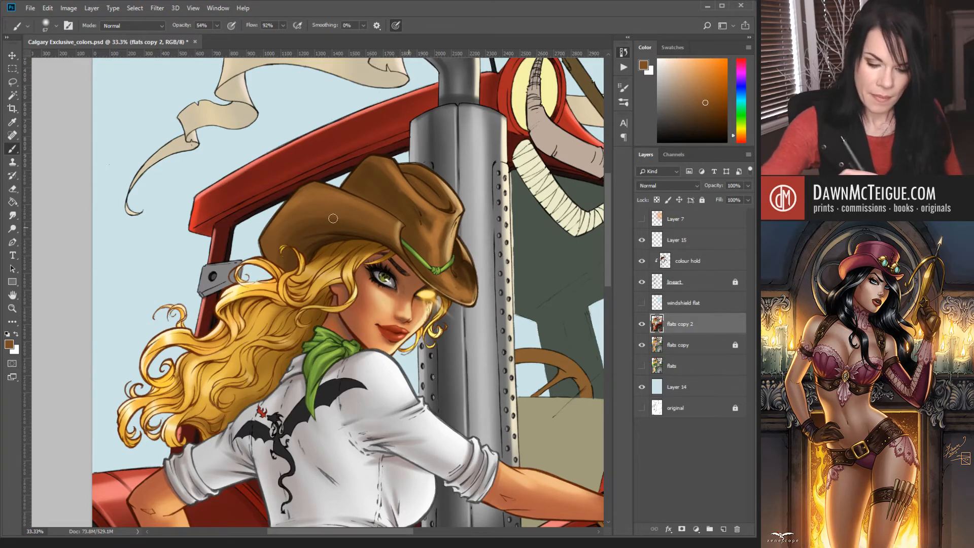
pyautogui.keyDown('alt'); pyautogui.click(355, 224); pyautogui.keyUp('alt')
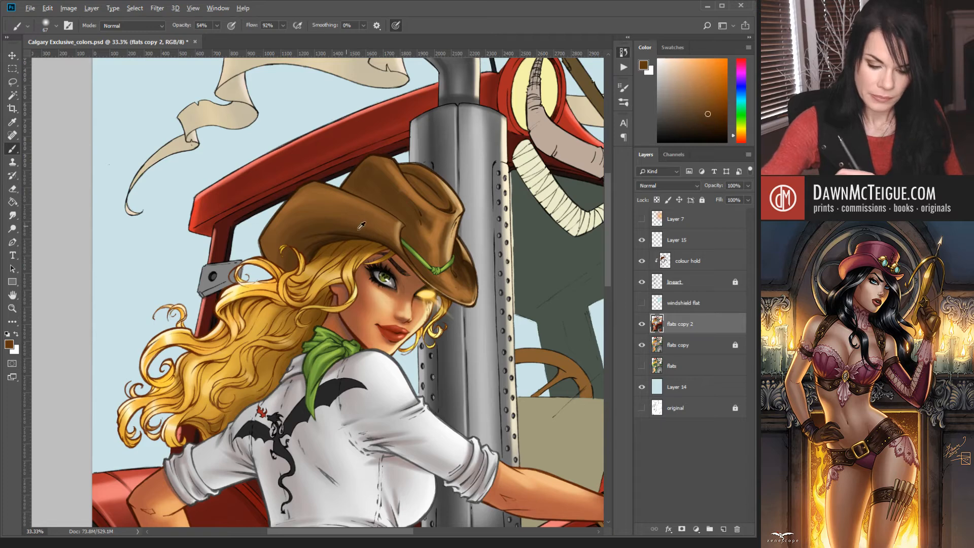
pyautogui.keyDown('alt'); pyautogui.click(388, 227); pyautogui.keyUp('alt')
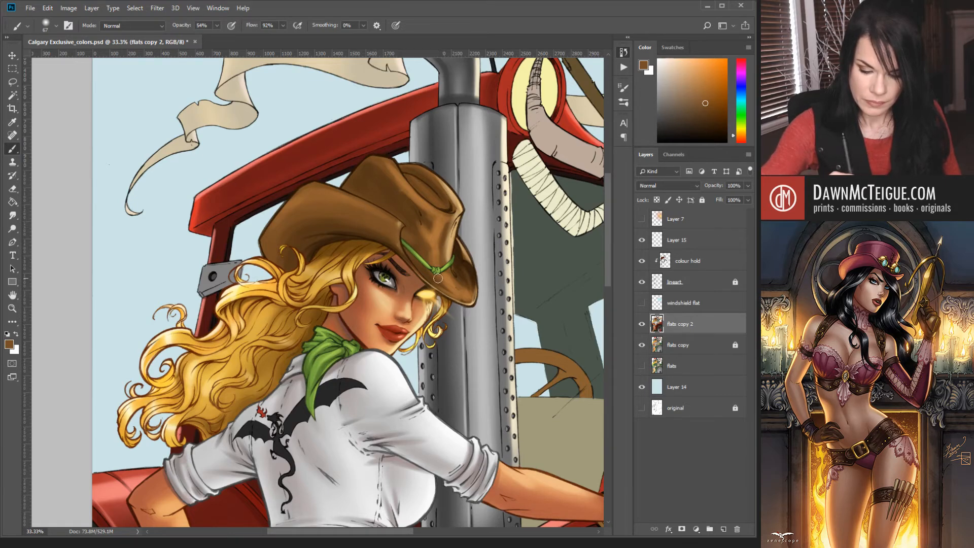
# Refine the shading where the near brim meets the crown at 37 px, using sampled dark and mid browns.
pyautogui.keyDown('alt'); pyautogui.click(385, 233); pyautogui.keyUp('alt')
pyautogui.press('[')
pyautogui.press('[')
pyautogui.press('[')
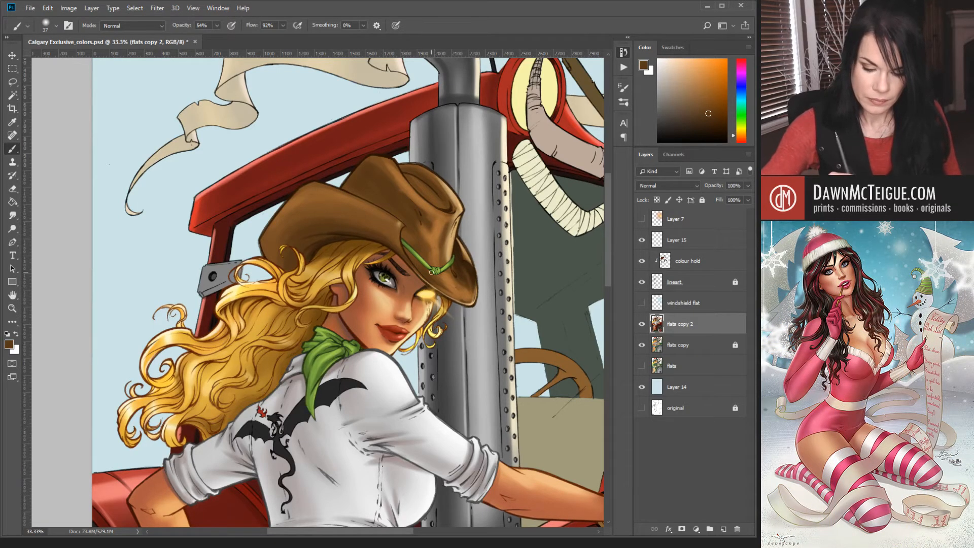
pyautogui.keyDown('alt'); pyautogui.click(394, 211); pyautogui.keyUp('alt')
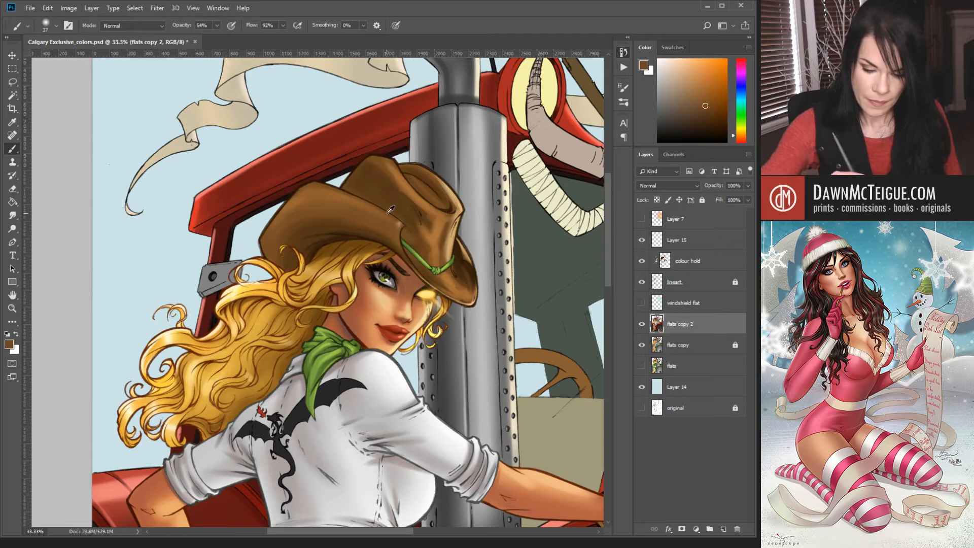
pyautogui.keyDown('alt'); pyautogui.click(387, 211); pyautogui.keyUp('alt')
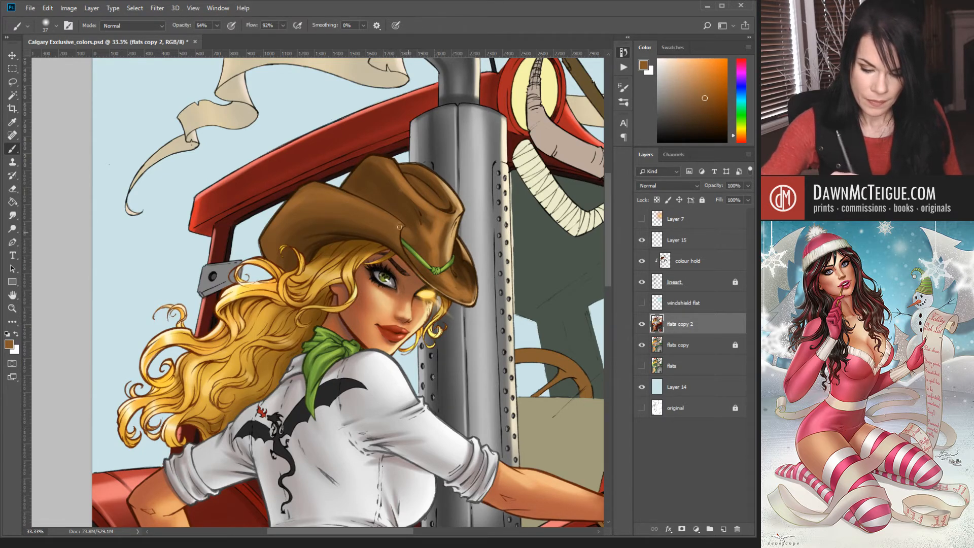
# Enlarge the brush to 91 px and soften the crown's shading with brown and a sampled lighter orange-brown.
pyautogui.press(']')
pyautogui.press(']')
pyautogui.press(']')
pyautogui.press(']')
pyautogui.press(']')
pyautogui.press(']')
pyautogui.press(']')
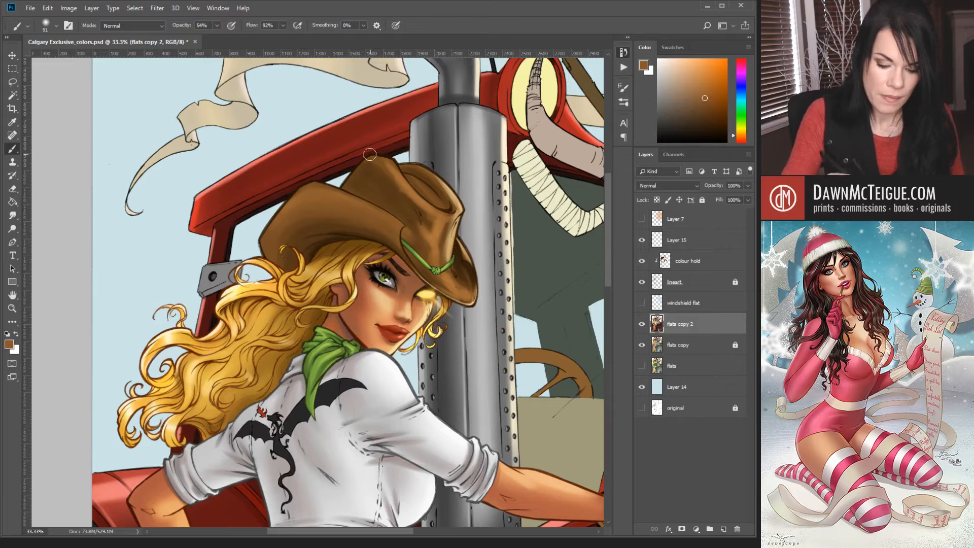
pyautogui.keyDown('alt'); pyautogui.click(404, 186); pyautogui.keyUp('alt')
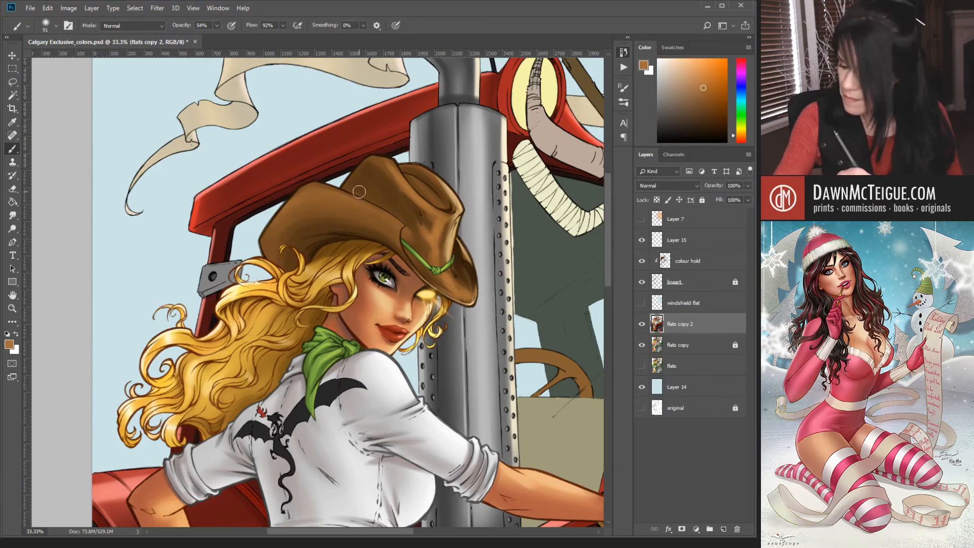
# Sample the crown's pale peach highlight and set up a 25 px brush with pen pressure controlling size for fine highlights.
pyautogui.keyDown('alt'); pyautogui.rightClick(434, 213); pyautogui.keyUp('alt')
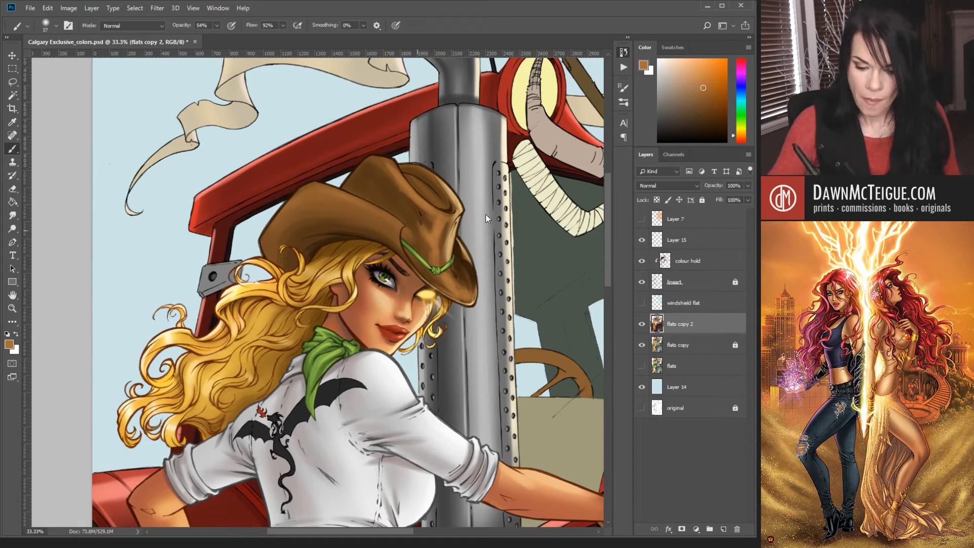
pyautogui.keyDown('alt'); pyautogui.click(461, 213); pyautogui.keyUp('alt')
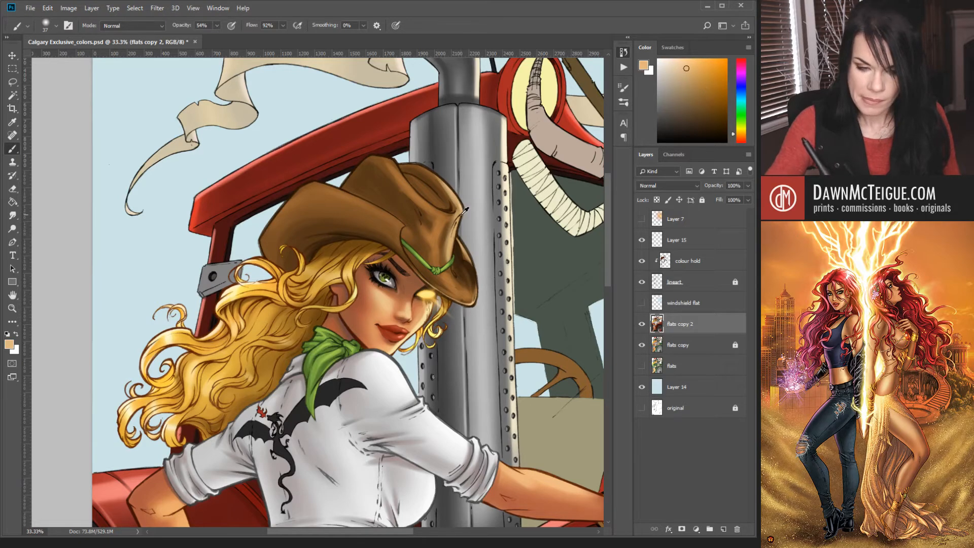
pyautogui.click(397, 26)
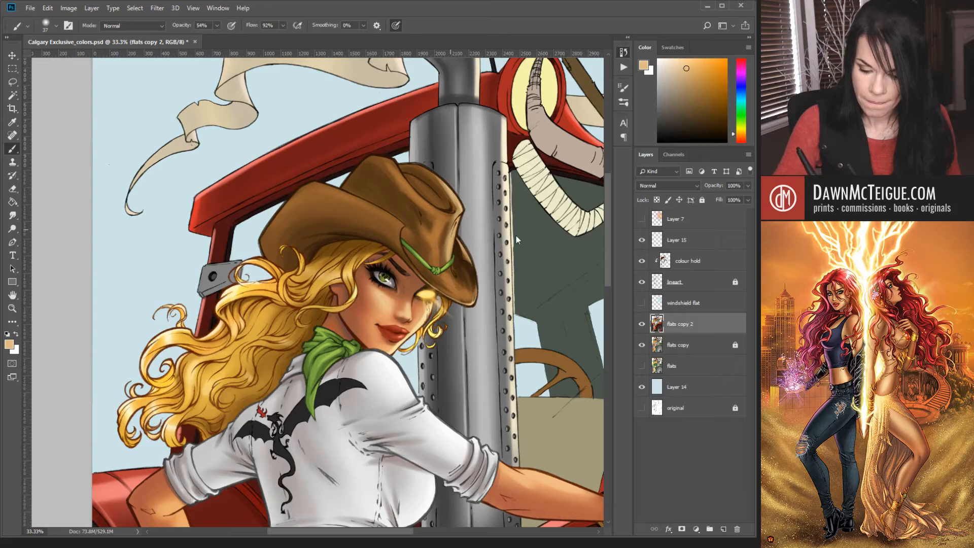
pyautogui.press('[')
pyautogui.press('[')
pyautogui.press('[')
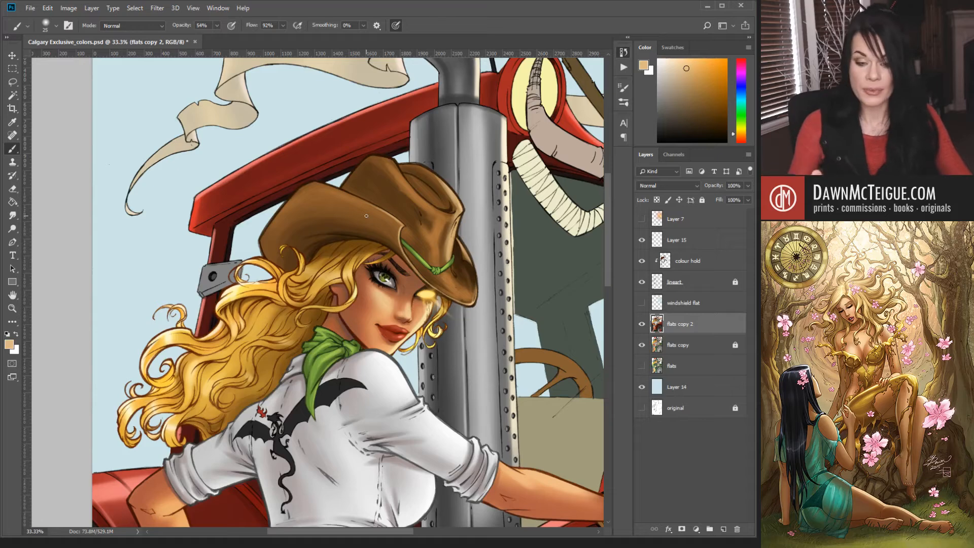
# Show Layer 7 and examine the hat and figure under its warm glow, both whole and close up.
pyautogui.scroll(-3, 450, 234)
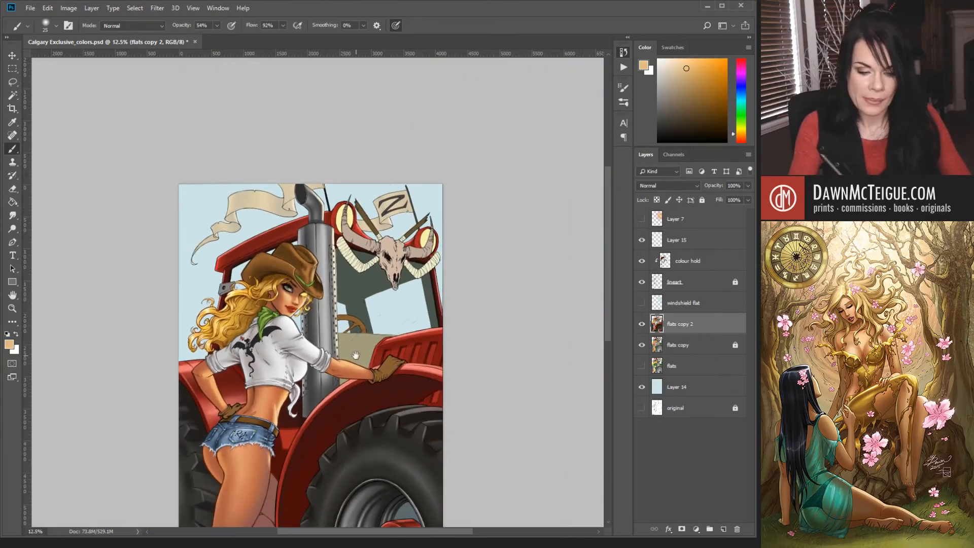
pyautogui.moveTo(358, 352); pyautogui.dragTo(381, 341)
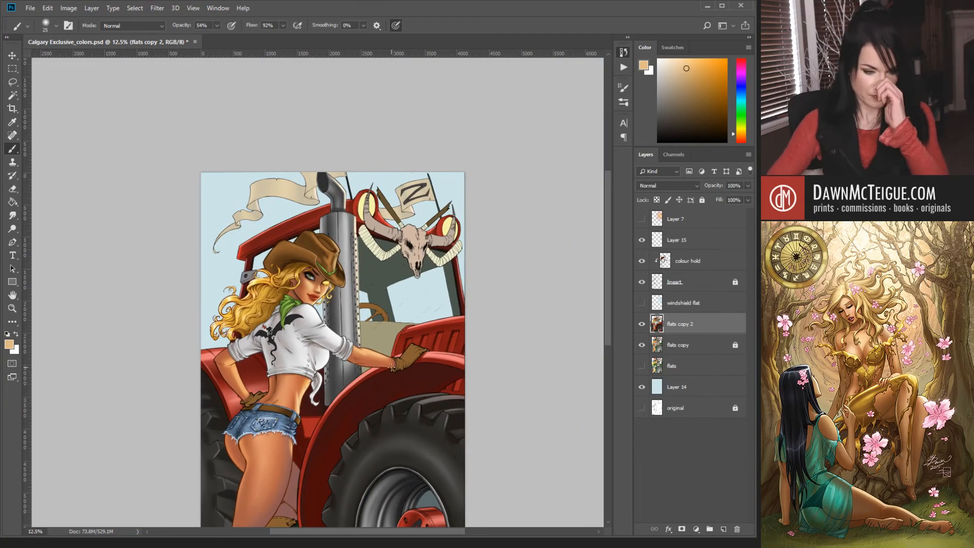
pyautogui.click(642, 220)
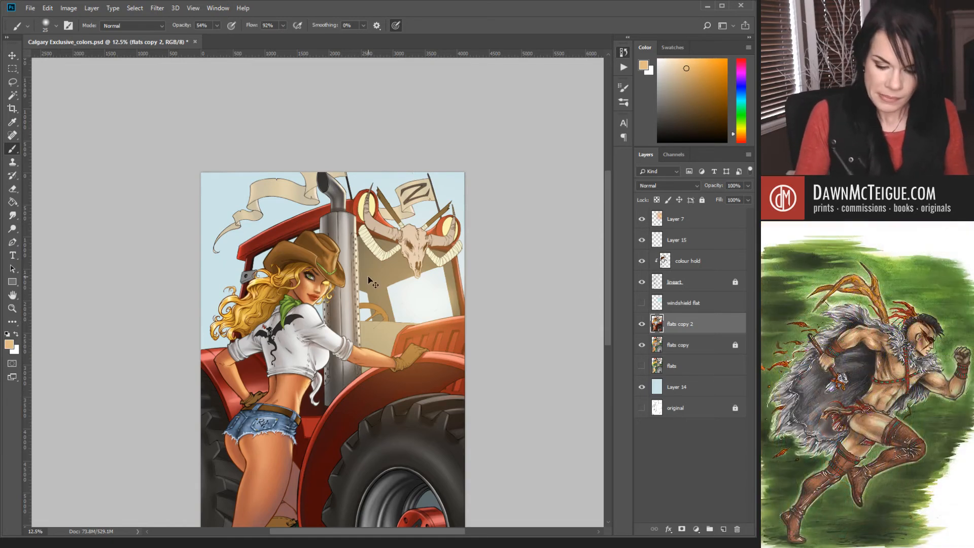
pyautogui.scroll(2, 372, 283)
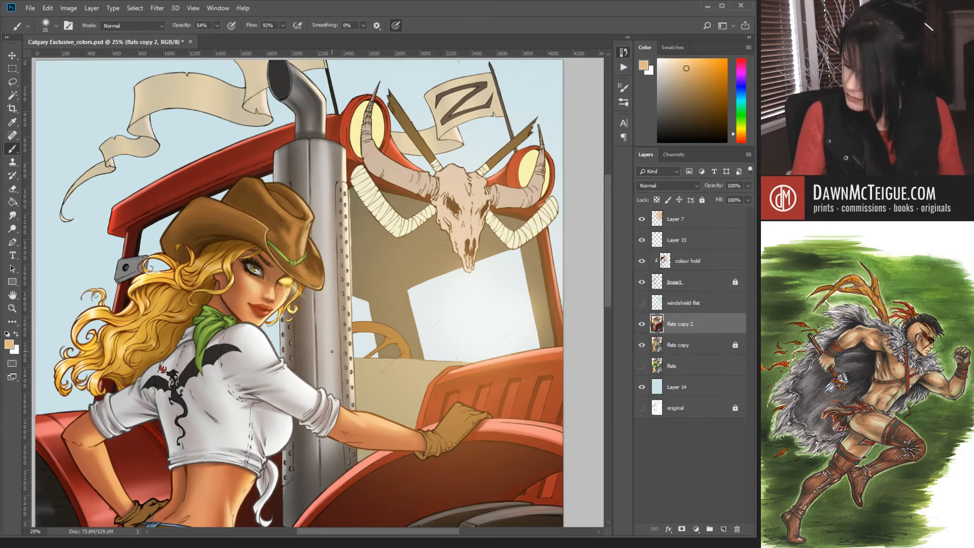
pyautogui.moveTo(349, 314); pyautogui.dragTo(398, 299)
pyautogui.scroll(1, 377, 254)
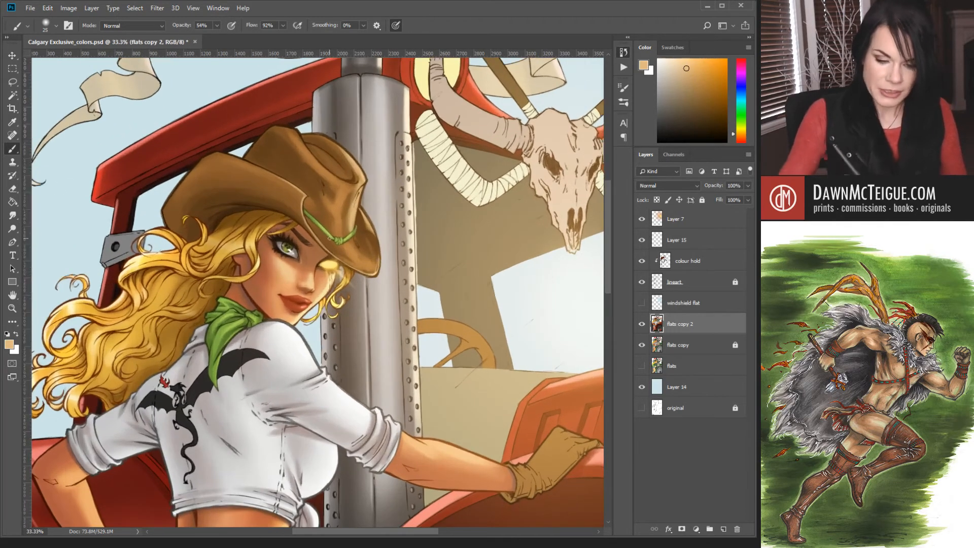
# Deepen the shadows on the hat's crown and brim with sampled mid and very dark browns while Layer 7 is visible.
pyautogui.keyDown('alt'); pyautogui.click(300, 168); pyautogui.keyUp('alt')
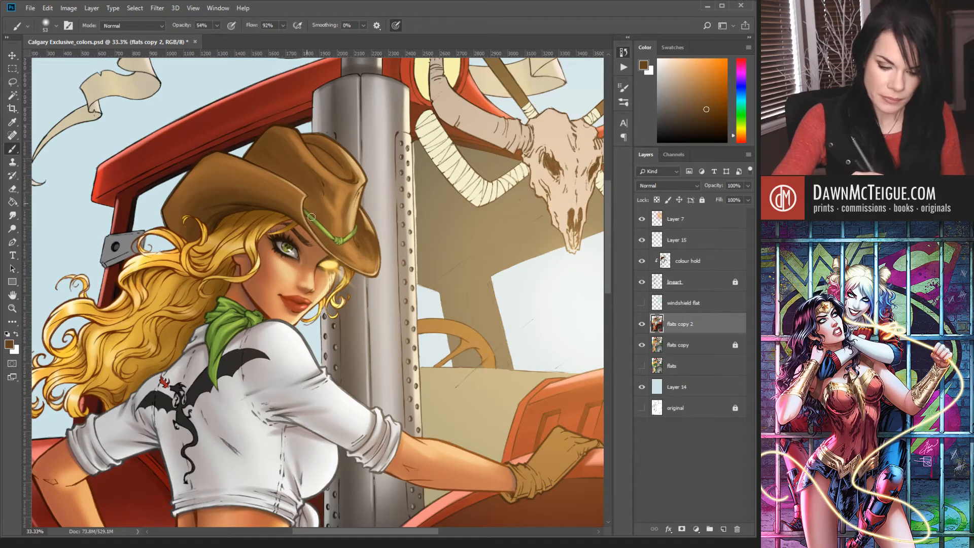
pyautogui.keyDown('alt'); pyautogui.click(286, 202); pyautogui.keyUp('alt')
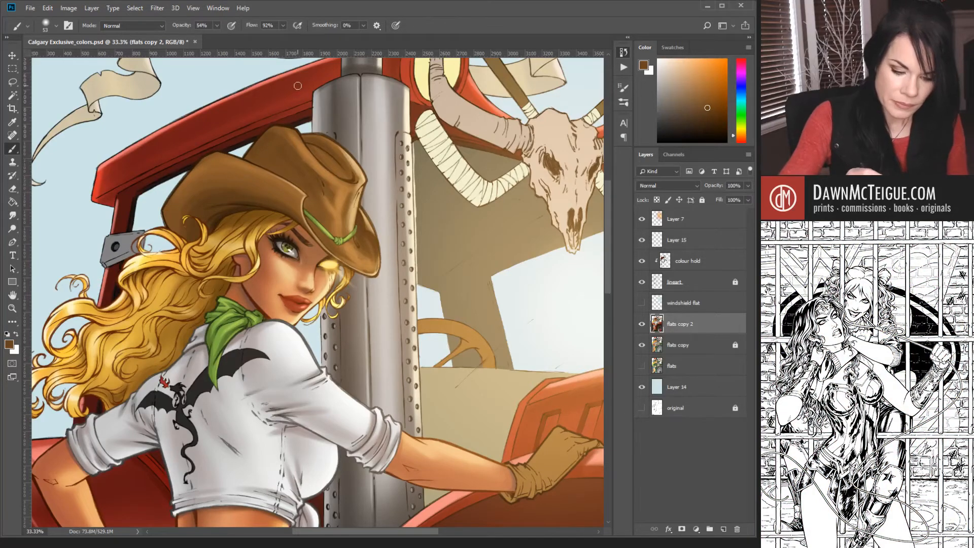
pyautogui.keyDown('alt'); pyautogui.click(244, 203); pyautogui.keyUp('alt')
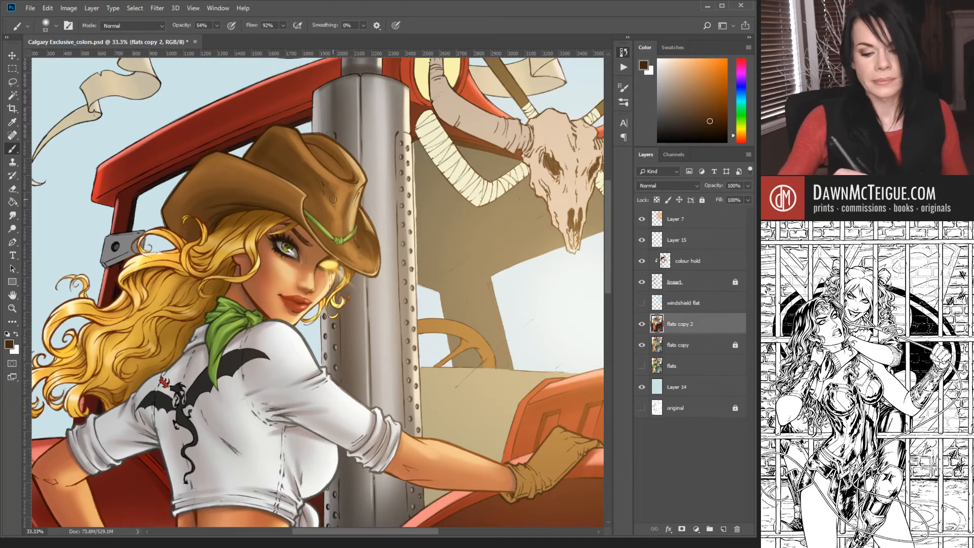
# Check the hat against the whole illustration, then hide Layer 7 and return to a close-up of the hat.
pyautogui.keyDown('ctrl'); pyautogui.keyDown('alt'); pyautogui.click(386, 215); pyautogui.keyUp('alt'); pyautogui.keyUp('ctrl')
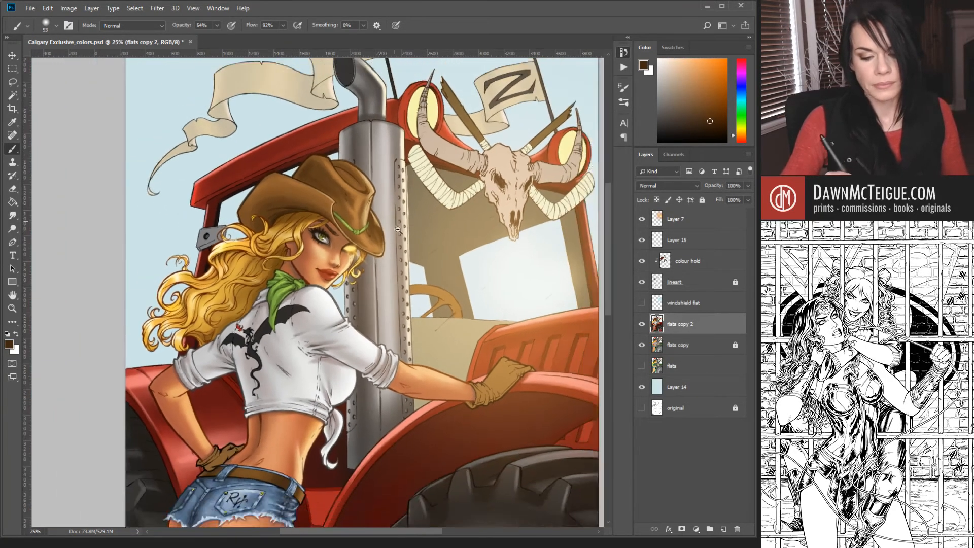
pyautogui.keyDown('ctrl'); pyautogui.keyDown('alt'); pyautogui.click(397, 229); pyautogui.keyUp('alt'); pyautogui.keyUp('ctrl')
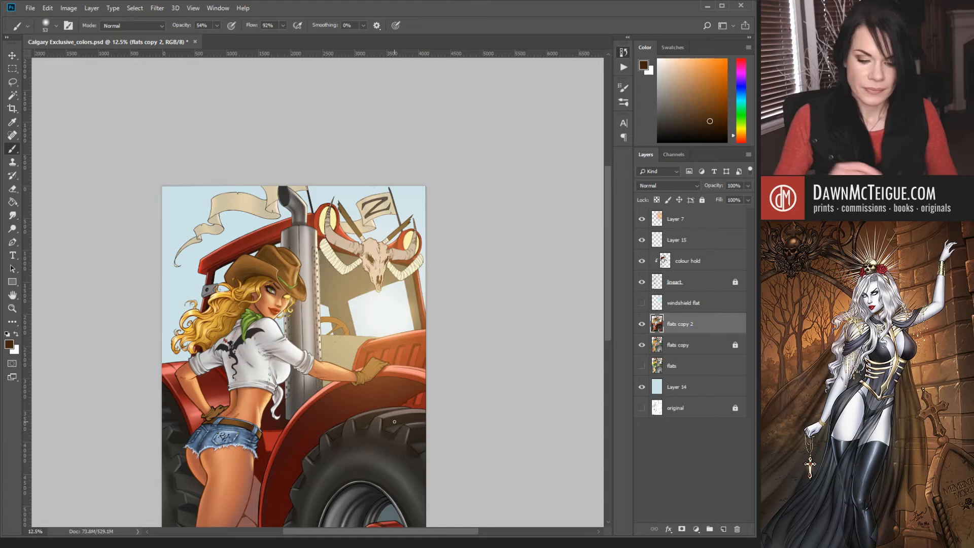
pyautogui.click(642, 218)
pyautogui.keyDown('ctrl'); pyautogui.click(332, 272); pyautogui.keyUp('ctrl')
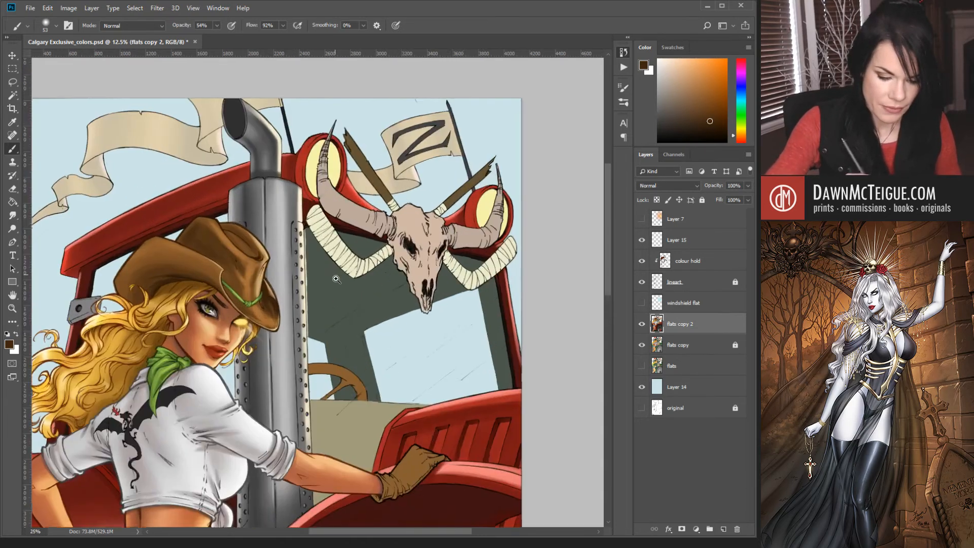
pyautogui.moveTo(296, 271); pyautogui.dragTo(465, 266)
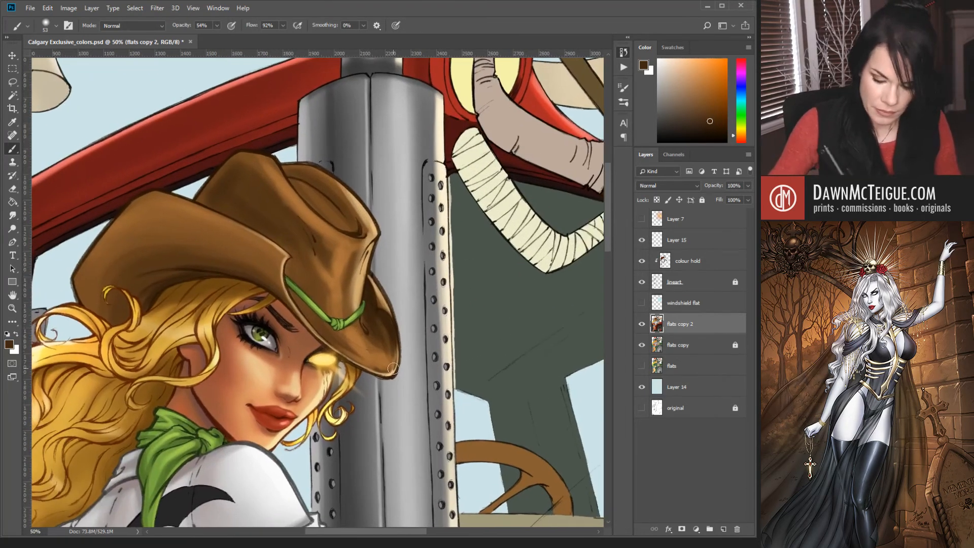
# Sample mid browns from the front brim and touch up the hat's shading, starting with a 15 px brush and enlarging it.
pyautogui.keyDown('alt'); pyautogui.click(384, 298); pyautogui.keyUp('alt')
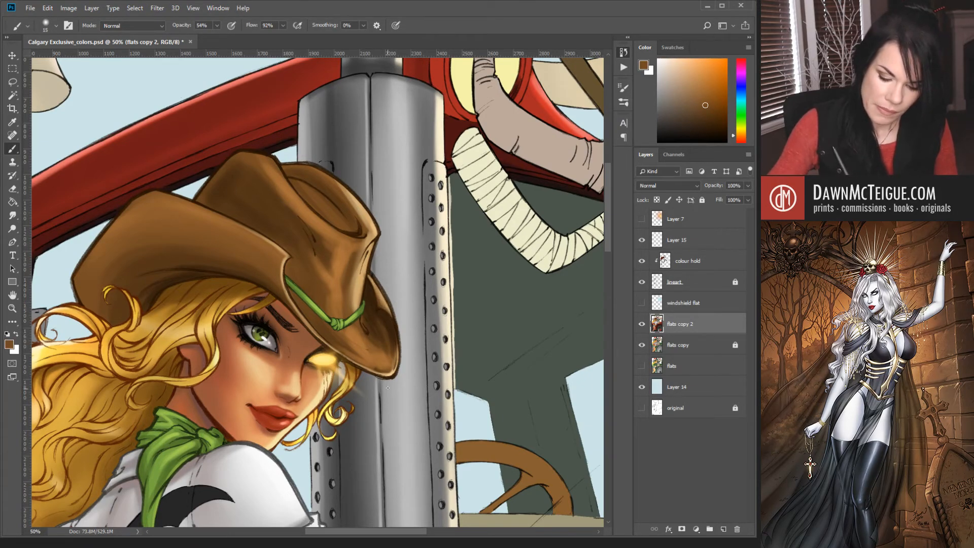
pyautogui.keyDown('alt'); pyautogui.click(317, 315); pyautogui.keyUp('alt')
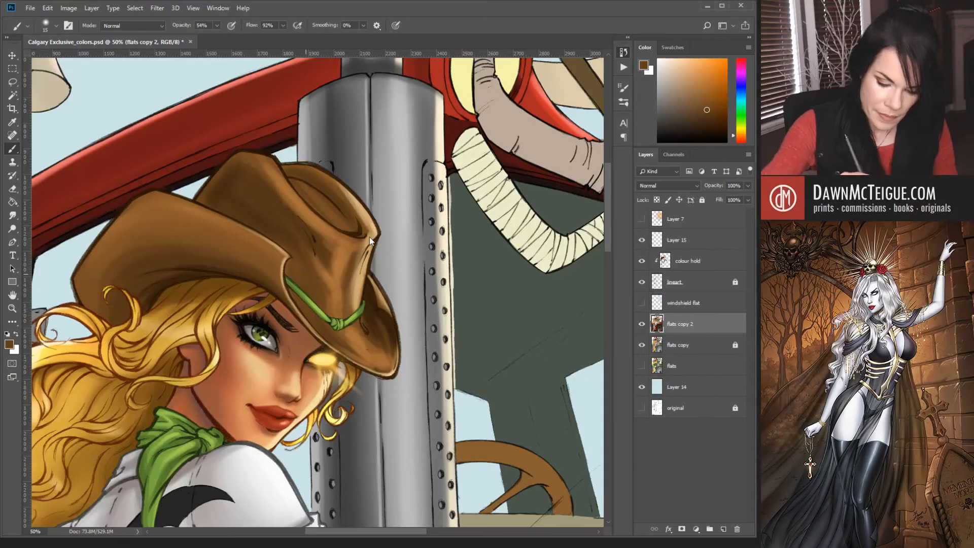
pyautogui.press(']')
pyautogui.press(']')
pyautogui.press(']')
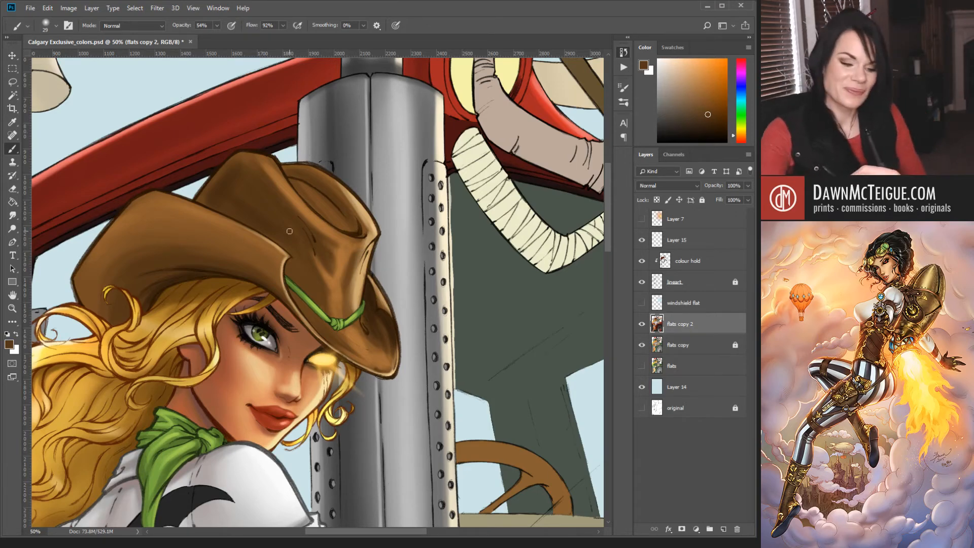
# Enlarge the brush to 61 px and blend dark brown into the rear of the hat's crown.
pyautogui.press(']')
pyautogui.press(']')
pyautogui.press(']')
pyautogui.press(']')
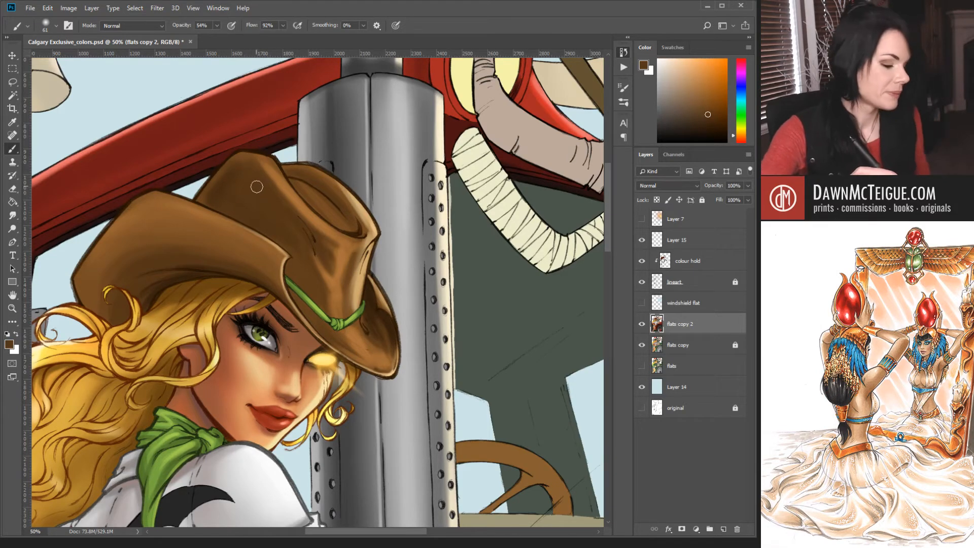
# Sample orange-brown and light tan and add fine highlights along the crown's crease and edge with a 17 px brush.
pyautogui.keyDown('alt'); pyautogui.click(301, 217); pyautogui.keyUp('alt')
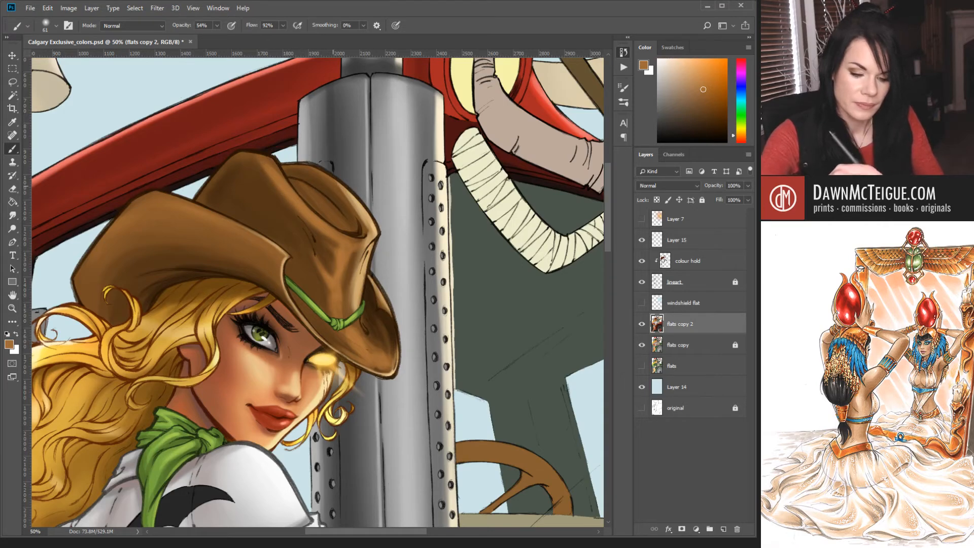
pyautogui.press('[')
pyautogui.press('[')
pyautogui.press('[')
pyautogui.press('[')
pyautogui.press('[')
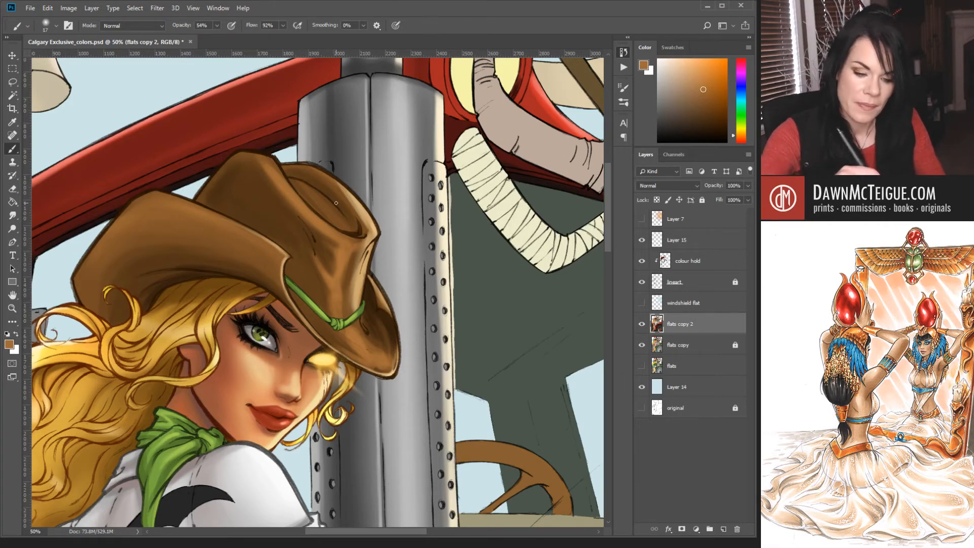
pyautogui.keyDown('alt'); pyautogui.click(366, 203); pyautogui.keyUp('alt')
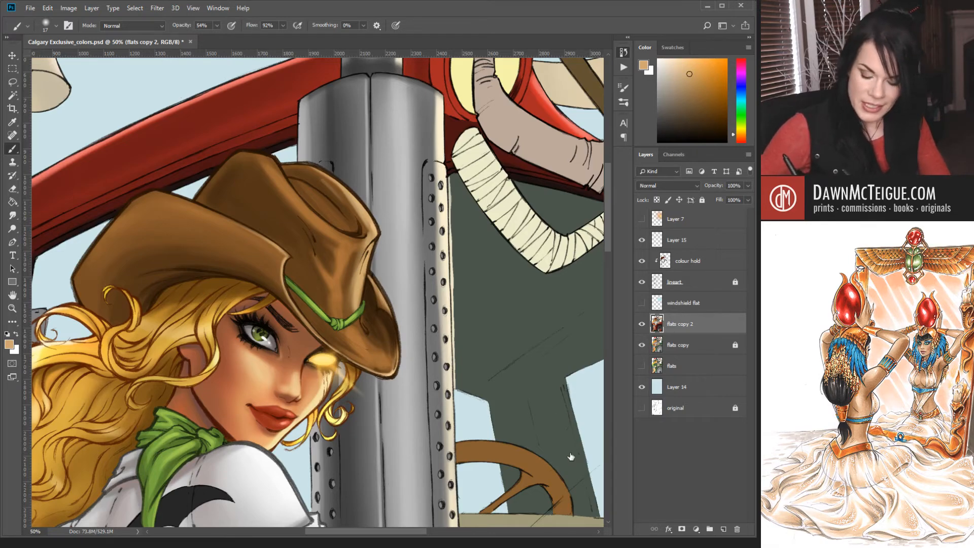
# Sample the dark brown inside the crown's crease and enlarge the brush to 47 px to shade around it.
pyautogui.keyDown('alt'); pyautogui.click(326, 190); pyautogui.keyUp('alt')
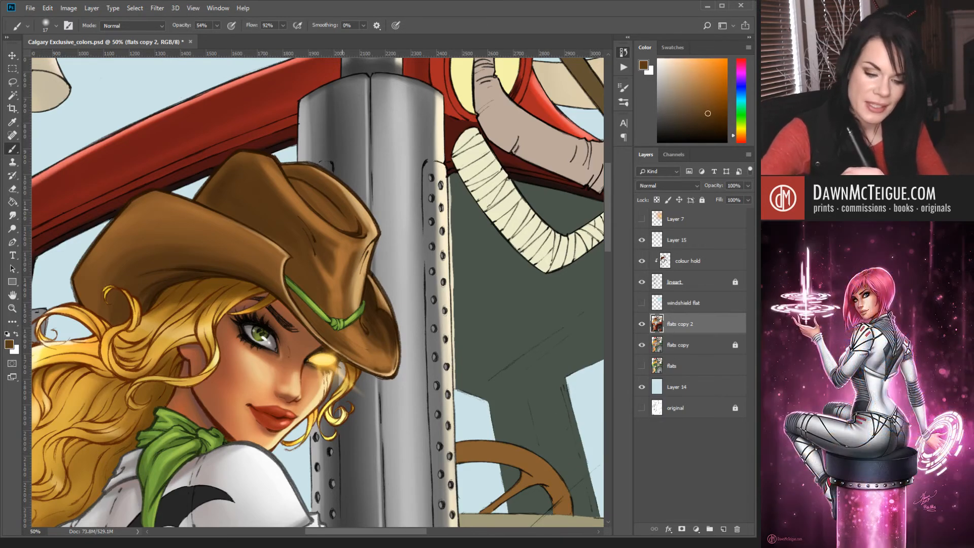
pyautogui.press(']')
pyautogui.press(']')
pyautogui.press(']')
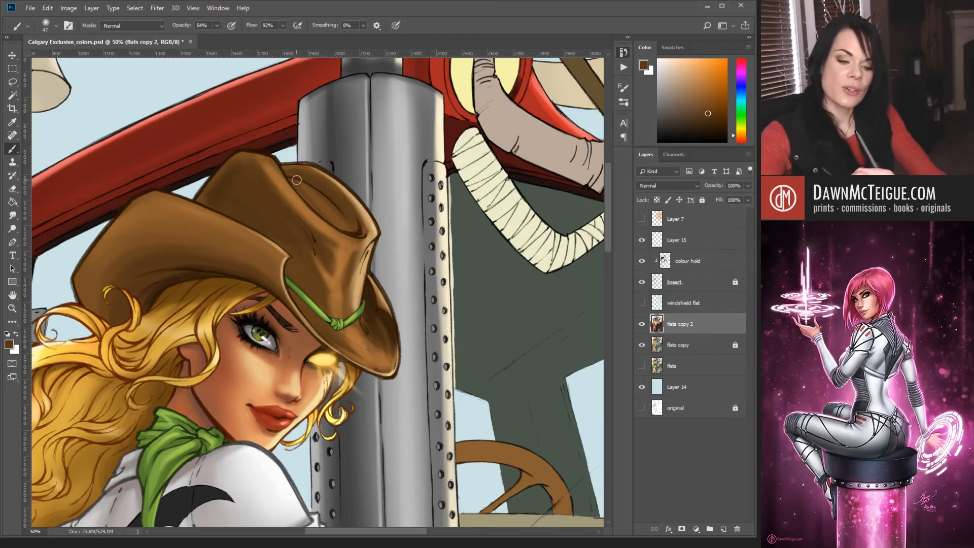
# Sample browns around the crown's crease and touch up its outer rim with the brush reduced to 21 px.
pyautogui.keyDown('alt'); pyautogui.click(331, 210); pyautogui.keyUp('alt')
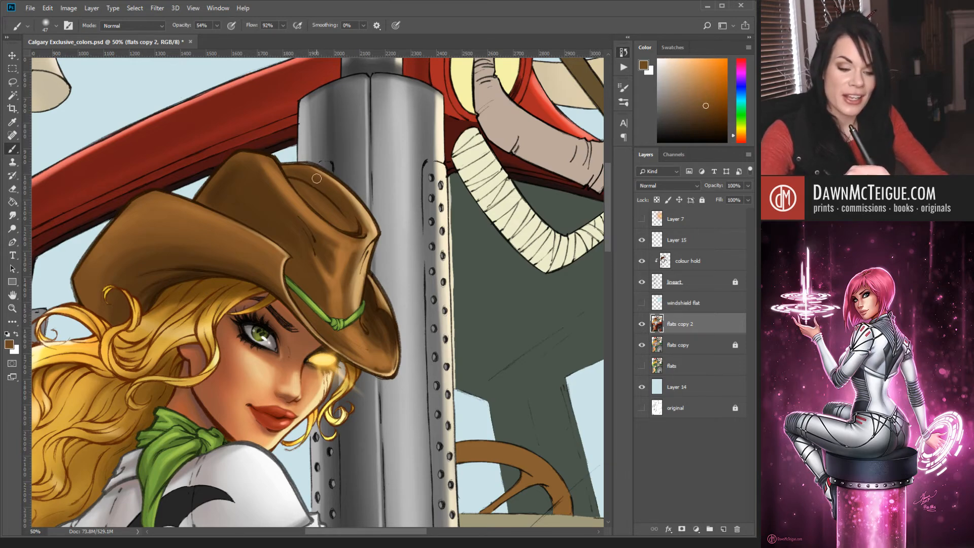
pyautogui.press('[')
pyautogui.press('[')
pyautogui.press('[')
pyautogui.press('[')
pyautogui.press('[')
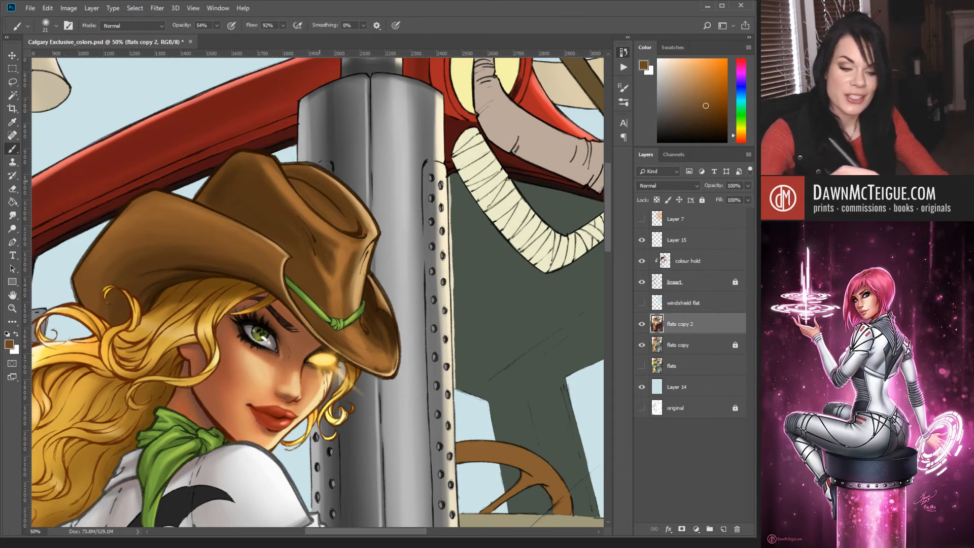
pyautogui.keyDown('alt'); pyautogui.click(297, 183); pyautogui.keyUp('alt')
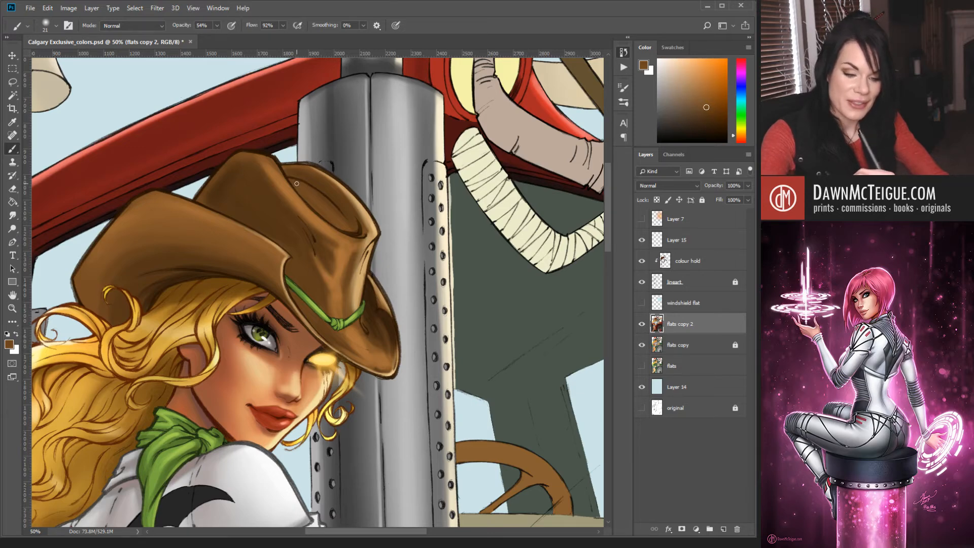
# Sample the crown's mid and dark browns and shade the crease's front end and outer edge.
pyautogui.keyDown('alt'); pyautogui.click(350, 229); pyautogui.keyUp('alt')
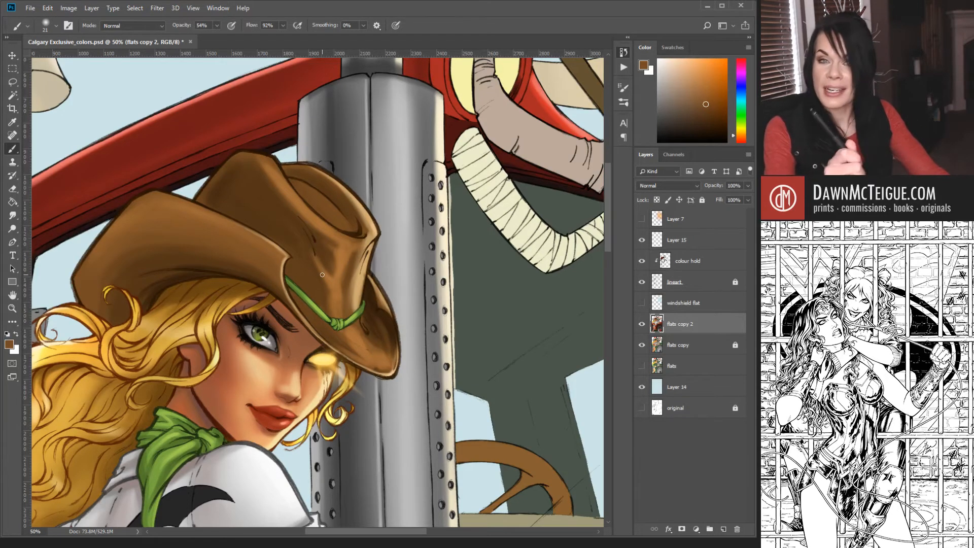
pyautogui.keyDown('alt'); pyautogui.click(335, 196); pyautogui.keyUp('alt')
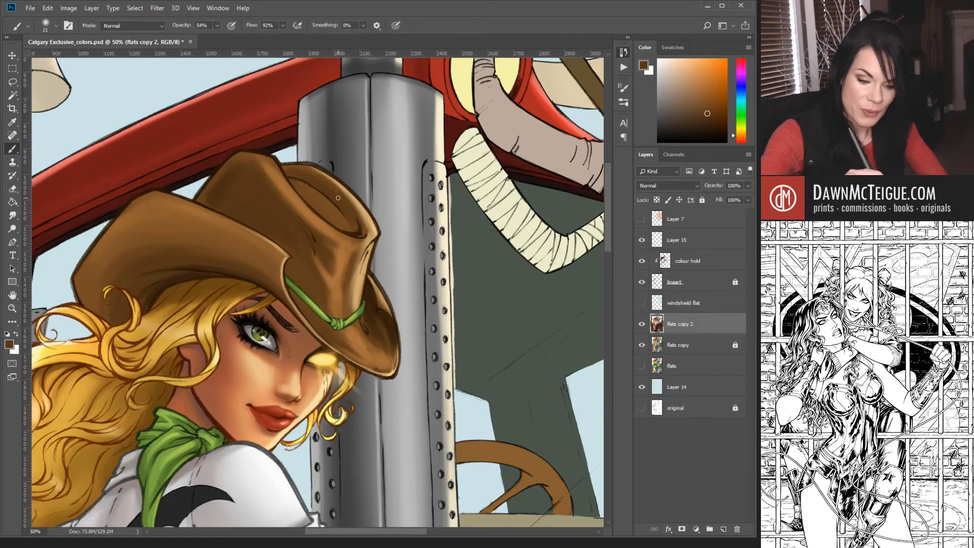
pyautogui.keyDown('alt'); pyautogui.click(334, 196); pyautogui.keyUp('alt')
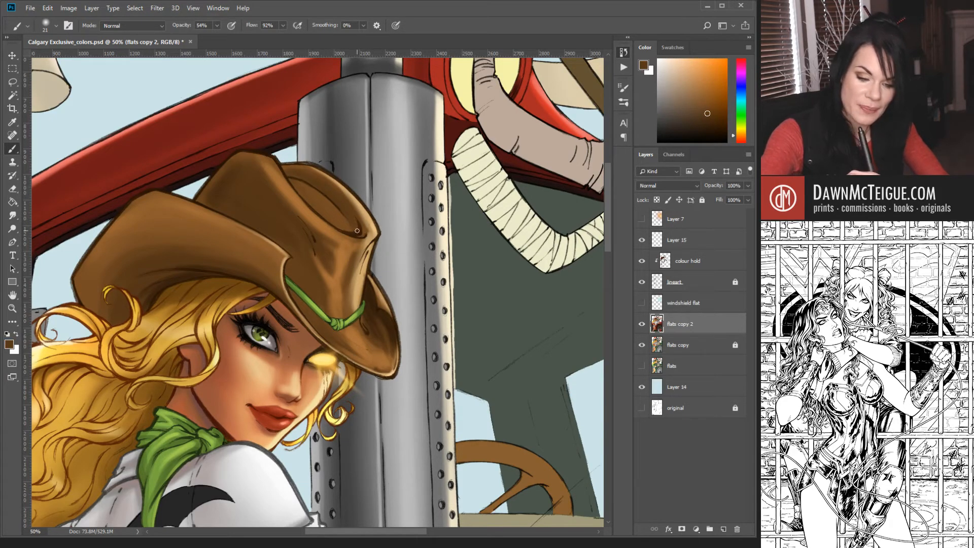
pyautogui.moveTo(369, 234); pyautogui.dragTo(351, 204)
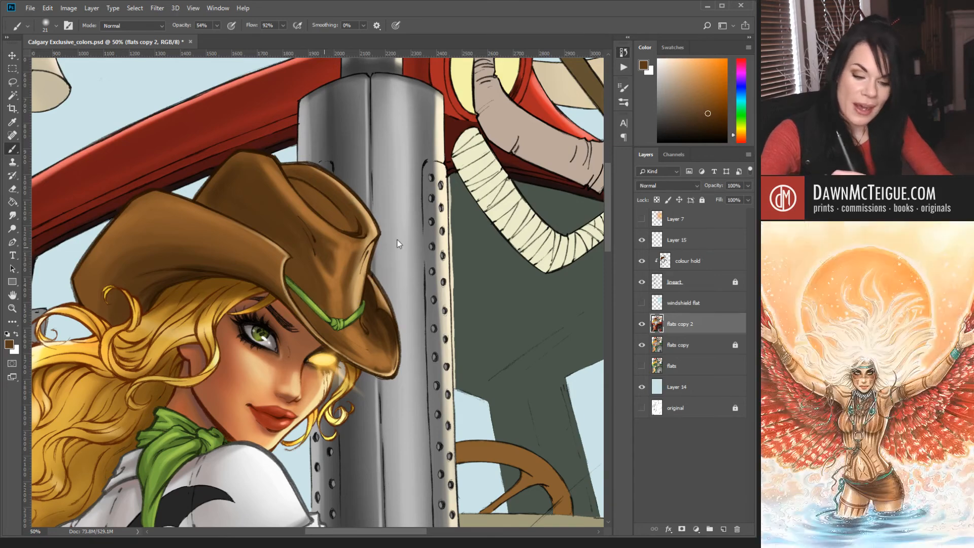
# Enlarge the brush to 62 px and blend dark brown into the hat beside the green band.
pyautogui.press(']')
pyautogui.press(']')
pyautogui.press(']')
pyautogui.press(']')
pyautogui.press(']')
pyautogui.press(']')
pyautogui.press(']')
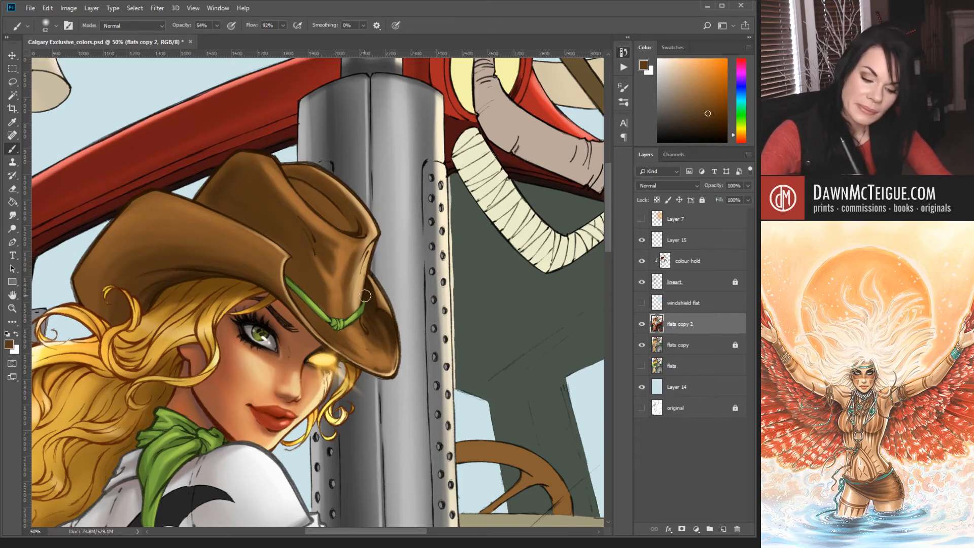
# Reduce the brush to 15 px and raise its opacity to 100% for detailing the front brim beside the hat band.
pyautogui.press('[')
pyautogui.press('[')
pyautogui.press('[')
pyautogui.press('[')
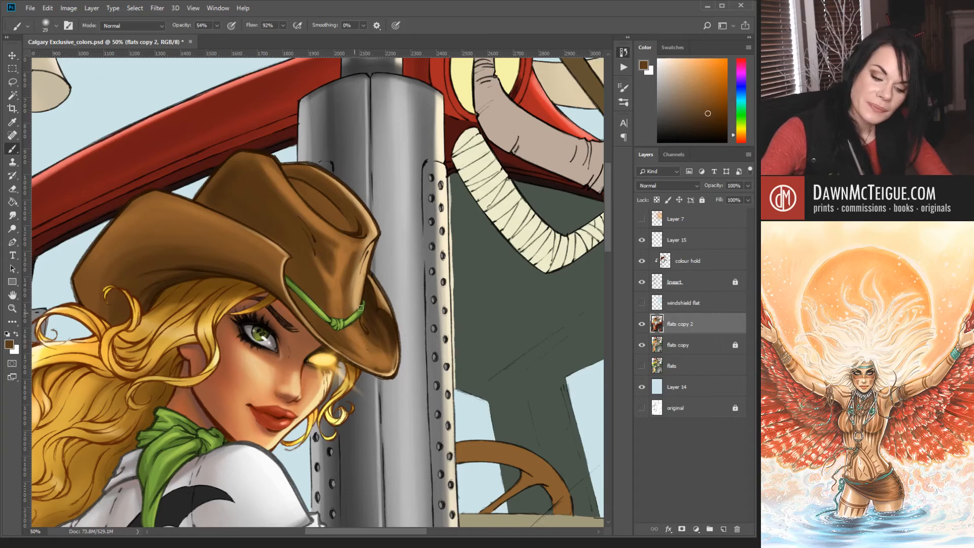
pyautogui.press('[')
pyautogui.press('[')
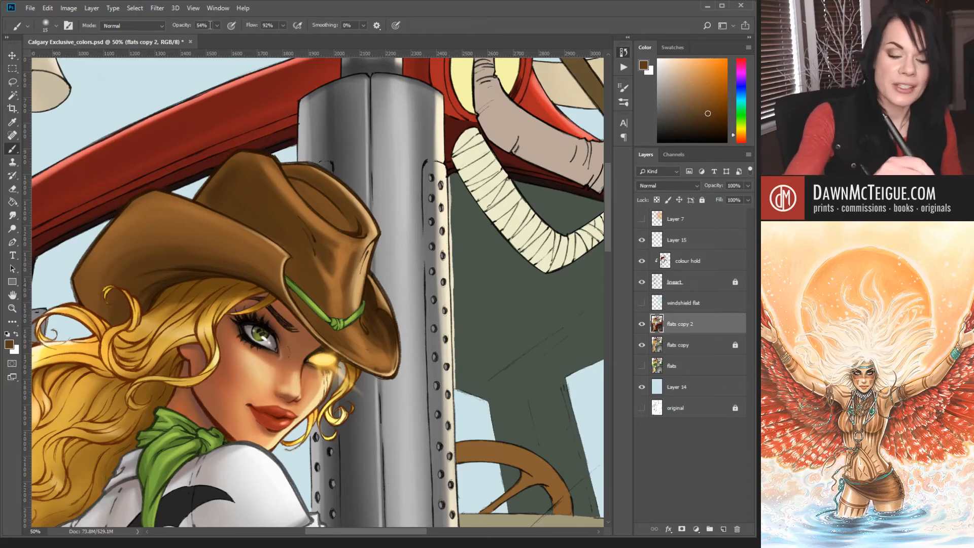
pyautogui.press('0')
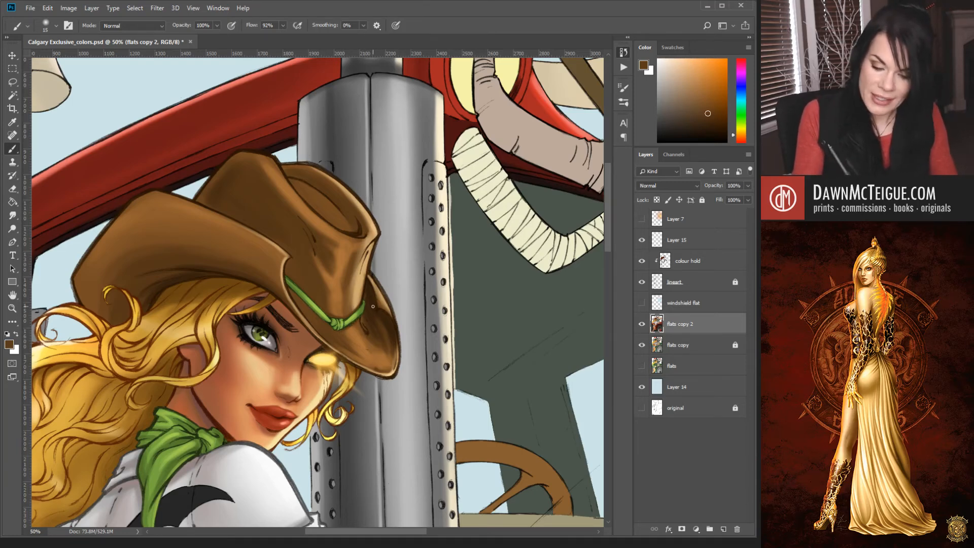
# Sample light tan and orange-brown from the crown's front and enlarge the brush to 40 px for its lit areas.
pyautogui.keyDown('alt'); pyautogui.click(361, 282); pyautogui.keyUp('alt')
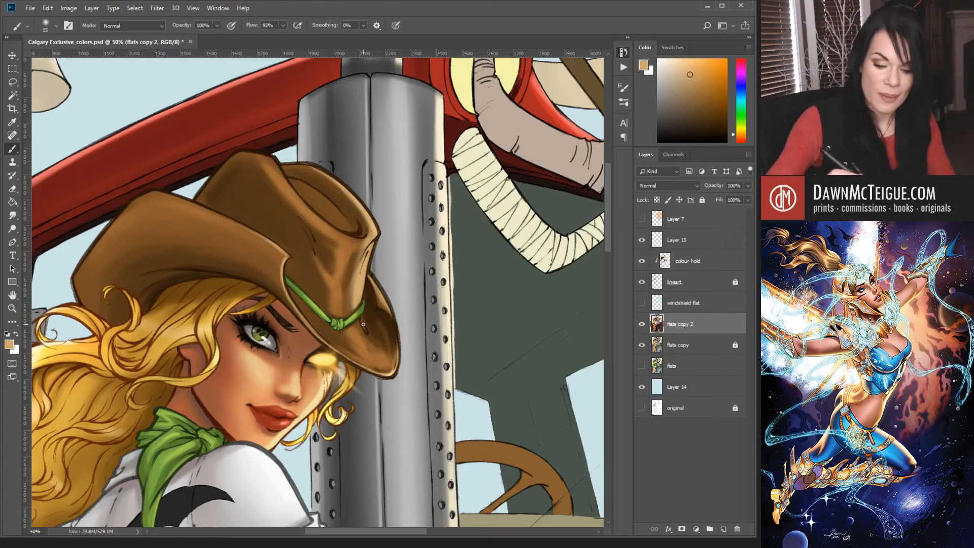
pyautogui.keyDown('alt'); pyautogui.click(348, 258); pyautogui.keyUp('alt')
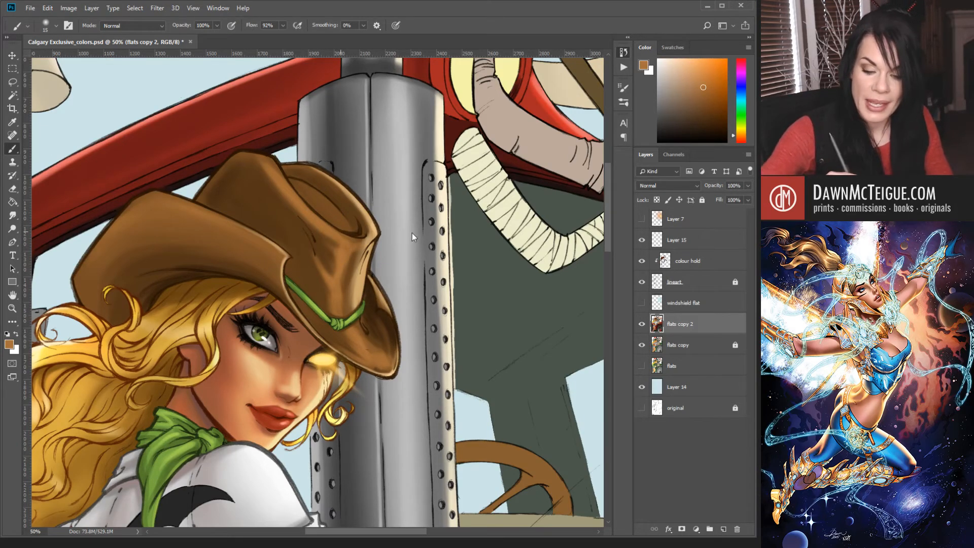
pyautogui.press(']')
pyautogui.press(']')
pyautogui.press(']')
pyautogui.press(']')
pyautogui.press(']')
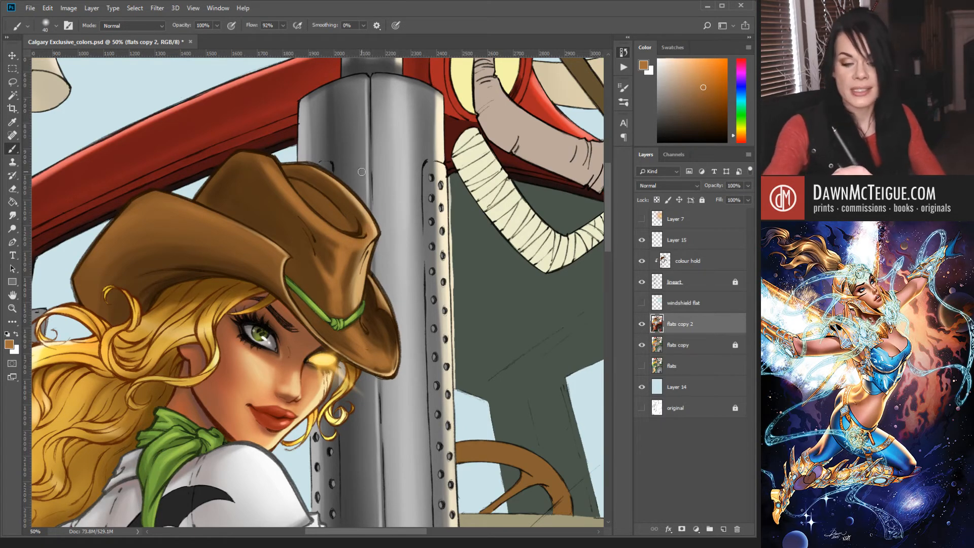
# Shrink the brush to 6 px and make pen pressure control the brush size.
pyautogui.press('[')
pyautogui.press('[')
pyautogui.press('[')
pyautogui.press('[')
pyautogui.press('[')
pyautogui.press('[')
pyautogui.press('[')
pyautogui.press('[')
pyautogui.press('[')
pyautogui.press('[')
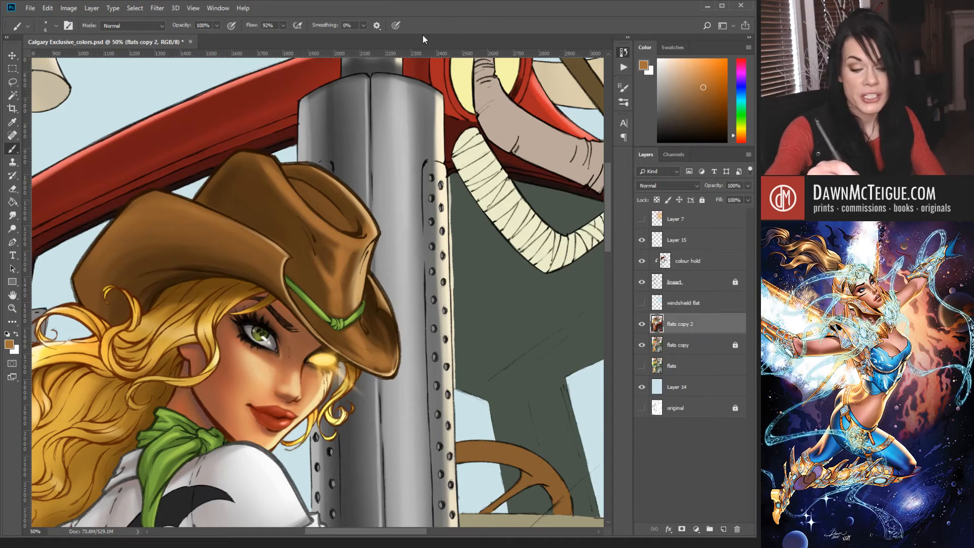
pyautogui.click(395, 26)
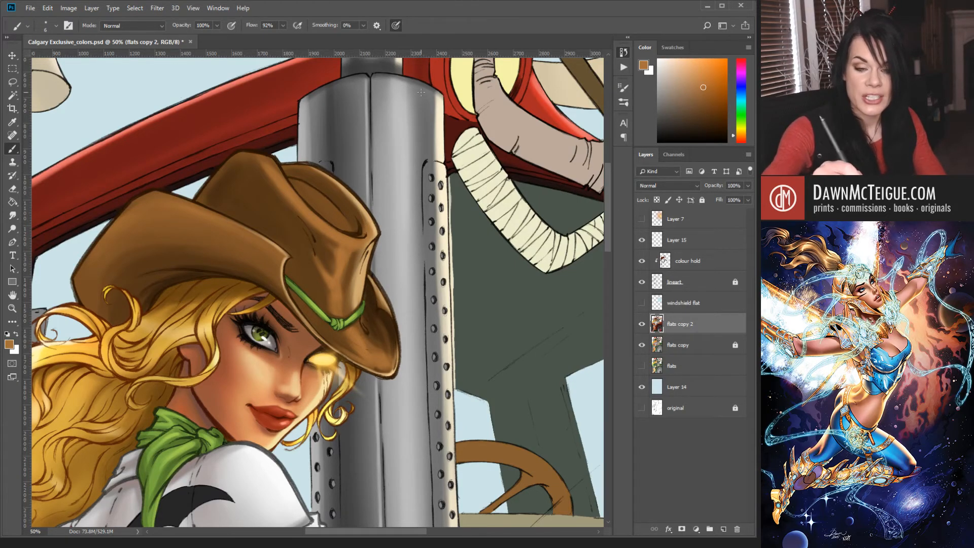
# Resize the brush to 23 px and blend sampled dark and orange browns down the front of the crown.
pyautogui.keyDown('alt'); pyautogui.click(360, 205); pyautogui.keyUp('alt')
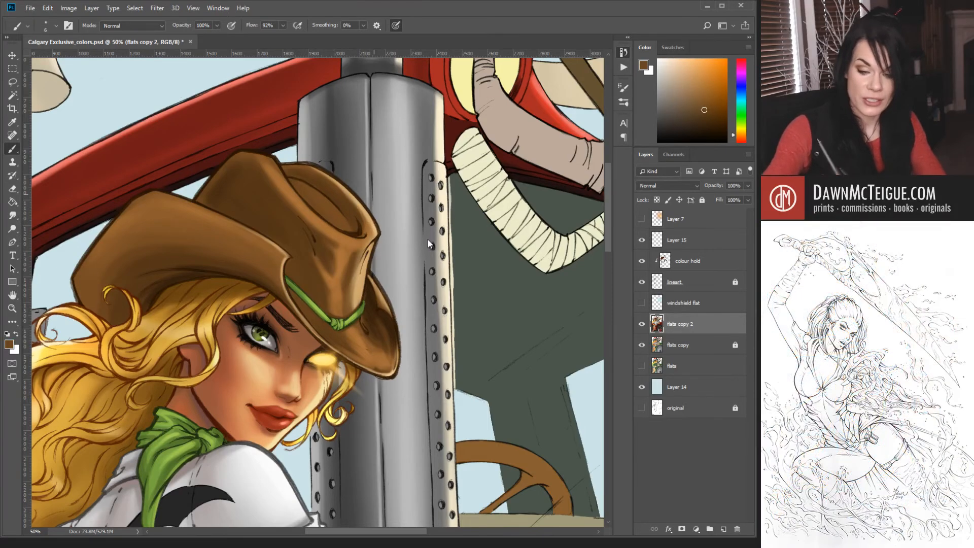
pyautogui.keyDown('alt'); pyautogui.rightClick(432, 224); pyautogui.keyUp('alt')
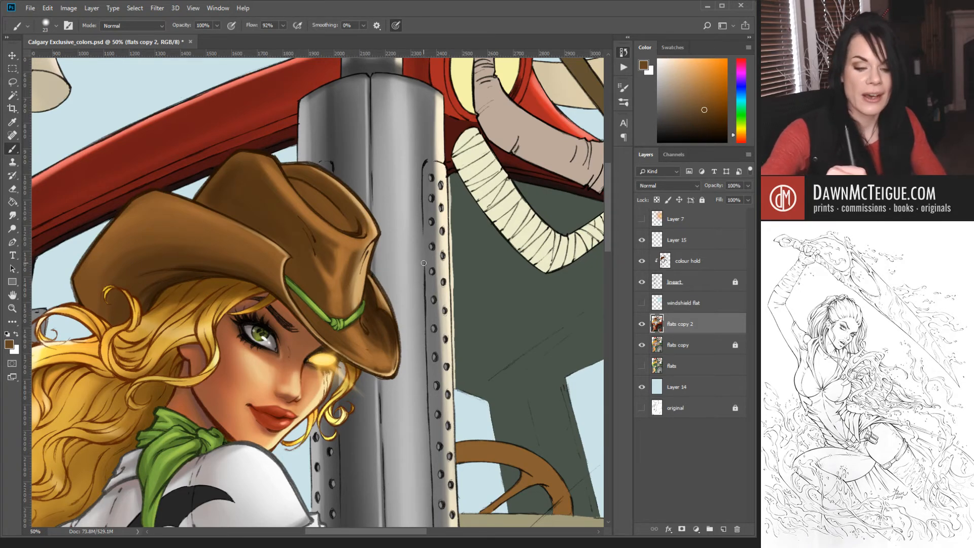
pyautogui.keyDown('alt'); pyautogui.click(367, 234); pyautogui.keyUp('alt')
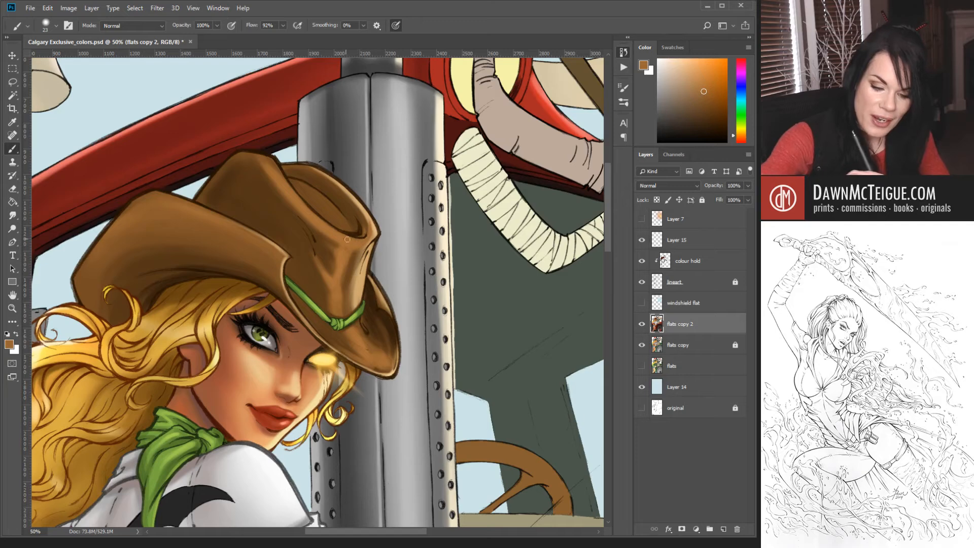
pyautogui.keyDown('alt'); pyautogui.click(319, 218); pyautogui.keyUp('alt')
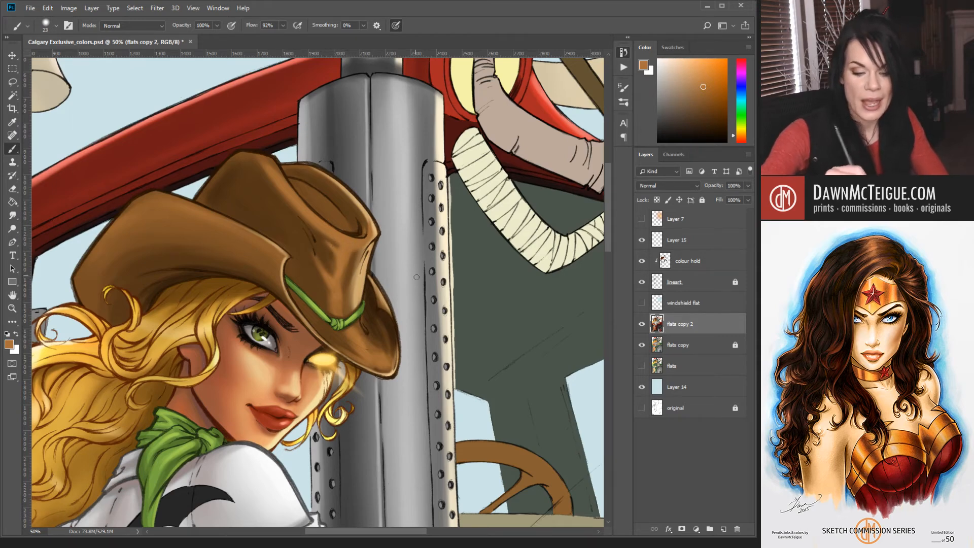
pyautogui.keyDown('alt'); pyautogui.click(354, 263); pyautogui.keyUp('alt')
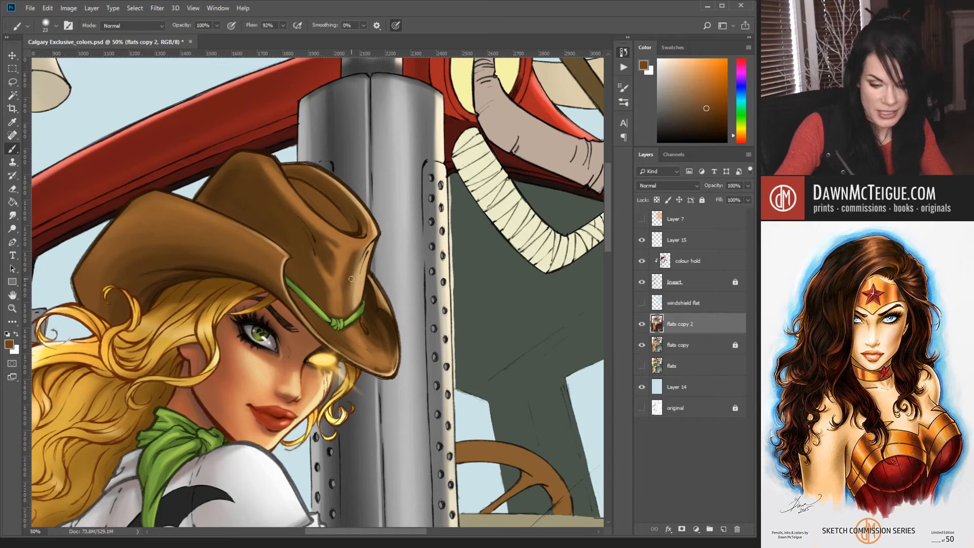
pyautogui.moveTo(363, 251)
pyautogui.mouseDown()
pyautogui.moveTo(351, 316)
pyautogui.moveTo(357, 260)
pyautogui.moveTo(349, 303)
pyautogui.mouseUp()
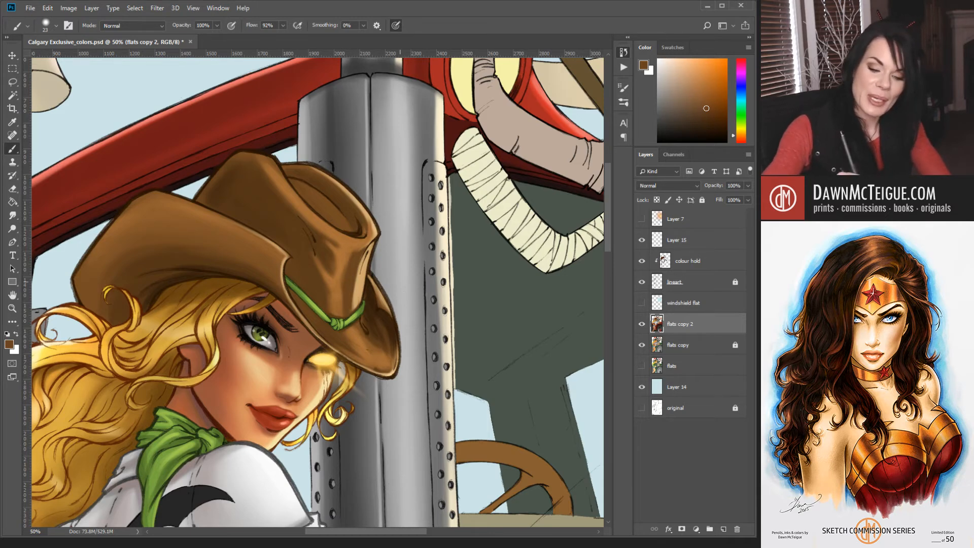
# Sample orange-brown, light tan and dark browns to refine the crown's front folds and the front brim's shadow.
pyautogui.keyDown('alt'); pyautogui.click(342, 231); pyautogui.keyUp('alt')
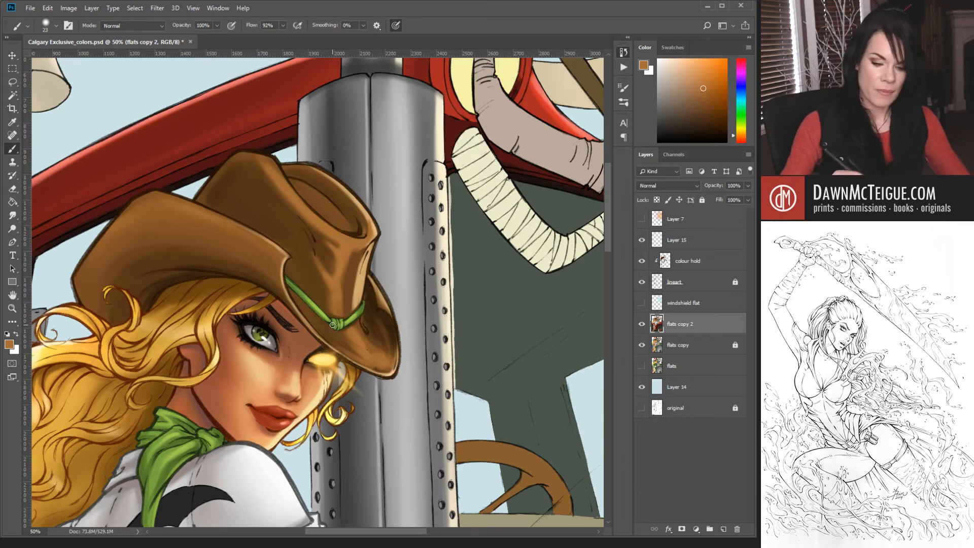
pyautogui.keyDown('alt'); pyautogui.click(361, 280); pyautogui.keyUp('alt')
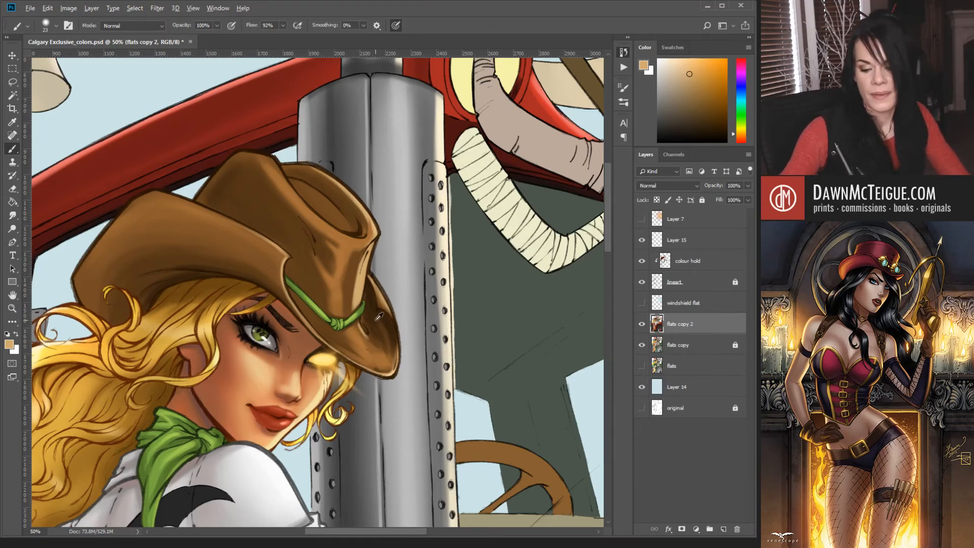
pyautogui.keyDown('alt'); pyautogui.click(377, 319); pyautogui.keyUp('alt')
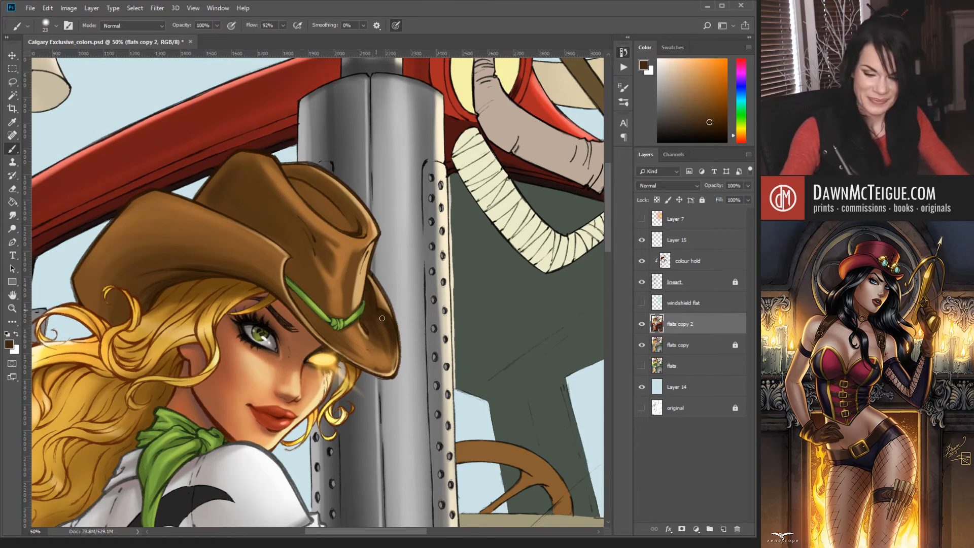
pyautogui.keyDown('alt'); pyautogui.click(341, 259); pyautogui.keyUp('alt')
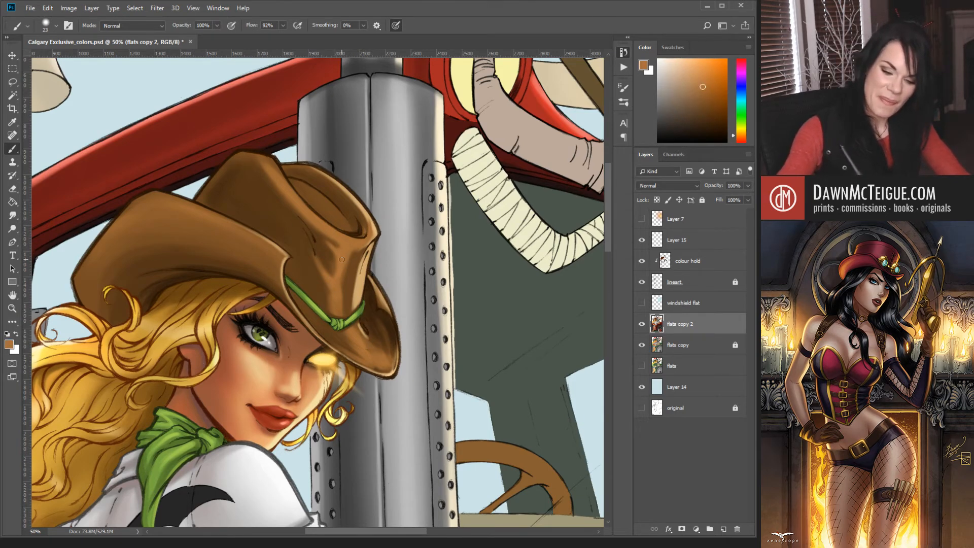
pyautogui.keyDown('alt'); pyautogui.click(334, 311); pyautogui.keyUp('alt')
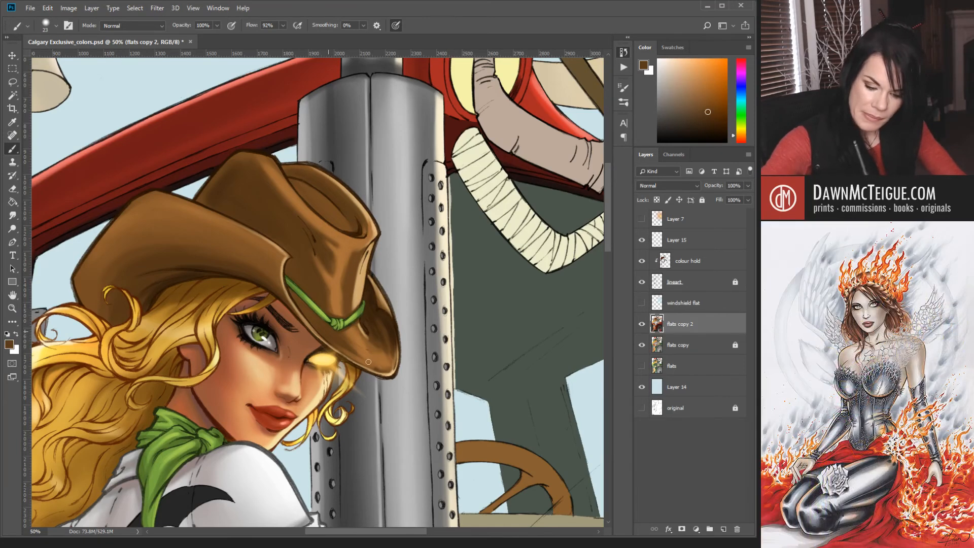
# Sample orange-browns from the front brim, enlarge the brush and blend the shading across the brim up to the band.
pyautogui.keyDown('alt'); pyautogui.click(356, 332); pyautogui.keyUp('alt')
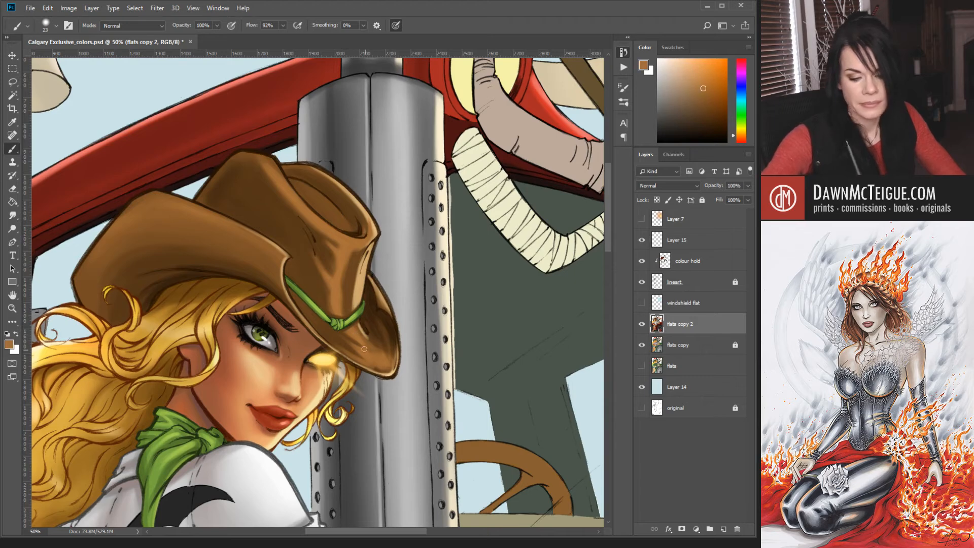
pyautogui.press(']')
pyautogui.press(']')
pyautogui.press(']')
pyautogui.press(']')
pyautogui.press(']')
pyautogui.press(']')
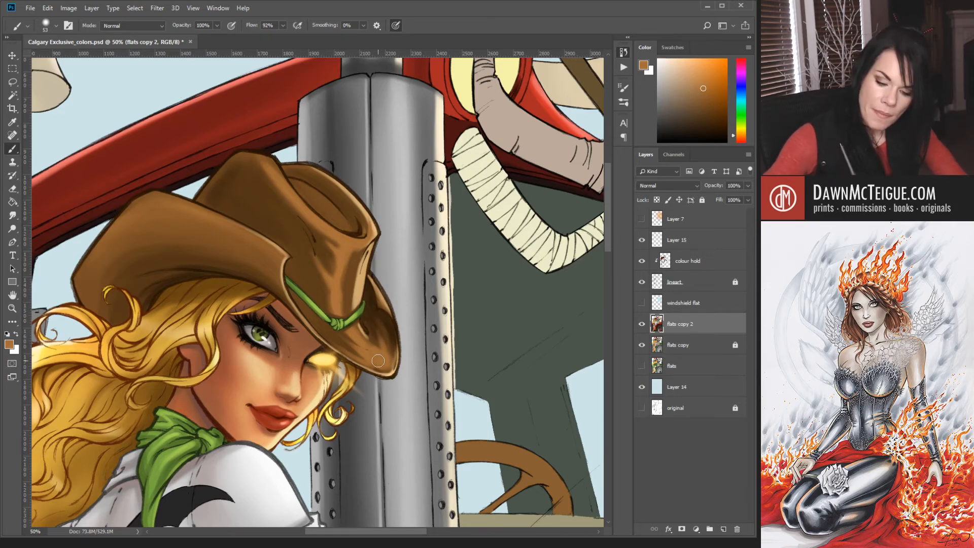
pyautogui.keyDown('alt'); pyautogui.click(392, 368); pyautogui.keyUp('alt')
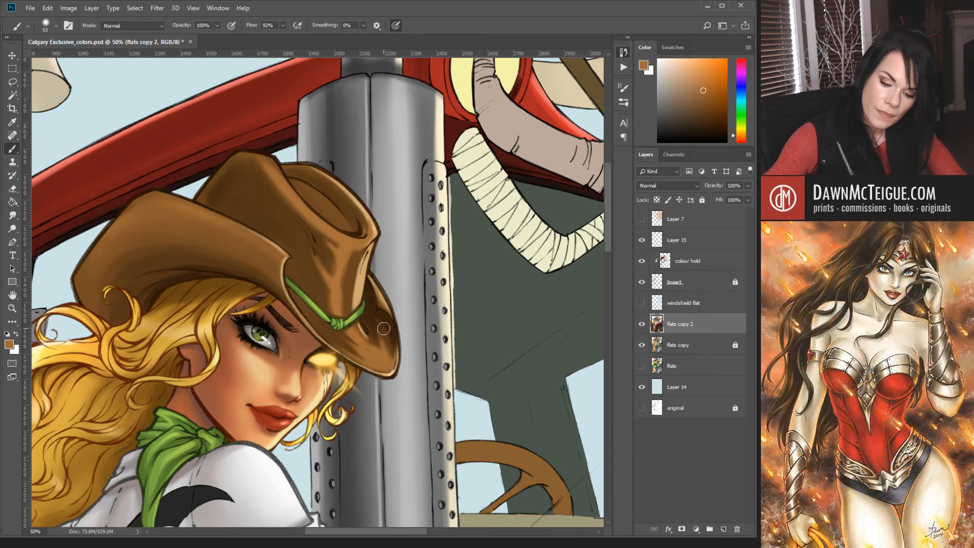
pyautogui.keyDown('alt'); pyautogui.click(361, 338); pyautogui.keyUp('alt')
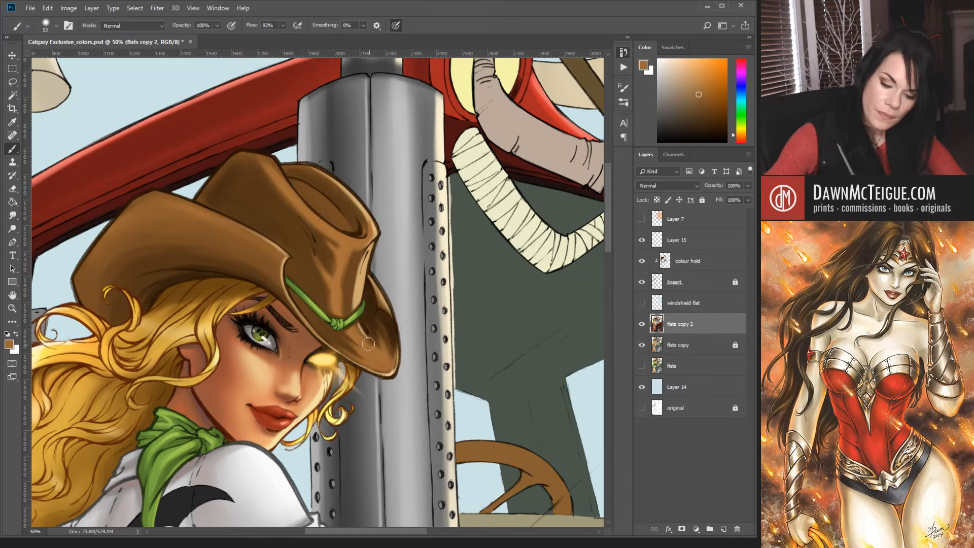
pyautogui.keyDown('alt'); pyautogui.click(351, 306); pyautogui.keyUp('alt')
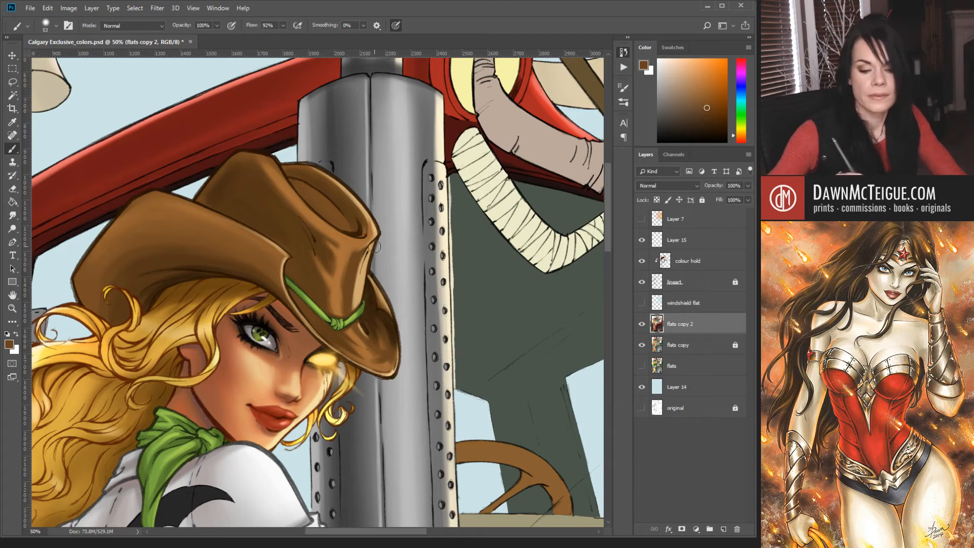
# Sample light tan, reduce the brush to 40 px and paint highlights on the crown's front fold below the crease.
pyautogui.keyDown('alt'); pyautogui.click(363, 277); pyautogui.keyUp('alt')
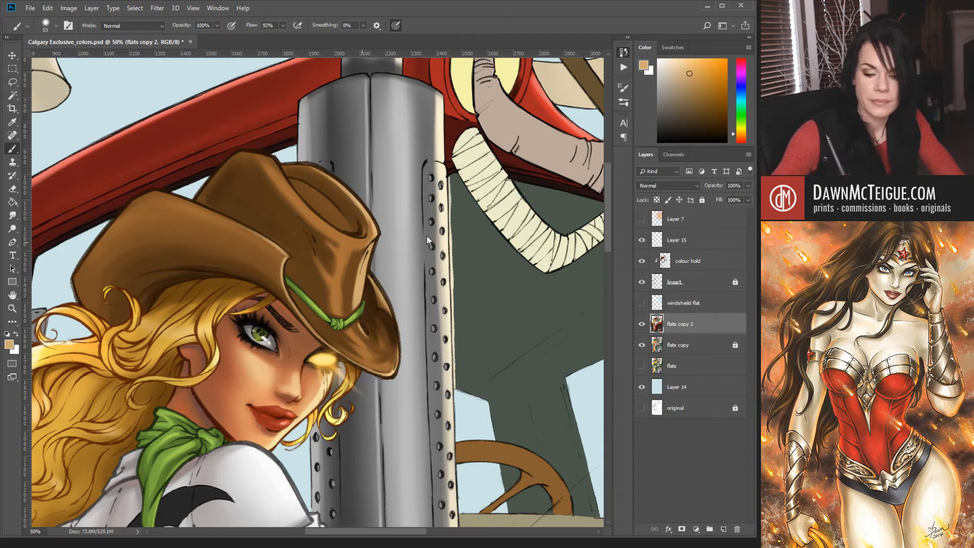
pyautogui.press('[')
pyautogui.press('[')
pyautogui.press('[')
pyautogui.press('[')
pyautogui.press('[')
pyautogui.press('[')
pyautogui.press('[')
pyautogui.press('[')
pyautogui.moveTo(346, 247); pyautogui.dragTo(344, 254)
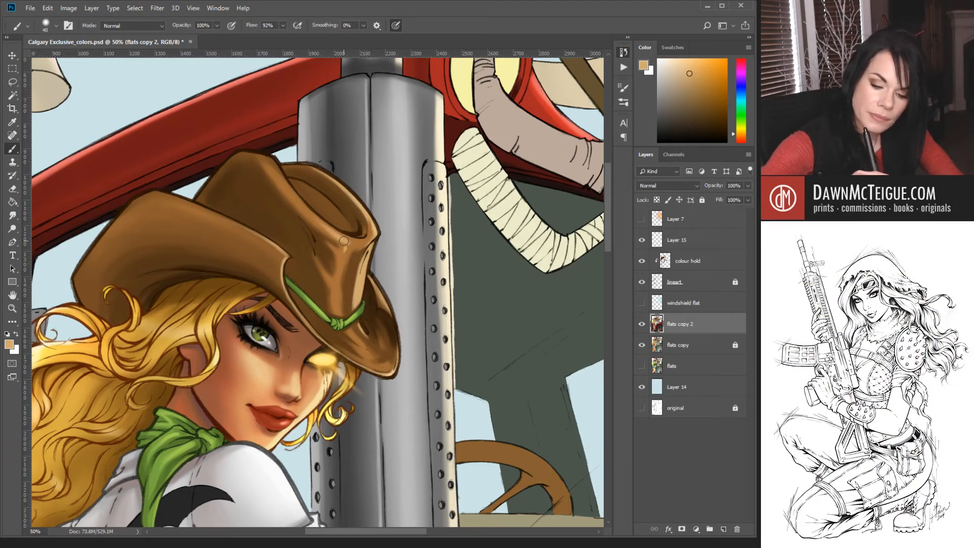
pyautogui.moveTo(343, 241); pyautogui.dragTo(346, 254)
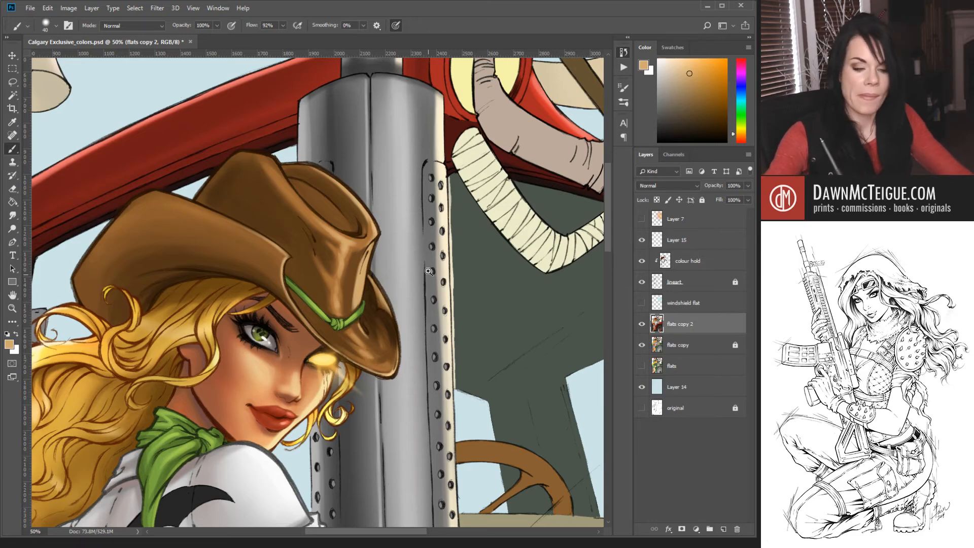
# Enlarge the brush to 80 px and touch up the hat's front brim with sampled orange-brown, finishing with light tan sampled.
pyautogui.scroll(-3, 407, 281)
pyautogui.scroll(-1, 448, 287)
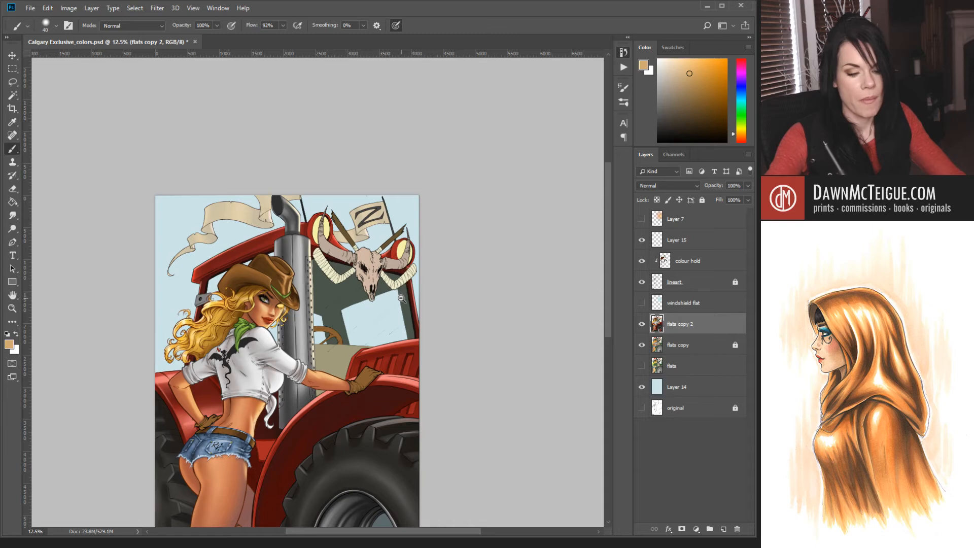
pyautogui.scroll(1, 355, 302)
pyautogui.scroll(1, 355, 302)
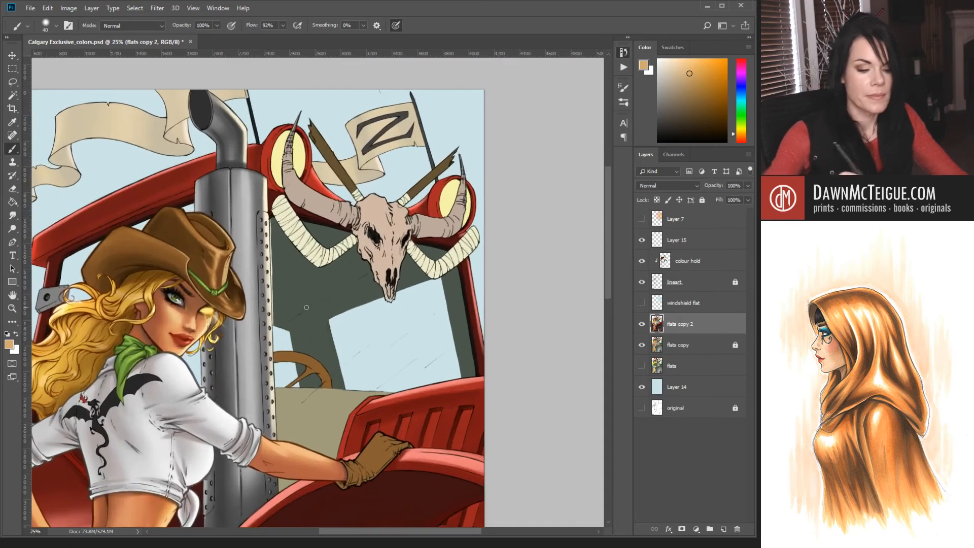
pyautogui.press(']')
pyautogui.press(']')
pyautogui.press(']')
pyautogui.press(']')
pyautogui.press(']')
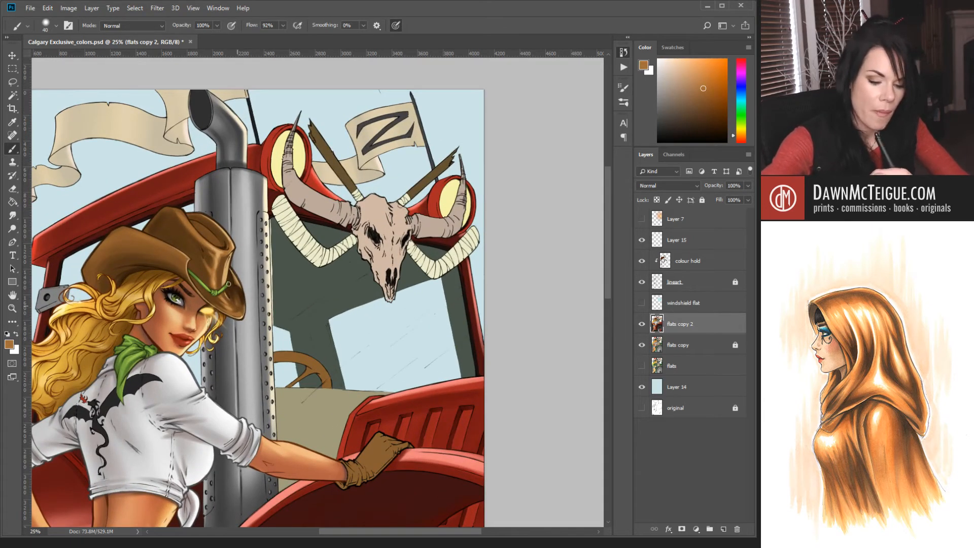
pyautogui.press('space')
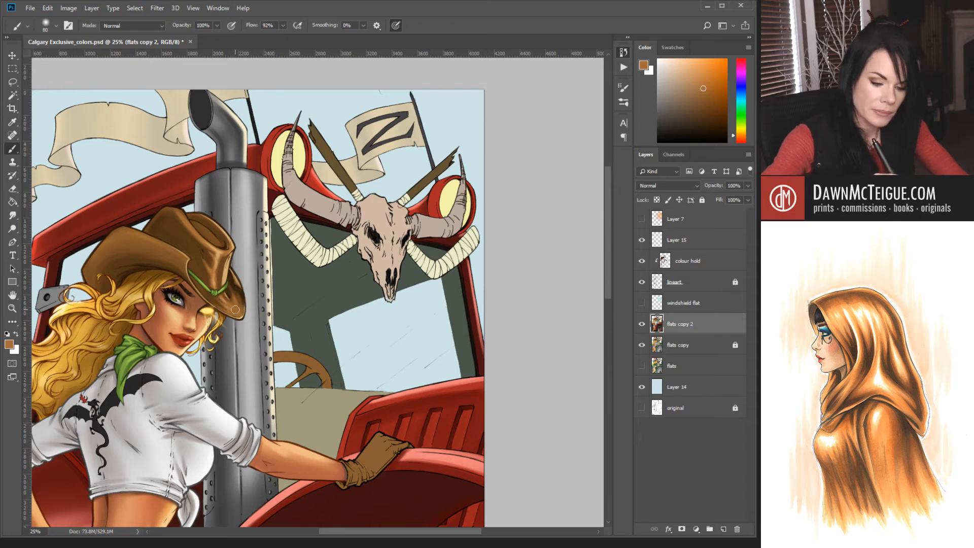
pyautogui.keyDown('alt'); pyautogui.click(230, 279); pyautogui.keyUp('alt')
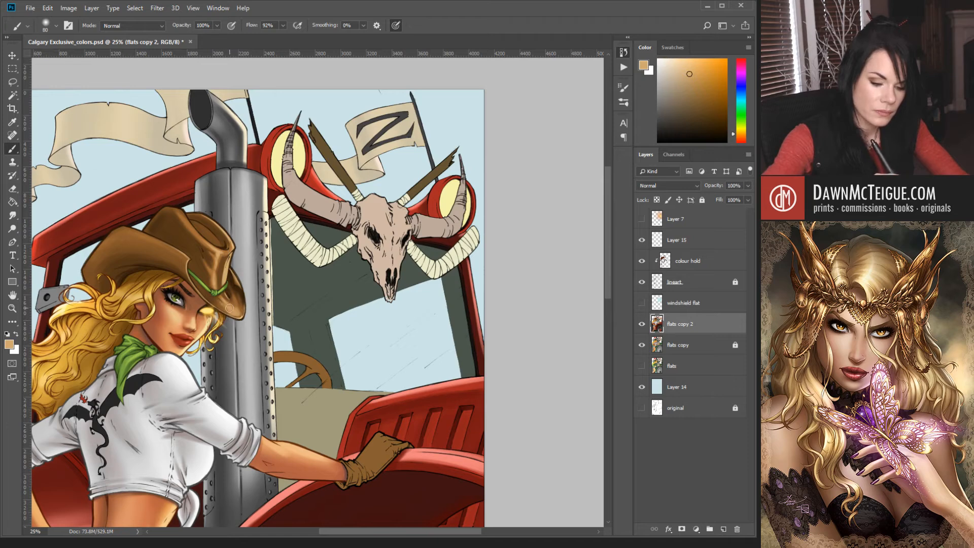
# Check the whole illustration and make Layer 7 visible over the artwork.
pyautogui.keyDown('alt'); pyautogui.click(327, 275); pyautogui.keyUp('alt')
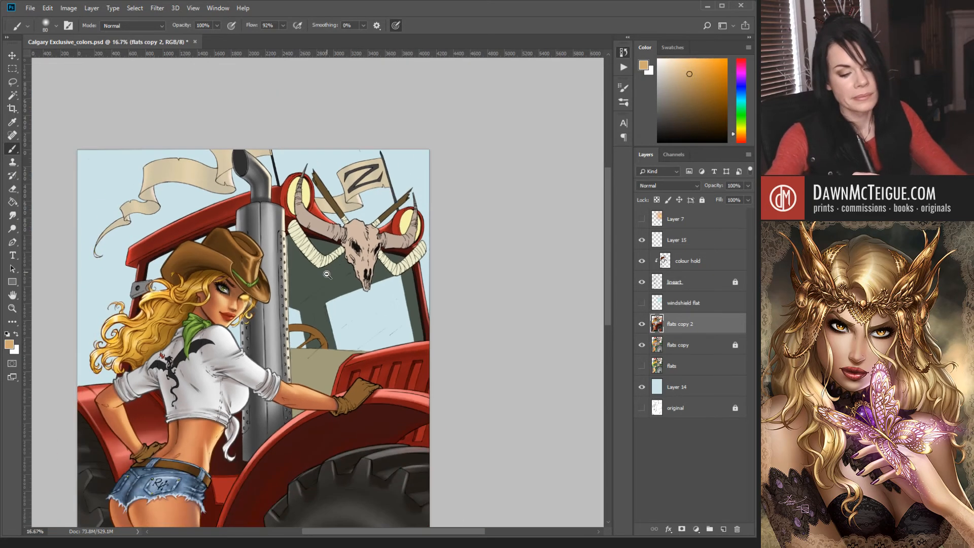
pyautogui.keyDown('alt'); pyautogui.click(328, 275); pyautogui.keyUp('alt')
pyautogui.keyDown('alt'); pyautogui.click(346, 297); pyautogui.keyUp('alt')
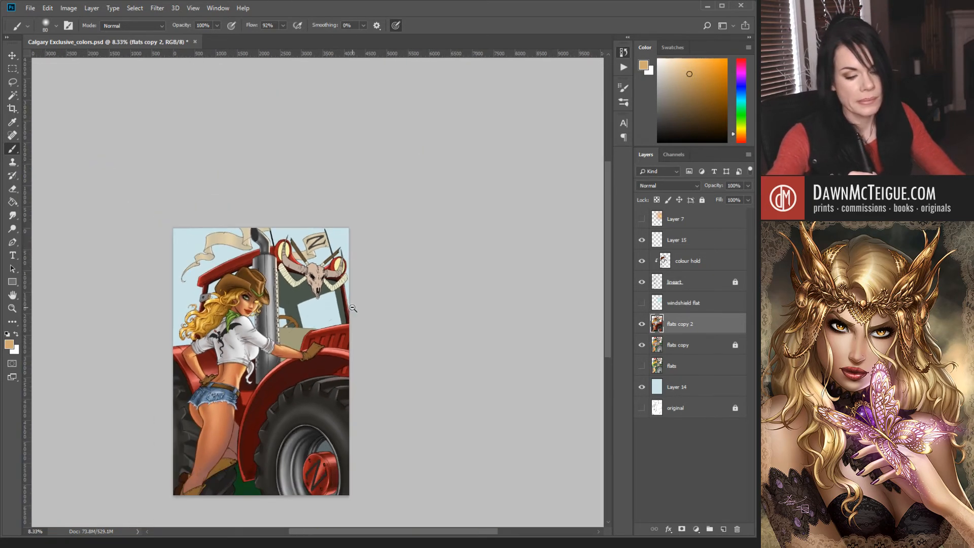
pyautogui.keyDown('ctrl'); pyautogui.click(311, 297); pyautogui.keyUp('ctrl')
pyautogui.keyDown('ctrl'); pyautogui.click(311, 297); pyautogui.keyUp('ctrl')
pyautogui.keyDown('ctrl'); pyautogui.click(311, 298); pyautogui.keyUp('ctrl')
pyautogui.click(641, 219)
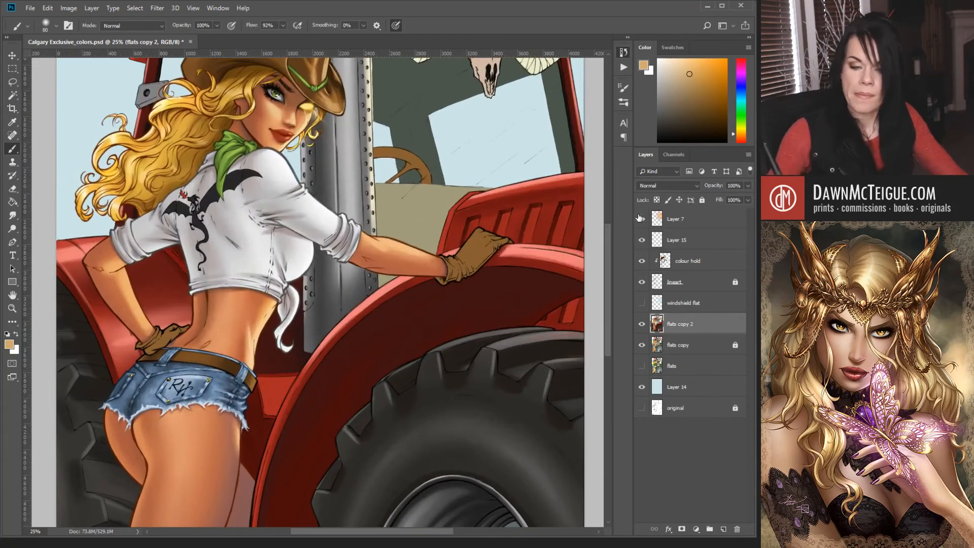
pyautogui.moveTo(419, 120); pyautogui.dragTo(461, 318)
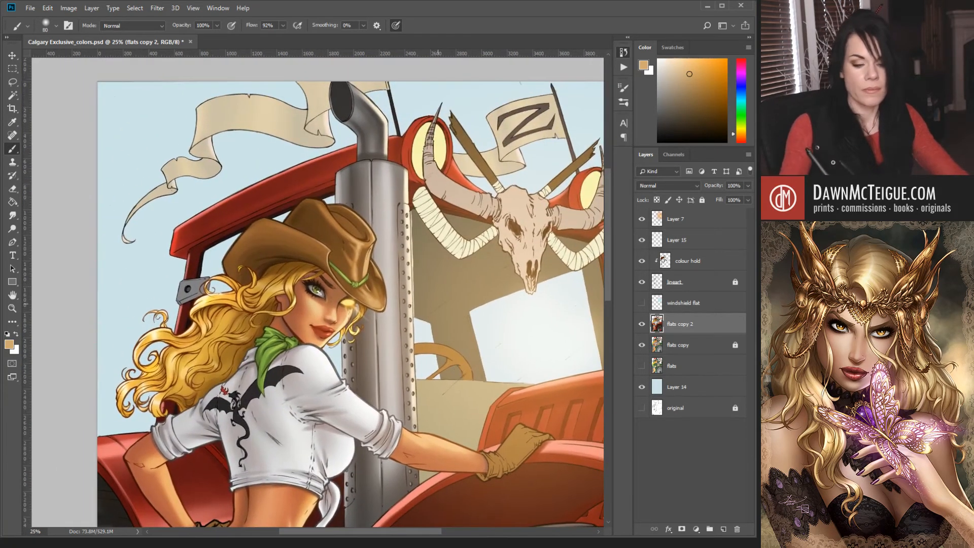
# Examine the cowgirl and tractor at full-page and closer views to judge the overall shading under the warm overlay.
pyautogui.keyDown('alt'); pyautogui.click(441, 321); pyautogui.keyUp('alt')
pyautogui.keyDown('alt'); pyautogui.click(442, 327); pyautogui.keyUp('alt')
pyautogui.moveTo(384, 367); pyautogui.dragTo(434, 303)
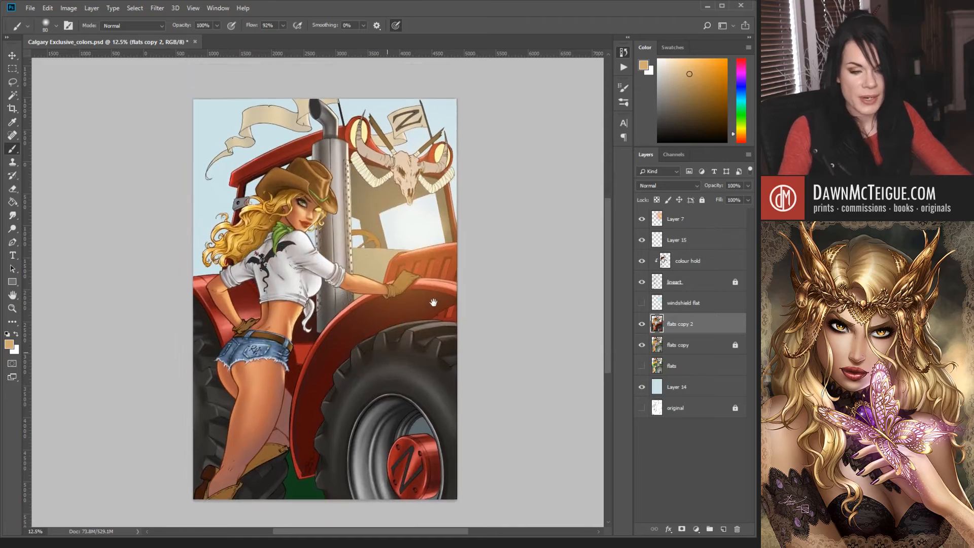
pyautogui.keyDown('ctrl'); pyautogui.click(433, 303); pyautogui.keyUp('ctrl')
pyautogui.moveTo(384, 284)
pyautogui.mouseDown()
pyautogui.moveTo(417, 321)
pyautogui.moveTo(393, 333)
pyautogui.moveTo(382, 264)
pyautogui.moveTo(385, 289)
pyautogui.mouseUp()
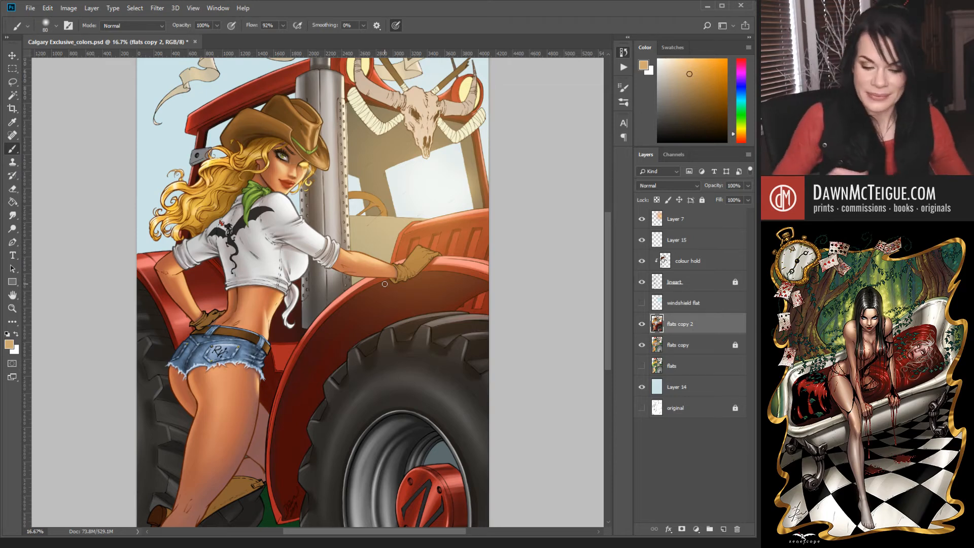
pyautogui.hotkey('ctrl', '-')
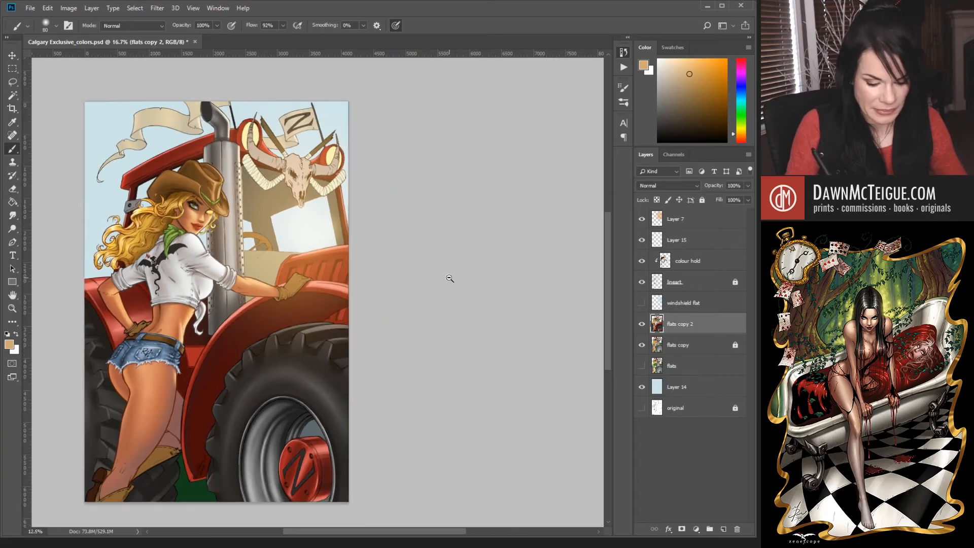
pyautogui.moveTo(298, 355)
pyautogui.mouseDown()
pyautogui.moveTo(424, 315)
pyautogui.moveTo(436, 342)
pyautogui.moveTo(411, 337)
pyautogui.mouseUp()
pyautogui.keyDown('ctrl'); pyautogui.click(435, 325); pyautogui.keyUp('ctrl')
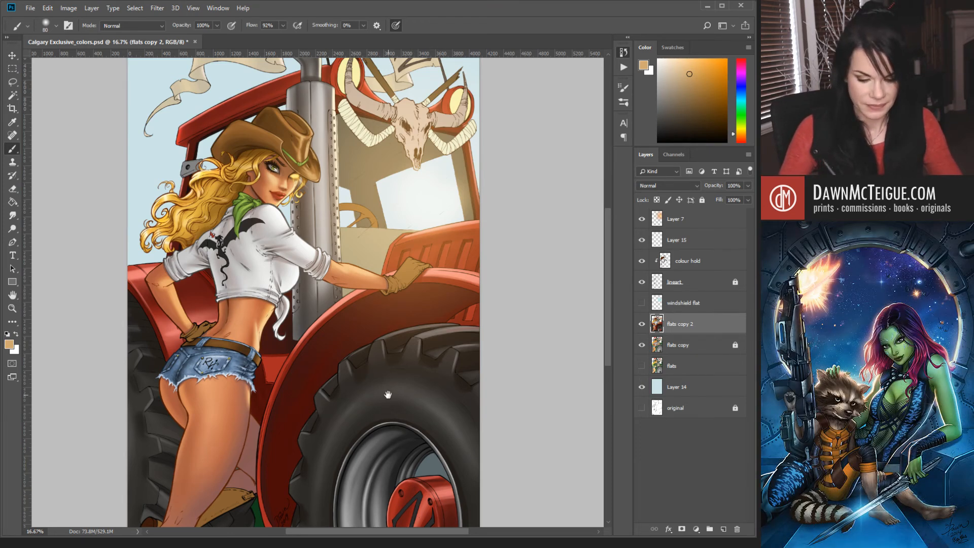
pyautogui.moveTo(388, 394); pyautogui.dragTo(436, 435)
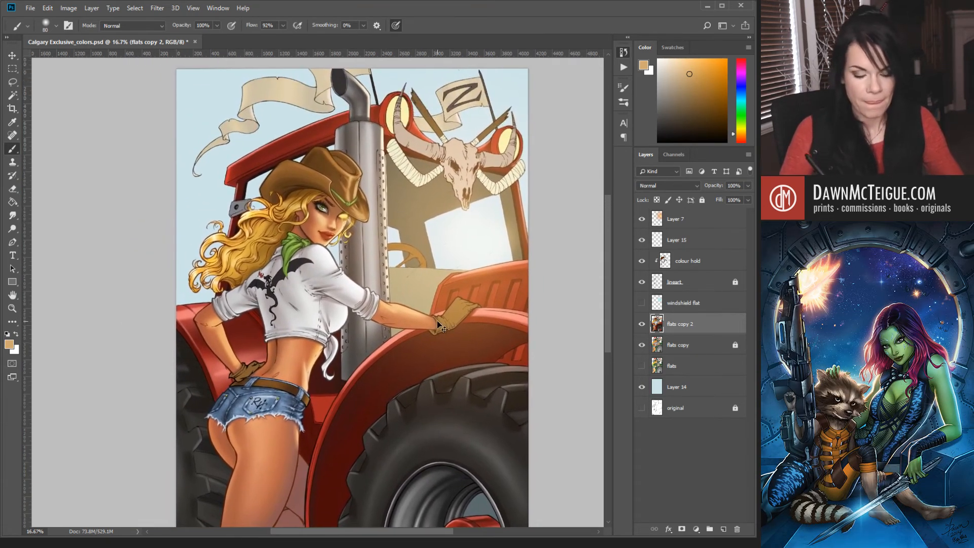
pyautogui.hotkey('ctrl', '-')
pyautogui.moveTo(340, 399); pyautogui.dragTo(395, 407)
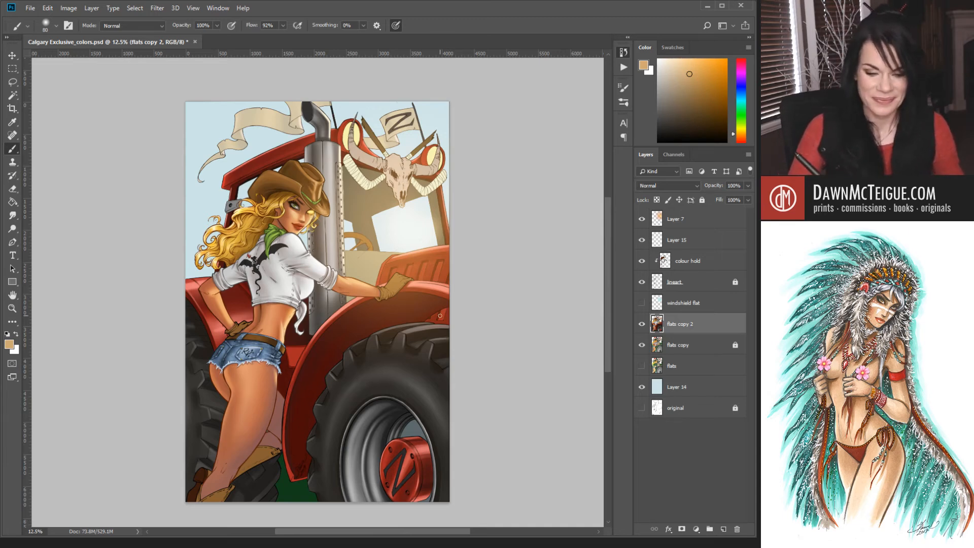
pyautogui.hotkey('ctrl', 'space')
pyautogui.moveTo(352, 201); pyautogui.dragTo(376, 298)
# Compare the shaded and flat colours, leaving flats copy 2 and Layer 7 hidden and flats copy active.
pyautogui.click(642, 324)
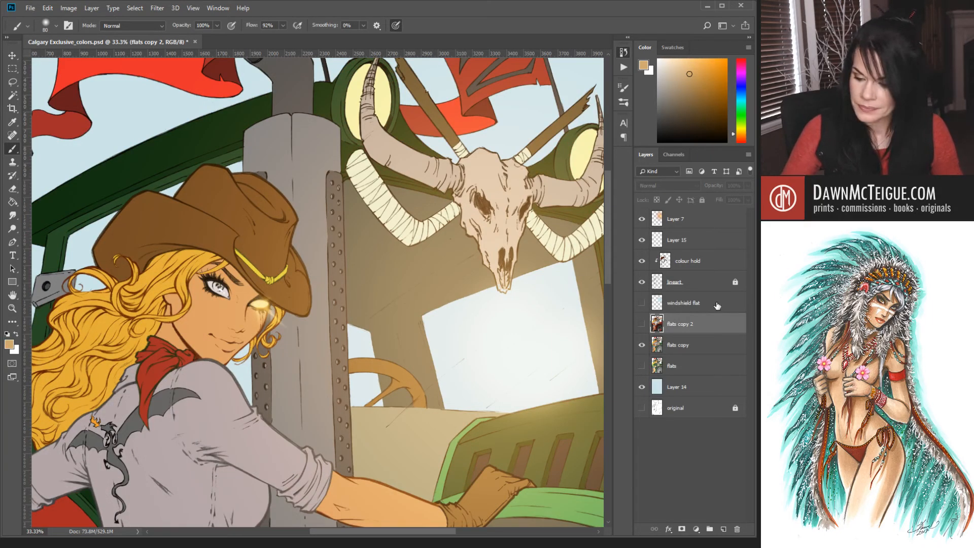
pyautogui.click(687, 347)
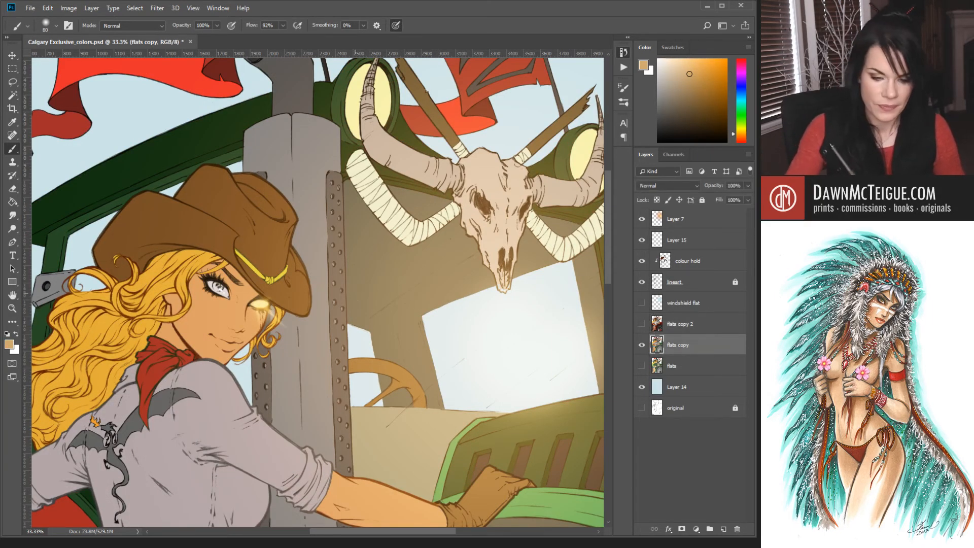
pyautogui.click(642, 324)
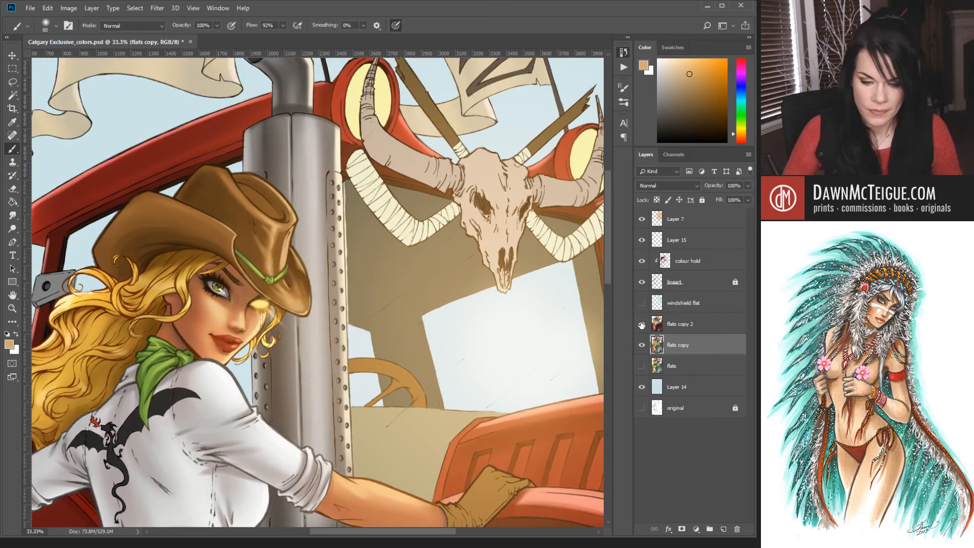
pyautogui.click(642, 324)
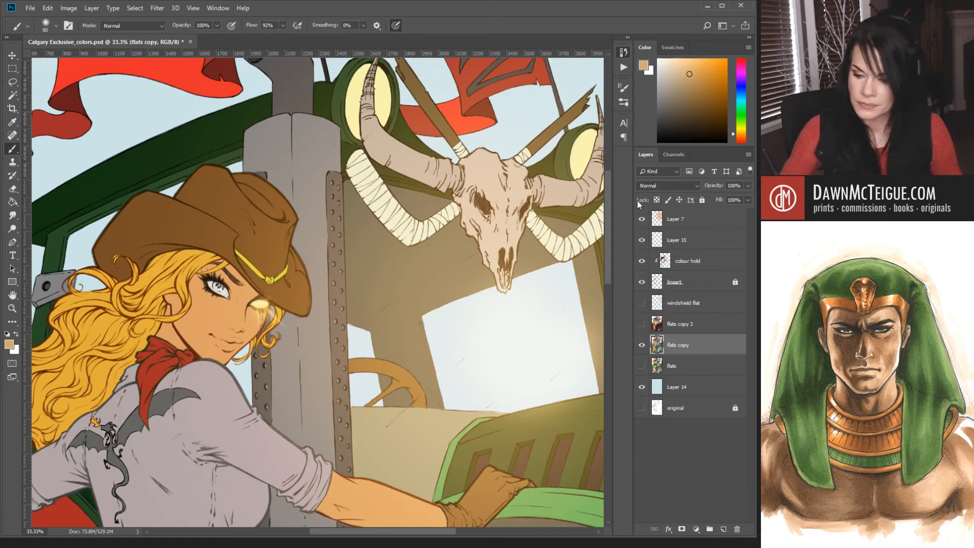
pyautogui.click(642, 218)
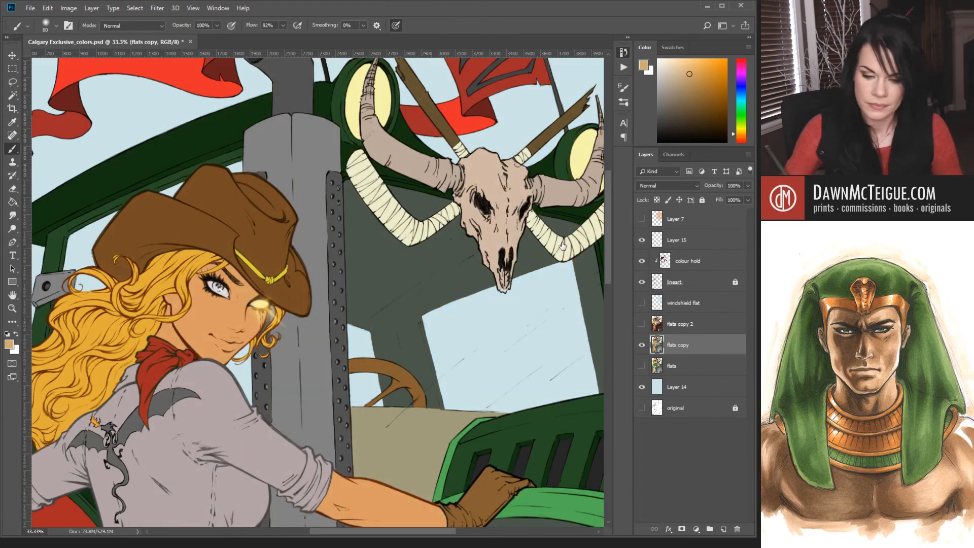
# Sample the dark grey-green of the cab window and switch to the 21 px Pencil tool.
pyautogui.keyDown('alt'); pyautogui.click(386, 262); pyautogui.keyUp('alt')
pyautogui.moveTo(276, 300); pyautogui.dragTo(448, 354)
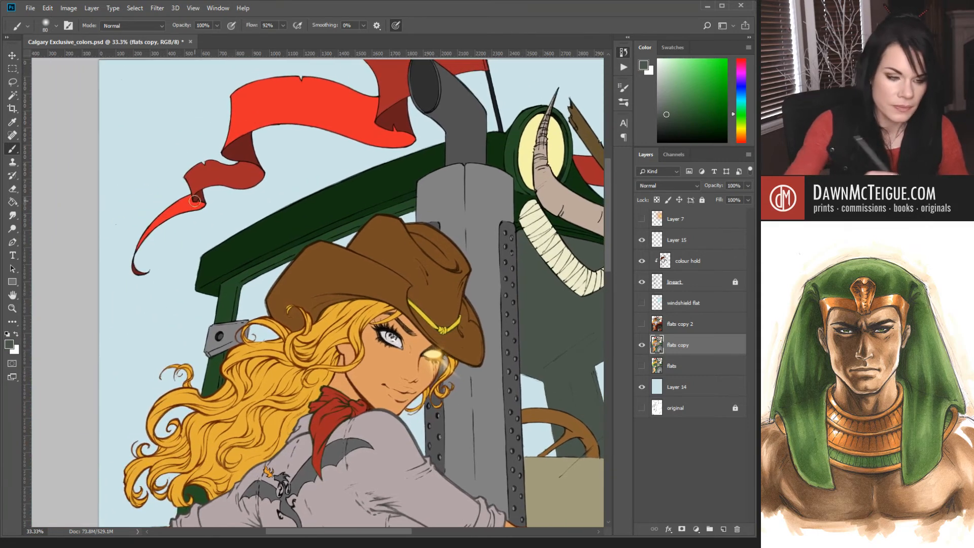
pyautogui.hotkey('shift', 'b')
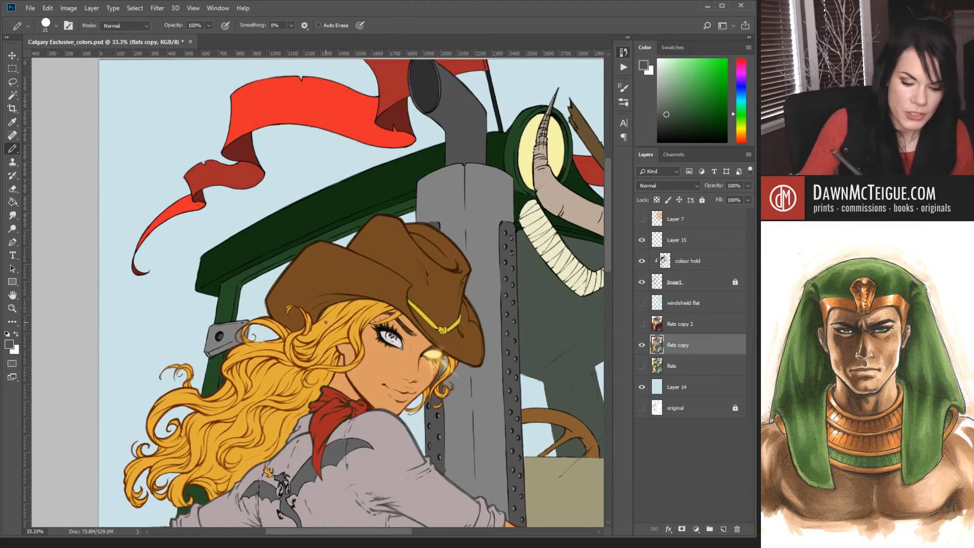
# Hide the colour hold layer, unlock lineart and set its opacity to 49%, then reselect flats copy.
pyautogui.hotkey('alt', ']')
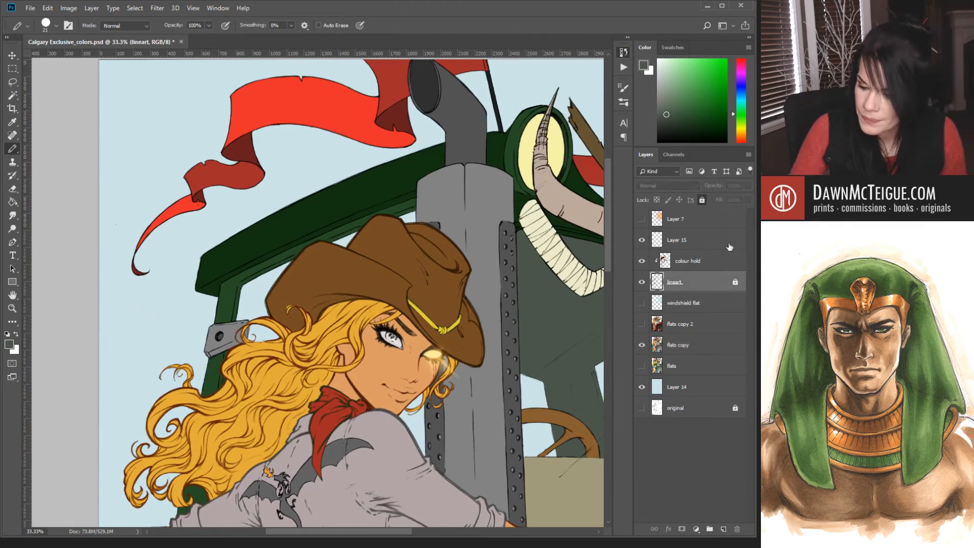
pyautogui.click(642, 261)
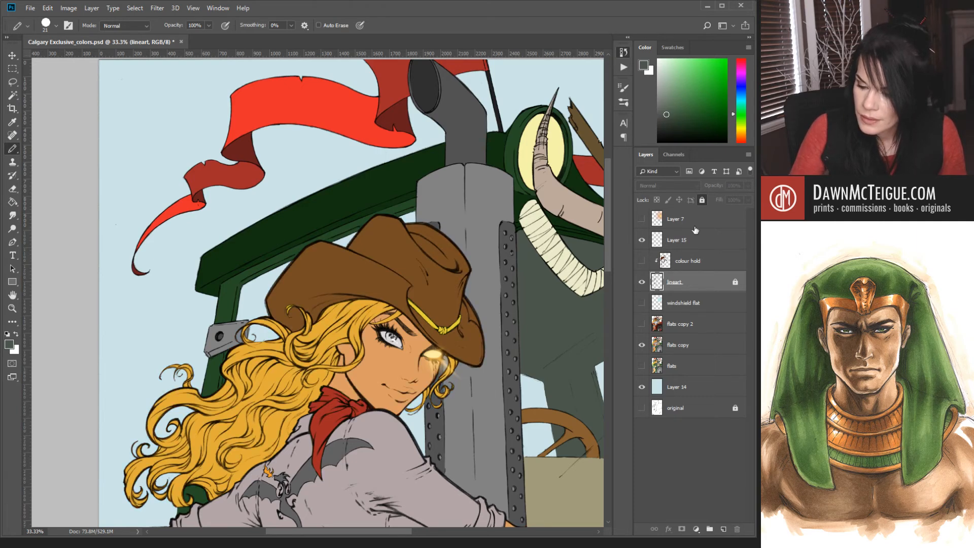
pyautogui.click(703, 199)
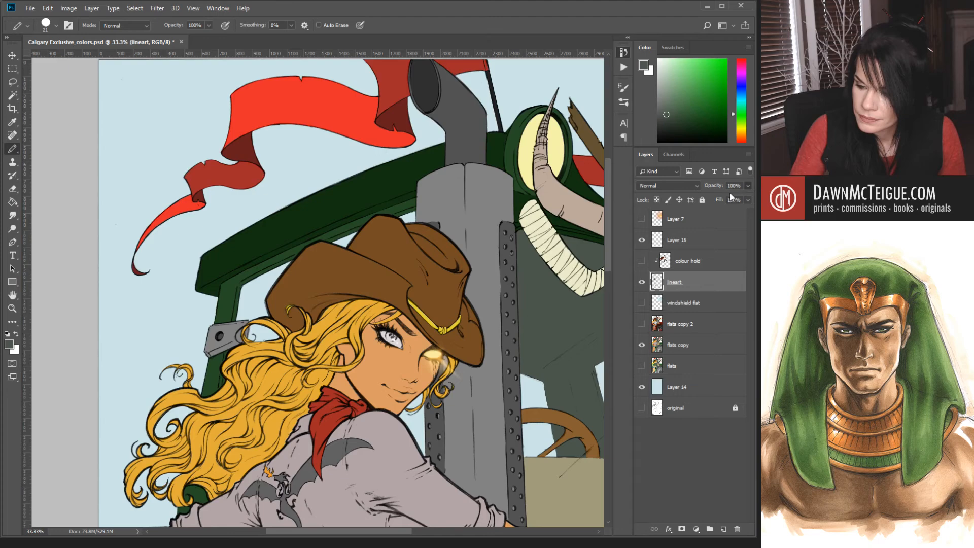
pyautogui.moveTo(748, 186); pyautogui.dragTo(720, 195)
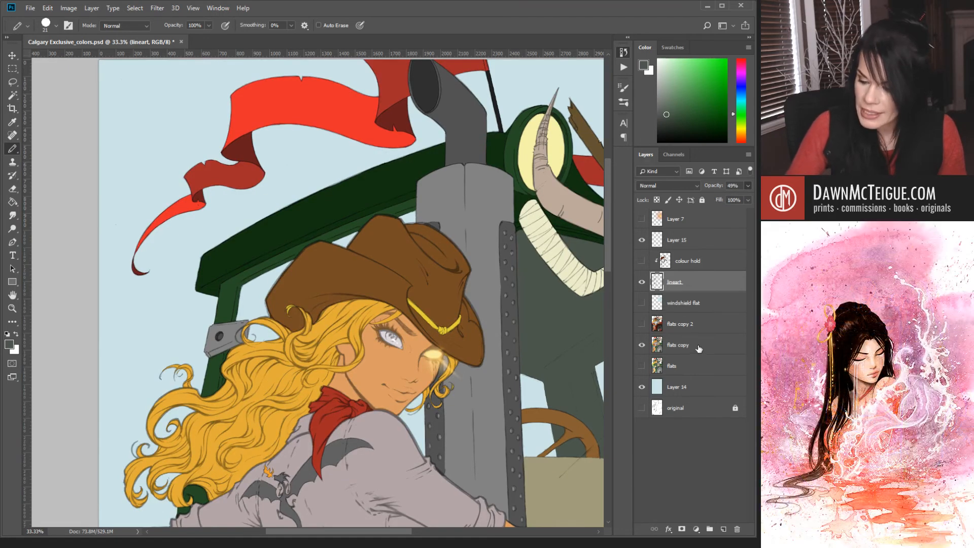
pyautogui.click(699, 349)
# Fill the upper cab window gap behind the hat's back brim with dark grey-green and pencil over the missed sliver.
pyautogui.moveTo(369, 315)
pyautogui.mouseDown()
pyautogui.moveTo(375, 406)
pyautogui.moveTo(213, 327)
pyautogui.mouseUp()
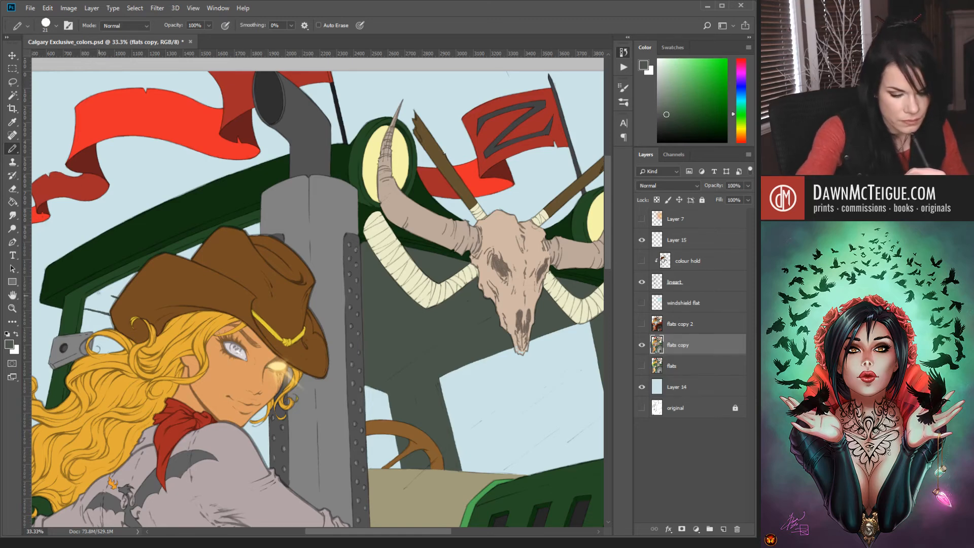
pyautogui.scroll(10, 184, 276)
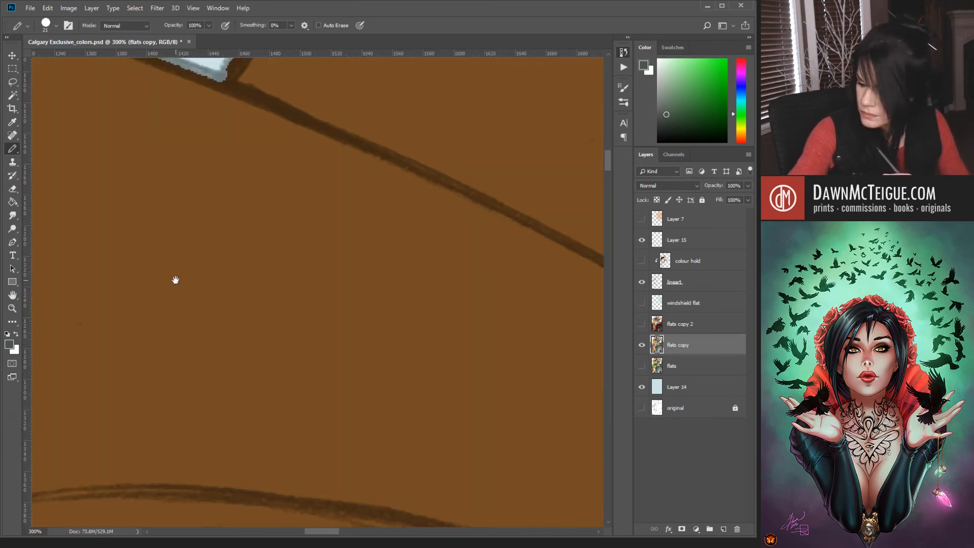
pyautogui.moveTo(421, 280); pyautogui.dragTo(468, 272)
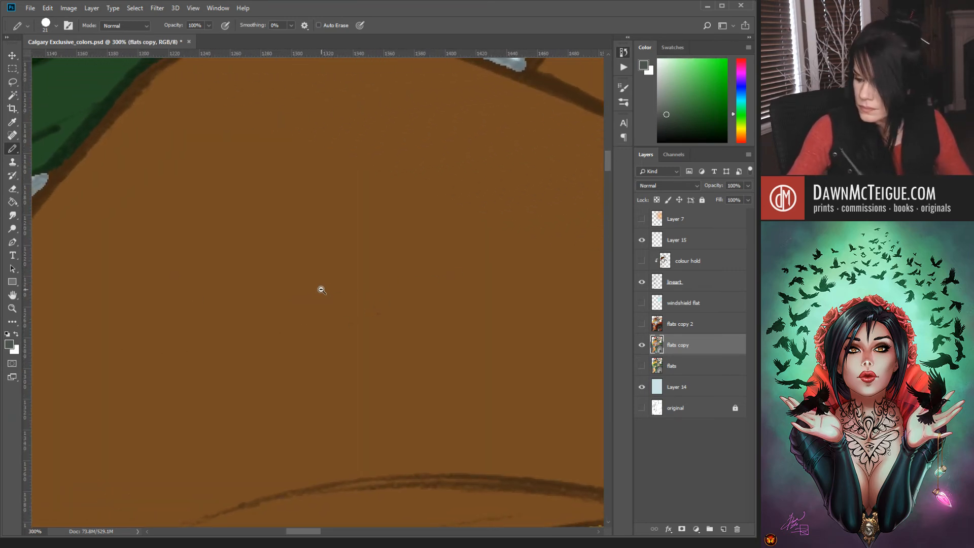
pyautogui.scroll(-2, 322, 290)
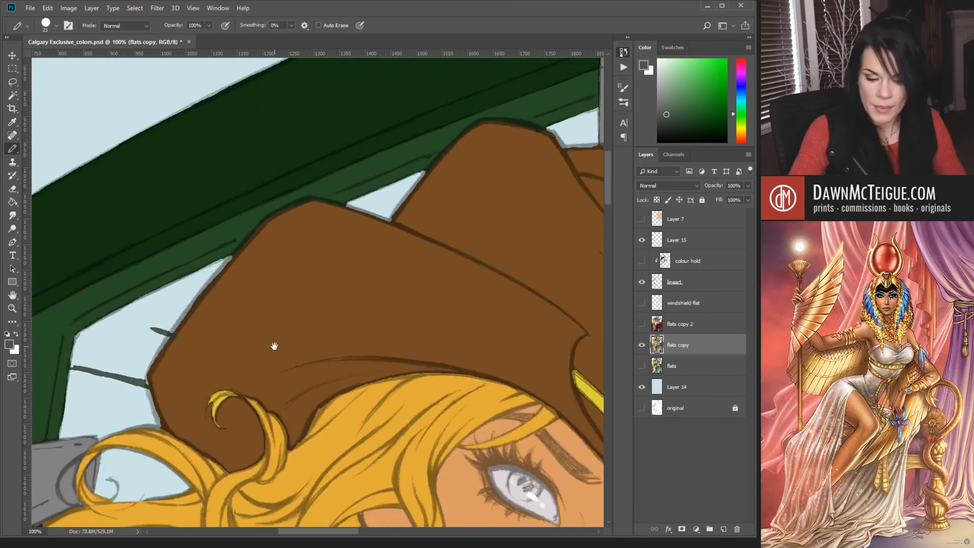
pyautogui.moveTo(274, 346); pyautogui.dragTo(366, 294)
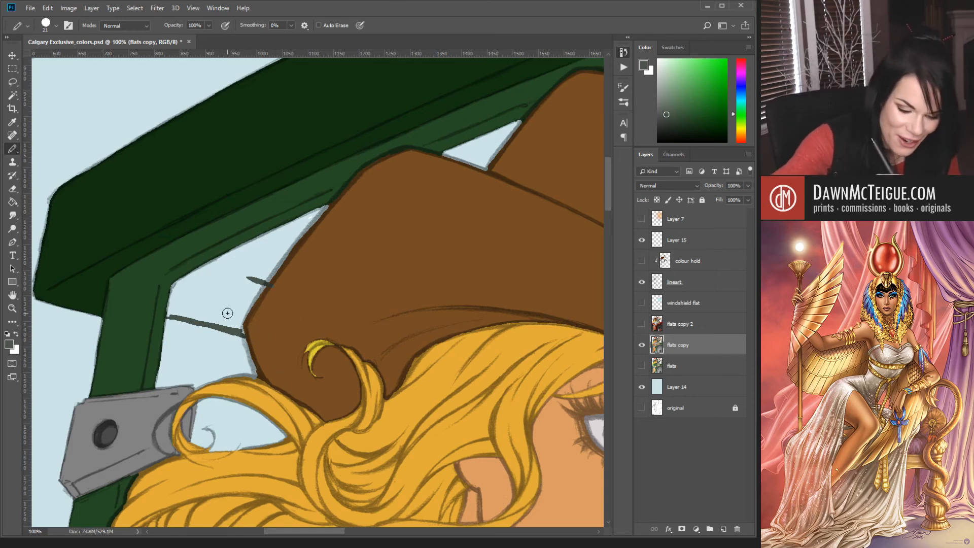
pyautogui.press('g')
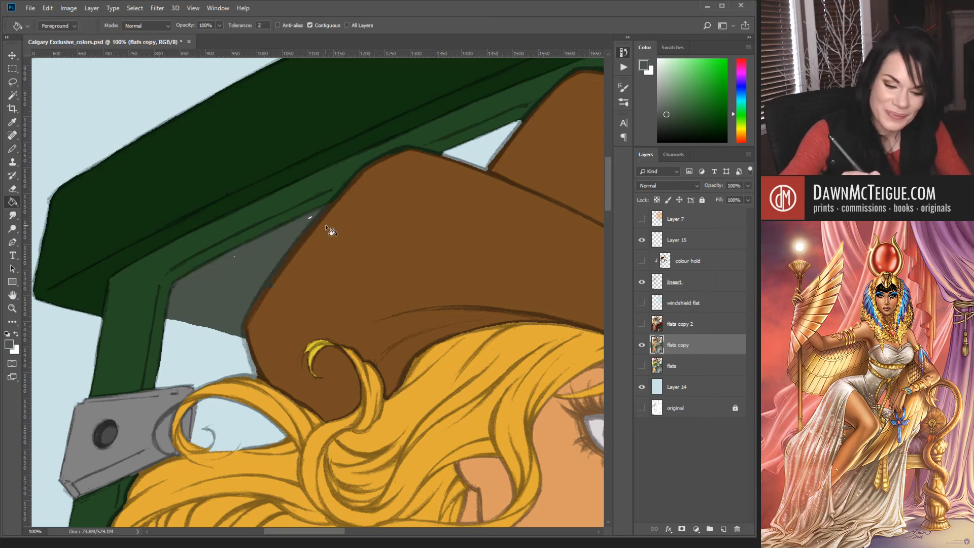
pyautogui.click(271, 247)
pyautogui.press('b')
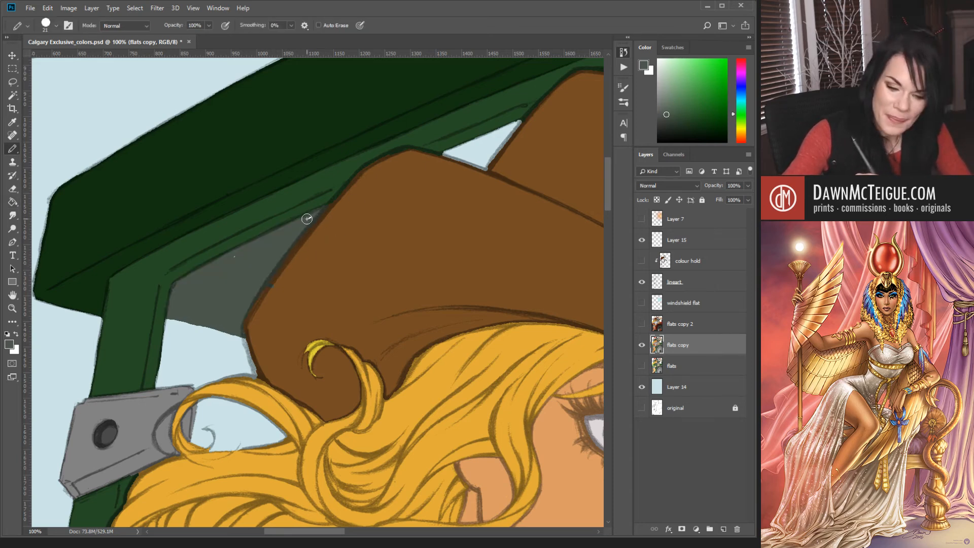
# Fill the small window gap between the hat's back brim and crown with the same dark grey-green.
pyautogui.moveTo(427, 222); pyautogui.dragTo(140, 296)
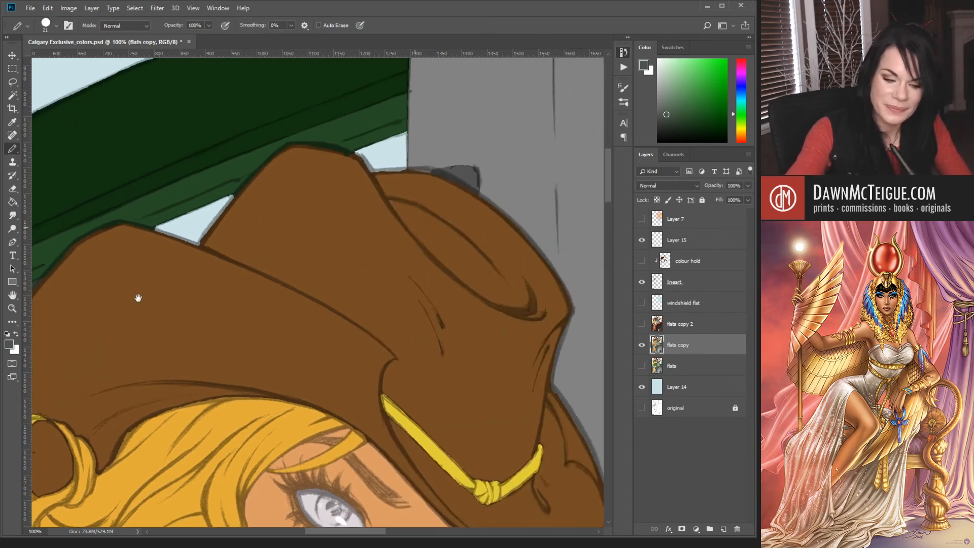
pyautogui.press('g')
pyautogui.click(196, 224)
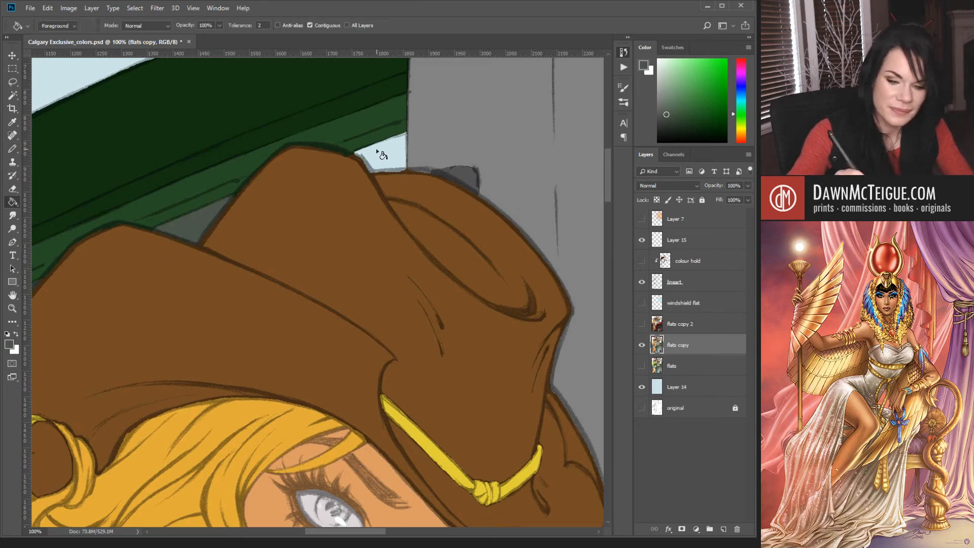
# Fill the remaining cab window gap between the hat crown and the exhaust stack with dark grey-green, then return to the Pencil tool.
pyautogui.click(398, 151)
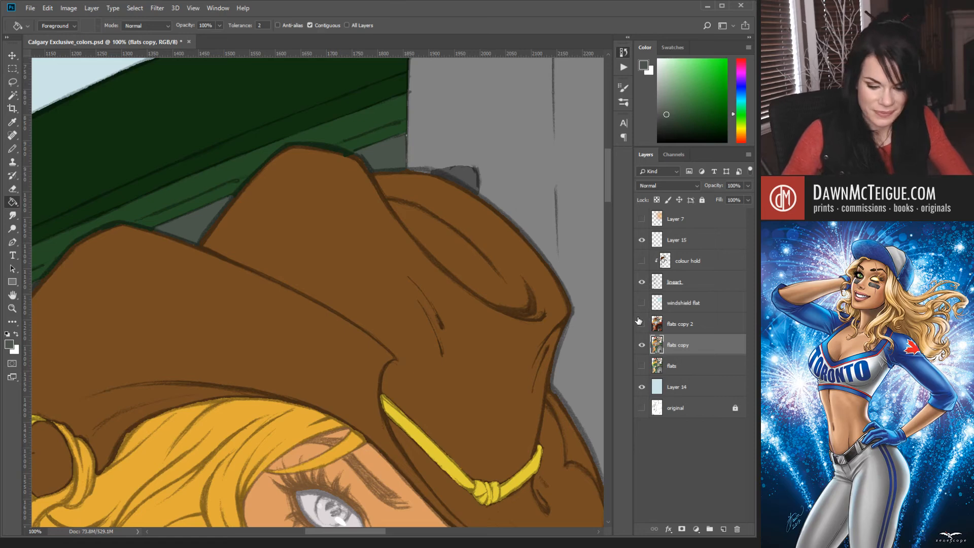
pyautogui.press('b')
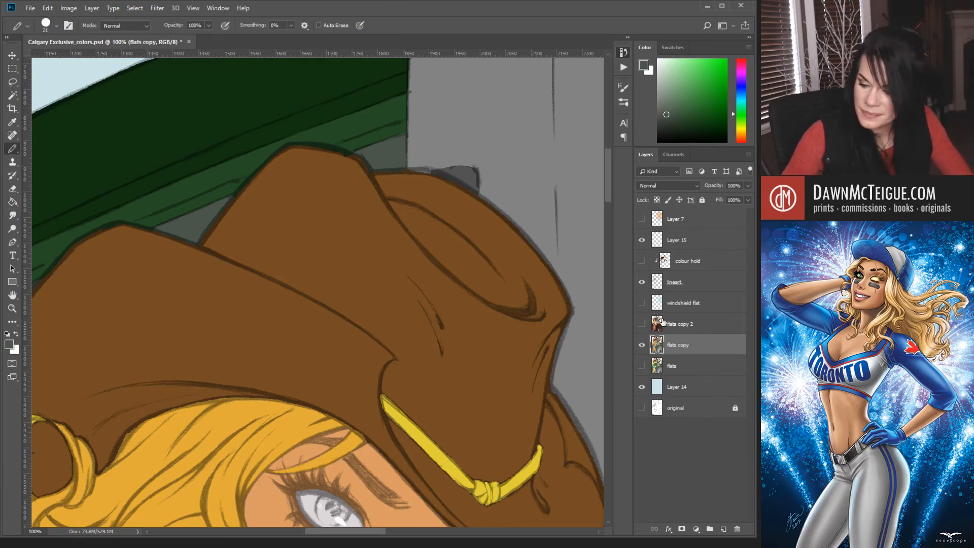
# Test-select the dark grey-green cab area beyond the exhaust stack with the Magic Wand at tolerance 45, and clear the selection.
pyautogui.moveTo(405, 365); pyautogui.dragTo(294, 291)
pyautogui.moveTo(482, 317); pyautogui.dragTo(345, 281)
pyautogui.moveTo(456, 351); pyautogui.dragTo(373, 387)
pyautogui.press('w')
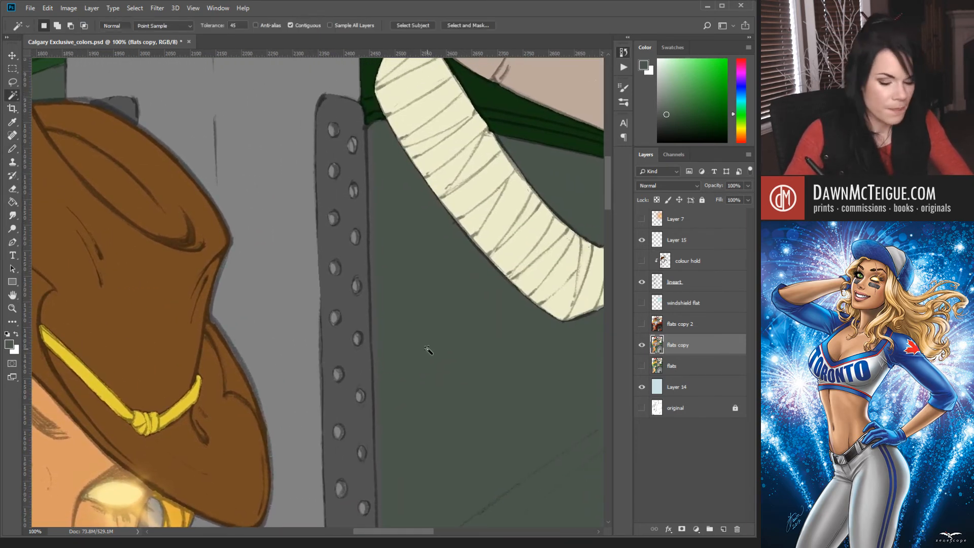
pyautogui.click(446, 346)
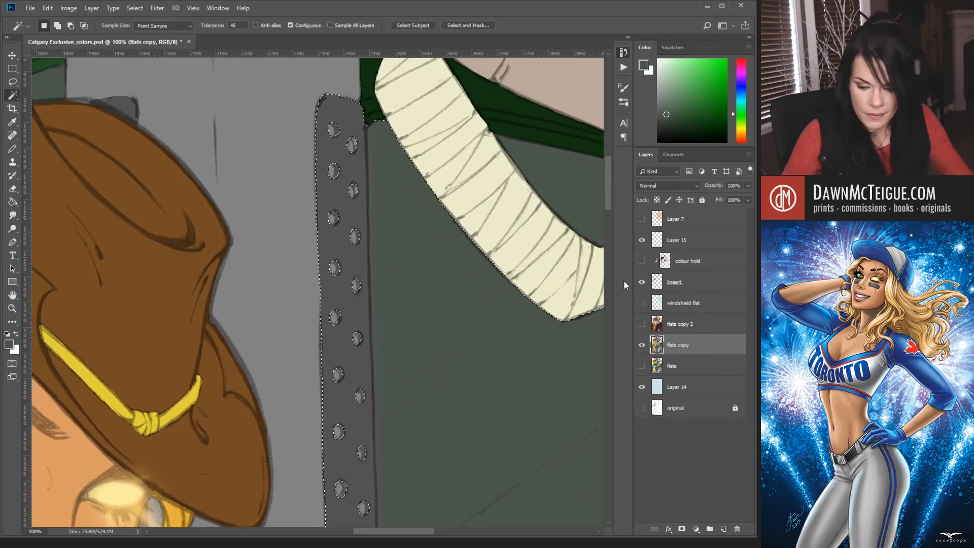
pyautogui.hotkey('ctrl', 'd')
pyautogui.press('b')
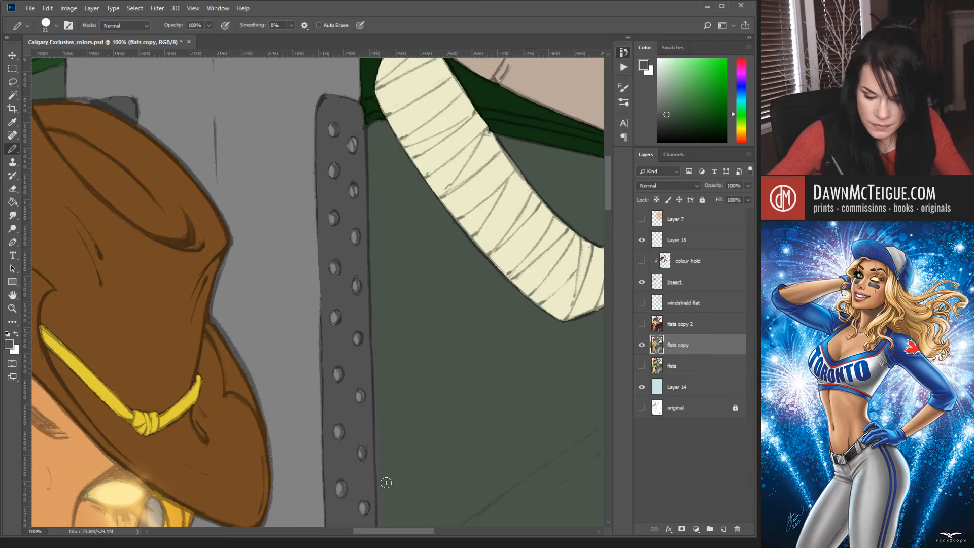
# Check the cab window flats around the exhaust stack and hat, and reduce the Pencil size to 10 px.
pyautogui.moveTo(396, 372); pyautogui.dragTo(399, 194)
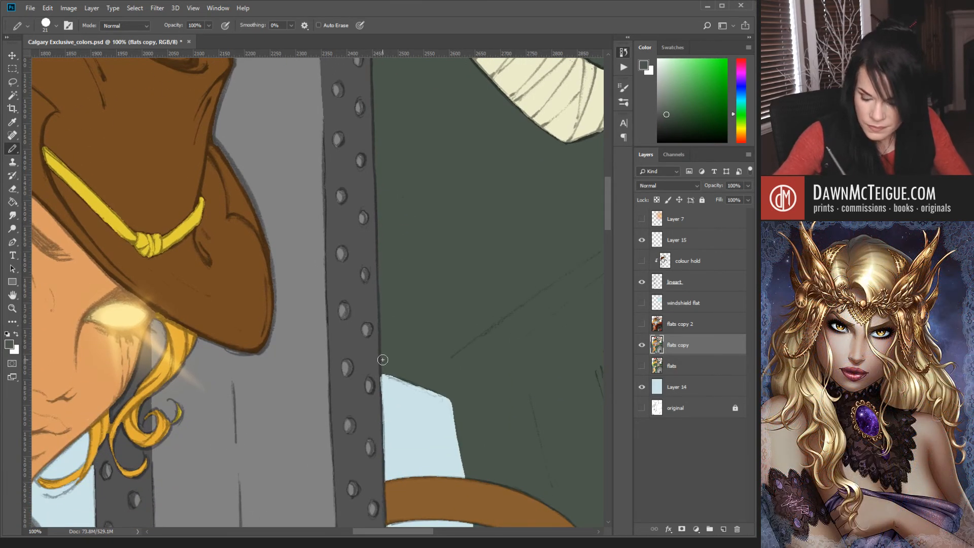
pyautogui.keyDown('alt'); pyautogui.click(401, 349); pyautogui.keyUp('alt')
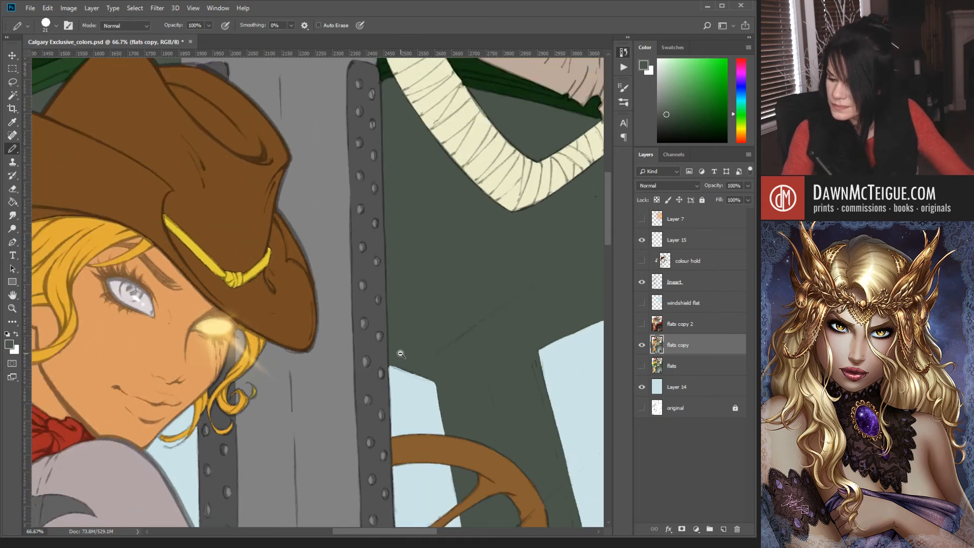
pyautogui.keyDown('alt'); pyautogui.click(400, 350); pyautogui.keyUp('alt')
pyautogui.keyDown('alt'); pyautogui.click(402, 360); pyautogui.keyUp('alt')
pyautogui.keyDown('alt'); pyautogui.click(402, 360); pyautogui.keyUp('alt')
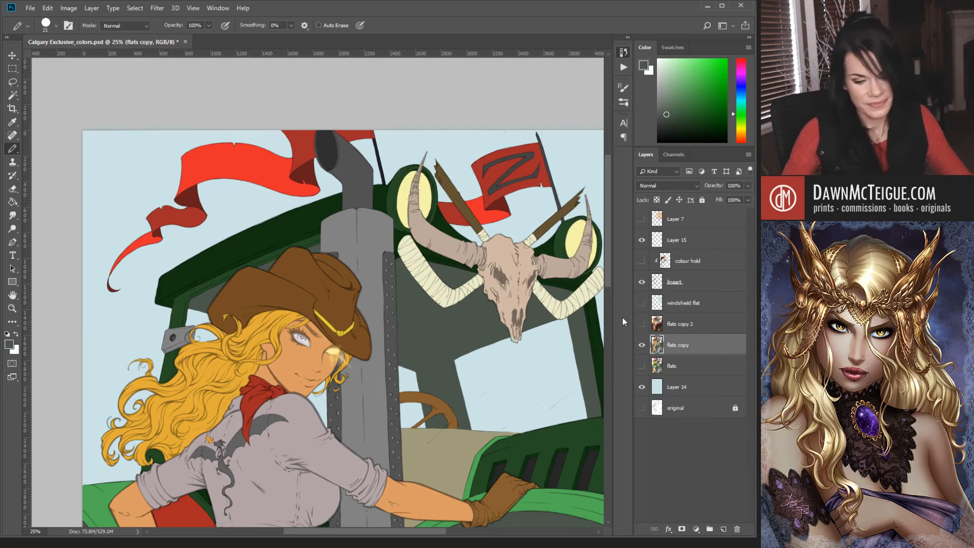
pyautogui.keyDown('ctrl'); pyautogui.click(273, 319); pyautogui.keyUp('ctrl')
pyautogui.keyDown('ctrl'); pyautogui.click(268, 322); pyautogui.keyUp('ctrl')
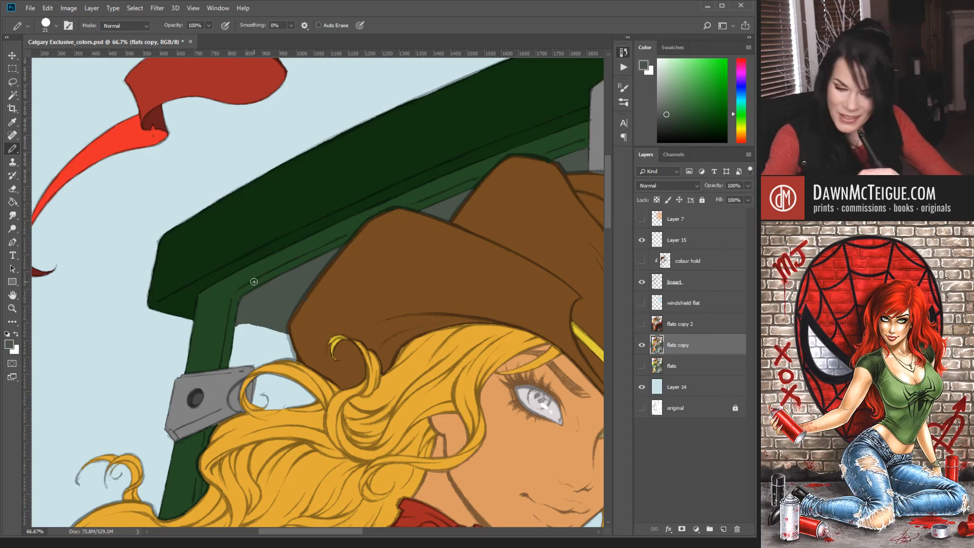
pyautogui.press('[')
pyautogui.press('[')
pyautogui.press('[')
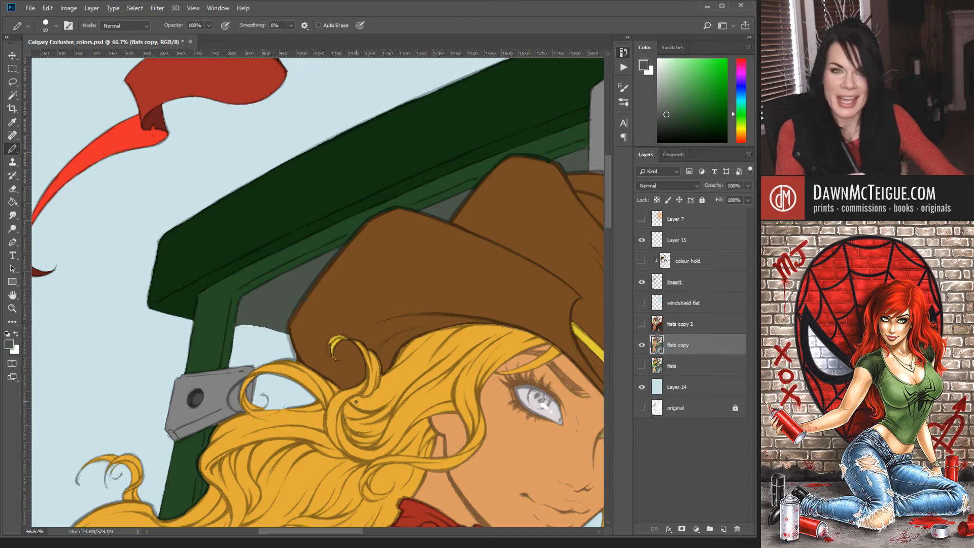
# Show the flats copy 2, colour hold and Layer 7 layers, and set the lineart opacity to 100%.
pyautogui.keyDown('alt'); pyautogui.click(415, 279); pyautogui.keyUp('alt')
pyautogui.keyDown('alt'); pyautogui.click(414, 279); pyautogui.keyUp('alt')
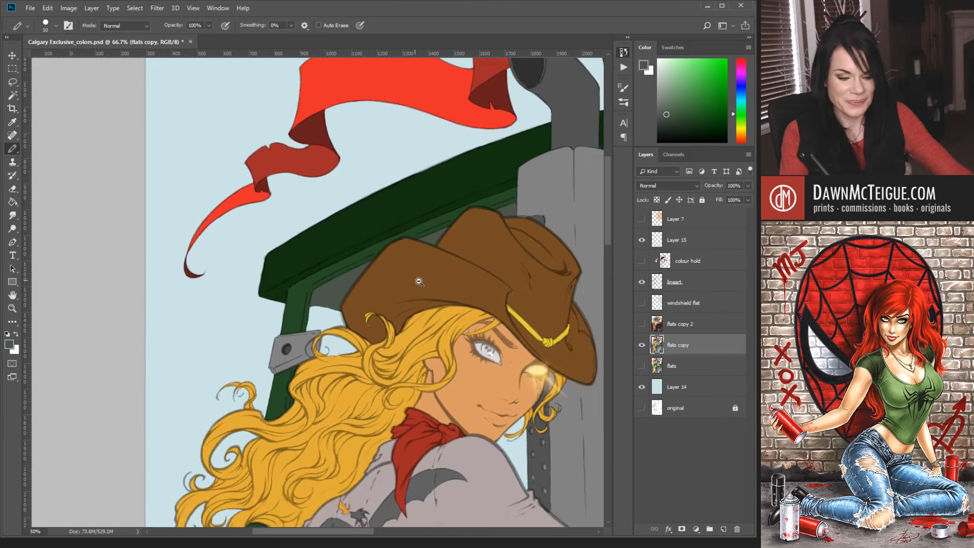
pyautogui.keyDown('alt'); pyautogui.click(414, 279); pyautogui.keyUp('alt')
pyautogui.keyDown('alt'); pyautogui.click(414, 279); pyautogui.keyUp('alt')
pyautogui.moveTo(447, 280); pyautogui.dragTo(391, 252)
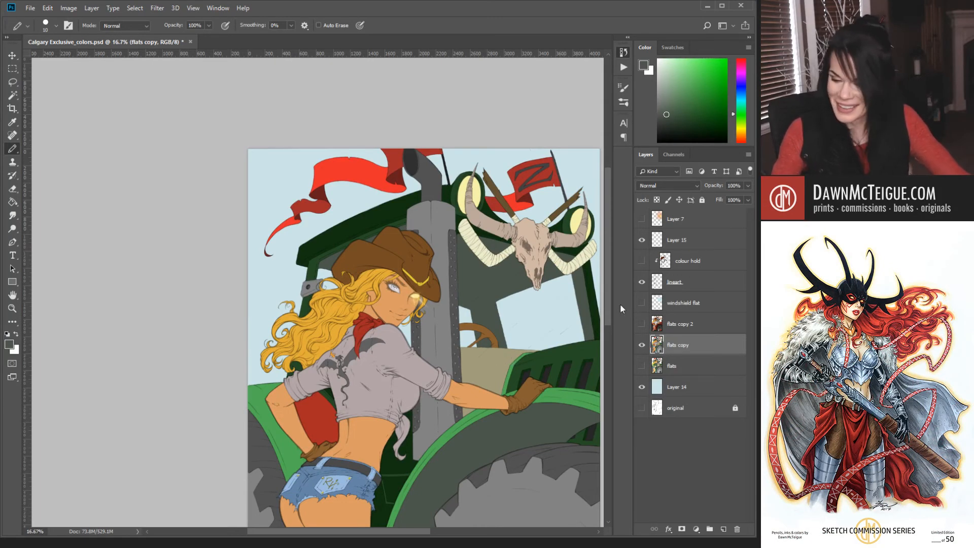
pyautogui.click(643, 324)
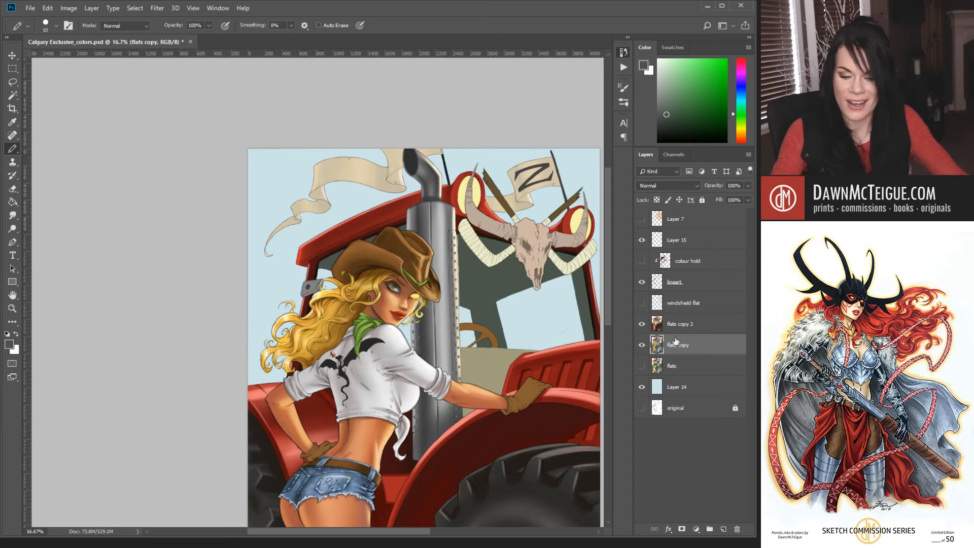
pyautogui.click(707, 282)
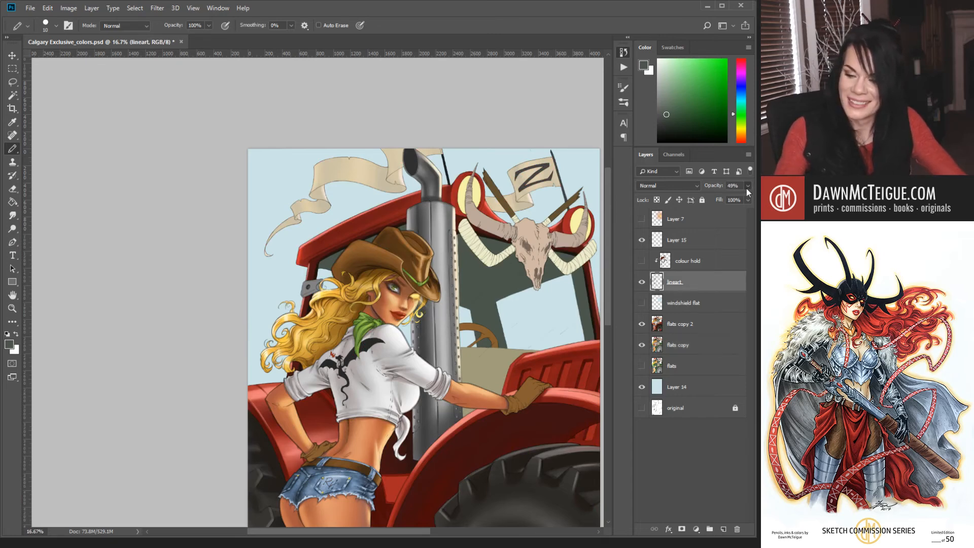
pyautogui.moveTo(716, 185); pyautogui.dragTo(746, 185)
pyautogui.click(642, 261)
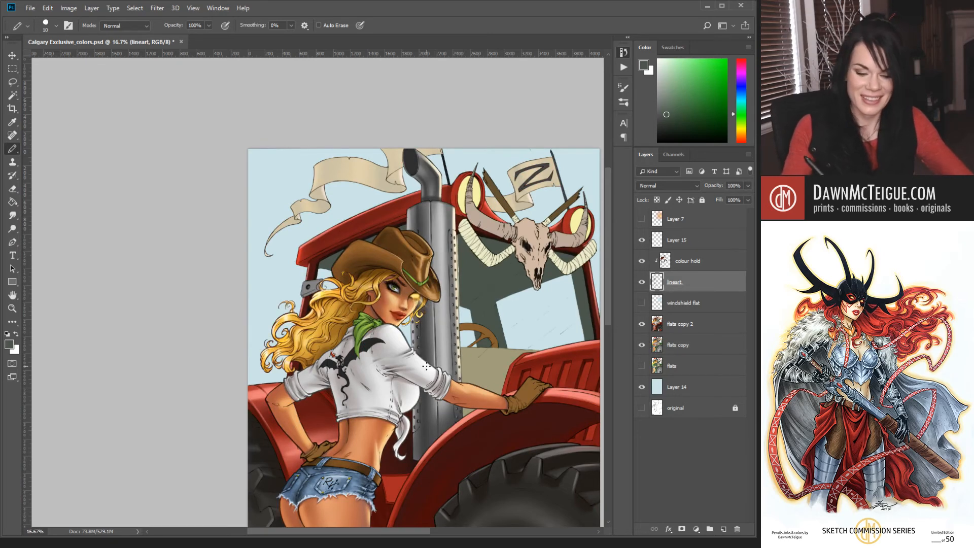
pyautogui.keyDown('ctrl'); pyautogui.keyDown('alt'); pyautogui.click(445, 340); pyautogui.keyUp('alt'); pyautogui.keyUp('ctrl')
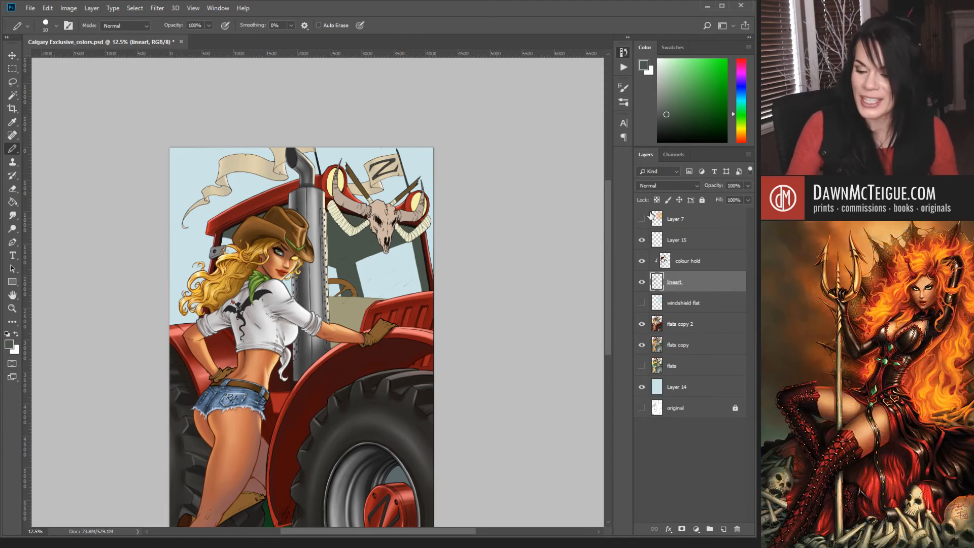
pyautogui.click(642, 219)
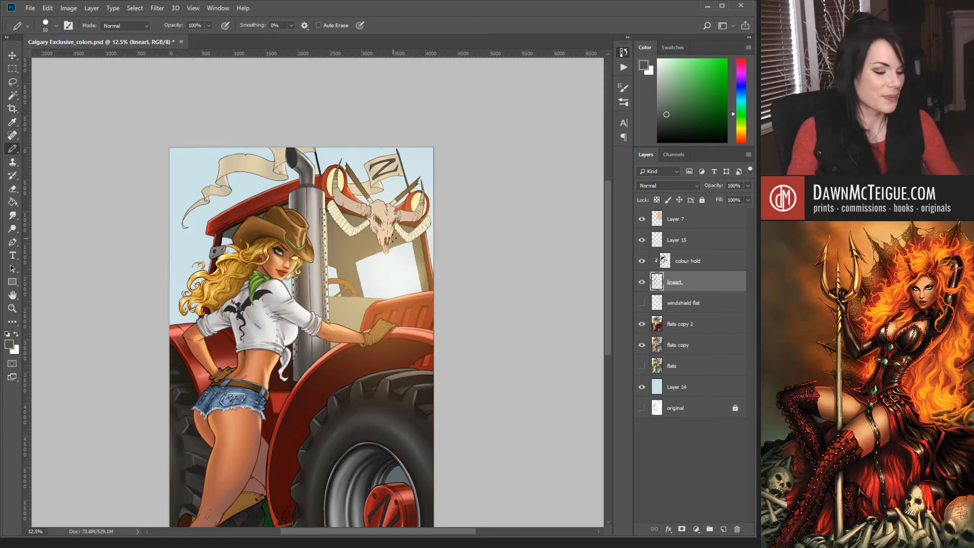
pyautogui.press('v')
pyautogui.moveTo(401, 295); pyautogui.dragTo(405, 268)
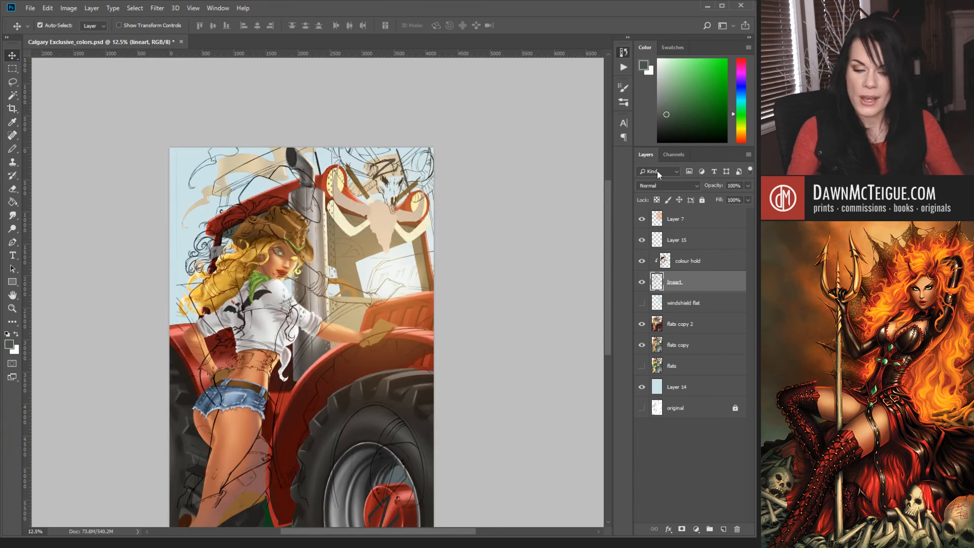
pyautogui.hotkey('ctrl', 'z')
# Select Layer 7 and shift its warm glow slightly upward over the tractor cab.
pyautogui.click(698, 220)
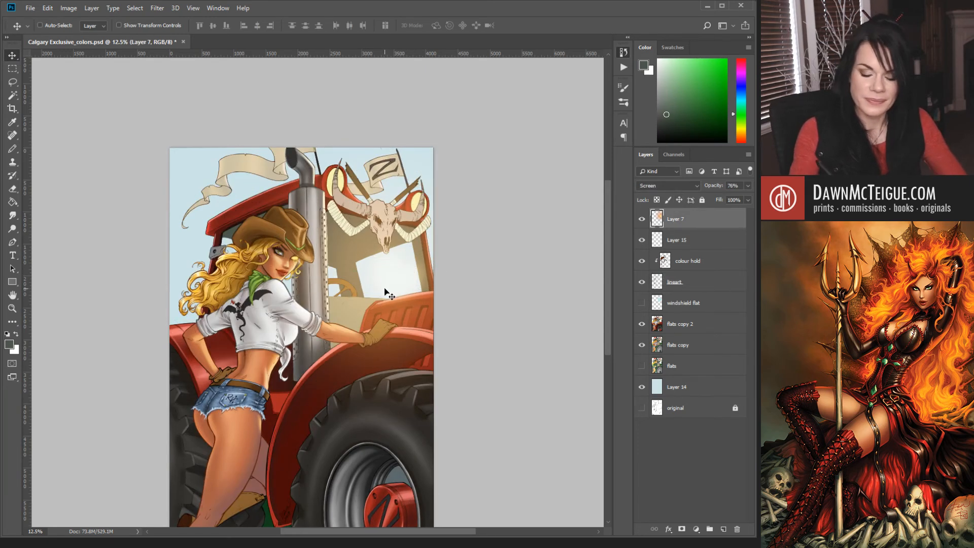
pyautogui.moveTo(388, 289)
pyautogui.mouseDown()
pyautogui.moveTo(394, 246)
pyautogui.moveTo(383, 256)
pyautogui.moveTo(391, 274)
pyautogui.moveTo(399, 269)
pyautogui.moveTo(406, 211)
pyautogui.moveTo(376, 276)
pyautogui.moveTo(372, 263)
pyautogui.moveTo(383, 263)
pyautogui.moveTo(384, 285)
pyautogui.moveTo(406, 223)
pyautogui.moveTo(401, 175)
pyautogui.moveTo(355, 236)
pyautogui.moveTo(374, 230)
pyautogui.moveTo(384, 208)
pyautogui.moveTo(384, 289)
pyautogui.moveTo(395, 274)
pyautogui.mouseUp()
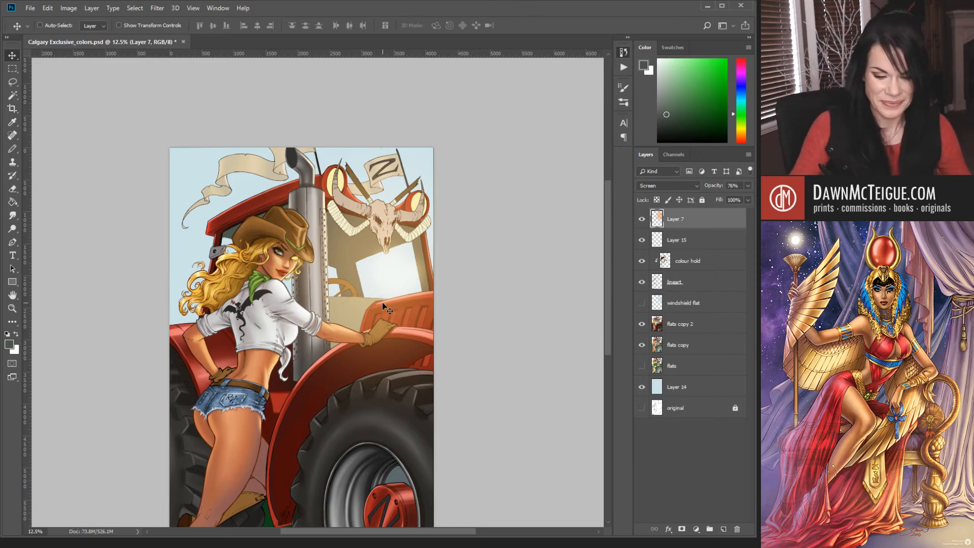
# Compare the illustration with and without the flats copy layer, leave it shown and select it.
pyautogui.hotkey('ctrl', 'space')
pyautogui.keyDown('ctrl'); pyautogui.click(431, 296); pyautogui.keyUp('ctrl')
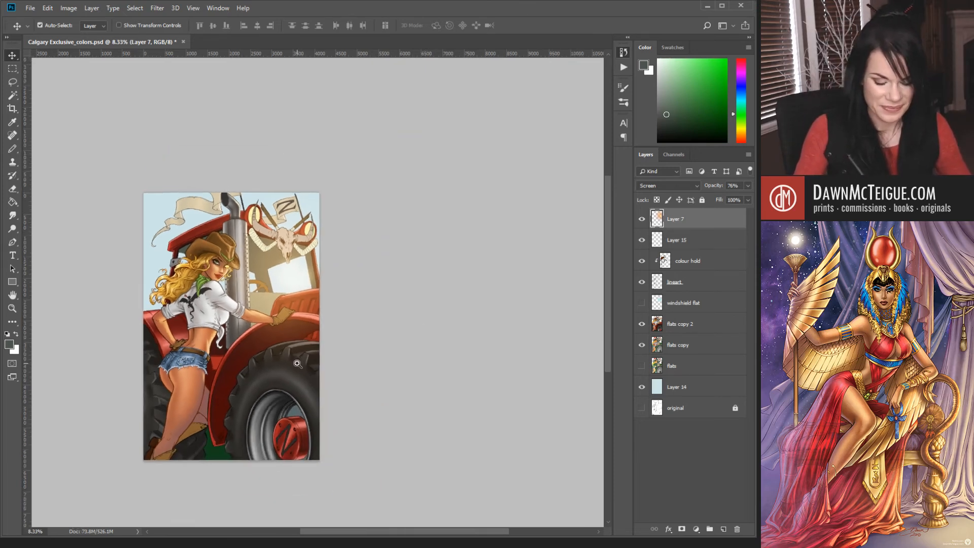
pyautogui.moveTo(337, 317); pyautogui.dragTo(416, 388)
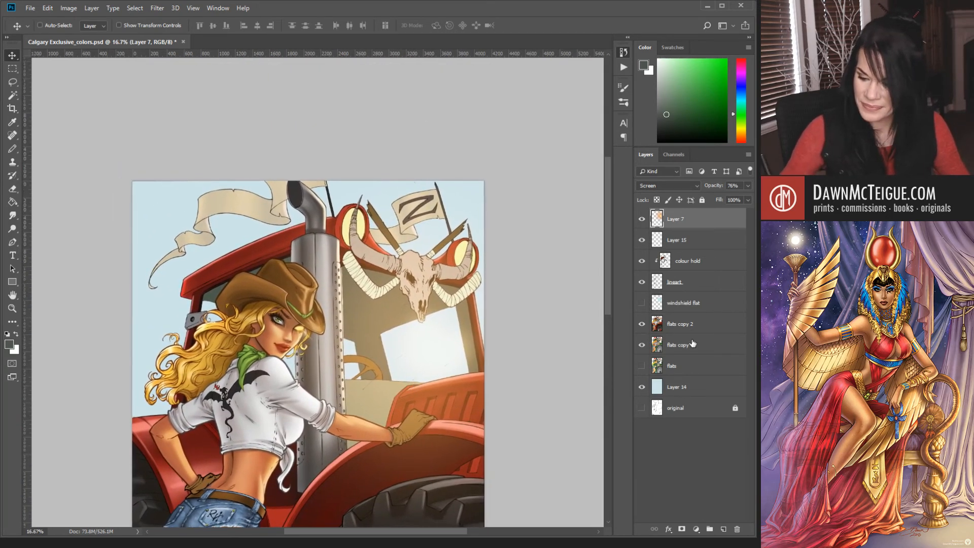
pyautogui.click(642, 346)
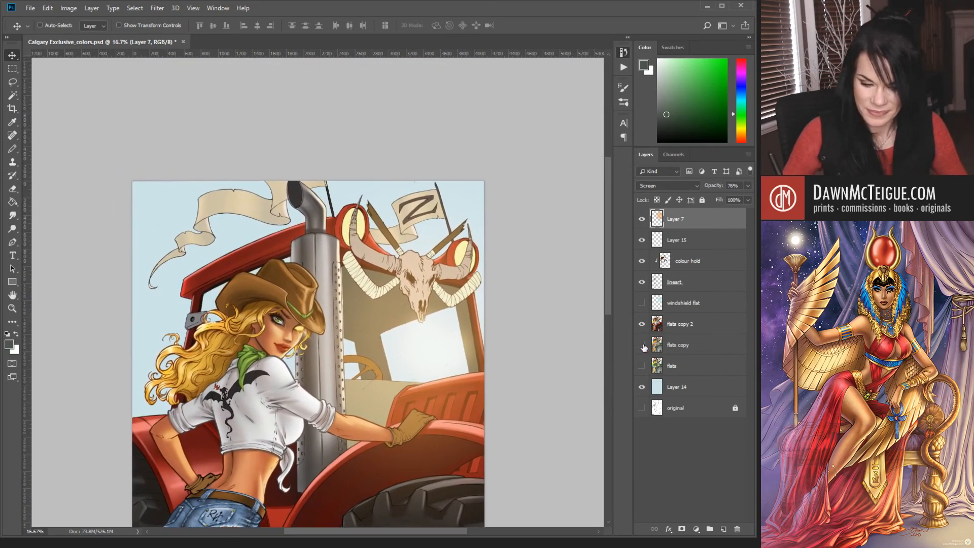
pyautogui.click(643, 346)
pyautogui.click(642, 346)
pyautogui.click(642, 346)
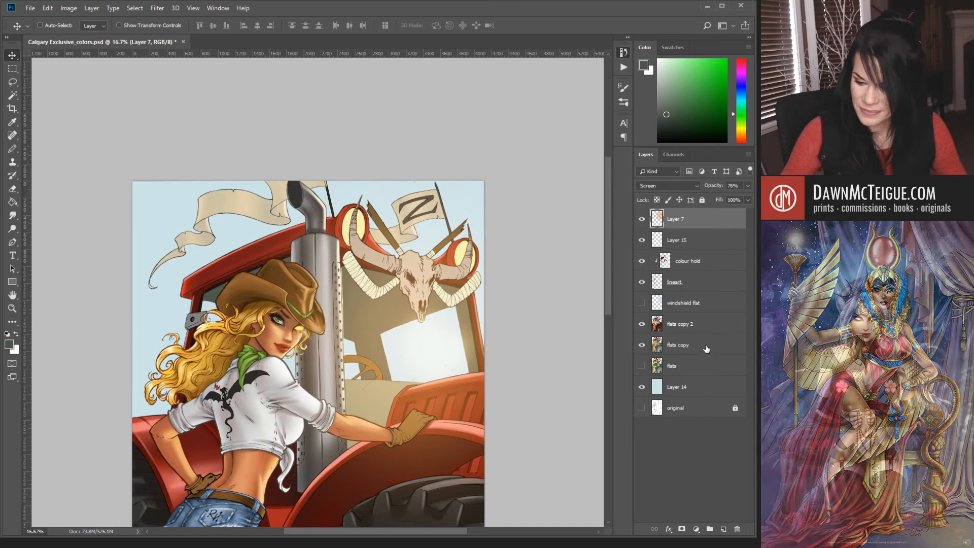
pyautogui.click(707, 349)
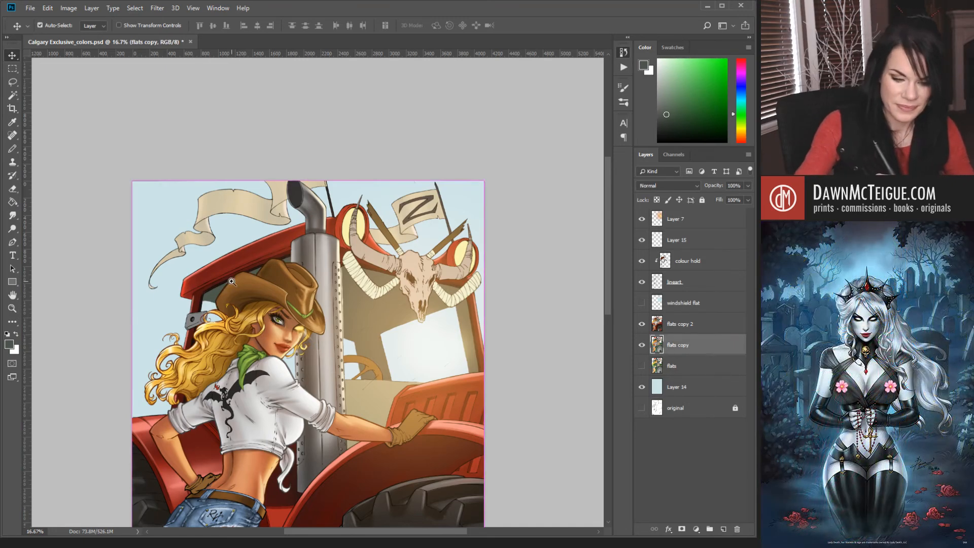
# Compare the hat's shading with the flat colours beneath it by temporarily hiding flats copy 2.
pyautogui.keyDown('ctrl'); pyautogui.click(233, 284); pyautogui.keyUp('ctrl')
pyautogui.keyDown('ctrl'); pyautogui.click(232, 284); pyautogui.keyUp('ctrl')
pyautogui.keyDown('ctrl'); pyautogui.click(232, 287); pyautogui.keyUp('ctrl')
pyautogui.keyDown('ctrl'); pyautogui.click(232, 297); pyautogui.keyUp('ctrl')
pyautogui.keyDown('ctrl'); pyautogui.click(233, 297); pyautogui.keyUp('ctrl')
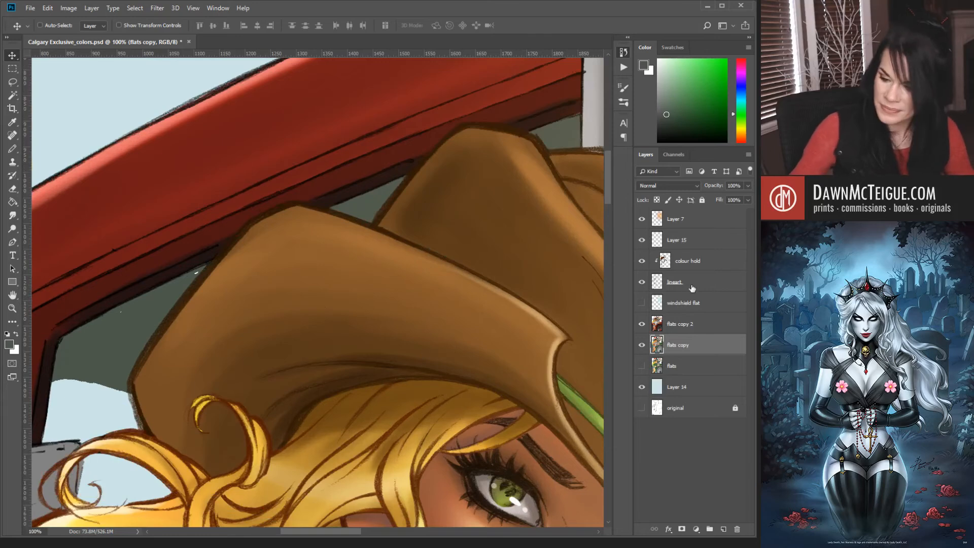
pyautogui.click(642, 324)
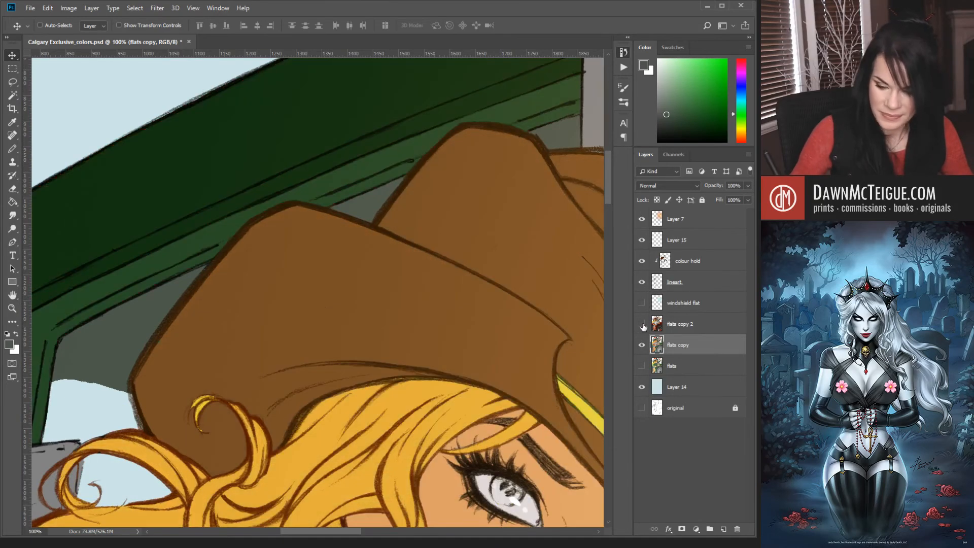
pyautogui.click(642, 325)
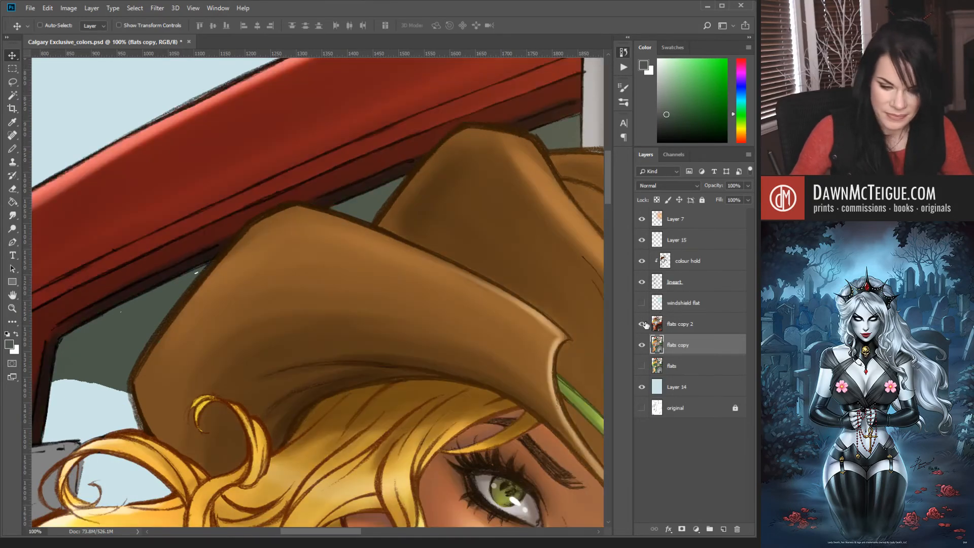
# On flats copy 2, erase the light speck in the cab window beside the hat's back brim with a 12 px Eraser.
pyautogui.click(692, 324)
pyautogui.press('e')
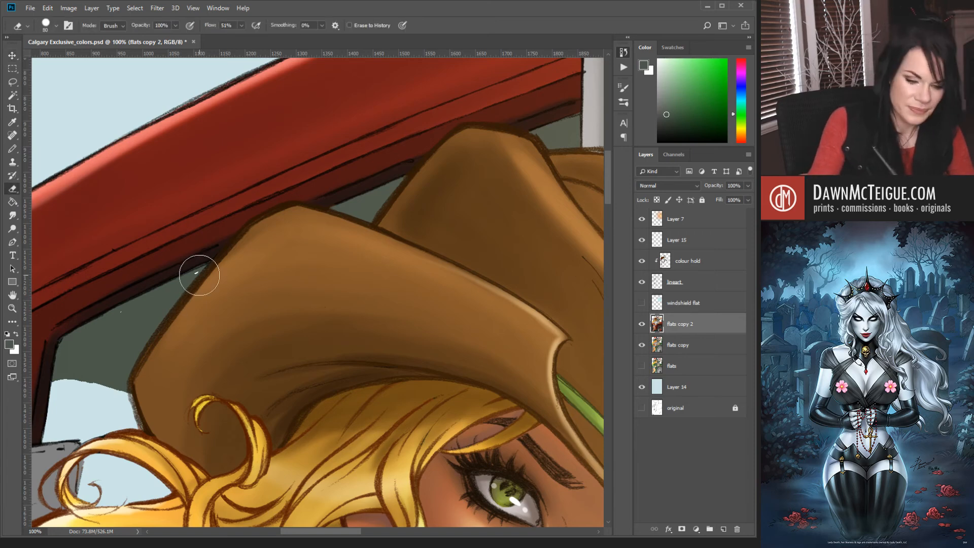
pyautogui.click(200, 273)
pyautogui.hotkey('ctrl', 'z')
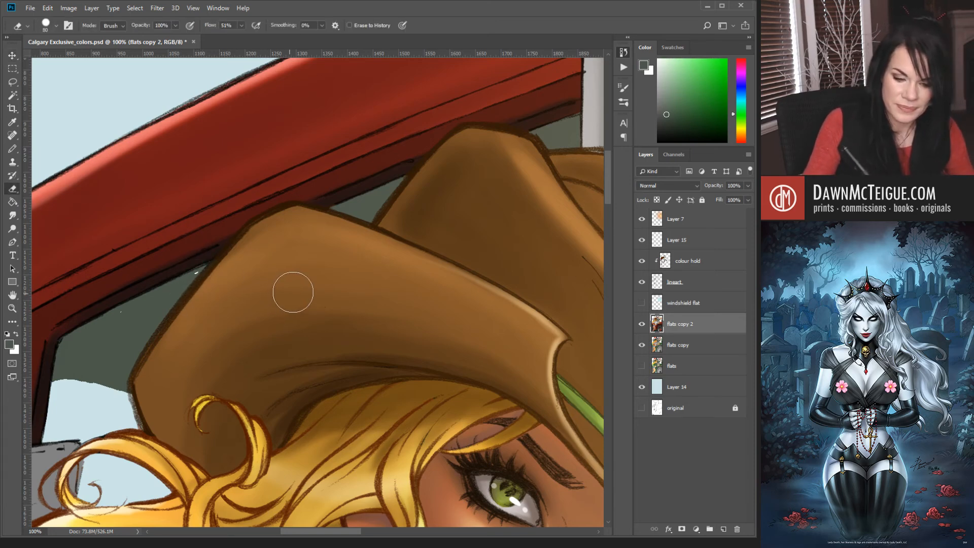
pyautogui.press('[')
pyautogui.press('[')
pyautogui.press('[')
pyautogui.press('[')
pyautogui.press('[')
pyautogui.press('[')
pyautogui.press('[')
pyautogui.press('[')
pyautogui.press('[')
pyautogui.press('[')
pyautogui.click(197, 272)
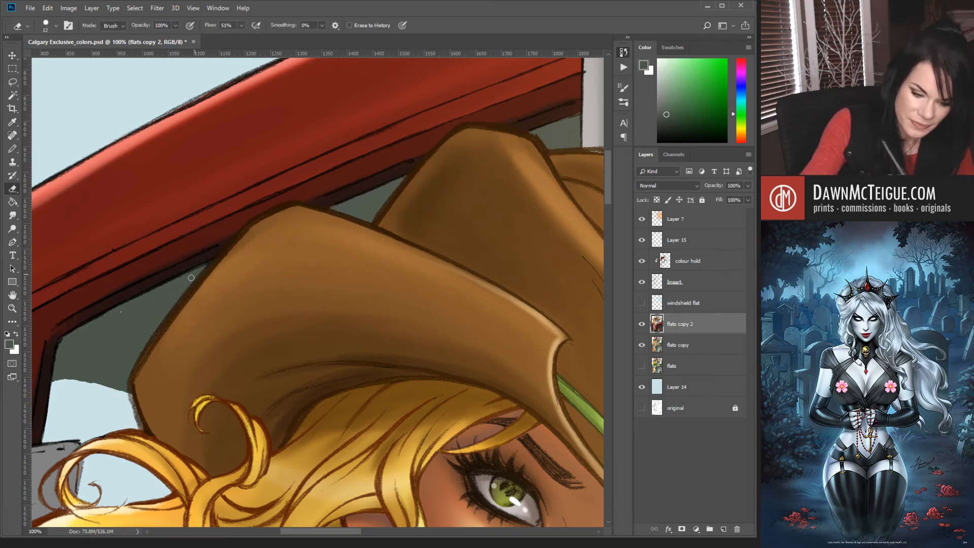
# Check the whole illustration at reduced size and select Layer 15.
pyautogui.keyDown('ctrl'); pyautogui.keyDown('alt'); pyautogui.click(420, 319); pyautogui.keyUp('alt'); pyautogui.keyUp('ctrl')
pyautogui.keyDown('ctrl'); pyautogui.keyDown('alt'); pyautogui.click(420, 319); pyautogui.keyUp('alt'); pyautogui.keyUp('ctrl')
pyautogui.keyDown('ctrl'); pyautogui.keyDown('alt'); pyautogui.click(416, 322); pyautogui.keyUp('alt'); pyautogui.keyUp('ctrl')
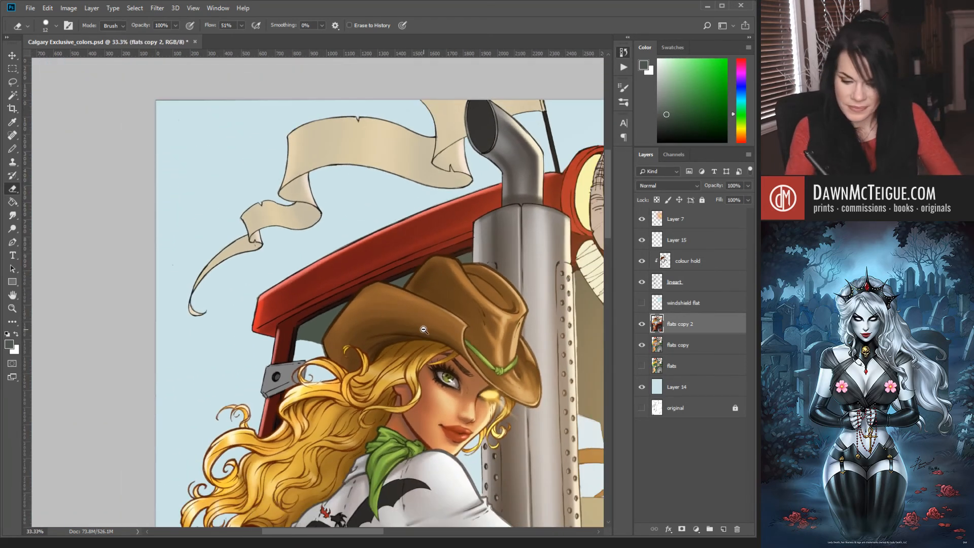
pyautogui.keyDown('ctrl'); pyautogui.keyDown('alt'); pyautogui.click(427, 360); pyautogui.keyUp('alt'); pyautogui.keyUp('ctrl')
pyautogui.keyDown('ctrl'); pyautogui.keyDown('alt'); pyautogui.click(428, 362); pyautogui.keyUp('alt'); pyautogui.keyUp('ctrl')
pyautogui.moveTo(515, 418); pyautogui.dragTo(351, 313)
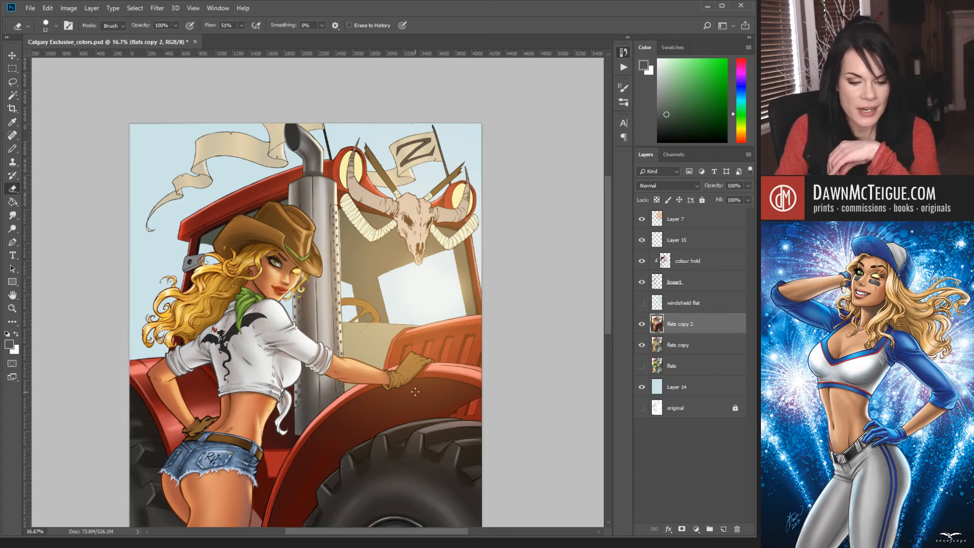
pyautogui.click(699, 245)
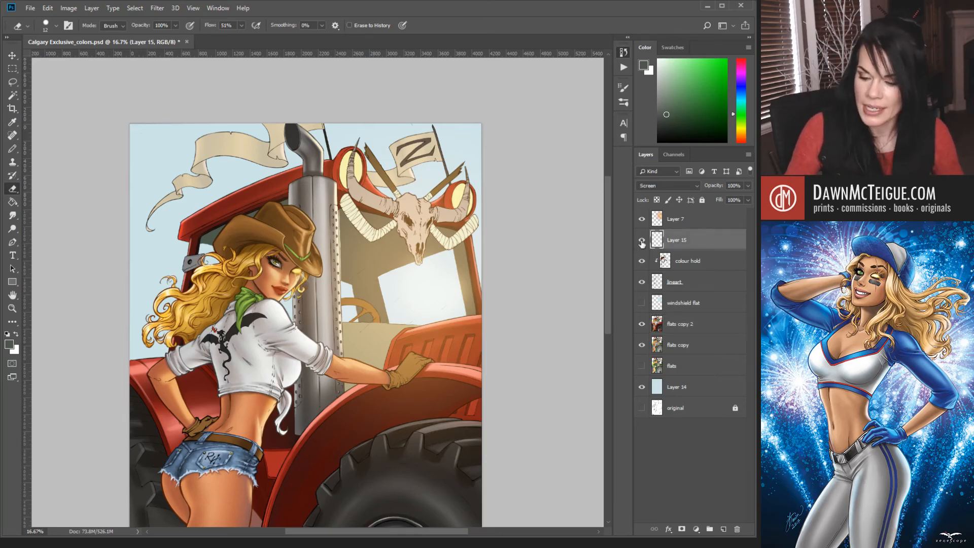
# Set up the Brush on Layer 15 with a pale cream-yellow based on the glowing eye's colour.
pyautogui.hotkey('alt', 'shift', 's')
pyautogui.keyDown('ctrl'); pyautogui.click(304, 272); pyautogui.keyUp('ctrl')
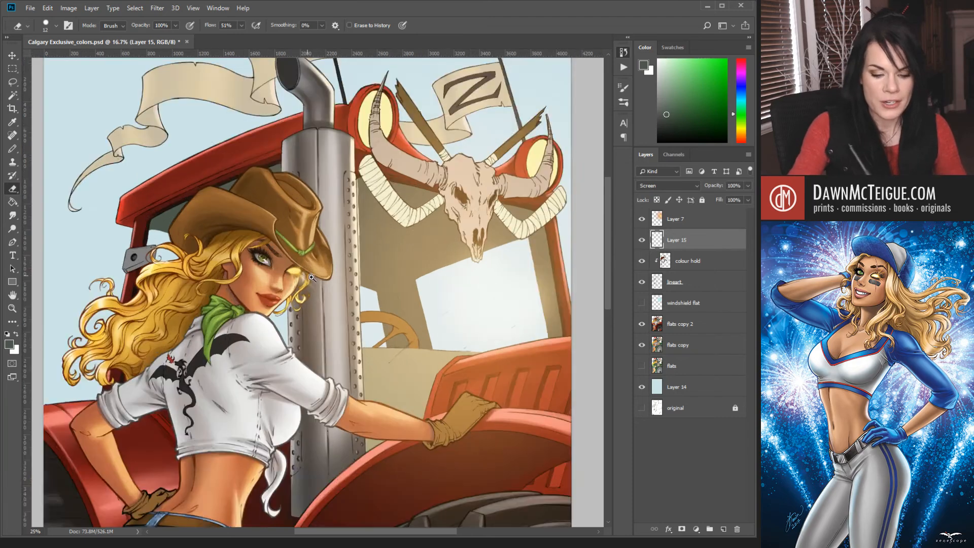
pyautogui.keyDown('ctrl'); pyautogui.click(304, 272); pyautogui.keyUp('ctrl')
pyautogui.keyDown('ctrl'); pyautogui.click(304, 272); pyautogui.keyUp('ctrl')
pyautogui.keyDown('ctrl'); pyautogui.click(304, 272); pyautogui.keyUp('ctrl')
pyautogui.keyDown('ctrl'); pyautogui.click(303, 272); pyautogui.keyUp('ctrl')
pyautogui.moveTo(332, 360); pyautogui.dragTo(432, 394)
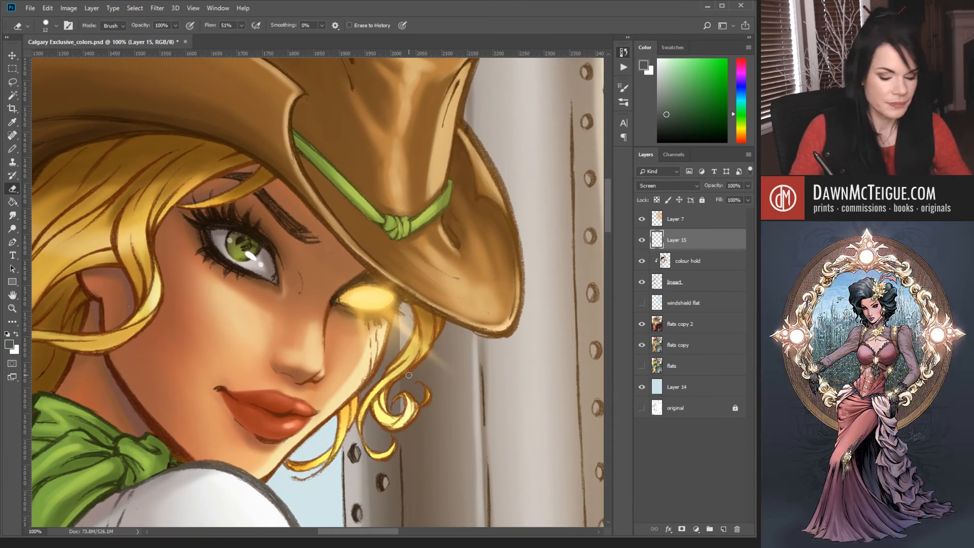
pyautogui.press('b')
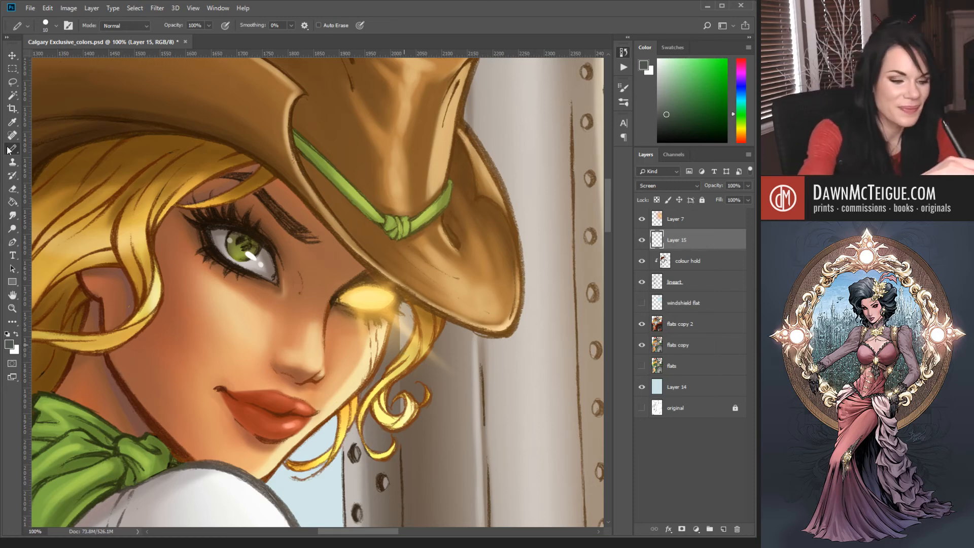
pyautogui.hotkey('shift', 'b')
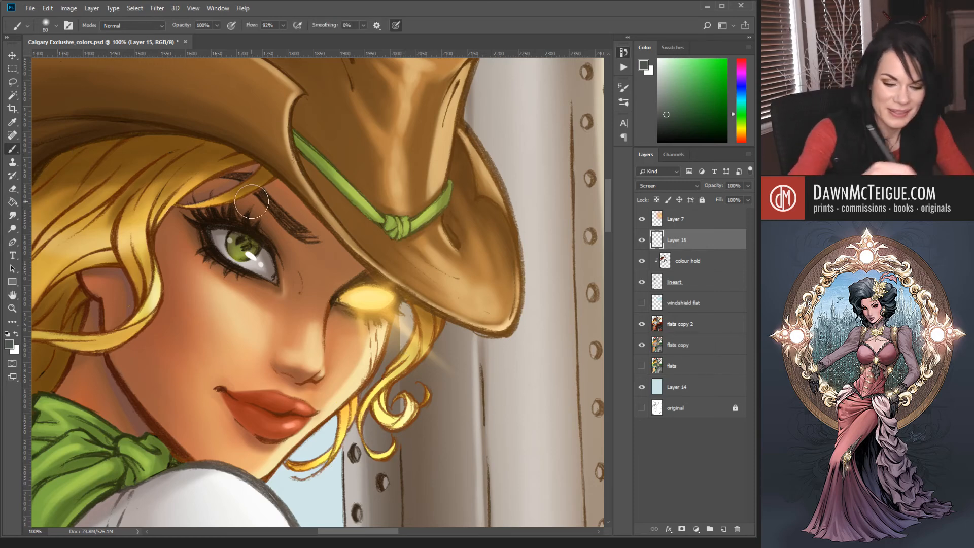
pyautogui.keyDown('alt'); pyautogui.click(373, 296); pyautogui.keyUp('alt')
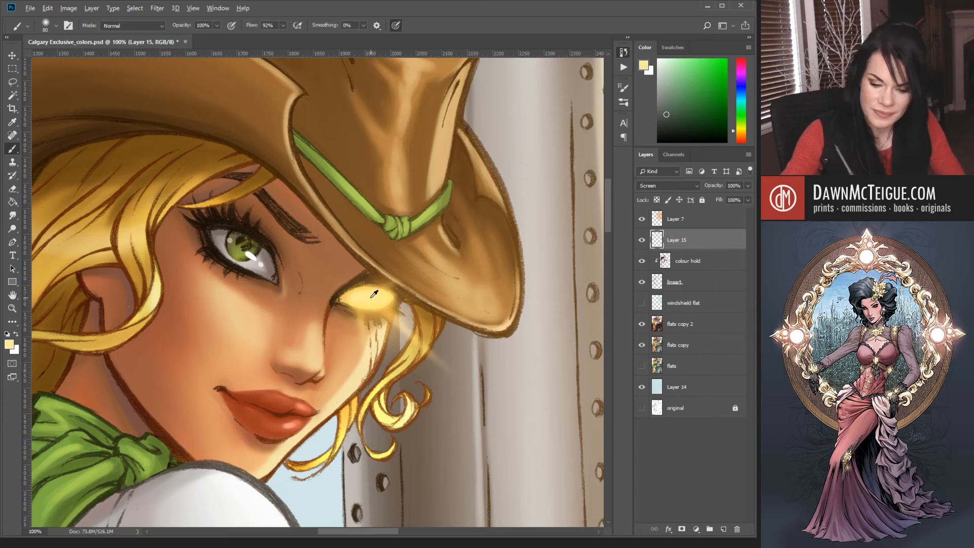
pyautogui.click(669, 58)
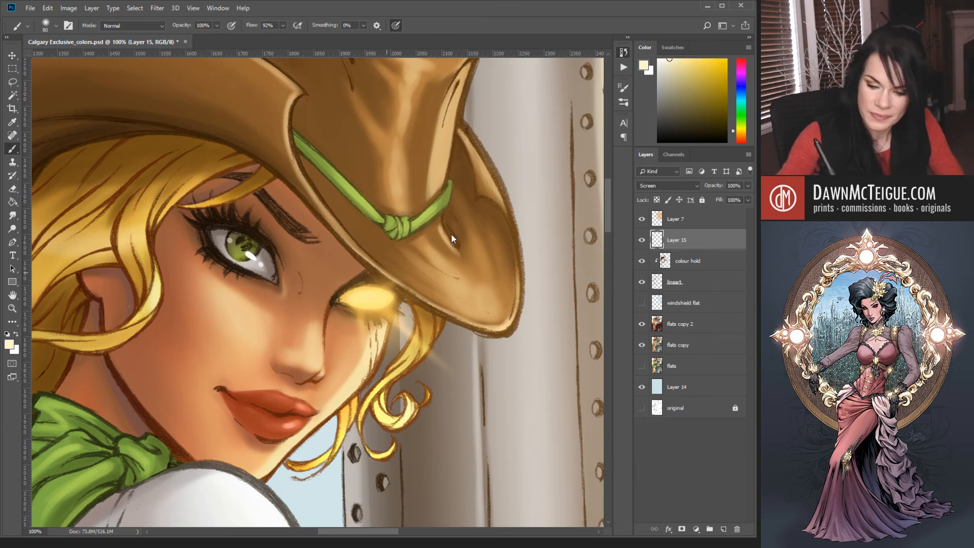
# Reduce the brush to 20 px and paint a brighter pale-yellow core into the glowing eye.
pyautogui.press('[')
pyautogui.press('[')
pyautogui.press('[')
pyautogui.press('[')
pyautogui.press('[')
pyautogui.press('[')
pyautogui.press('[')
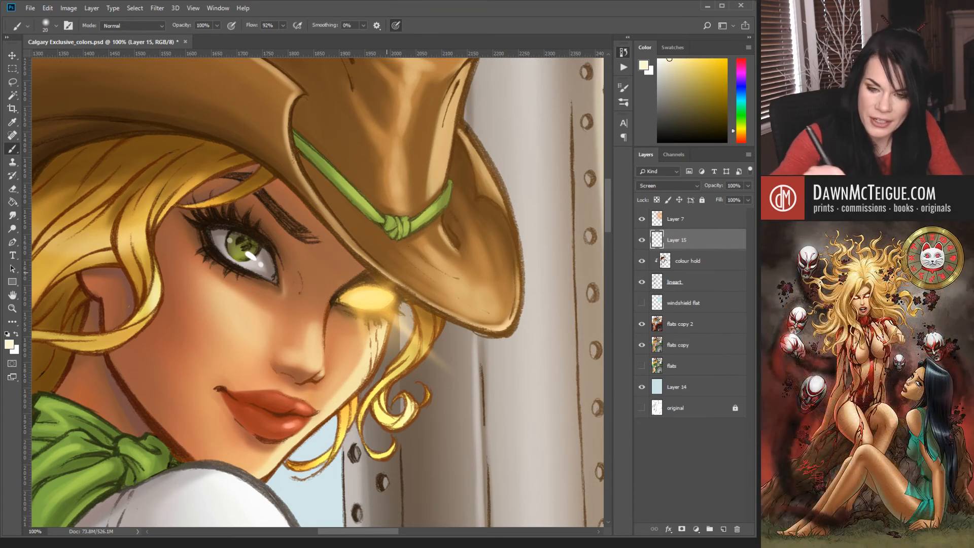
pyautogui.press('[')
pyautogui.press('[')
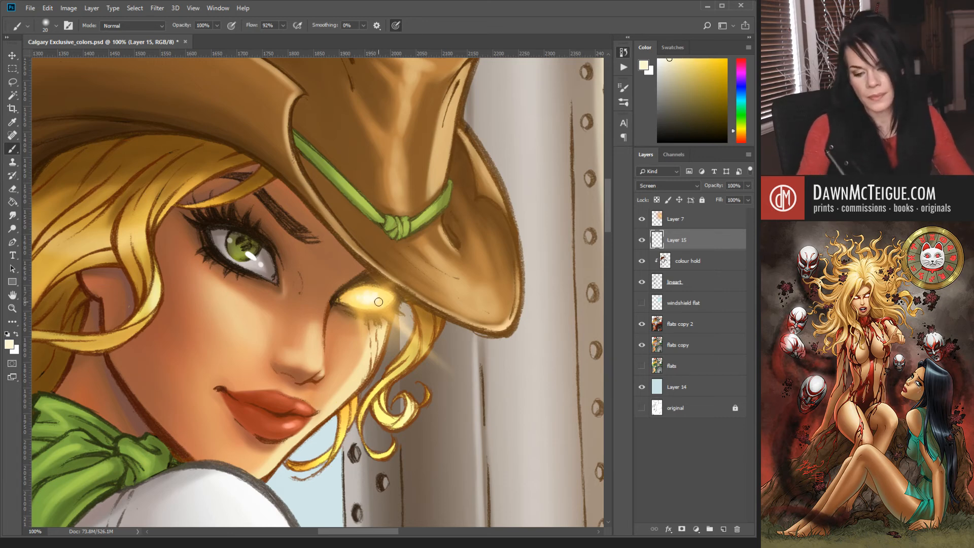
# Examine the brightened eye glow both in the full composition and close up on the face.
pyautogui.keyDown('ctrl'); pyautogui.keyDown('alt'); pyautogui.click(431, 285); pyautogui.keyUp('alt'); pyautogui.keyUp('ctrl')
pyautogui.keyDown('ctrl'); pyautogui.keyDown('alt'); pyautogui.click(434, 286); pyautogui.keyUp('alt'); pyautogui.keyUp('ctrl')
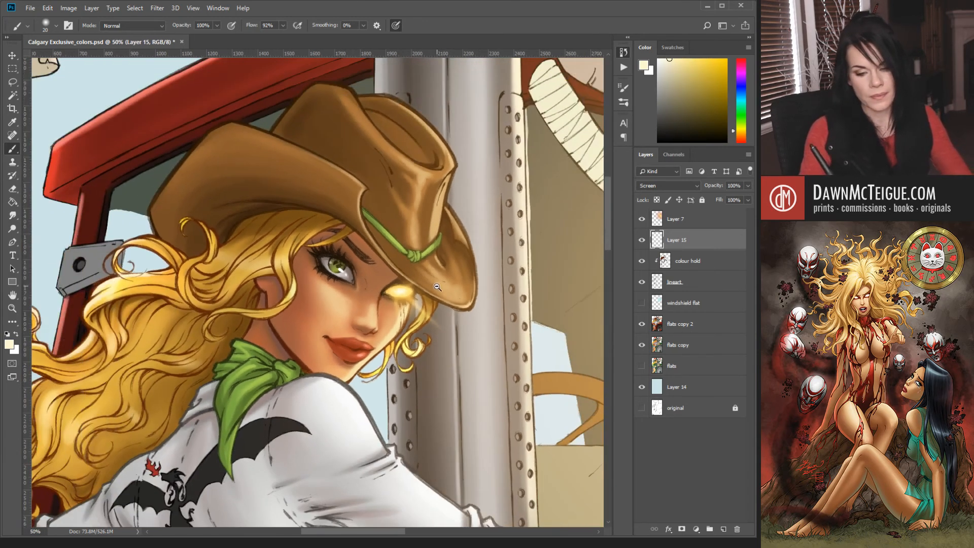
pyautogui.keyDown('ctrl'); pyautogui.keyDown('alt'); pyautogui.click(436, 287); pyautogui.keyUp('alt'); pyautogui.keyUp('ctrl')
pyautogui.keyDown('ctrl'); pyautogui.keyDown('alt'); pyautogui.click(441, 293); pyautogui.keyUp('alt'); pyautogui.keyUp('ctrl')
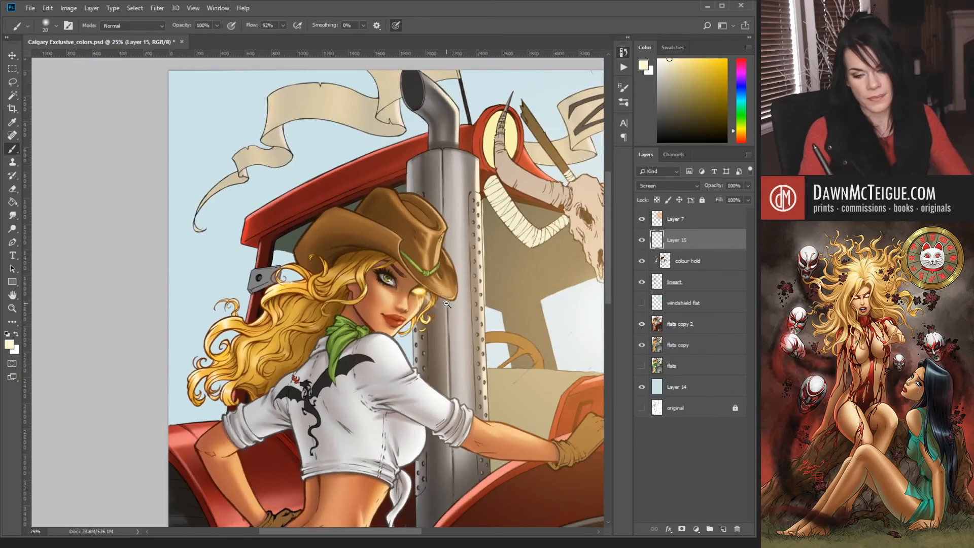
pyautogui.keyDown('ctrl'); pyautogui.keyDown('alt'); pyautogui.click(447, 303); pyautogui.keyUp('alt'); pyautogui.keyUp('ctrl')
pyautogui.keyDown('ctrl'); pyautogui.keyDown('alt'); pyautogui.click(456, 311); pyautogui.keyUp('alt'); pyautogui.keyUp('ctrl')
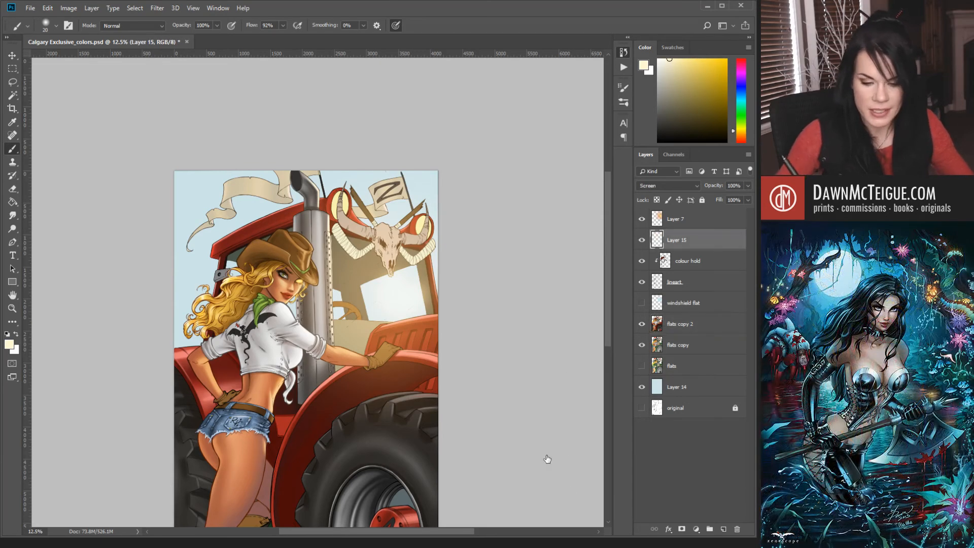
pyautogui.keyDown('ctrl'); pyautogui.click(333, 301); pyautogui.keyUp('ctrl')
pyautogui.keyDown('ctrl'); pyautogui.click(333, 300); pyautogui.keyUp('ctrl')
pyautogui.keyDown('ctrl'); pyautogui.click(333, 301); pyautogui.keyUp('ctrl')
pyautogui.keyDown('ctrl'); pyautogui.click(333, 301); pyautogui.keyUp('ctrl')
pyautogui.keyDown('ctrl'); pyautogui.click(333, 301); pyautogui.keyUp('ctrl')
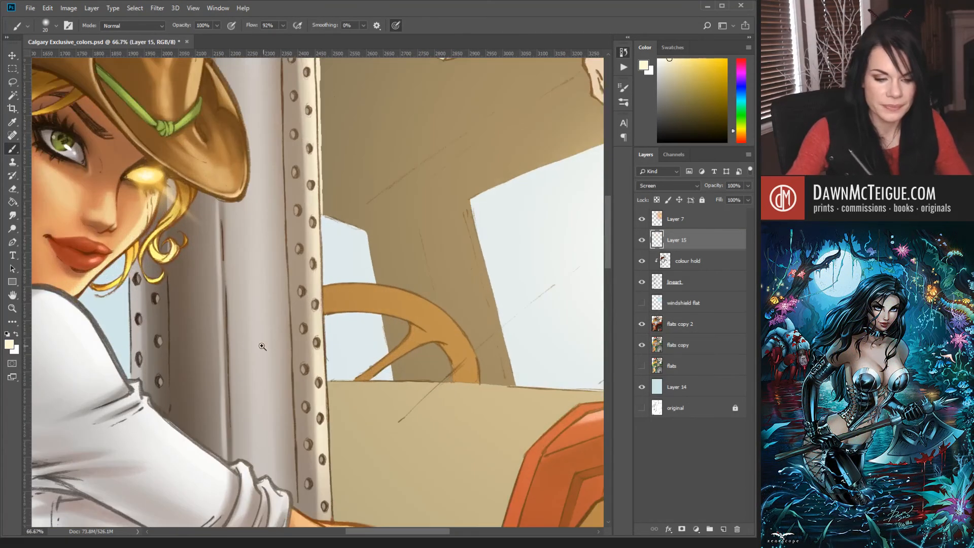
pyautogui.moveTo(263, 347)
pyautogui.mouseDown()
pyautogui.moveTo(334, 395)
pyautogui.moveTo(479, 447)
pyautogui.moveTo(459, 424)
pyautogui.mouseUp()
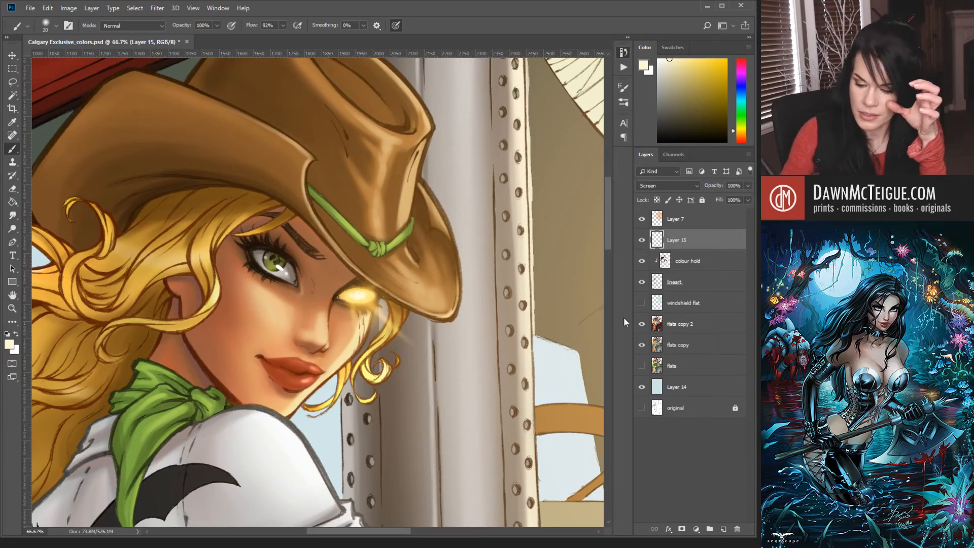
# Compare the face with and without the eye glow on Layer 15, leaving the layer shown and selected.
pyautogui.keyDown('ctrl'); pyautogui.click(572, 349); pyautogui.keyUp('ctrl')
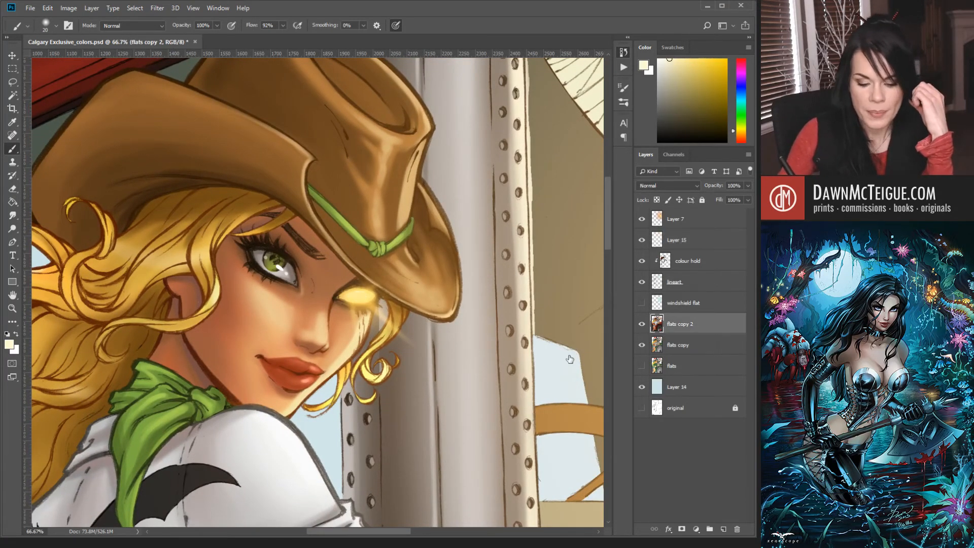
pyautogui.keyDown('ctrl'); pyautogui.click(571, 512); pyautogui.keyUp('ctrl')
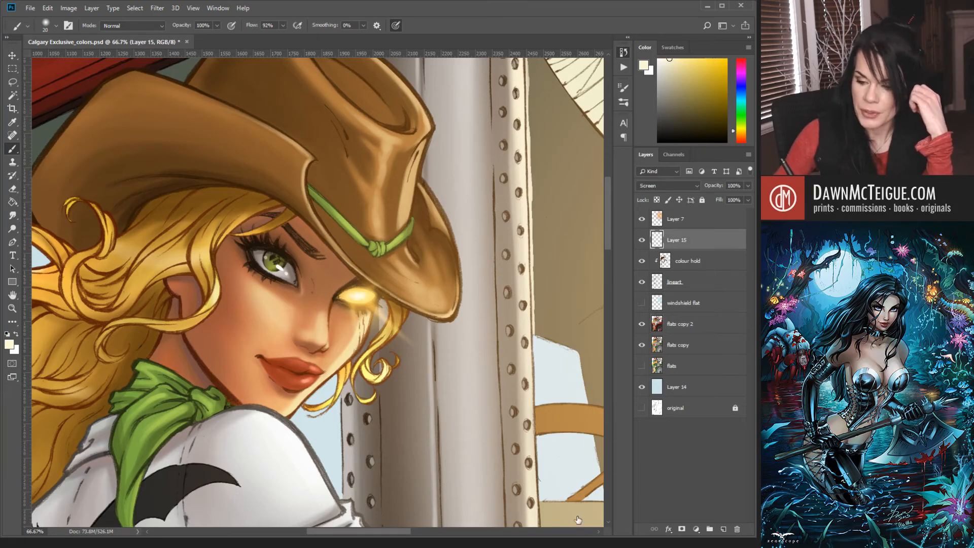
pyautogui.click(642, 242)
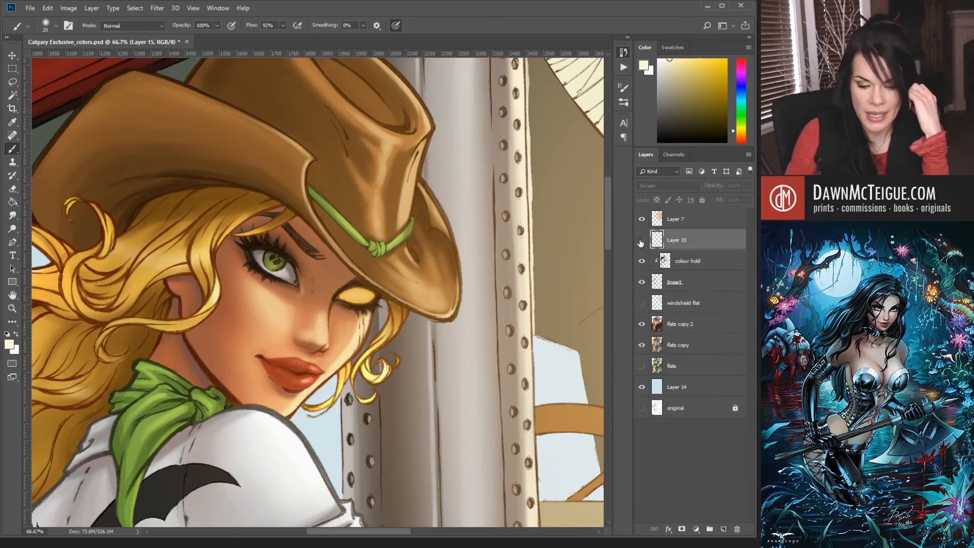
pyautogui.click(642, 241)
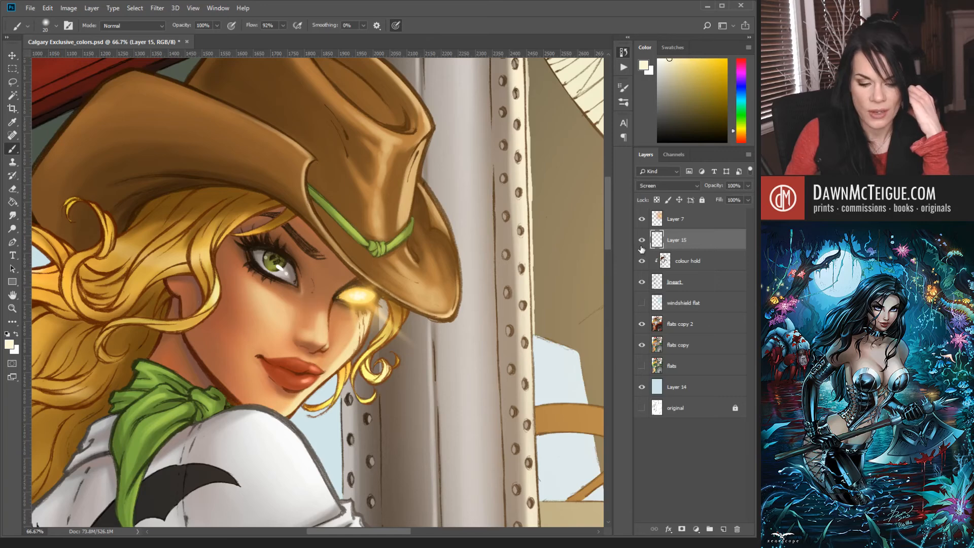
pyautogui.click(642, 242)
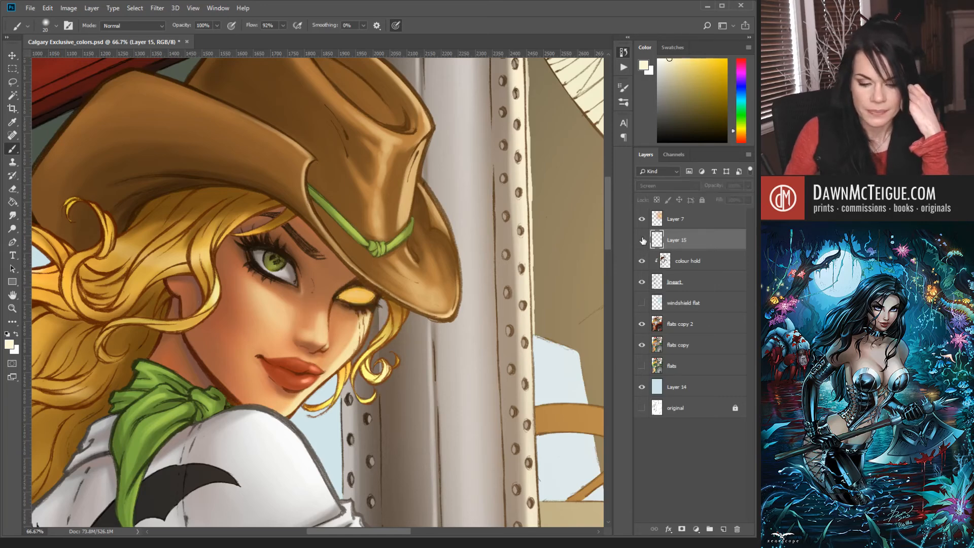
pyautogui.click(642, 241)
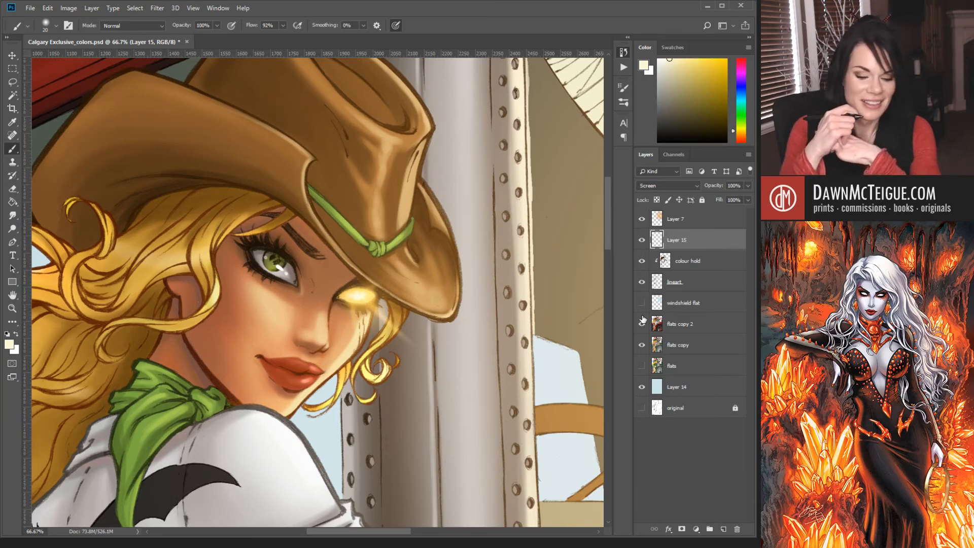
# Hide Layer 7 to show the full illustration without its warm glow.
pyautogui.keyDown('alt'); pyautogui.click(401, 324); pyautogui.keyUp('alt')
pyautogui.keyDown('alt'); pyautogui.click(400, 335); pyautogui.keyUp('alt')
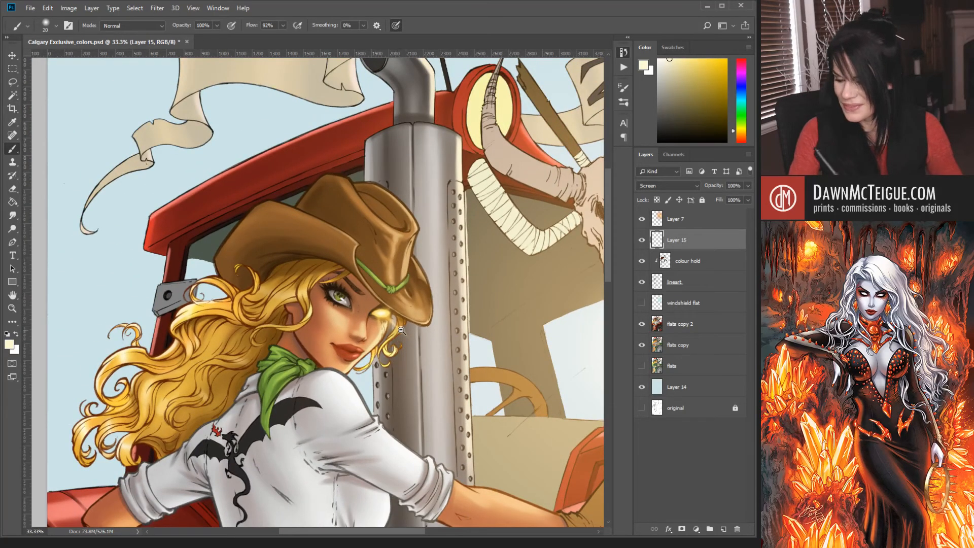
pyautogui.click(409, 368)
pyautogui.keyDown('alt'); pyautogui.click(408, 365); pyautogui.keyUp('alt')
pyautogui.keyDown('alt'); pyautogui.click(407, 367); pyautogui.keyUp('alt')
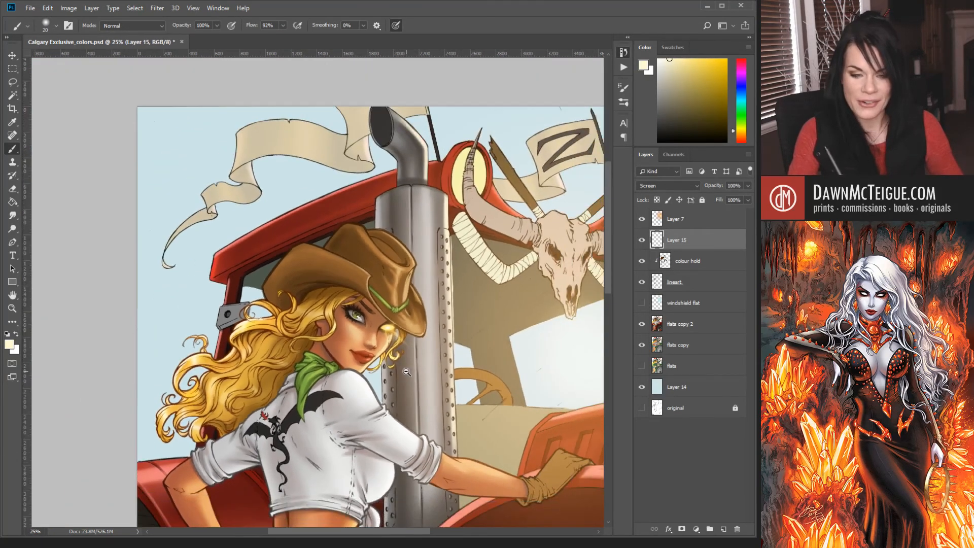
pyautogui.moveTo(407, 366); pyautogui.dragTo(346, 322)
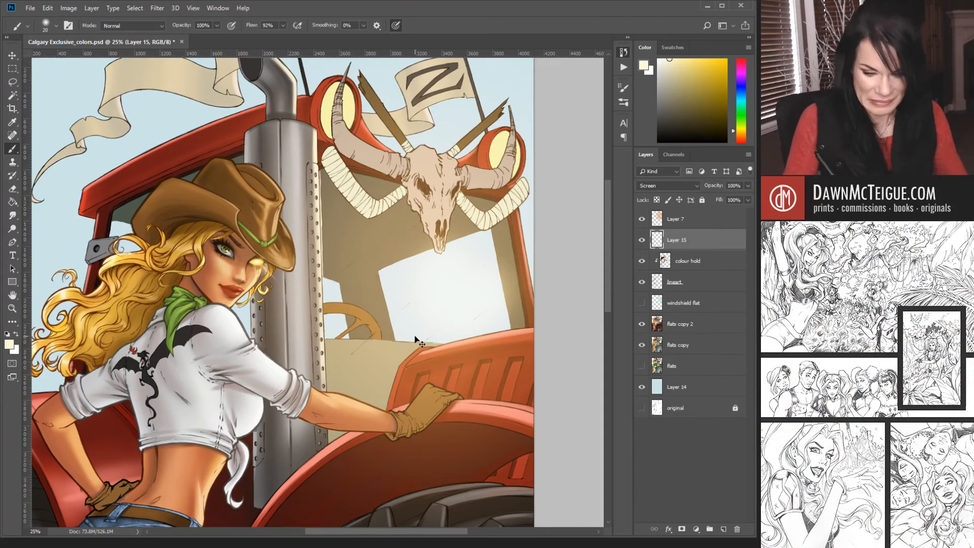
pyautogui.hotkey('ctrl', '-')
pyautogui.click(642, 218)
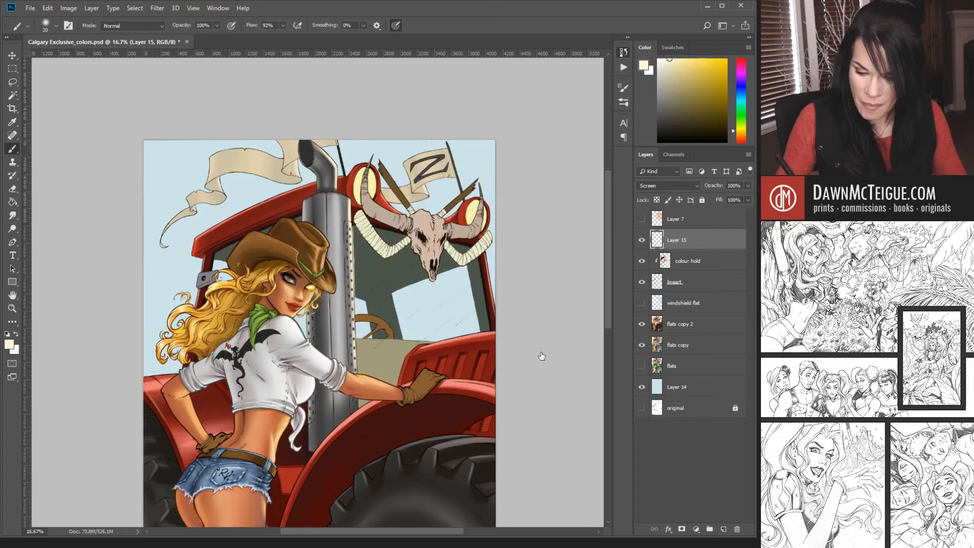
# Try selecting the skull's flat colour on flats copy with the Magic Wand at tolerance 45, and return to flats copy 2 with the Brush.
pyautogui.click(706, 347)
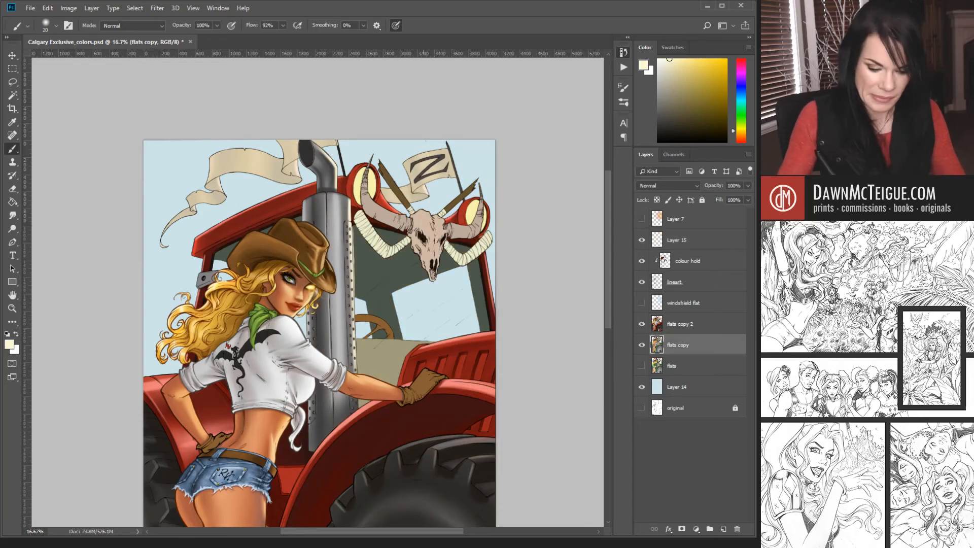
pyautogui.press('w')
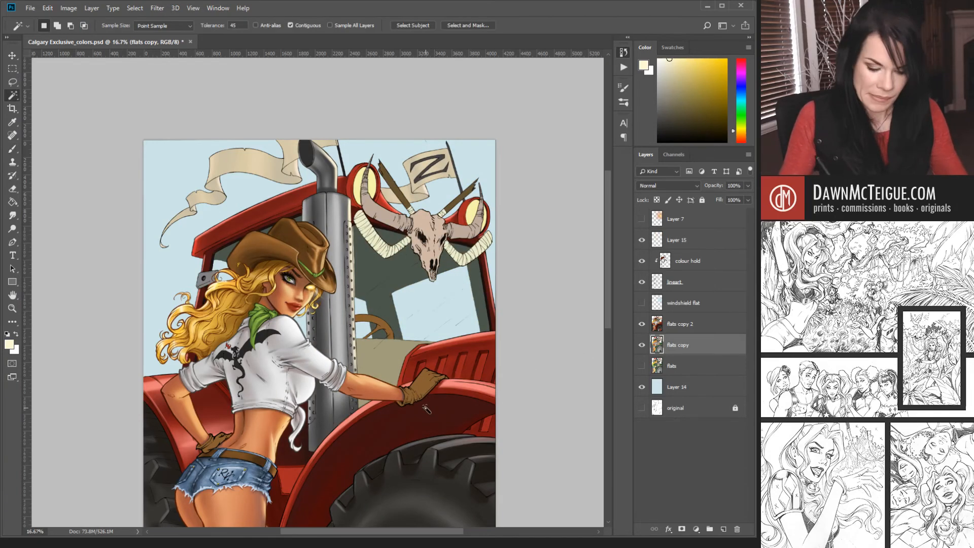
pyautogui.click(438, 251)
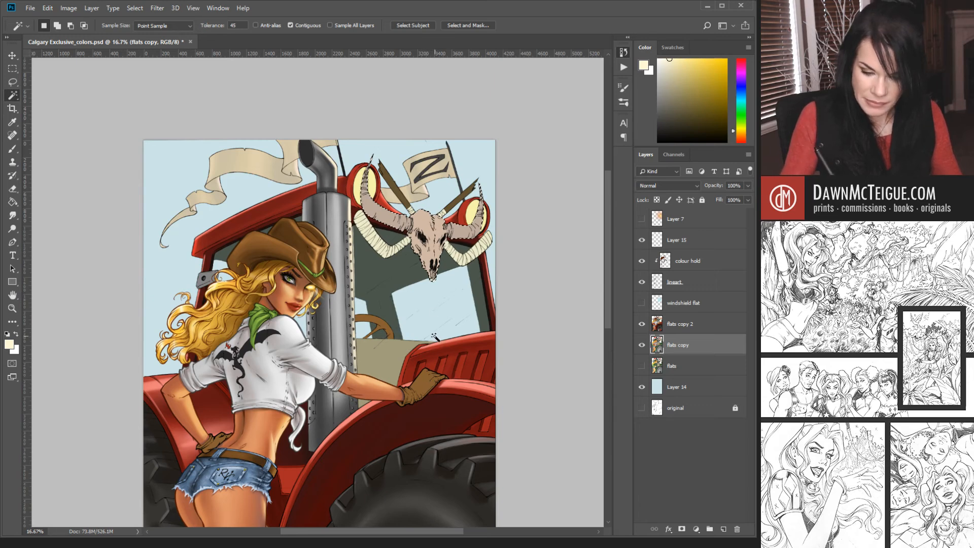
pyautogui.click(700, 328)
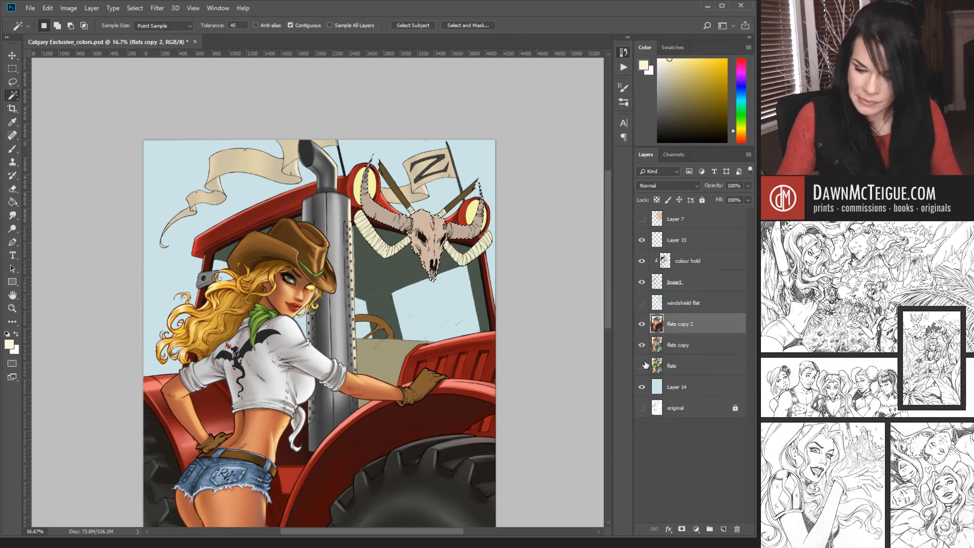
pyautogui.press('b')
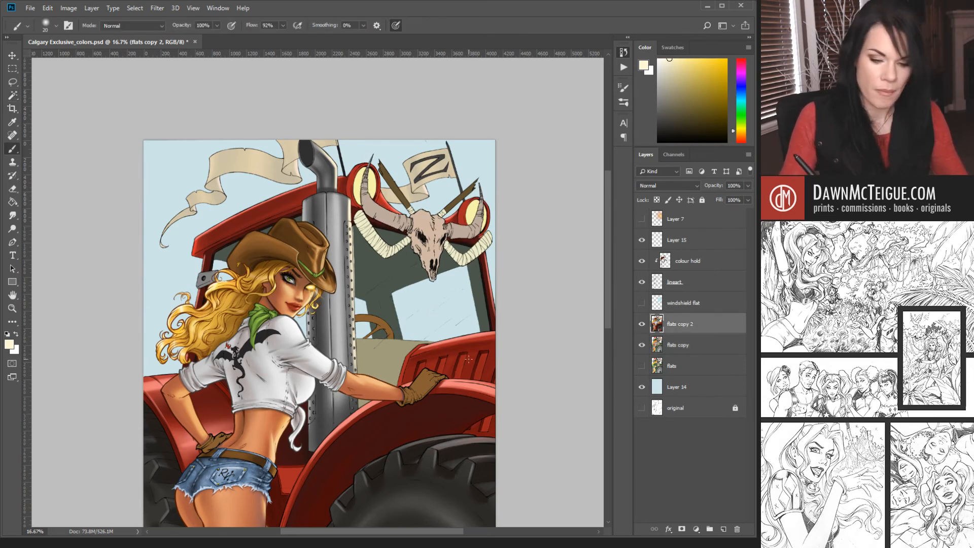
# Add a new layer on top, sample dark red from the tractor roof and harden the brush for lettering the banner.
pyautogui.scroll(1, 458, 251)
pyautogui.keyDown('ctrl'); pyautogui.click(458, 256); pyautogui.keyUp('ctrl')
pyautogui.moveTo(293, 330); pyautogui.dragTo(387, 420)
pyautogui.moveTo(236, 421); pyautogui.dragTo(393, 445)
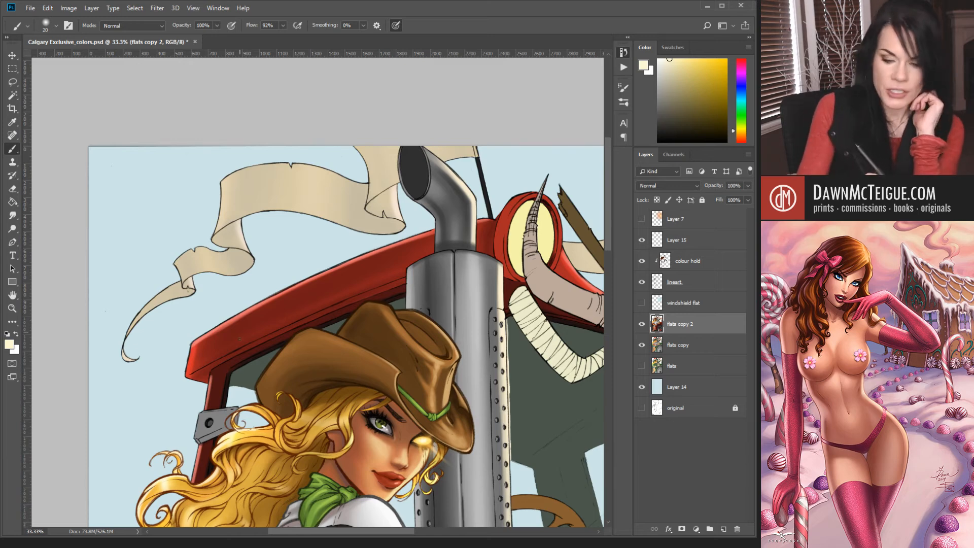
pyautogui.click(724, 529)
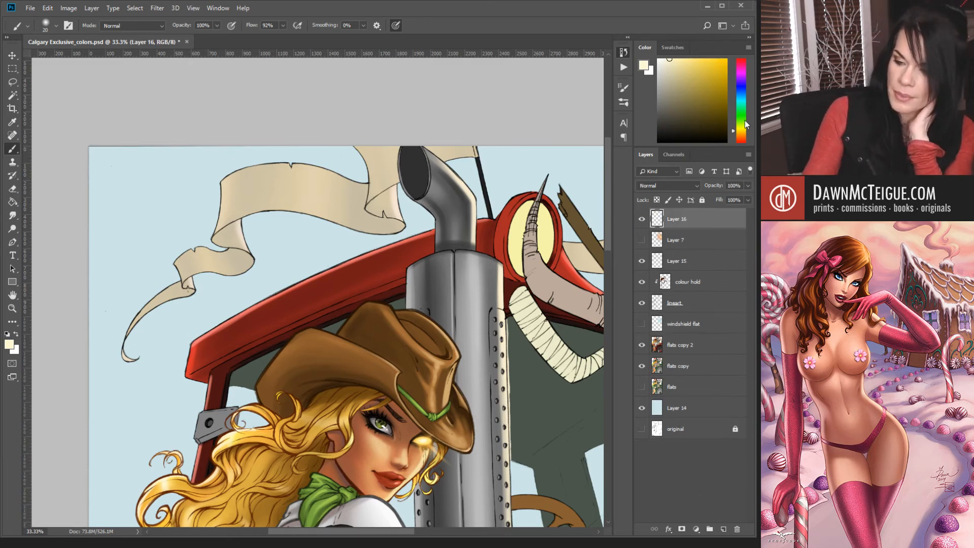
pyautogui.moveTo(734, 136); pyautogui.dragTo(735, 142)
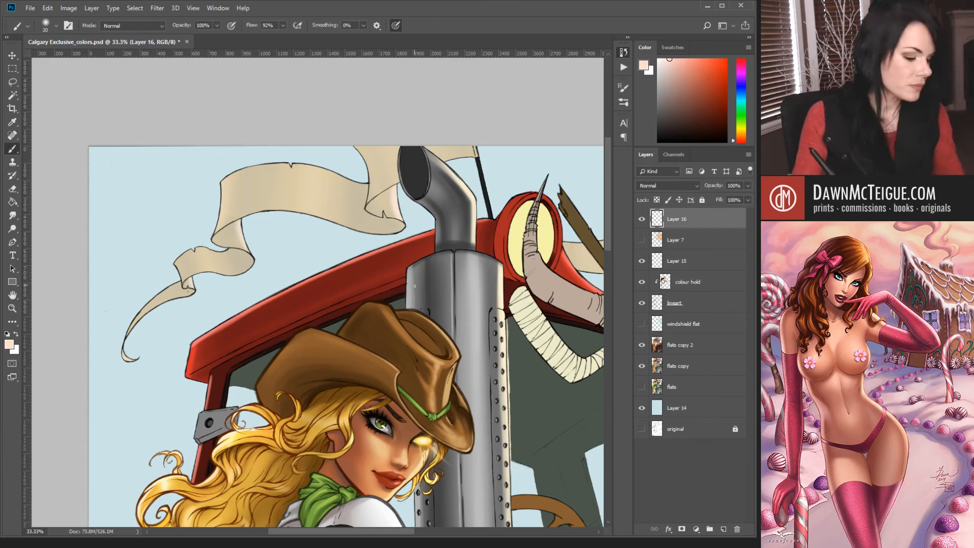
pyautogui.keyDown('alt'); pyautogui.click(340, 287); pyautogui.keyUp('alt')
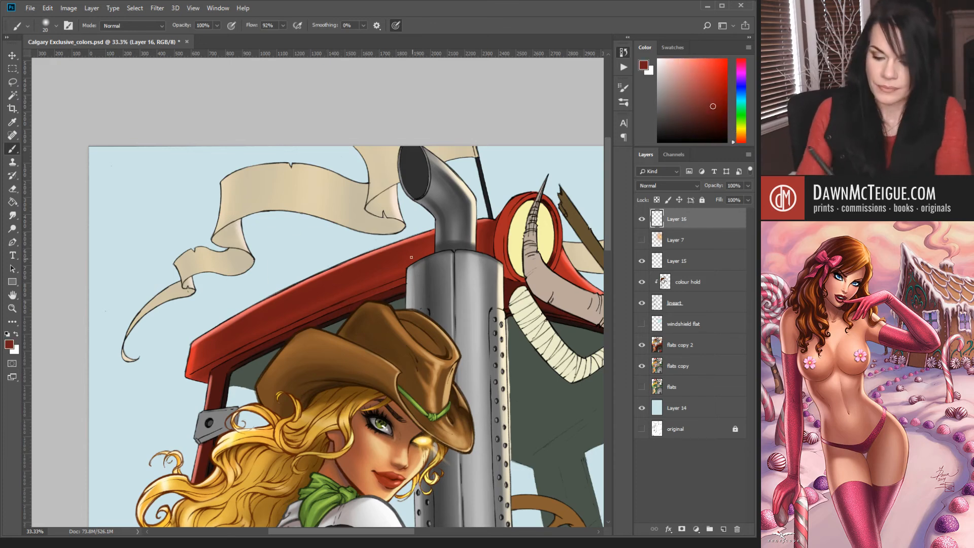
pyautogui.hotkey('shift', ']')
pyautogui.hotkey('shift', ']')
pyautogui.hotkey('shift', ']')
pyautogui.hotkey('shift', ']')
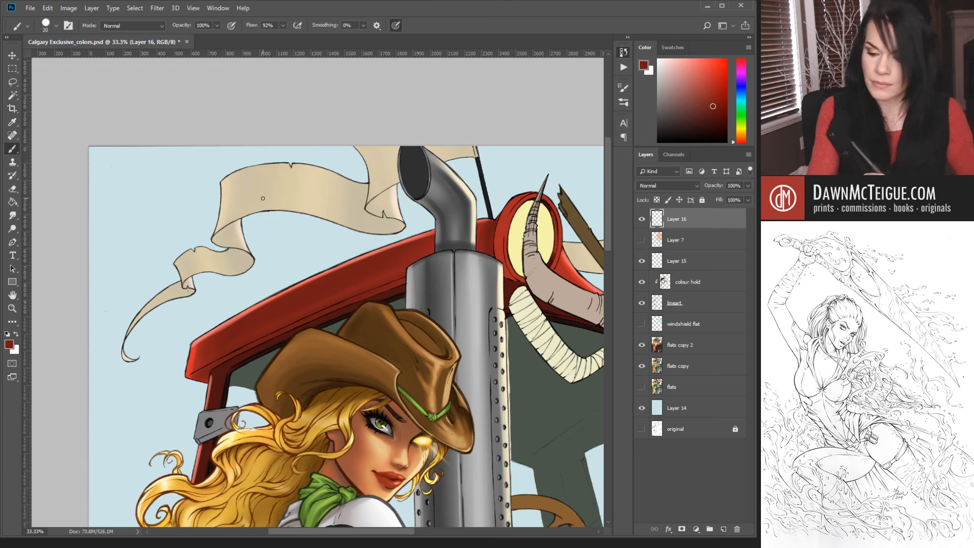
# Try hand-lettering CALGARY in dark red across the long banner, and clear the attempt from Layer 16.
pyautogui.moveTo(254, 175); pyautogui.dragTo(250, 208)
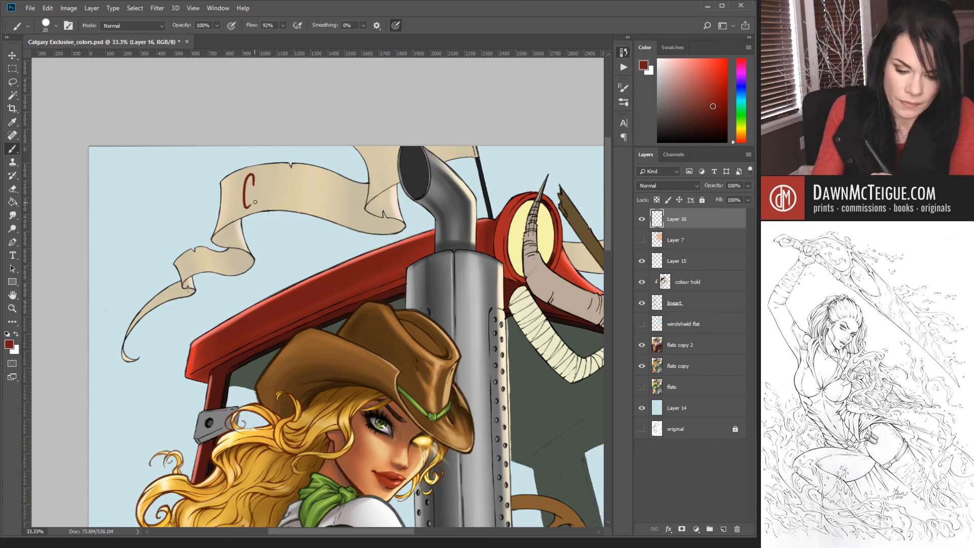
pyautogui.hotkey('ctrl', 'z')
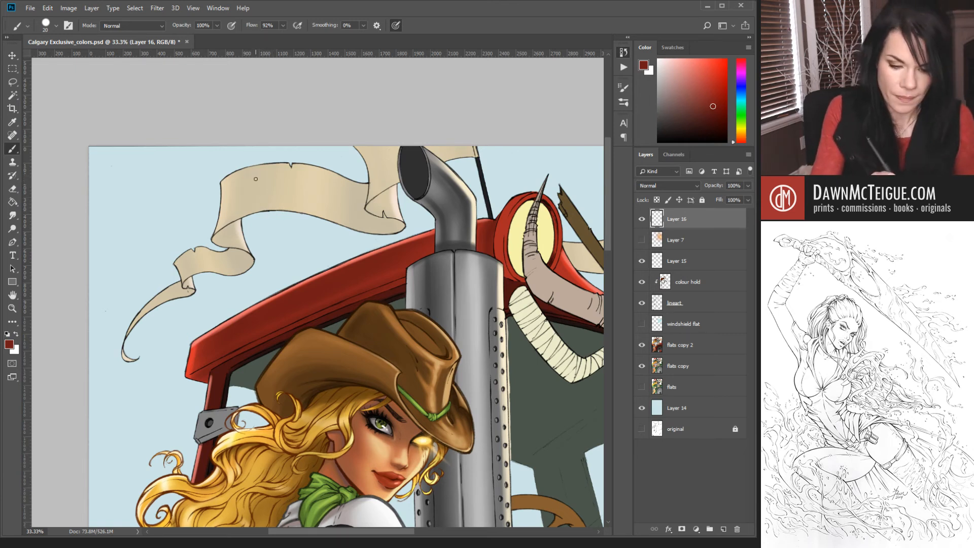
pyautogui.moveTo(257, 179)
pyautogui.mouseDown()
pyautogui.moveTo(260, 205)
pyautogui.moveTo(344, 216)
pyautogui.mouseUp()
pyautogui.moveTo(330, 206)
pyautogui.mouseDown()
pyautogui.moveTo(345, 203)
pyautogui.moveTo(345, 221)
pyautogui.moveTo(361, 224)
pyautogui.moveTo(379, 203)
pyautogui.moveTo(366, 230)
pyautogui.mouseUp()
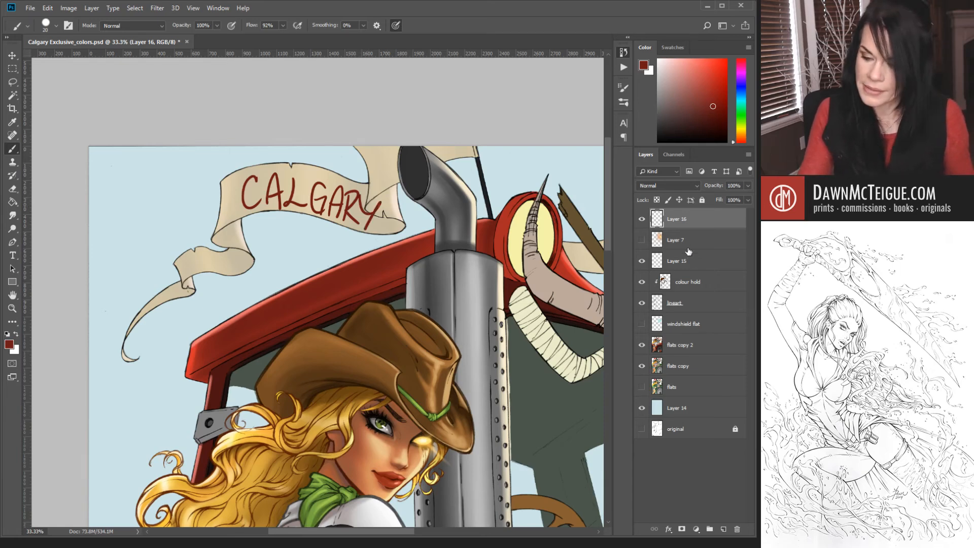
pyautogui.press('Delete')
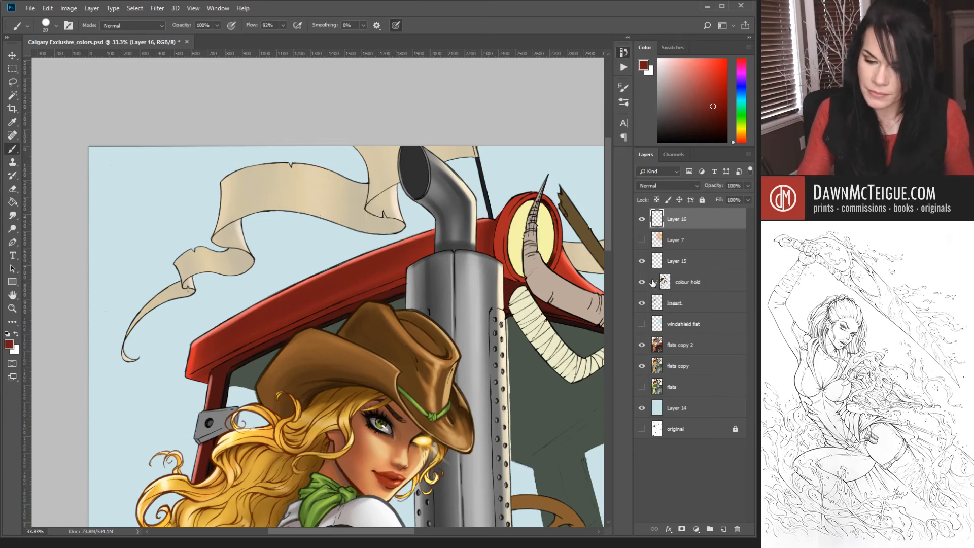
# Hand-letter CALGARY closer to the banner's outer end and add small swirls on the neighbouring ribbon folds.
pyautogui.moveTo(249, 178); pyautogui.dragTo(251, 207)
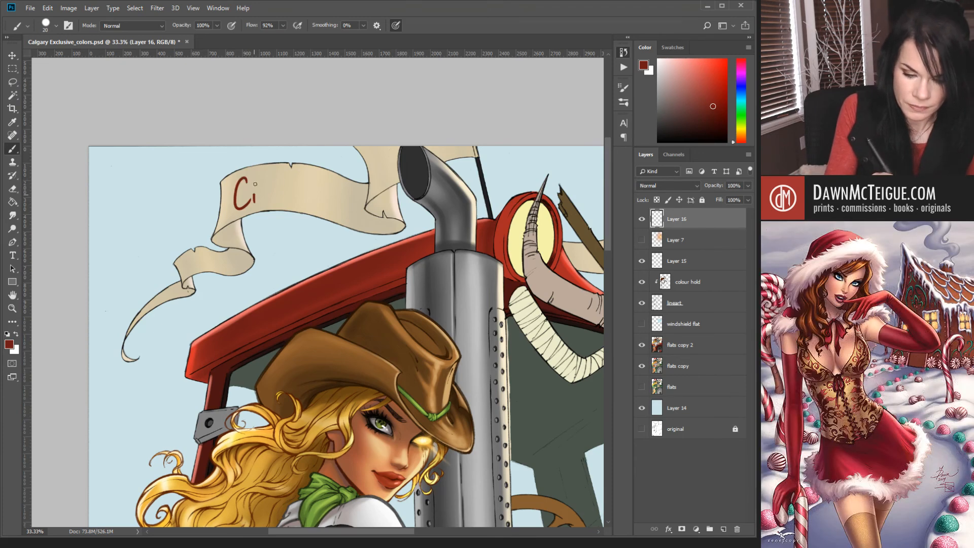
pyautogui.moveTo(258, 170); pyautogui.dragTo(265, 203)
pyautogui.moveTo(254, 193)
pyautogui.mouseDown()
pyautogui.moveTo(302, 191)
pyautogui.moveTo(321, 212)
pyautogui.mouseUp()
pyautogui.moveTo(307, 196)
pyautogui.mouseDown()
pyautogui.moveTo(322, 195)
pyautogui.moveTo(328, 214)
pyautogui.moveTo(330, 204)
pyautogui.mouseUp()
pyautogui.moveTo(330, 205)
pyautogui.mouseDown()
pyautogui.moveTo(341, 218)
pyautogui.moveTo(358, 206)
pyautogui.moveTo(352, 223)
pyautogui.mouseUp()
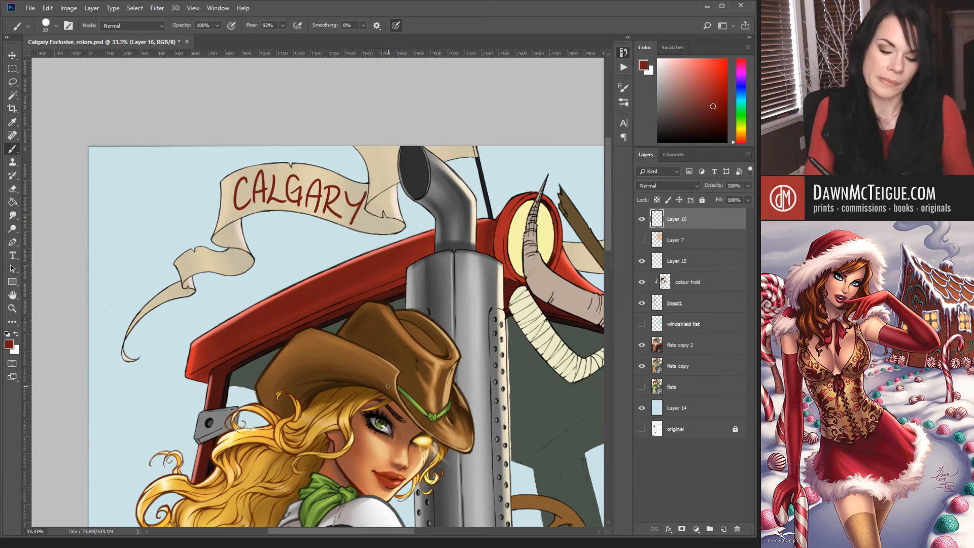
pyautogui.moveTo(370, 183); pyautogui.dragTo(398, 164)
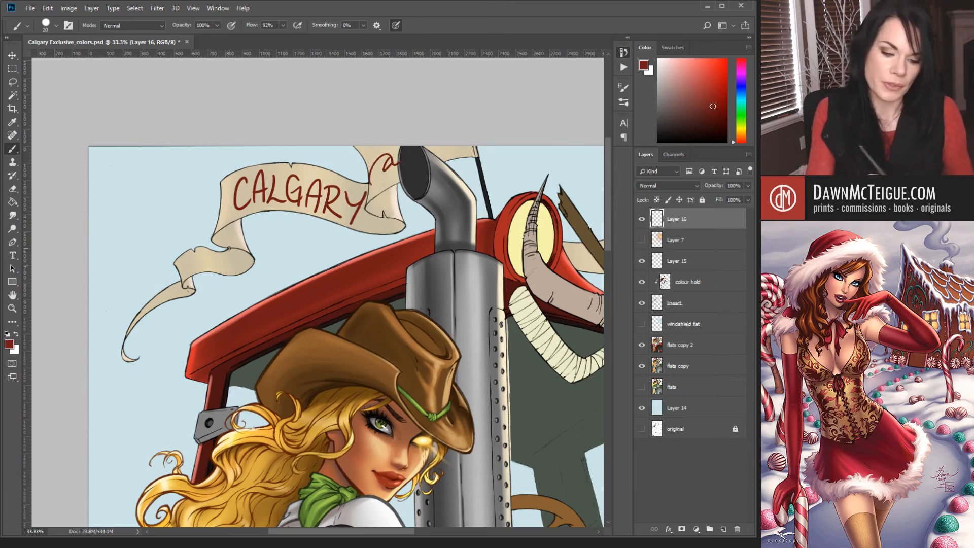
pyautogui.moveTo(235, 260); pyautogui.dragTo(201, 267)
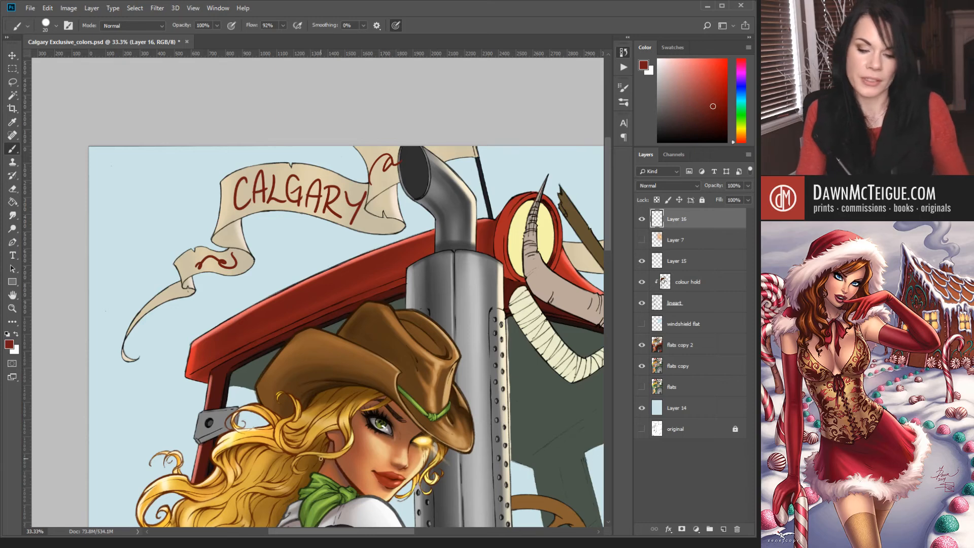
# Outline a tall rectangle in the sky between the page's edge and the CALGARY banner.
pyautogui.keyDown('alt'); pyautogui.click(418, 308); pyautogui.keyUp('alt')
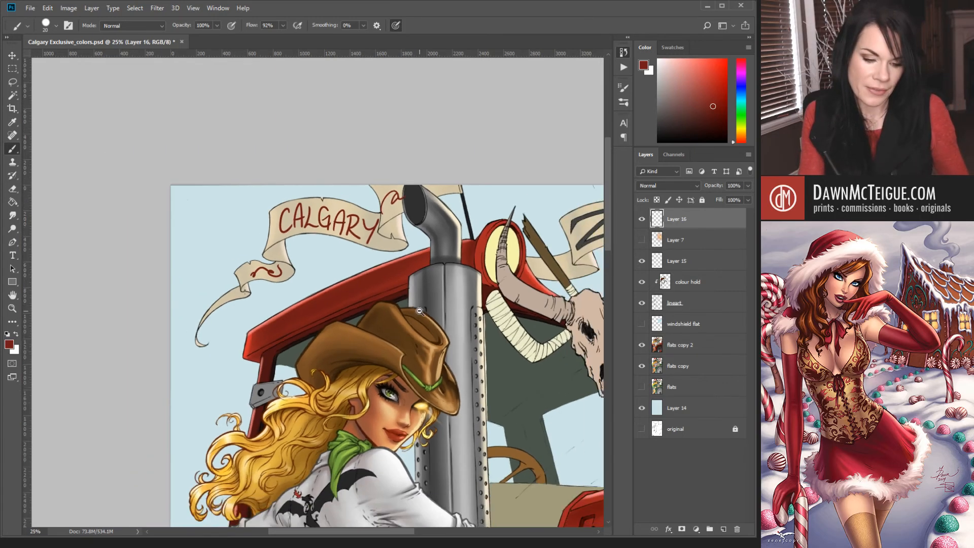
pyautogui.keyDown('alt'); pyautogui.click(420, 311); pyautogui.keyUp('alt')
pyautogui.moveTo(420, 366); pyautogui.dragTo(275, 318)
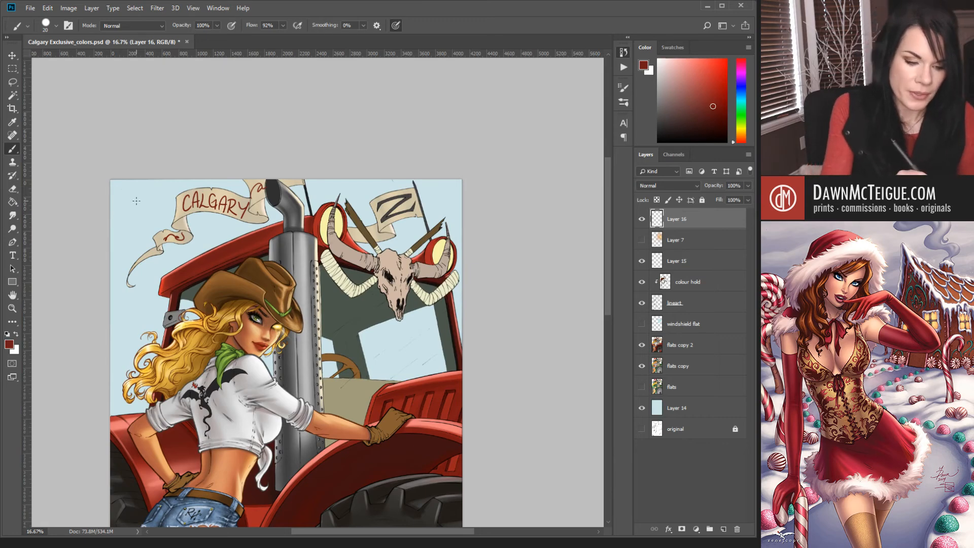
pyautogui.moveTo(119, 257)
pyautogui.mouseDown()
pyautogui.moveTo(123, 194)
pyautogui.moveTo(156, 192)
pyautogui.moveTo(152, 260)
pyautogui.moveTo(118, 254)
pyautogui.mouseUp()
# Sketch a flat oval across the lower part of the big tire, beside the red hub.
pyautogui.moveTo(389, 413)
pyautogui.mouseDown()
pyautogui.moveTo(411, 203)
pyautogui.moveTo(447, 207)
pyautogui.moveTo(415, 180)
pyautogui.moveTo(420, 168)
pyautogui.mouseUp()
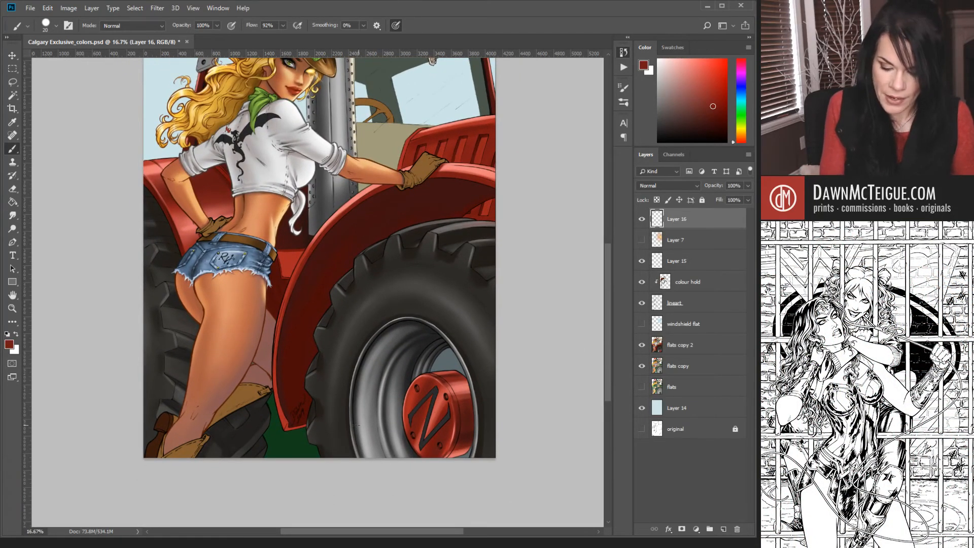
pyautogui.moveTo(242, 420); pyautogui.dragTo(230, 528)
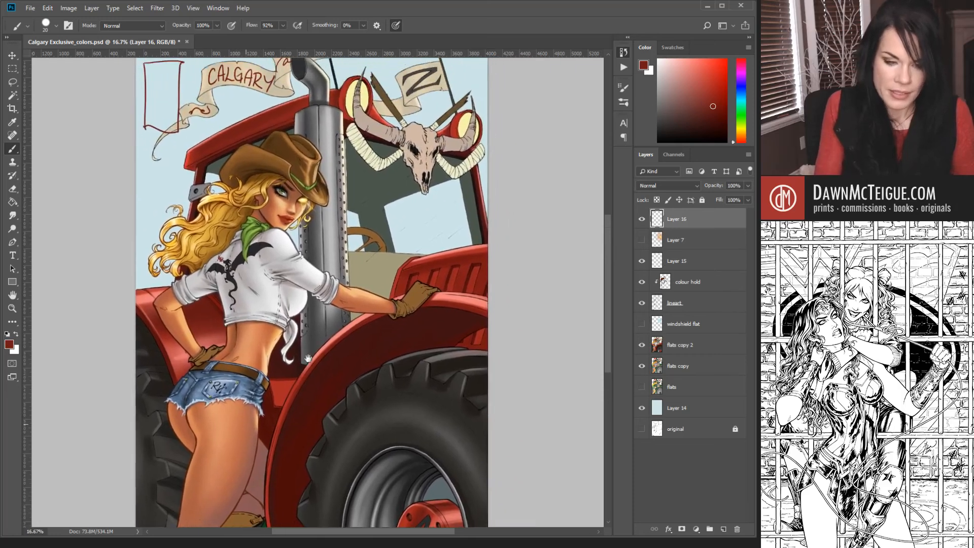
pyautogui.moveTo(301, 341); pyautogui.dragTo(284, 323)
pyautogui.moveTo(363, 442); pyautogui.dragTo(353, 341)
pyautogui.moveTo(346, 431); pyautogui.dragTo(307, 415)
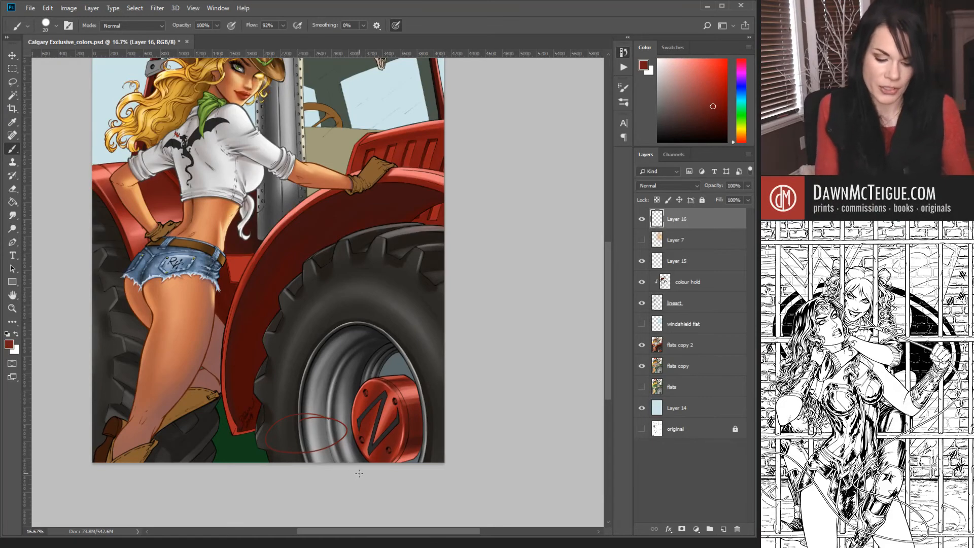
# Undo the last stroke and sketch a corner outline in the sky around the Z flag.
pyautogui.moveTo(323, 245); pyautogui.dragTo(356, 443)
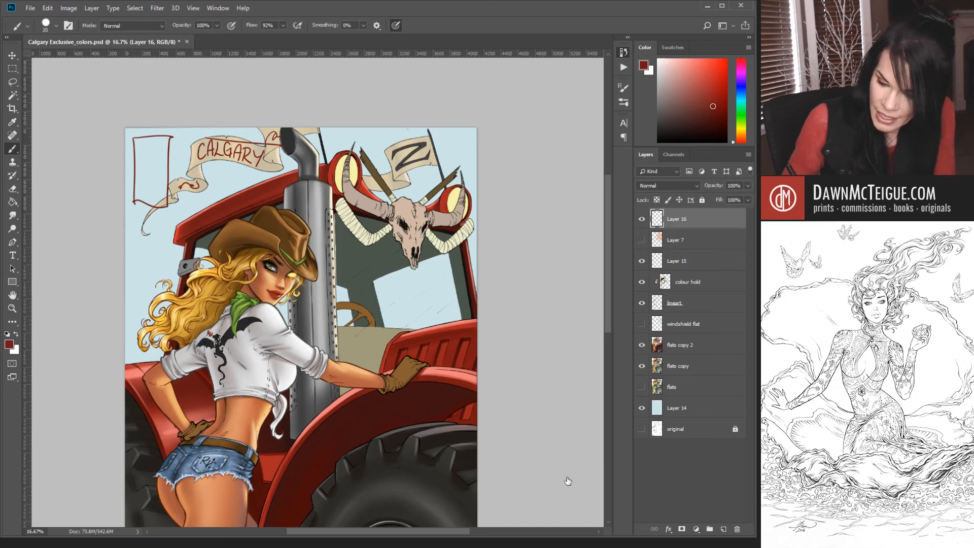
pyautogui.hotkey('ctrl', 'z')
pyautogui.moveTo(420, 141)
pyautogui.mouseDown()
pyautogui.moveTo(465, 144)
pyautogui.moveTo(465, 186)
pyautogui.mouseUp()
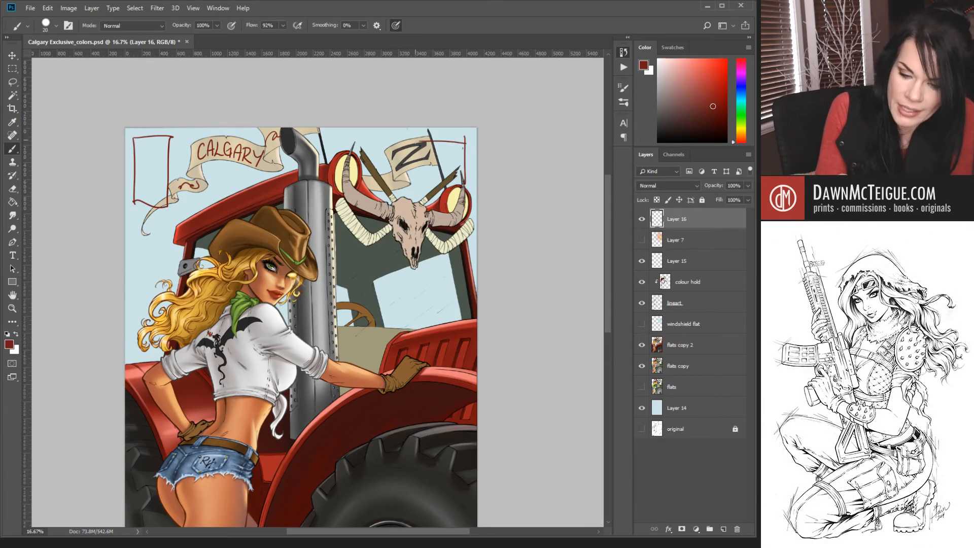
# Place a horizontal guide just inside the page's top edge and a vertical guide just inside its left edge.
pyautogui.moveTo(387, 54); pyautogui.dragTo(397, 137)
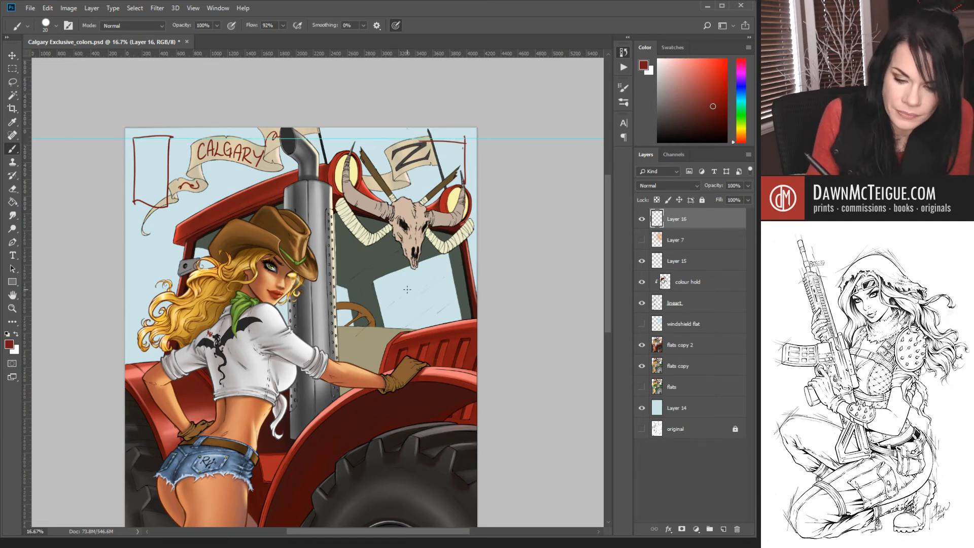
pyautogui.moveTo(30, 325); pyautogui.dragTo(134, 347)
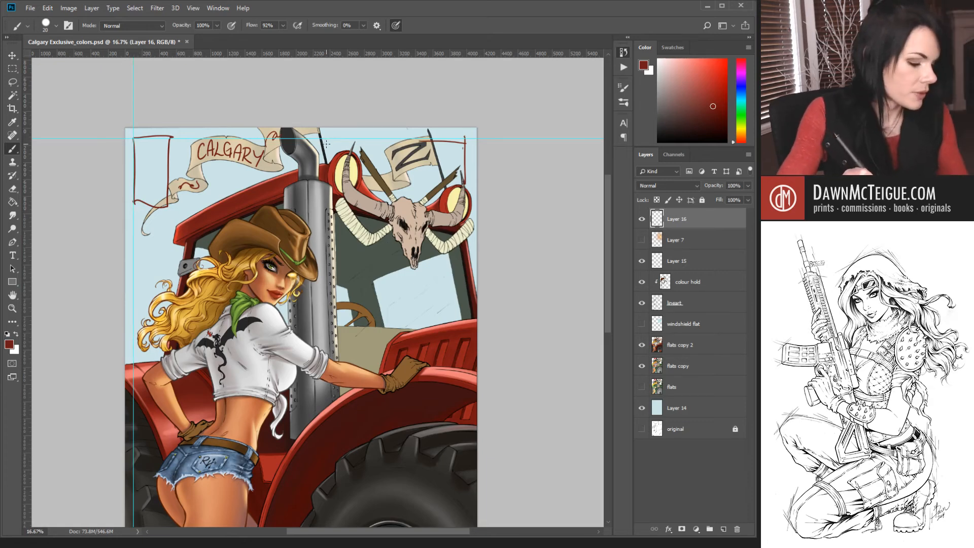
pyautogui.press('v')
pyautogui.moveTo(332, 138); pyautogui.dragTo(332, 136)
# Place a vertical guide just inside the page's right edge and a horizontal guide just inside its bottom edge.
pyautogui.moveTo(380, 354); pyautogui.dragTo(300, 259)
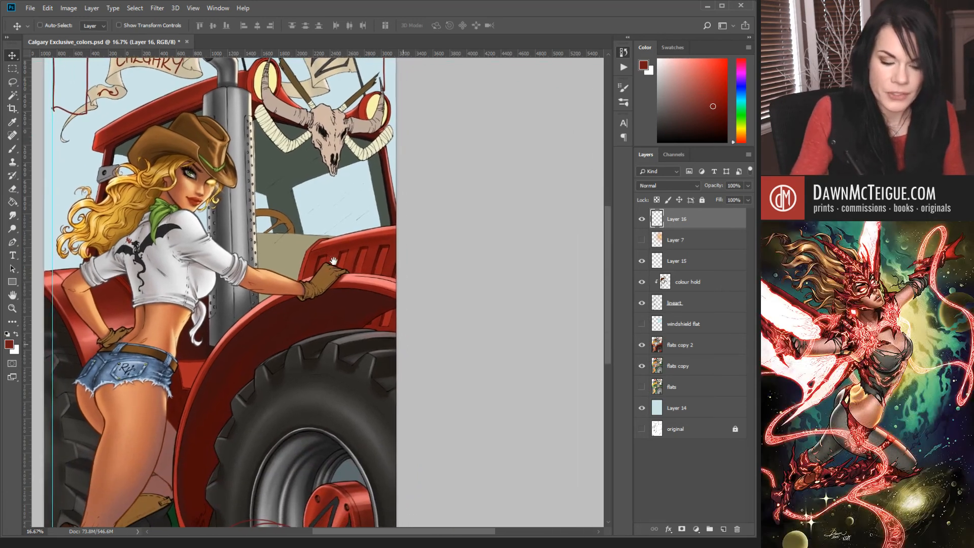
pyautogui.moveTo(29, 339); pyautogui.dragTo(390, 363)
pyautogui.moveTo(297, 442); pyautogui.dragTo(350, 260)
pyautogui.moveTo(306, 53); pyautogui.dragTo(351, 377)
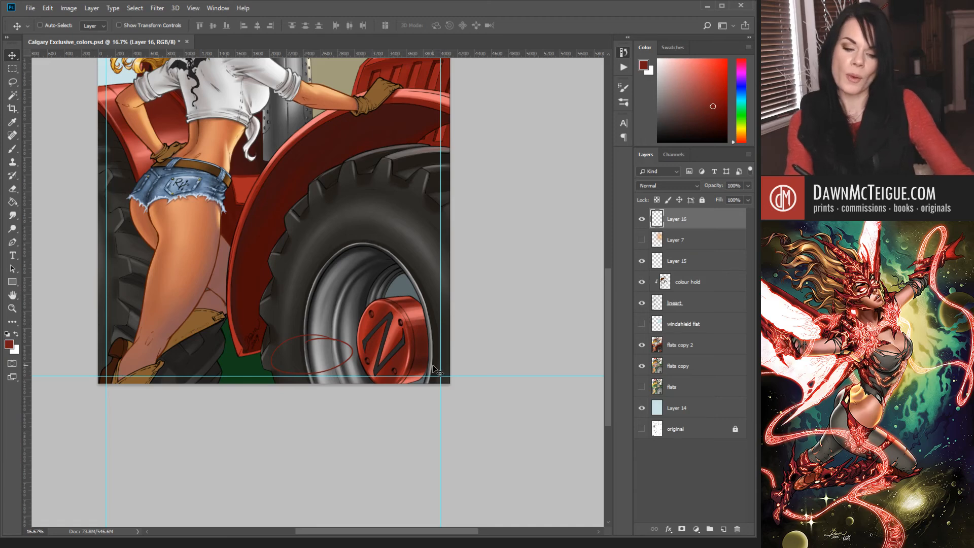
pyautogui.hotkey('ctrl', '-')
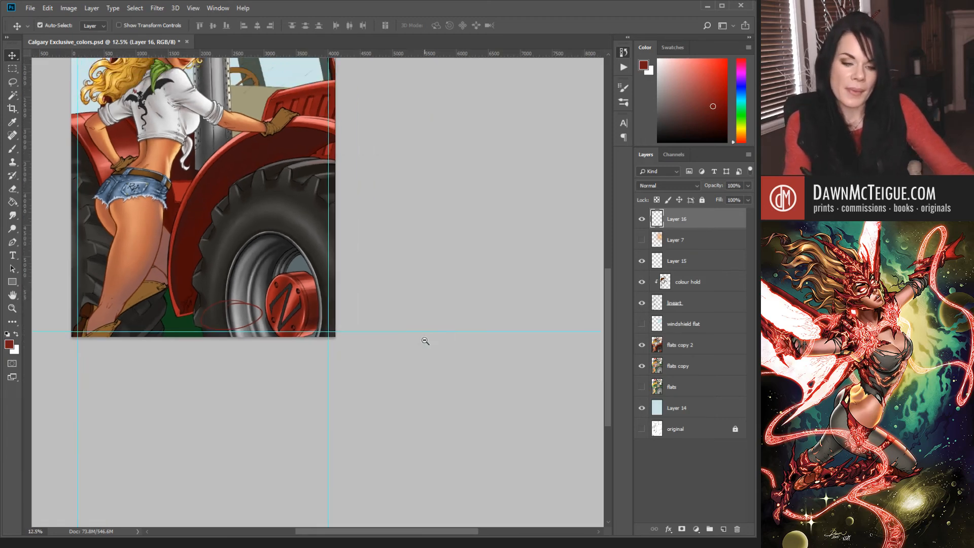
pyautogui.moveTo(305, 272); pyautogui.dragTo(396, 405)
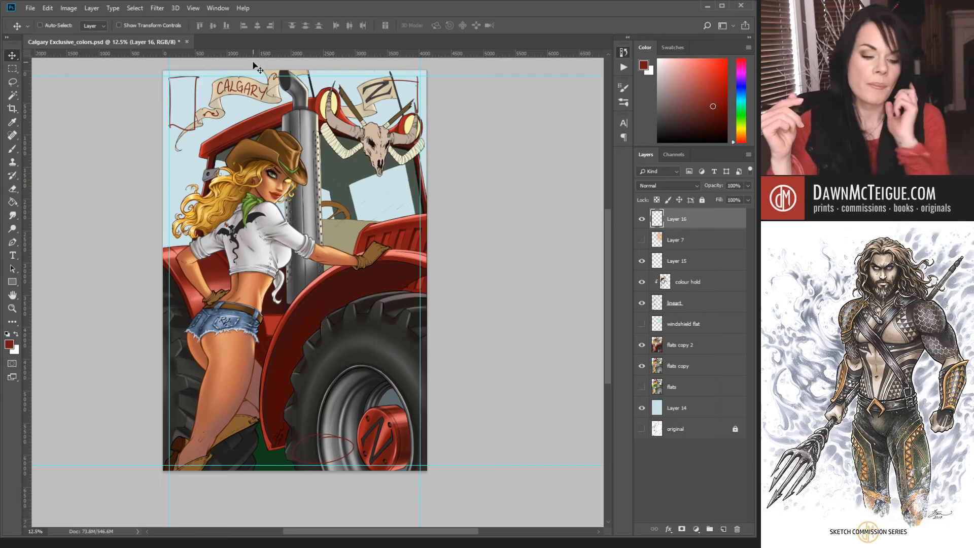
# Erase the sketched corner outline around the Z flag with an enlarged Eraser.
pyautogui.press('e')
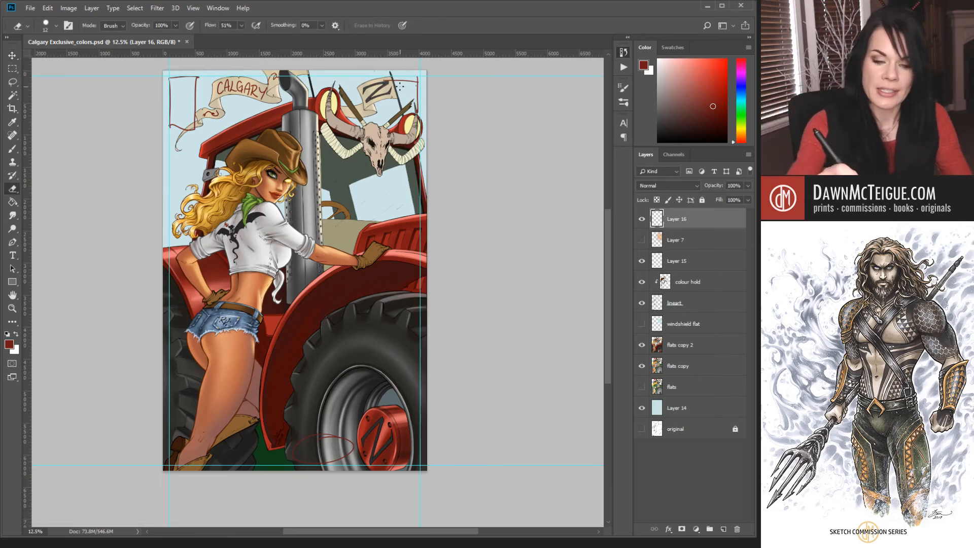
pyautogui.keyDown('alt'); pyautogui.rightClick(481, 108); pyautogui.keyUp('alt')
pyautogui.moveTo(385, 81)
pyautogui.mouseDown()
pyautogui.moveTo(424, 78)
pyautogui.moveTo(417, 109)
pyautogui.mouseUp()
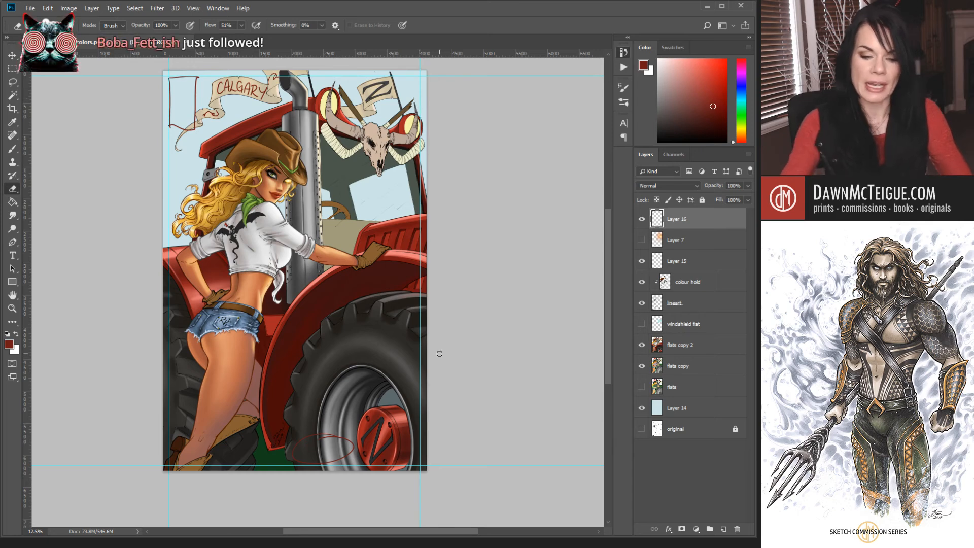
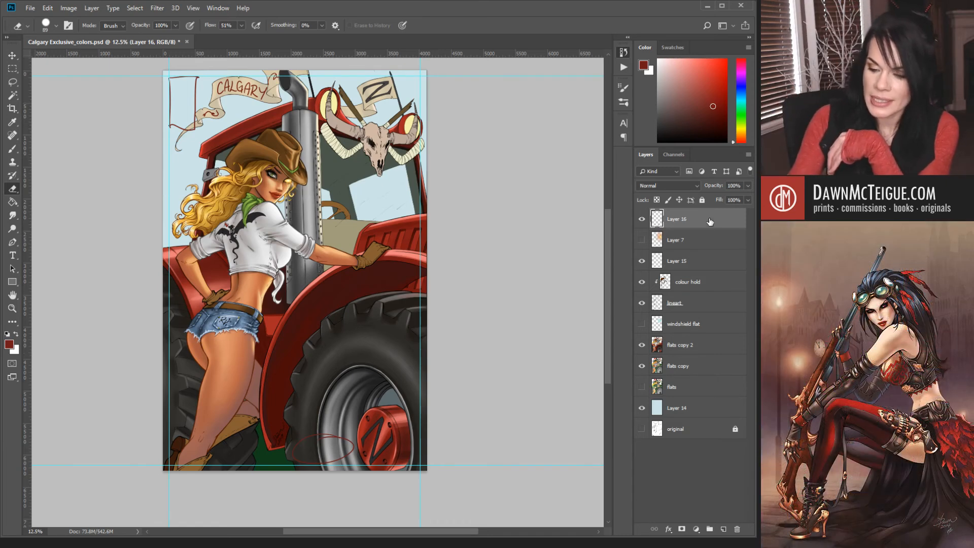
# Delete Layer 16 with its lettering and sketch marks, and hide the guides.
pyautogui.moveTo(710, 222)
pyautogui.mouseDown()
pyautogui.moveTo(705, 493)
pyautogui.moveTo(740, 530)
pyautogui.moveTo(725, 530)
pyautogui.moveTo(739, 528)
pyautogui.mouseUp()
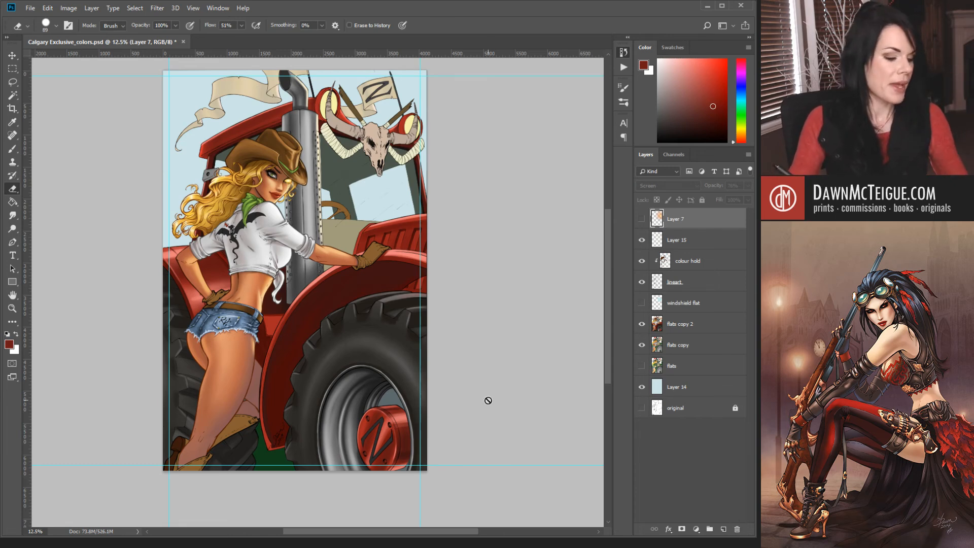
pyautogui.hotkey('ctrl', ';')
# Fully lock the flats copy and lineart layers, and make flats copy 2 the active layer for work around the skull.
pyautogui.keyDown('alt'); pyautogui.click(389, 335); pyautogui.keyUp('alt')
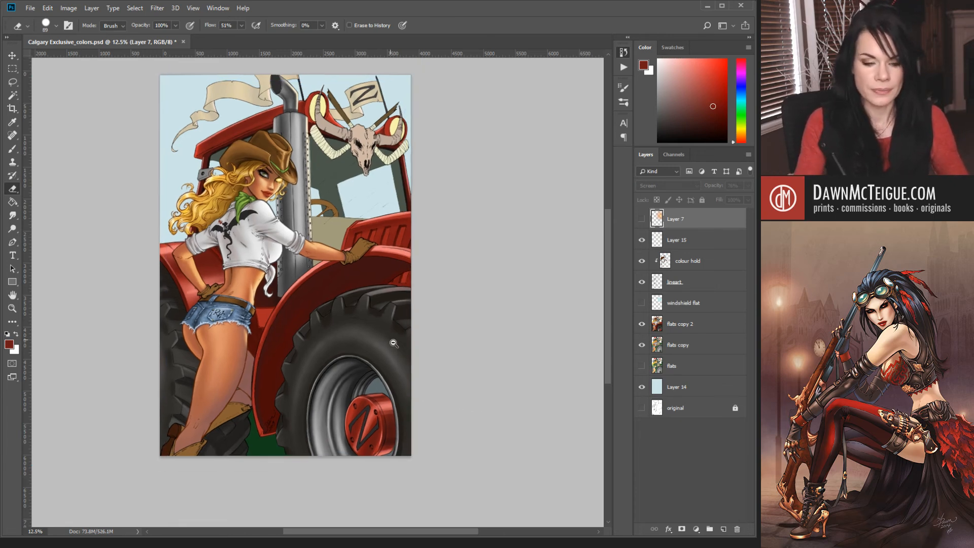
pyautogui.keyDown('ctrl'); pyautogui.click(302, 281); pyautogui.keyUp('ctrl')
pyautogui.keyDown('ctrl'); pyautogui.click(302, 281); pyautogui.keyUp('ctrl')
pyautogui.moveTo(340, 259); pyautogui.dragTo(352, 404)
pyautogui.keyDown('ctrl'); pyautogui.click(365, 361); pyautogui.keyUp('ctrl')
pyautogui.moveTo(414, 386); pyautogui.dragTo(257, 415)
pyautogui.click(688, 344)
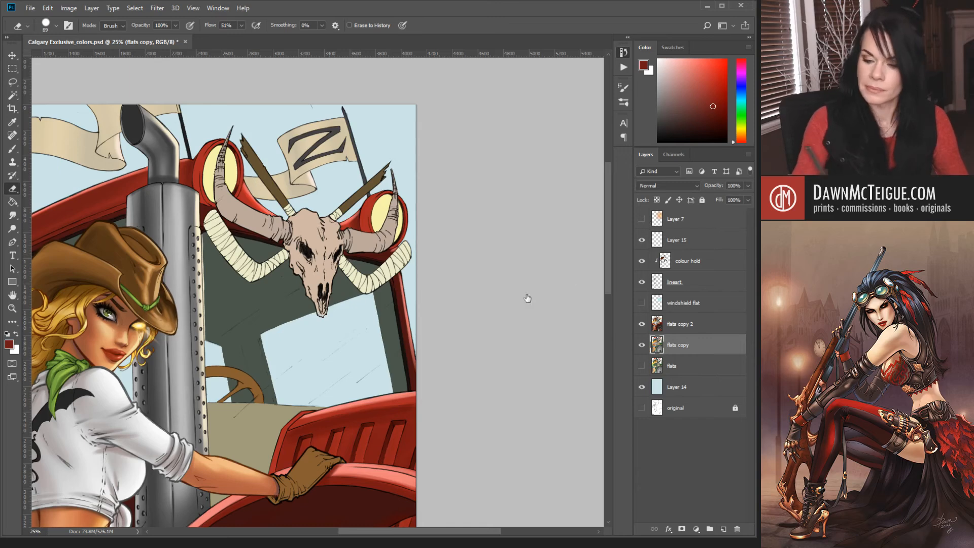
pyautogui.click(702, 201)
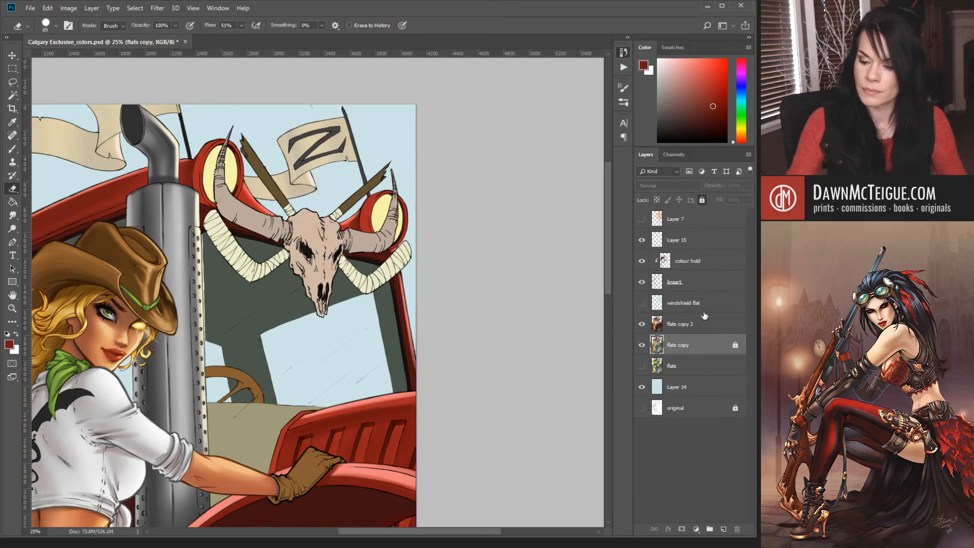
pyautogui.click(725, 283)
pyautogui.click(703, 201)
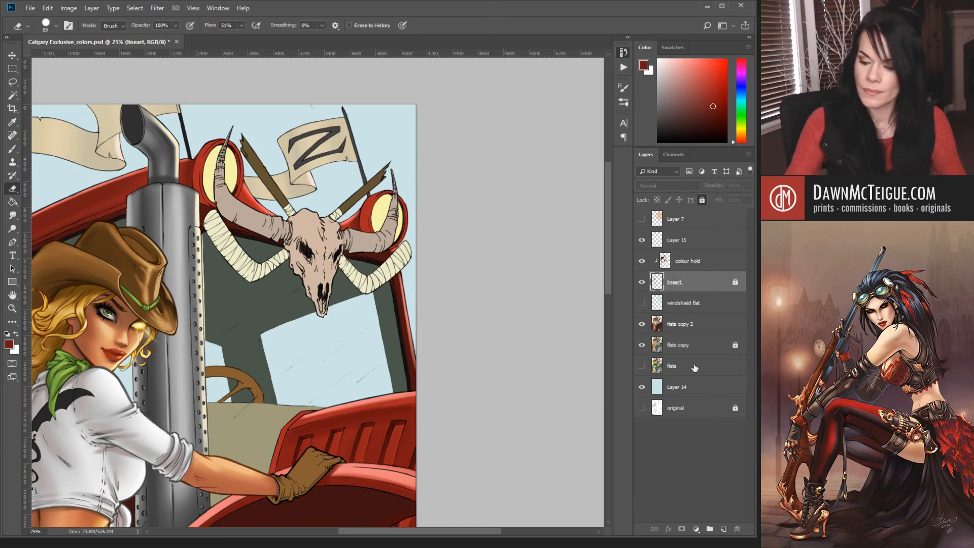
pyautogui.click(705, 328)
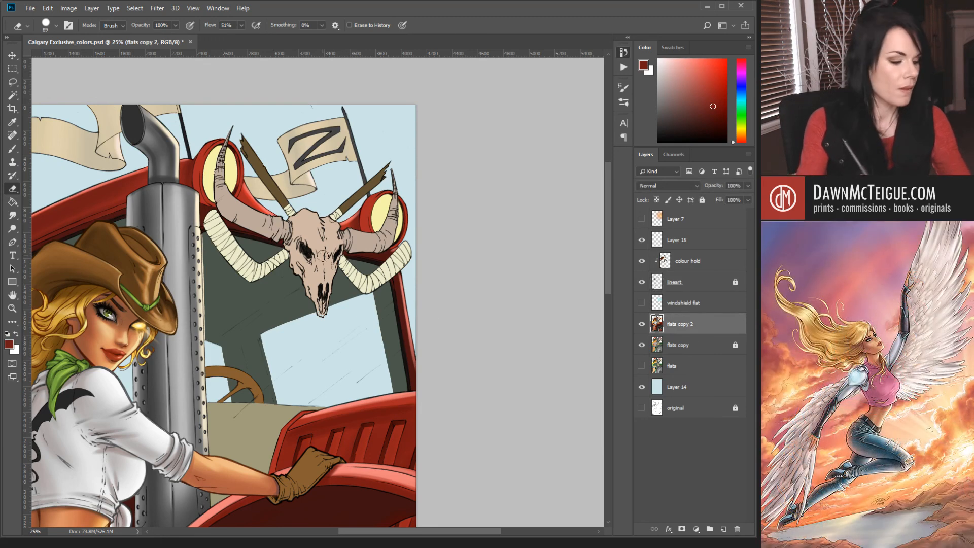
# Select the skull and horns on the flats copy 2 layer by colour, and hide the selection outline and guides.
pyautogui.press('w')
pyautogui.click(325, 236)
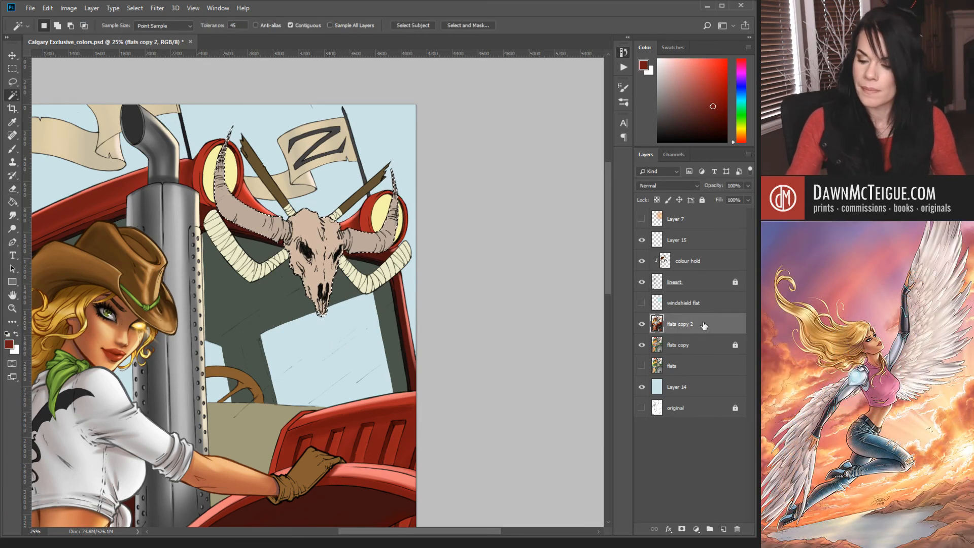
pyautogui.hotkey('ctrl', ';')
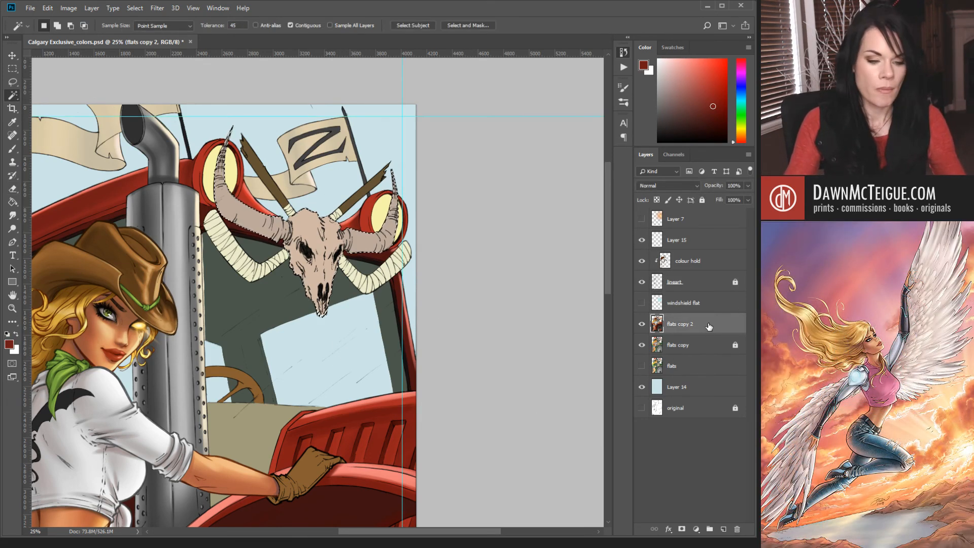
pyautogui.hotkey('ctrl', 'h')
# Shade the left horn with a soft brush at 60% opacity, using a darker brown derived from the skull's bone colour.
pyautogui.press('b')
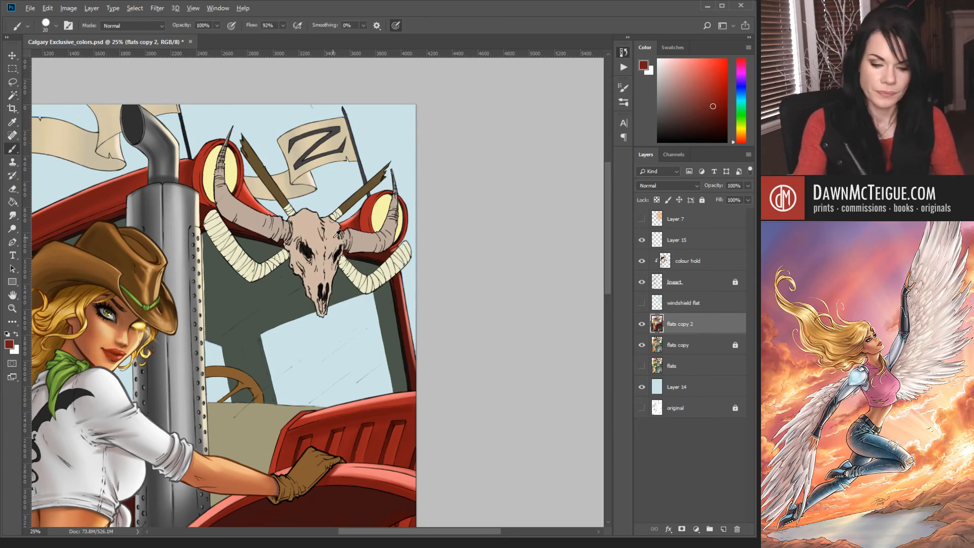
pyautogui.keyDown('alt'); pyautogui.click(332, 235); pyautogui.keyUp('alt')
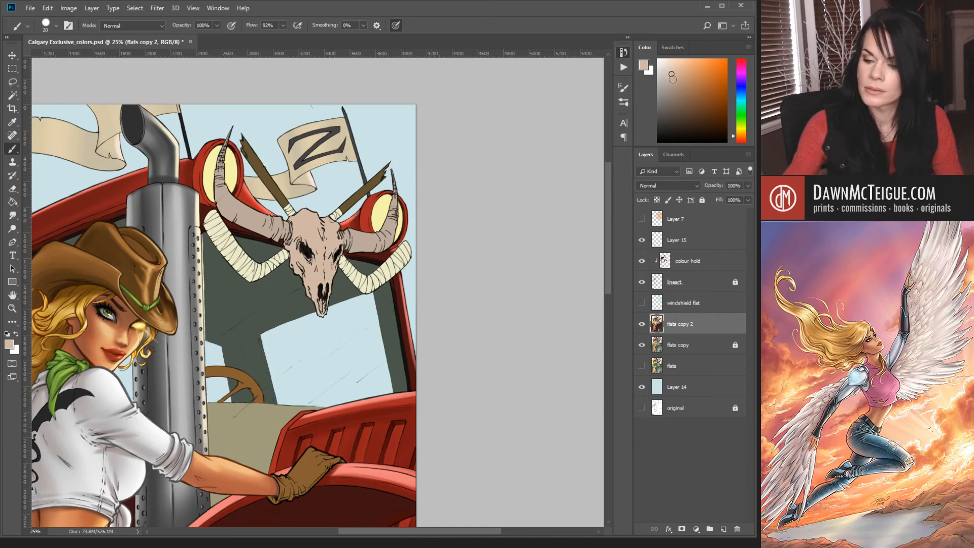
pyautogui.moveTo(672, 78)
pyautogui.mouseDown()
pyautogui.moveTo(671, 123)
pyautogui.moveTo(673, 104)
pyautogui.moveTo(690, 103)
pyautogui.mouseUp()
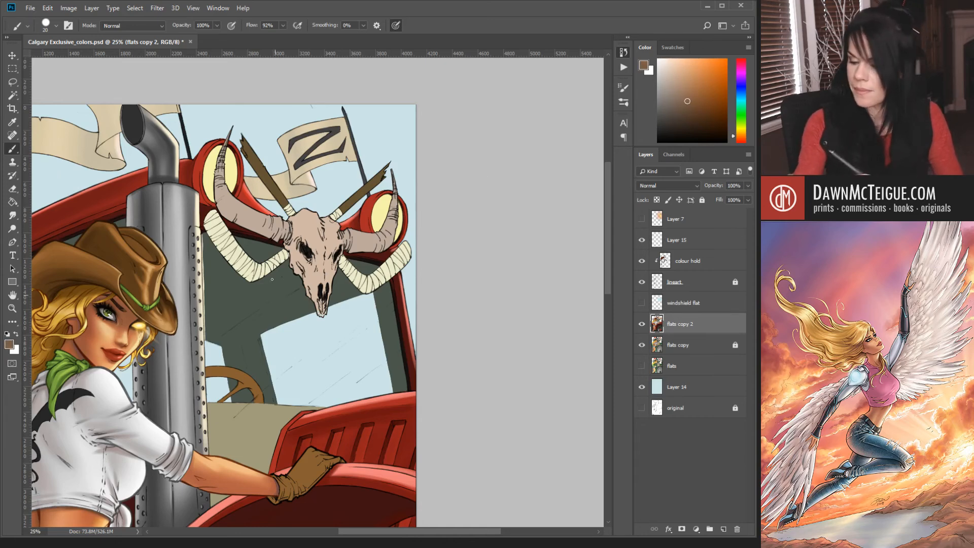
pyautogui.hotkey('shift', '[')
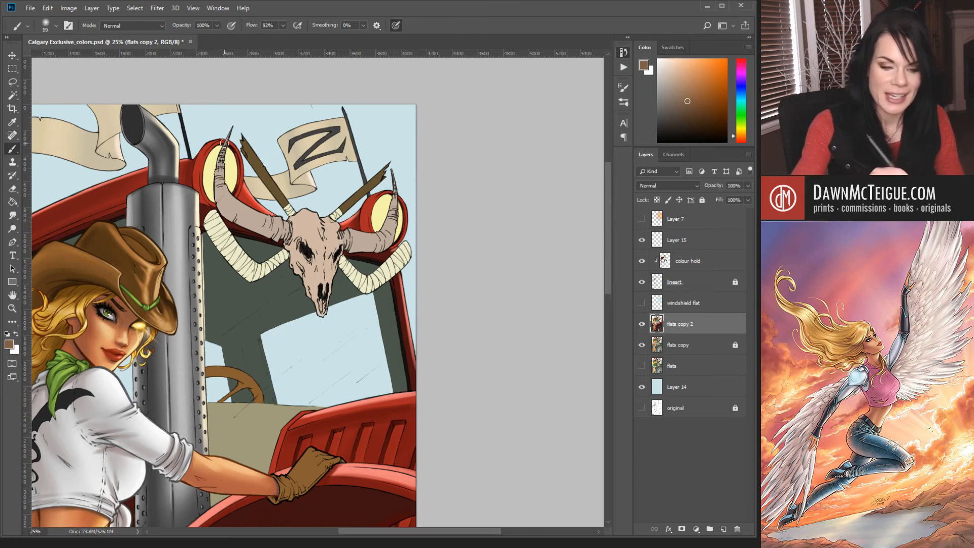
pyautogui.press('6')
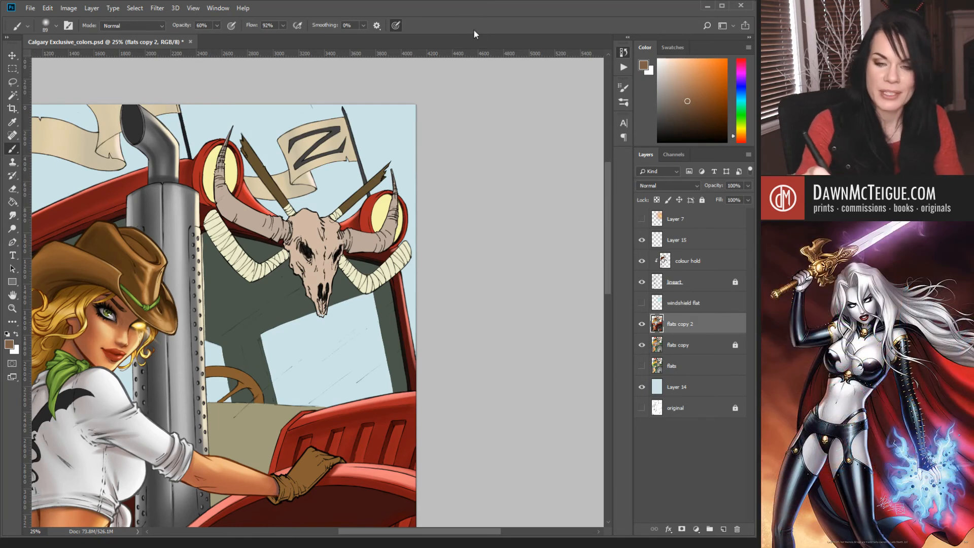
pyautogui.moveTo(220, 212)
pyautogui.mouseDown()
pyautogui.moveTo(229, 140)
pyautogui.moveTo(226, 155)
pyautogui.mouseUp()
pyautogui.moveTo(228, 201); pyautogui.dragTo(219, 155)
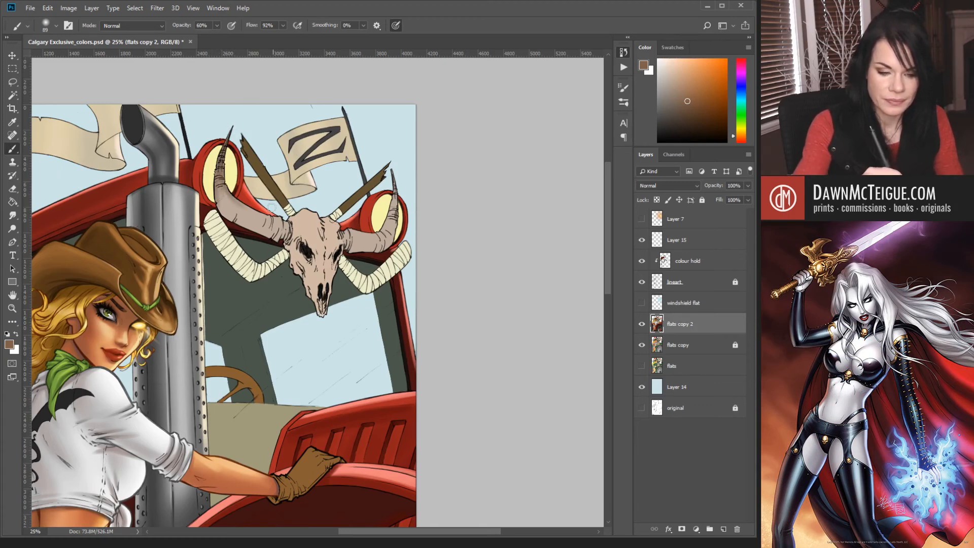
pyautogui.moveTo(229, 222); pyautogui.dragTo(224, 143)
pyautogui.moveTo(228, 214)
pyautogui.mouseDown()
pyautogui.moveTo(218, 166)
pyautogui.moveTo(243, 224)
pyautogui.moveTo(214, 183)
pyautogui.moveTo(240, 218)
pyautogui.moveTo(212, 202)
pyautogui.mouseUp()
pyautogui.moveTo(277, 241); pyautogui.dragTo(225, 152)
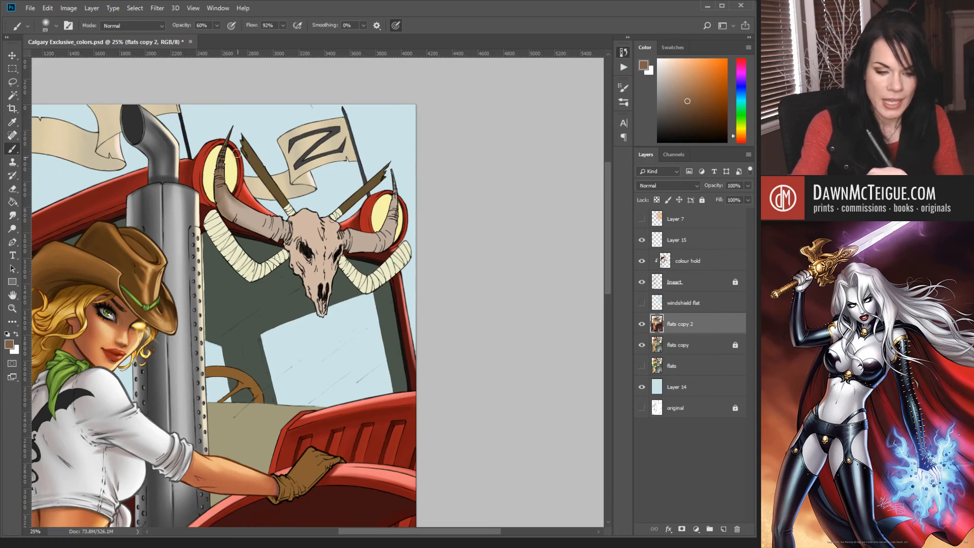
# Shade the right horn in the same brown and deepen the shadow at the left horn's bend.
pyautogui.moveTo(391, 217)
pyautogui.mouseDown()
pyautogui.moveTo(389, 160)
pyautogui.moveTo(395, 192)
pyautogui.mouseUp()
pyautogui.moveTo(397, 242)
pyautogui.mouseDown()
pyautogui.moveTo(396, 209)
pyautogui.moveTo(379, 214)
pyautogui.moveTo(393, 233)
pyautogui.moveTo(371, 254)
pyautogui.moveTo(380, 251)
pyautogui.moveTo(392, 213)
pyautogui.moveTo(363, 245)
pyautogui.moveTo(386, 231)
pyautogui.mouseUp()
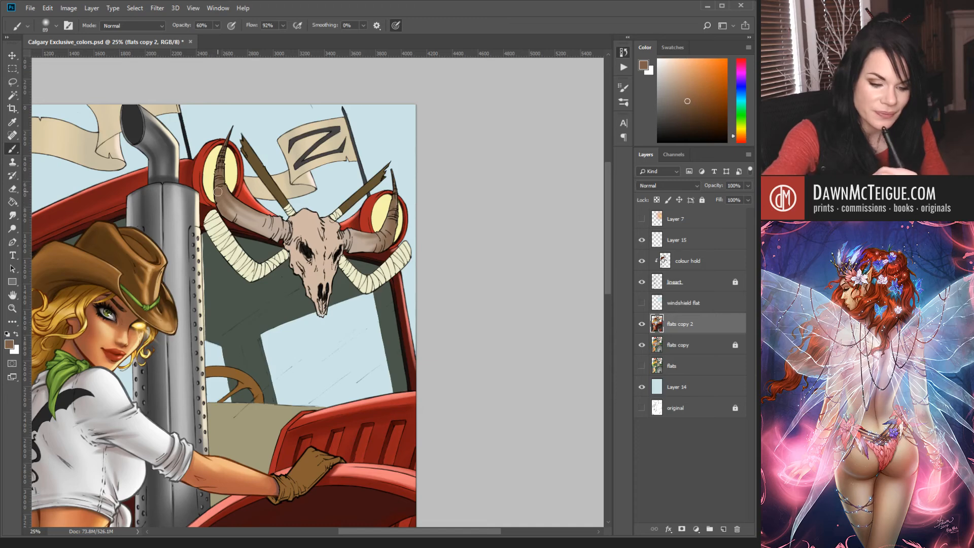
pyautogui.moveTo(218, 192)
pyautogui.mouseDown()
pyautogui.moveTo(248, 225)
pyautogui.moveTo(218, 199)
pyautogui.mouseUp()
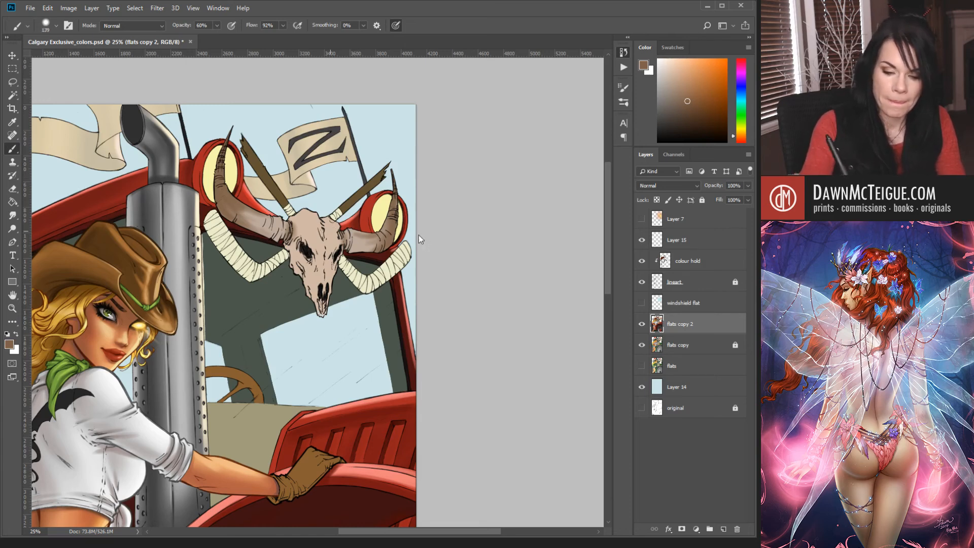
pyautogui.moveTo(412, 237); pyautogui.dragTo(362, 224)
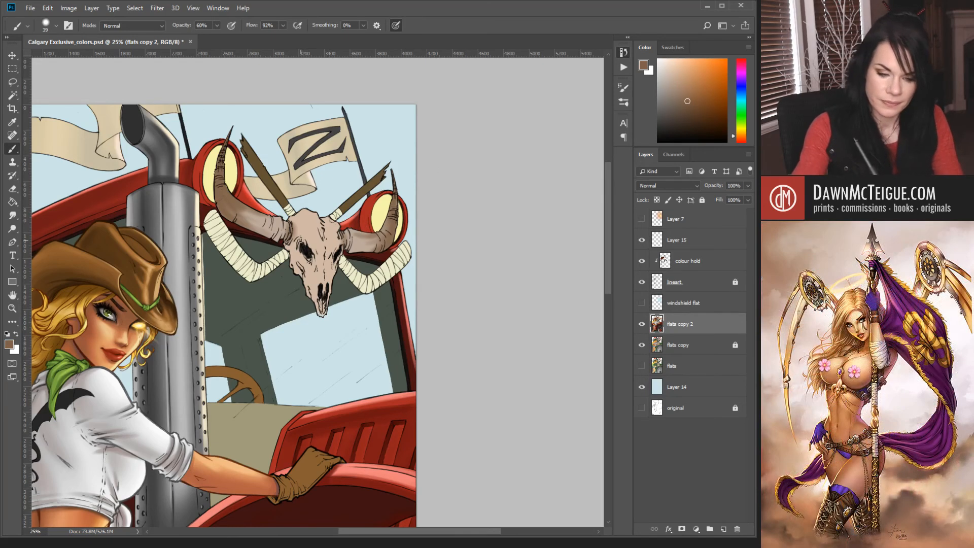
# Paint brown shadows around the skull's left eye socket and down the side of its snout with a smaller brush.
pyautogui.moveTo(303, 242); pyautogui.dragTo(317, 258)
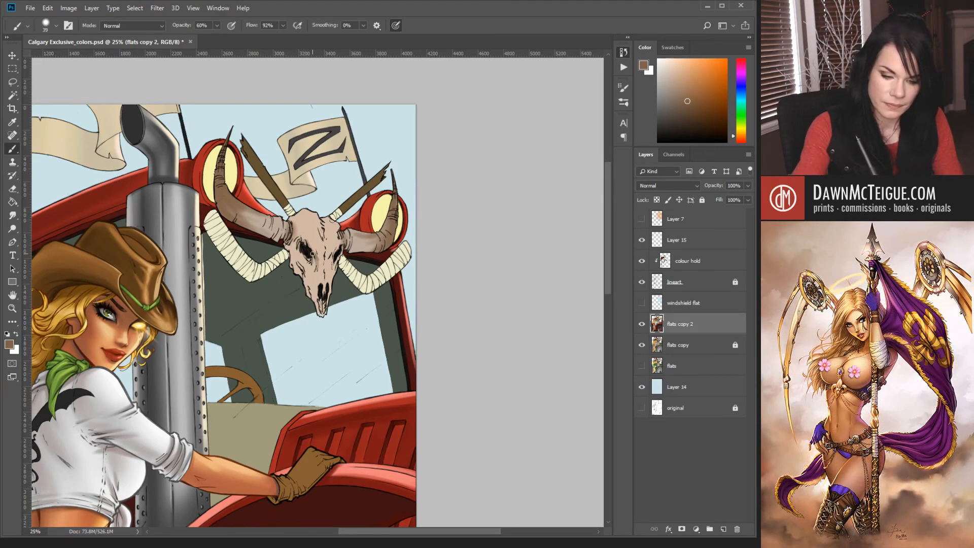
pyautogui.moveTo(297, 236)
pyautogui.mouseDown()
pyautogui.moveTo(302, 253)
pyautogui.moveTo(289, 259)
pyautogui.moveTo(289, 247)
pyautogui.moveTo(314, 304)
pyautogui.moveTo(311, 277)
pyautogui.moveTo(314, 307)
pyautogui.mouseUp()
pyautogui.press(']')
pyautogui.press(']')
pyautogui.press(']')
pyautogui.press(']')
pyautogui.press(']')
pyautogui.press(']')
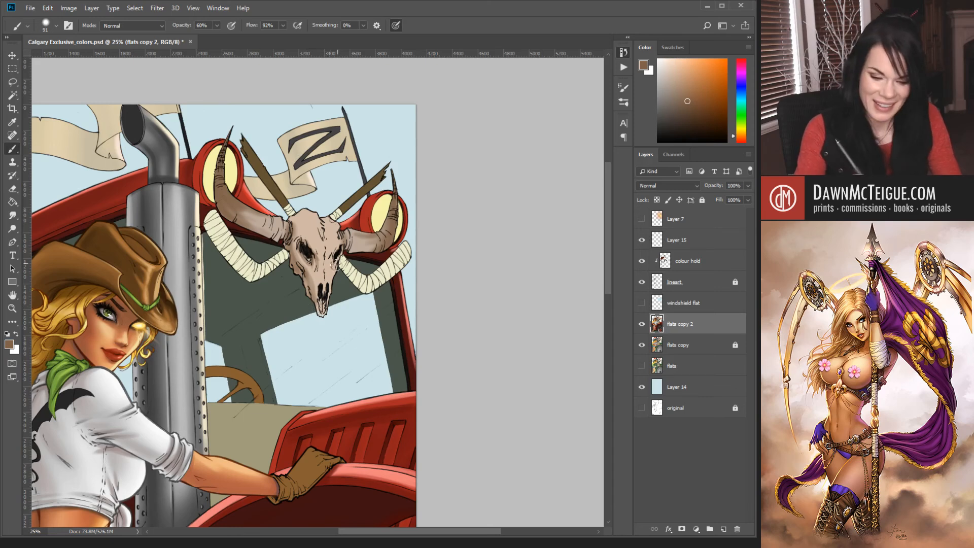
# Shade around the skull's right eye socket and cheek, adjusting the brush between fine and broader strokes.
pyautogui.press('[')
pyautogui.press('[')
pyautogui.press('[')
pyautogui.press('[')
pyautogui.press('[')
pyautogui.press('[')
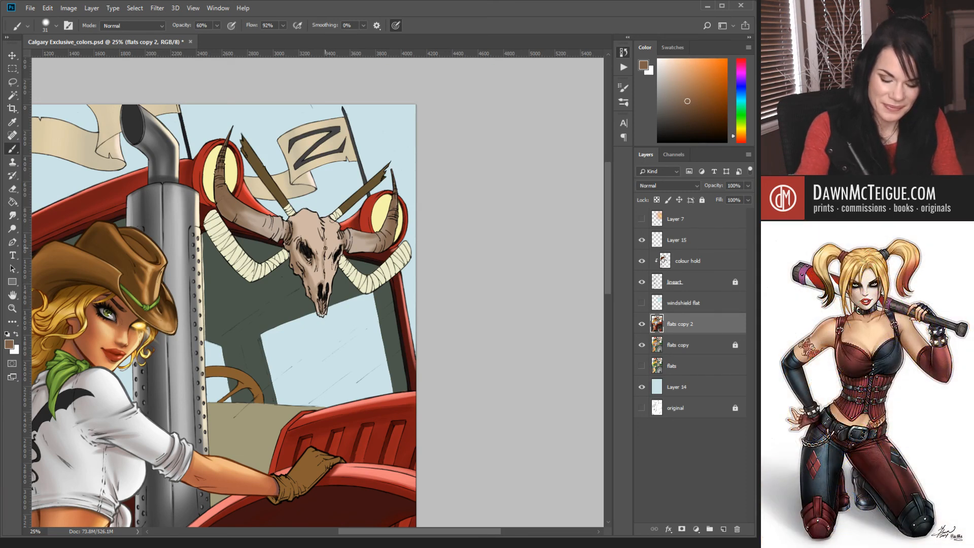
pyautogui.moveTo(325, 248)
pyautogui.mouseDown()
pyautogui.moveTo(325, 283)
pyautogui.moveTo(335, 271)
pyautogui.mouseUp()
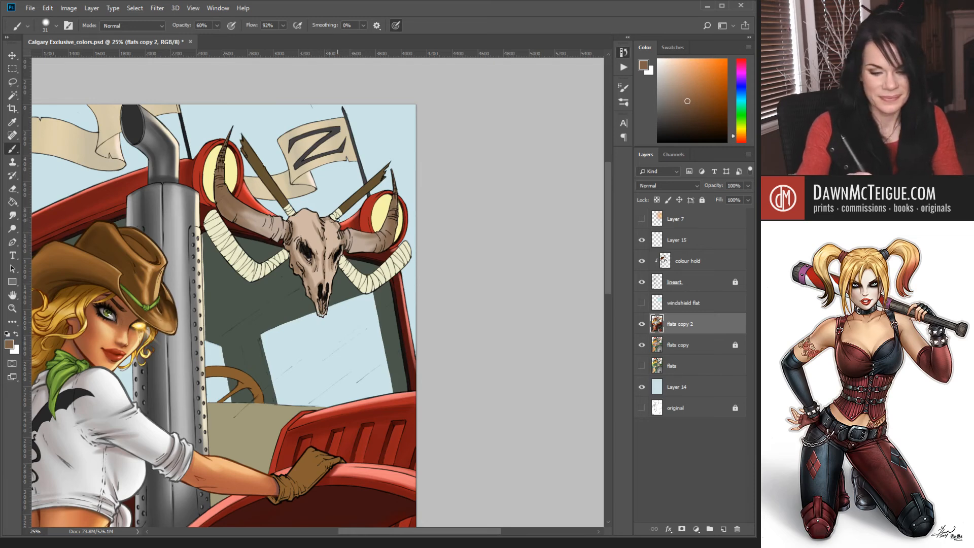
pyautogui.press(']')
pyautogui.press(']')
pyautogui.press(']')
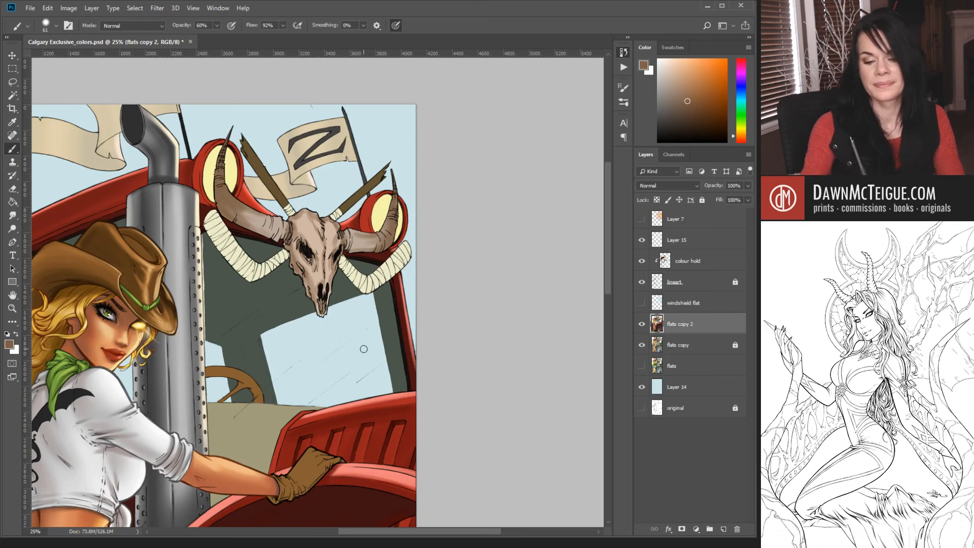
# Choose a dark saturated brown and darken the tips and outer curves of both horns.
pyautogui.keyDown('alt'); pyautogui.click(333, 271); pyautogui.keyUp('alt')
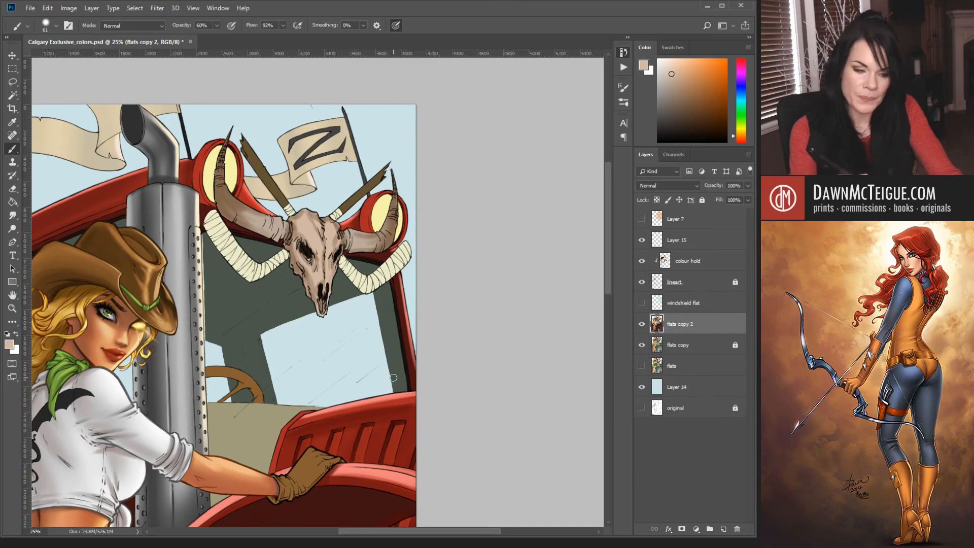
pyautogui.click(686, 100)
pyautogui.click(714, 112)
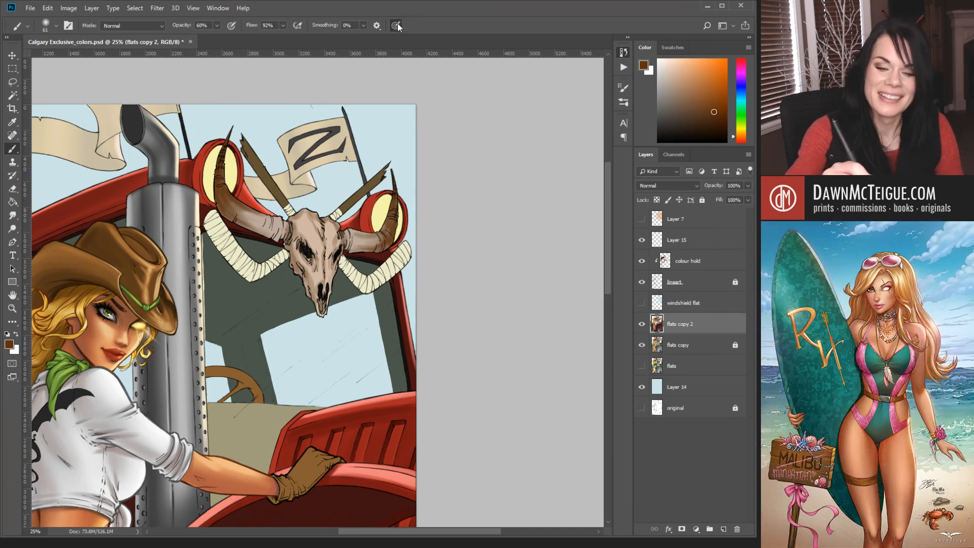
# Glaze dark brown over both horns with a 199 px brush, with pen pressure for size turned off.
pyautogui.press(']')
pyautogui.press(']')
pyautogui.press(']')
pyautogui.press(']')
pyautogui.press(']')
pyautogui.press(']')
pyautogui.press(']')
pyautogui.press(']')
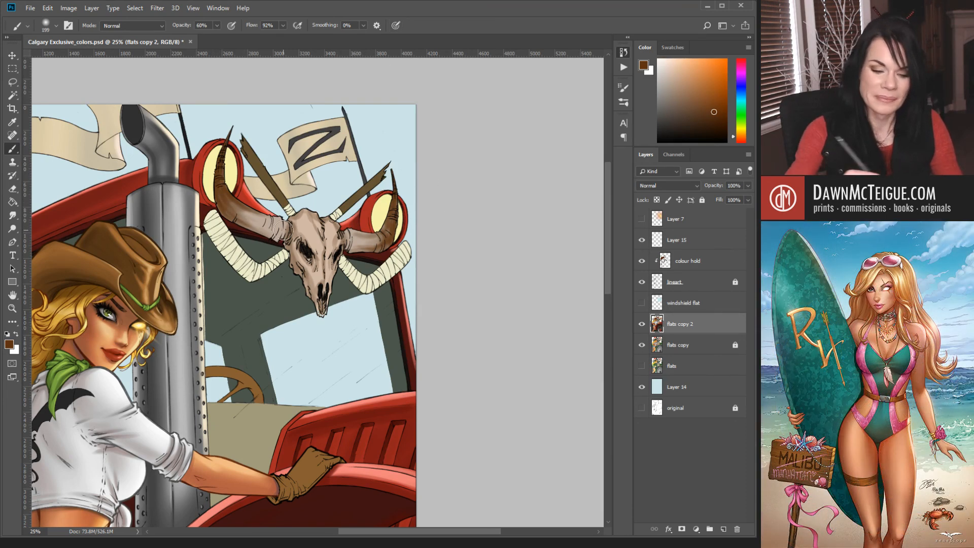
pyautogui.moveTo(221, 201)
pyautogui.mouseDown()
pyautogui.moveTo(232, 190)
pyautogui.moveTo(262, 214)
pyautogui.mouseUp()
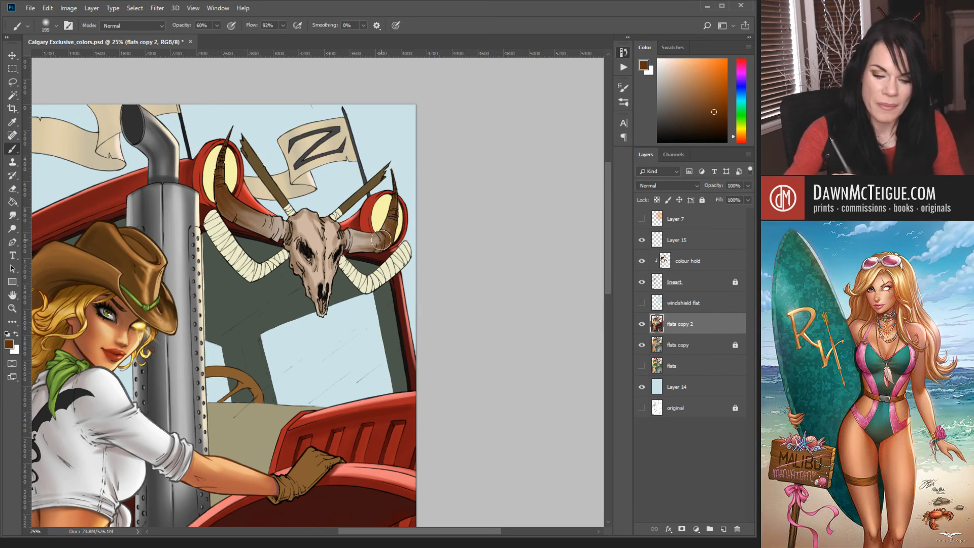
pyautogui.moveTo(358, 235); pyautogui.dragTo(360, 250)
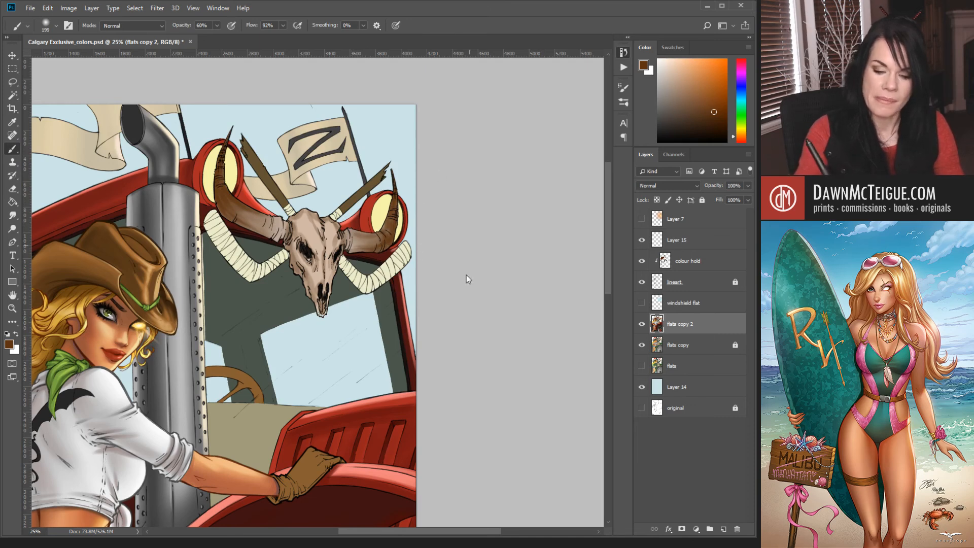
# Highlight the skull's face in pale cream with a 56 px brush at 91% opacity, and turn pen pressure for size back on.
pyautogui.keyDown('alt'); pyautogui.rightClick(420, 238); pyautogui.keyUp('alt')
pyautogui.press('alt')
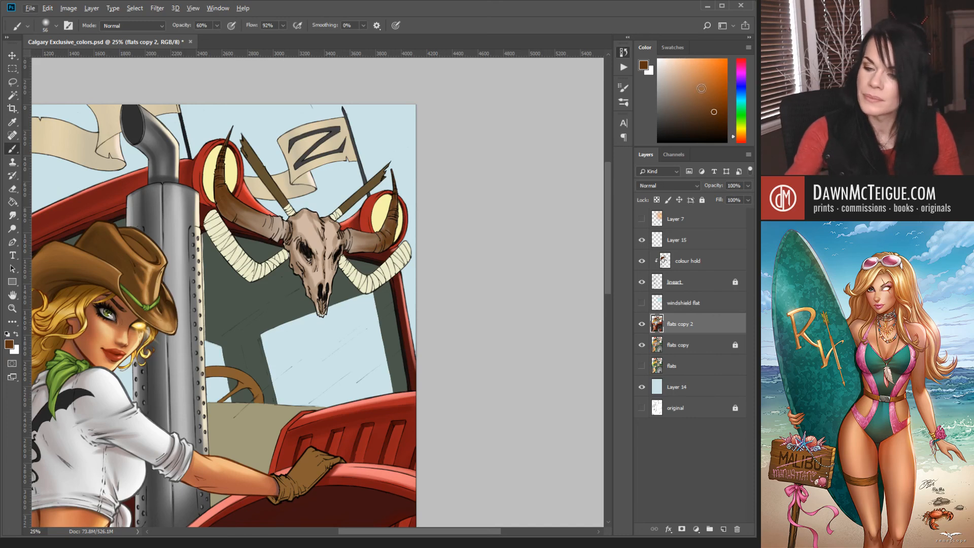
pyautogui.moveTo(701, 88); pyautogui.dragTo(669, 59)
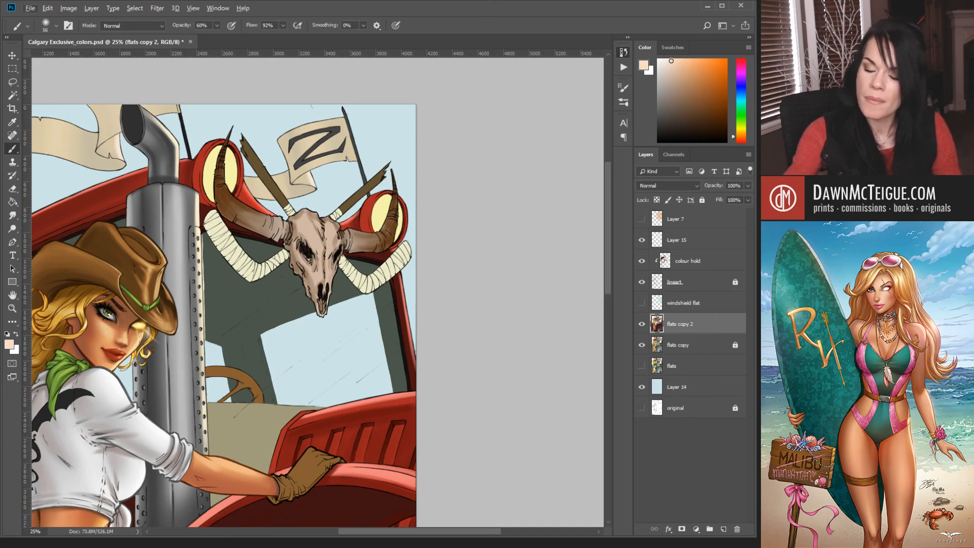
pyautogui.click(668, 59)
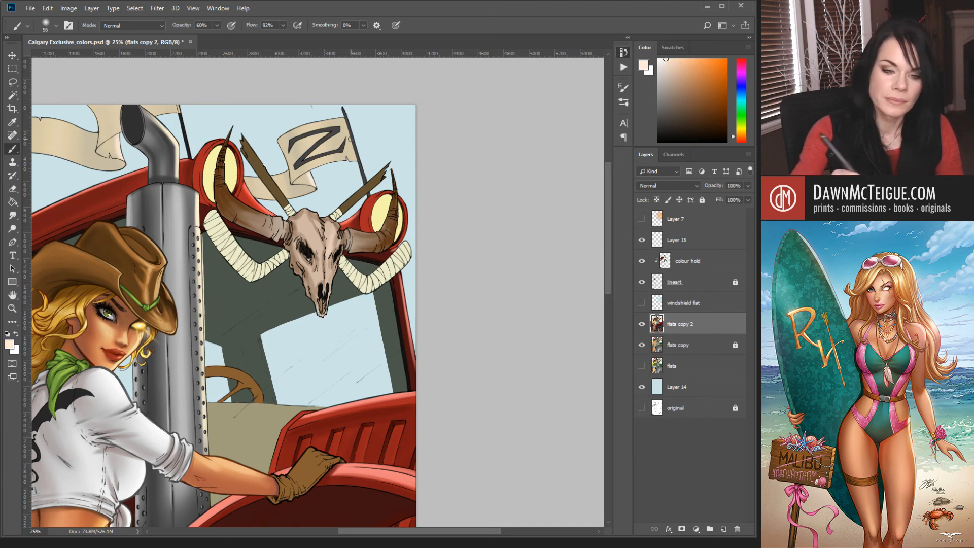
pyautogui.moveTo(218, 25); pyautogui.dragTo(246, 36)
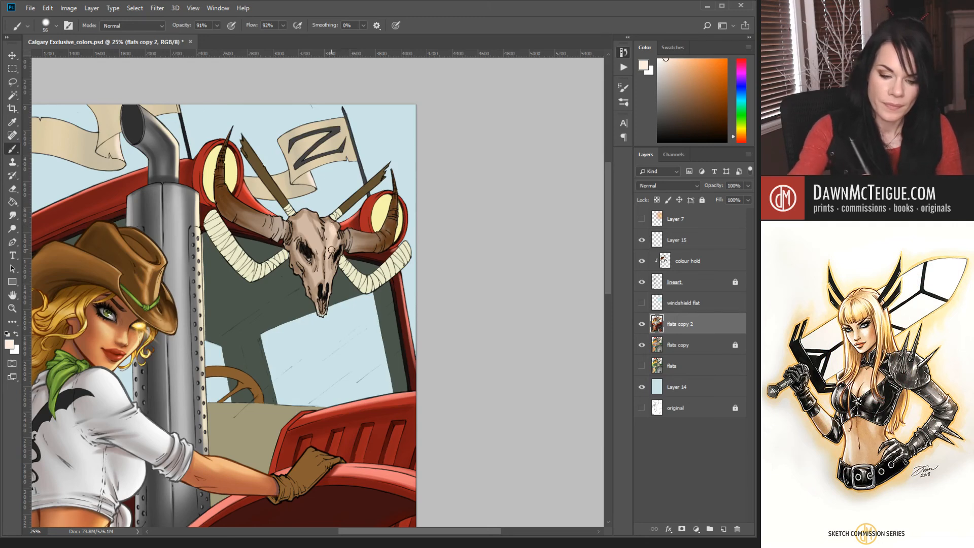
pyautogui.click(396, 26)
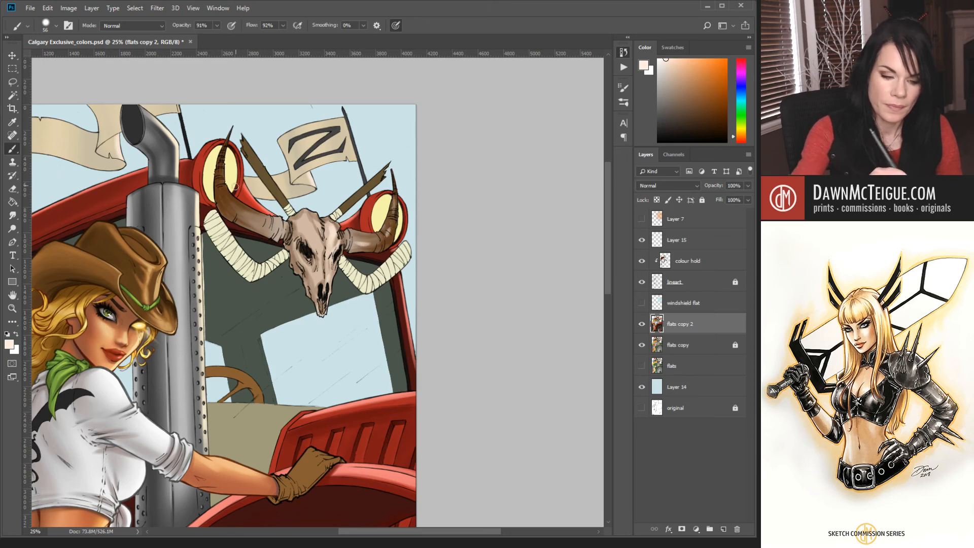
# Paint pale cream highlights along the ridges of the horns, from the tips to the skull.
pyautogui.moveTo(222, 153); pyautogui.dragTo(224, 190)
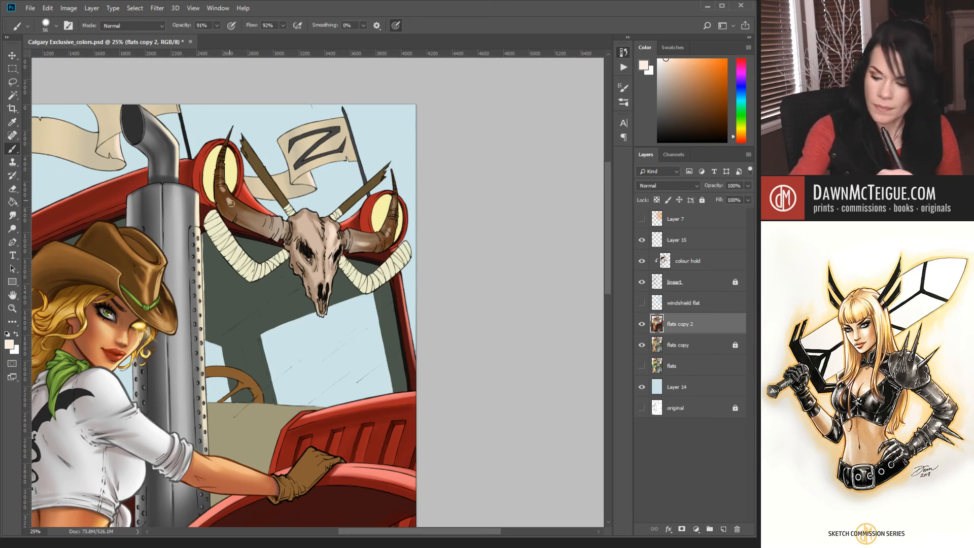
pyautogui.moveTo(238, 208); pyautogui.dragTo(275, 223)
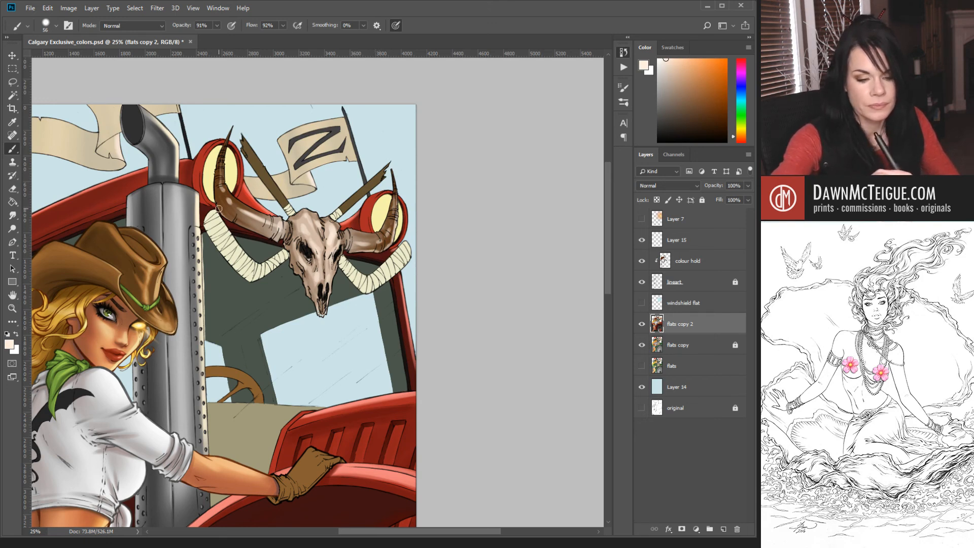
pyautogui.moveTo(219, 208)
pyautogui.mouseDown()
pyautogui.moveTo(266, 237)
pyautogui.moveTo(265, 228)
pyautogui.moveTo(285, 226)
pyautogui.moveTo(228, 183)
pyautogui.mouseUp()
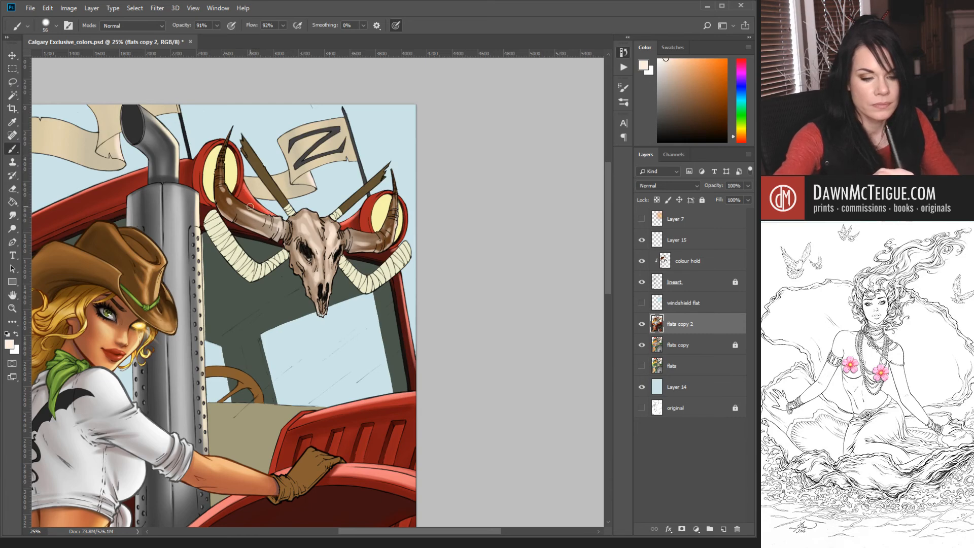
pyautogui.moveTo(223, 179); pyautogui.dragTo(226, 159)
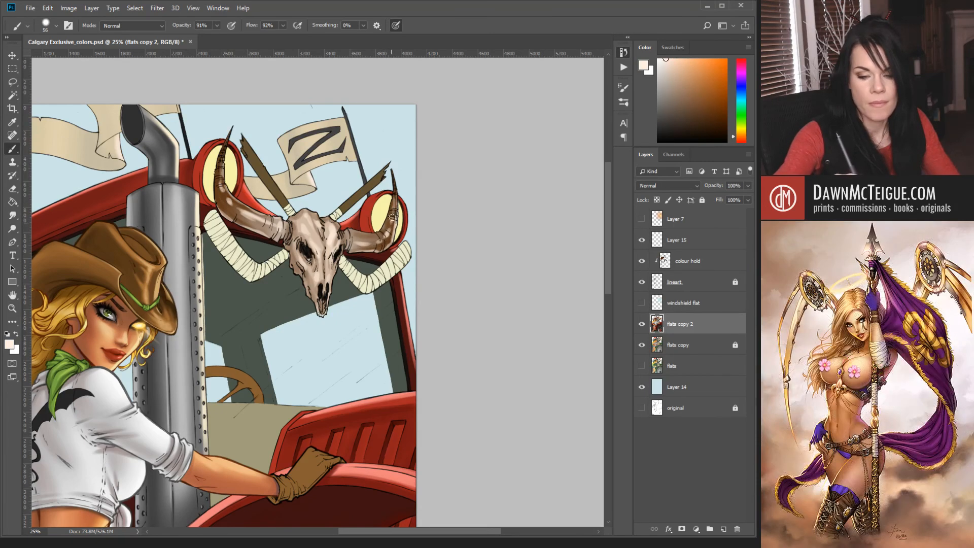
# Save the illustration and make Layer 7's warm glow visible over the artwork.
pyautogui.hotkey('ctrl', '-')
pyautogui.hotkey('ctrl', '-')
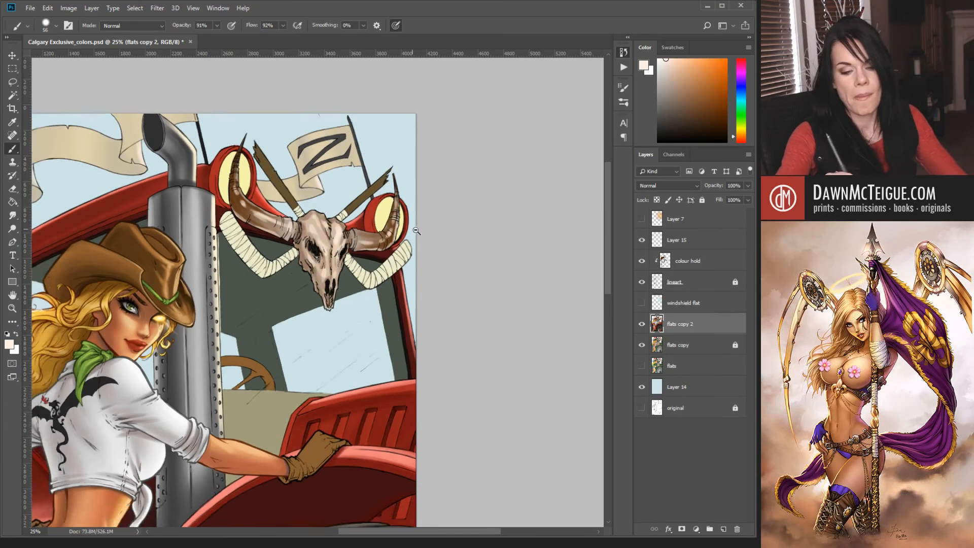
pyautogui.hotkey('ctrl', 's')
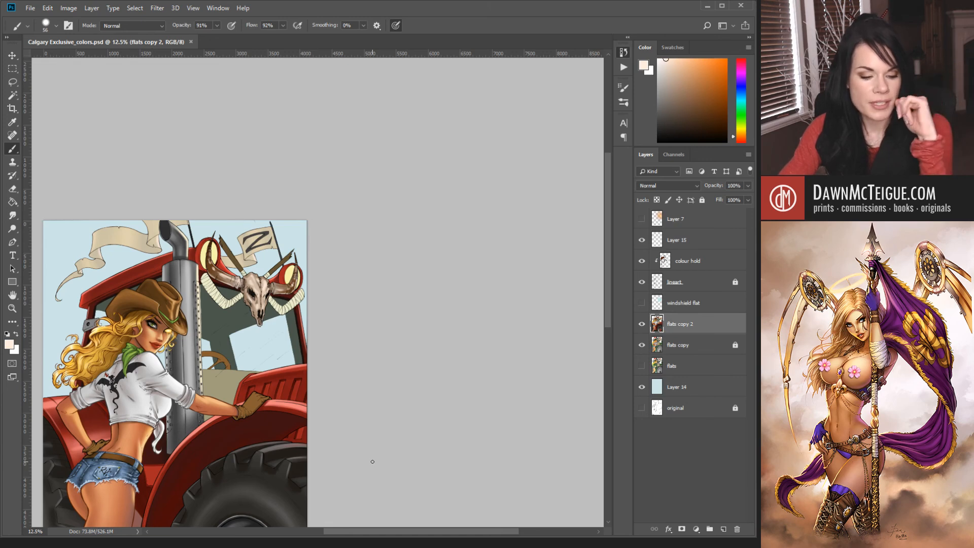
pyautogui.click(207, 272)
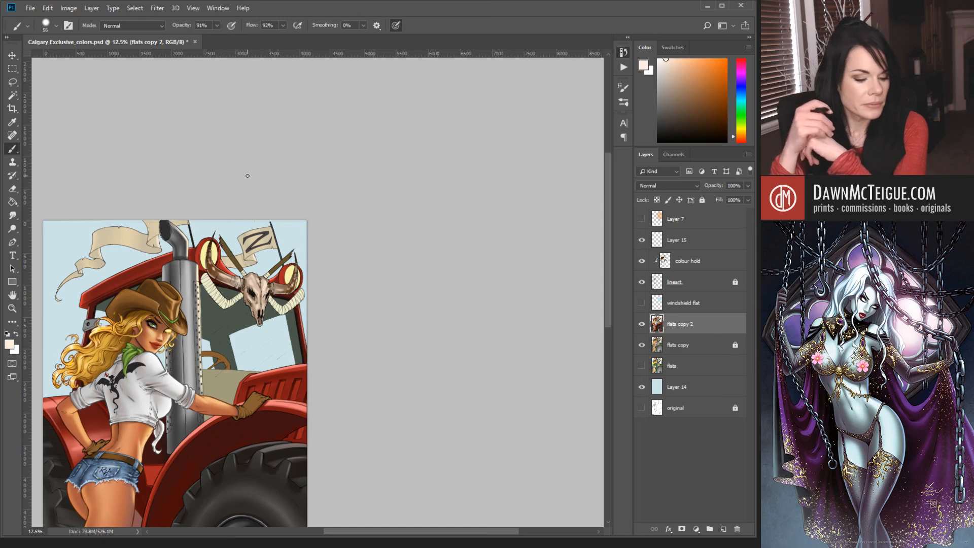
pyautogui.click(642, 219)
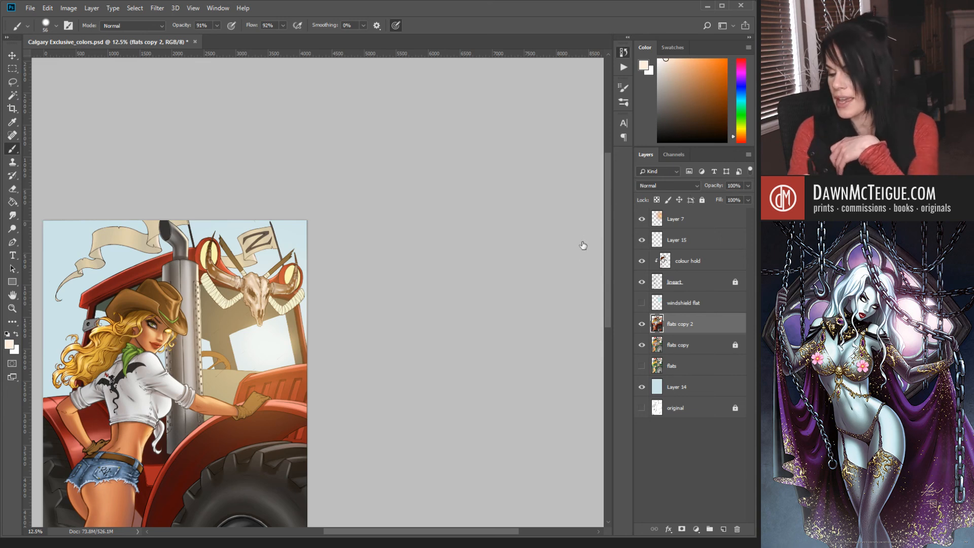
# Hide Layer 7's warm glow and select the wrapped tape areas of both hockey sticks on the flats copy layer with the Magic Wand.
pyautogui.click(642, 218)
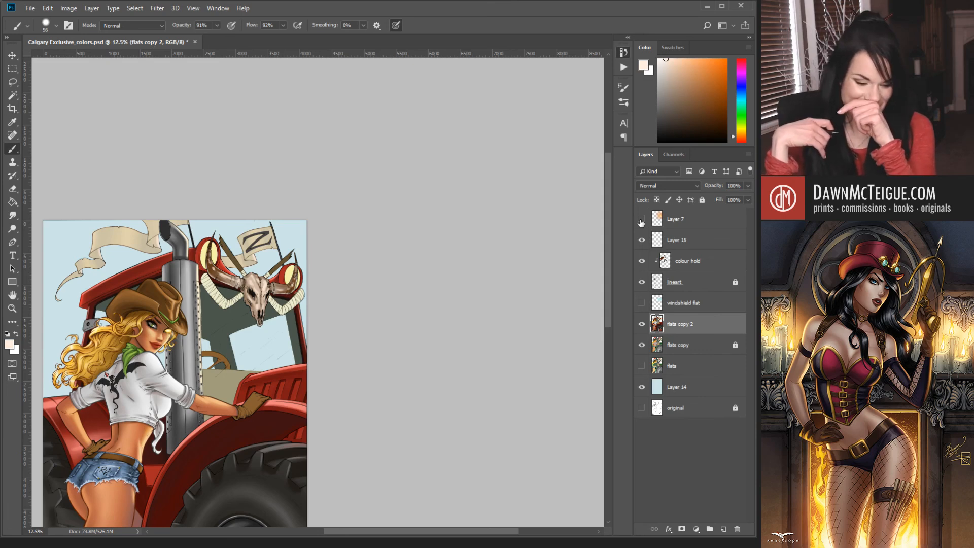
pyautogui.scroll(3, 288, 294)
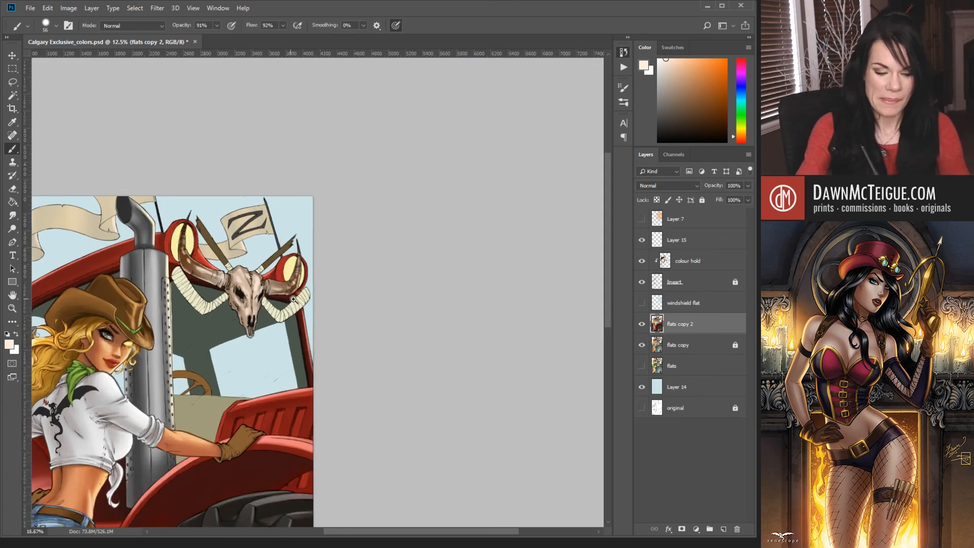
pyautogui.moveTo(270, 398); pyautogui.dragTo(387, 399)
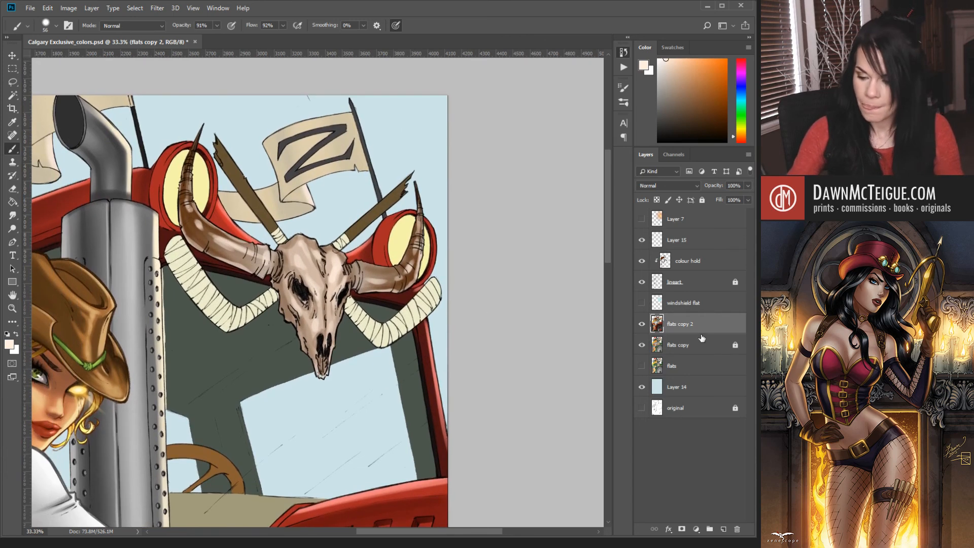
pyautogui.click(696, 346)
pyautogui.press('w')
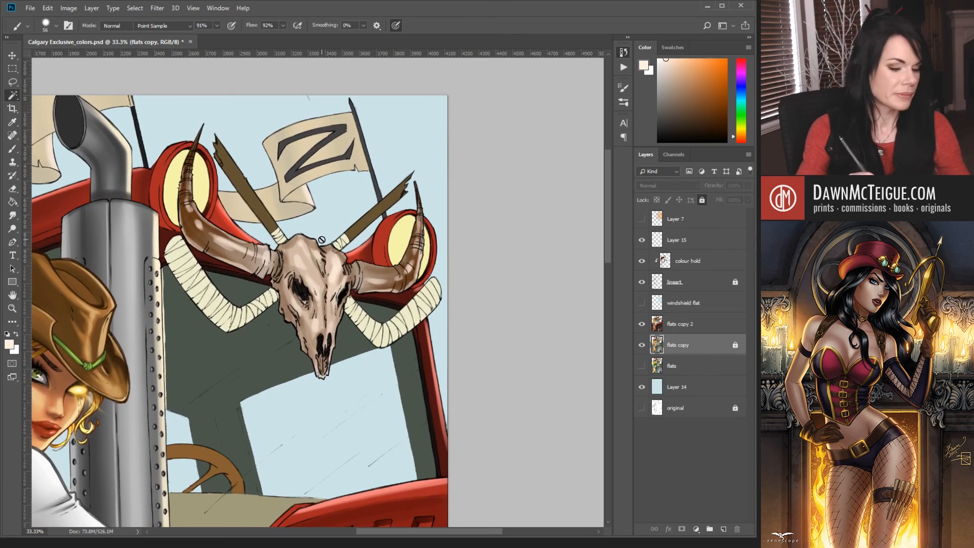
pyautogui.keyDown('shift'); pyautogui.click(341, 241); pyautogui.keyUp('shift')
pyautogui.keyDown('shift'); pyautogui.click(363, 325); pyautogui.keyUp('shift')
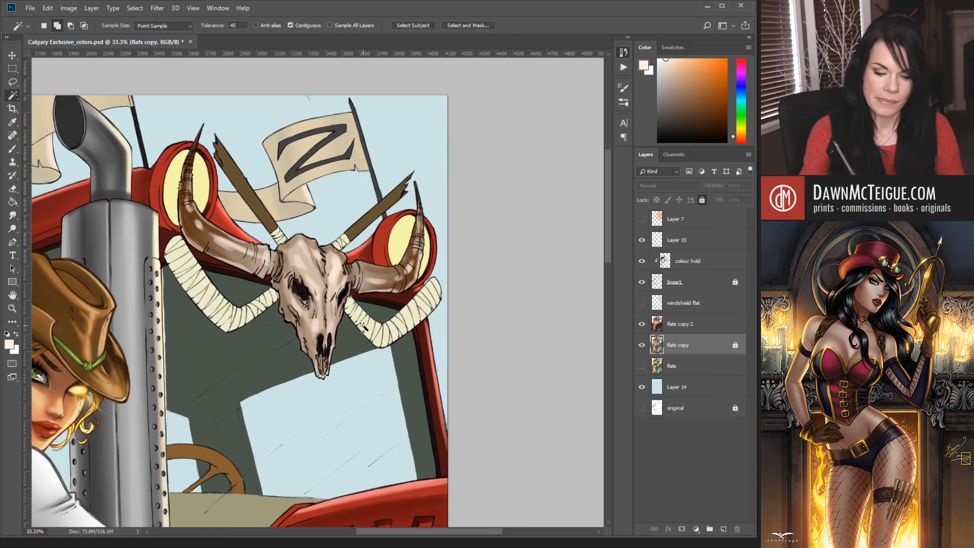
pyautogui.keyDown('shift'); pyautogui.click(244, 312); pyautogui.keyUp('shift')
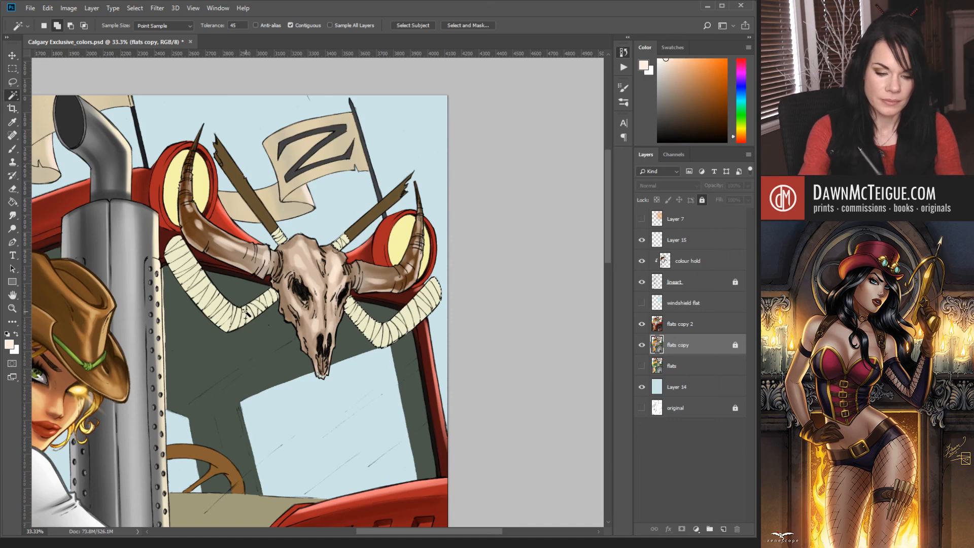
# On flats copy 2, fill the selected stick tape with light grey sampled from the exhaust pipe and shade it with a darker grey.
pyautogui.click(697, 323)
pyautogui.hotkey('ctrl', ';')
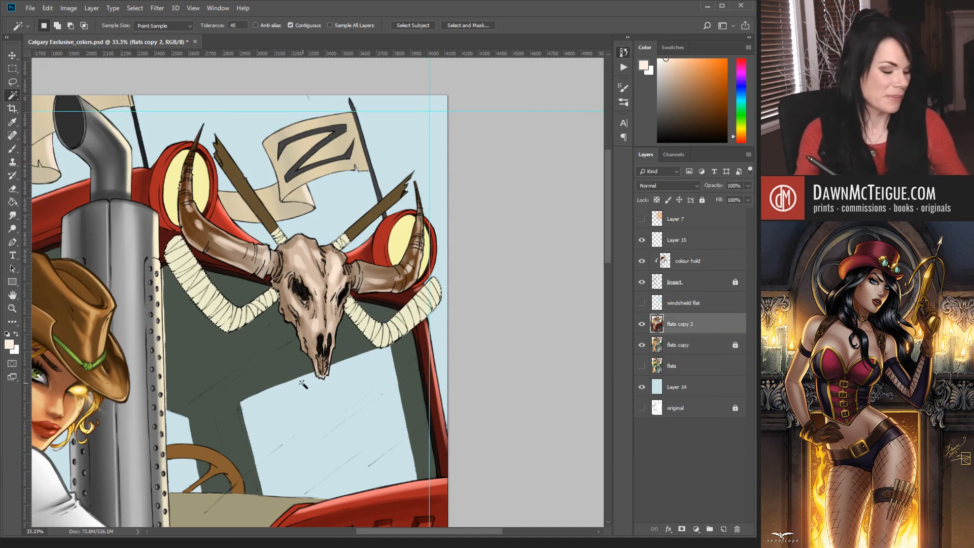
pyautogui.hotkey('ctrl', 'h')
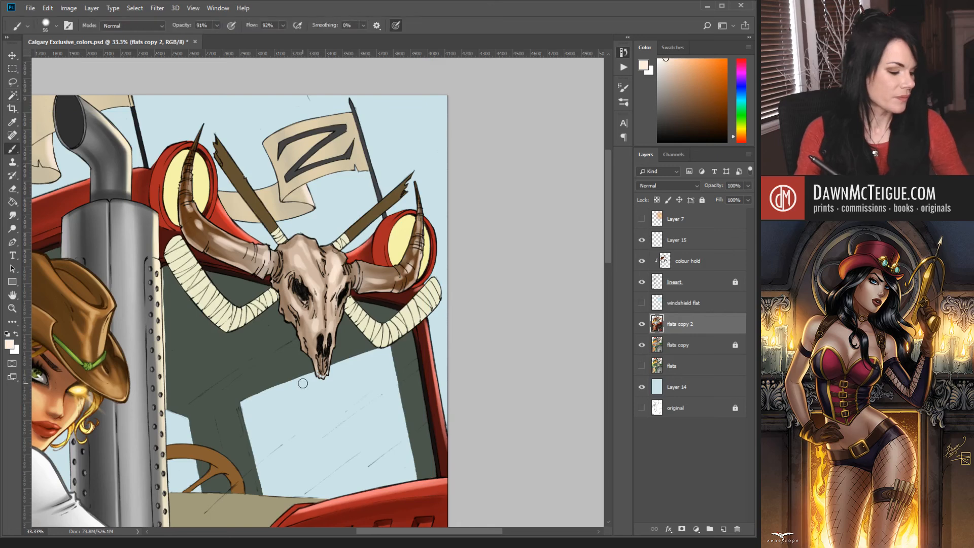
pyautogui.press('b')
pyautogui.keyDown('alt'); pyautogui.click(134, 221); pyautogui.keyUp('alt')
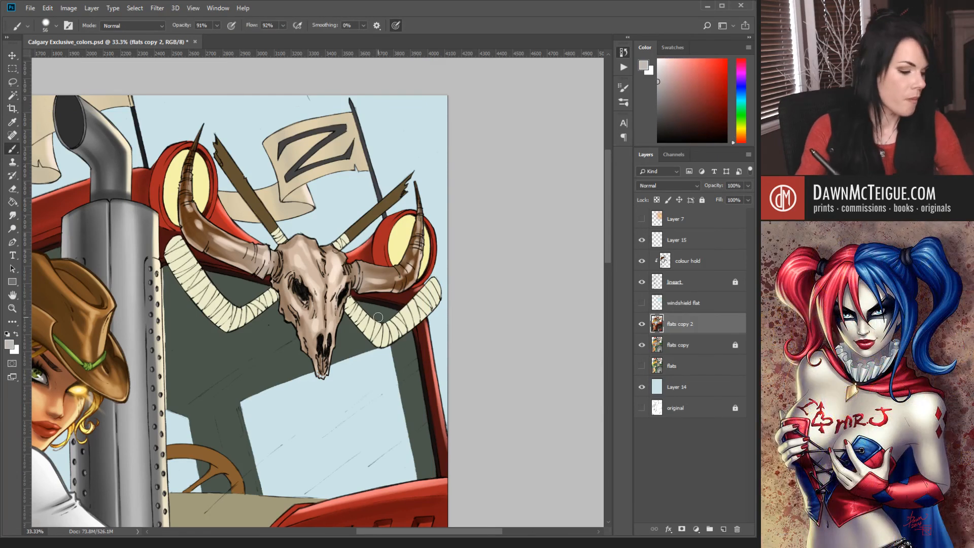
pyautogui.press('i')
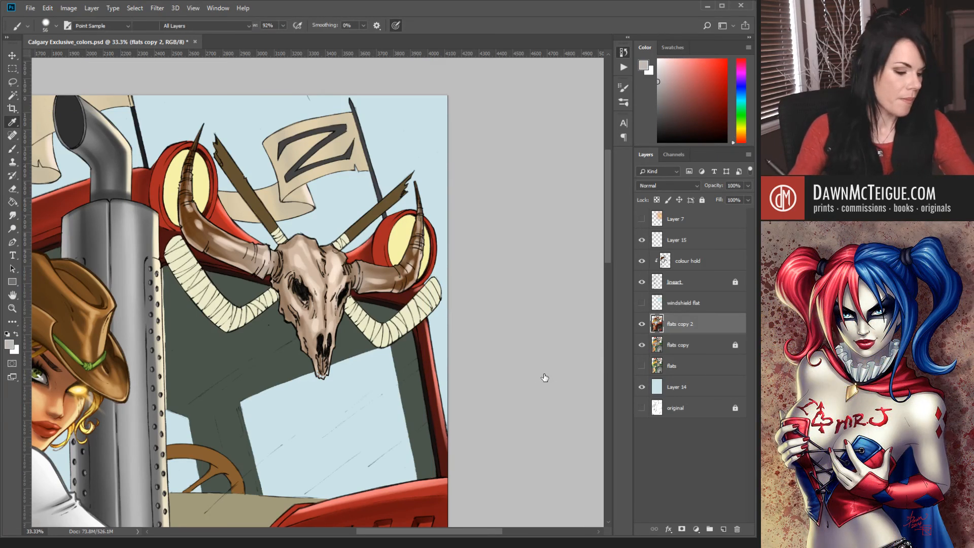
pyautogui.press('b')
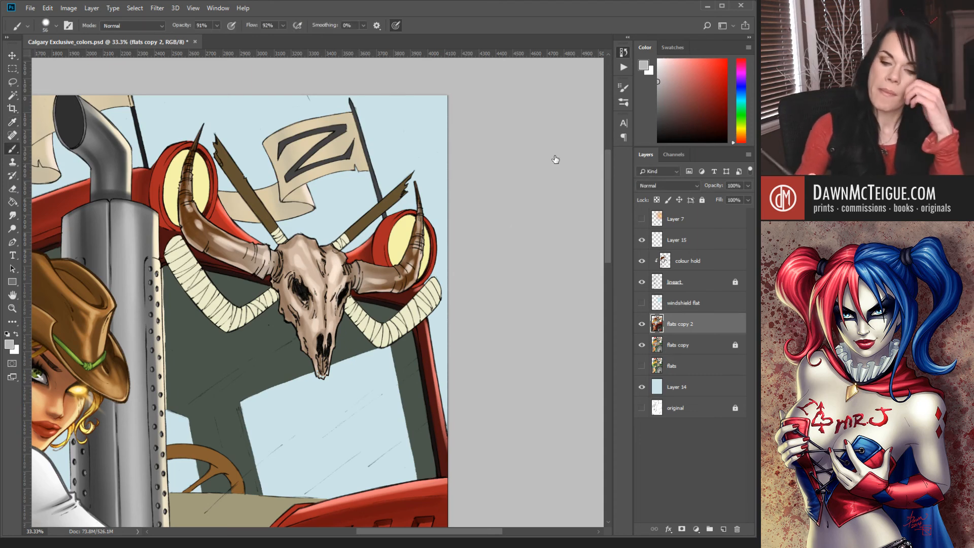
pyautogui.hotkey('alt', 'BackSpace')
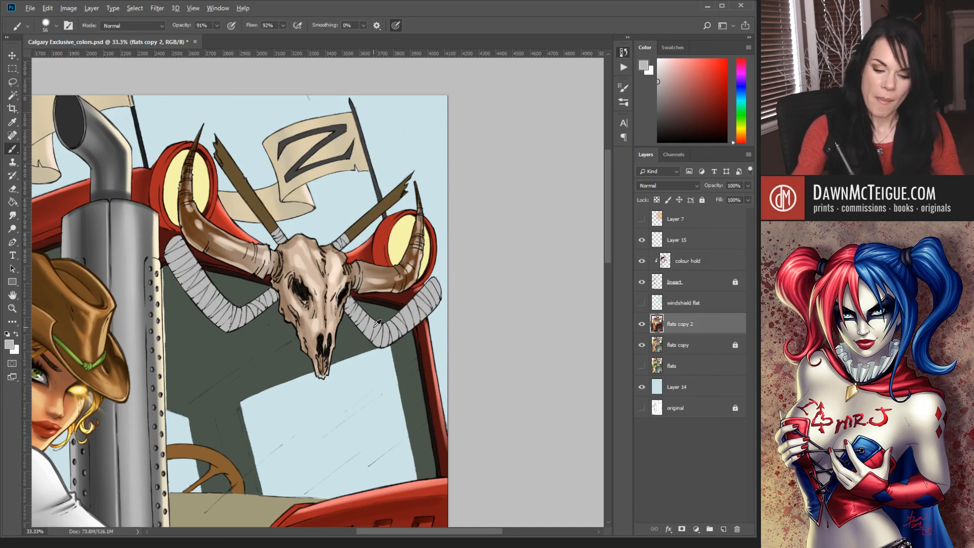
pyautogui.click(658, 106)
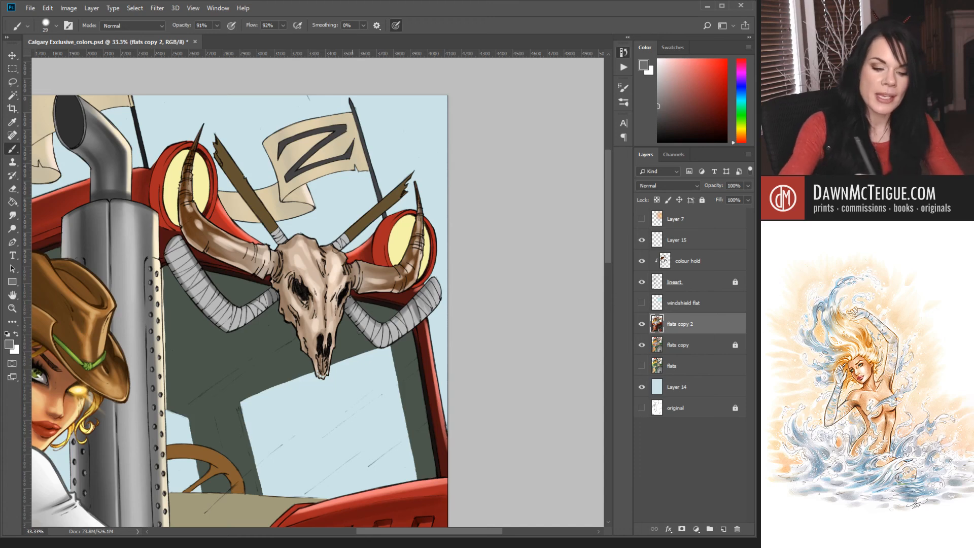
# Unlock the lineart layer and erase the wrap lines on the tape above the skull's right side with a 10 px eraser.
pyautogui.click(704, 283)
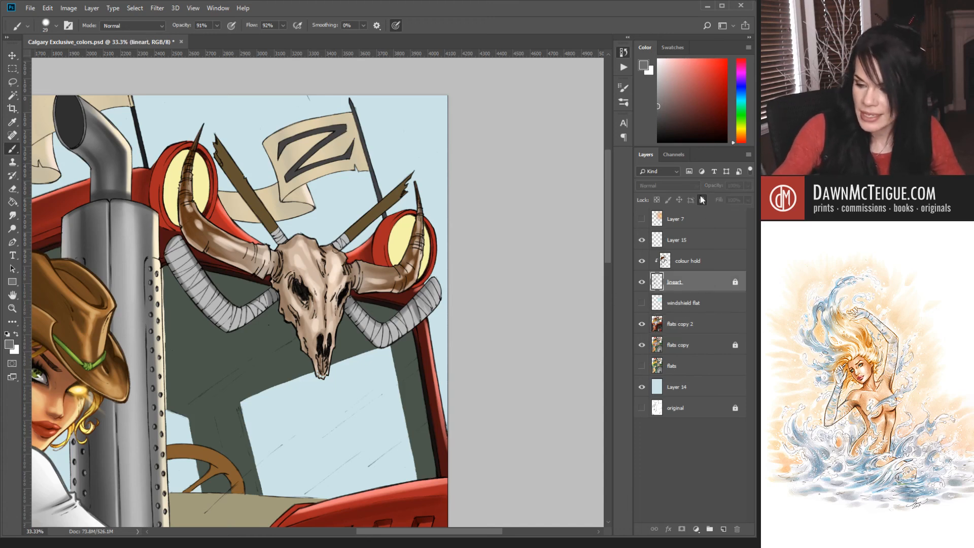
pyautogui.press('e')
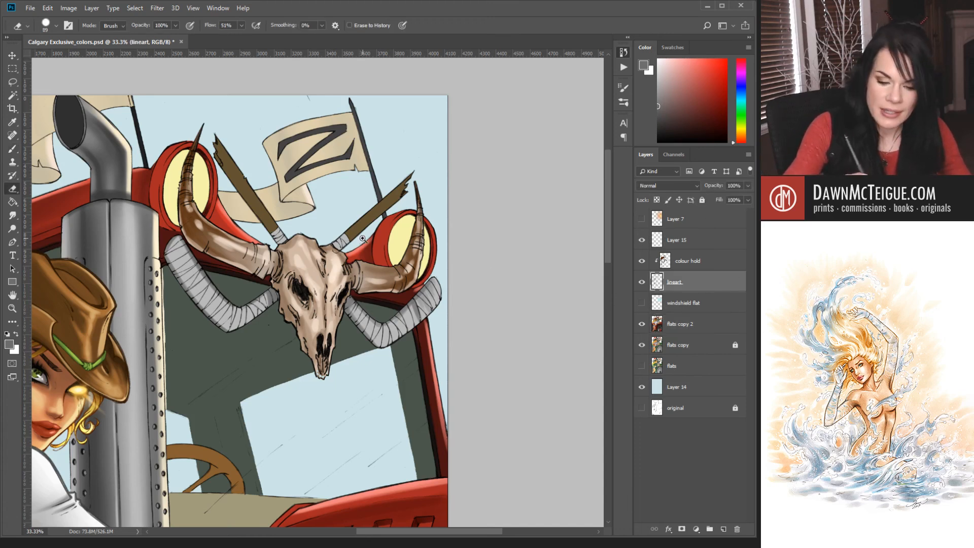
pyautogui.scroll(3, 361, 241)
pyautogui.moveTo(317, 310); pyautogui.dragTo(460, 330)
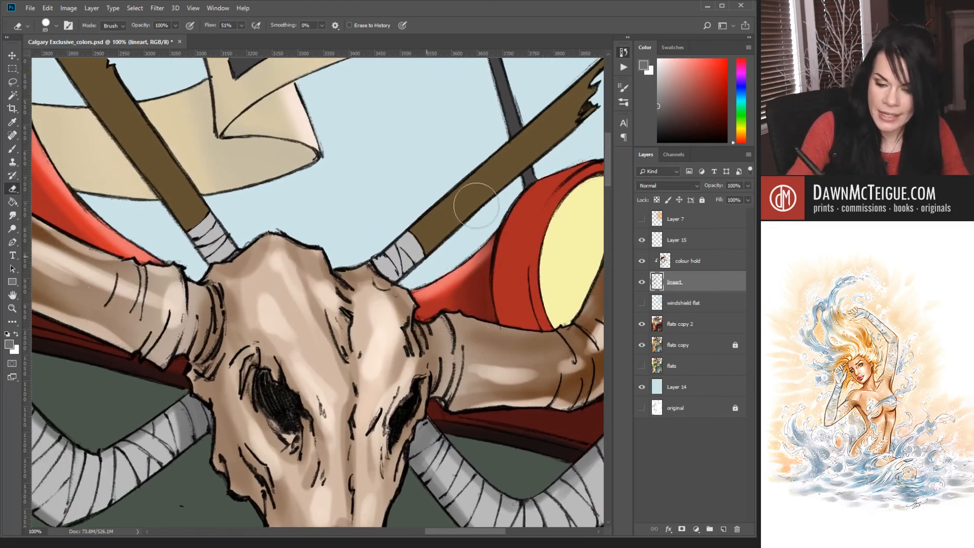
pyautogui.press('[')
pyautogui.press('[')
pyautogui.press('[')
pyautogui.press('[')
pyautogui.press('[')
pyautogui.press('[')
pyautogui.press('[')
pyautogui.press('[')
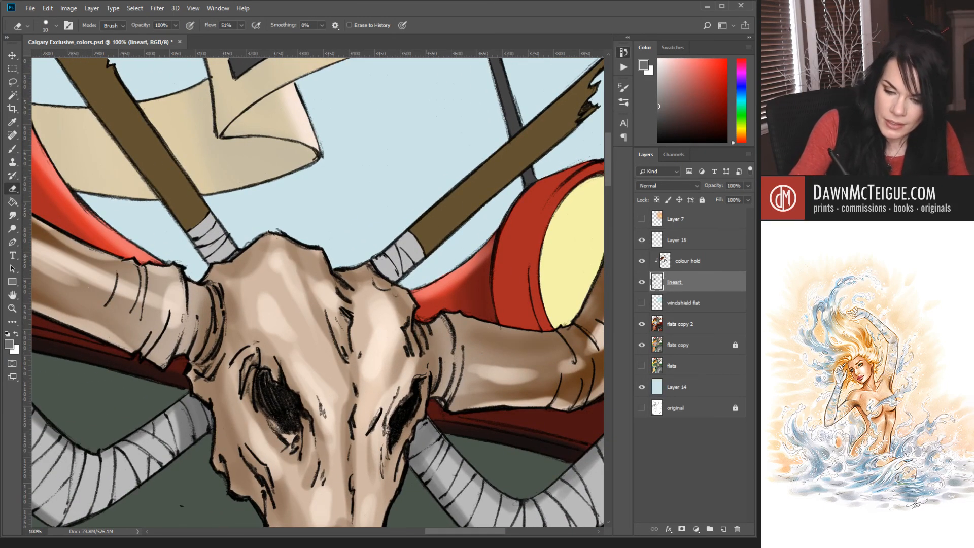
pyautogui.moveTo(410, 236)
pyautogui.mouseDown()
pyautogui.moveTo(381, 258)
pyautogui.moveTo(412, 234)
pyautogui.moveTo(391, 264)
pyautogui.moveTo(415, 249)
pyautogui.moveTo(393, 272)
pyautogui.moveTo(403, 270)
pyautogui.moveTo(424, 243)
pyautogui.moveTo(396, 279)
pyautogui.moveTo(419, 247)
pyautogui.mouseUp()
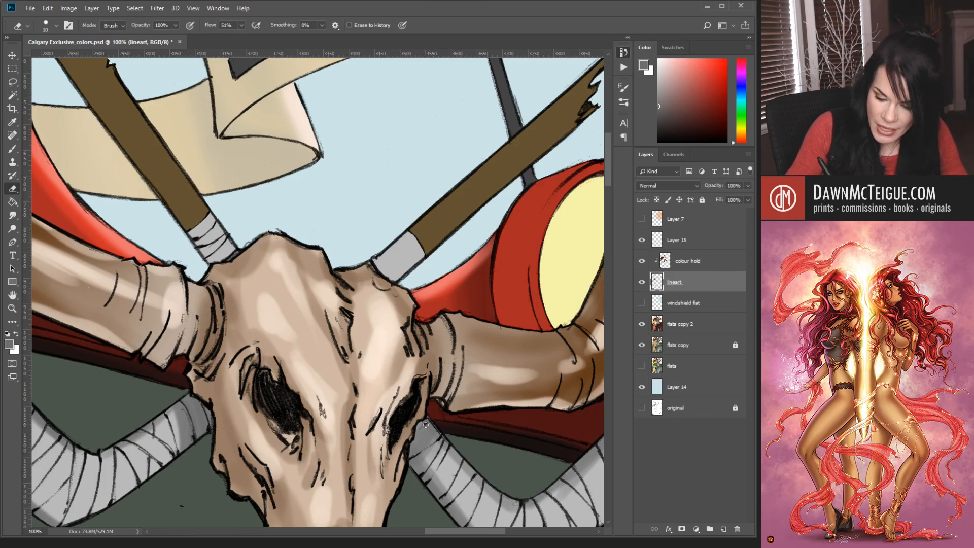
# Erase the wrap lines on the right hockey stick's tape from beside the skull through the bend.
pyautogui.moveTo(416, 453)
pyautogui.mouseDown()
pyautogui.moveTo(341, 264)
pyautogui.moveTo(354, 283)
pyautogui.moveTo(347, 269)
pyautogui.mouseUp()
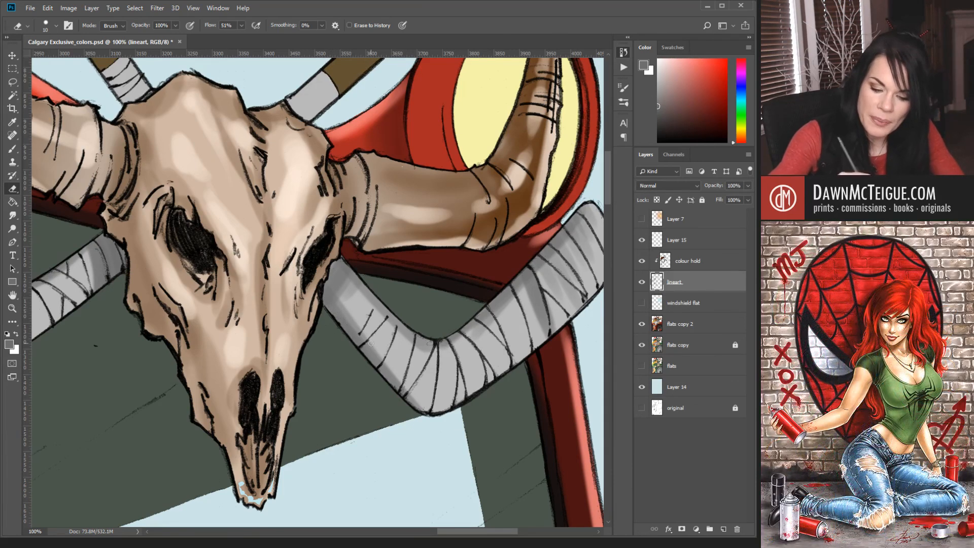
pyautogui.moveTo(489, 384); pyautogui.dragTo(341, 341)
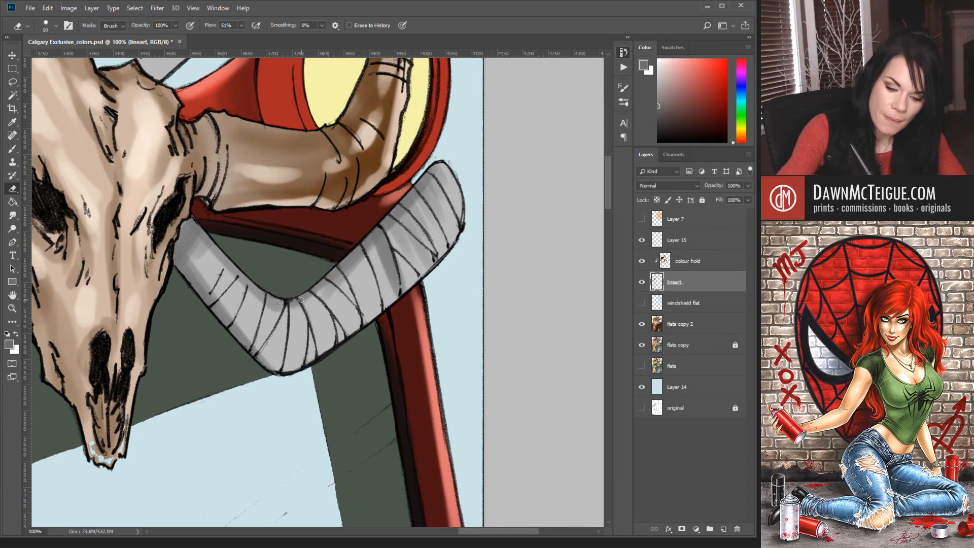
pyautogui.moveTo(290, 302)
pyautogui.mouseDown()
pyautogui.moveTo(287, 325)
pyautogui.moveTo(306, 332)
pyautogui.moveTo(304, 360)
pyautogui.mouseUp()
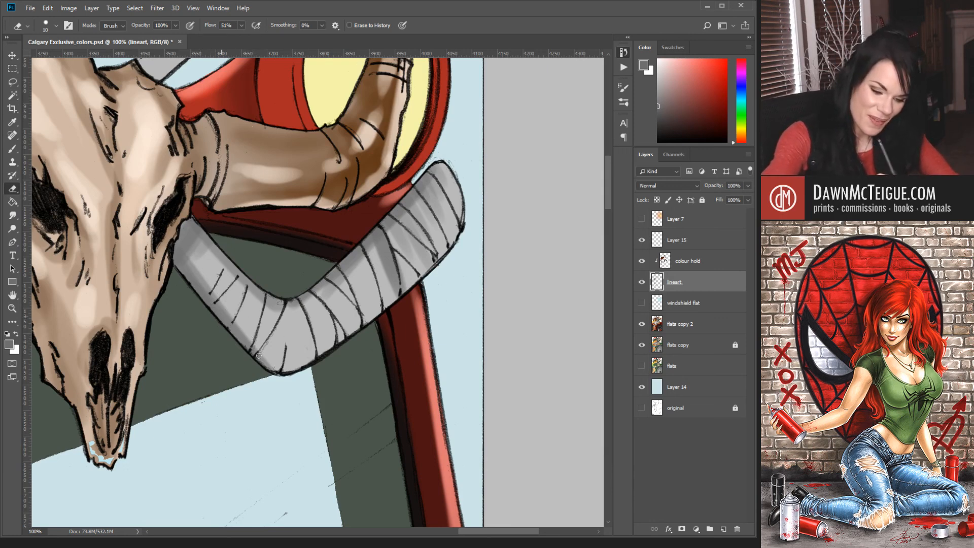
pyautogui.moveTo(259, 356); pyautogui.dragTo(248, 348)
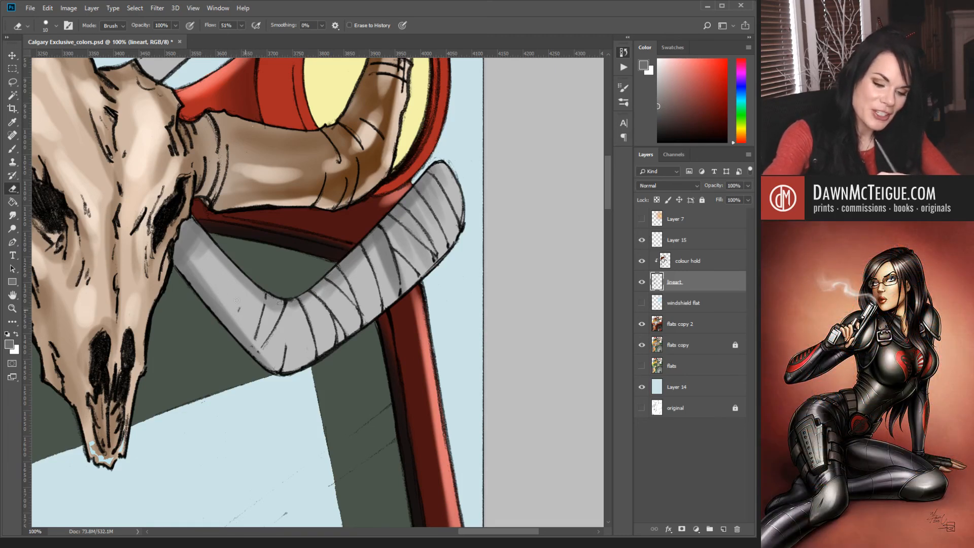
pyautogui.moveTo(277, 301)
pyautogui.mouseDown()
pyautogui.moveTo(290, 322)
pyautogui.moveTo(259, 310)
pyautogui.moveTo(284, 338)
pyautogui.moveTo(253, 319)
pyautogui.moveTo(274, 349)
pyautogui.moveTo(253, 333)
pyautogui.moveTo(264, 358)
pyautogui.moveTo(249, 342)
pyautogui.moveTo(277, 359)
pyautogui.mouseUp()
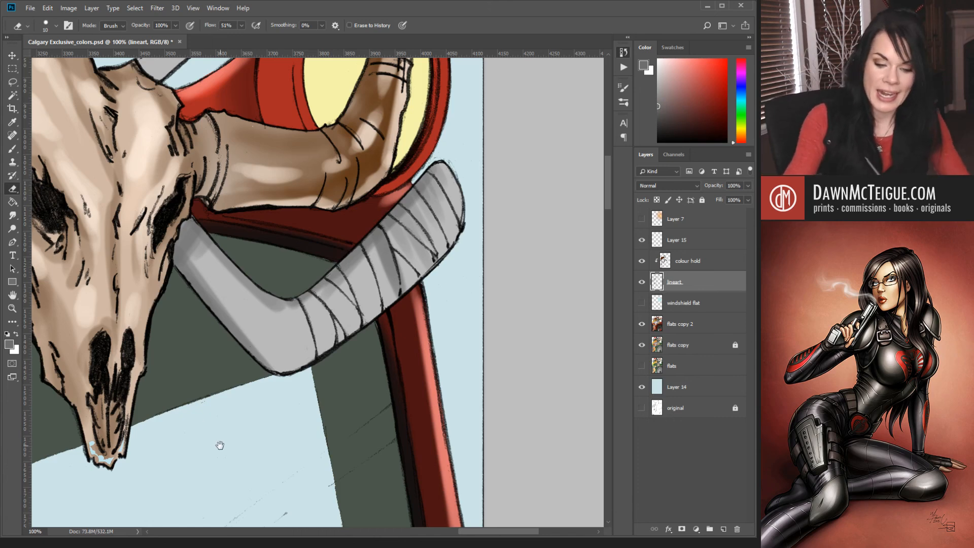
# Erase the wrap lines on the left hockey stick's tape from the skull's edge through the bend.
pyautogui.moveTo(218, 446); pyautogui.dragTo(329, 369)
pyautogui.moveTo(213, 350); pyautogui.dragTo(348, 424)
pyautogui.moveTo(260, 360); pyautogui.dragTo(305, 428)
pyautogui.moveTo(270, 367)
pyautogui.mouseDown()
pyautogui.moveTo(264, 401)
pyautogui.moveTo(279, 376)
pyautogui.moveTo(278, 392)
pyautogui.mouseUp()
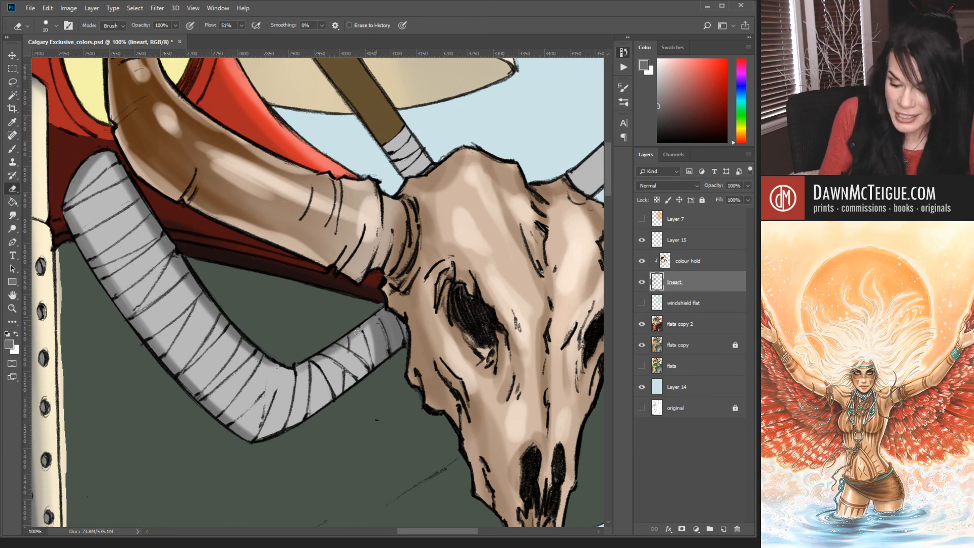
pyautogui.moveTo(356, 333)
pyautogui.mouseDown()
pyautogui.moveTo(384, 318)
pyautogui.moveTo(369, 331)
pyautogui.moveTo(387, 327)
pyautogui.moveTo(366, 363)
pyautogui.moveTo(389, 348)
pyautogui.moveTo(366, 370)
pyautogui.moveTo(383, 358)
pyautogui.moveTo(367, 368)
pyautogui.moveTo(352, 350)
pyautogui.mouseUp()
pyautogui.moveTo(403, 334)
pyautogui.mouseDown()
pyautogui.moveTo(400, 321)
pyautogui.moveTo(402, 345)
pyautogui.moveTo(385, 336)
pyautogui.mouseUp()
pyautogui.moveTo(349, 373)
pyautogui.mouseDown()
pyautogui.moveTo(375, 366)
pyautogui.moveTo(366, 371)
pyautogui.moveTo(364, 355)
pyautogui.moveTo(335, 375)
pyautogui.moveTo(360, 343)
pyautogui.moveTo(330, 364)
pyautogui.moveTo(338, 361)
pyautogui.moveTo(343, 387)
pyautogui.moveTo(343, 346)
pyautogui.moveTo(340, 360)
pyautogui.moveTo(354, 352)
pyautogui.moveTo(324, 360)
pyautogui.moveTo(348, 337)
pyautogui.moveTo(292, 372)
pyautogui.moveTo(321, 362)
pyautogui.moveTo(294, 388)
pyautogui.moveTo(325, 374)
pyautogui.moveTo(309, 396)
pyautogui.moveTo(333, 382)
pyautogui.moveTo(313, 406)
pyautogui.moveTo(331, 397)
pyautogui.mouseUp()
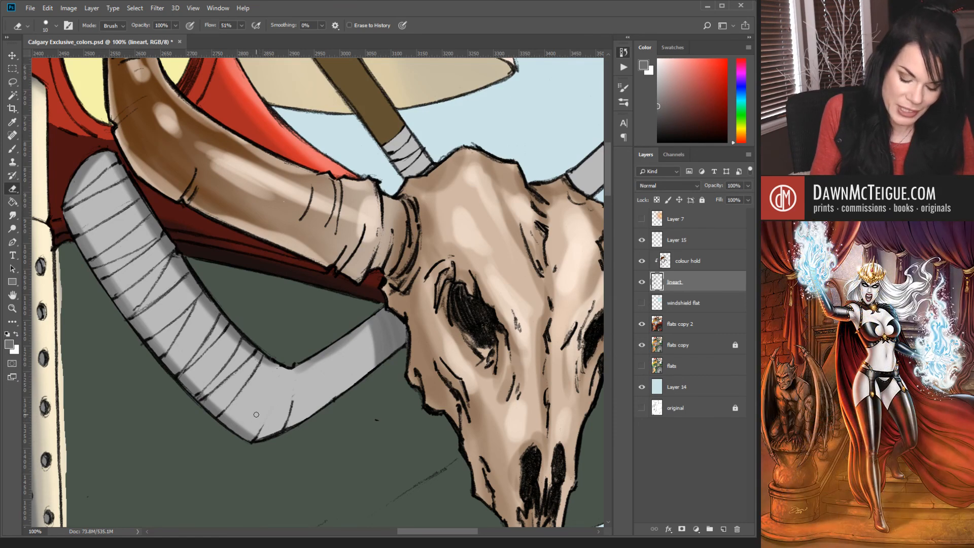
pyautogui.moveTo(282, 412)
pyautogui.mouseDown()
pyautogui.moveTo(301, 399)
pyautogui.moveTo(281, 428)
pyautogui.moveTo(290, 422)
pyautogui.moveTo(255, 437)
pyautogui.mouseUp()
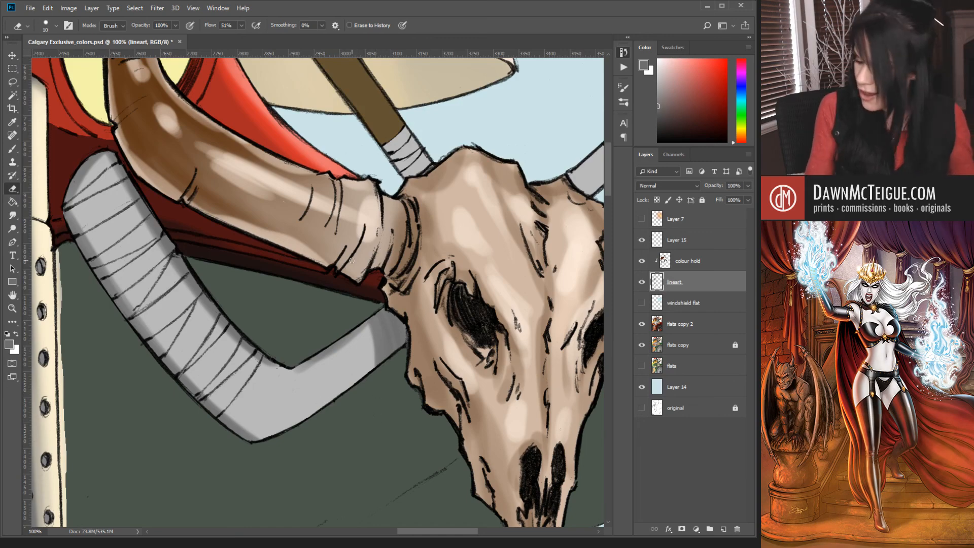
# Save the illustration with the cleaned-up stick linework.
pyautogui.keyDown('alt'); pyautogui.click(407, 313); pyautogui.keyUp('alt')
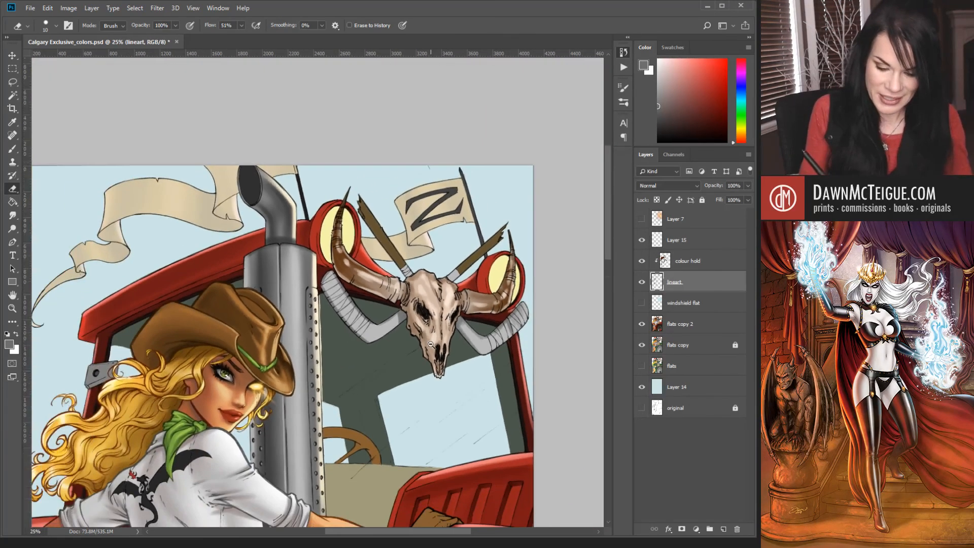
pyautogui.moveTo(432, 396); pyautogui.dragTo(281, 360)
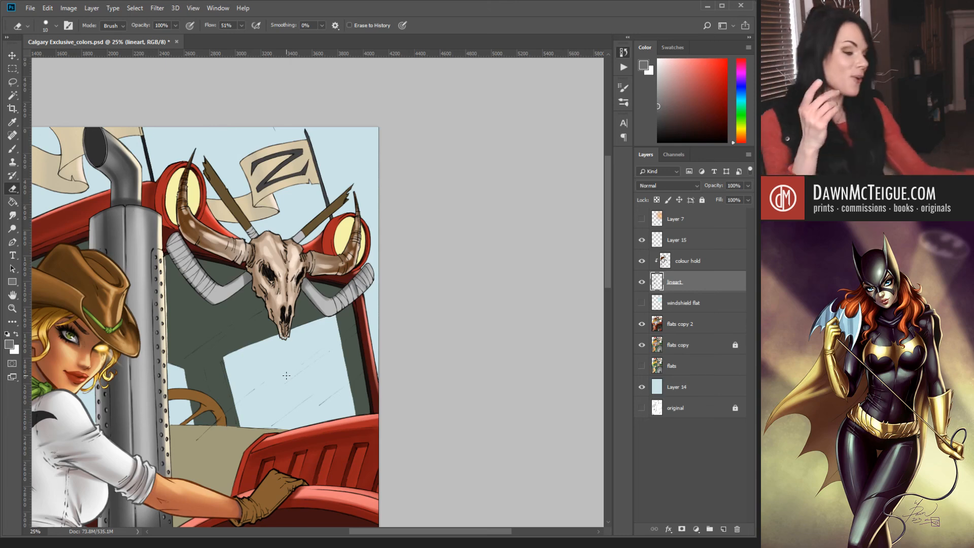
pyautogui.hotkey('ctrl', 's')
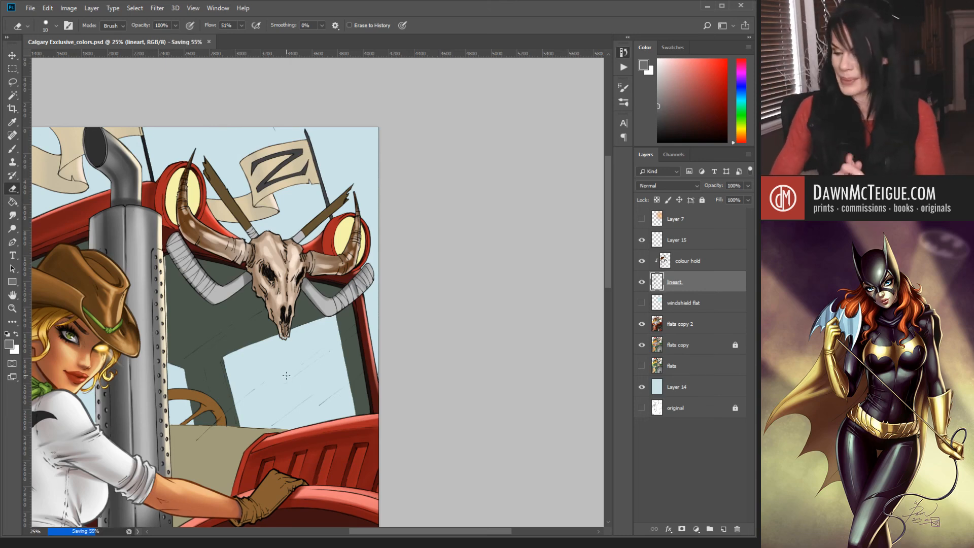